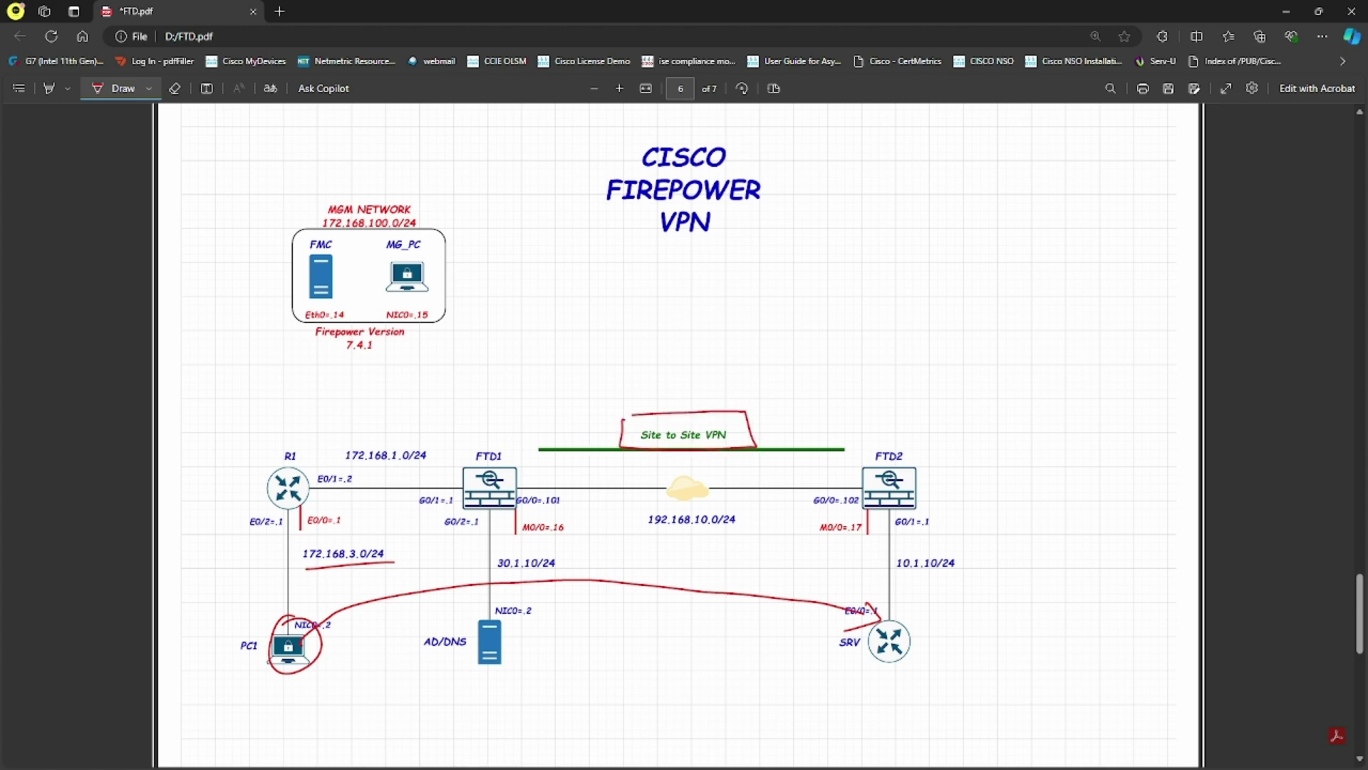
Handwrite notes above the Site to Site VPN link and FTD1, then circle the SRV router
drag(648, 398, 719, 389)
drag(469, 408, 474, 430)
drag(461, 421, 484, 416)
drag(486, 413, 504, 421)
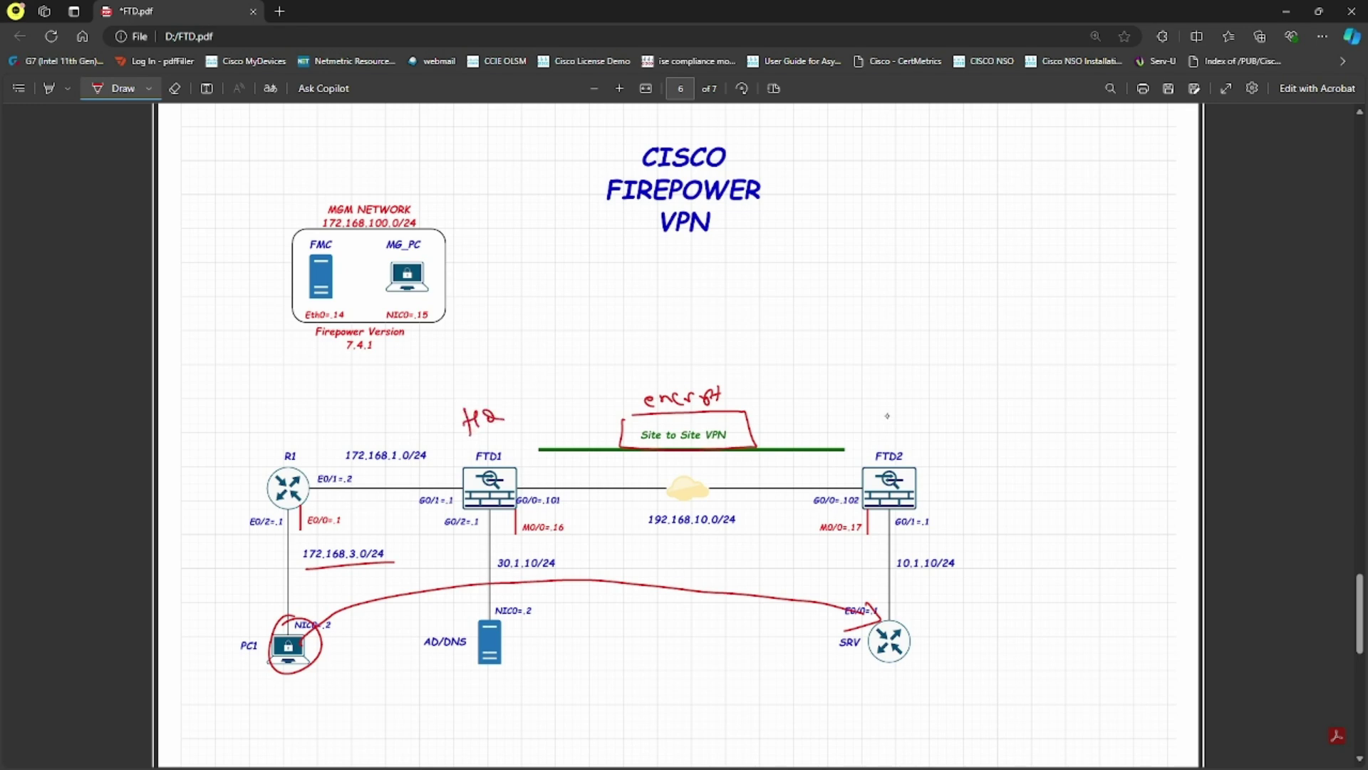
mouse_move(919, 598)
mouse_down()
mouse_move(841, 673)
mouse_move(930, 593)
mouse_up()
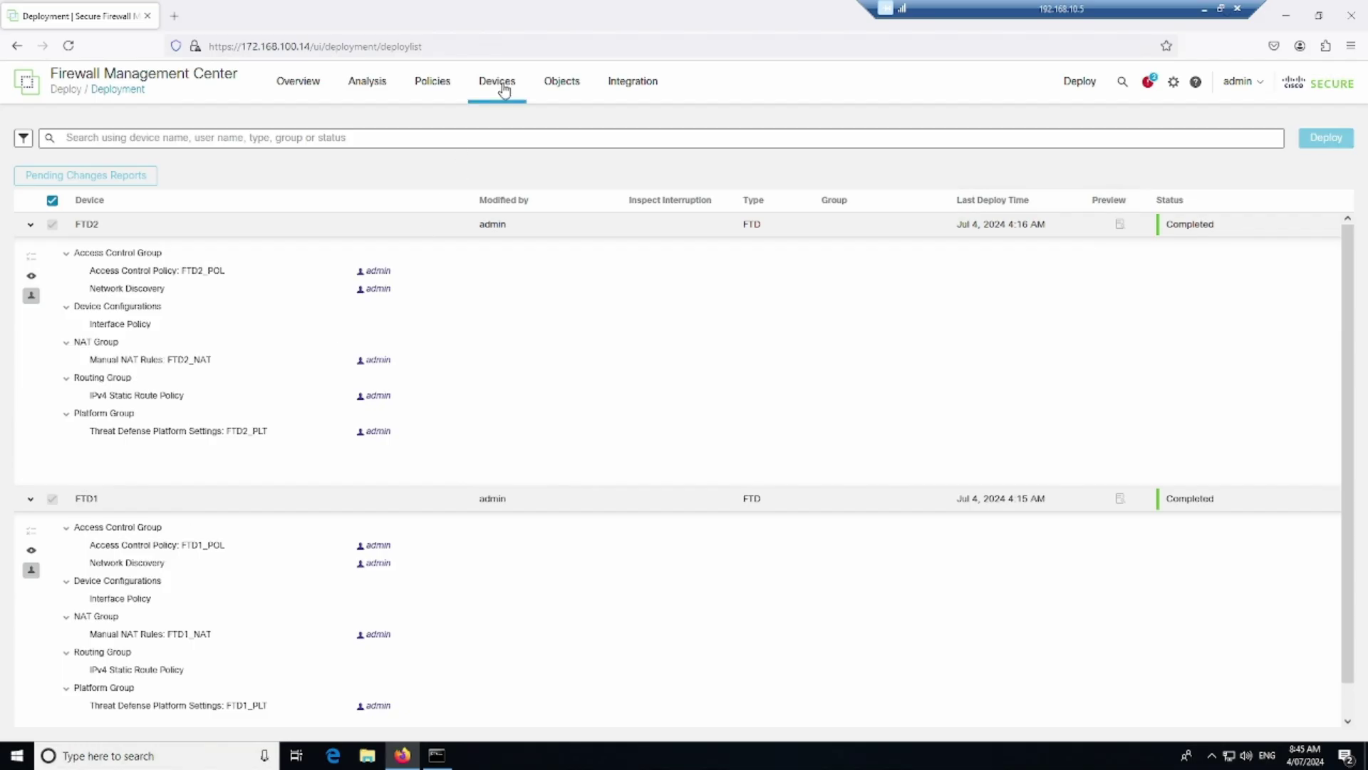
From Devices > VPN > Site To Site, start the new point-to-point IKEv2 topology FTD_1_2_S_S
click(504, 89)
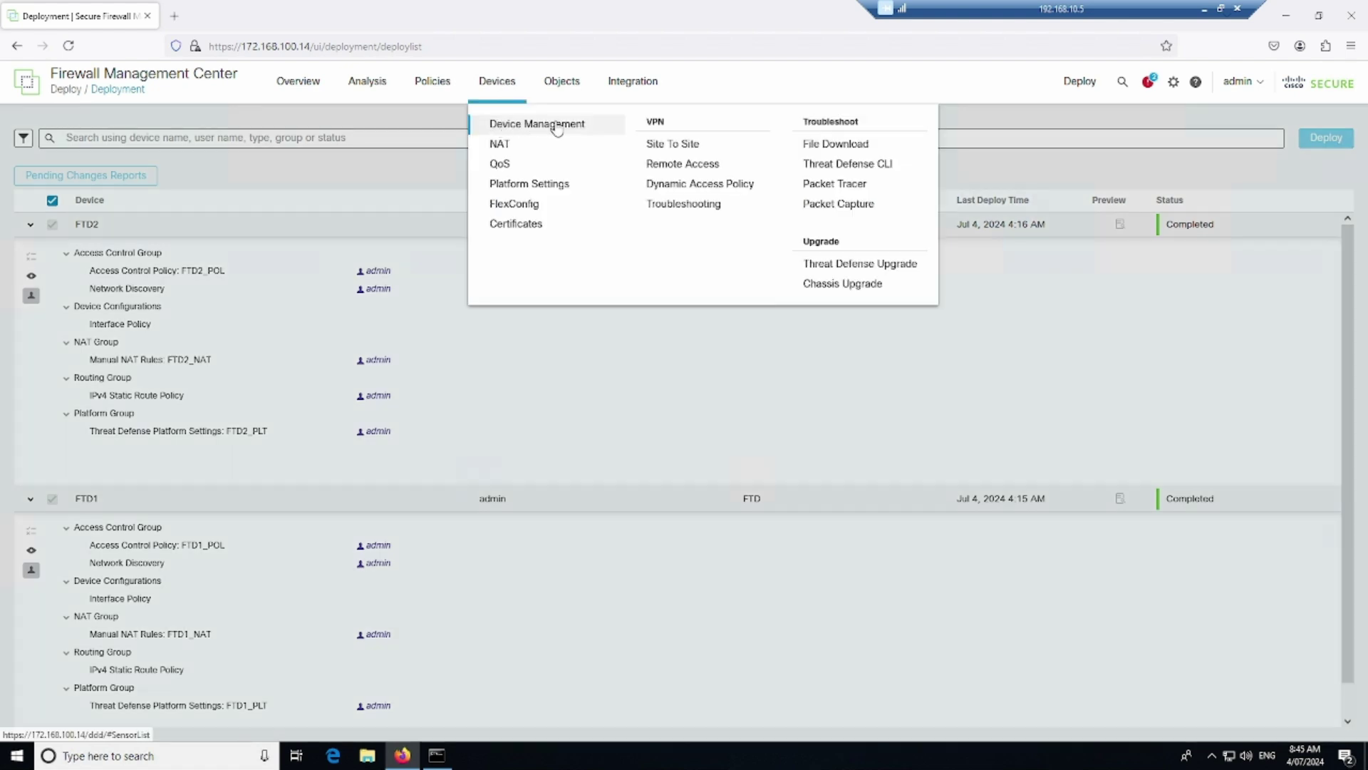
click(683, 149)
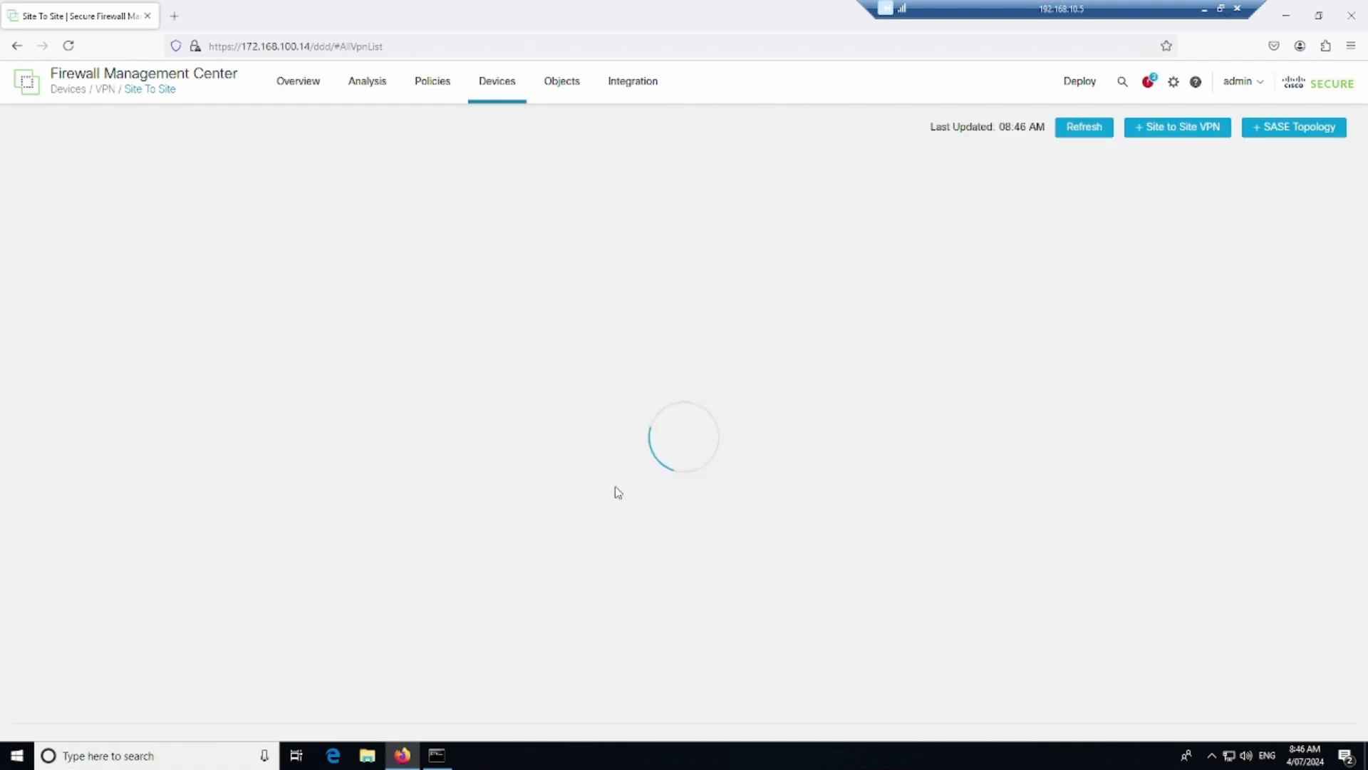
click(1171, 136)
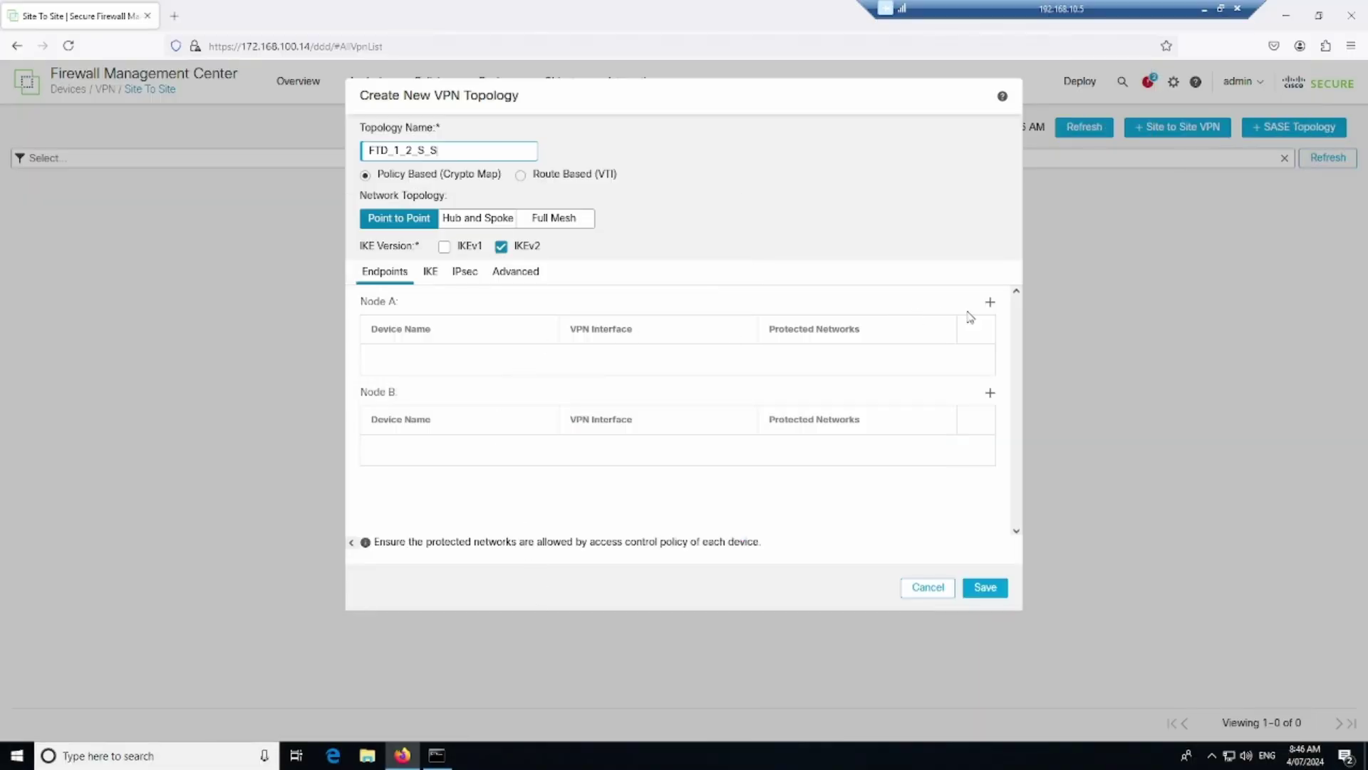
Open Add Endpoint for Node A and mark the FTD1, FTD2 and Extranet device choices
click(989, 304)
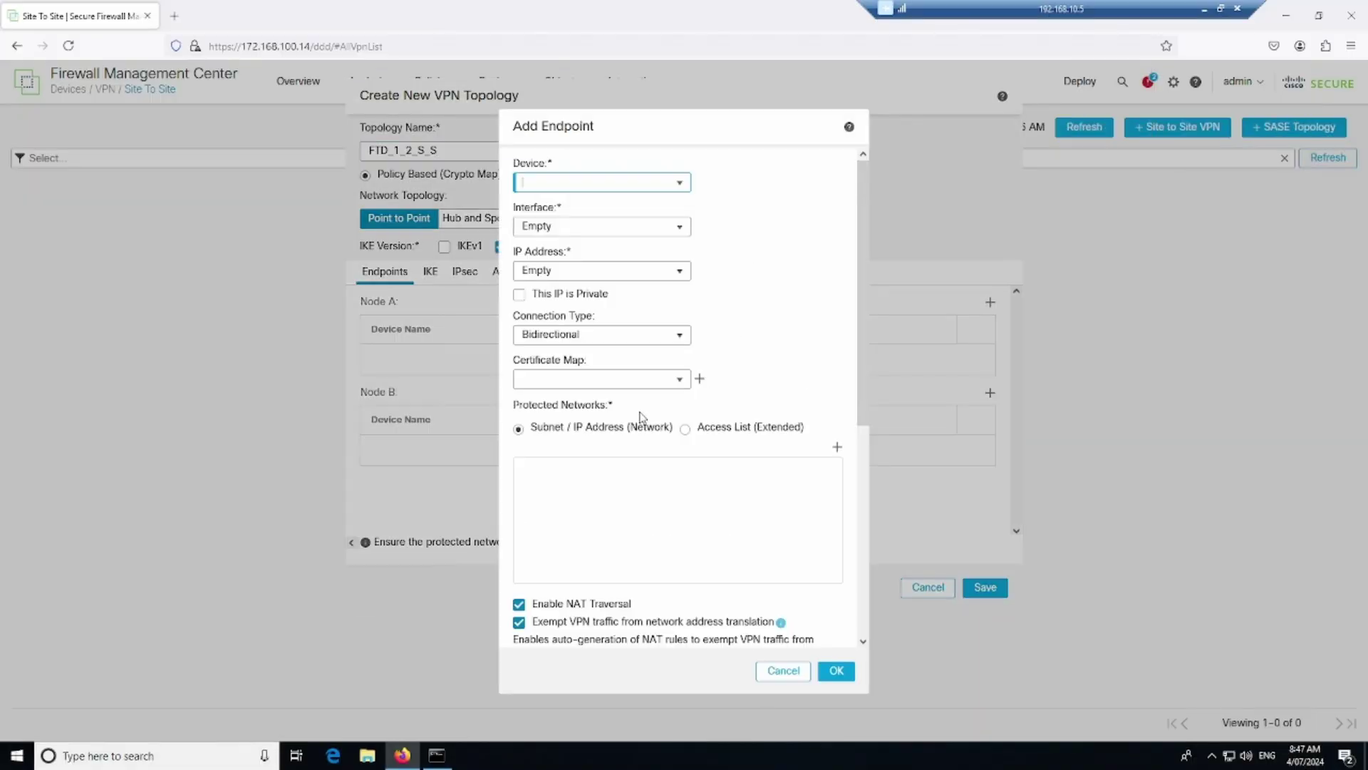
click(681, 185)
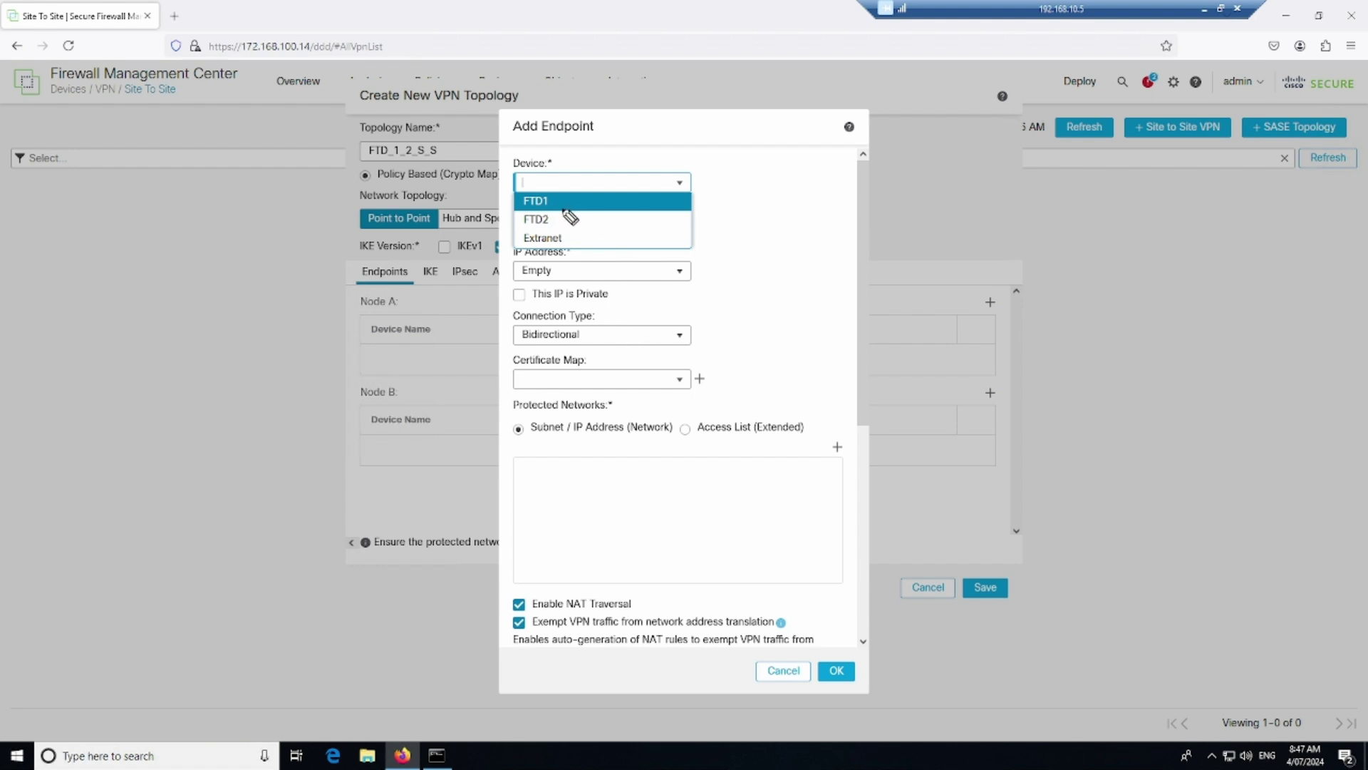
mouse_move(567, 203)
mouse_down()
mouse_move(584, 196)
mouse_move(592, 231)
mouse_up()
Handwrite an underlined side note with an arrow beside Node A
mouse_move(912, 361)
mouse_down()
mouse_move(939, 347)
mouse_move(1136, 356)
mouse_move(1101, 365)
mouse_up()
drag(973, 341, 964, 357)
drag(1136, 348, 1154, 359)
drag(1175, 352, 1176, 358)
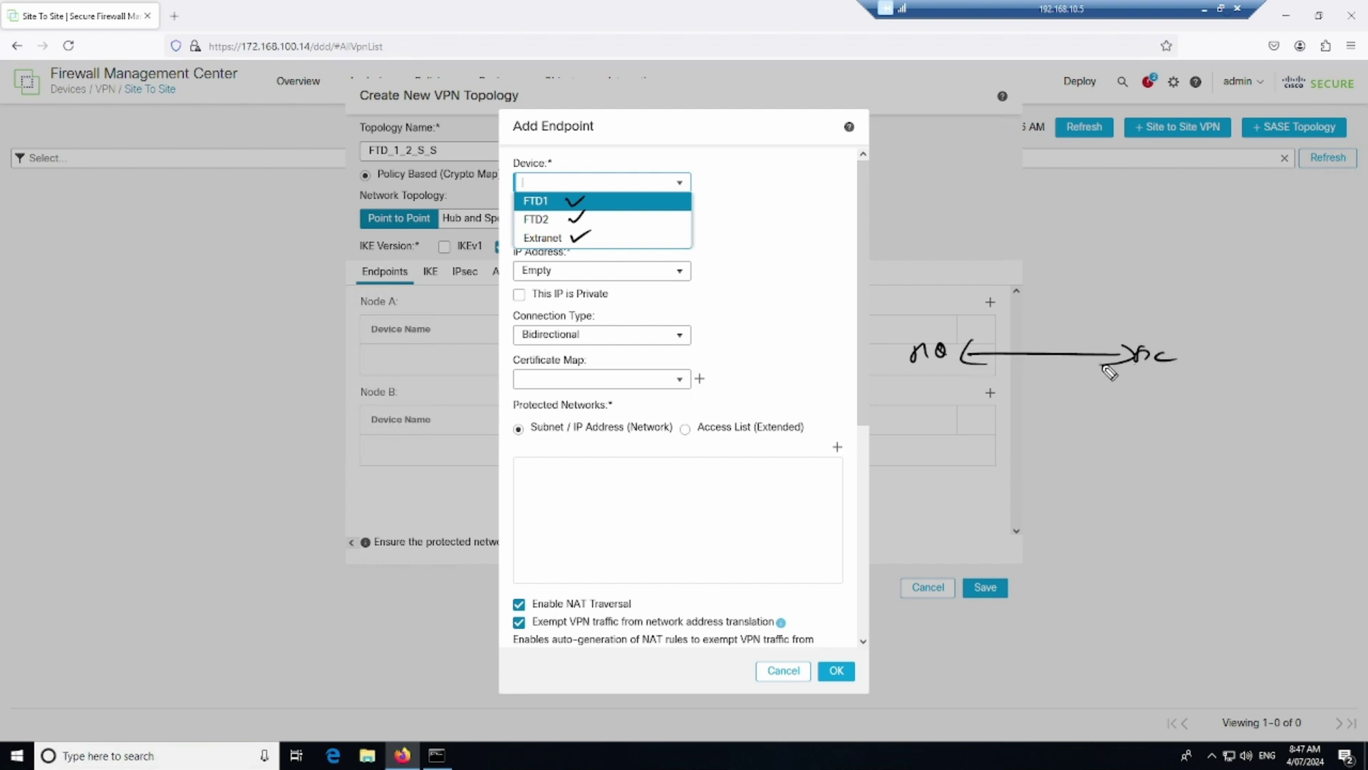
drag(922, 372, 955, 371)
drag(1128, 373, 1179, 373)
Mark FTD1 and FTD2, then write a second note with a two-way arrow beside Node B
mouse_move(542, 186)
mouse_down()
mouse_move(503, 217)
mouse_move(565, 189)
mouse_move(540, 184)
mouse_up()
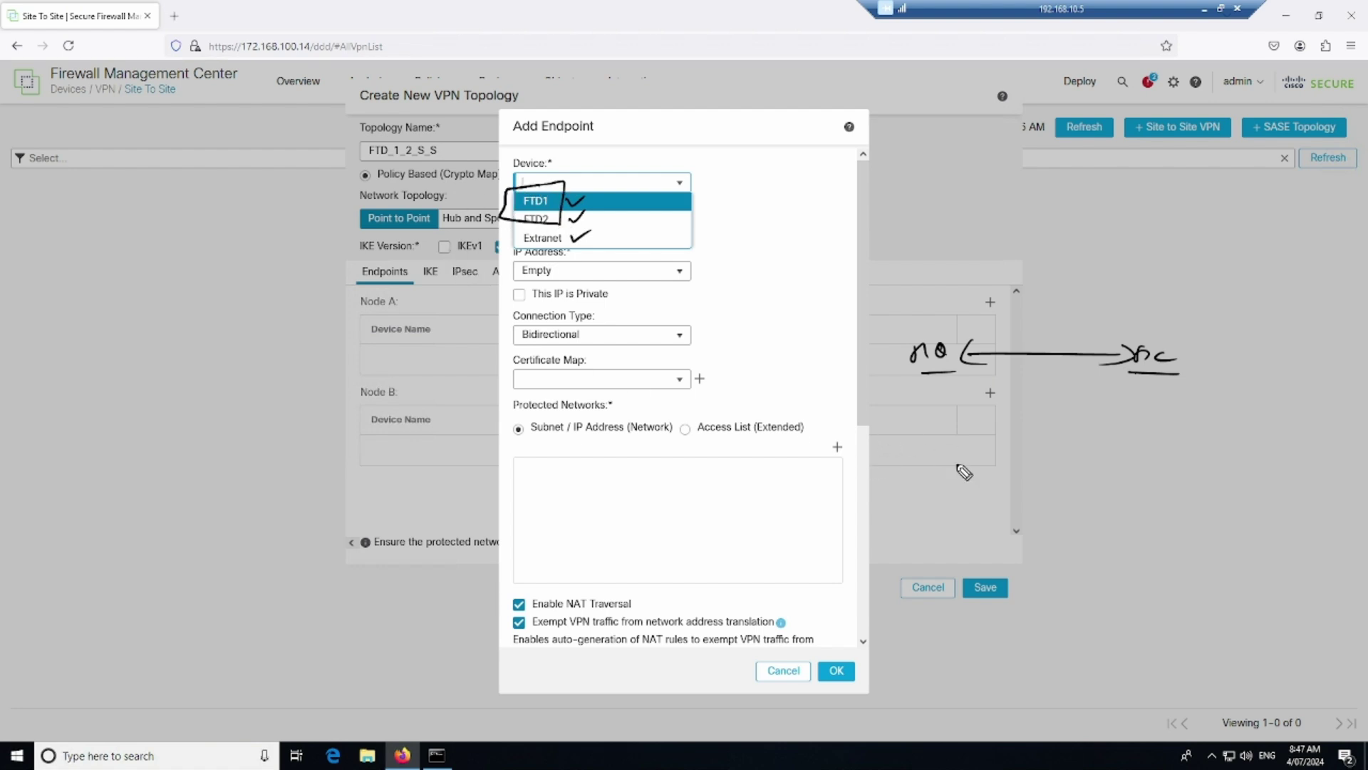
drag(924, 450, 934, 450)
mouse_move(949, 431)
mouse_down()
mouse_move(1109, 447)
mouse_move(1091, 457)
mouse_up()
drag(996, 436, 998, 454)
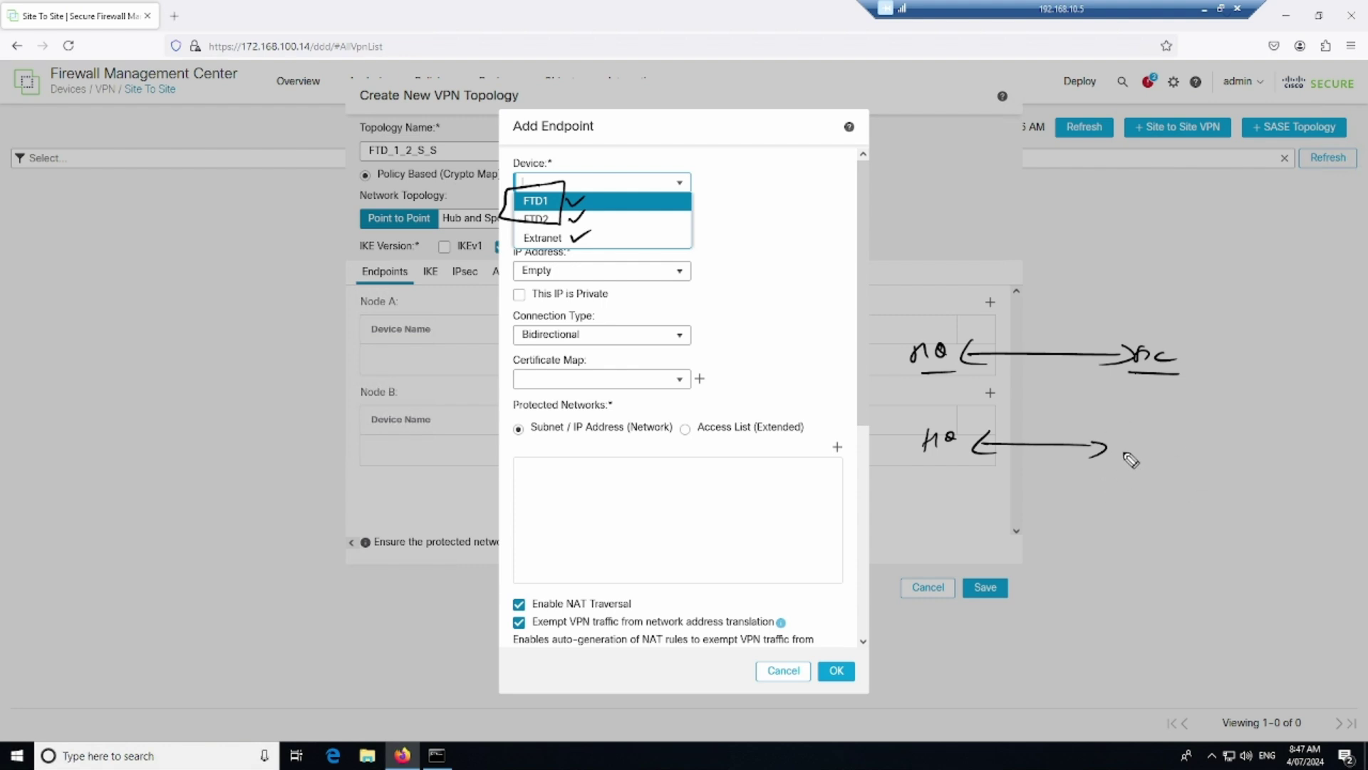
mouse_move(1122, 456)
mouse_down()
mouse_move(1200, 438)
mouse_move(1304, 460)
mouse_up()
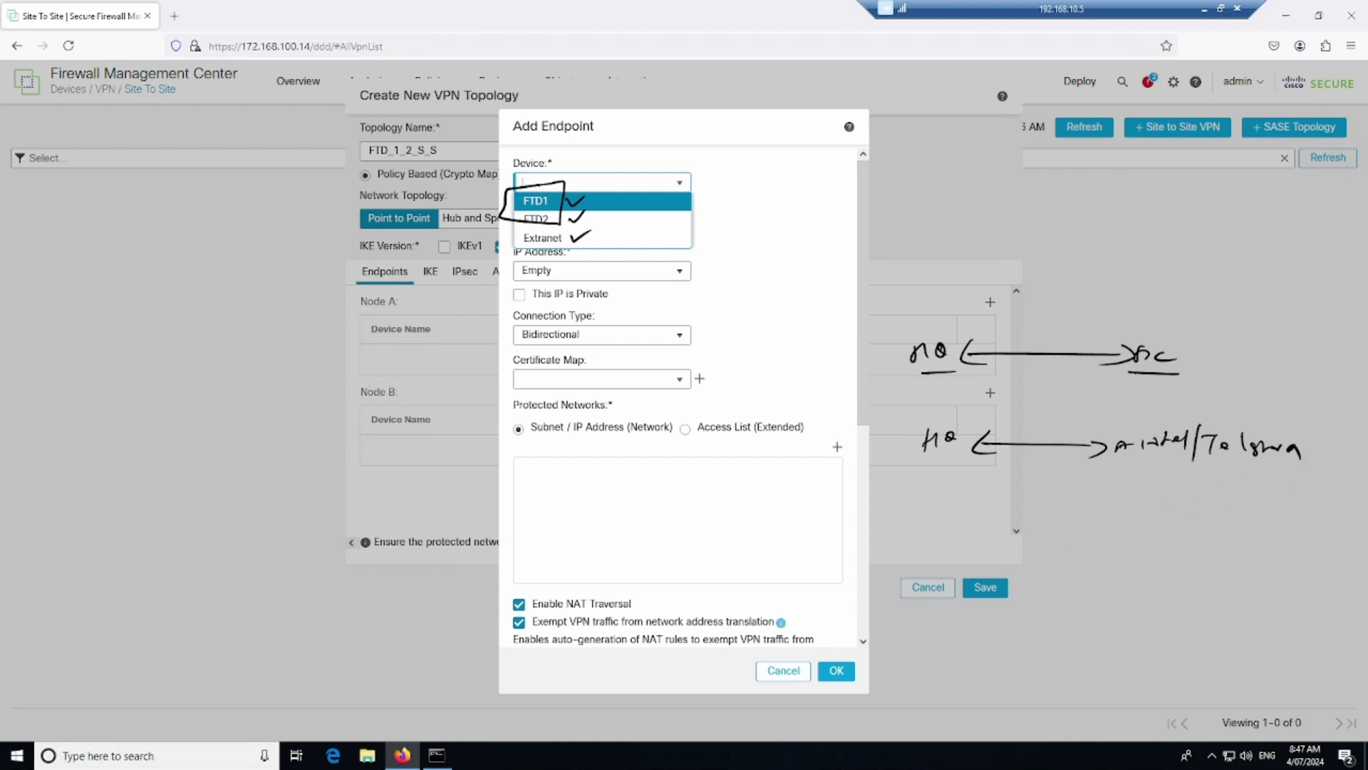
Write an underlined '3rd' above the second arrow, mark FTD2 and box the Extranet choice
mouse_move(1149, 400)
mouse_down()
mouse_move(1159, 414)
mouse_move(1190, 405)
mouse_move(1185, 393)
mouse_up()
drag(1148, 415, 1187, 415)
drag(578, 209, 584, 203)
mouse_move(511, 235)
mouse_down()
mouse_move(531, 251)
mouse_move(577, 235)
mouse_move(519, 228)
mouse_up()
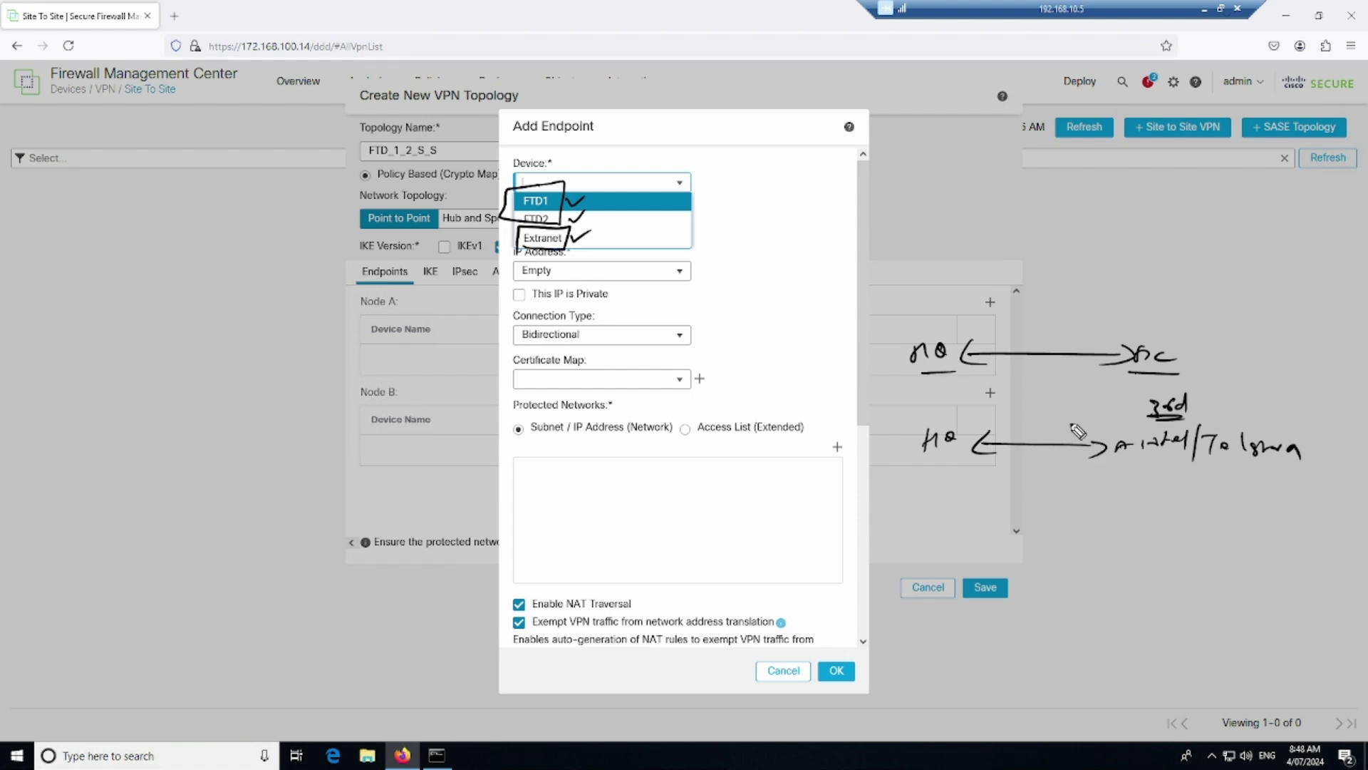
mouse_move(902, 327)
mouse_down()
mouse_move(955, 389)
mouse_move(878, 322)
mouse_up()
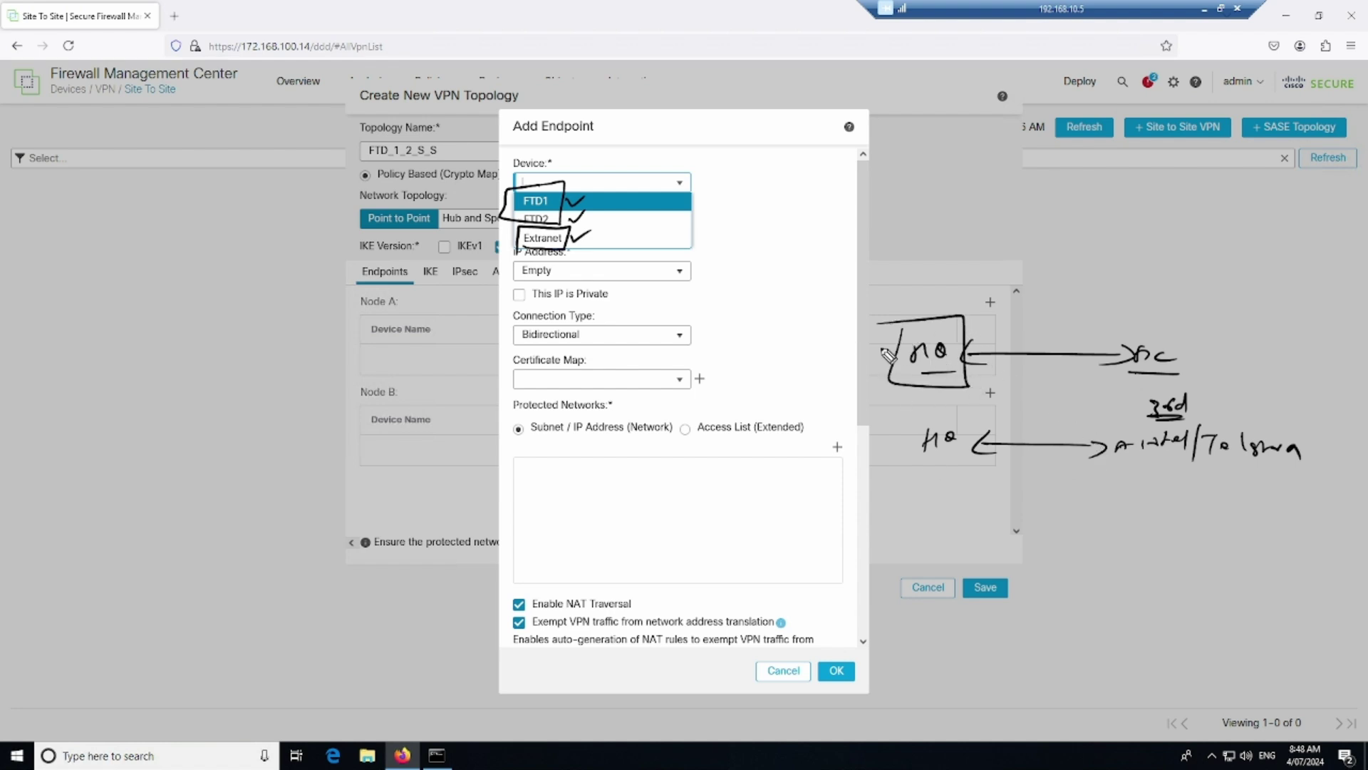
mouse_move(1125, 315)
mouse_down()
mouse_move(1187, 391)
mouse_move(1109, 311)
mouse_up()
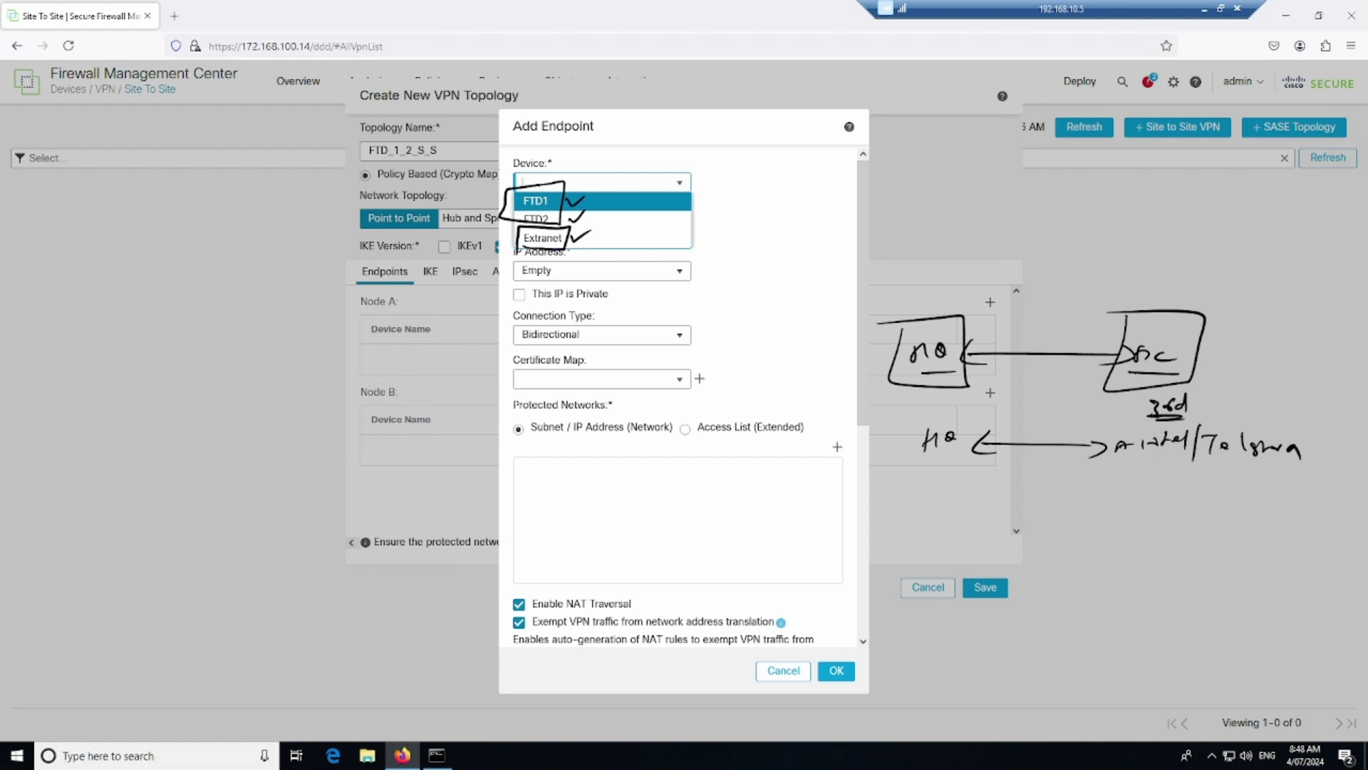
mouse_move(878, 402)
mouse_down()
mouse_move(1234, 403)
mouse_move(971, 262)
mouse_move(872, 397)
mouse_up()
mouse_move(1028, 228)
mouse_down()
mouse_move(1021, 249)
mouse_move(1083, 246)
mouse_move(1105, 228)
mouse_move(1128, 243)
mouse_up()
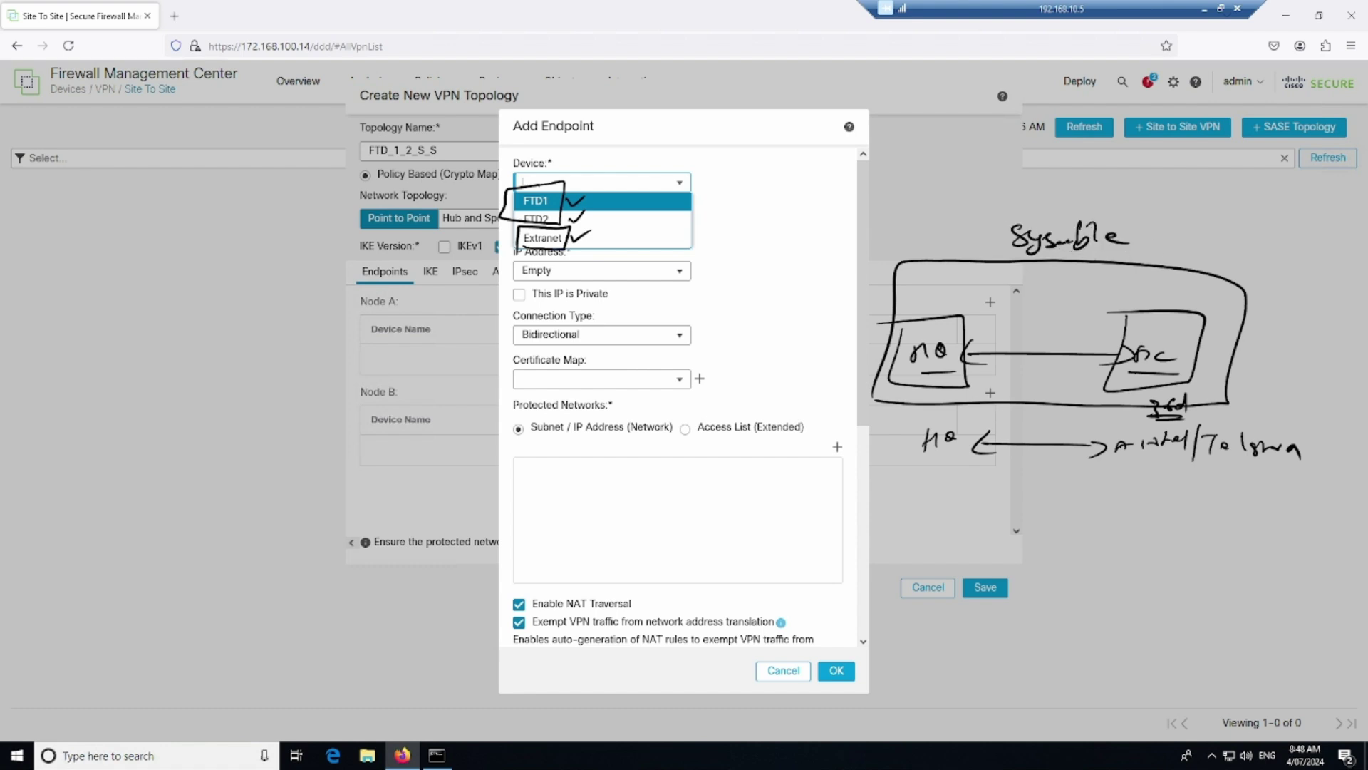
drag(915, 468, 1180, 473)
mouse_move(983, 510)
mouse_down()
mouse_move(1034, 494)
mouse_move(1103, 521)
mouse_move(1187, 497)
mouse_up()
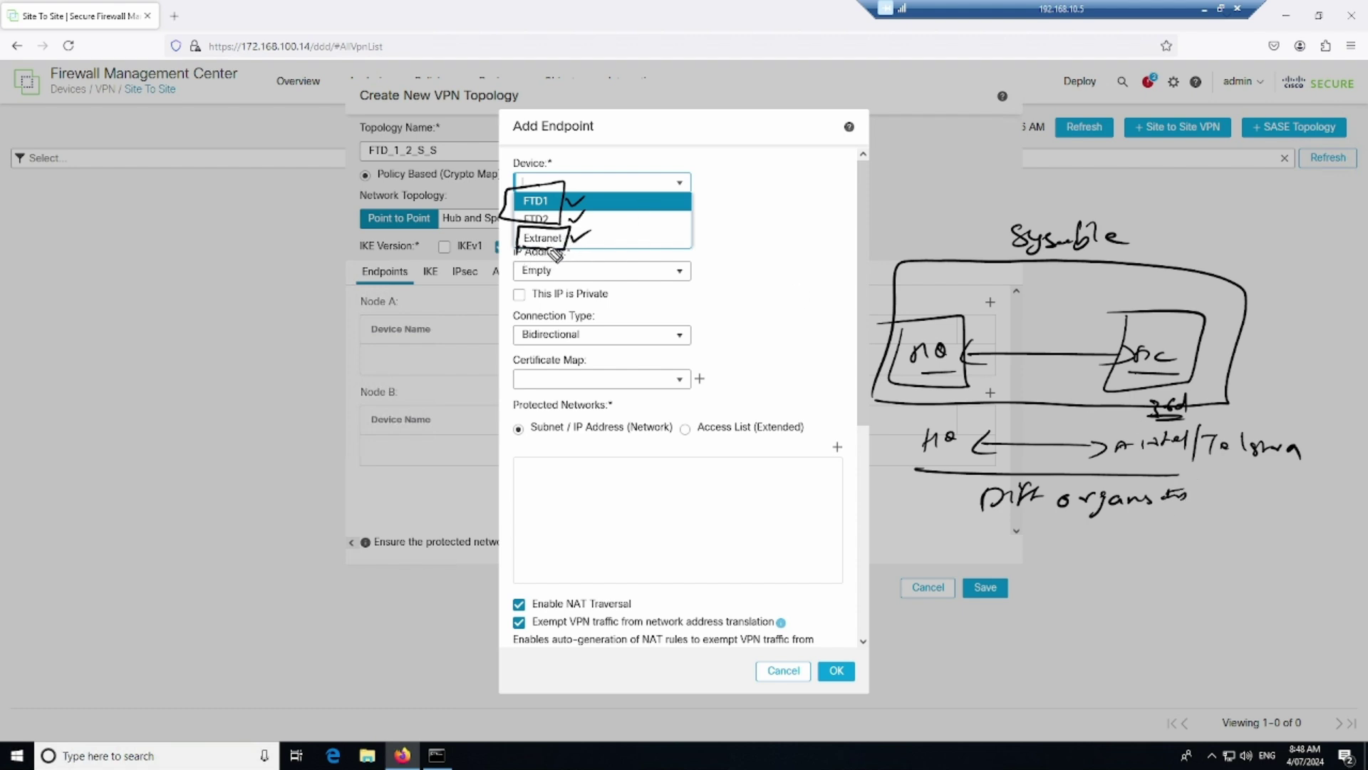
mouse_move(524, 214)
mouse_down()
mouse_move(563, 186)
mouse_move(510, 207)
mouse_up()
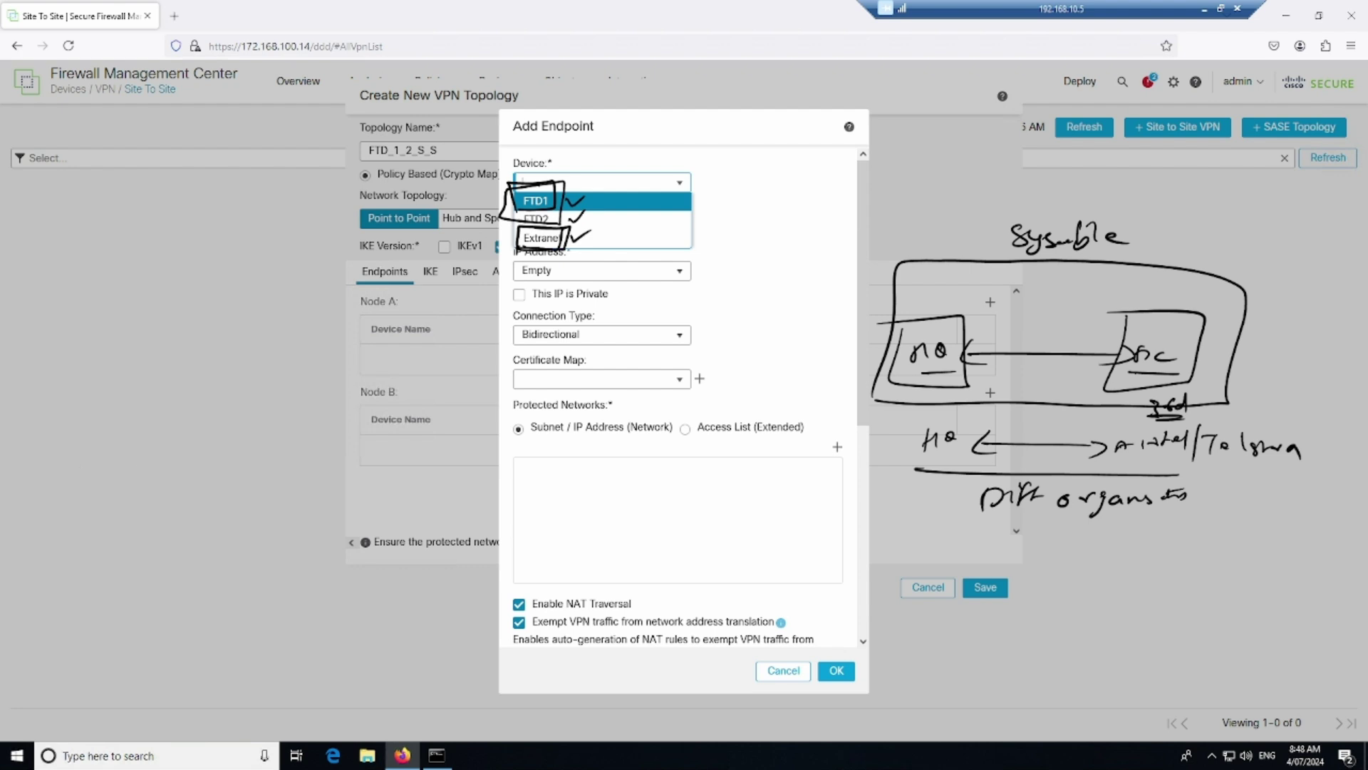
key(Escape)
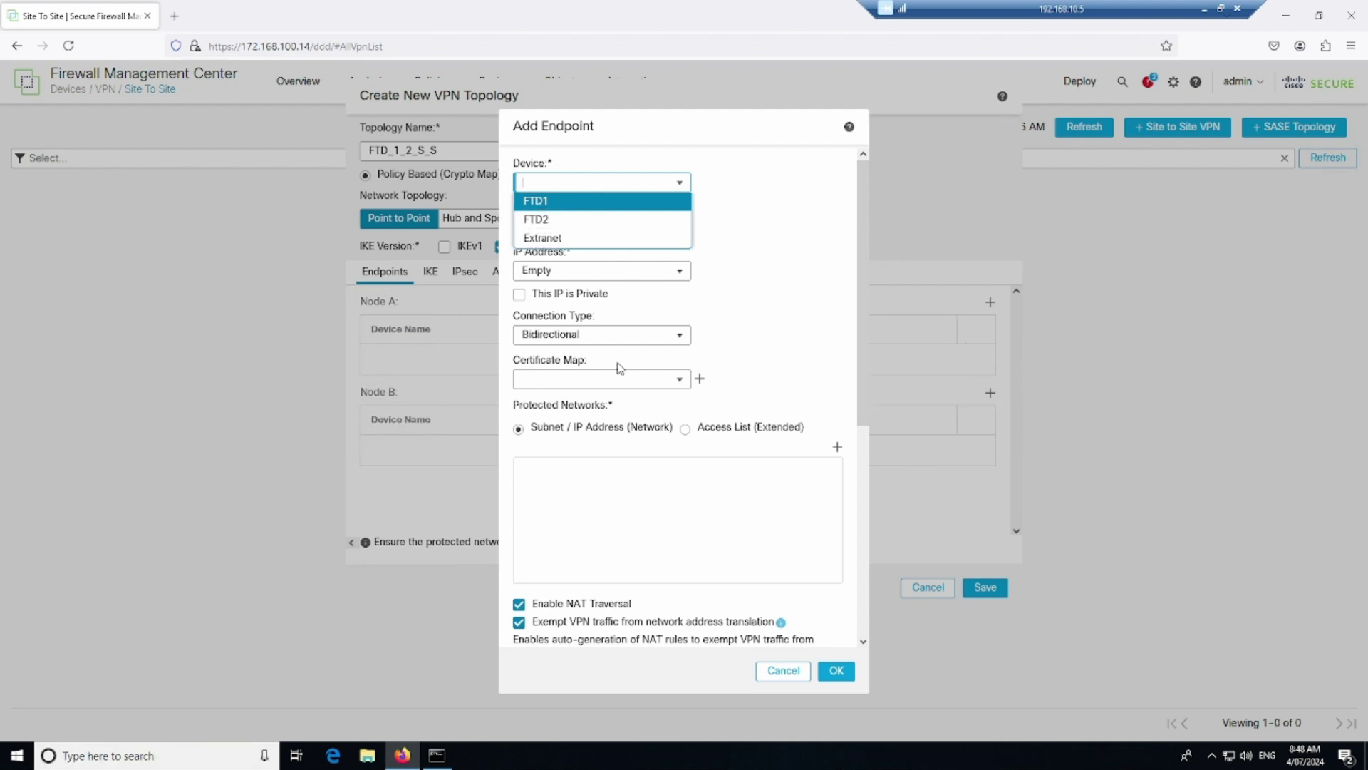
Pick Extranet as the endpoint device to show its device name and peer IP fields
click(556, 240)
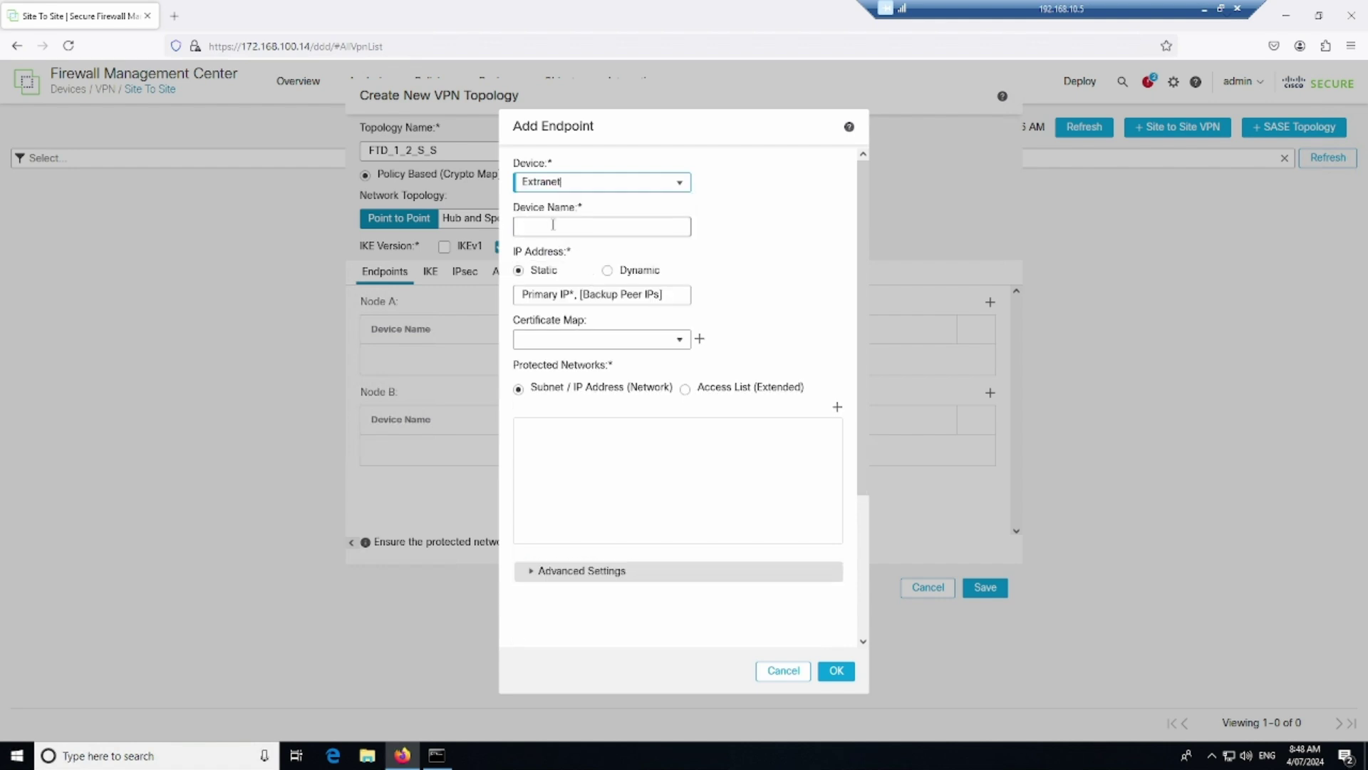
click(567, 223)
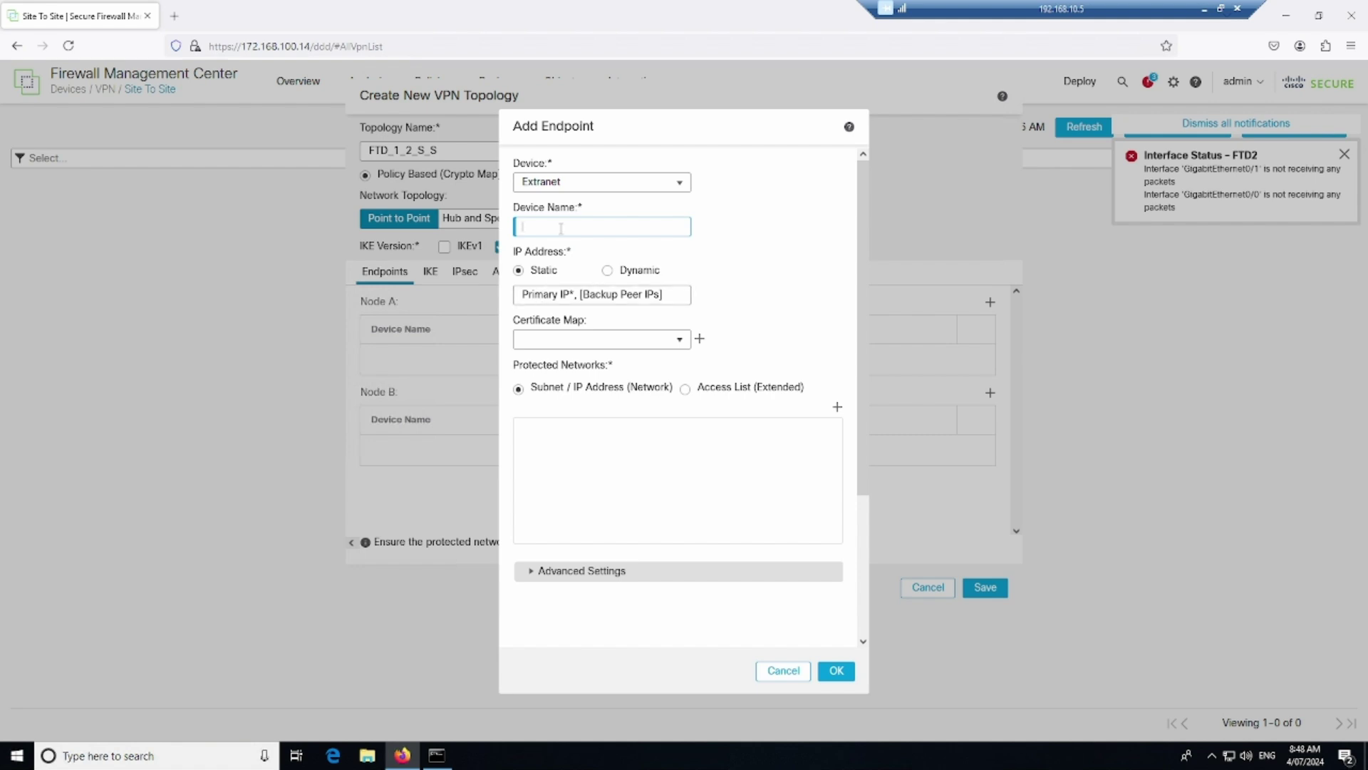
click(559, 293)
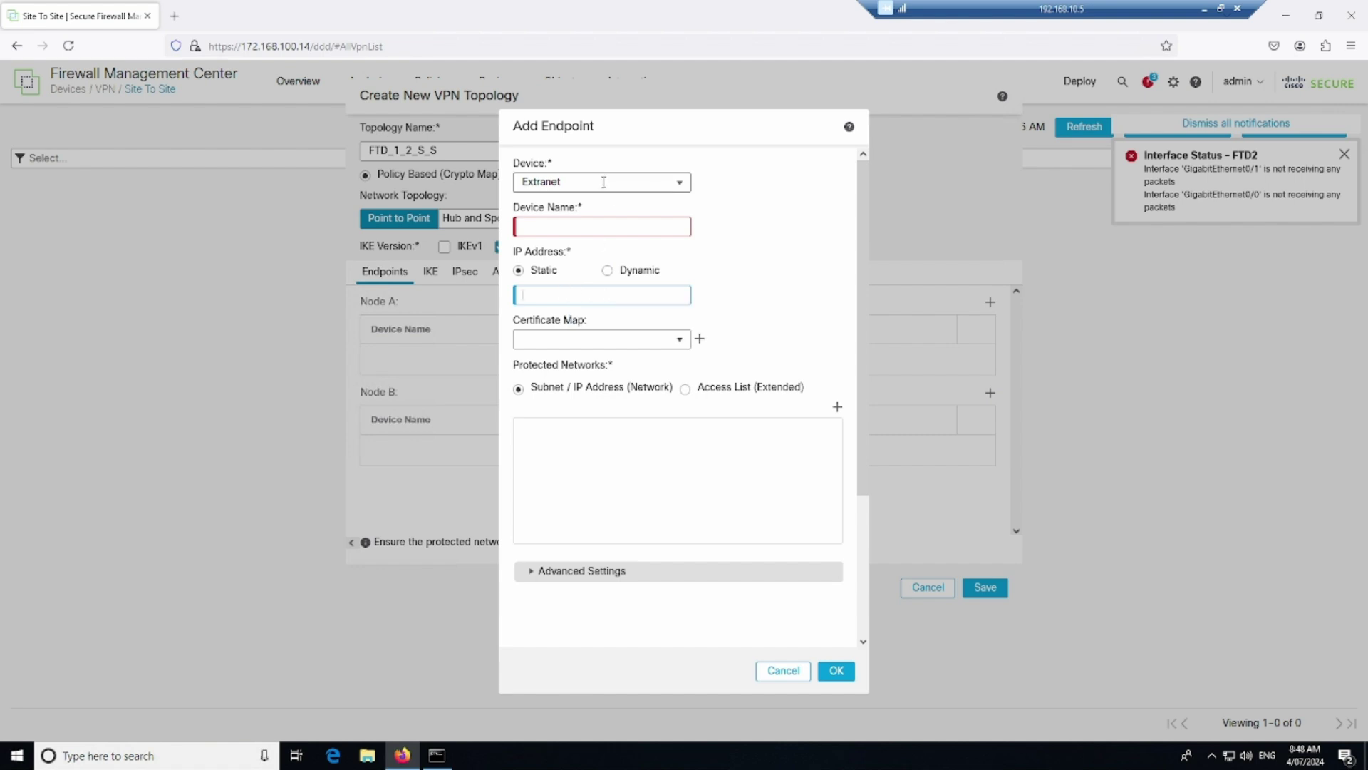
Set Node A to FTD1 on the Outside interface, filling in IP 192.168.10.101
click(683, 184)
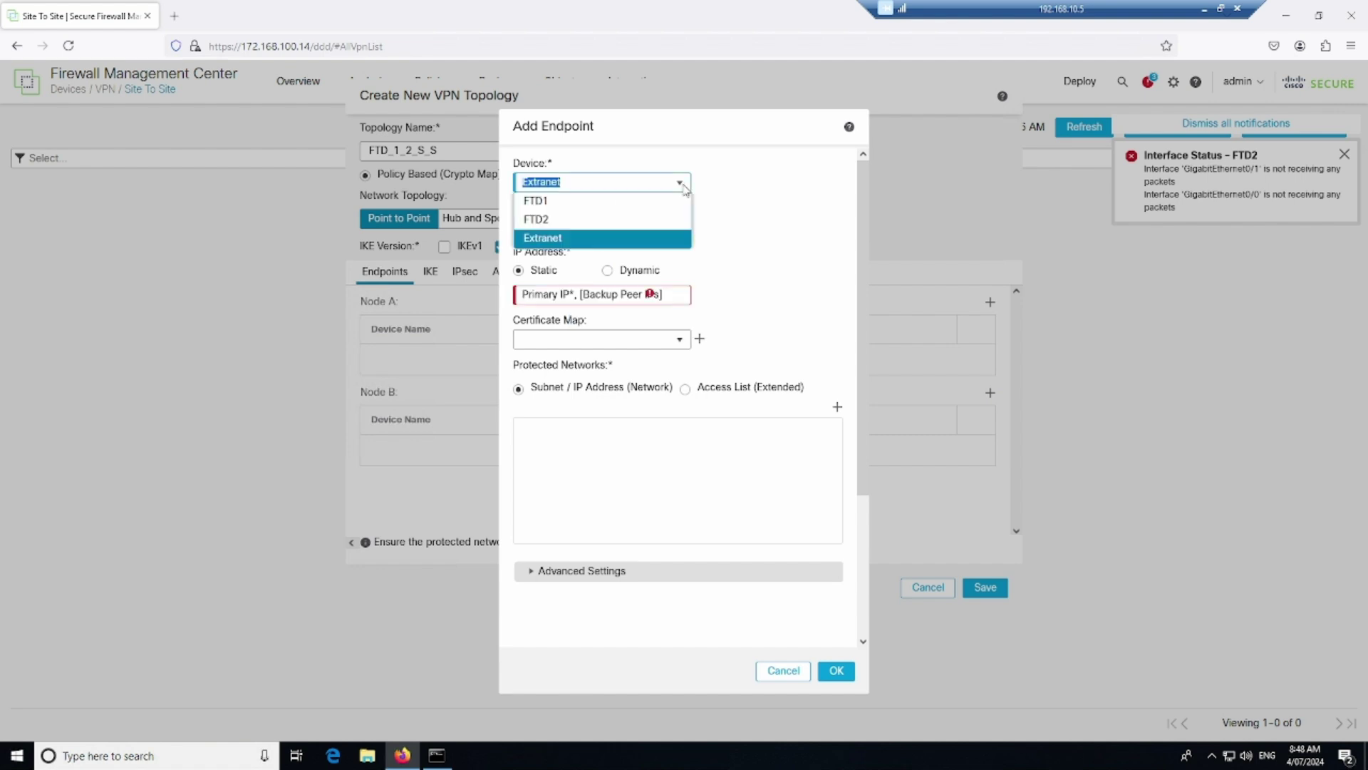
click(550, 203)
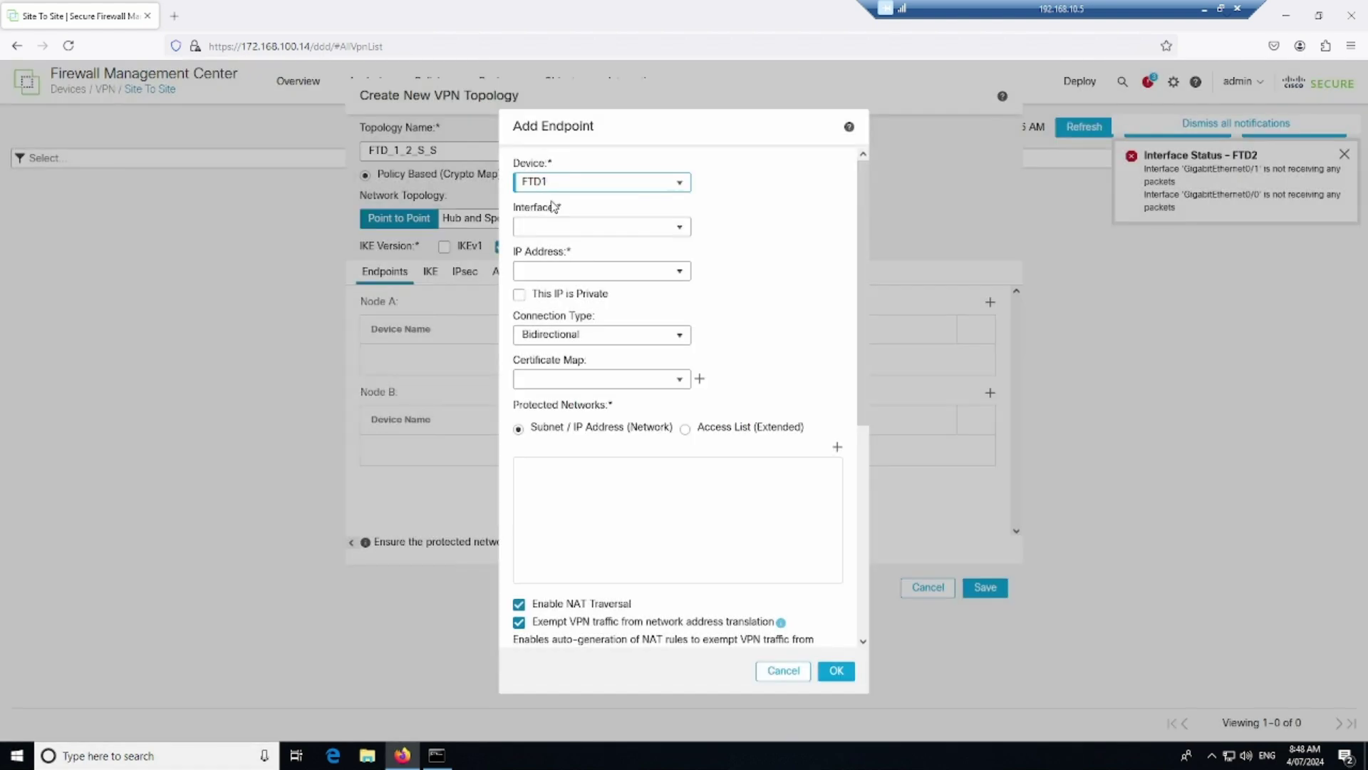
click(681, 230)
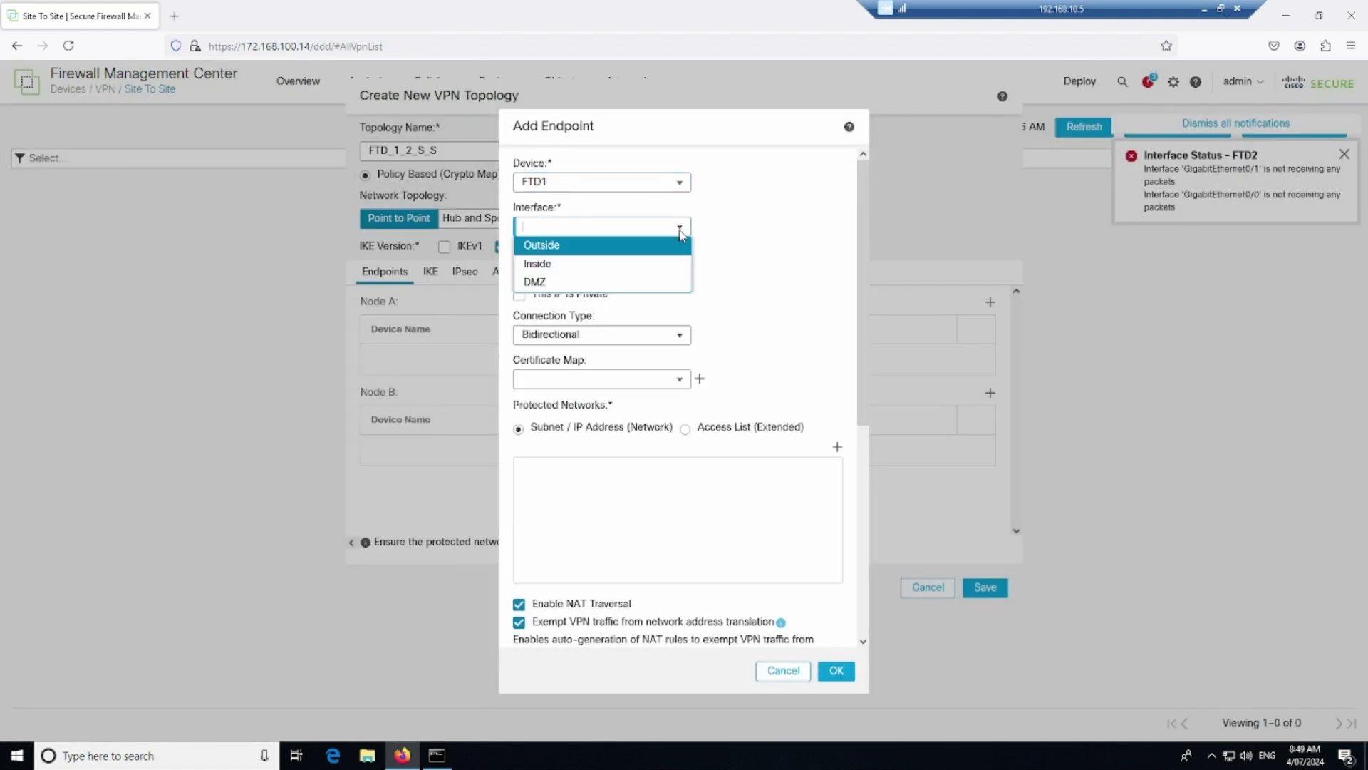
click(563, 247)
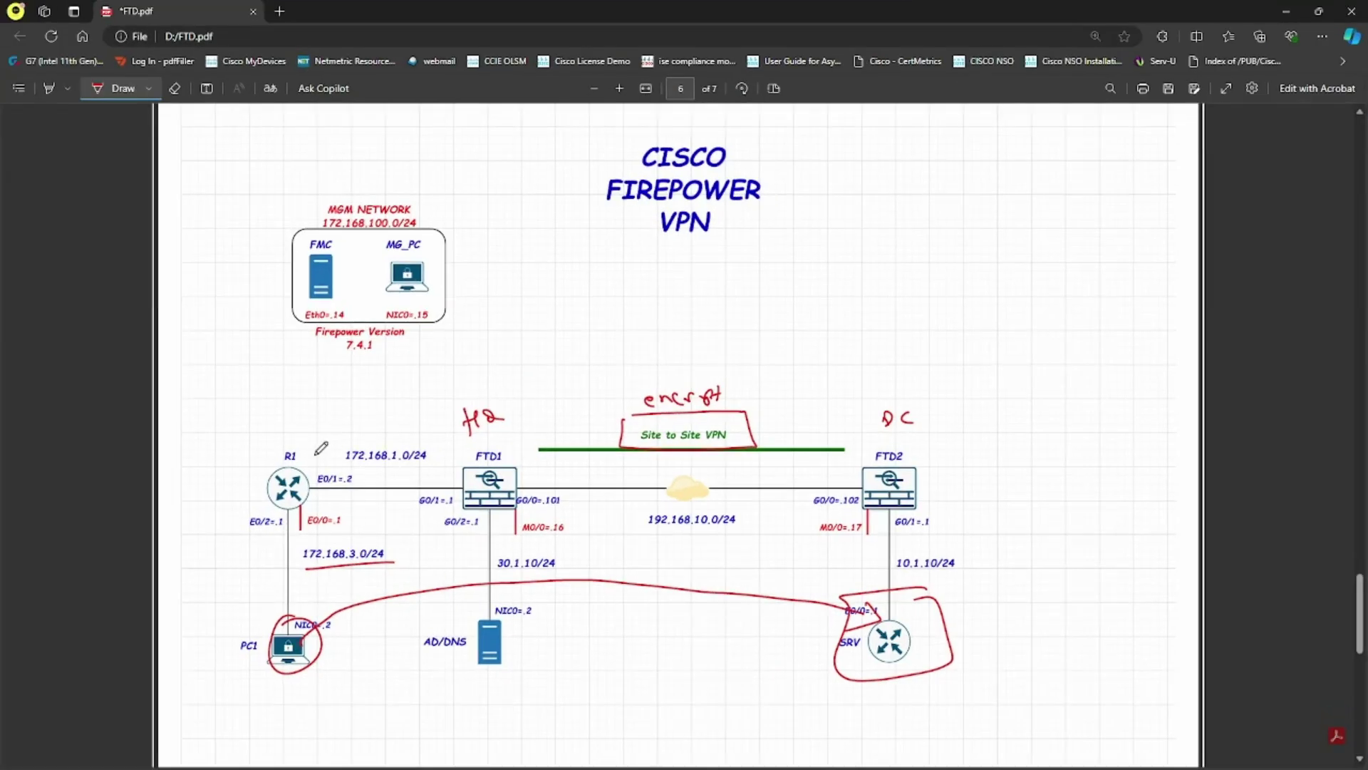
Draw a red stroke on the diagram from above FTD1 down beside AD/DNS
mouse_move(448, 430)
mouse_down()
mouse_move(460, 483)
mouse_move(443, 606)
mouse_move(415, 645)
mouse_up()
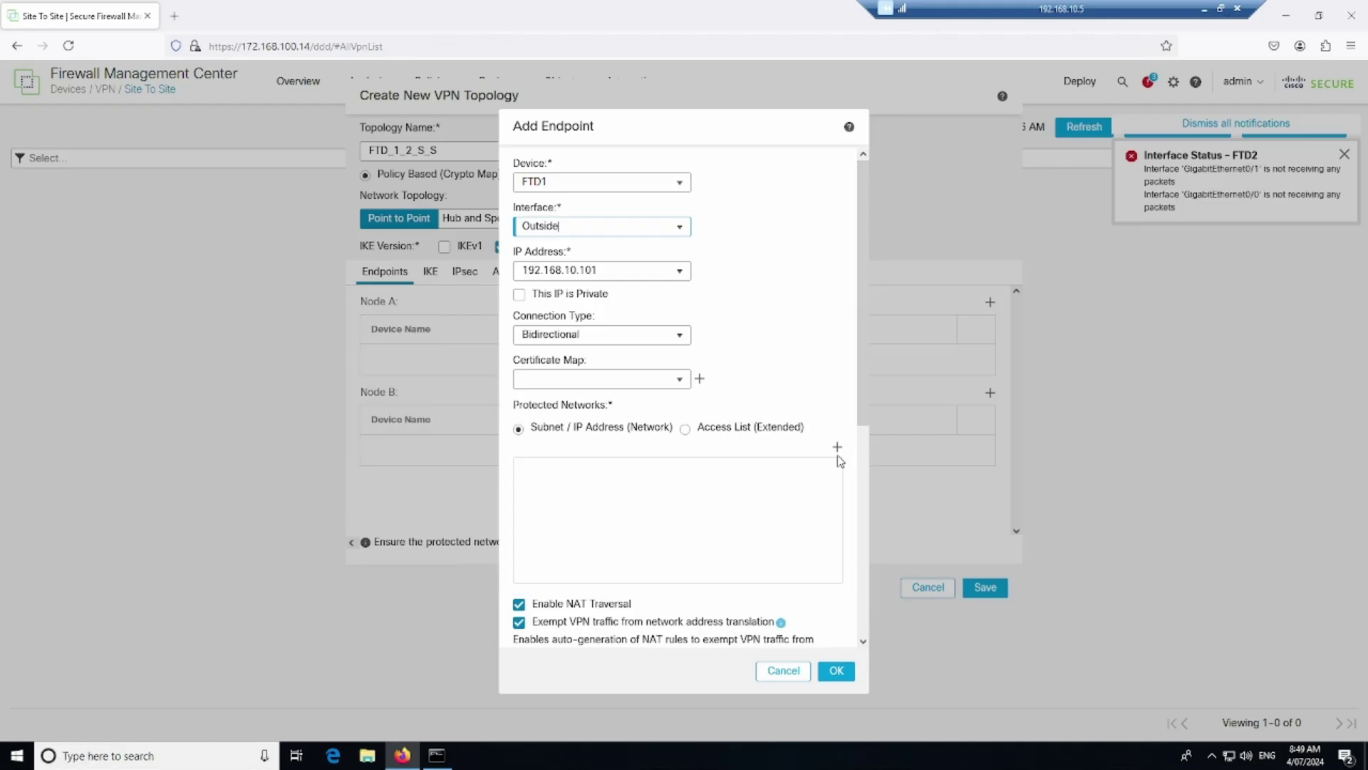
Add FTD1_IN_NET as the FTD1 endpoint's protected network
click(838, 449)
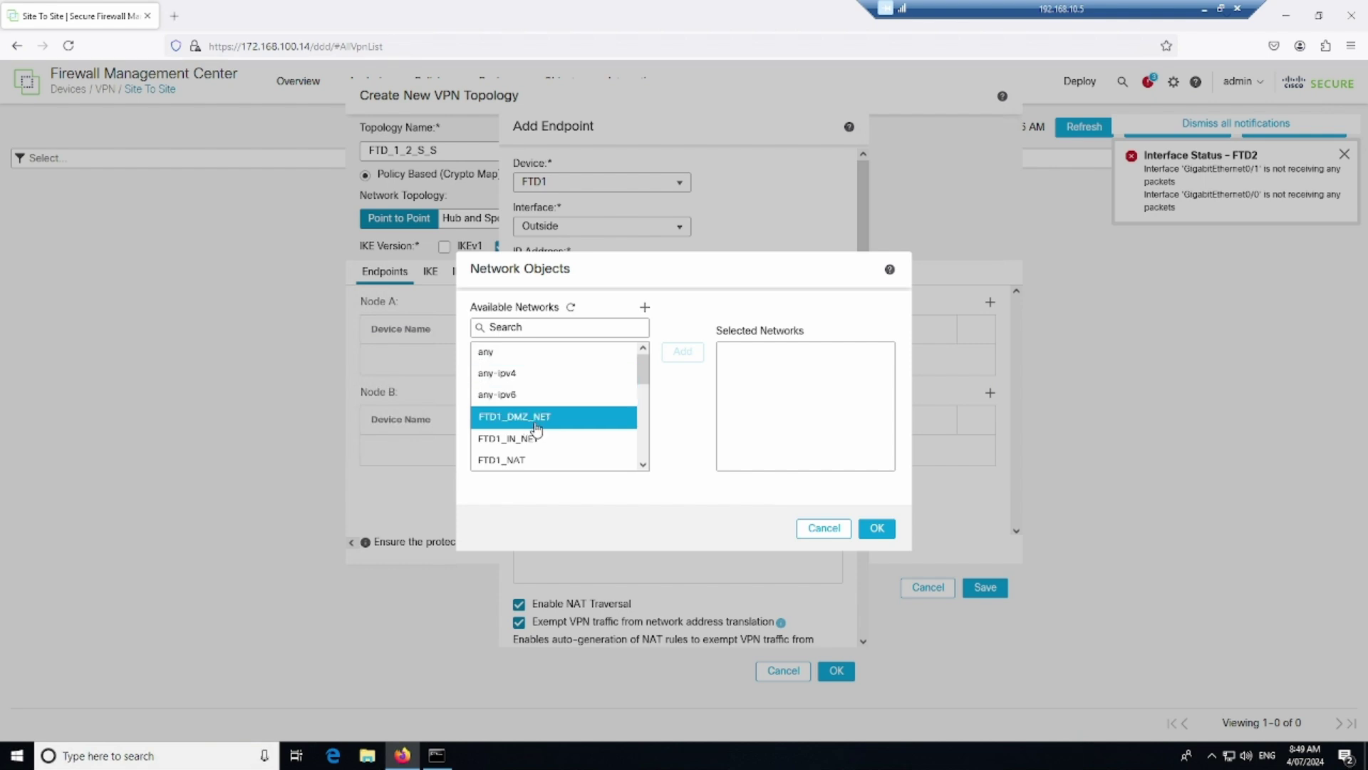
click(533, 438)
click(683, 352)
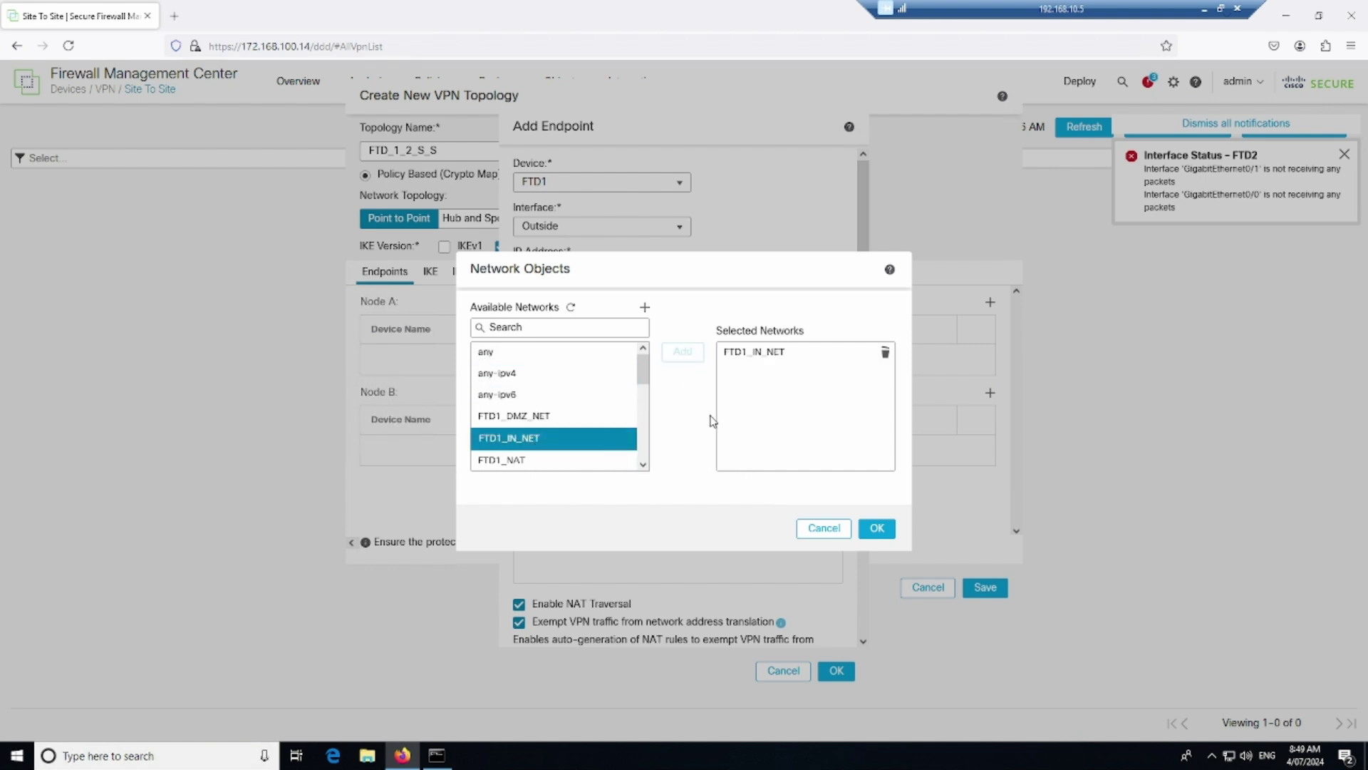
click(876, 528)
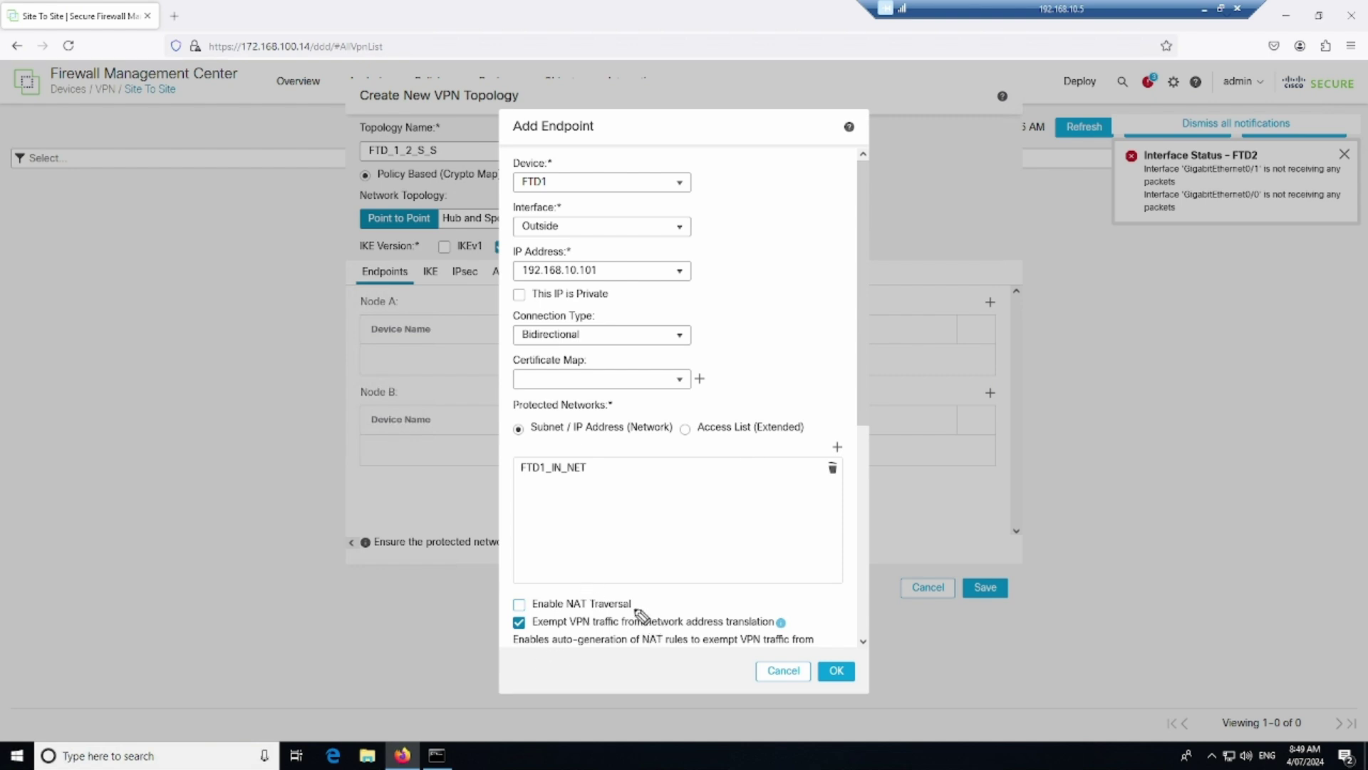
drag(640, 598, 657, 591)
drag(795, 622, 819, 614)
drag(538, 634, 604, 633)
drag(864, 446, 997, 403)
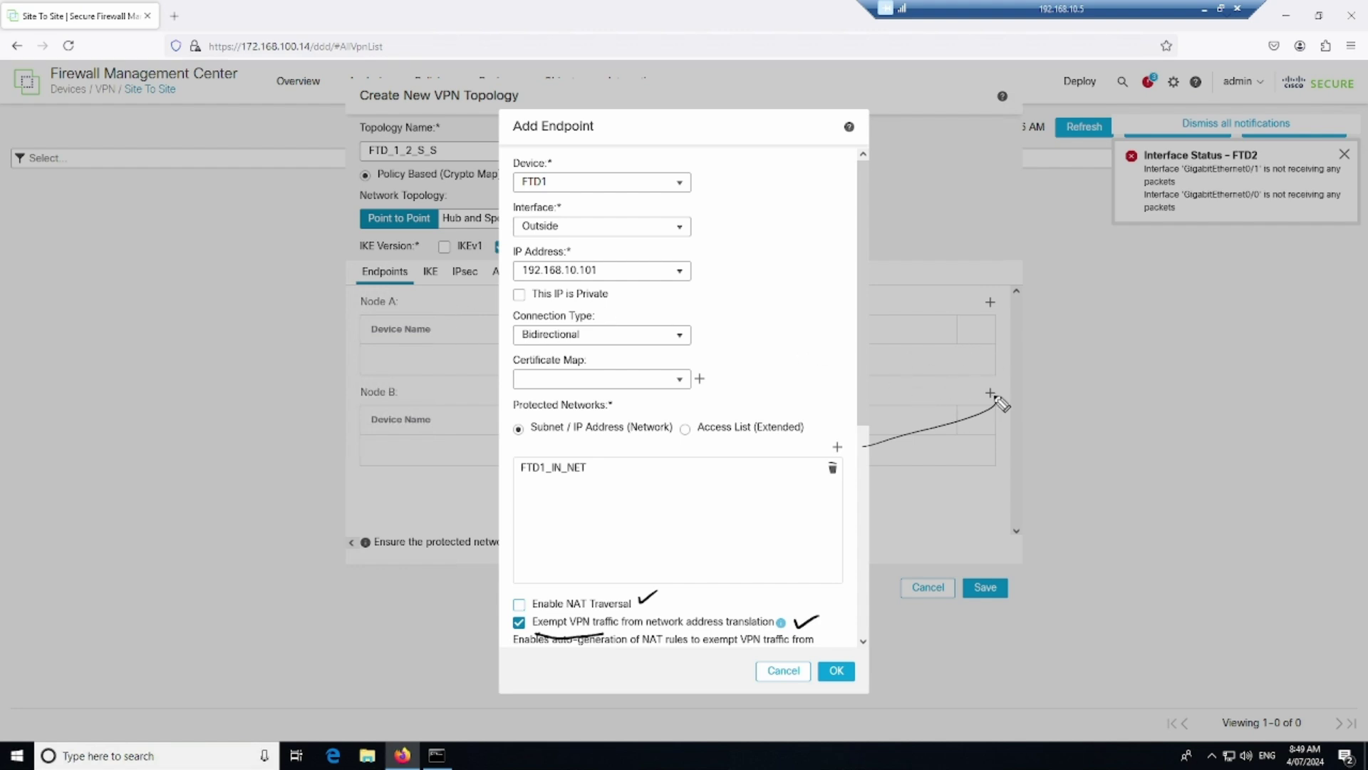
mouse_move(980, 398)
mouse_down()
mouse_move(990, 415)
mouse_move(1018, 404)
mouse_move(980, 463)
mouse_move(953, 367)
mouse_up()
mouse_move(1041, 407)
mouse_down()
mouse_move(1215, 388)
mouse_move(1283, 399)
mouse_move(1291, 423)
mouse_move(1212, 361)
mouse_up()
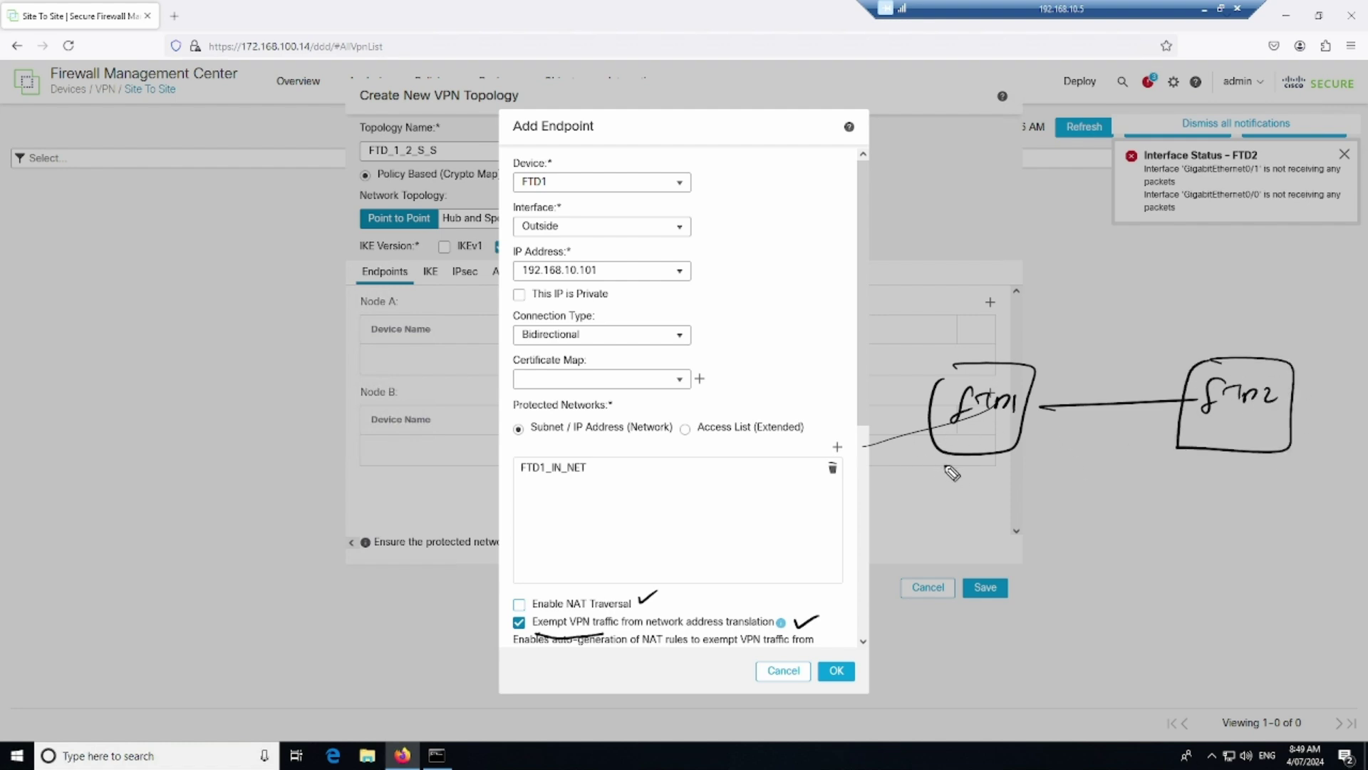
mouse_move(932, 421)
mouse_down()
mouse_move(817, 418)
mouse_move(817, 481)
mouse_move(793, 501)
mouse_up()
drag(814, 499, 794, 534)
mouse_move(787, 479)
mouse_down()
mouse_move(793, 533)
mouse_move(1026, 438)
mouse_move(1078, 381)
mouse_move(1042, 354)
mouse_move(1075, 333)
mouse_move(1082, 356)
mouse_up()
mouse_move(1237, 450)
mouse_down()
mouse_move(1215, 571)
mouse_move(1294, 534)
mouse_up()
mouse_move(1197, 512)
mouse_down()
mouse_move(1254, 610)
mouse_move(1204, 513)
mouse_up()
mouse_move(1237, 470)
mouse_down()
mouse_move(1133, 360)
mouse_move(1169, 368)
mouse_move(1192, 350)
mouse_up()
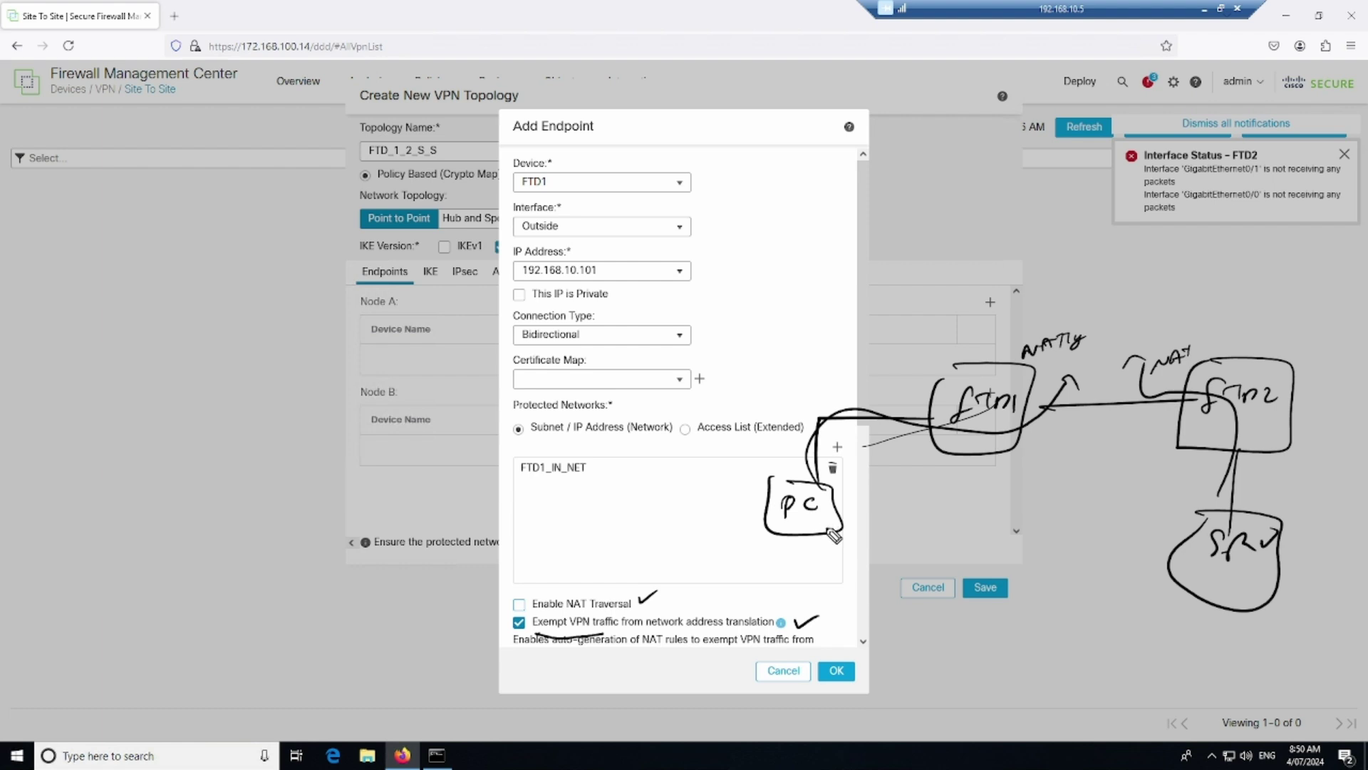
mouse_move(853, 514)
mouse_down()
mouse_move(1145, 566)
mouse_move(1087, 575)
mouse_move(871, 527)
mouse_move(948, 502)
mouse_move(1049, 535)
mouse_move(1061, 515)
mouse_up()
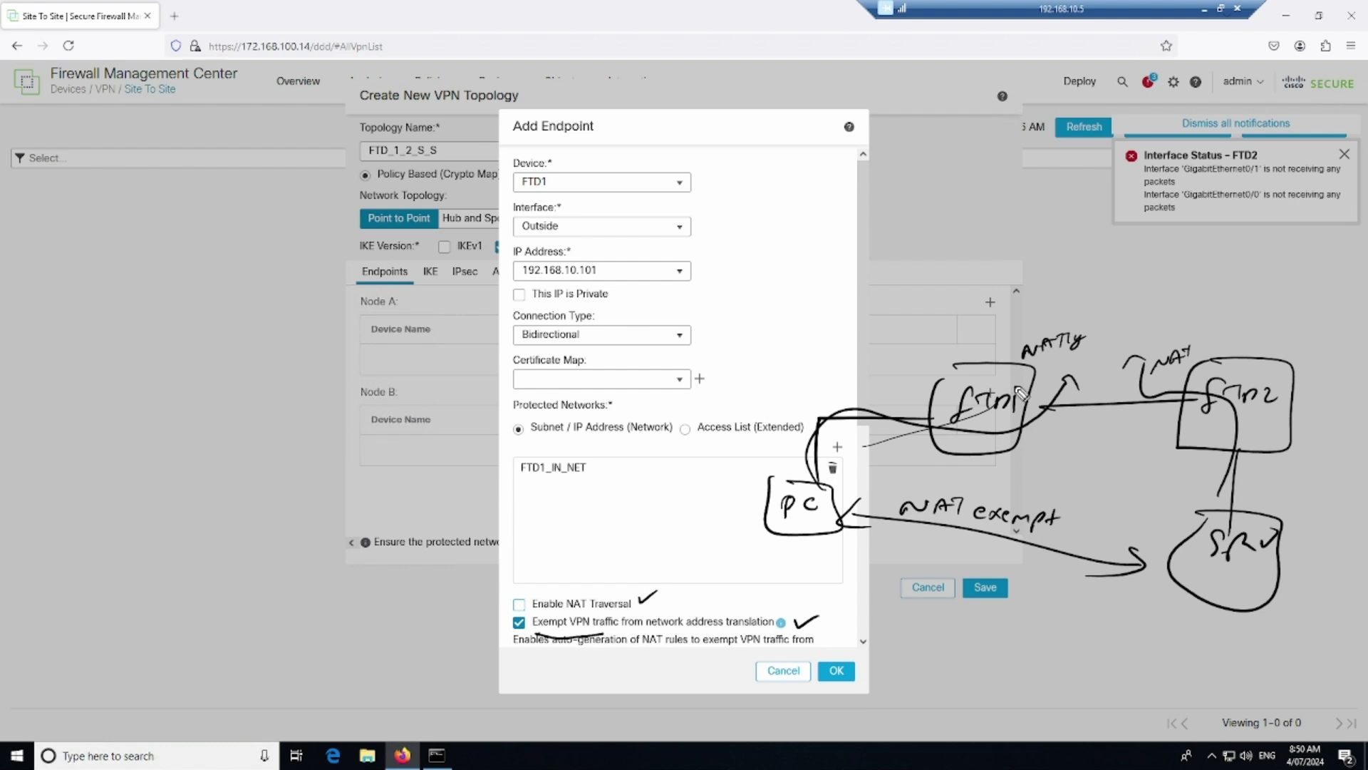
drag(962, 361, 984, 324)
drag(979, 325, 1000, 333)
mouse_move(893, 276)
mouse_down()
mouse_move(900, 295)
mouse_move(1029, 287)
mouse_move(1064, 269)
mouse_up()
drag(929, 305, 1019, 299)
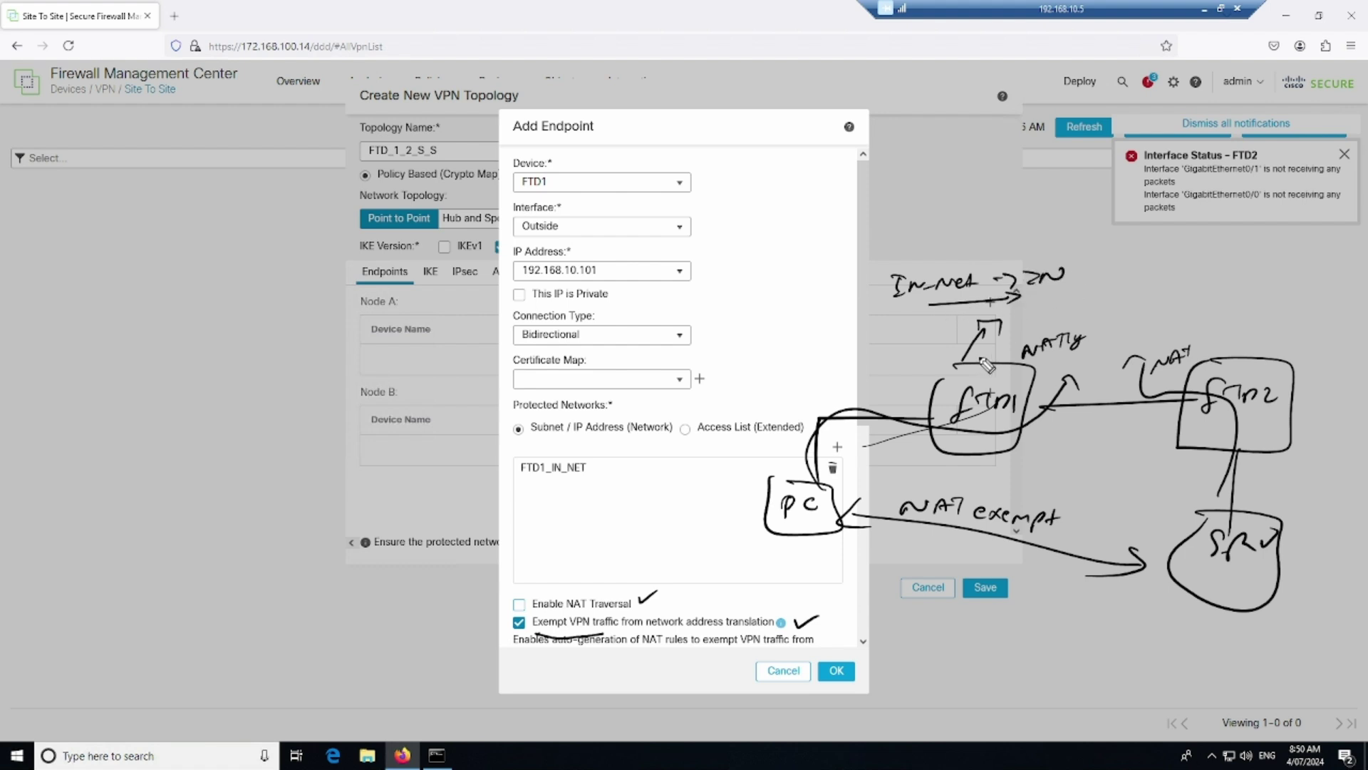
mouse_move(884, 237)
mouse_down()
mouse_move(897, 256)
mouse_move(1006, 239)
mouse_move(1206, 256)
mouse_up()
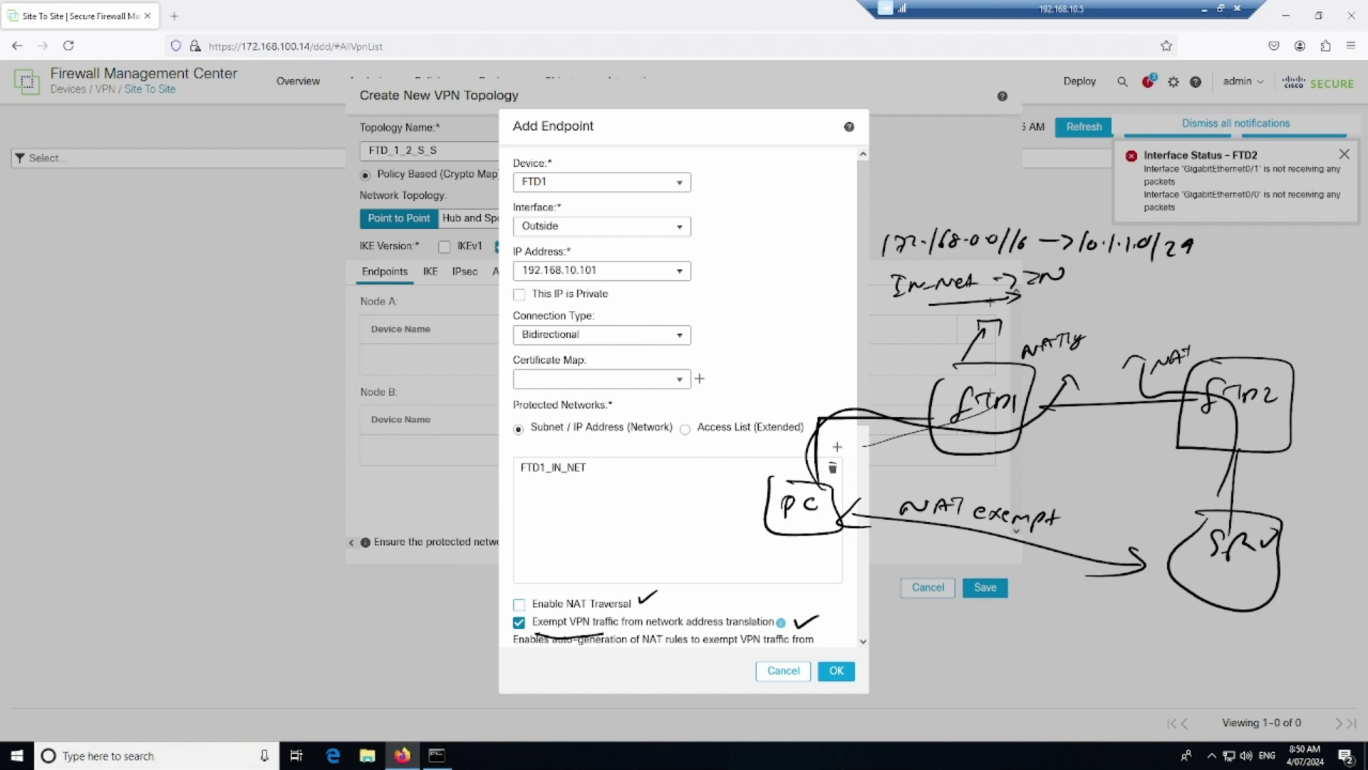
drag(883, 257, 1189, 266)
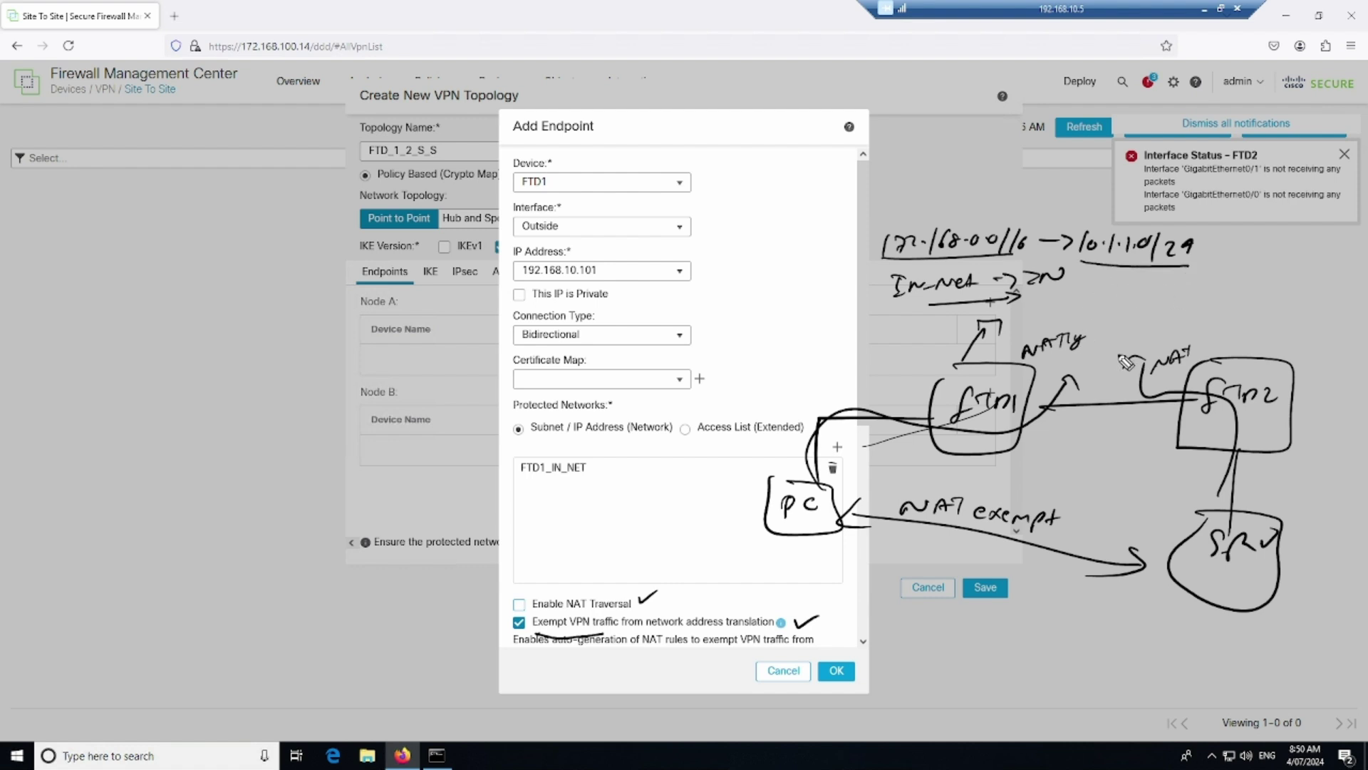
mouse_move(1028, 327)
mouse_down()
mouse_move(1186, 329)
mouse_move(1044, 338)
mouse_up()
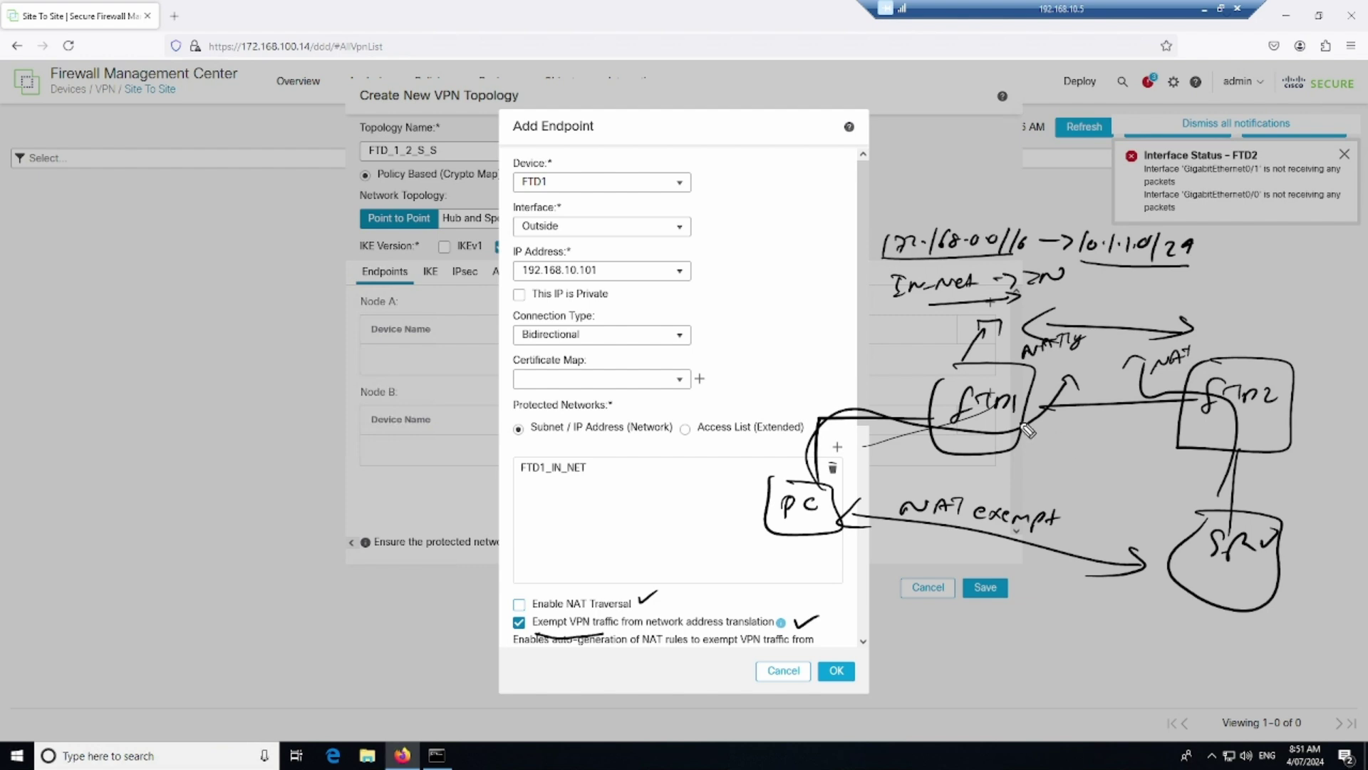
mouse_move(887, 229)
mouse_down()
mouse_move(1019, 269)
mouse_move(983, 207)
mouse_move(891, 223)
mouse_move(906, 187)
mouse_move(1030, 189)
mouse_up()
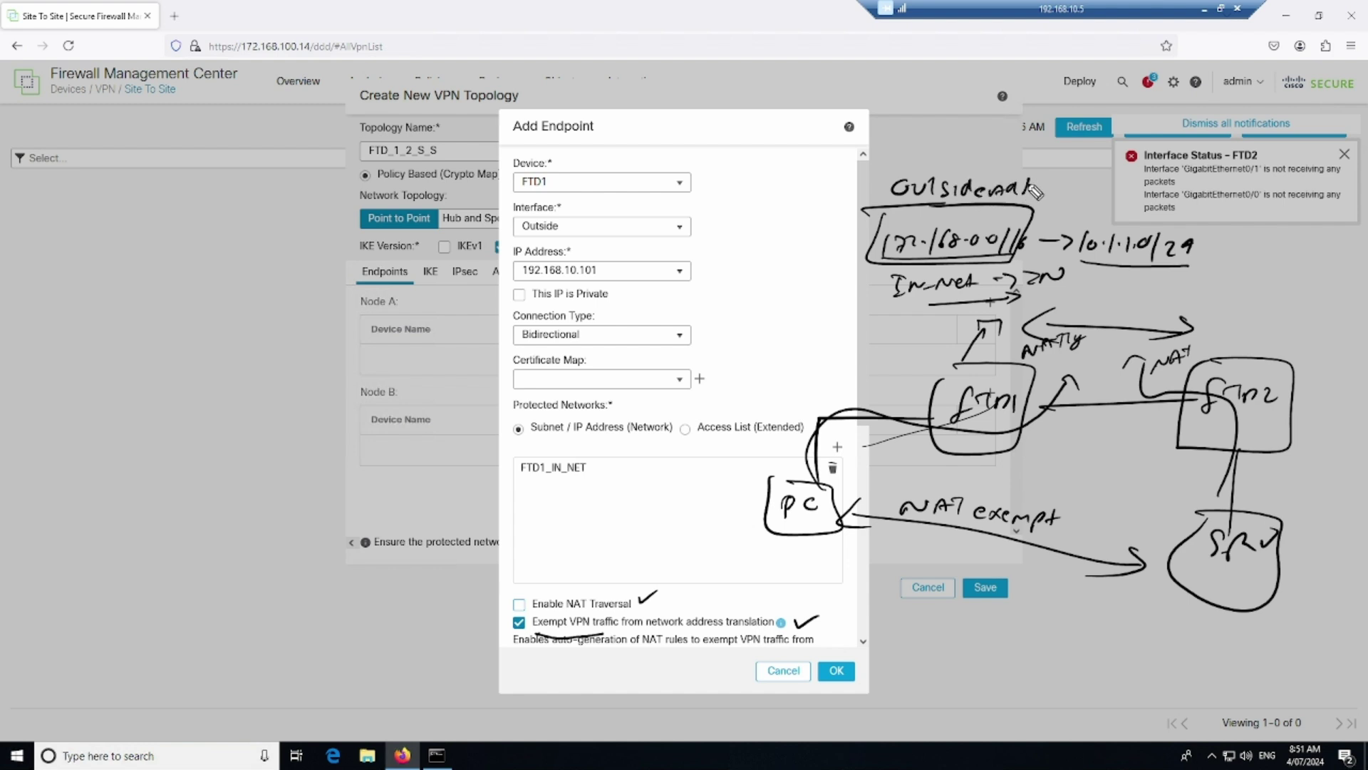
mouse_move(1028, 407)
mouse_down()
mouse_move(1172, 405)
mouse_move(1147, 410)
mouse_up()
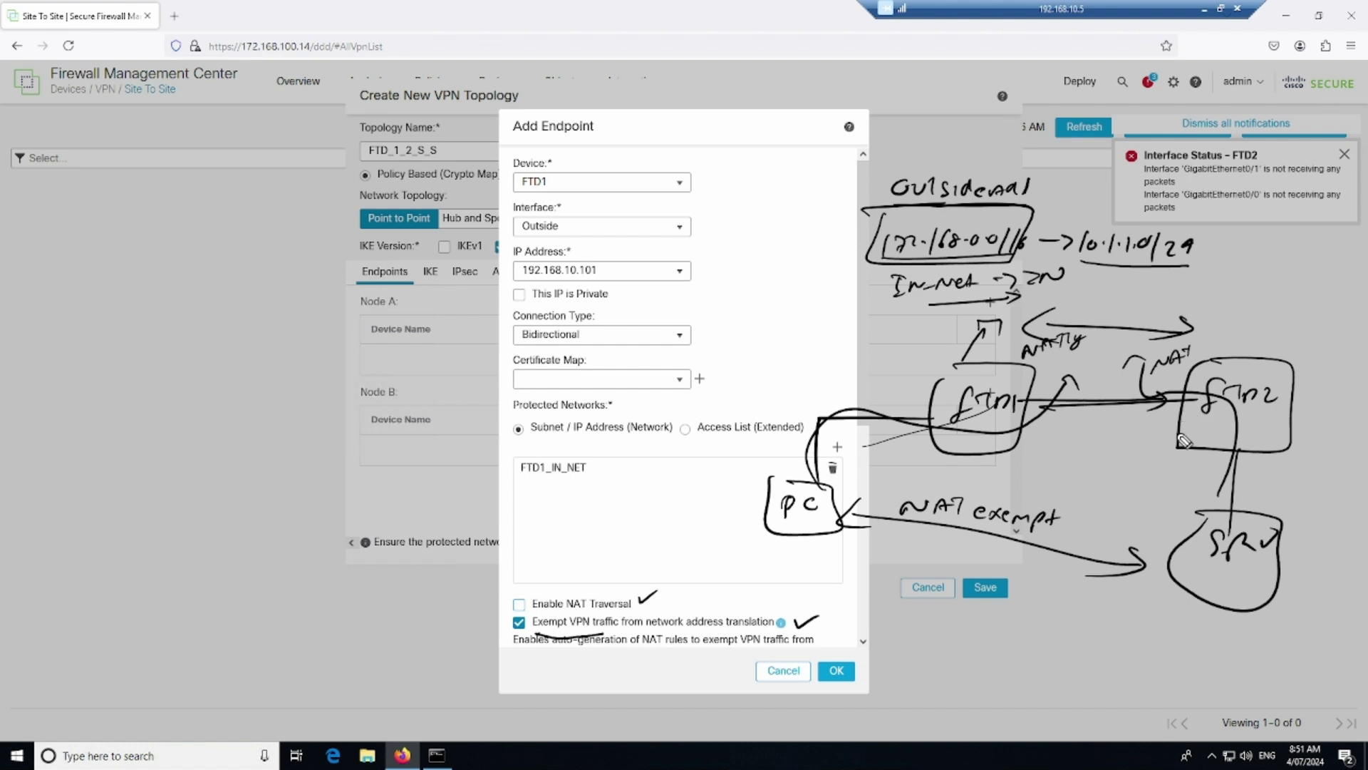
mouse_move(1148, 398)
mouse_down()
mouse_move(1133, 379)
mouse_move(1149, 387)
mouse_up()
mouse_move(109, 356)
mouse_down()
mouse_move(102, 389)
mouse_move(114, 387)
mouse_up()
mouse_move(114, 372)
mouse_down()
mouse_move(127, 389)
mouse_move(164, 387)
mouse_up()
mouse_move(81, 341)
mouse_down()
mouse_move(84, 367)
mouse_move(161, 403)
mouse_move(317, 348)
mouse_up()
mouse_move(654, 339)
mouse_down()
mouse_move(645, 374)
mouse_move(724, 363)
mouse_move(611, 399)
mouse_up()
mouse_move(634, 353)
mouse_down()
mouse_move(499, 341)
mouse_move(518, 335)
mouse_up()
drag(317, 365, 346, 374)
drag(512, 330, 536, 344)
mouse_move(365, 360)
mouse_down()
mouse_move(474, 311)
mouse_move(456, 243)
mouse_move(360, 350)
mouse_up()
mouse_move(490, 335)
mouse_down()
mouse_move(470, 276)
mouse_move(445, 334)
mouse_move(513, 341)
mouse_up()
drag(347, 341, 389, 311)
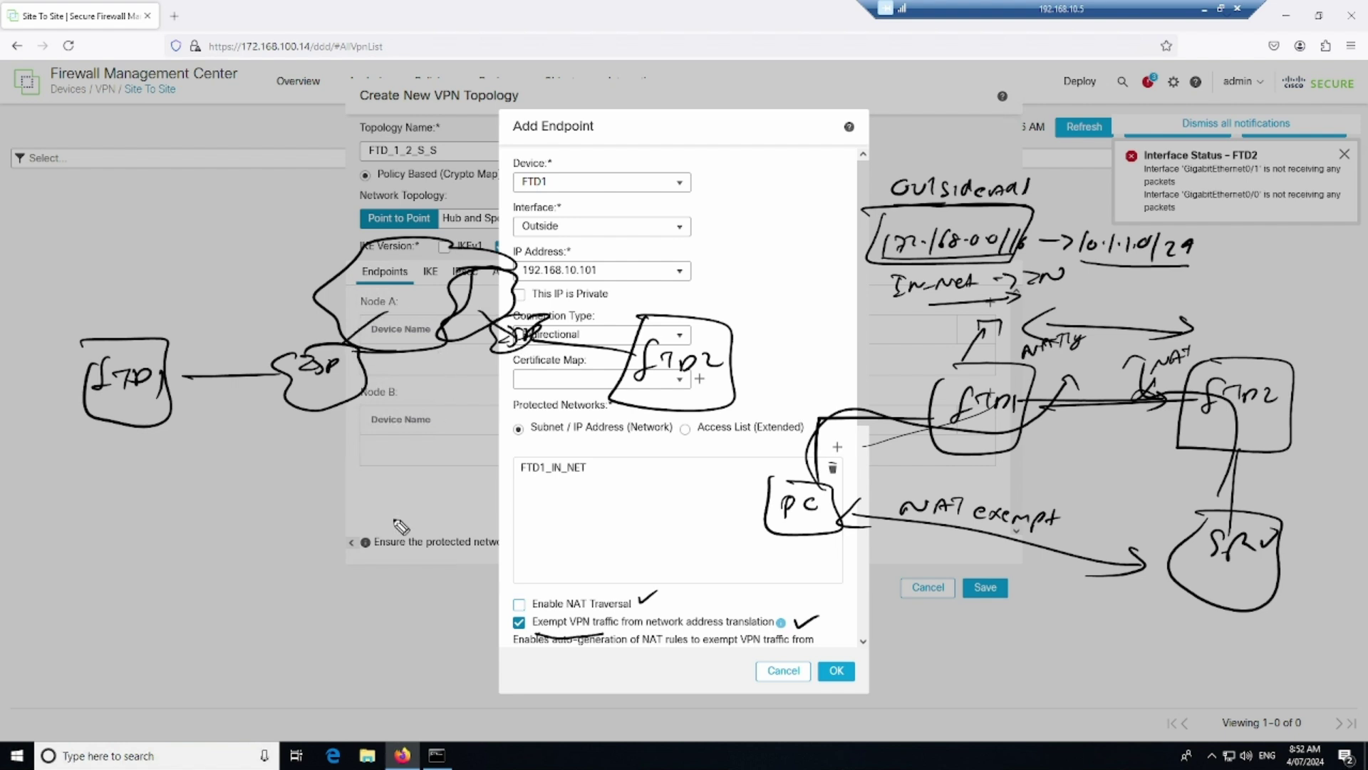
drag(322, 385, 320, 398)
drag(288, 446, 350, 427)
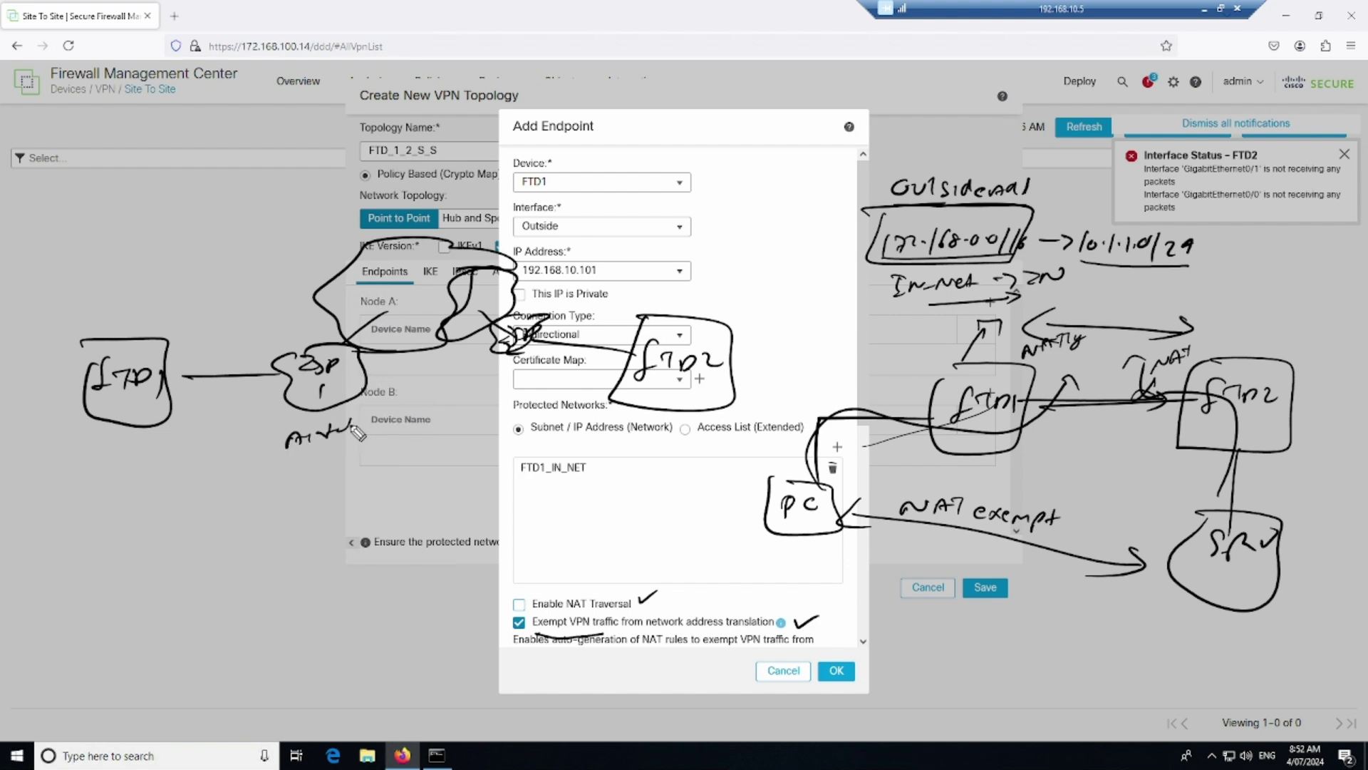
mouse_move(511, 365)
mouse_down()
mouse_move(514, 392)
mouse_move(531, 367)
mouse_move(502, 385)
mouse_move(536, 382)
mouse_up()
drag(550, 376, 549, 378)
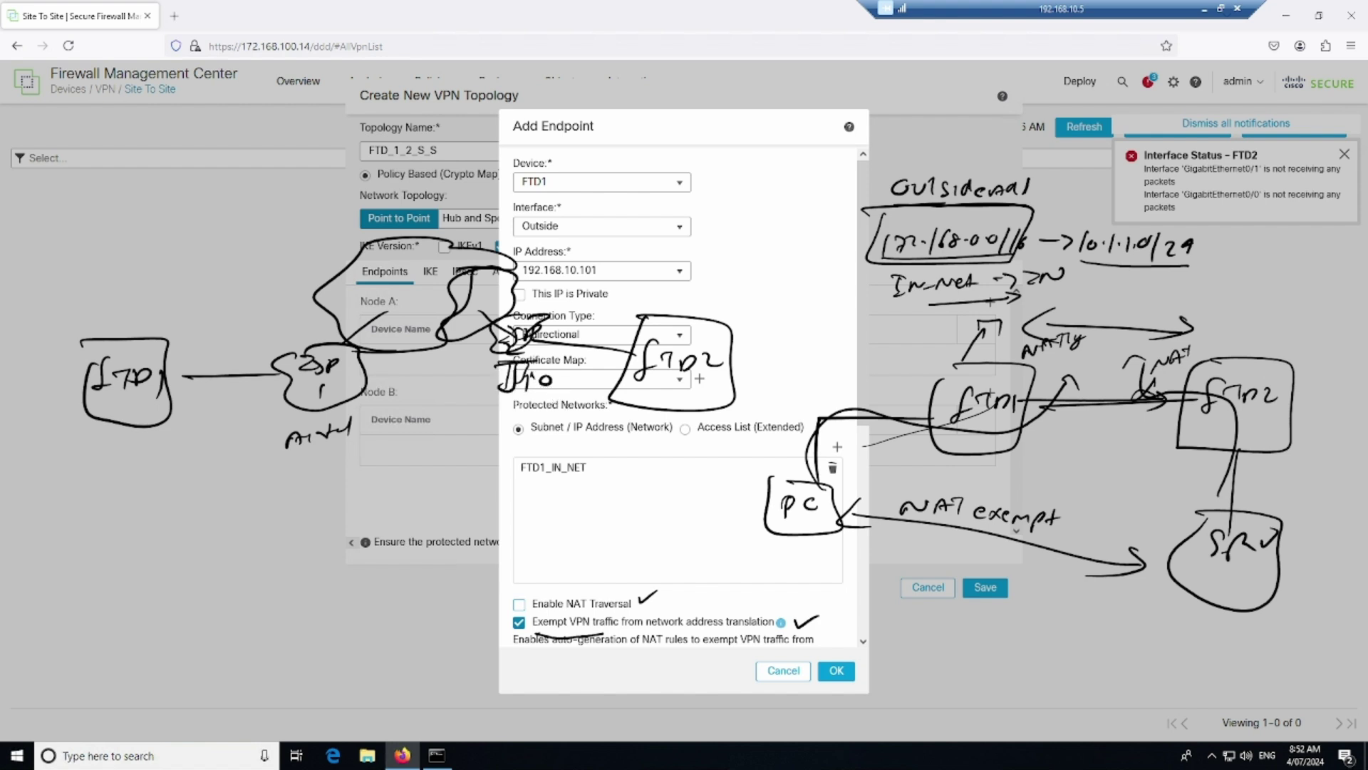
drag(154, 237, 235, 244)
mouse_move(82, 310)
mouse_down()
mouse_move(153, 331)
mouse_move(227, 322)
mouse_move(190, 355)
mouse_move(237, 346)
mouse_up()
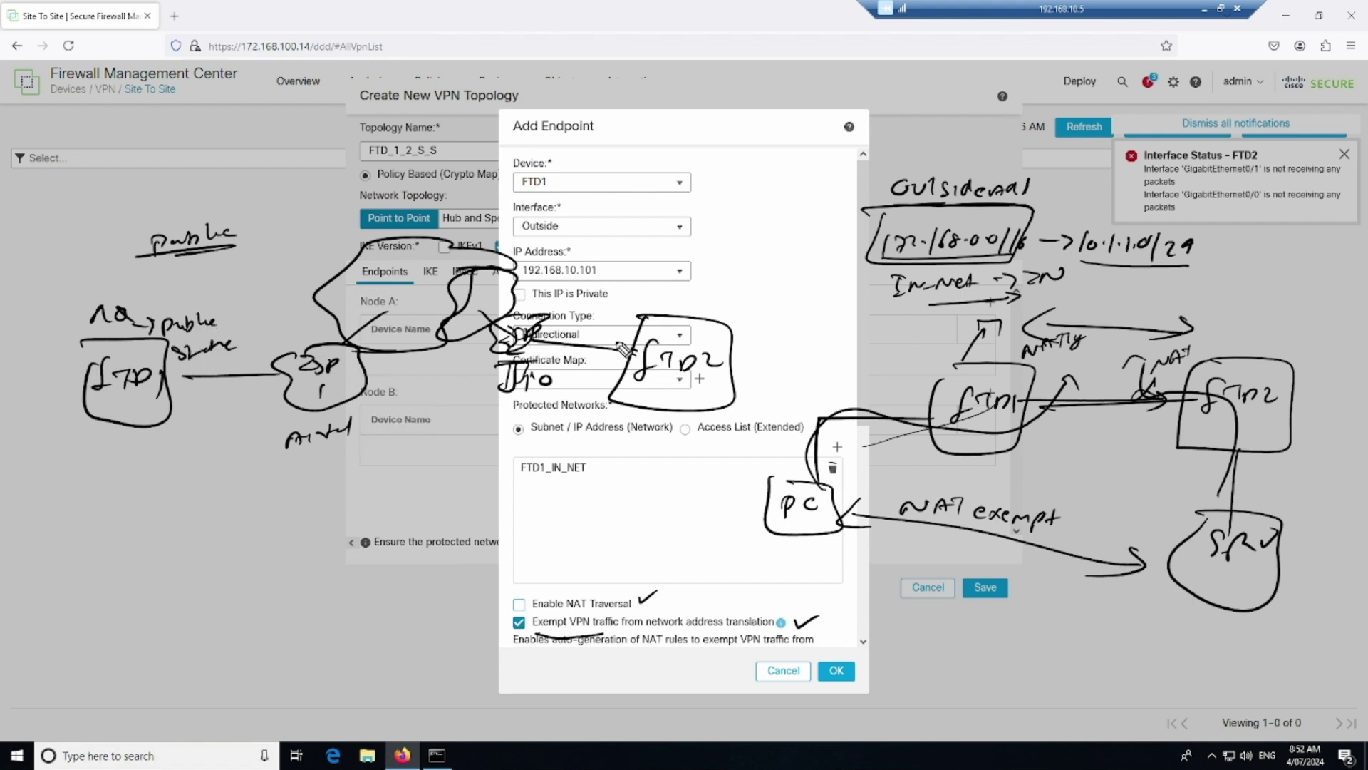
mouse_move(603, 328)
mouse_down()
mouse_move(614, 325)
mouse_move(606, 301)
mouse_move(693, 292)
mouse_up()
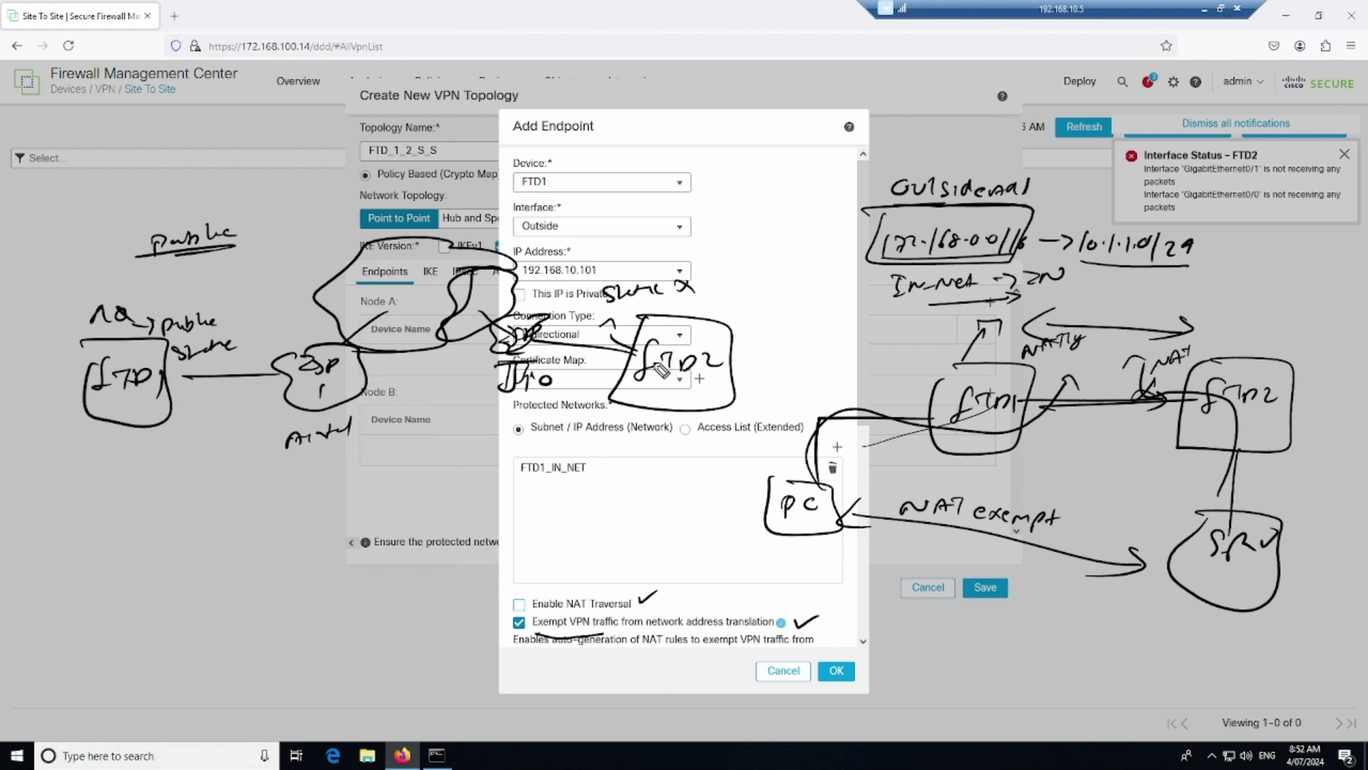
drag(645, 362, 512, 336)
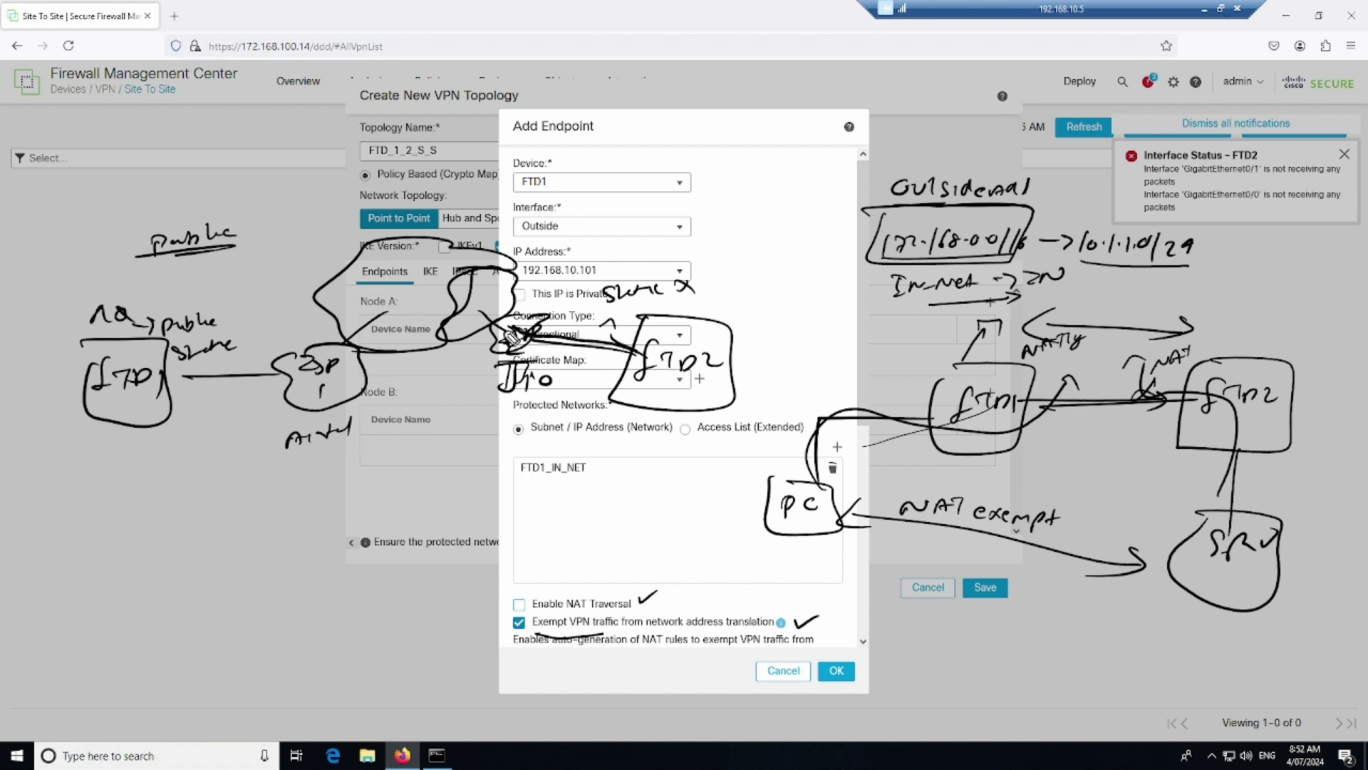
drag(599, 338, 627, 322)
drag(627, 321, 641, 318)
drag(677, 412, 667, 477)
mouse_move(652, 490)
mouse_down()
mouse_move(633, 514)
mouse_move(684, 505)
mouse_move(615, 533)
mouse_move(624, 324)
mouse_move(585, 306)
mouse_move(649, 342)
mouse_up()
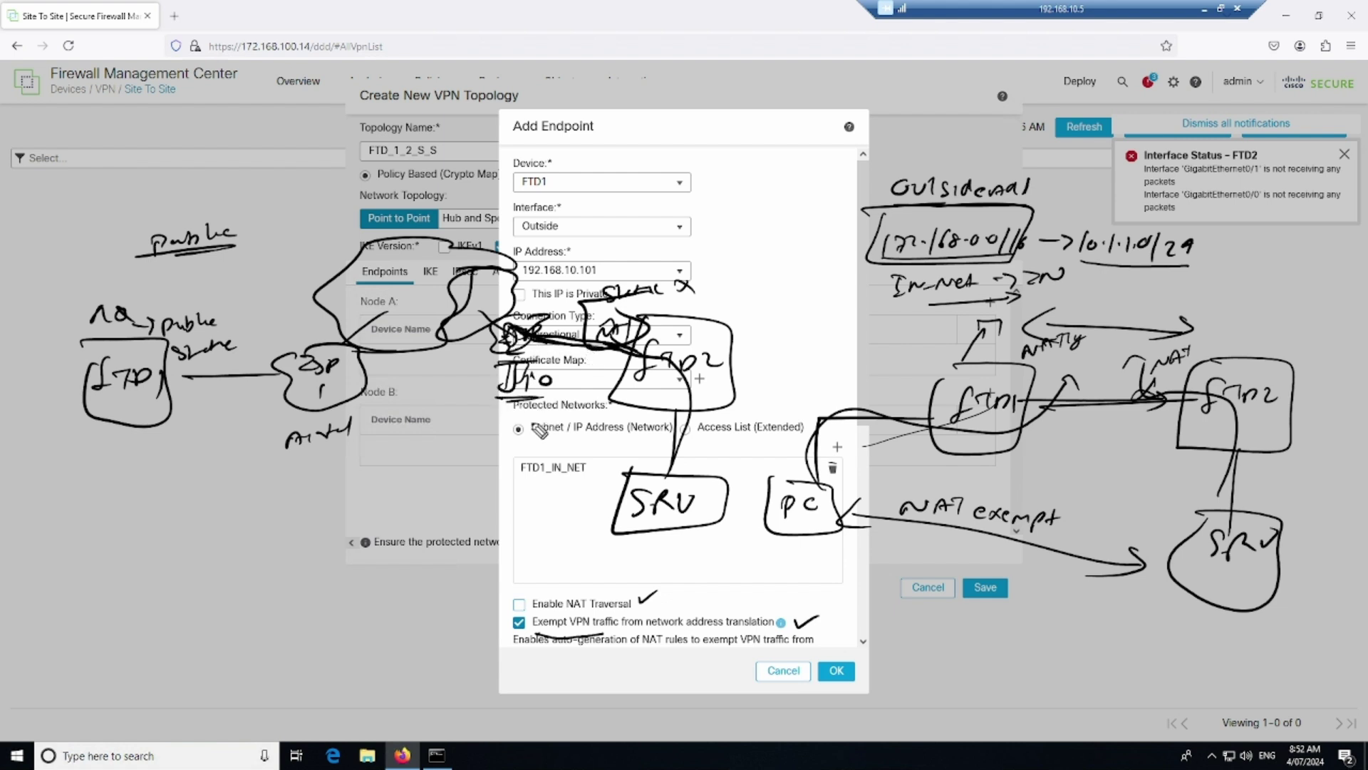
mouse_move(513, 333)
mouse_down()
mouse_move(446, 303)
mouse_move(463, 281)
mouse_up()
mouse_move(470, 376)
mouse_down()
mouse_move(456, 372)
mouse_move(493, 363)
mouse_move(442, 403)
mouse_up()
drag(445, 353, 454, 393)
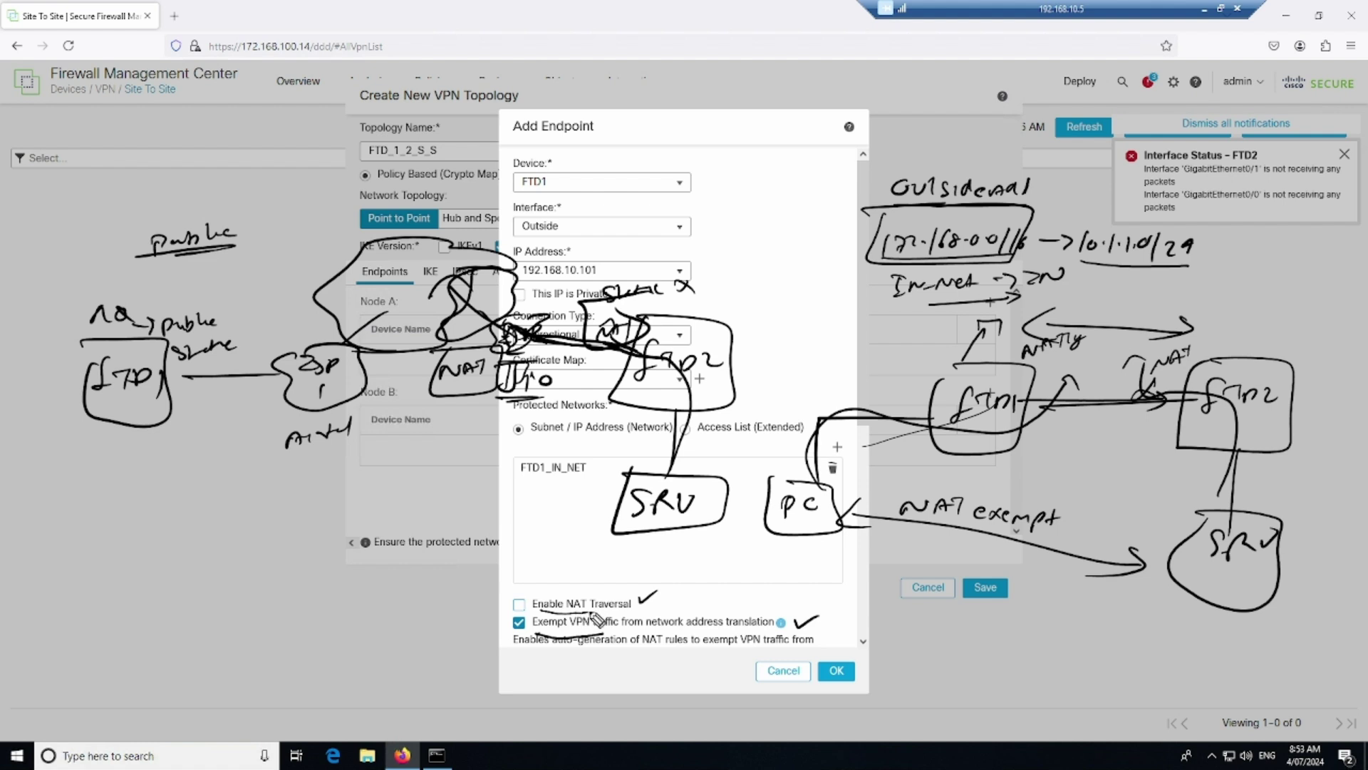
drag(184, 366, 217, 364)
mouse_move(603, 408)
mouse_down()
mouse_move(289, 474)
mouse_move(181, 419)
mouse_move(192, 415)
mouse_up()
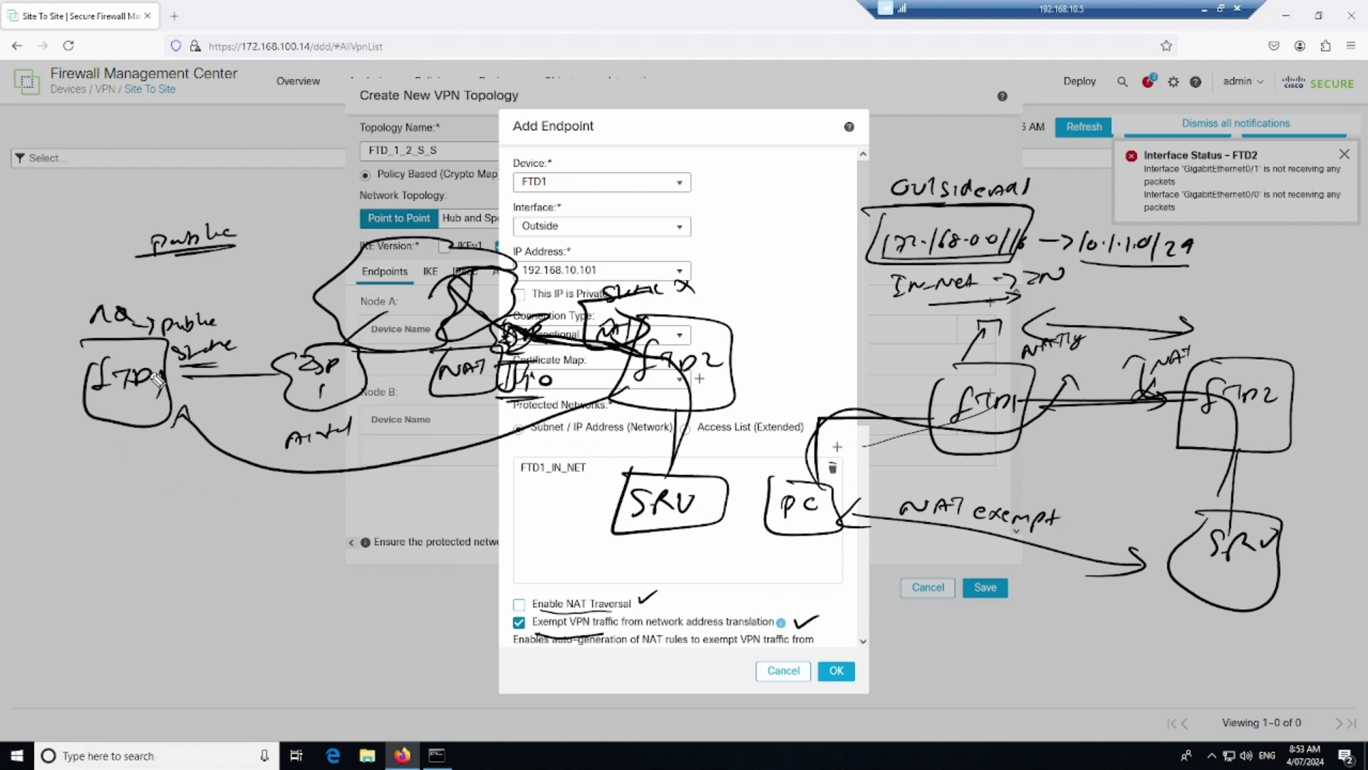
mouse_move(178, 351)
mouse_down()
mouse_move(412, 305)
mouse_move(604, 321)
mouse_up()
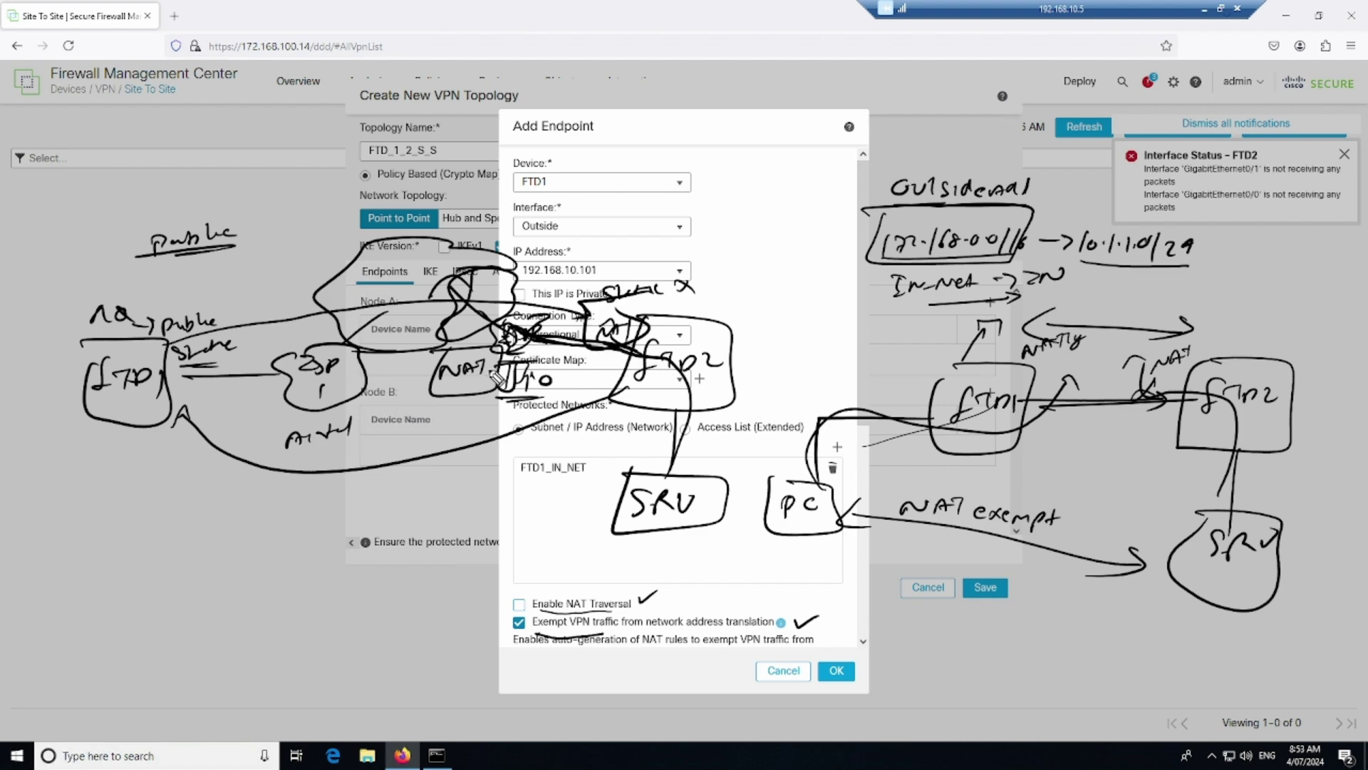
drag(451, 389, 483, 385)
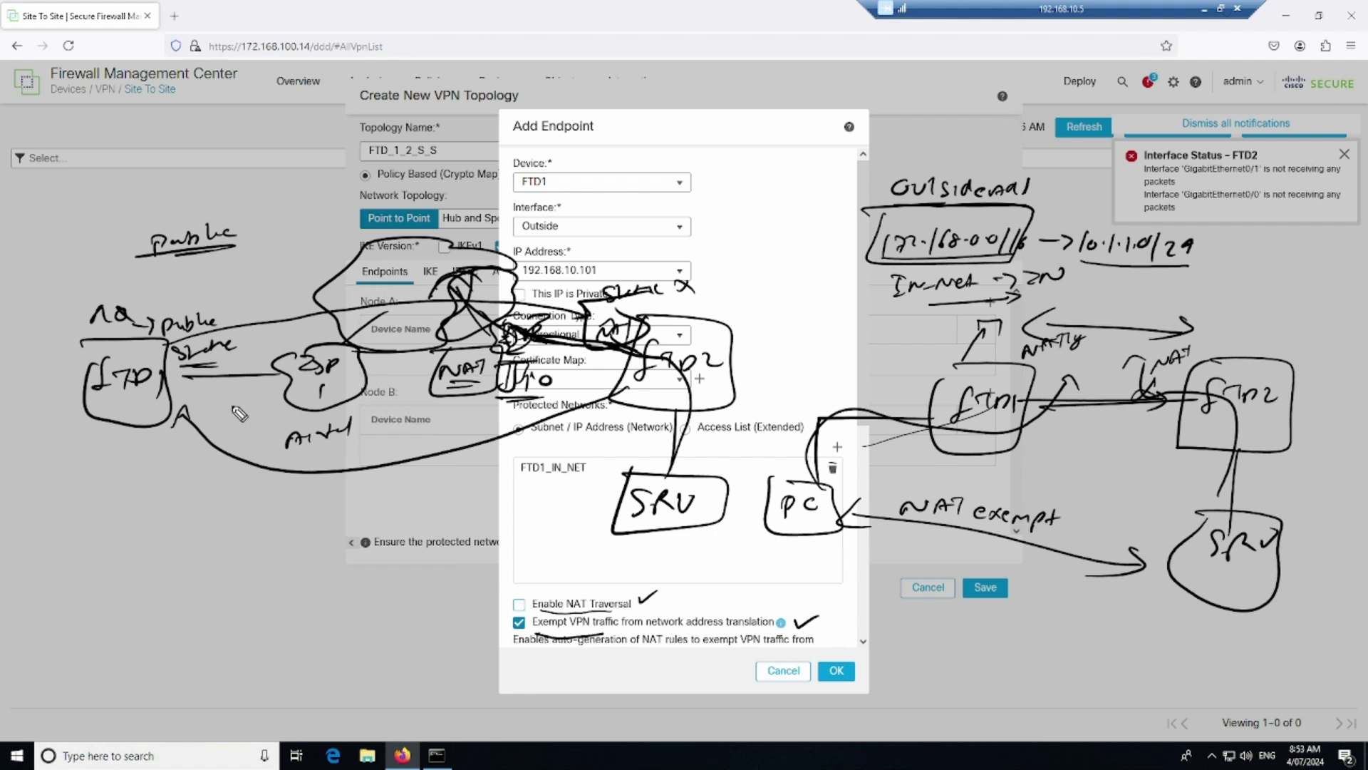
drag(184, 368, 232, 363)
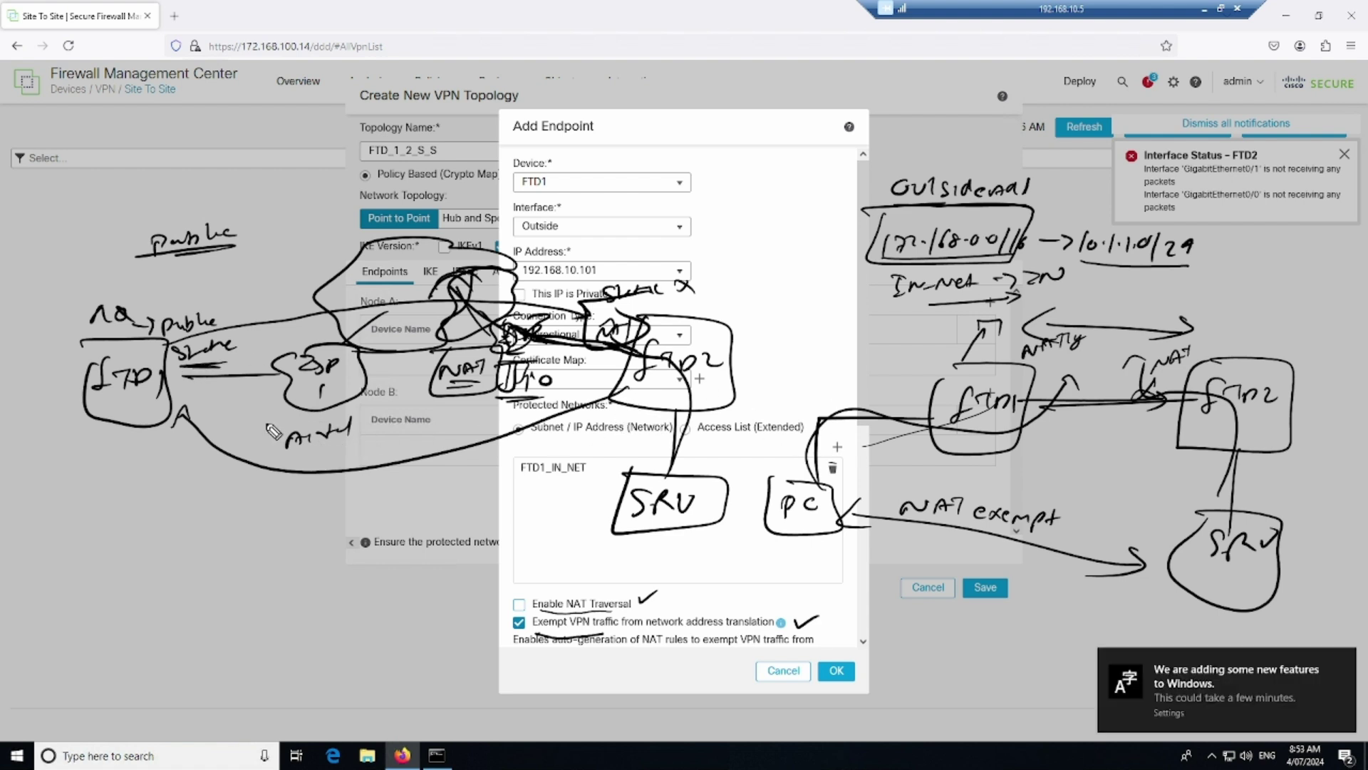
drag(180, 365, 235, 368)
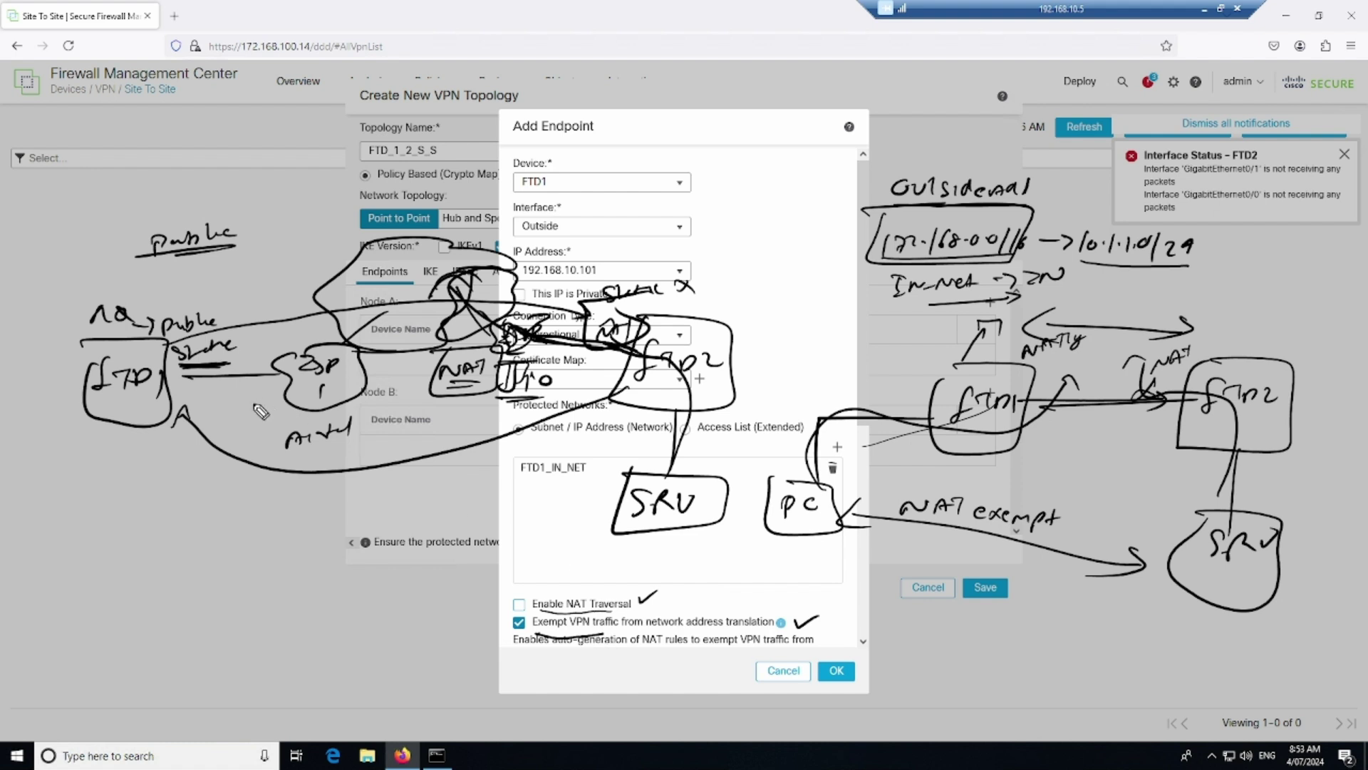
mouse_move(182, 367)
mouse_down()
mouse_move(242, 368)
mouse_move(207, 326)
mouse_move(168, 371)
mouse_up()
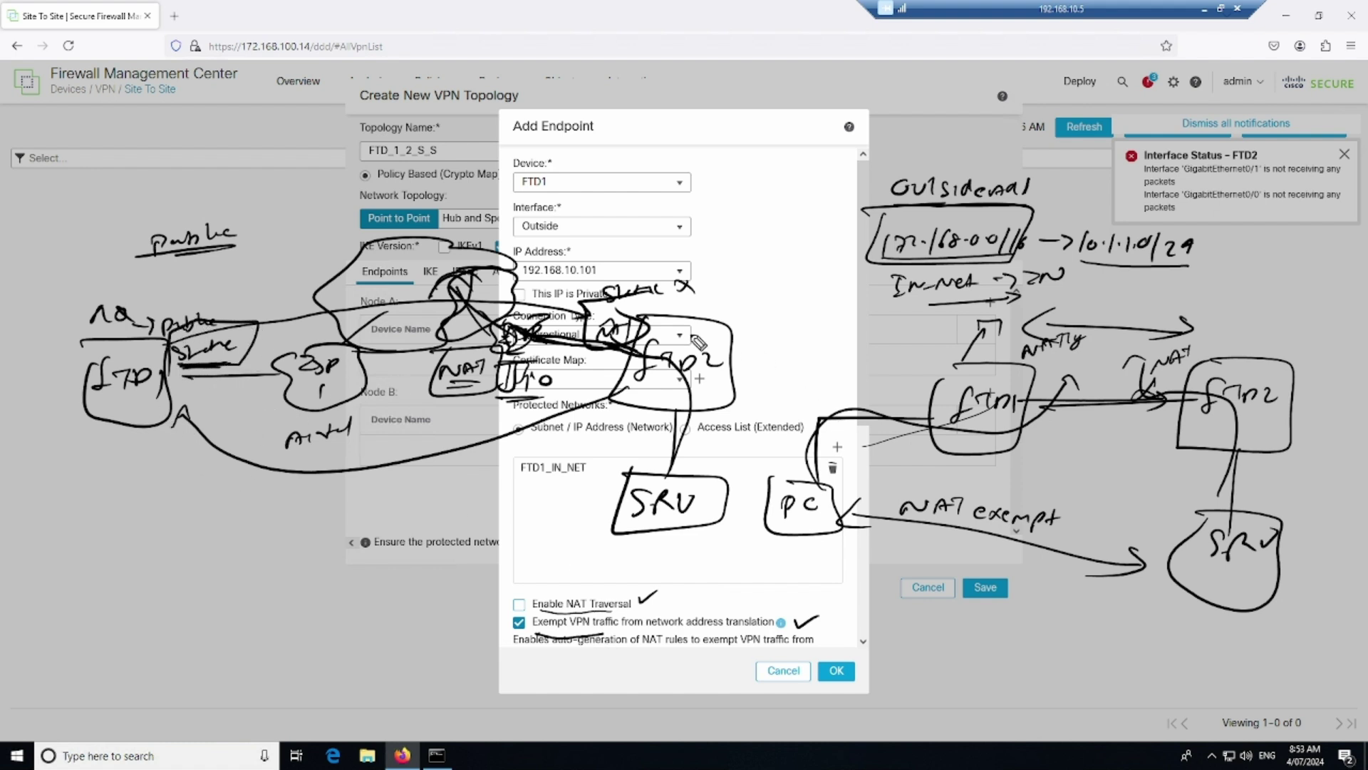
drag(295, 251, 335, 233)
mouse_move(336, 233)
mouse_down()
mouse_move(349, 246)
mouse_move(412, 220)
mouse_move(492, 214)
mouse_up()
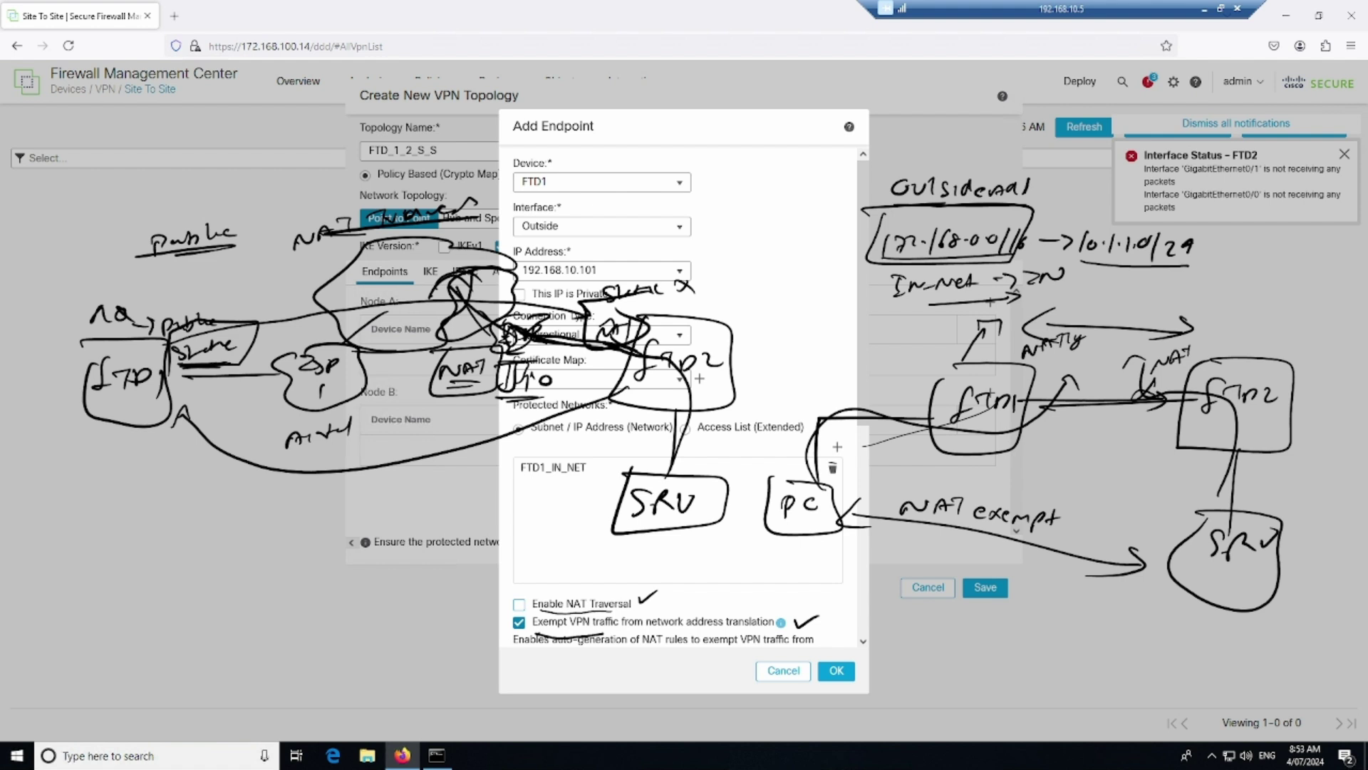
mouse_move(654, 308)
mouse_down()
mouse_move(831, 298)
mouse_move(863, 281)
mouse_up()
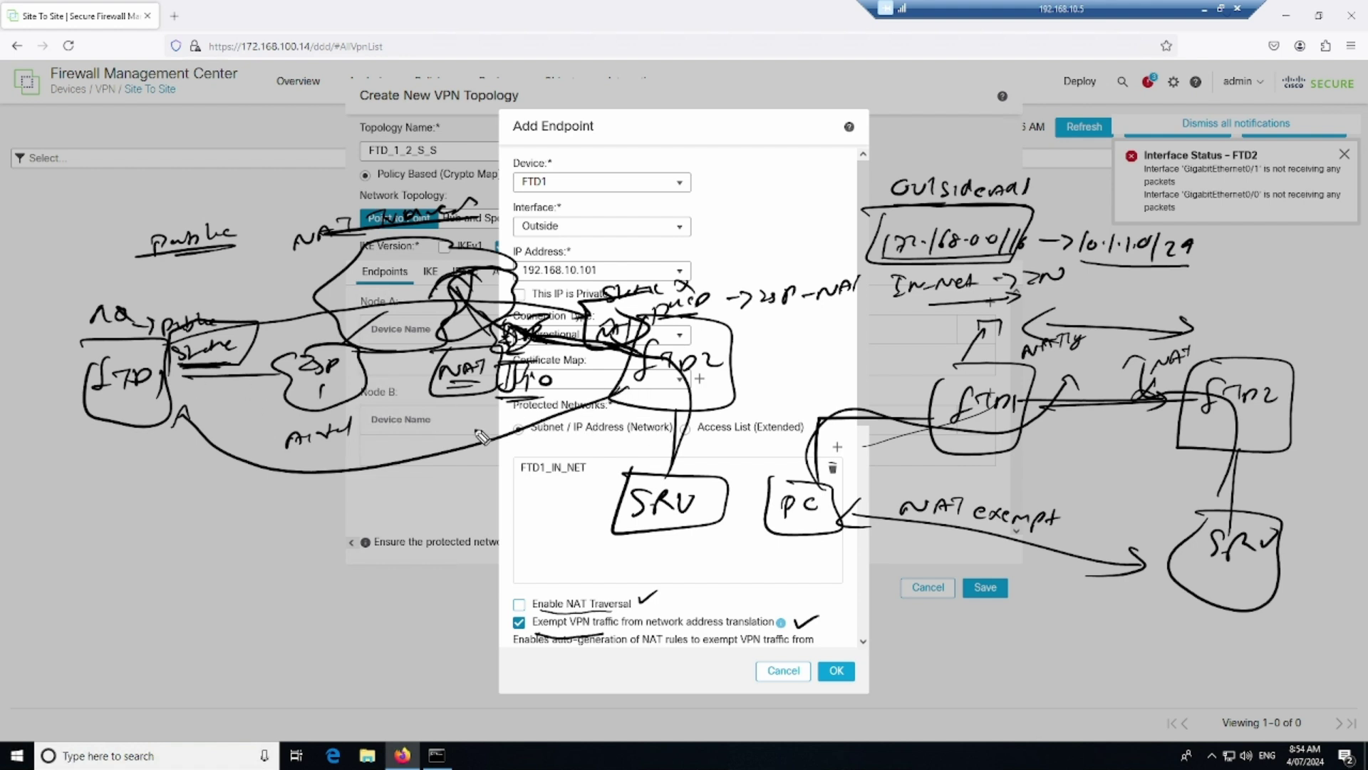
drag(176, 425, 198, 419)
Clear the annotations and save FTD1 (Outside, FTD1_IN_NET) as the Node A endpoint
key(Escape)
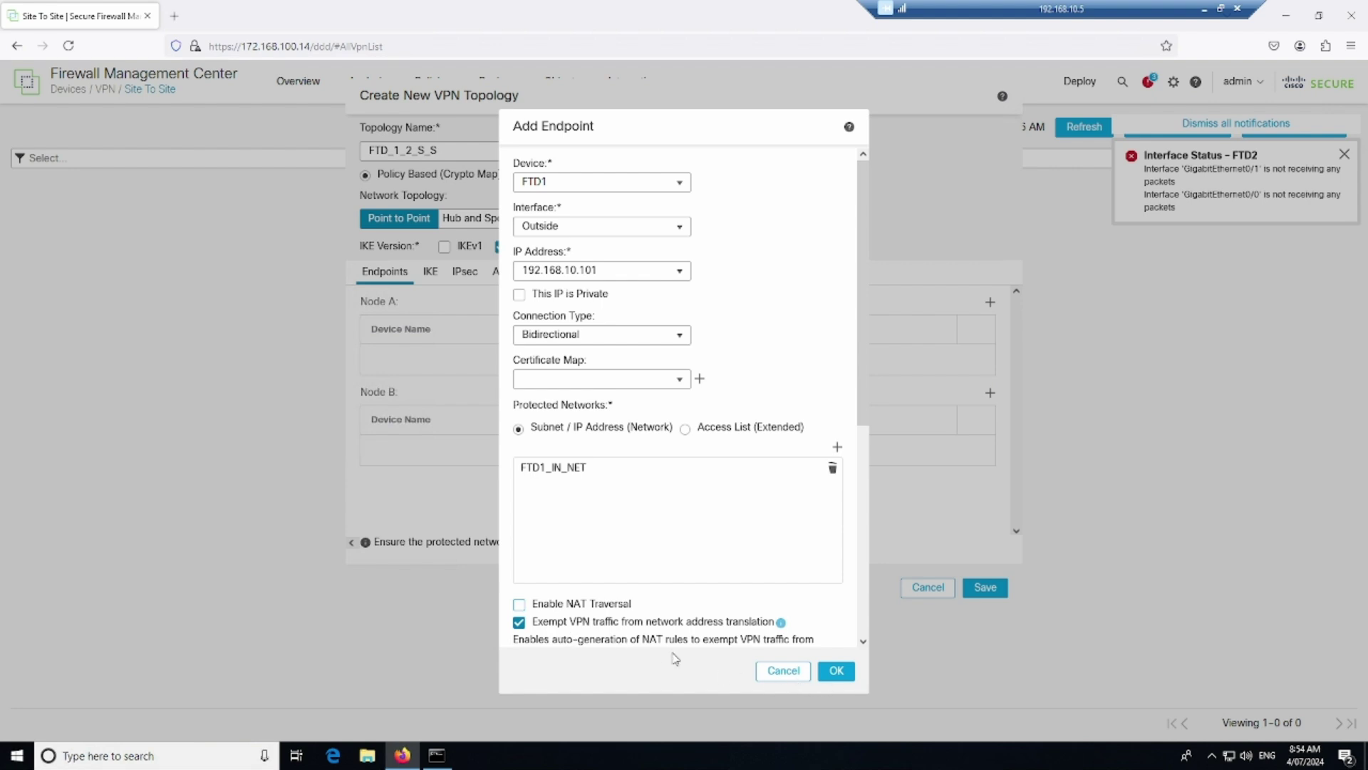
click(836, 673)
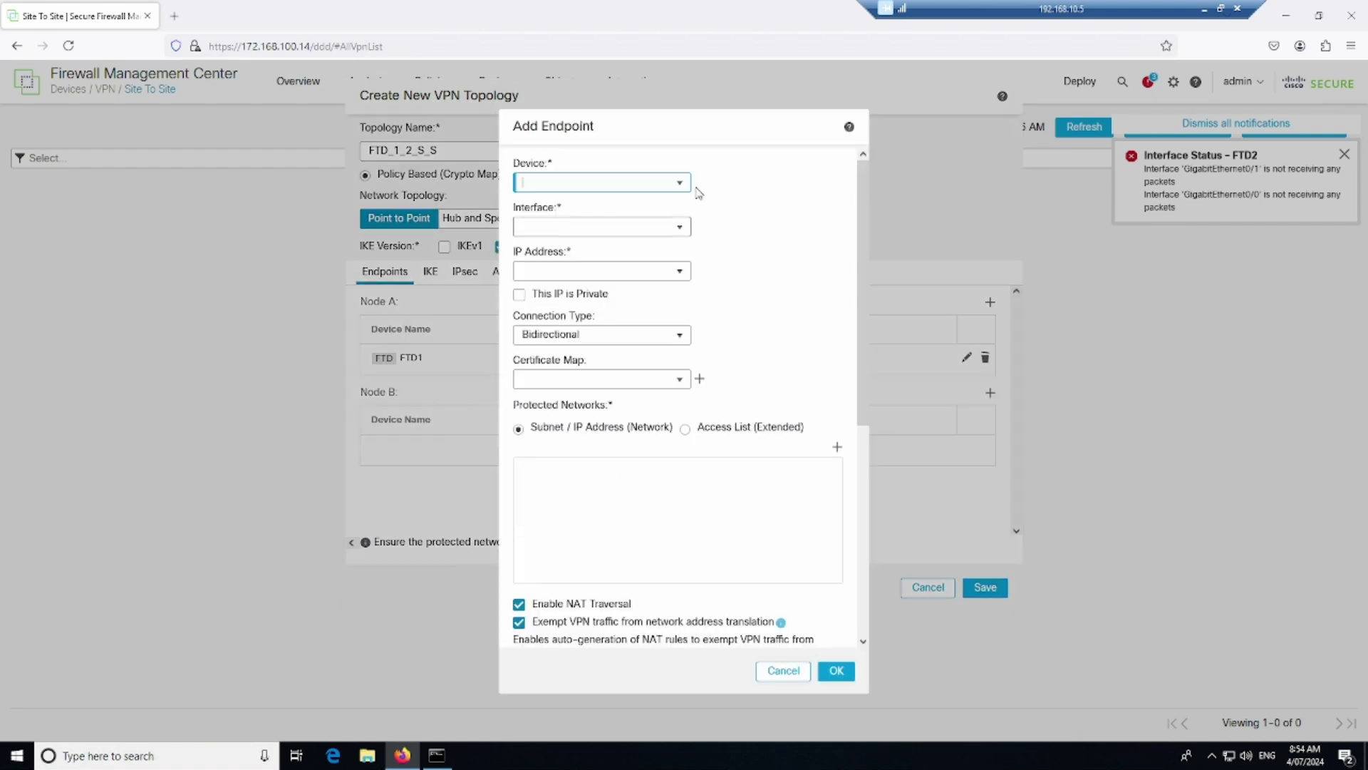
Set the Node B endpoint to FTD2 on its Outside interface
click(680, 186)
click(652, 220)
click(680, 228)
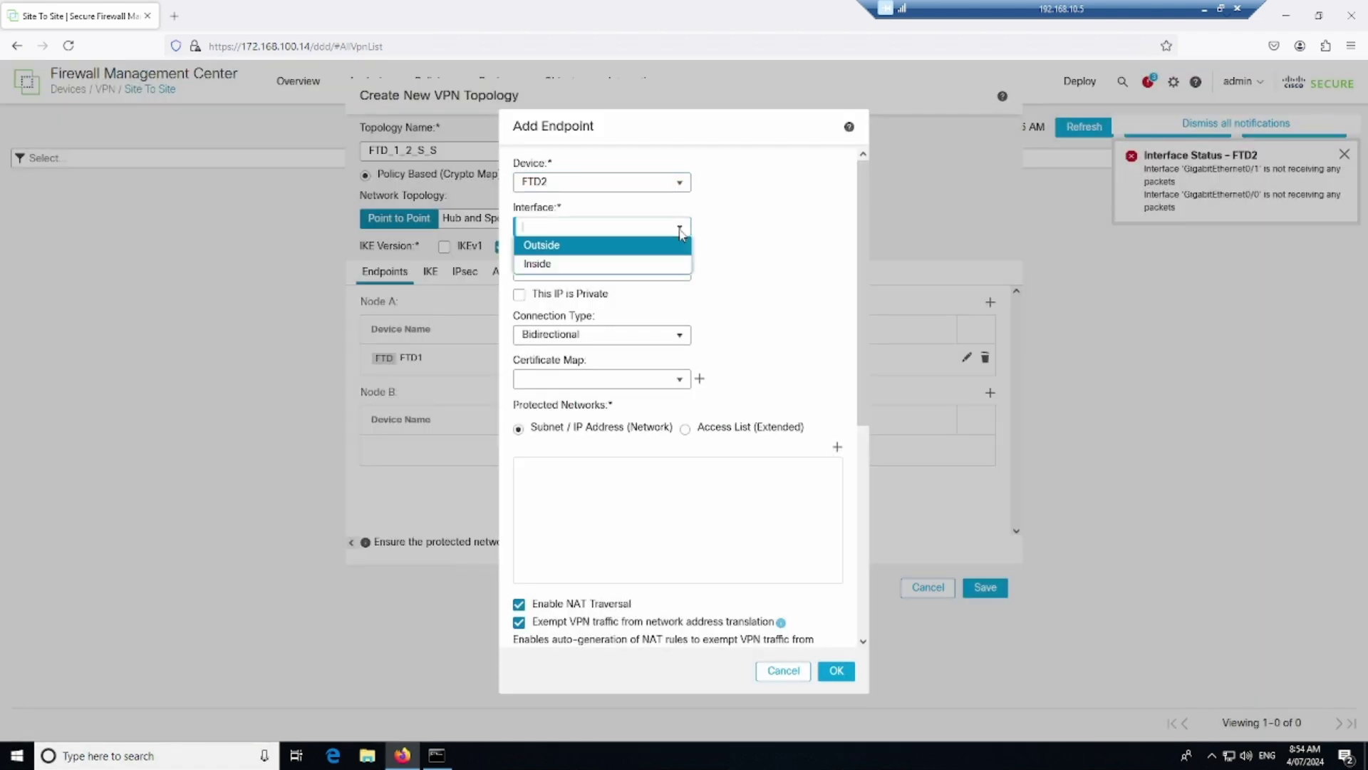
click(621, 249)
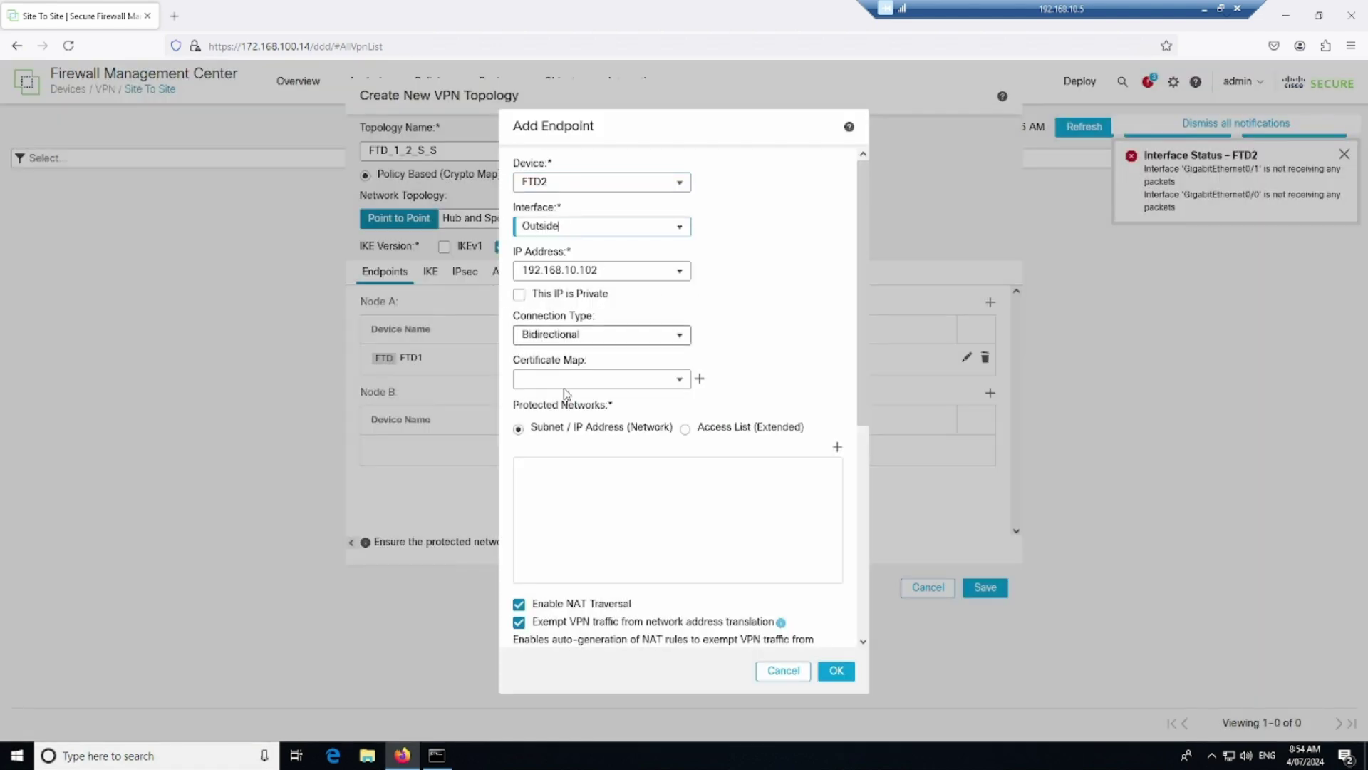
Protect FTD2_IN_NET, turn off NAT Traversal, and save FTD2 as Node B
click(838, 450)
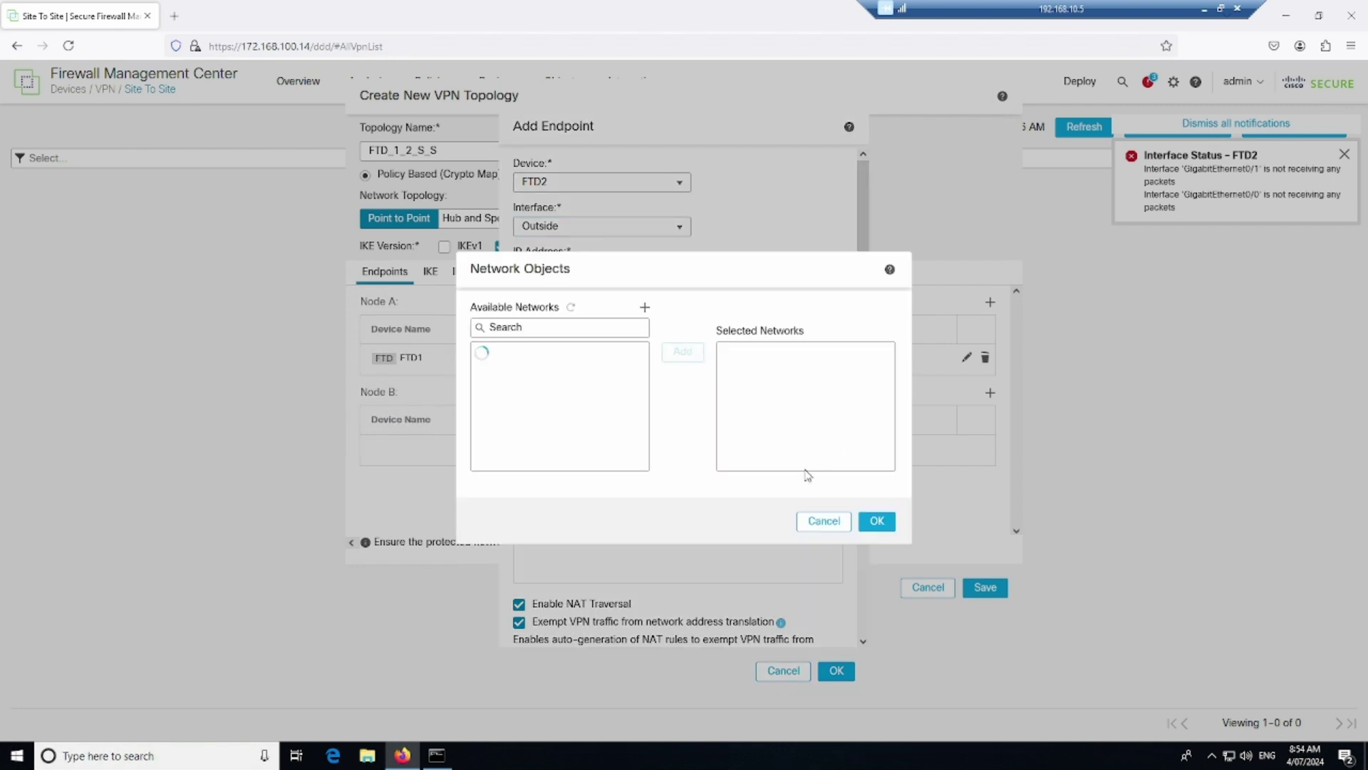
click(530, 462)
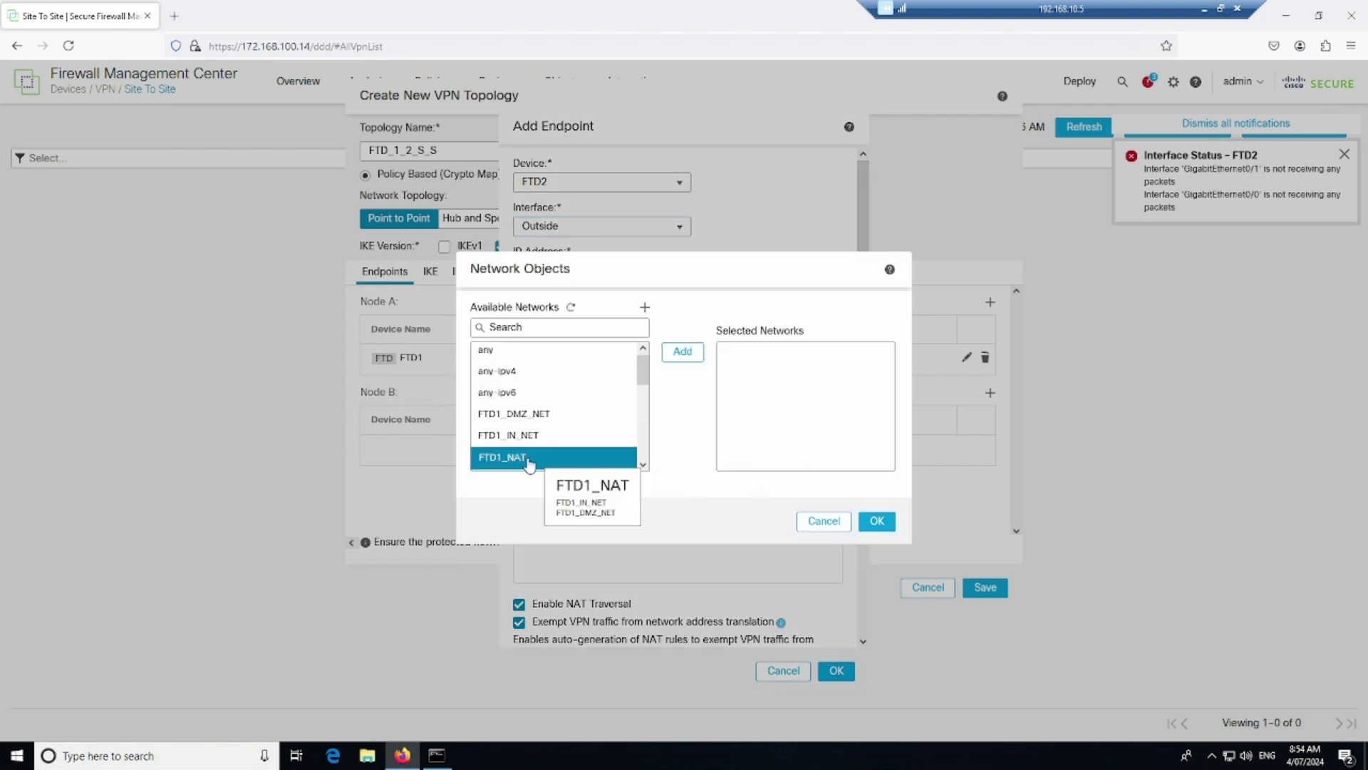
ctrl+click(553, 449)
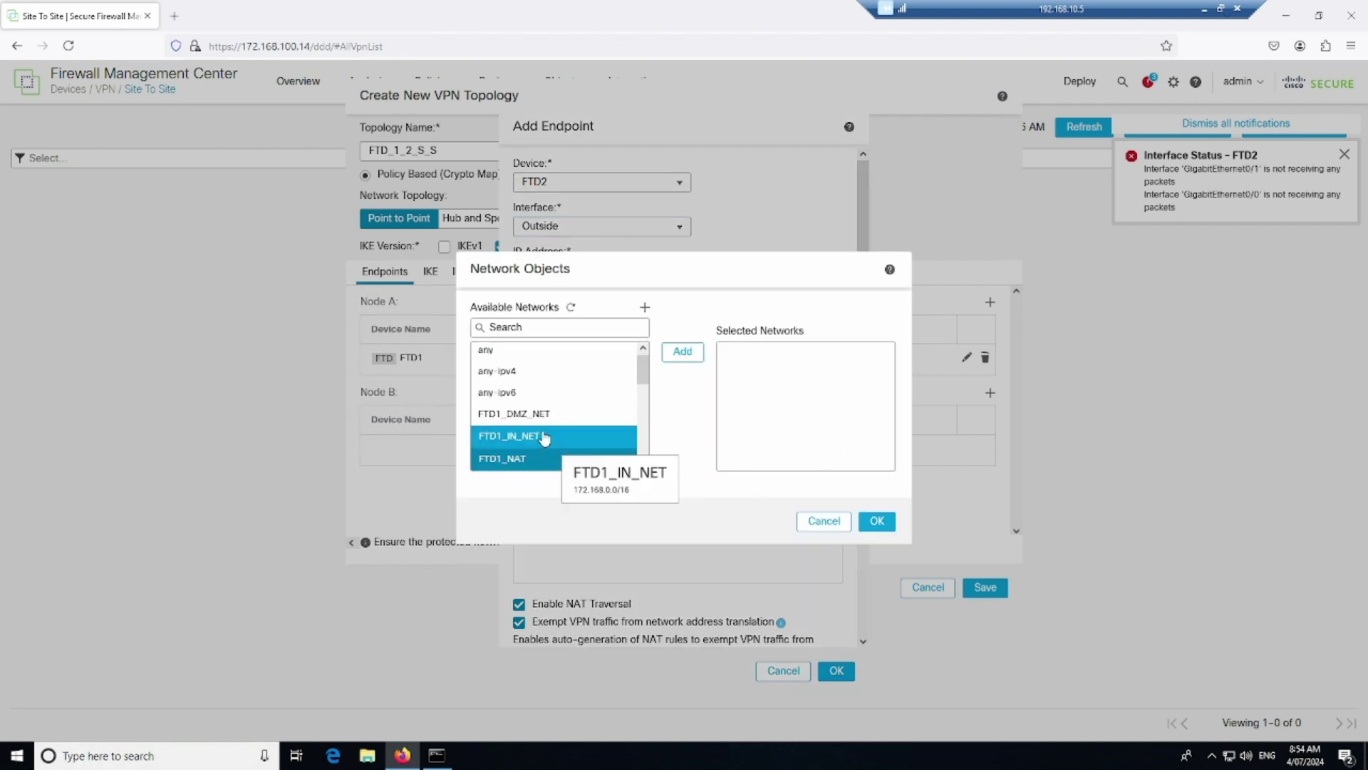
scroll(544, 437, down, 3)
click(527, 371)
click(681, 353)
click(877, 521)
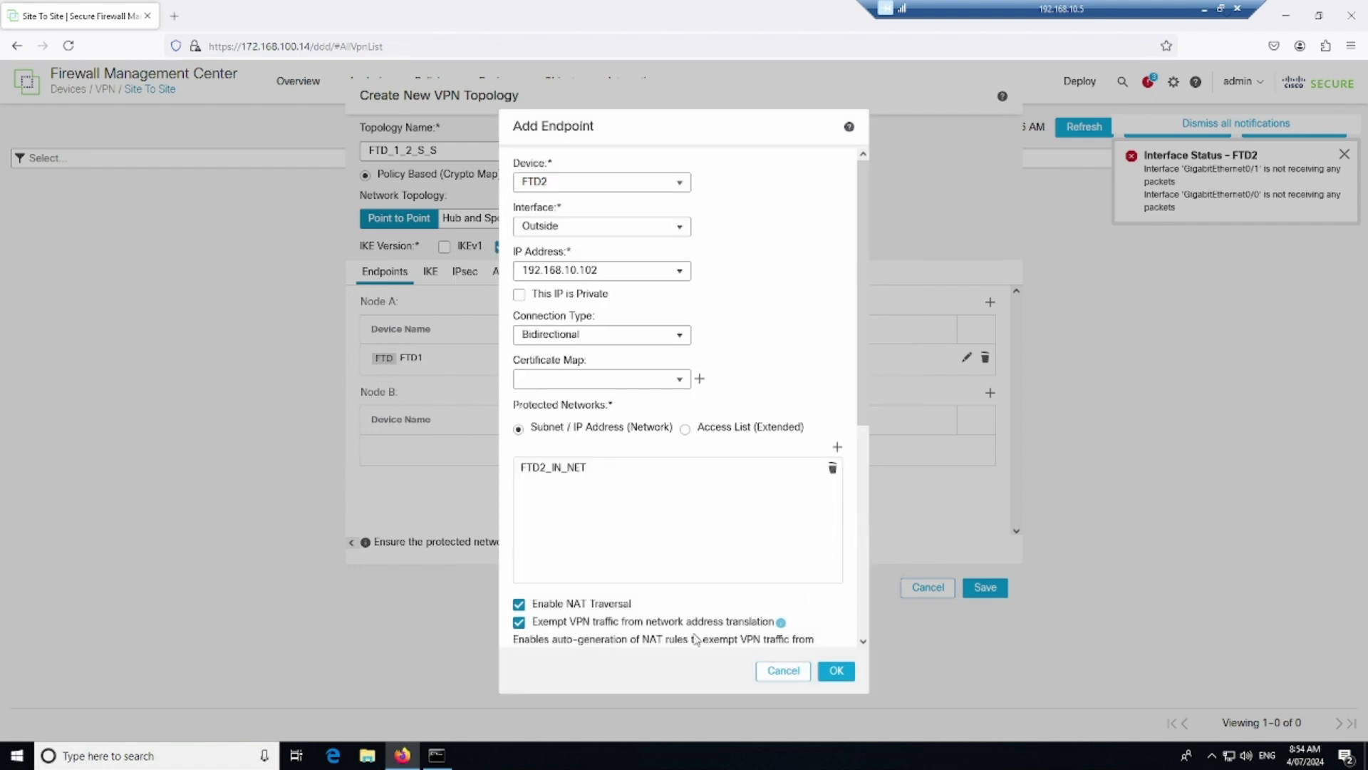
click(520, 606)
click(827, 673)
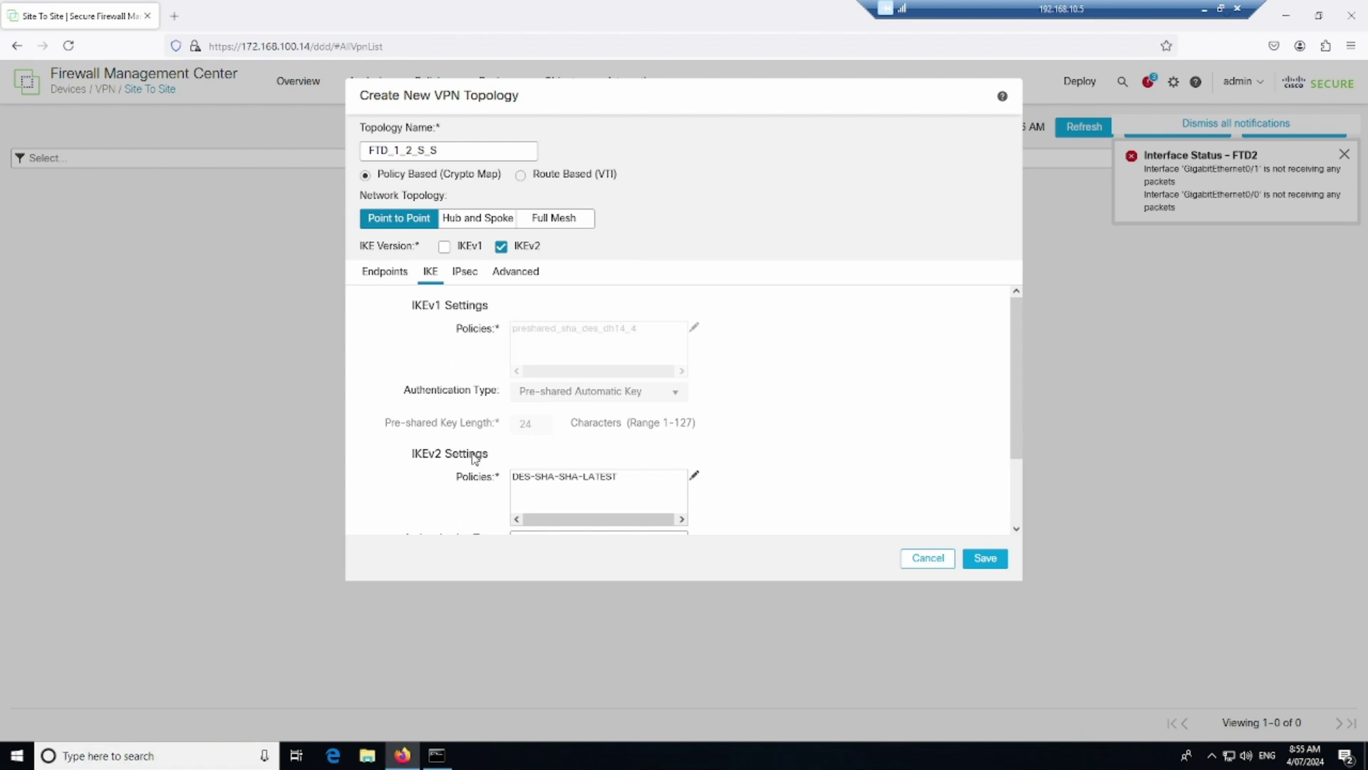
scroll(465, 437, down, 2)
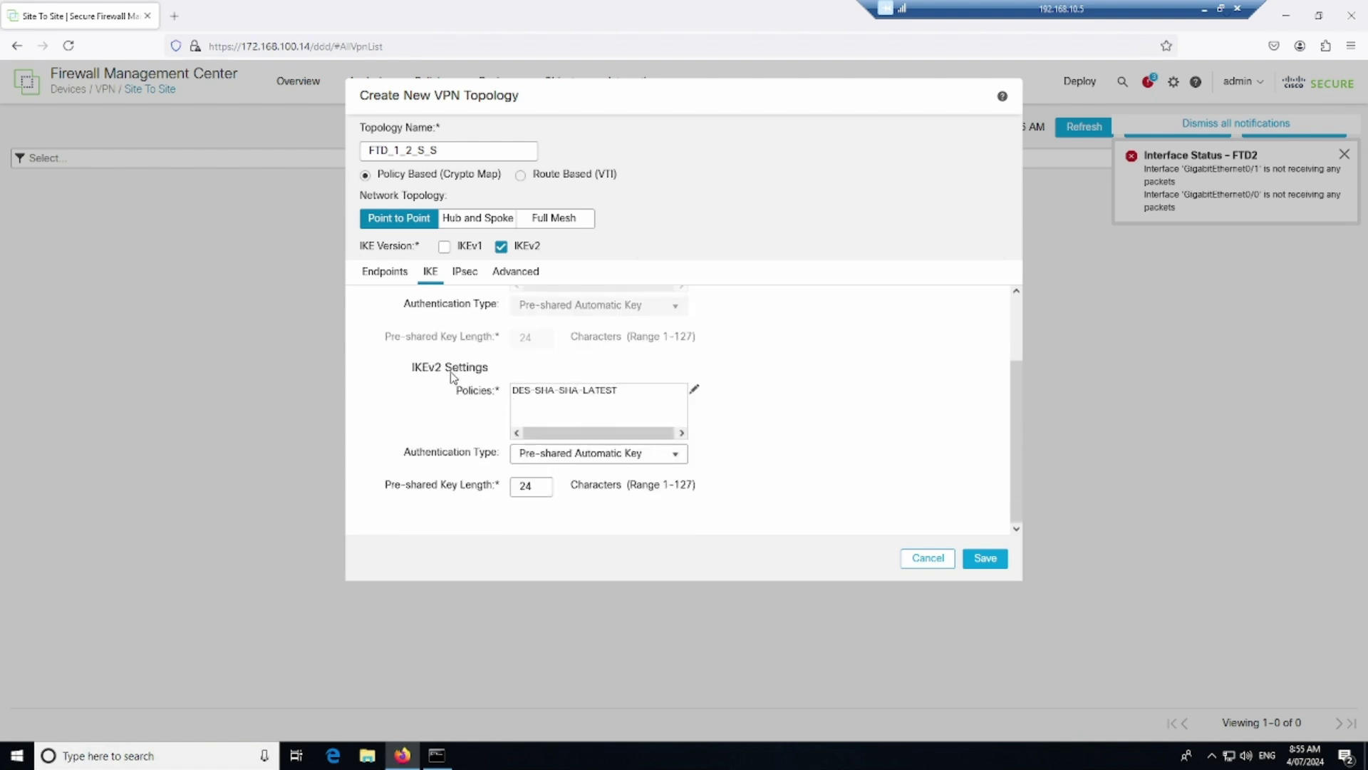
click(567, 395)
click(677, 458)
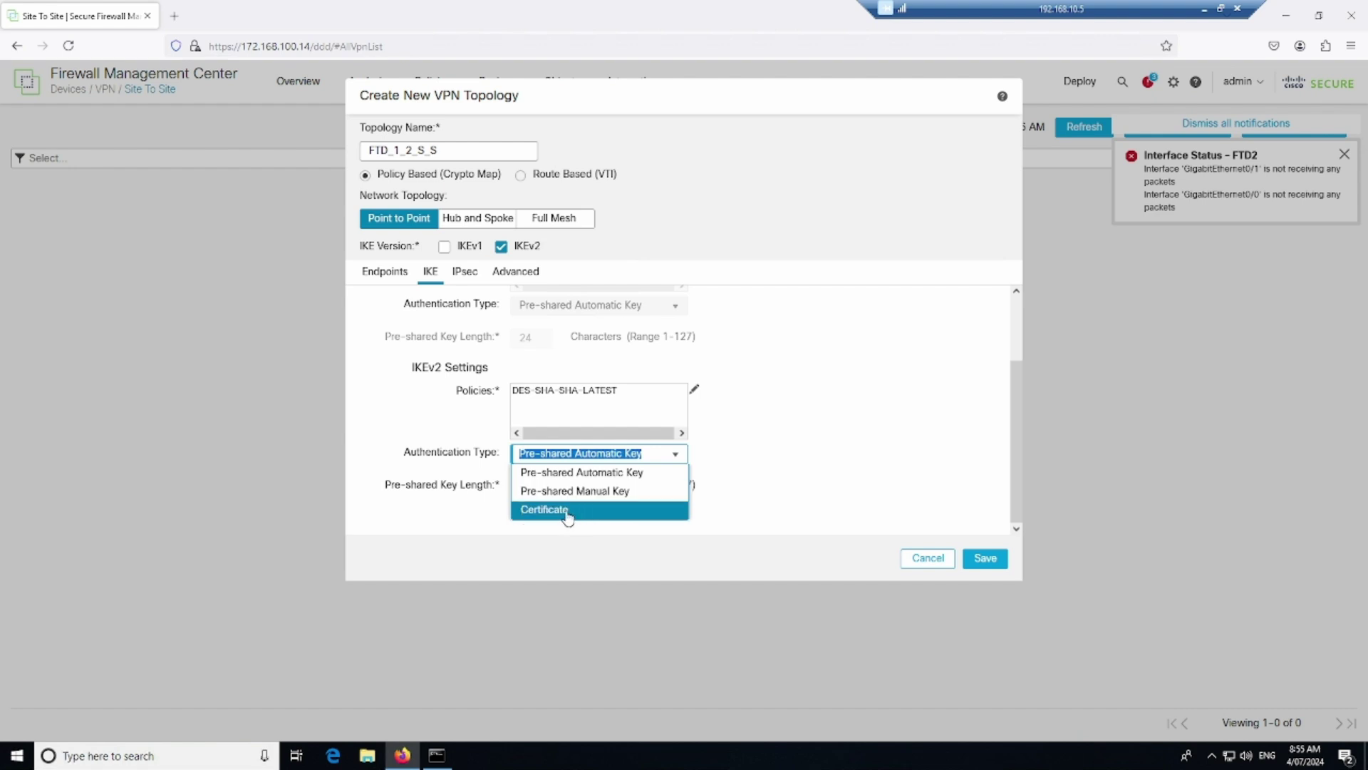
click(604, 498)
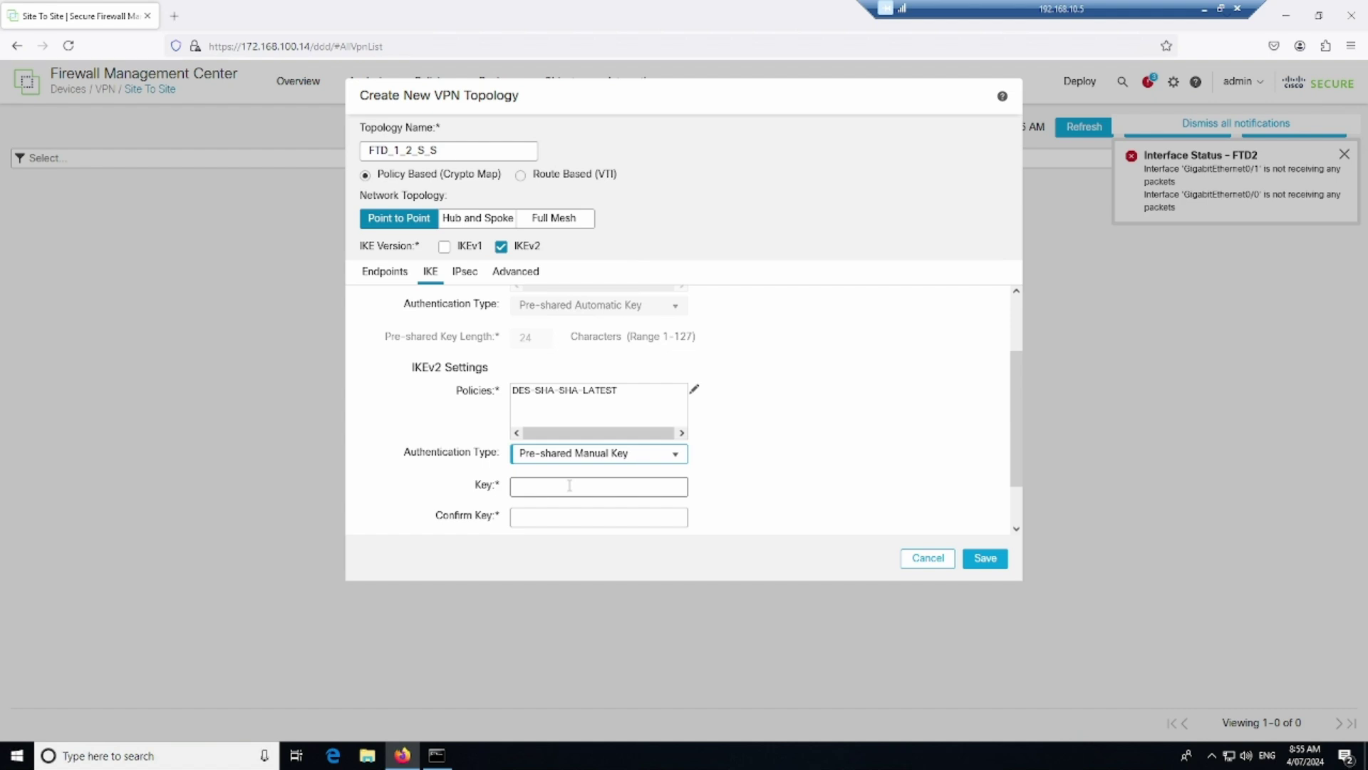
click(674, 457)
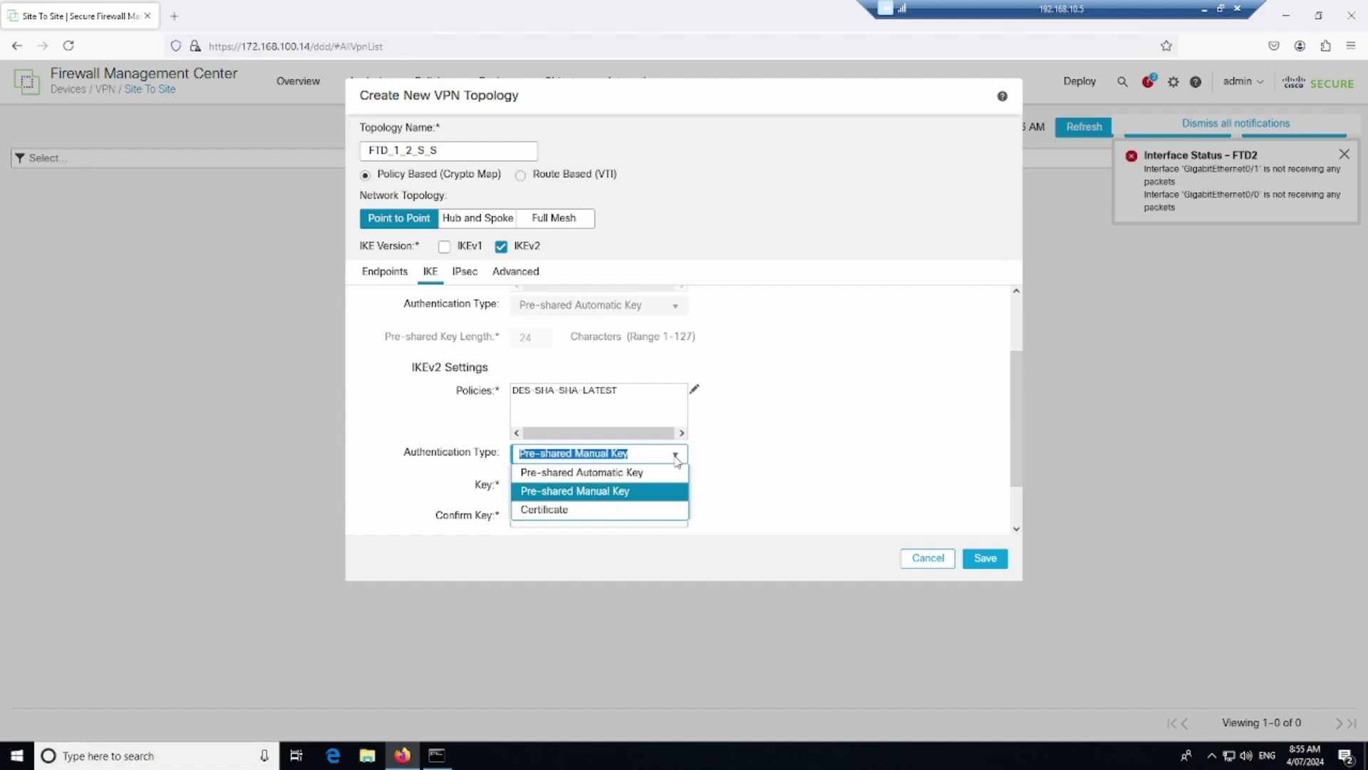
key(Return)
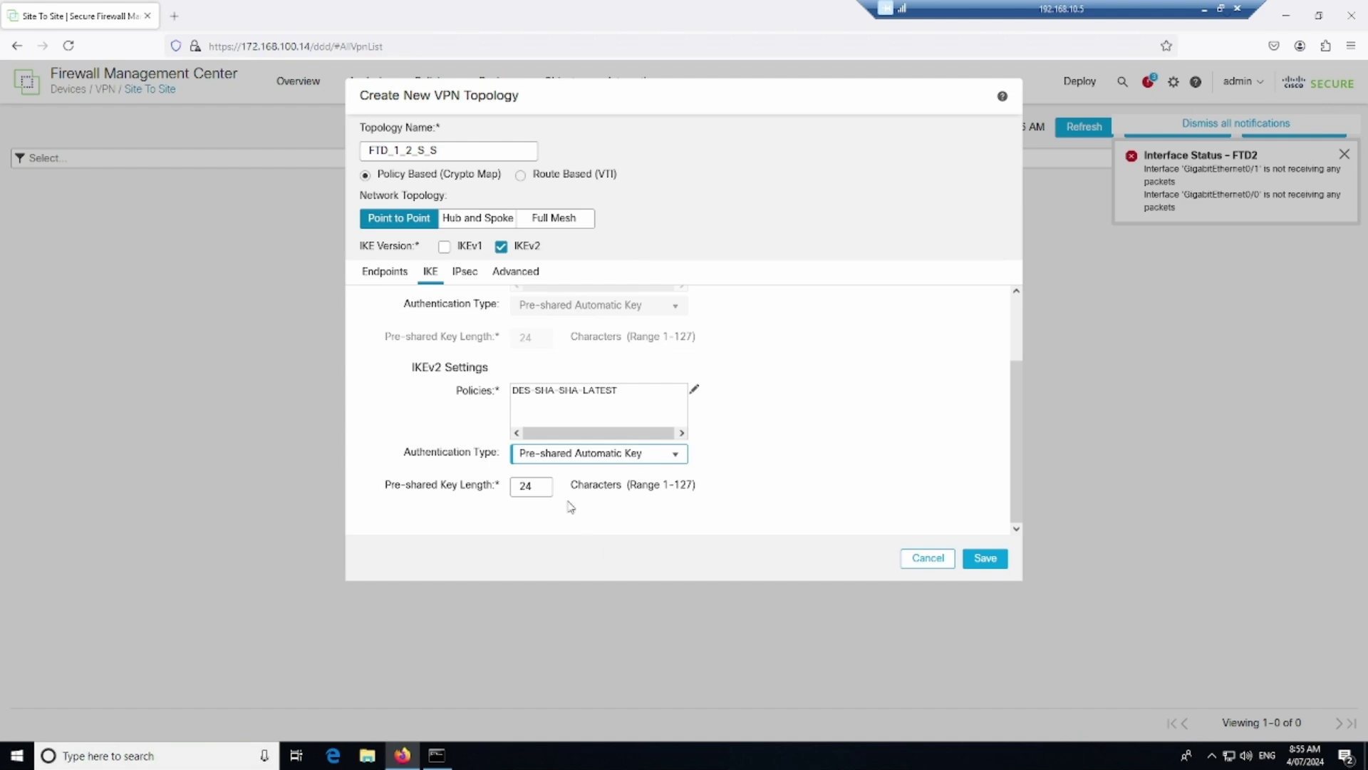
click(465, 272)
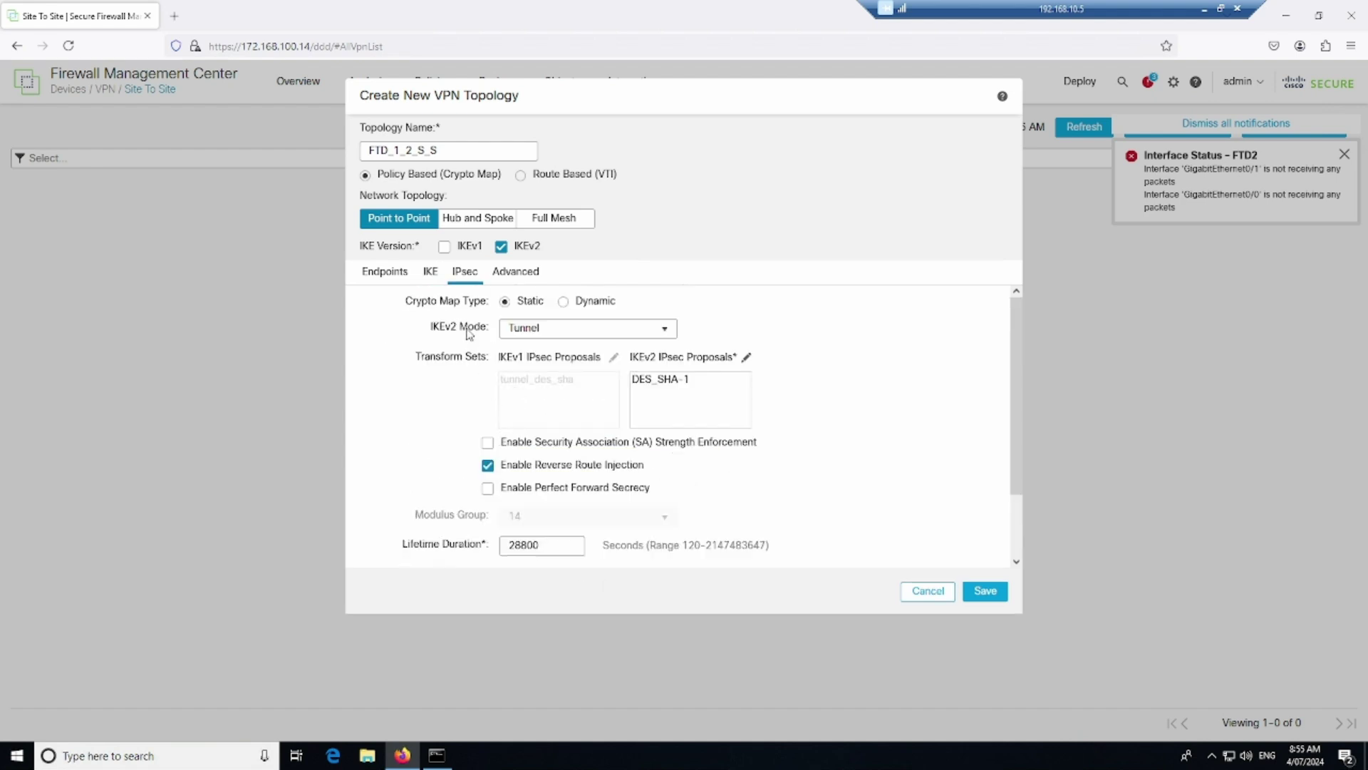
click(432, 273)
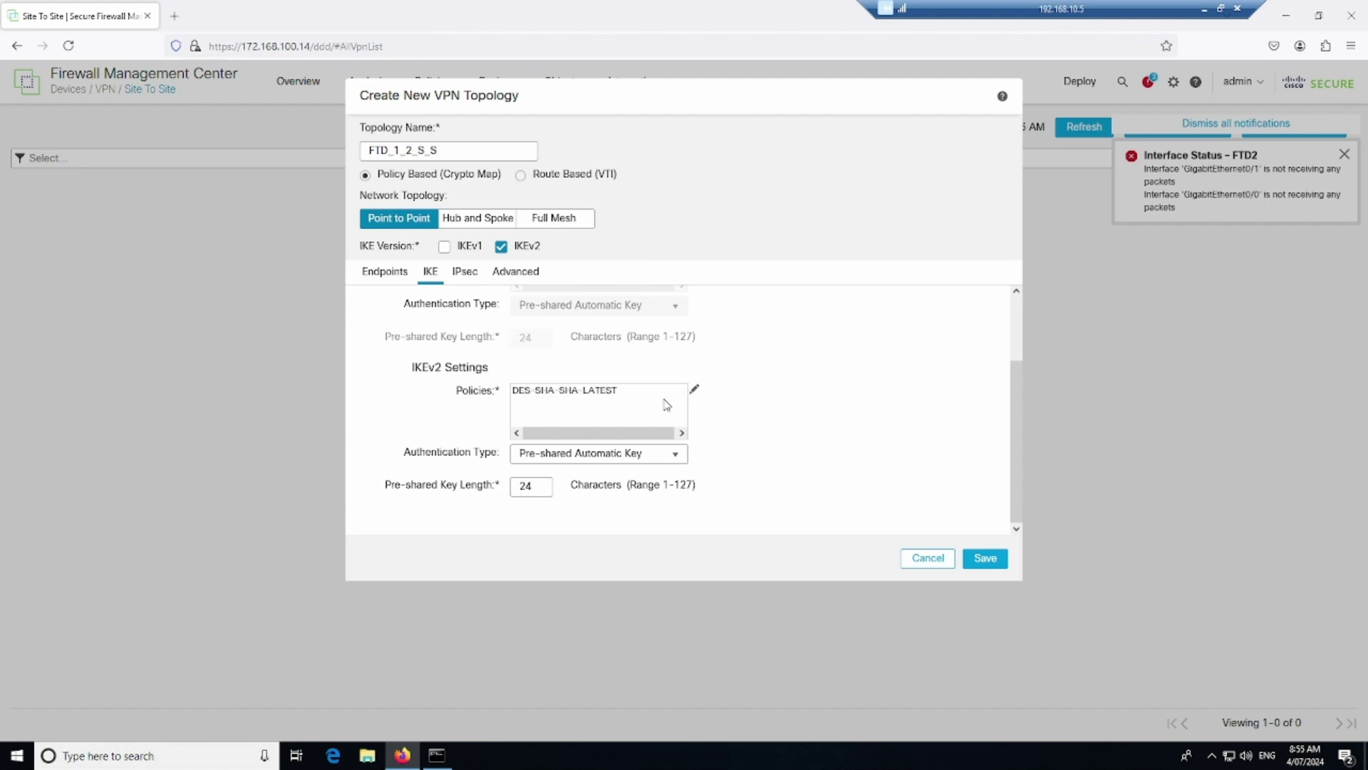
click(603, 392)
click(695, 392)
Annotate the topology's IKE settings with hand-drawn marks and notes
mouse_move(784, 209)
mouse_down()
mouse_move(858, 226)
mouse_move(828, 262)
mouse_move(921, 273)
mouse_up()
drag(841, 298, 919, 299)
drag(835, 353, 911, 351)
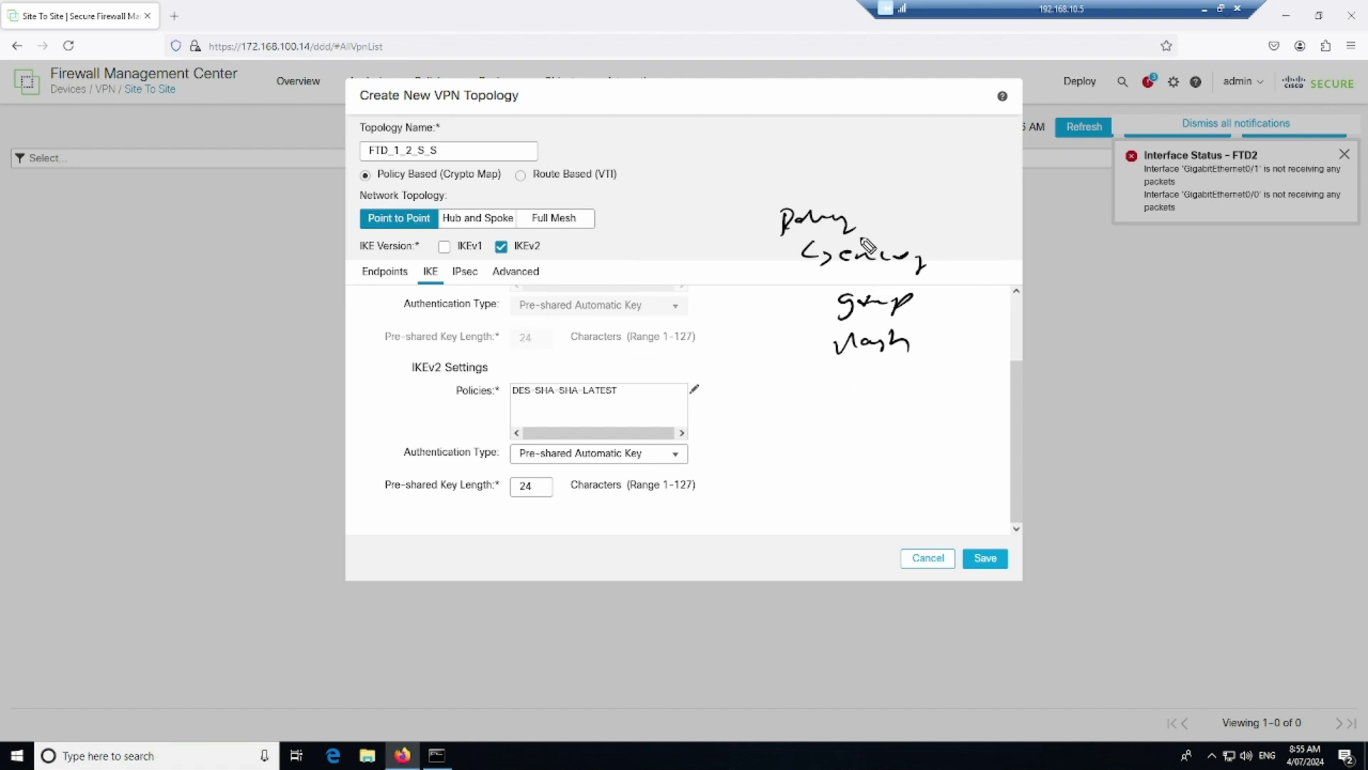
drag(846, 362, 940, 384)
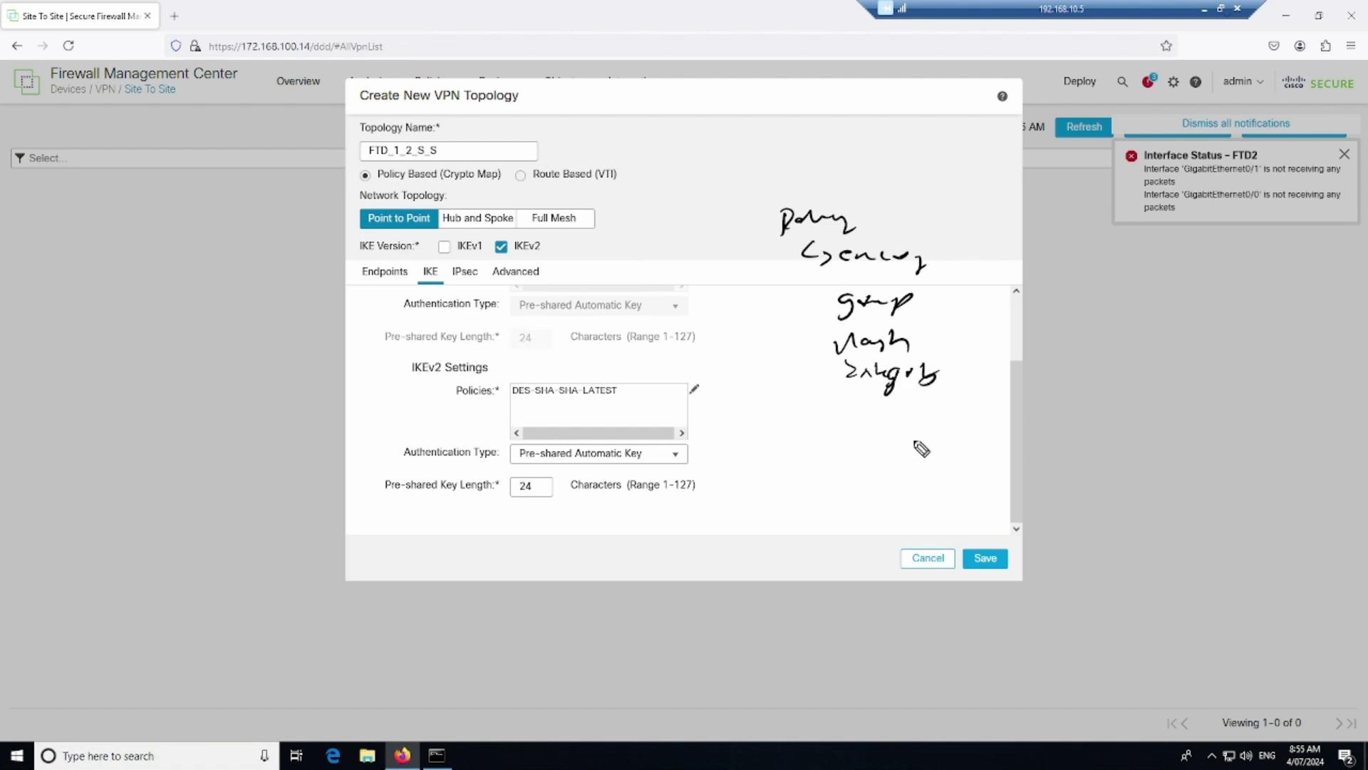
drag(966, 230, 935, 389)
drag(992, 284, 1131, 282)
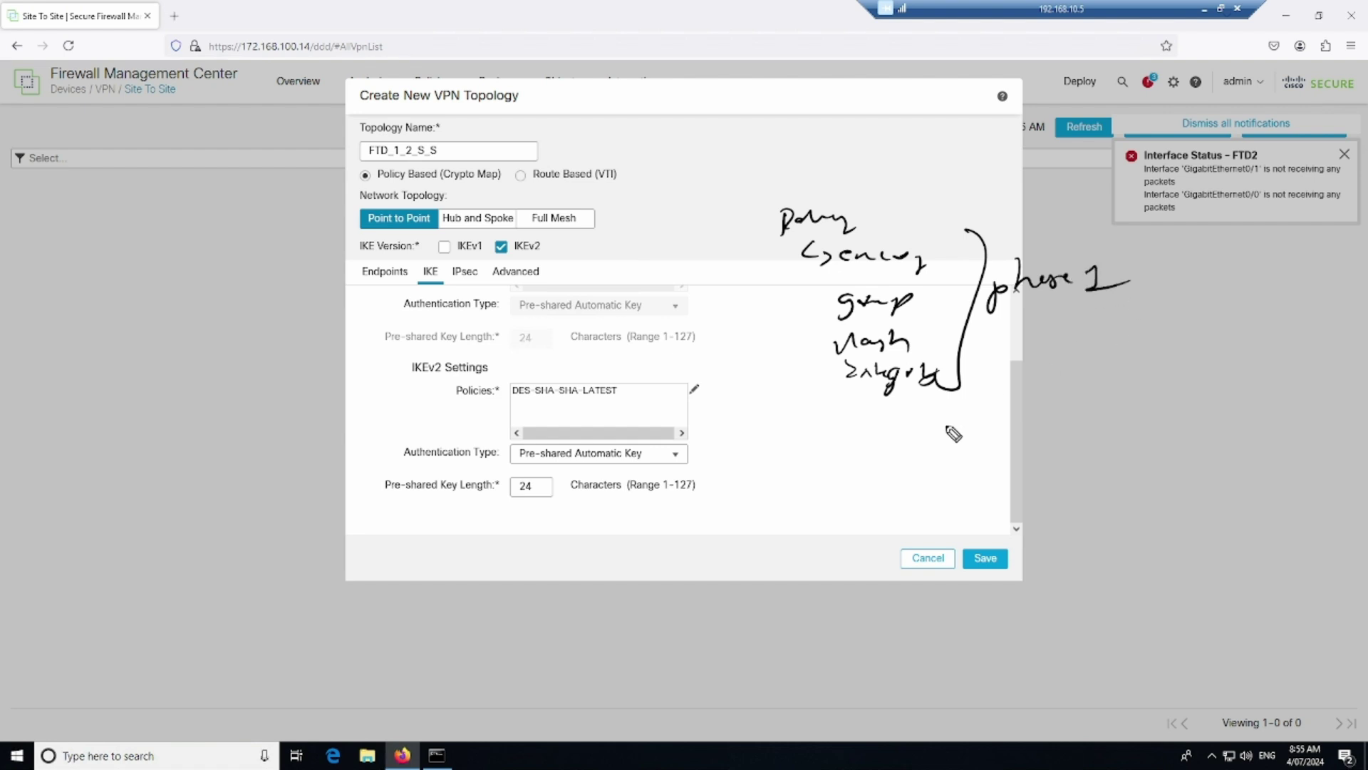
drag(899, 422, 999, 429)
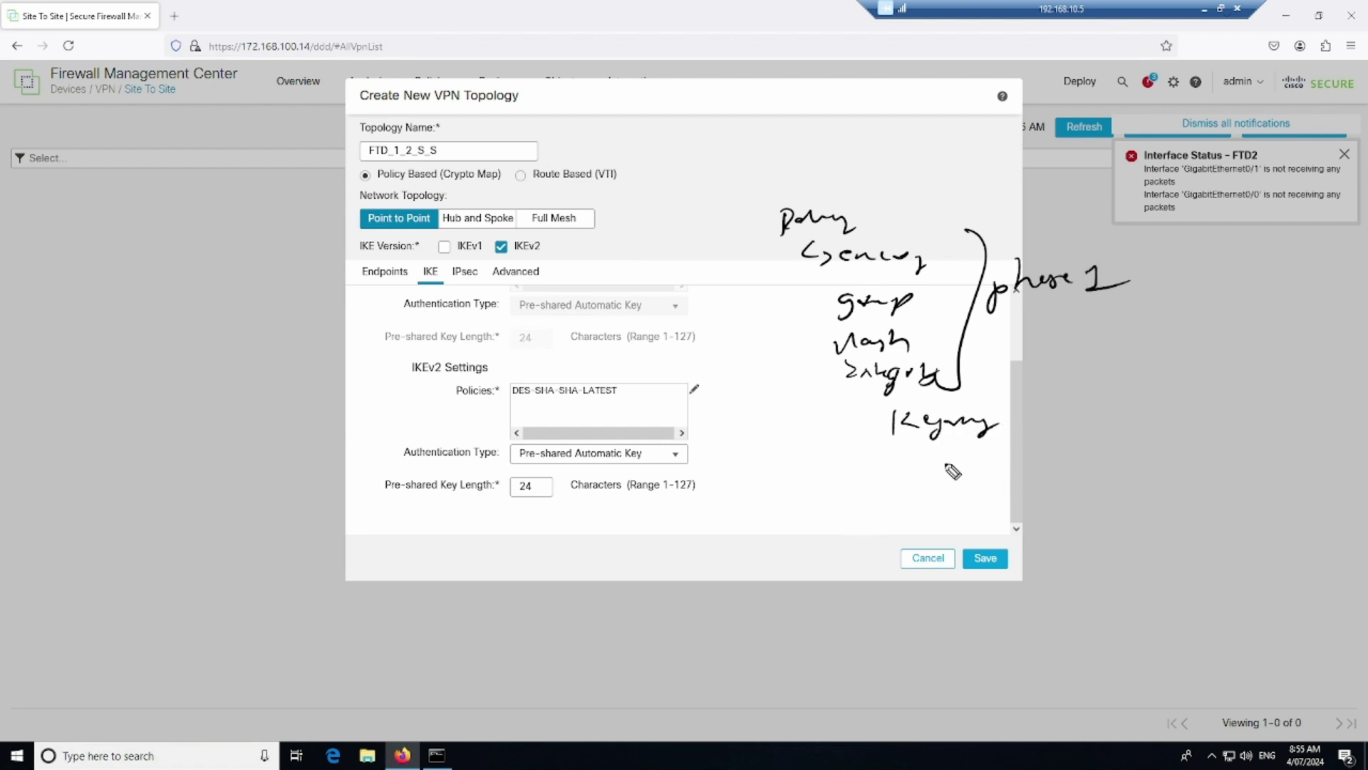
Finish the IKE annotations and view the IPsec settings: static crypto map, Tunnel mode, DES_SHA-1
drag(927, 454, 925, 469)
drag(932, 459, 940, 471)
mouse_move(967, 476)
mouse_down()
mouse_move(998, 472)
mouse_move(951, 507)
mouse_move(1062, 503)
mouse_up()
mouse_move(1012, 388)
mouse_down()
mouse_move(869, 489)
mouse_move(953, 530)
mouse_up()
drag(502, 404, 614, 406)
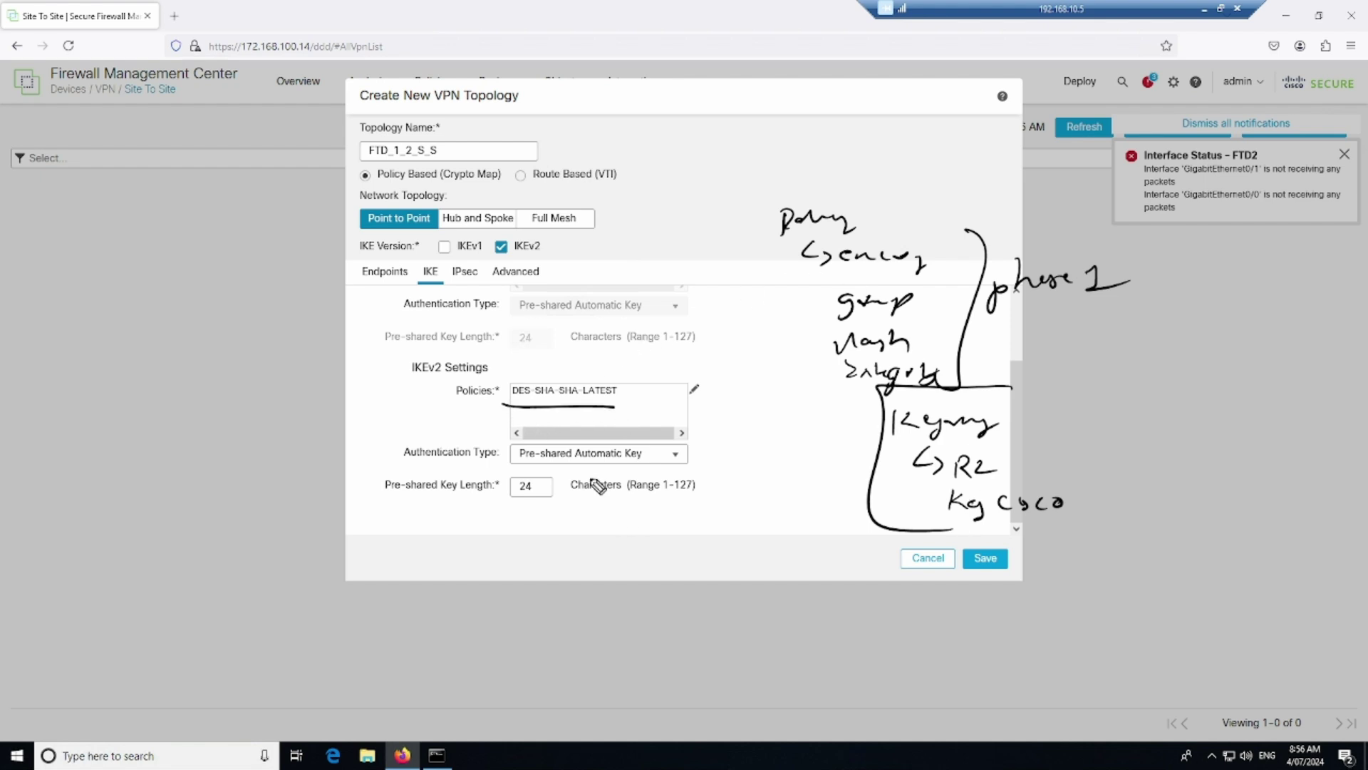
mouse_move(524, 467)
mouse_down()
mouse_move(652, 475)
mouse_move(545, 434)
mouse_move(507, 466)
mouse_up()
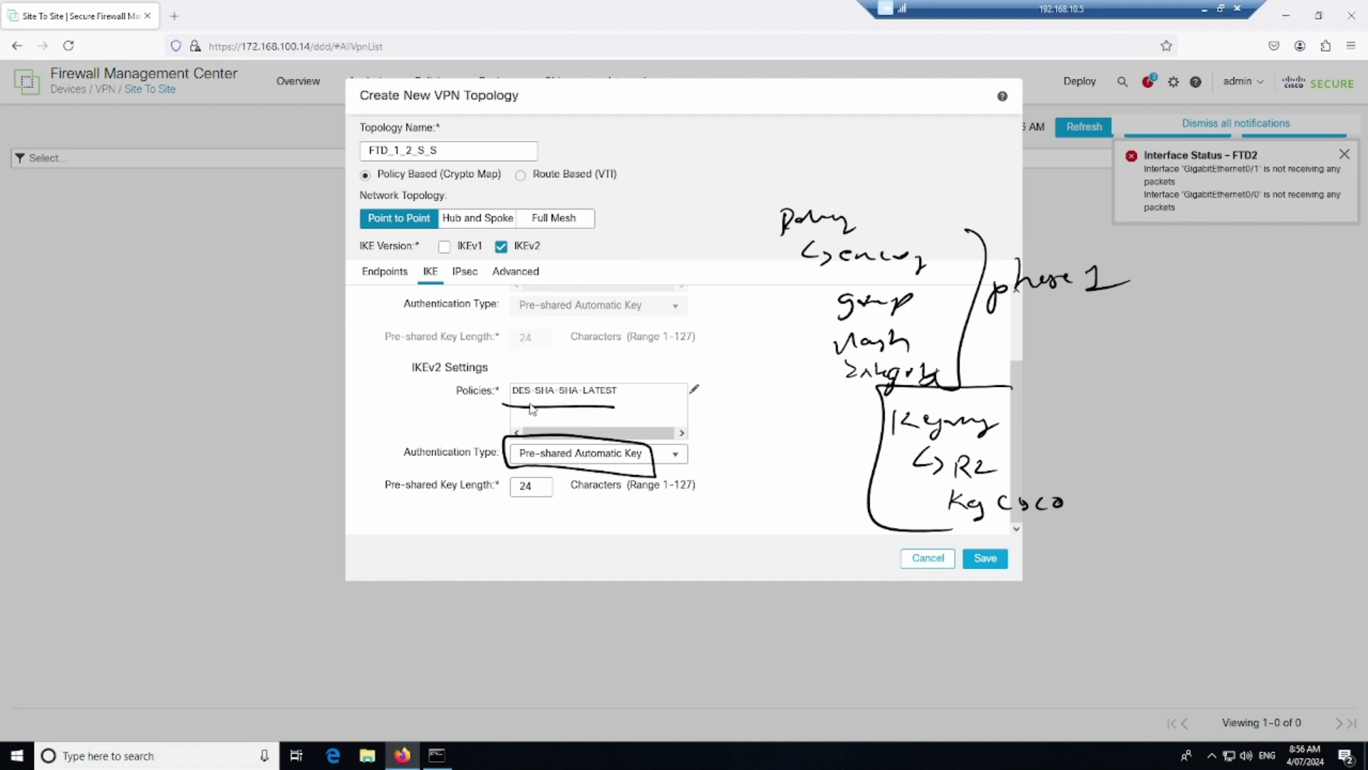
click(465, 272)
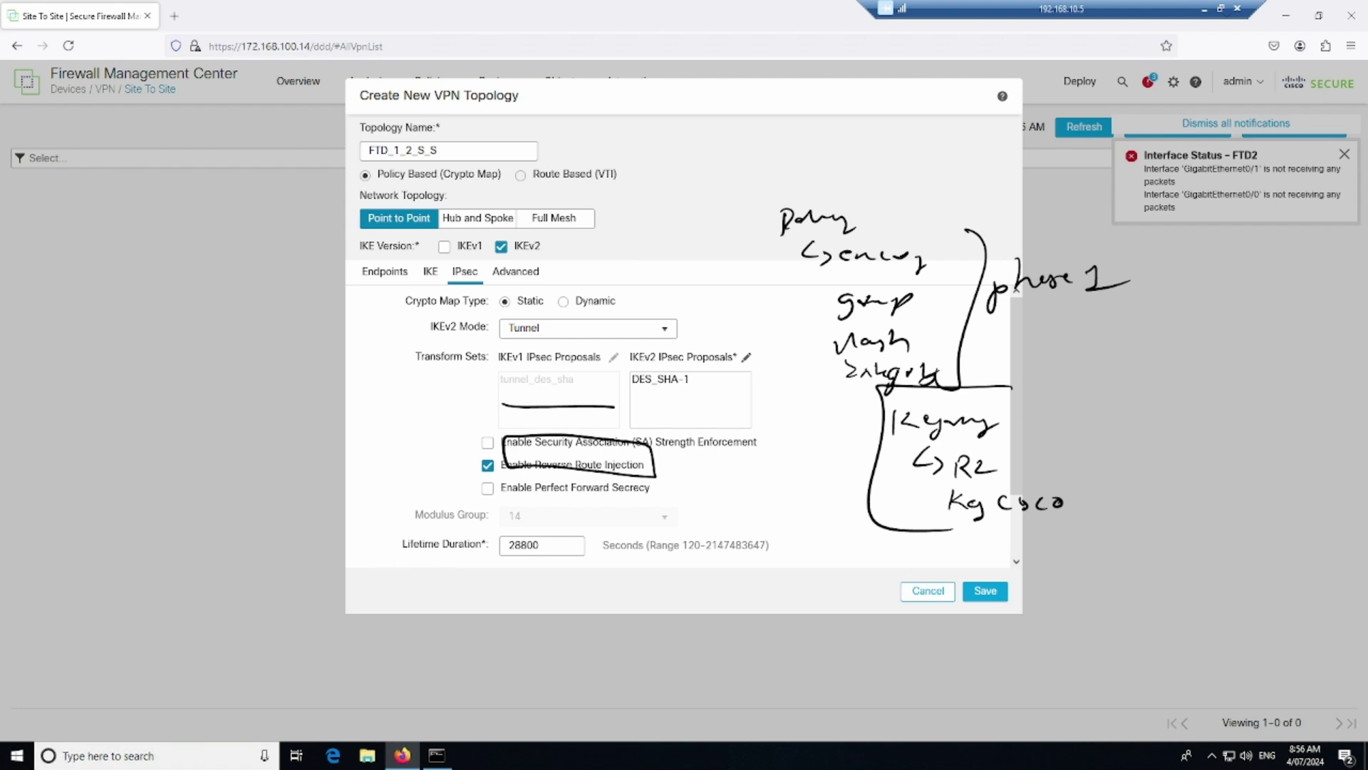
key(Escape)
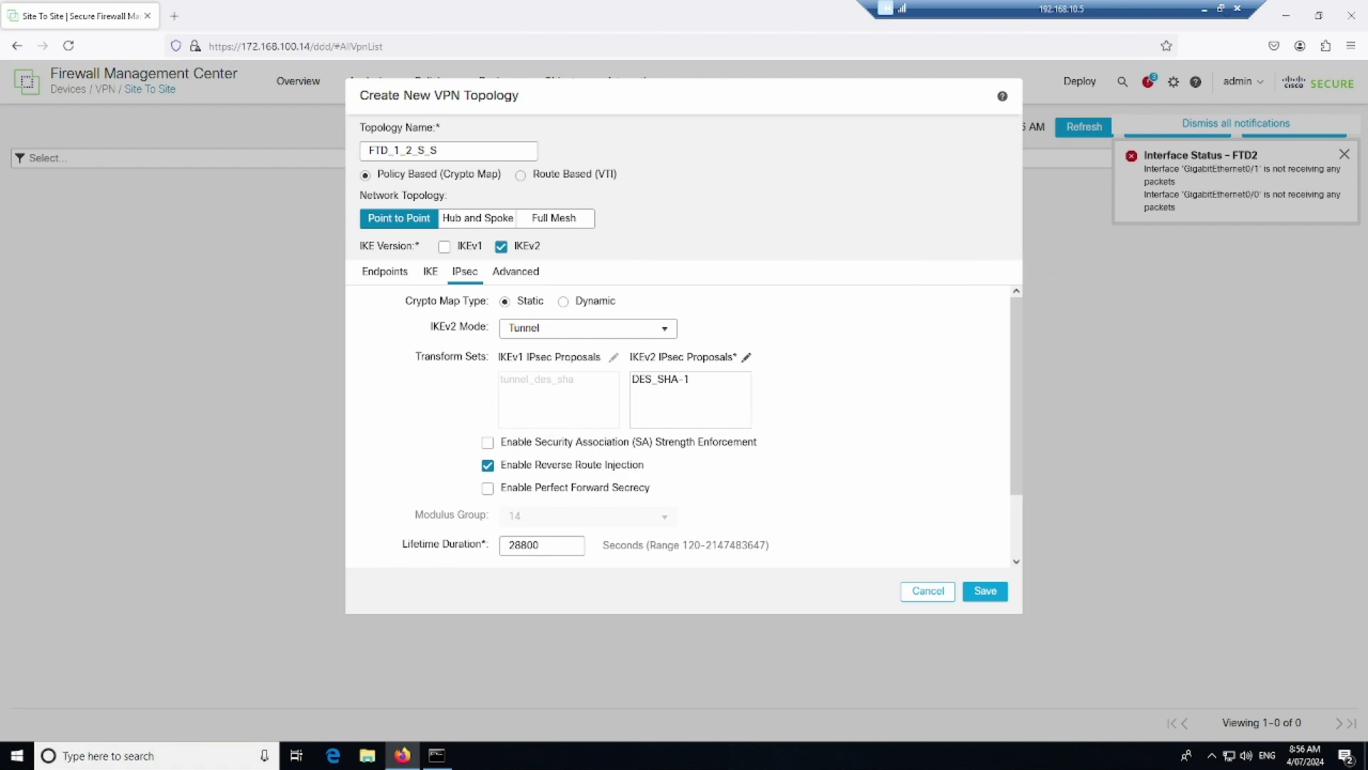
mouse_move(852, 249)
mouse_down()
mouse_move(947, 227)
mouse_move(965, 249)
mouse_up()
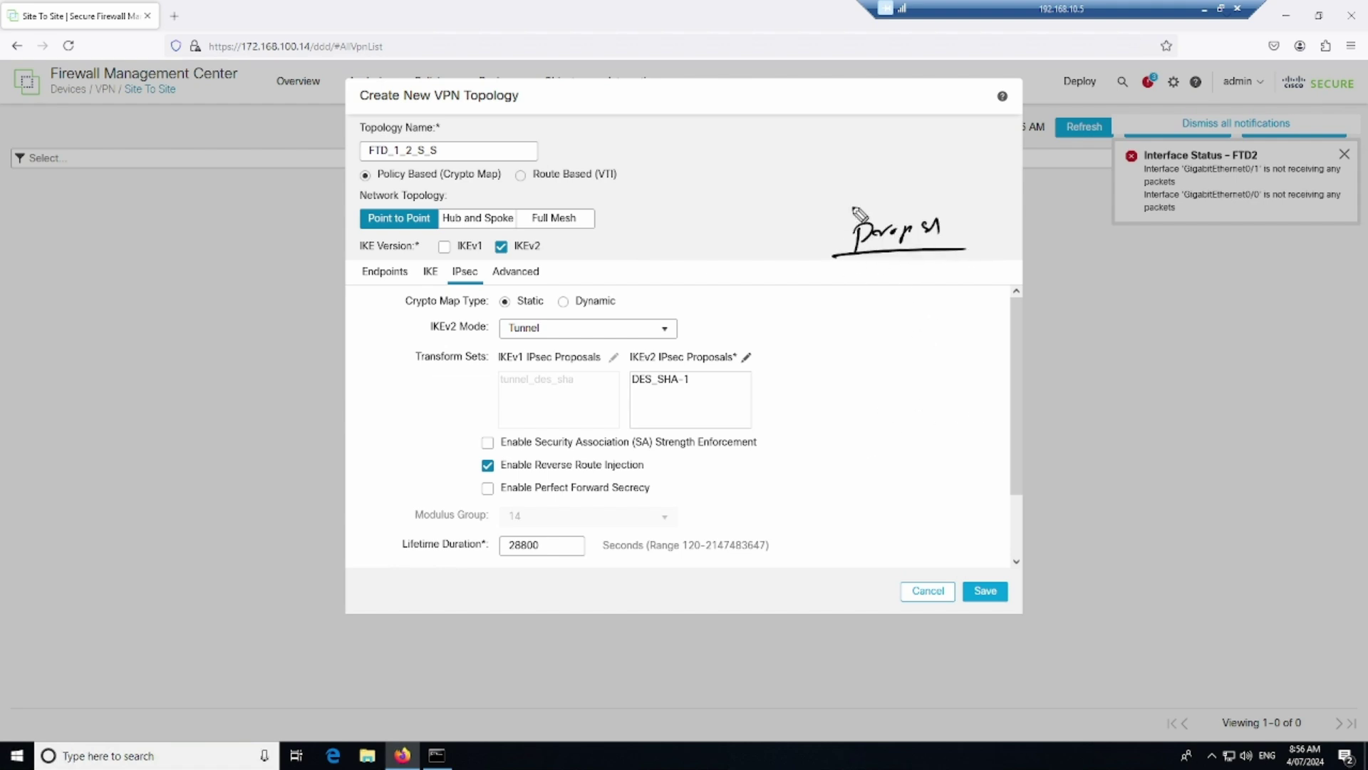
drag(750, 154, 1034, 139)
mouse_move(918, 164)
mouse_down()
mouse_move(957, 164)
mouse_move(928, 191)
mouse_move(1016, 187)
mouse_up()
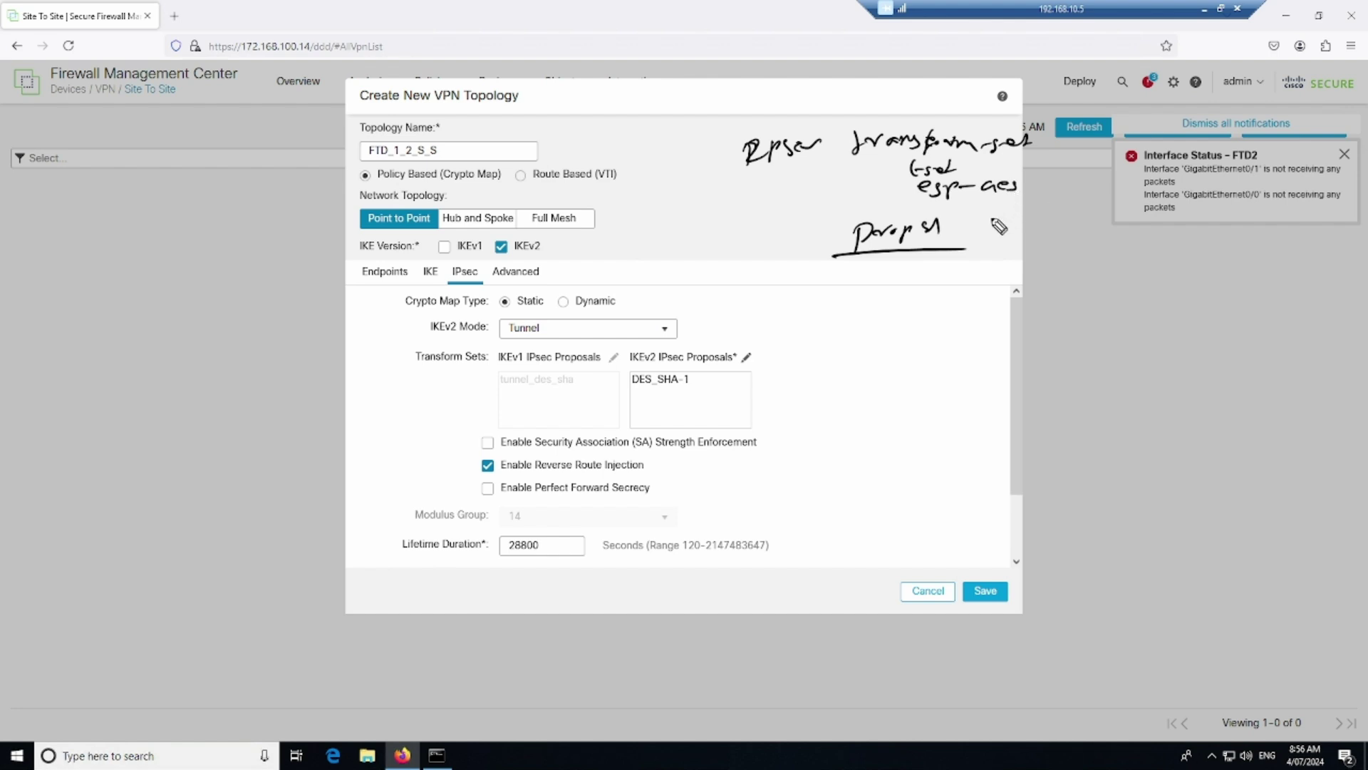
drag(988, 201, 1134, 214)
drag(978, 208, 1035, 218)
mouse_move(701, 211)
mouse_down()
mouse_move(827, 195)
mouse_move(784, 228)
mouse_move(852, 209)
mouse_up()
drag(775, 114, 725, 229)
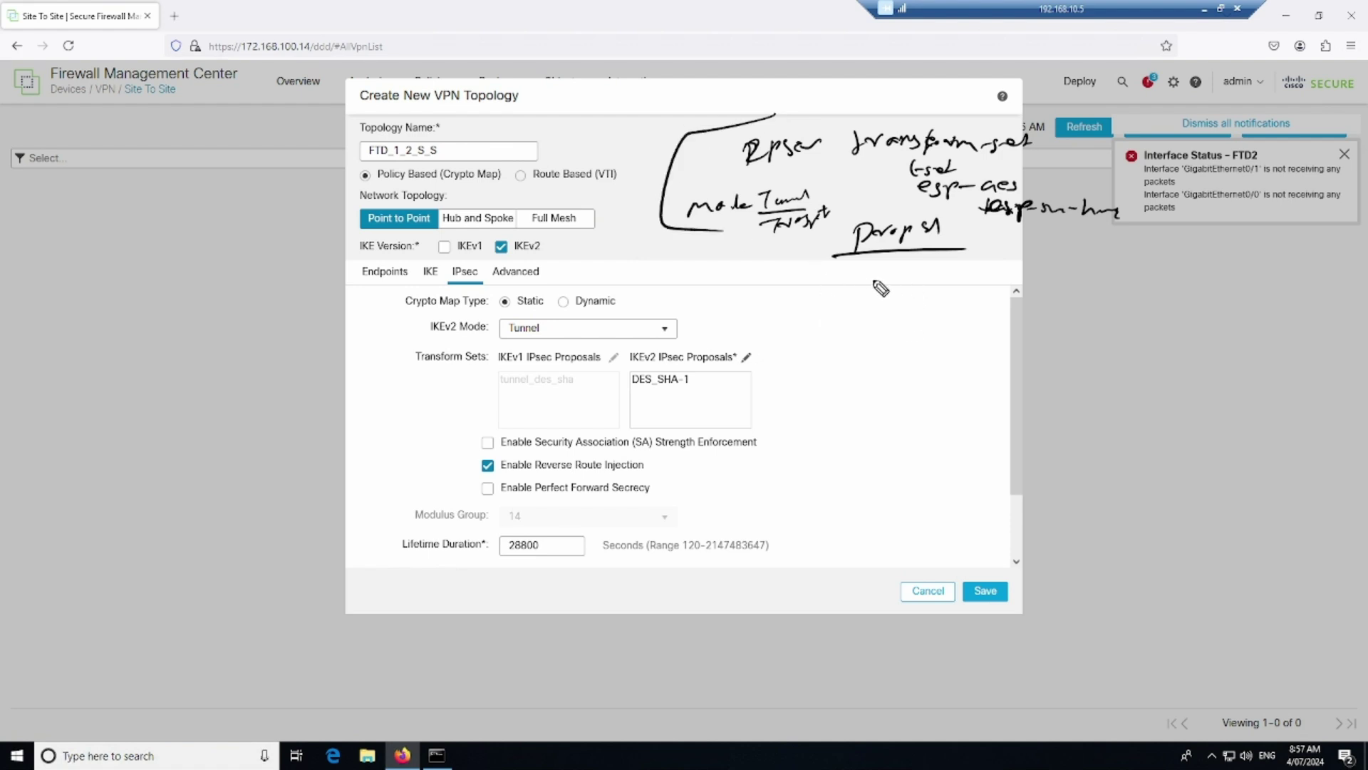
drag(884, 263, 970, 275)
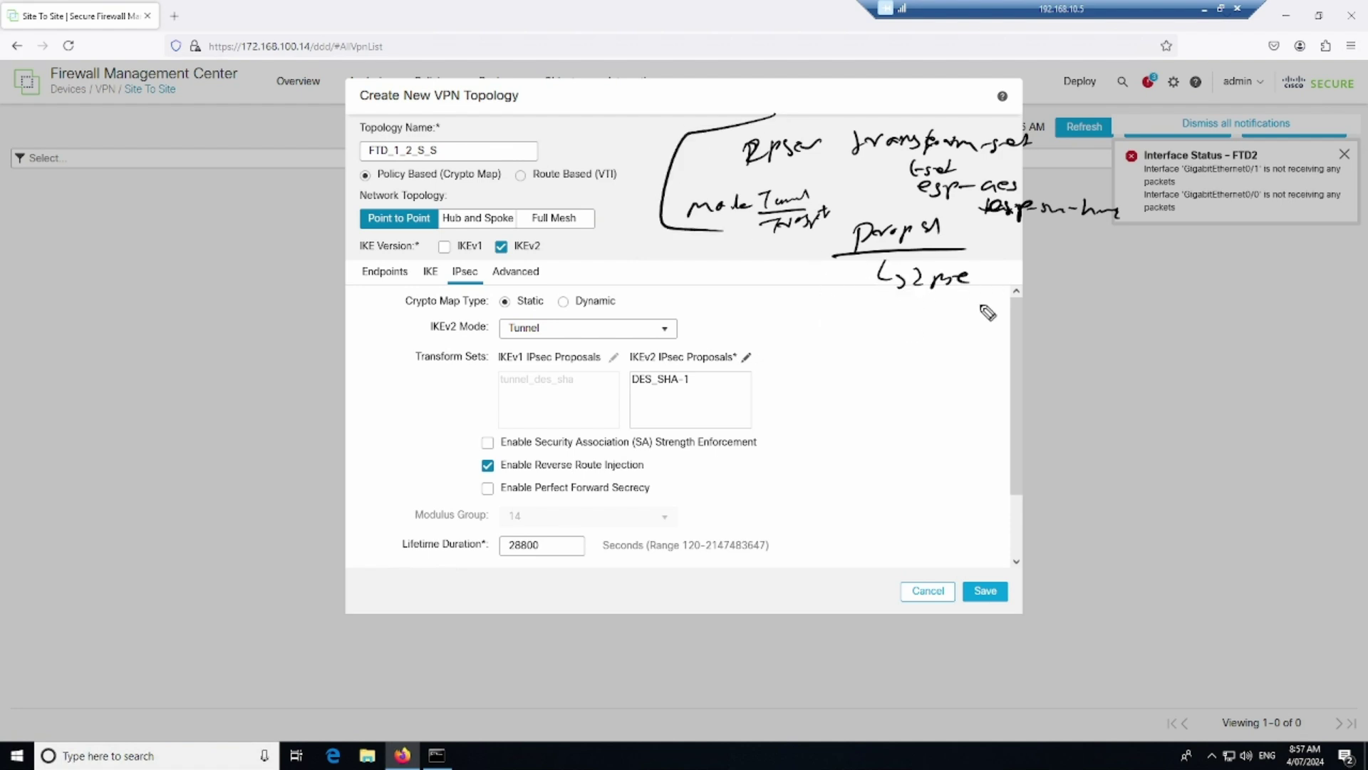
mouse_move(887, 297)
mouse_down()
mouse_move(909, 318)
mouse_move(974, 309)
mouse_up()
drag(980, 300, 982, 321)
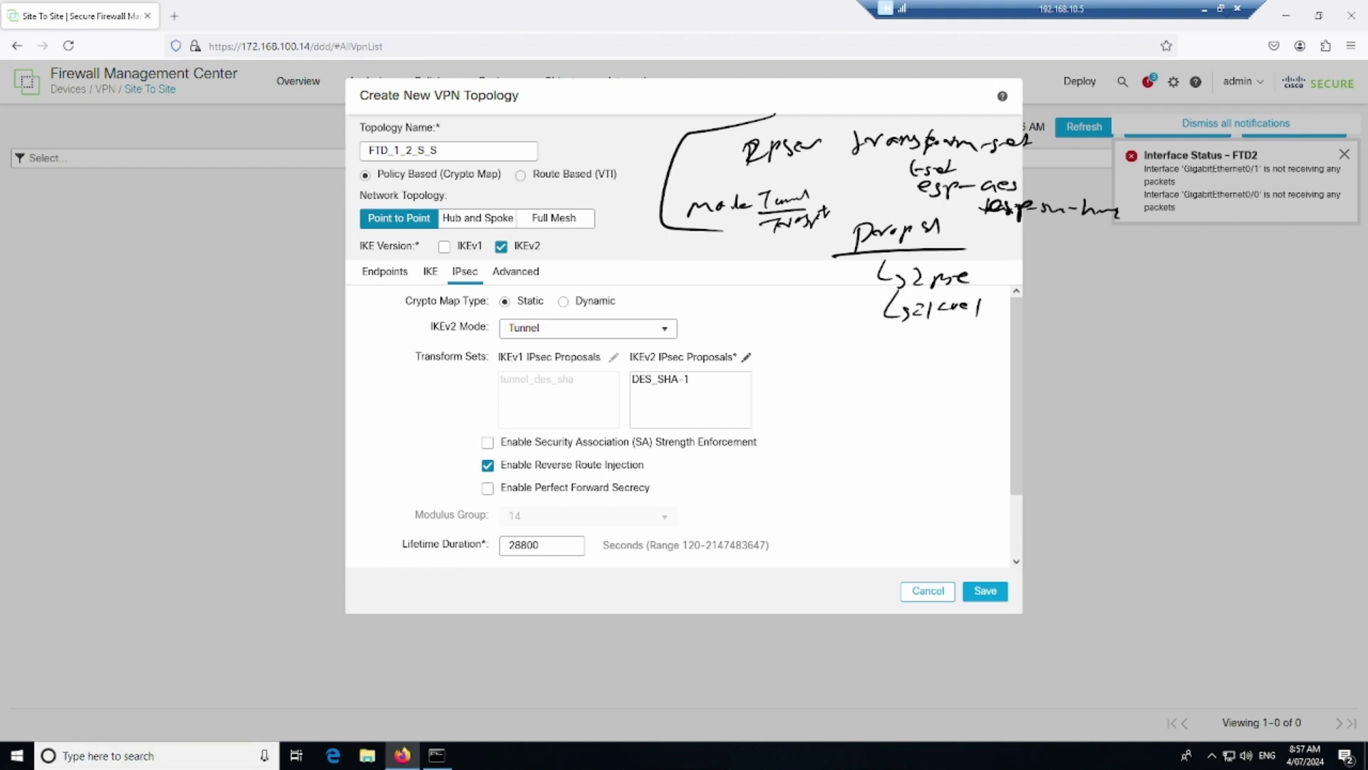
drag(915, 281, 1098, 272)
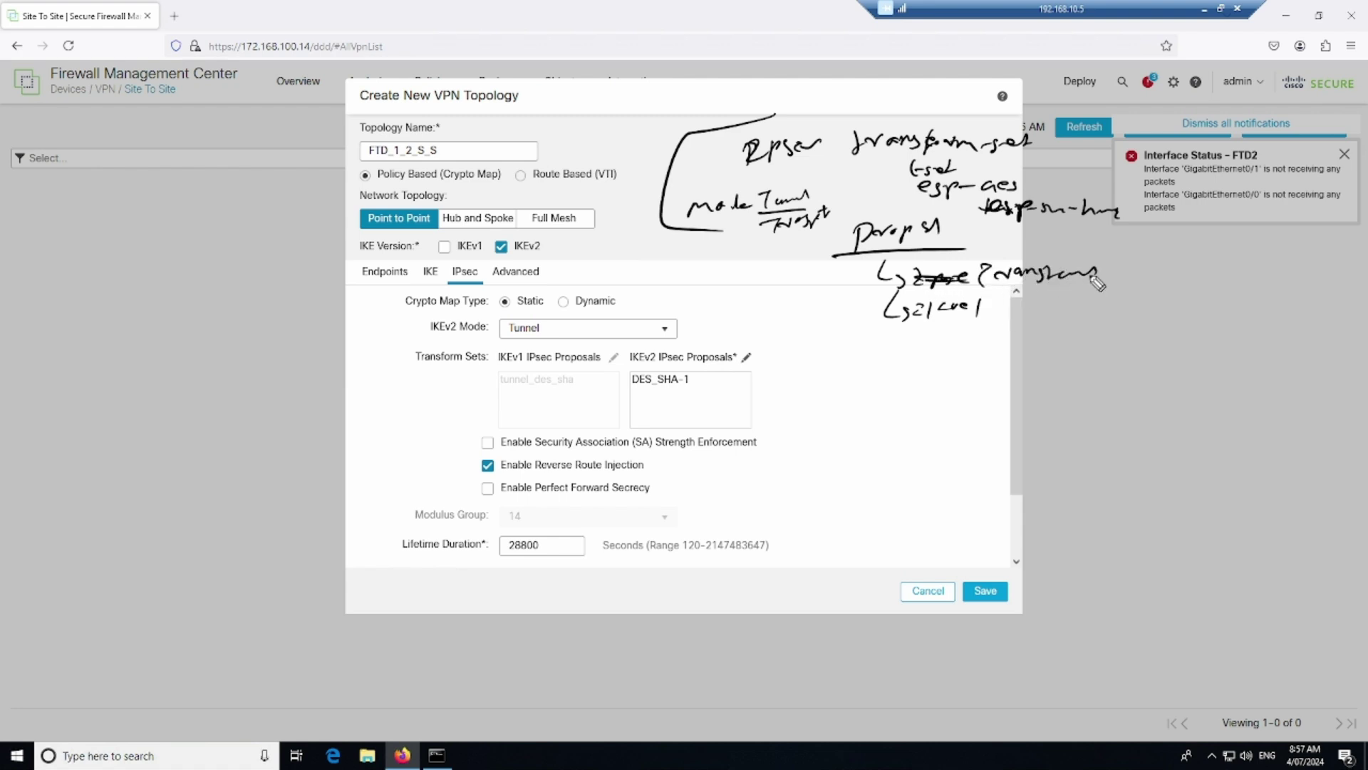
mouse_move(930, 326)
mouse_down()
mouse_move(994, 320)
mouse_move(983, 325)
mouse_up()
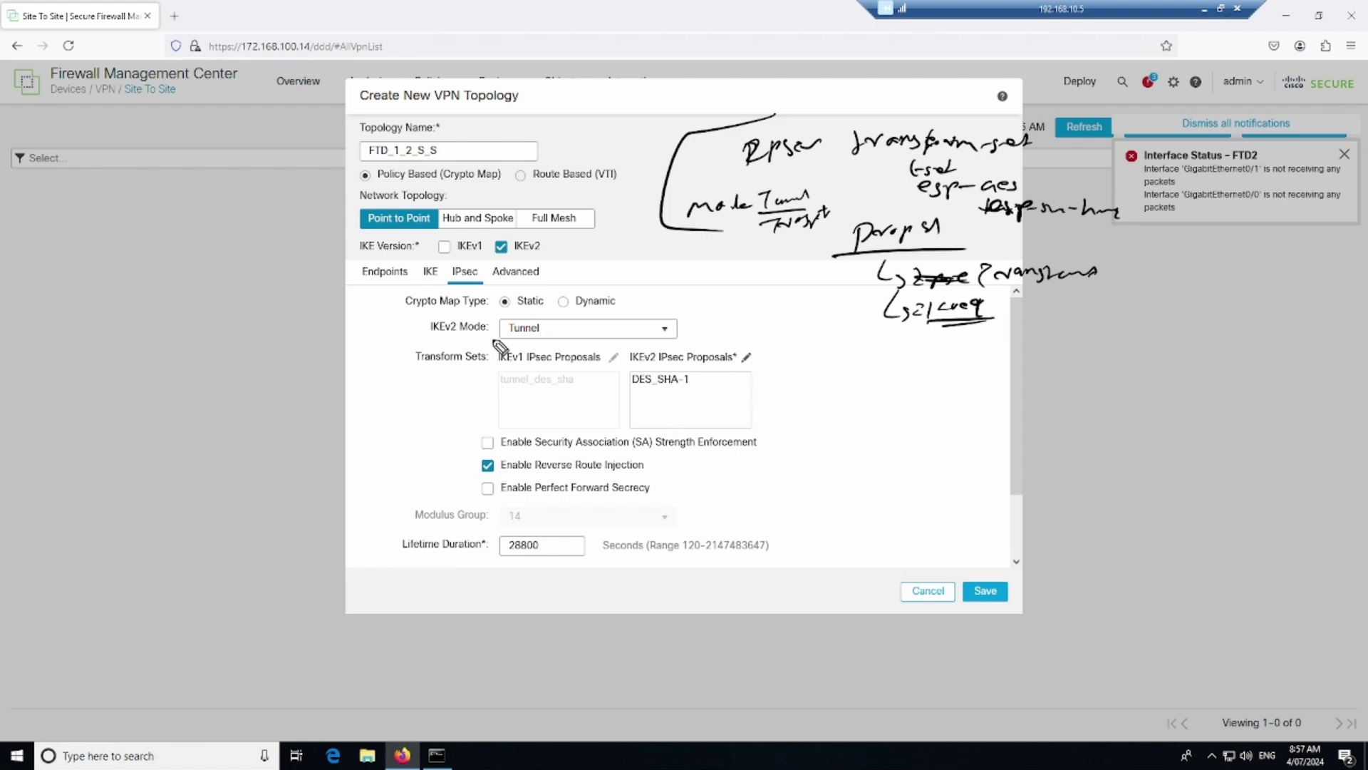
mouse_move(518, 346)
mouse_down()
mouse_move(551, 315)
mouse_move(503, 347)
mouse_up()
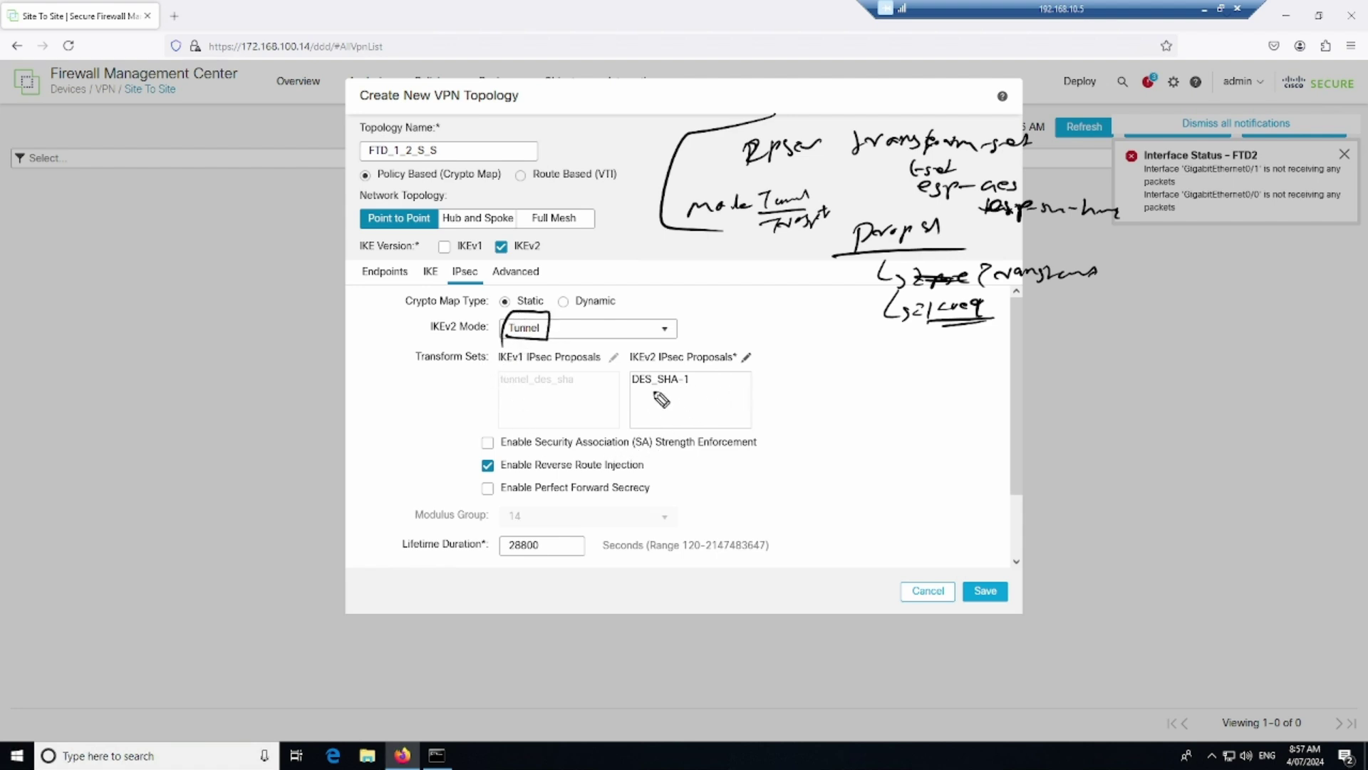
drag(979, 221, 1120, 226)
mouse_move(630, 396)
mouse_down()
mouse_move(701, 392)
mouse_move(633, 366)
mouse_move(623, 397)
mouse_up()
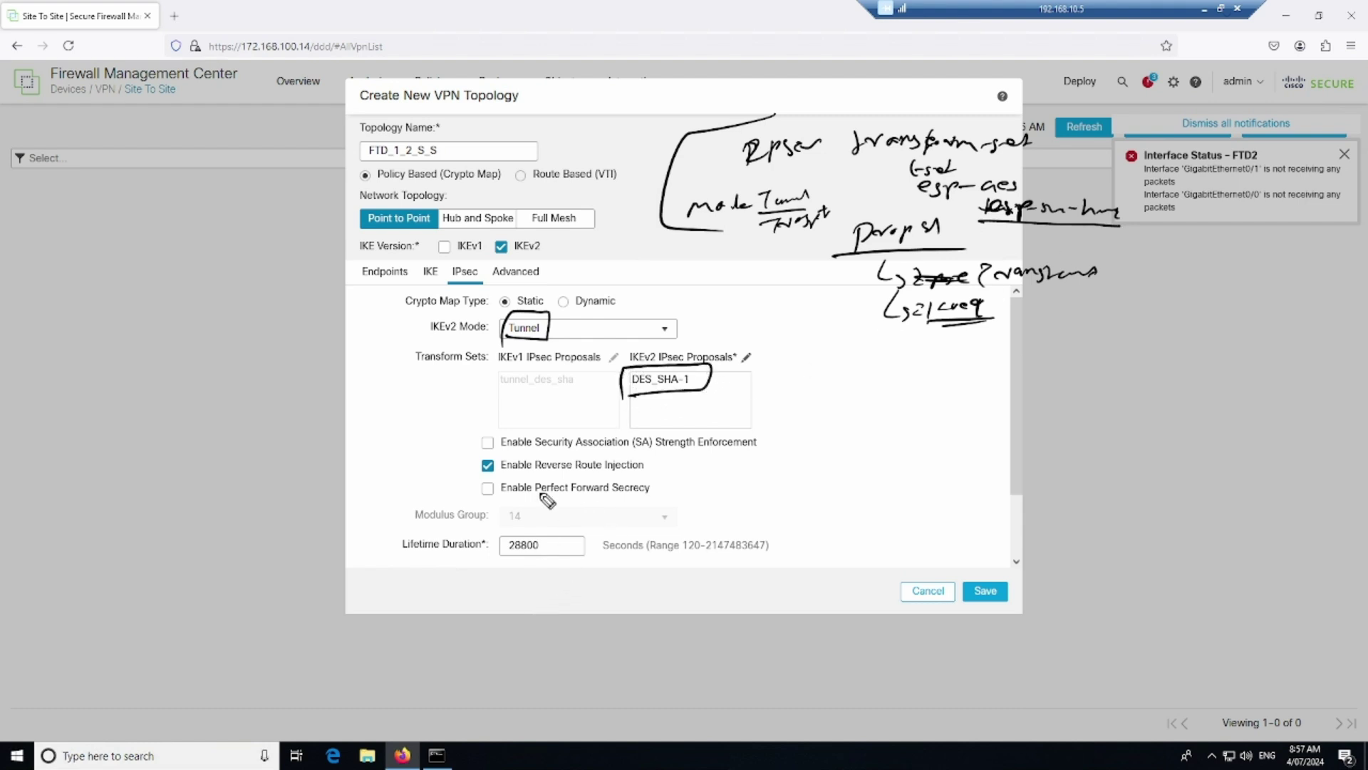
mouse_move(489, 486)
mouse_down()
mouse_move(610, 492)
mouse_move(659, 459)
mouse_move(518, 447)
mouse_move(488, 487)
mouse_up()
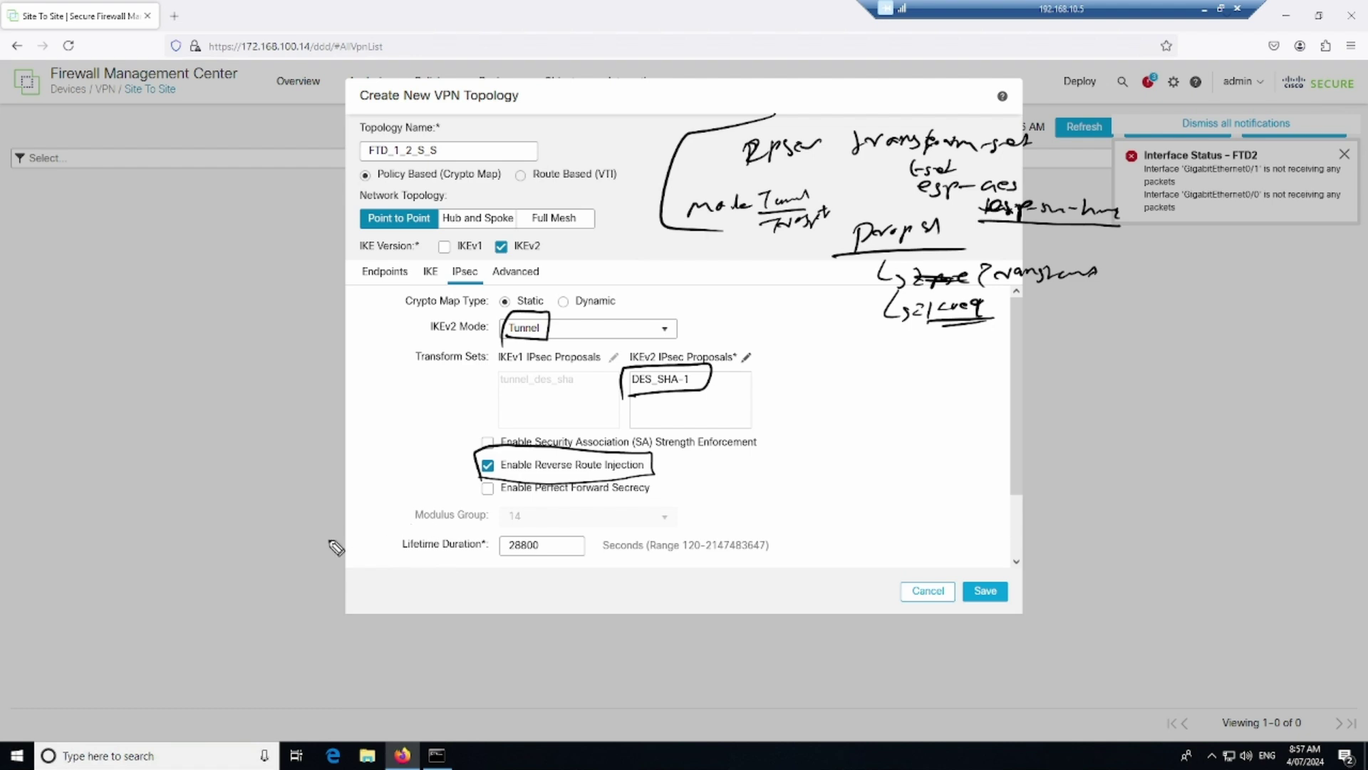
mouse_move(497, 560)
mouse_down()
mouse_move(541, 560)
mouse_move(558, 528)
mouse_move(489, 564)
mouse_up()
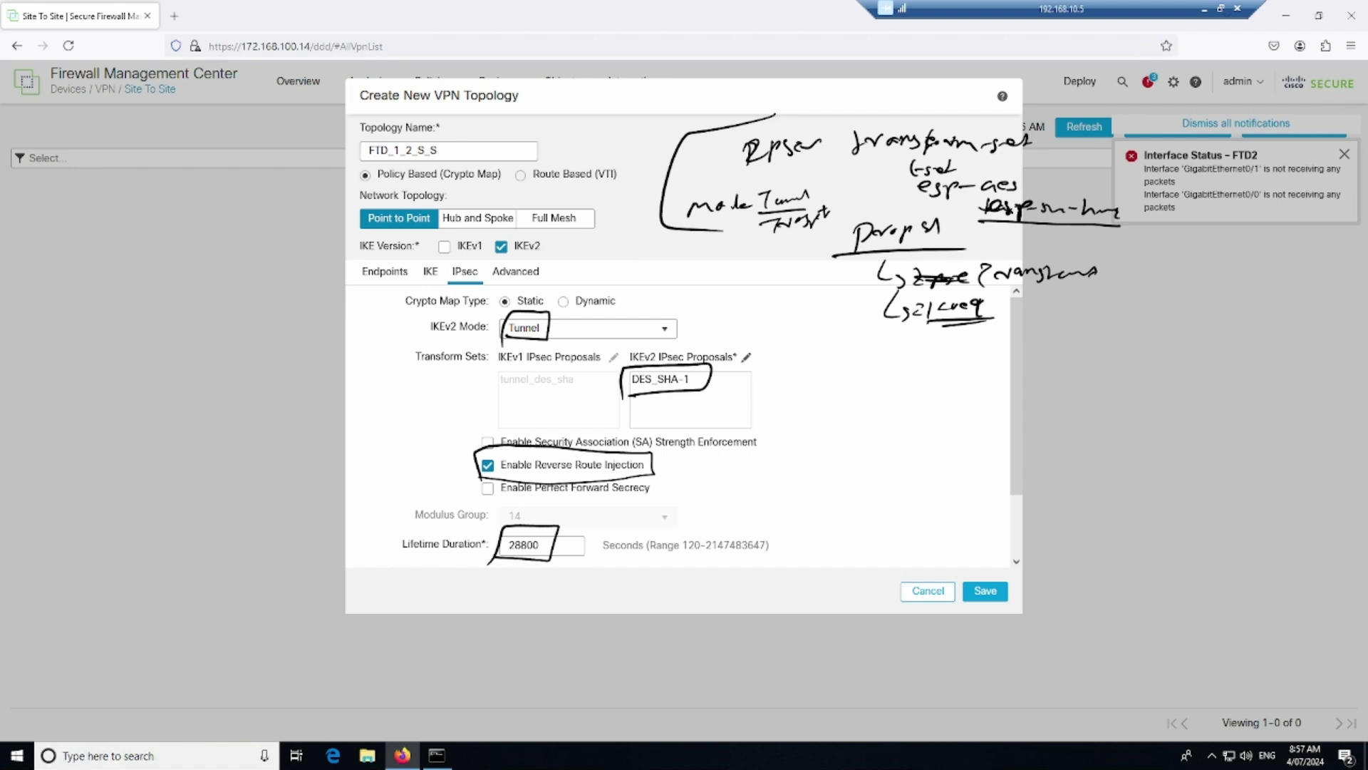
key(Escape)
Review the Advanced tab's IPsec, Tunnel and IKE pages without changes
click(527, 277)
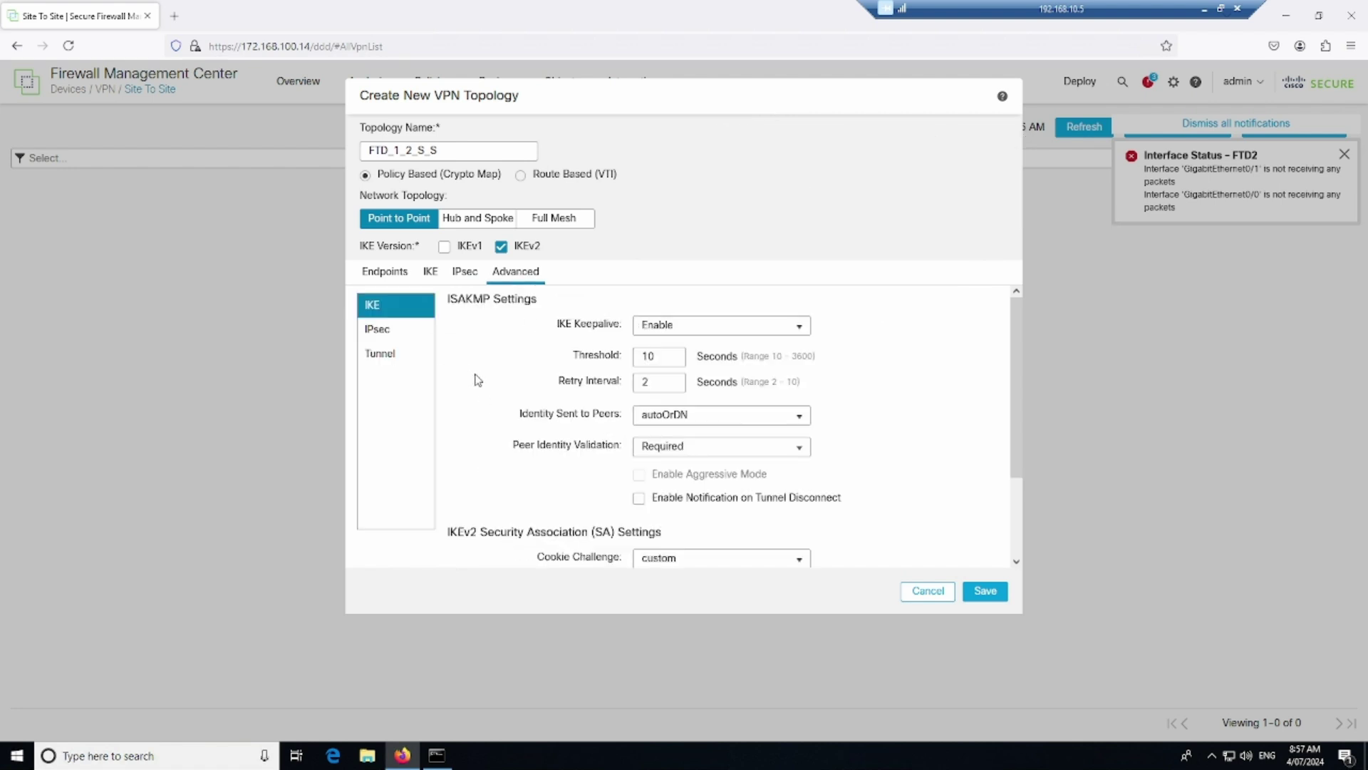
click(379, 334)
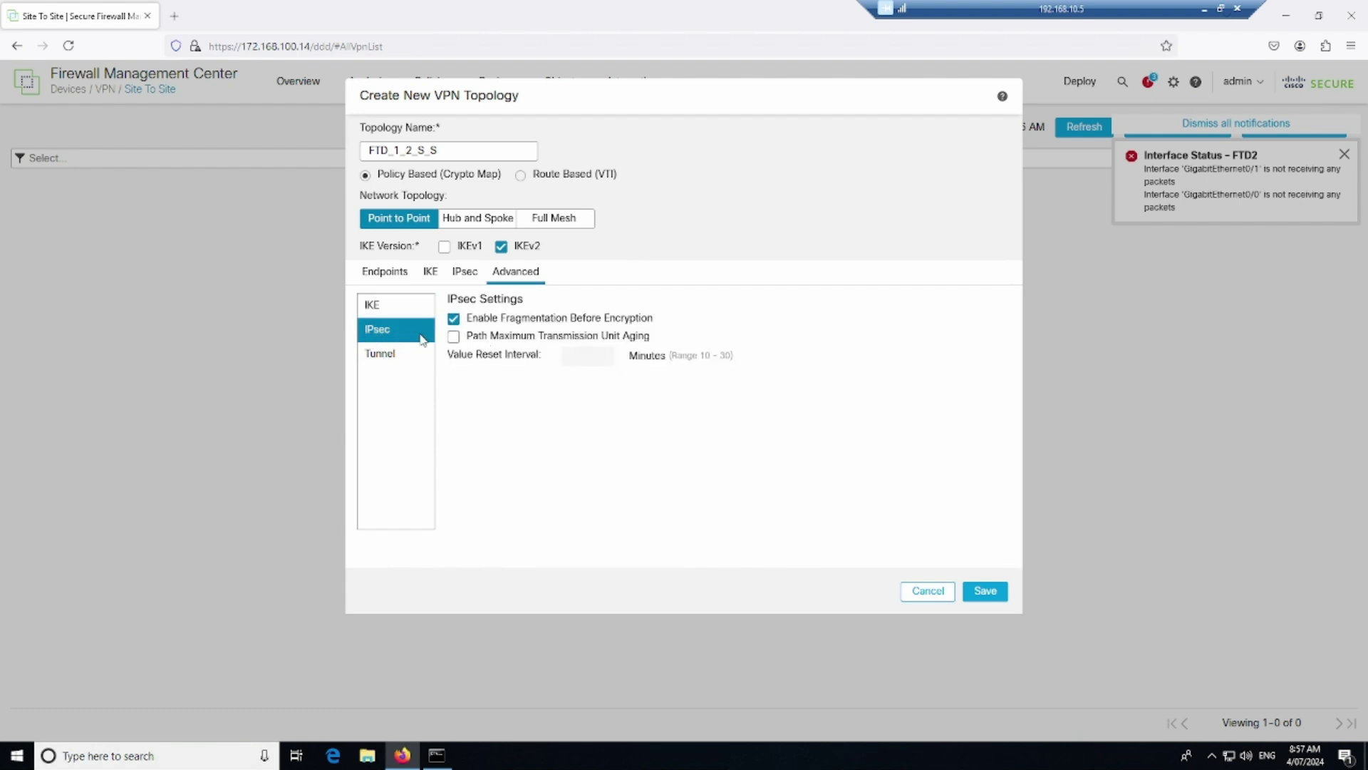
click(401, 357)
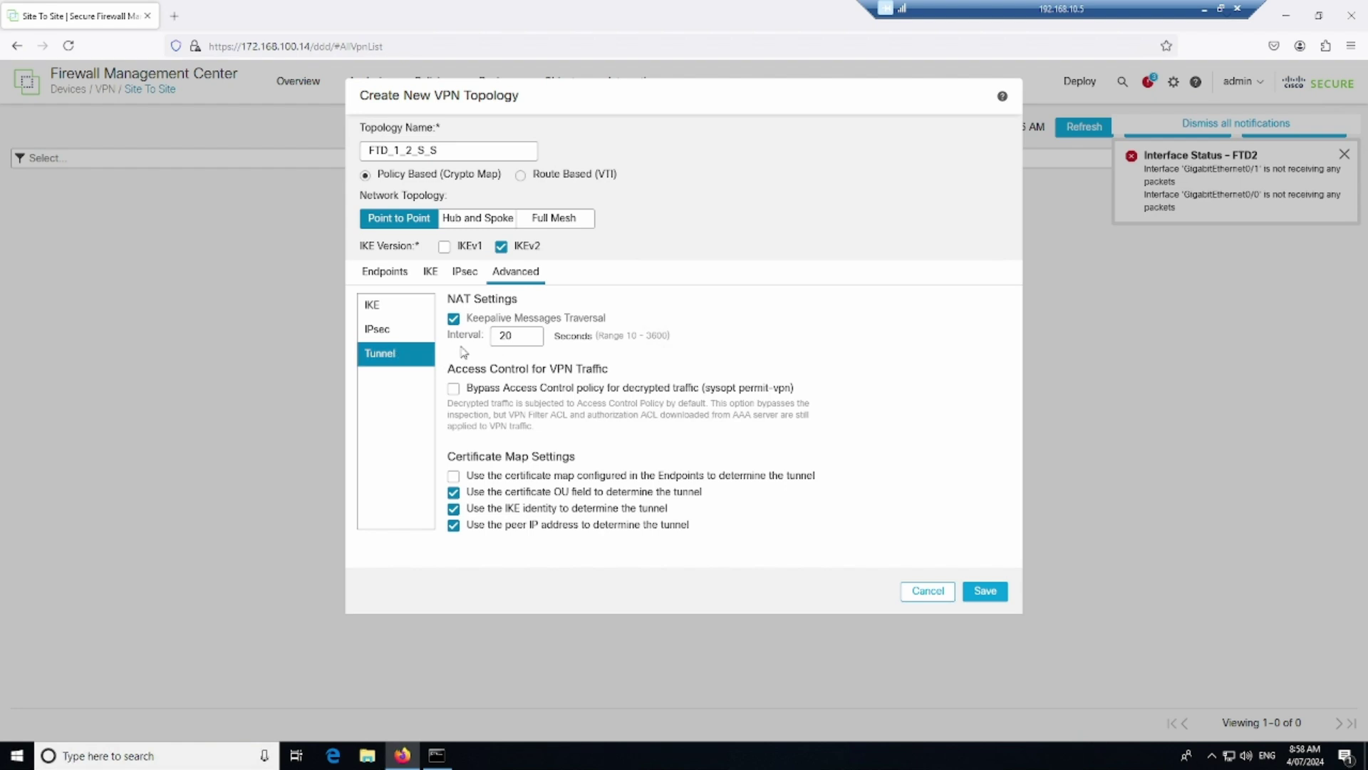
click(383, 313)
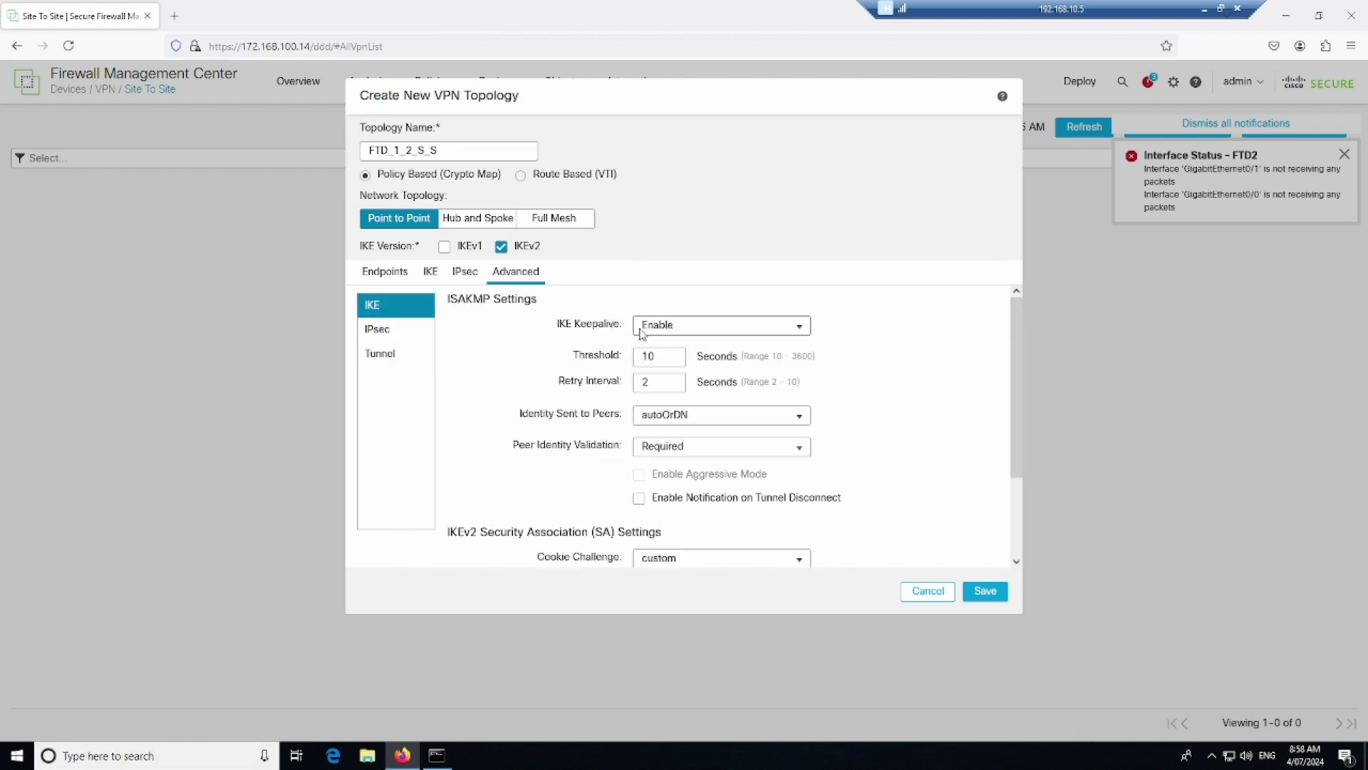
scroll(645, 342, down, 2)
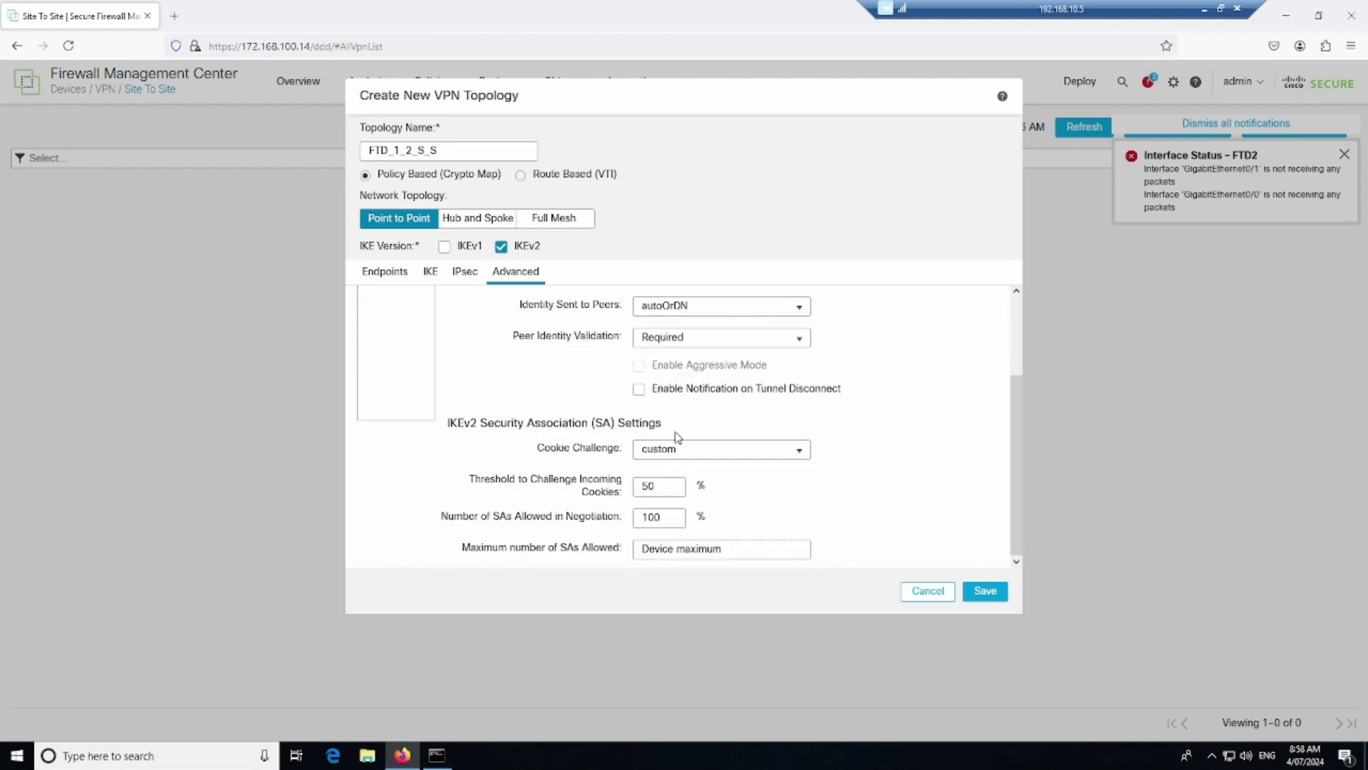
Keep Cookie Challenge at custom and return to the FTD1–FTD2 endpoints list
click(744, 454)
click(800, 455)
click(899, 462)
scroll(748, 515, up, 3)
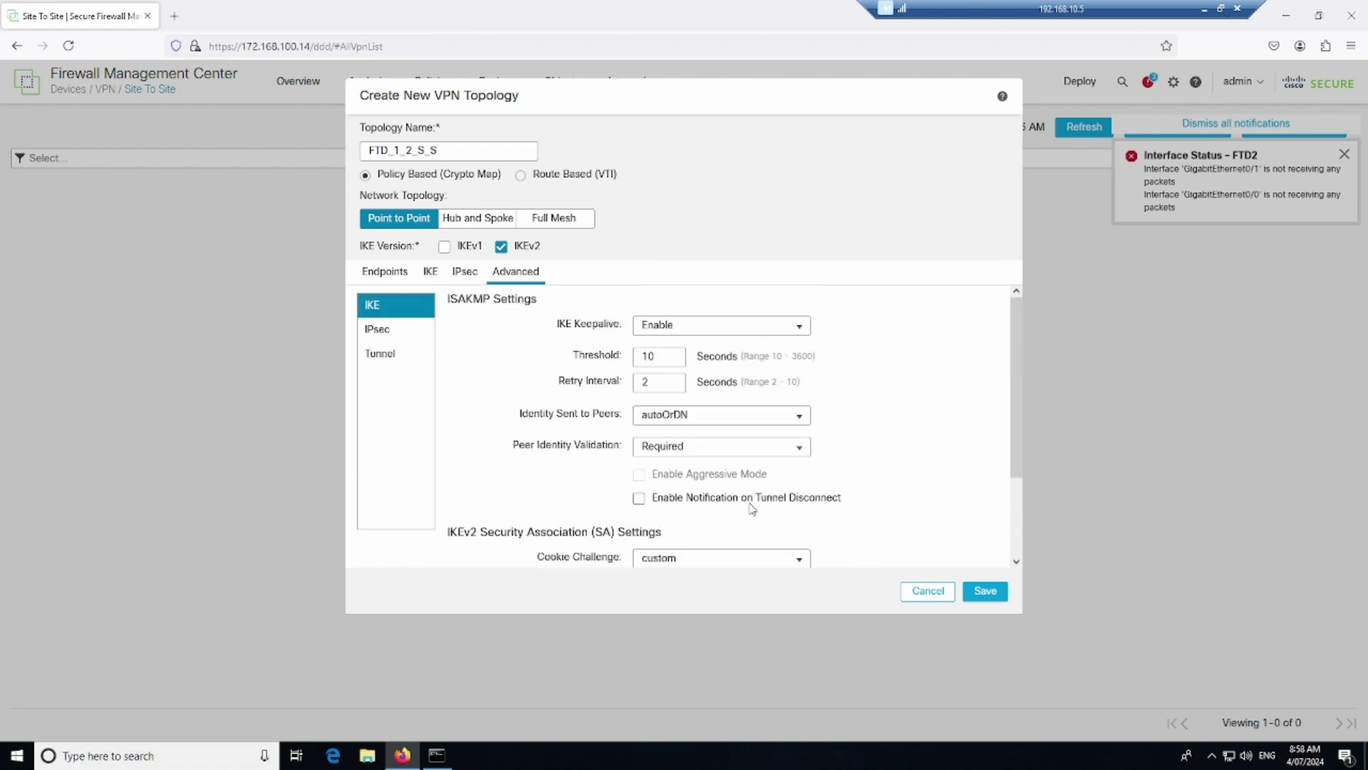
click(390, 280)
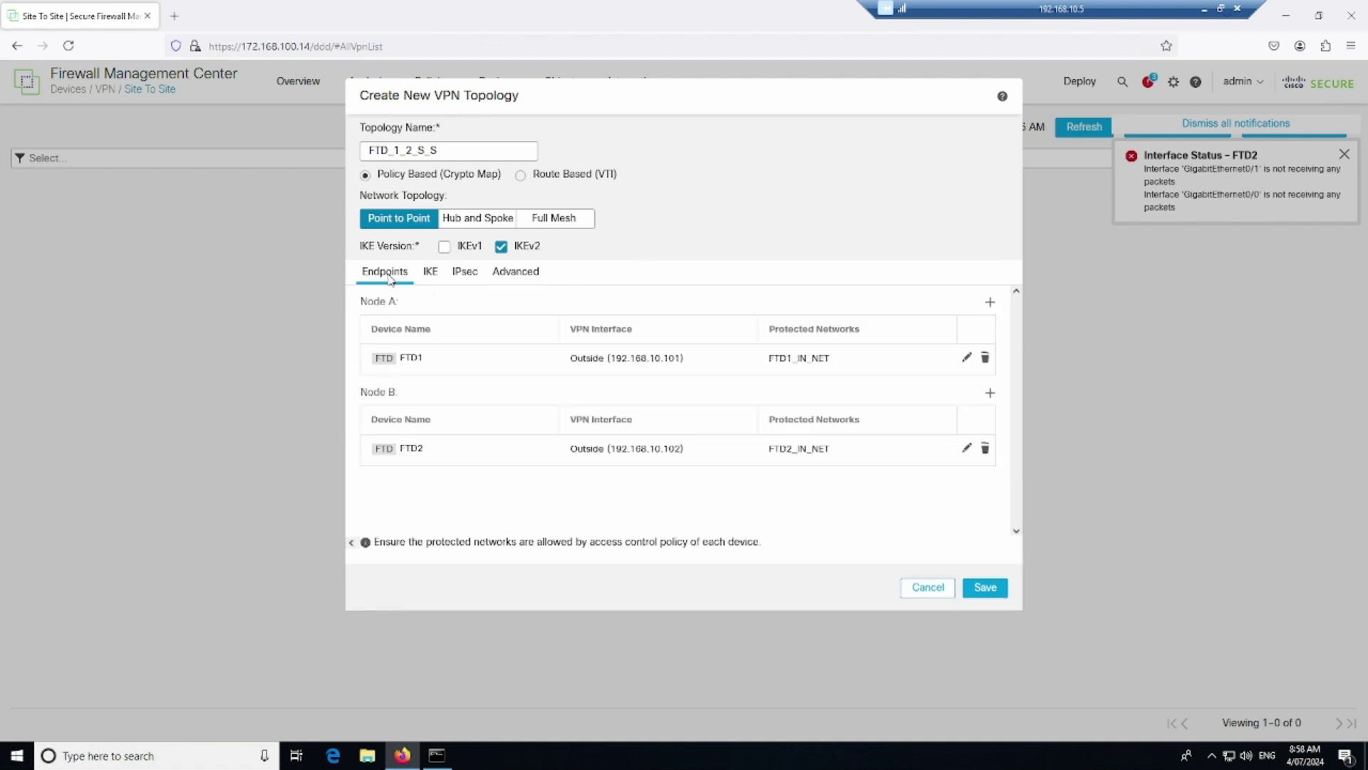
Check the IKE and IPsec tabs, then save the FTD_1_2_S_S topology from Endpoints
click(432, 274)
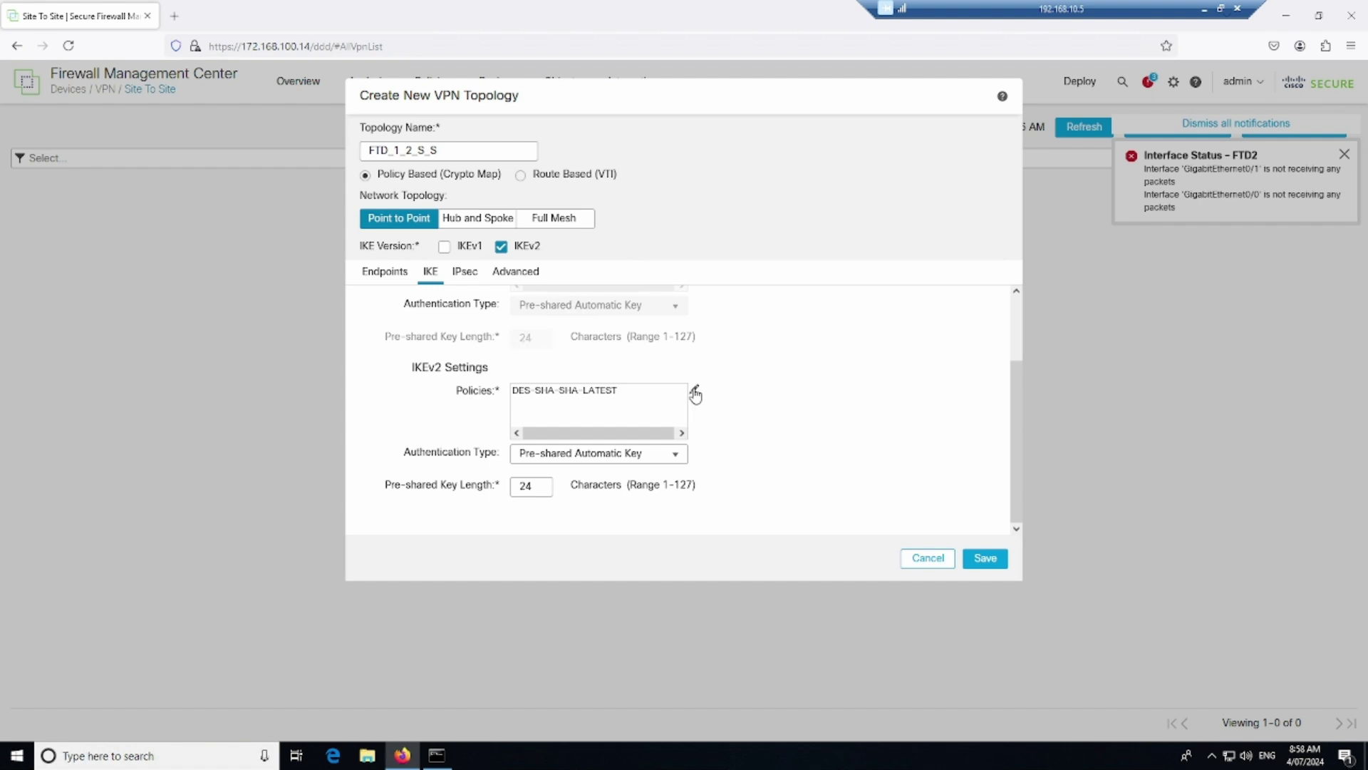
click(477, 282)
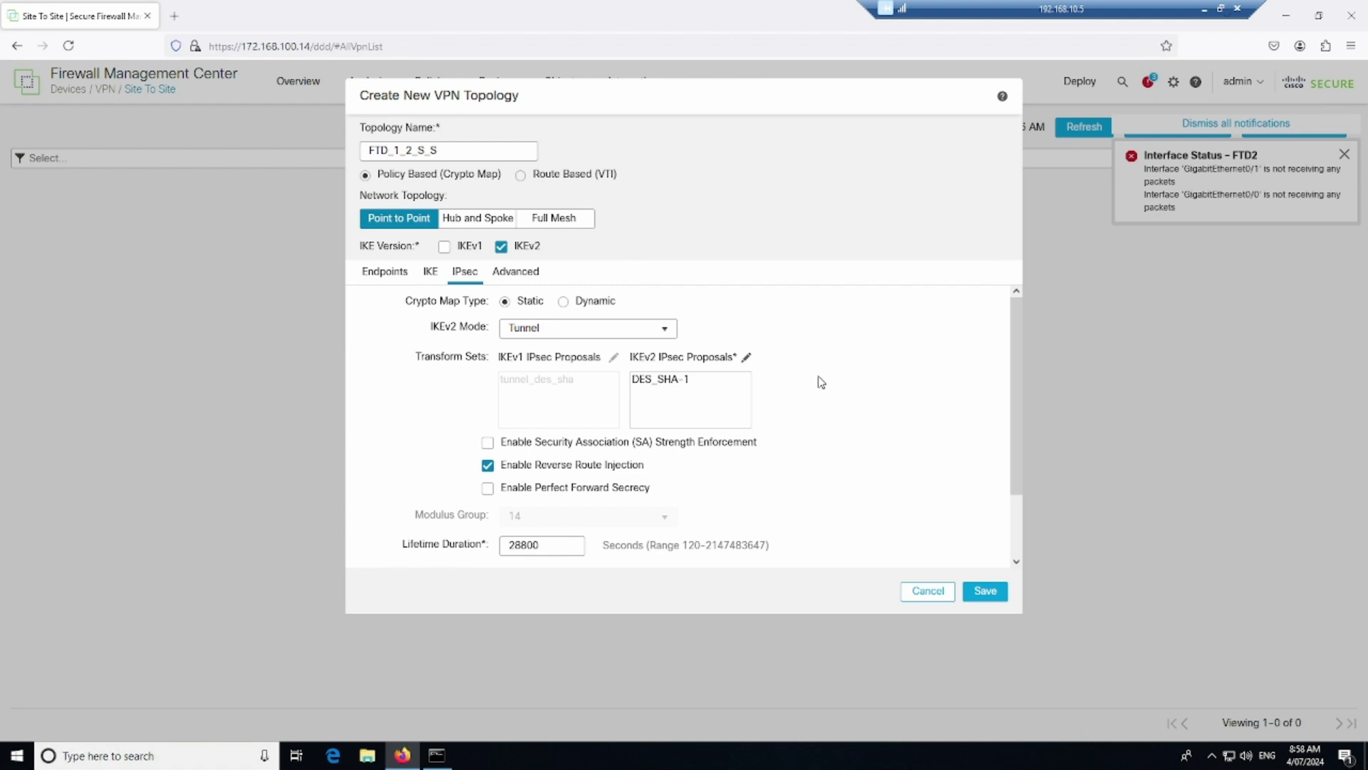
click(389, 273)
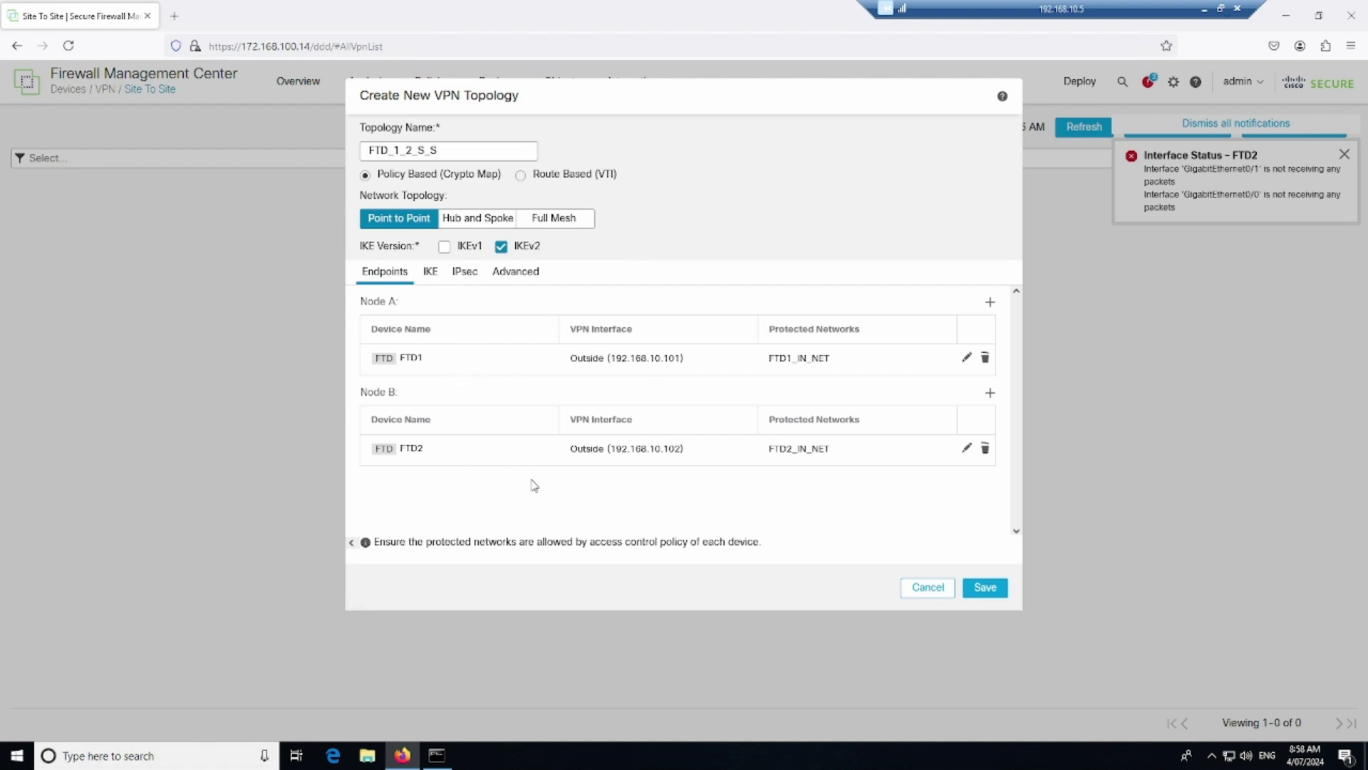
click(992, 588)
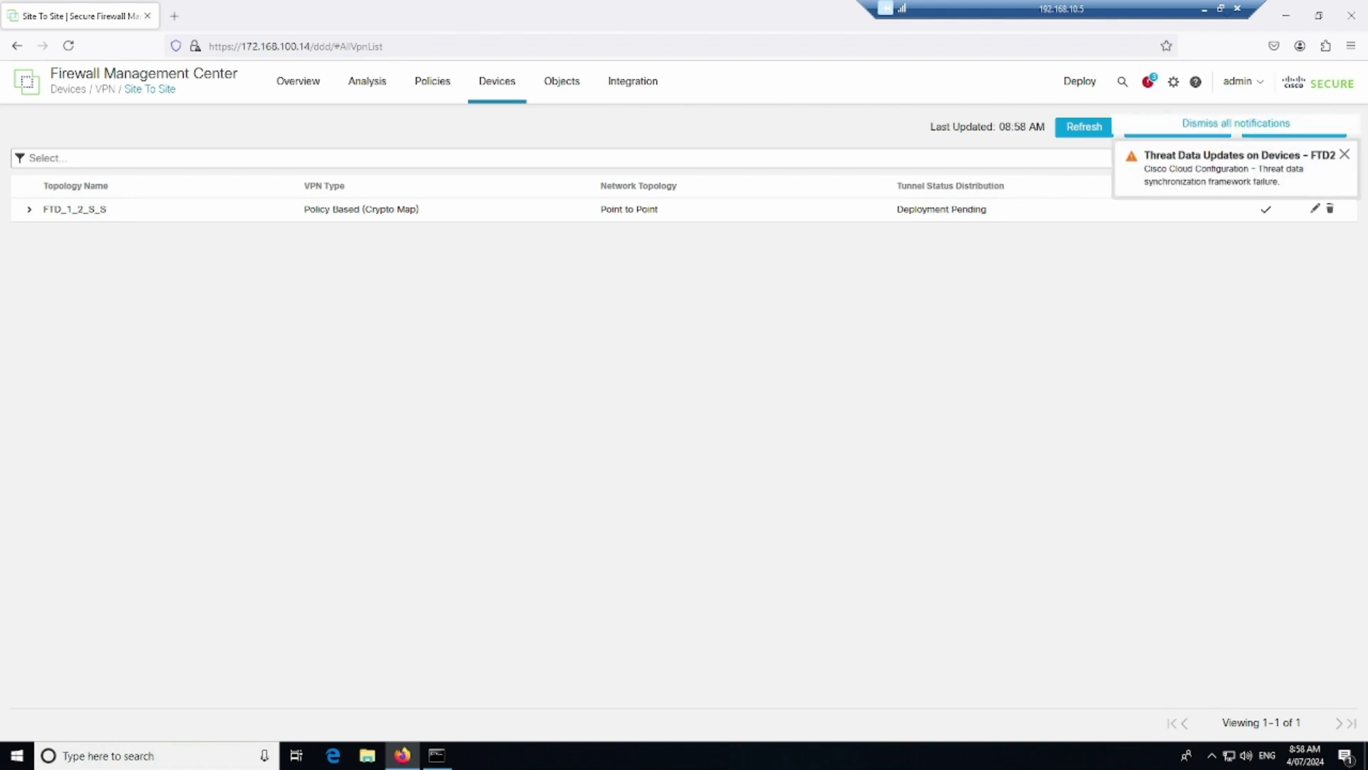
Place the FTD1 and FTD2 consoles side by side and run 'show route' on FTD2
key(alt+Tab)
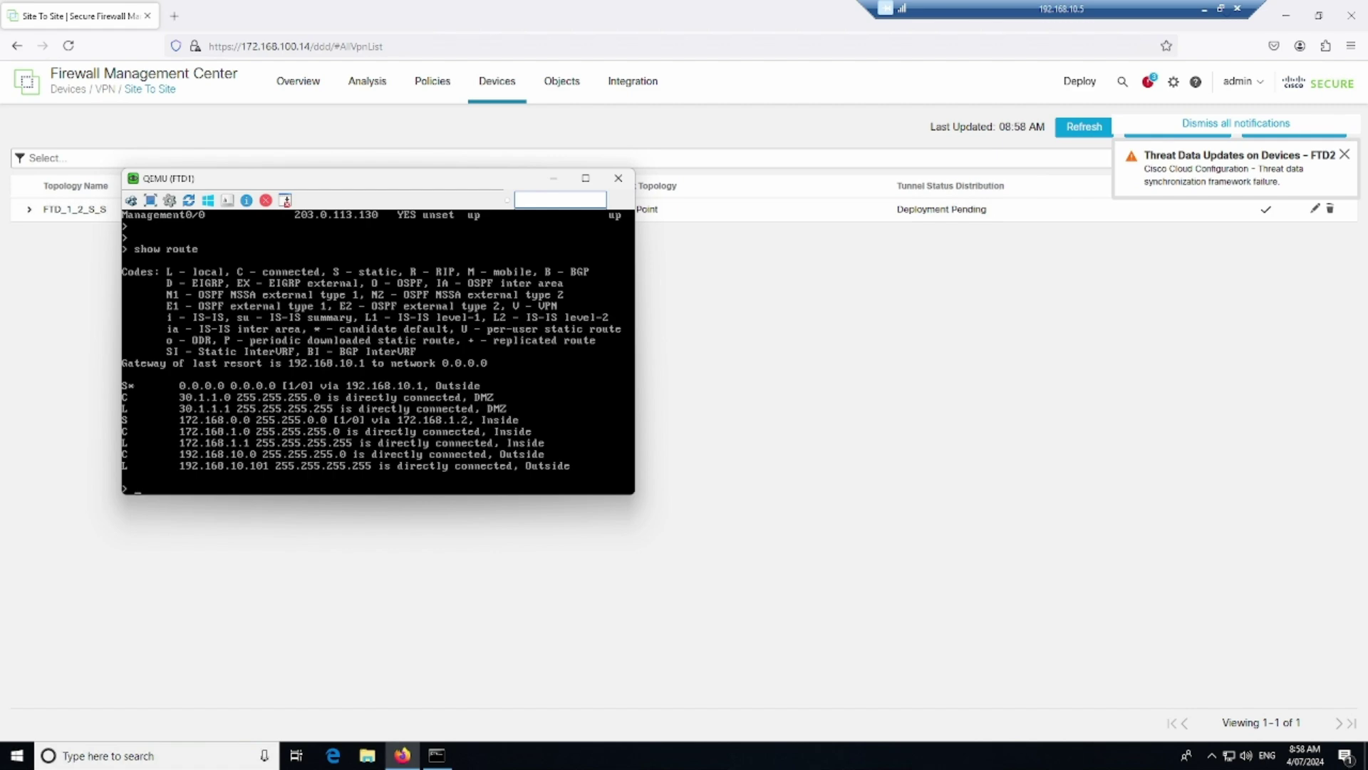
key(alt+Tab)
drag(712, 235, 926, 234)
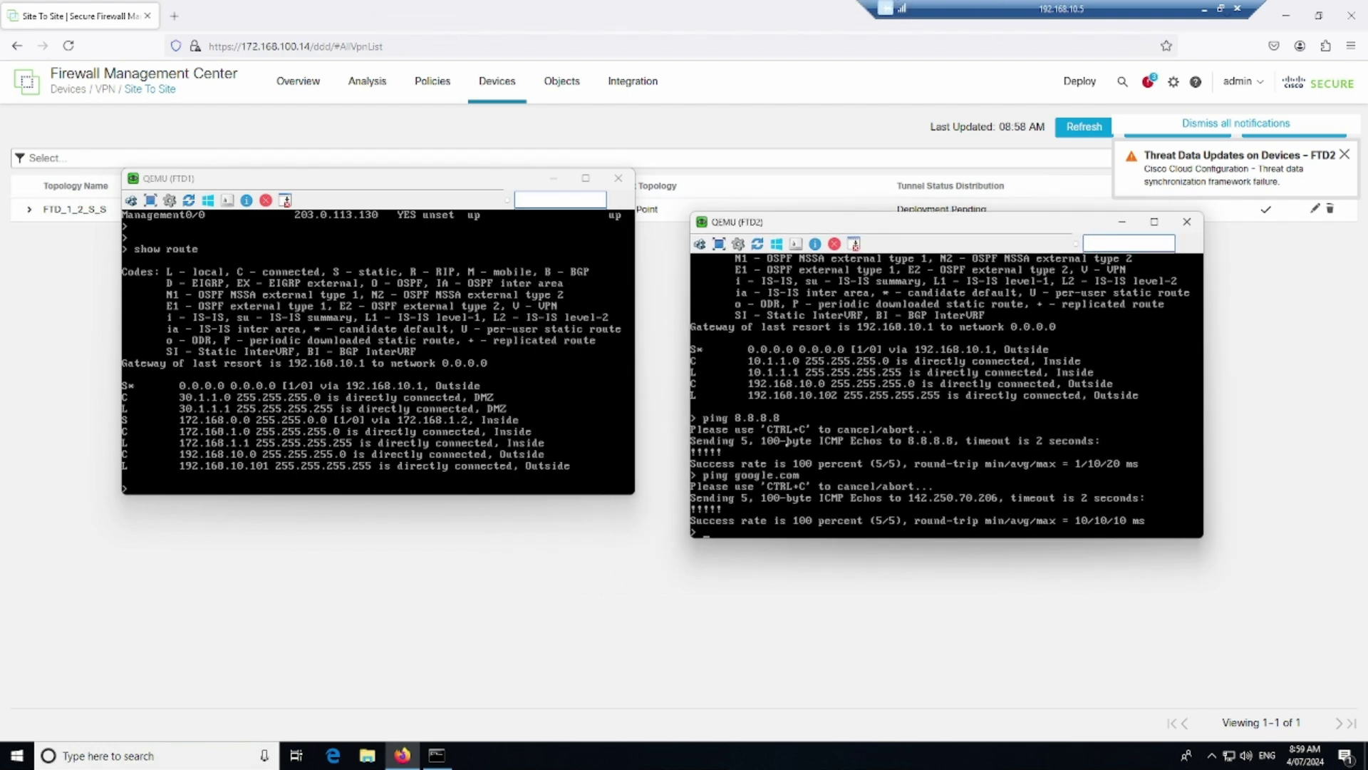
key(Return)
key(Return)
key(Return)
text(show r)
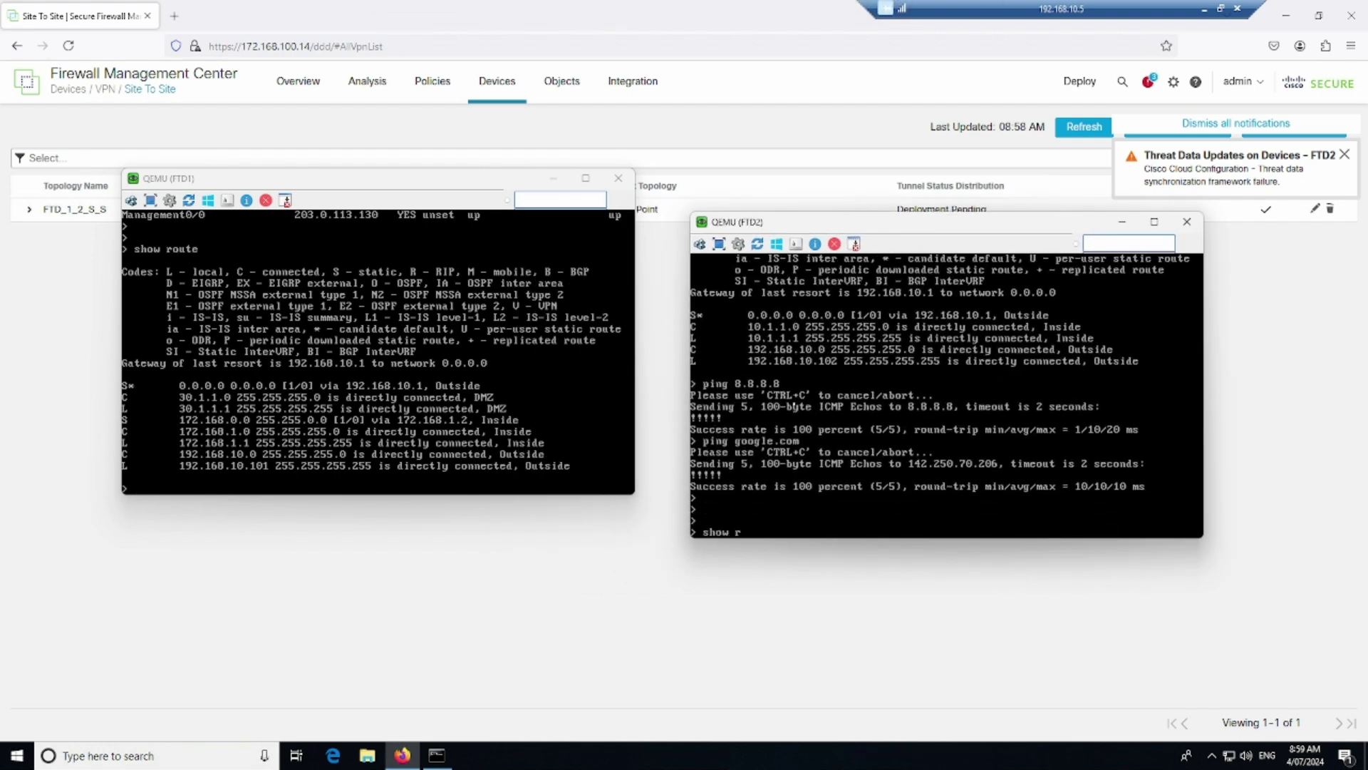
text(oute)
key(Return)
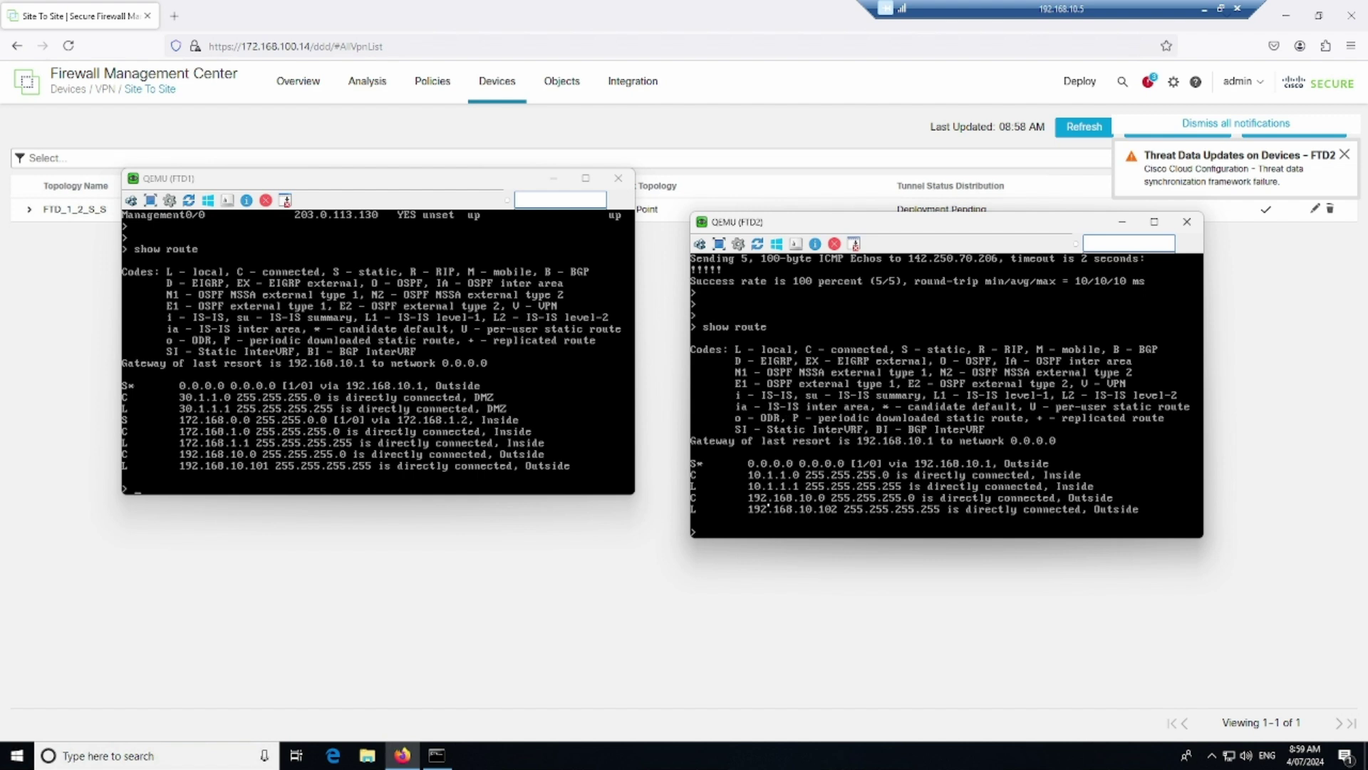
Run 'show nat' on the FTD1 and FTD2 consoles to list their NAT policies
click(553, 558)
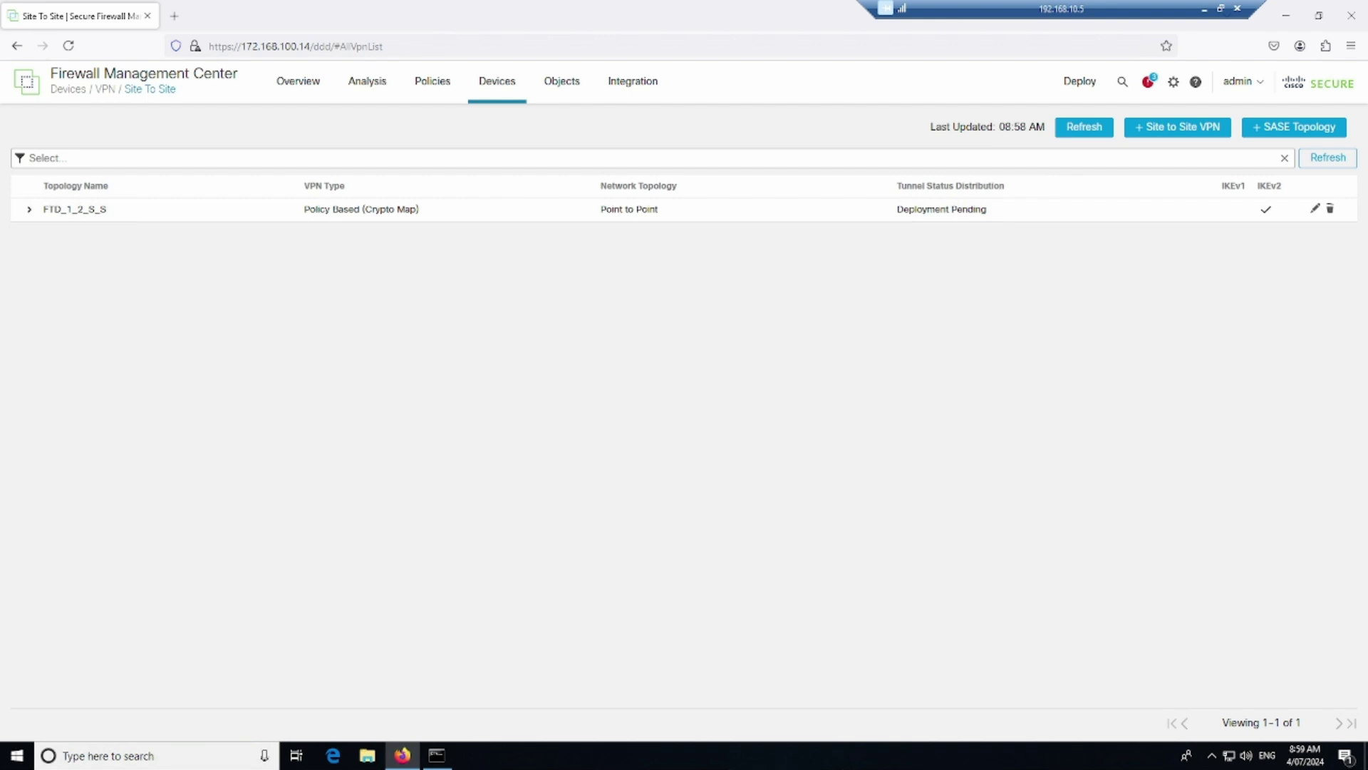
click(437, 755)
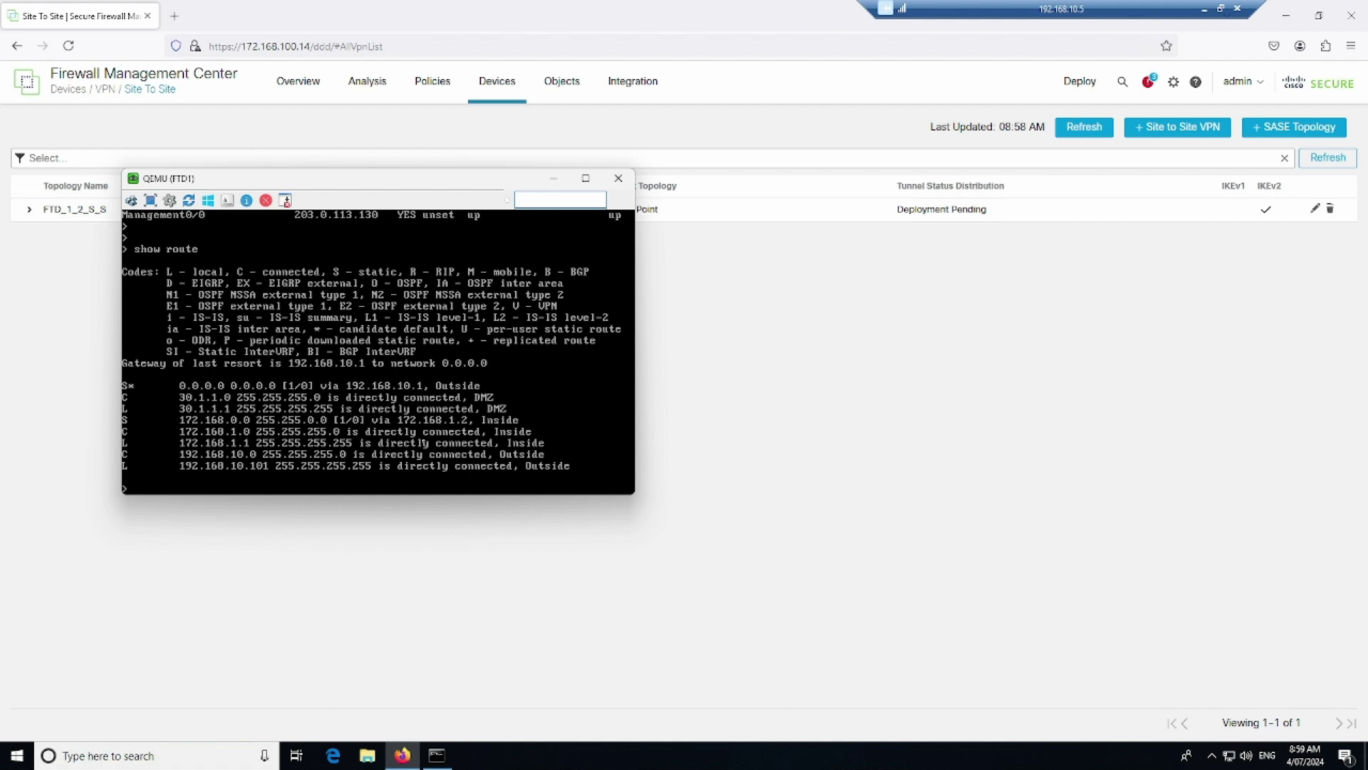
key(Return)
key(Return)
text(show nat)
key(Return)
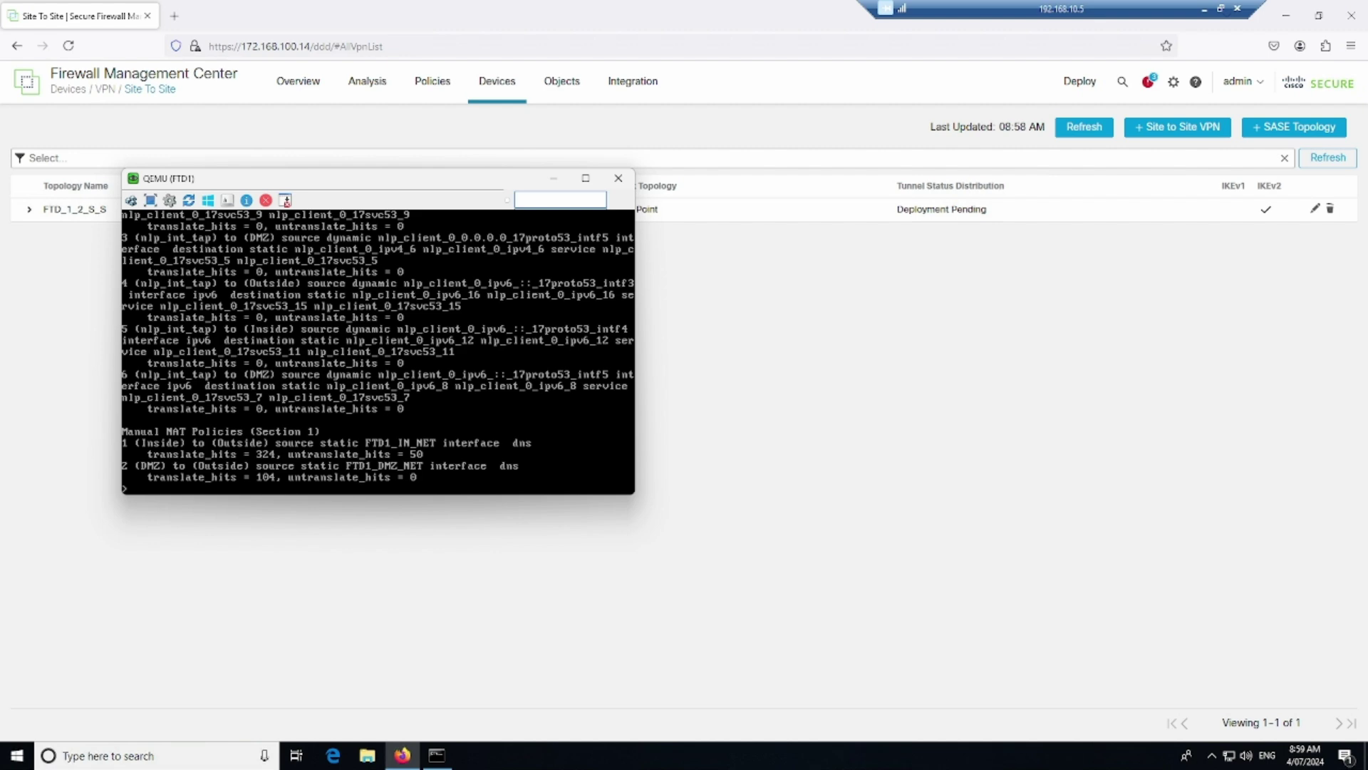
key(alt+Tab)
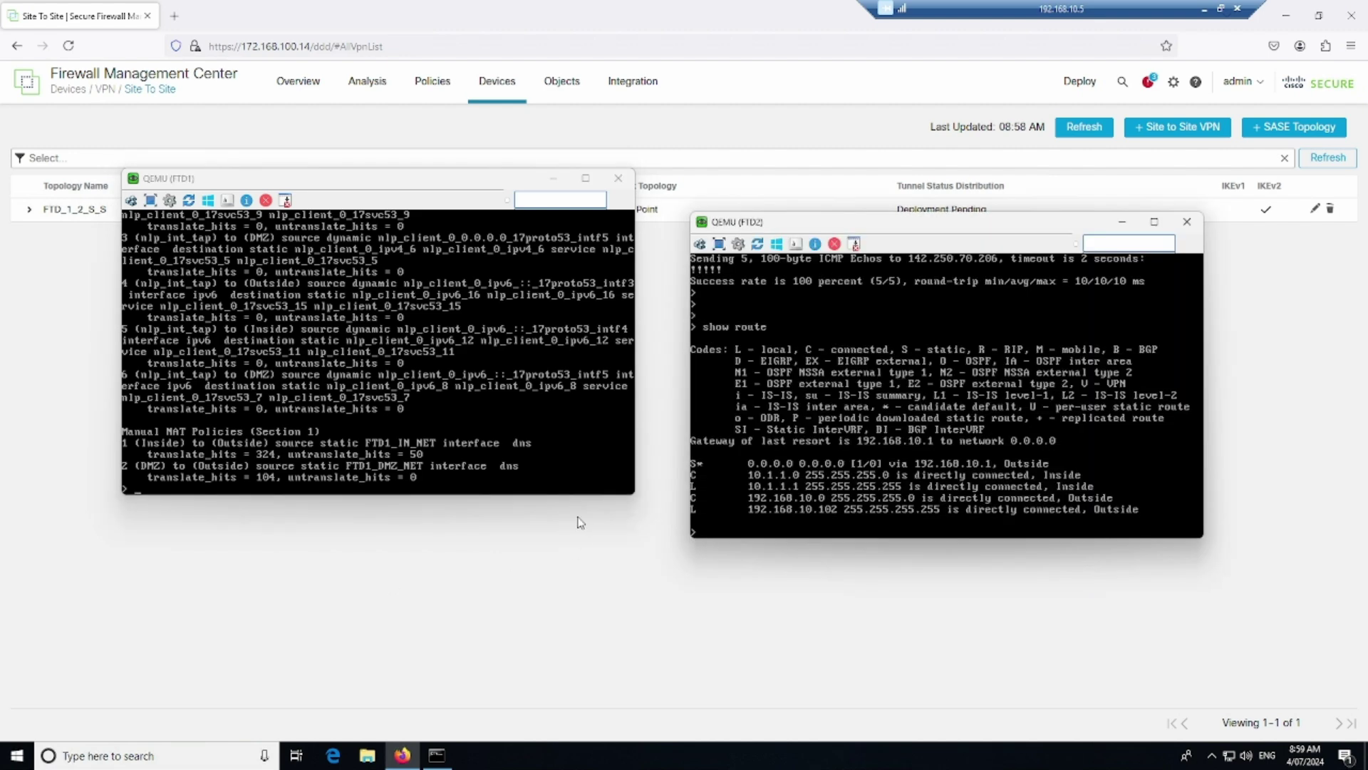
key(Return)
text(show nat)
key(Return)
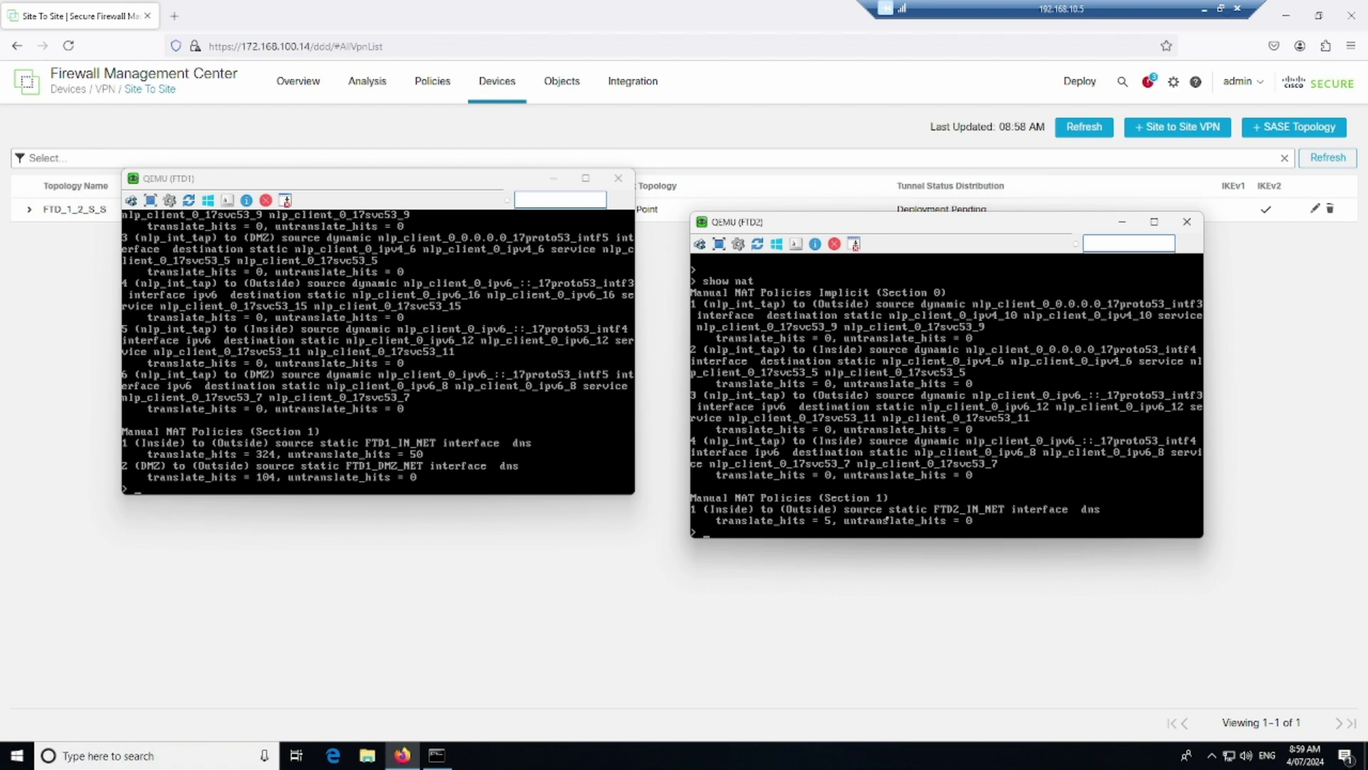
Deploy the pending configuration to both FTD1 and FTD2
click(570, 608)
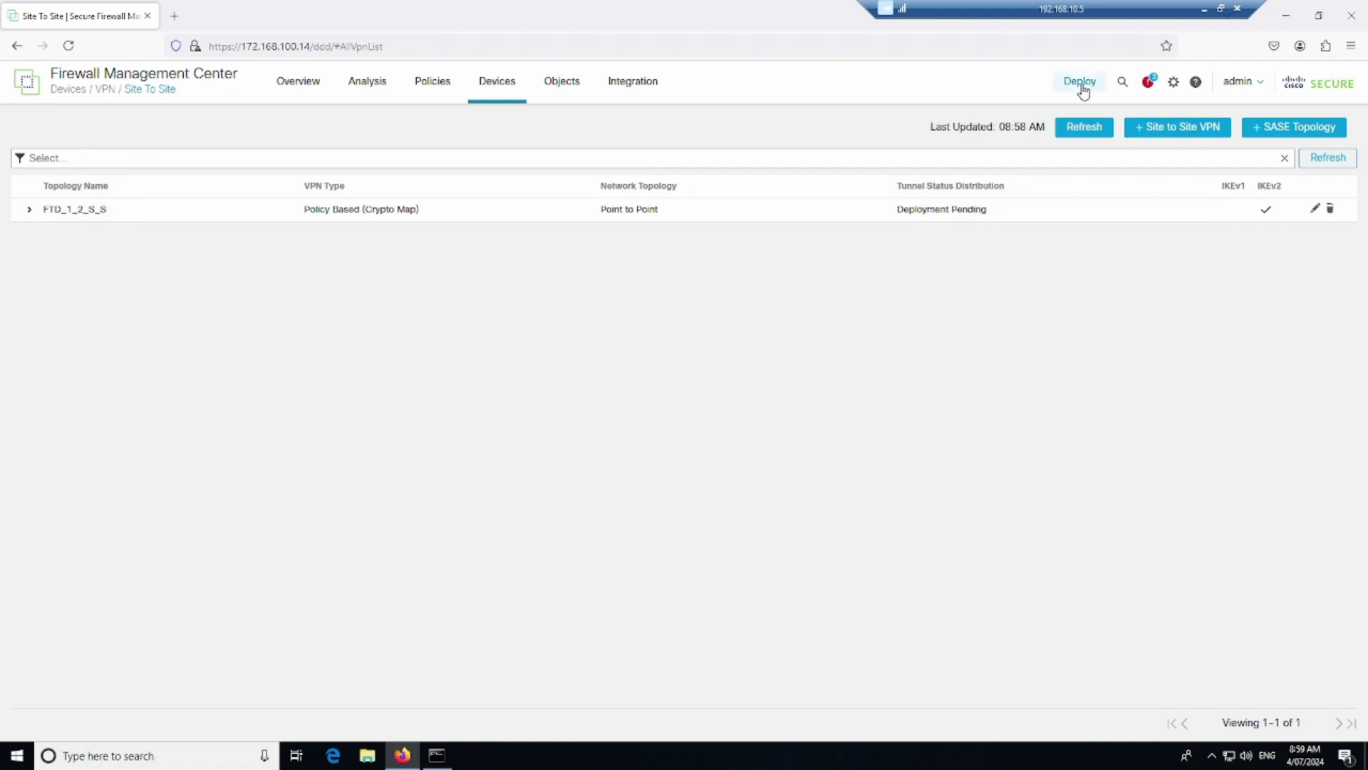
click(1082, 84)
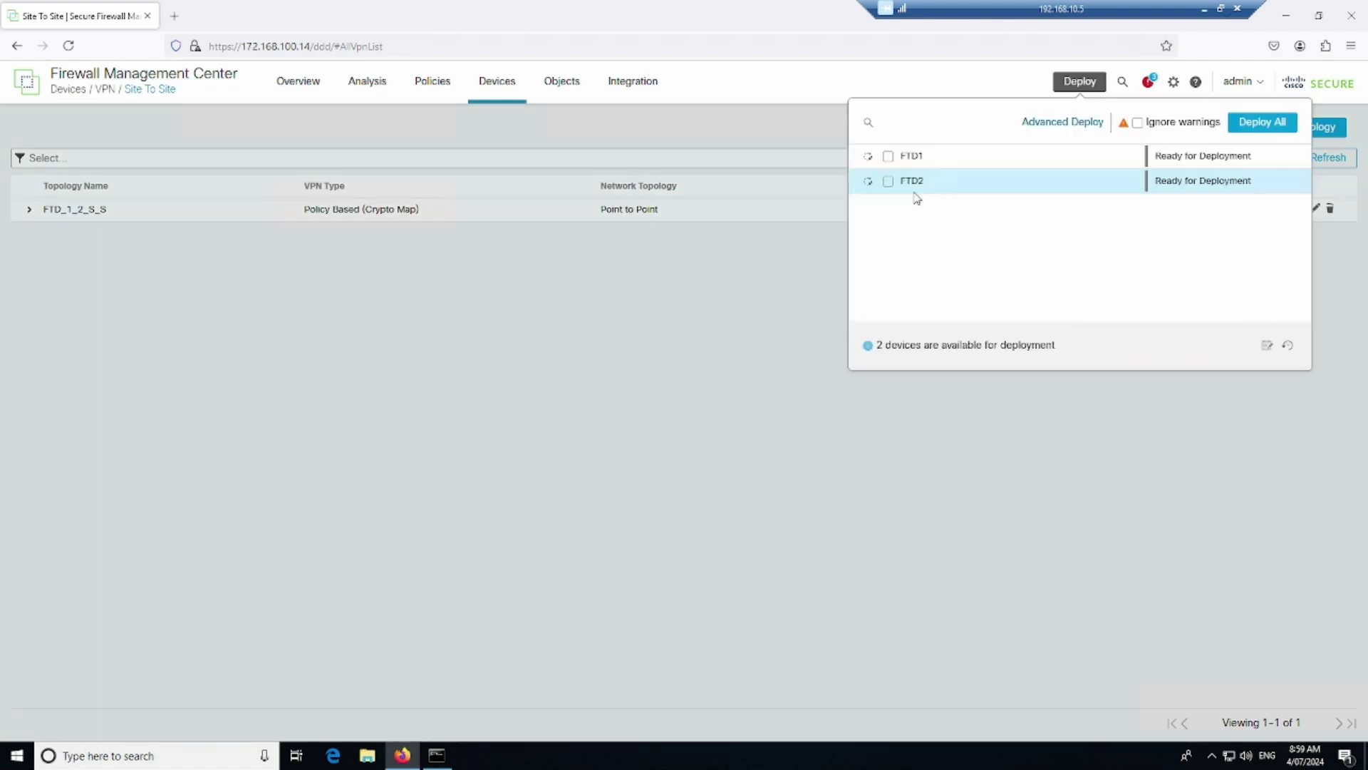
click(888, 156)
click(891, 182)
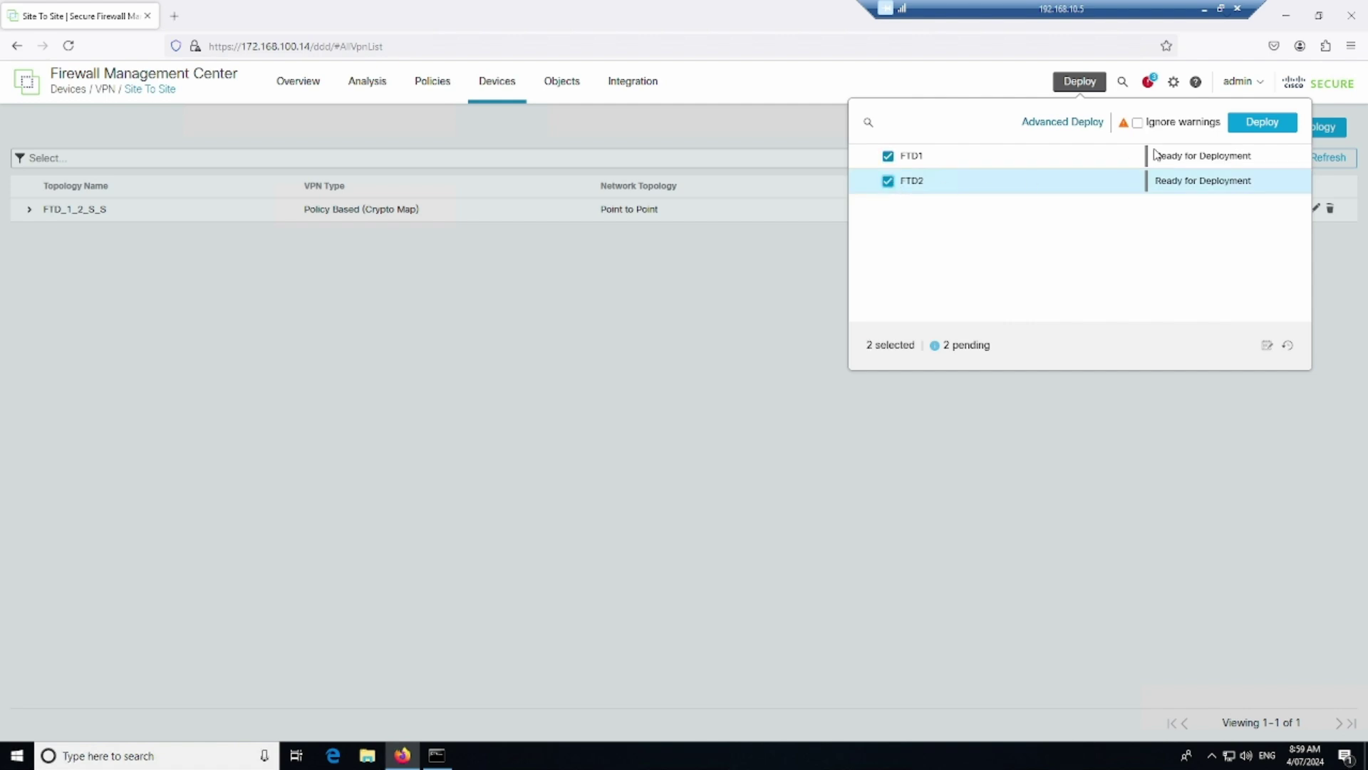
click(1243, 126)
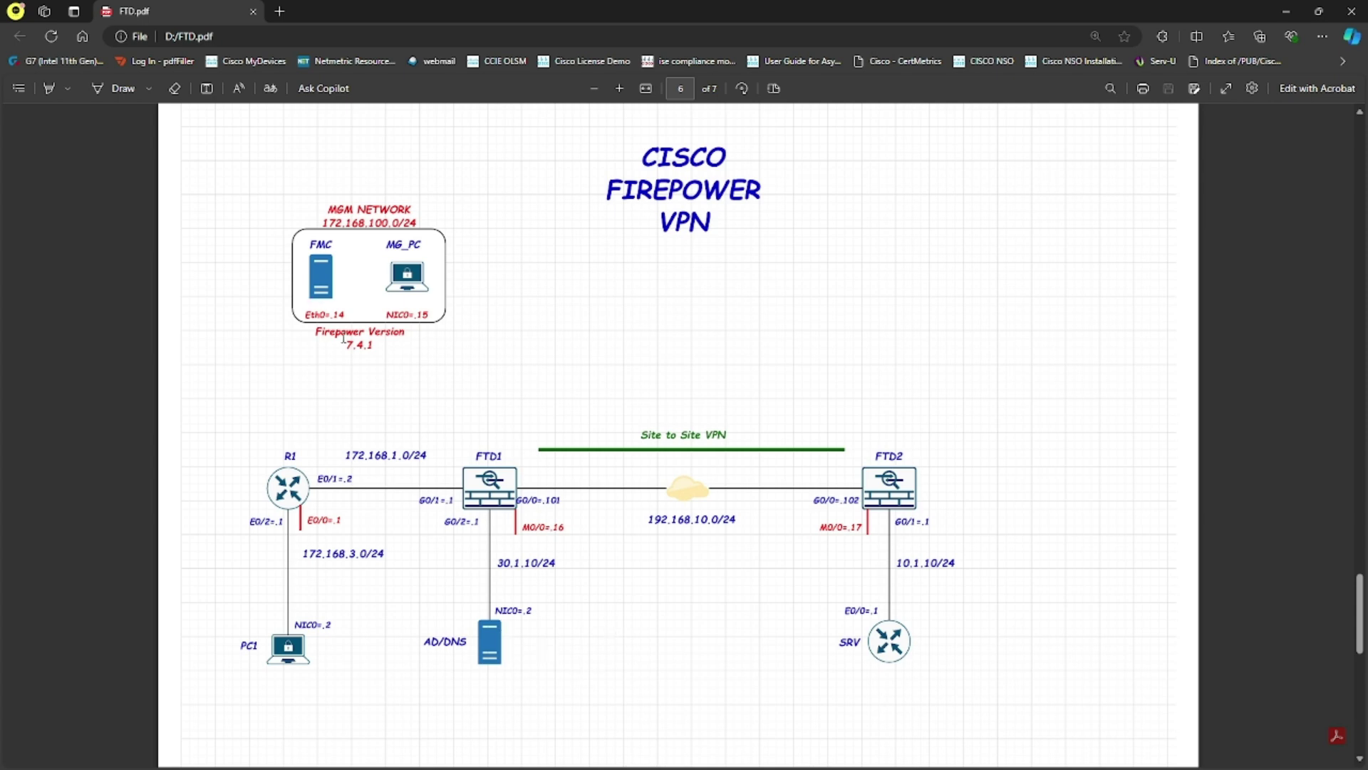
drag(344, 343, 375, 345)
click(467, 378)
Go to Devices > Site To Site and start a new Firepower Threat Defense topology
click(1287, 12)
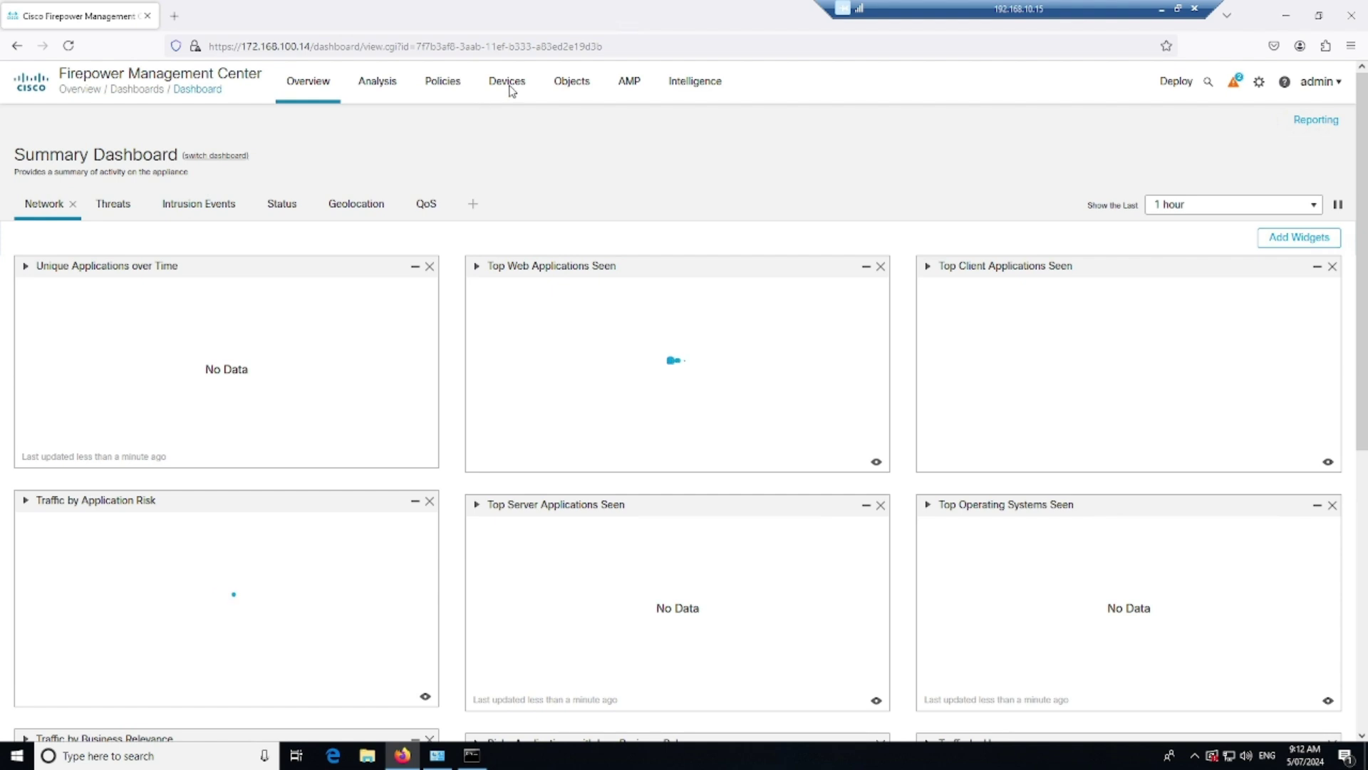
mouse_move(506, 84)
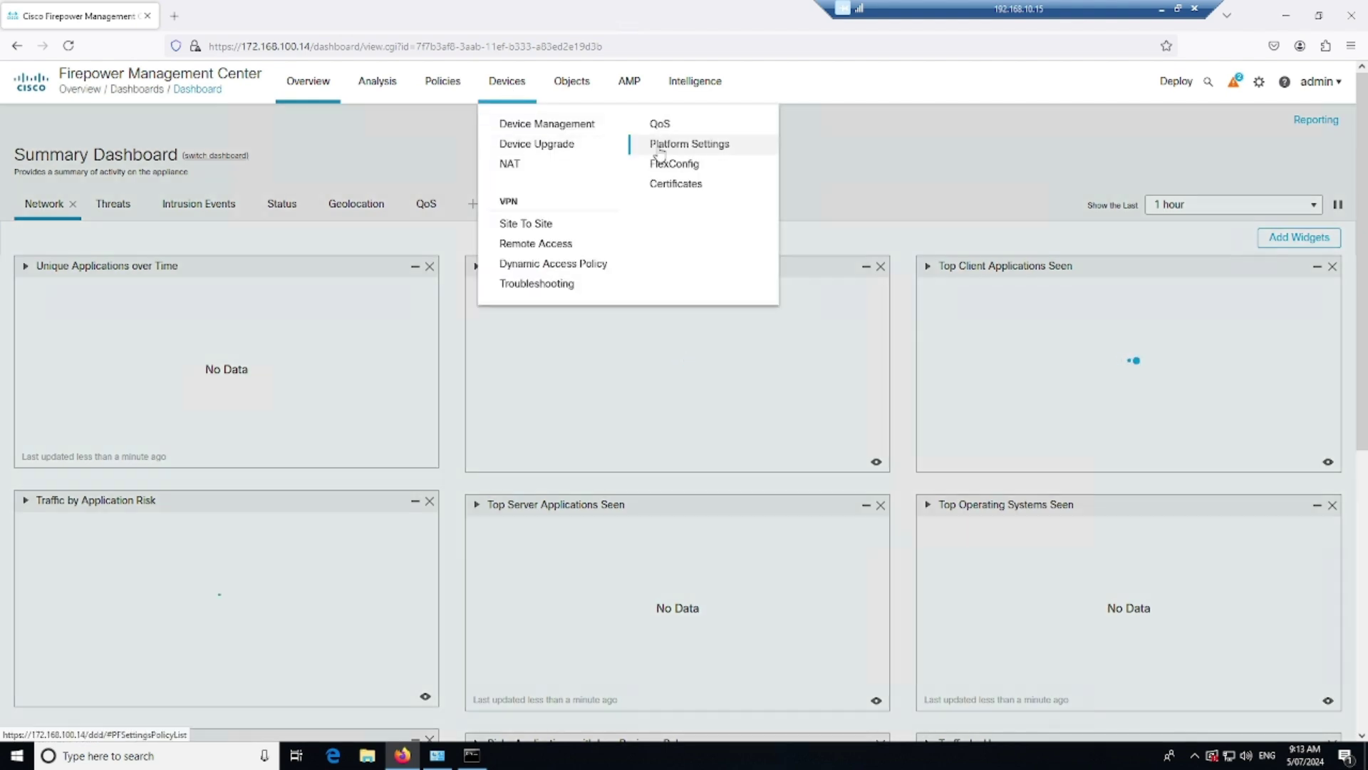
click(526, 223)
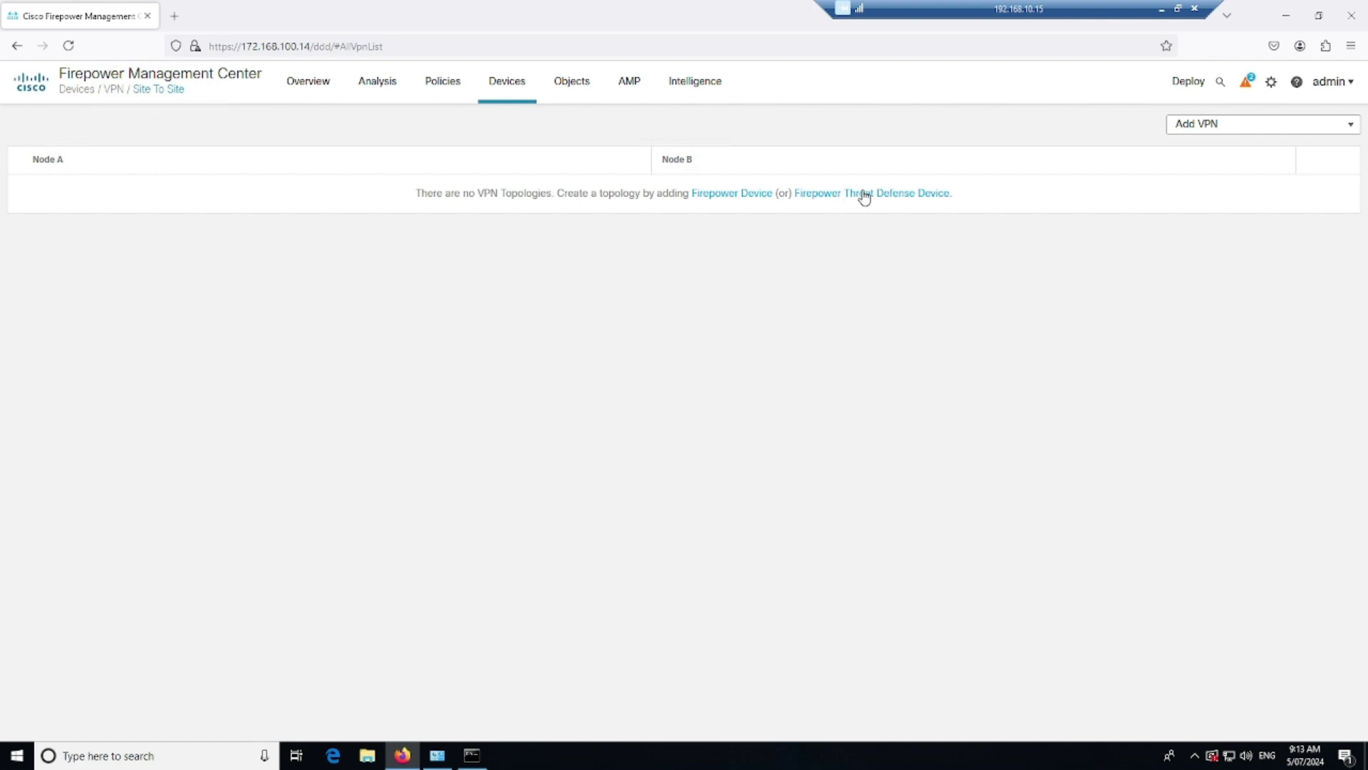
click(866, 195)
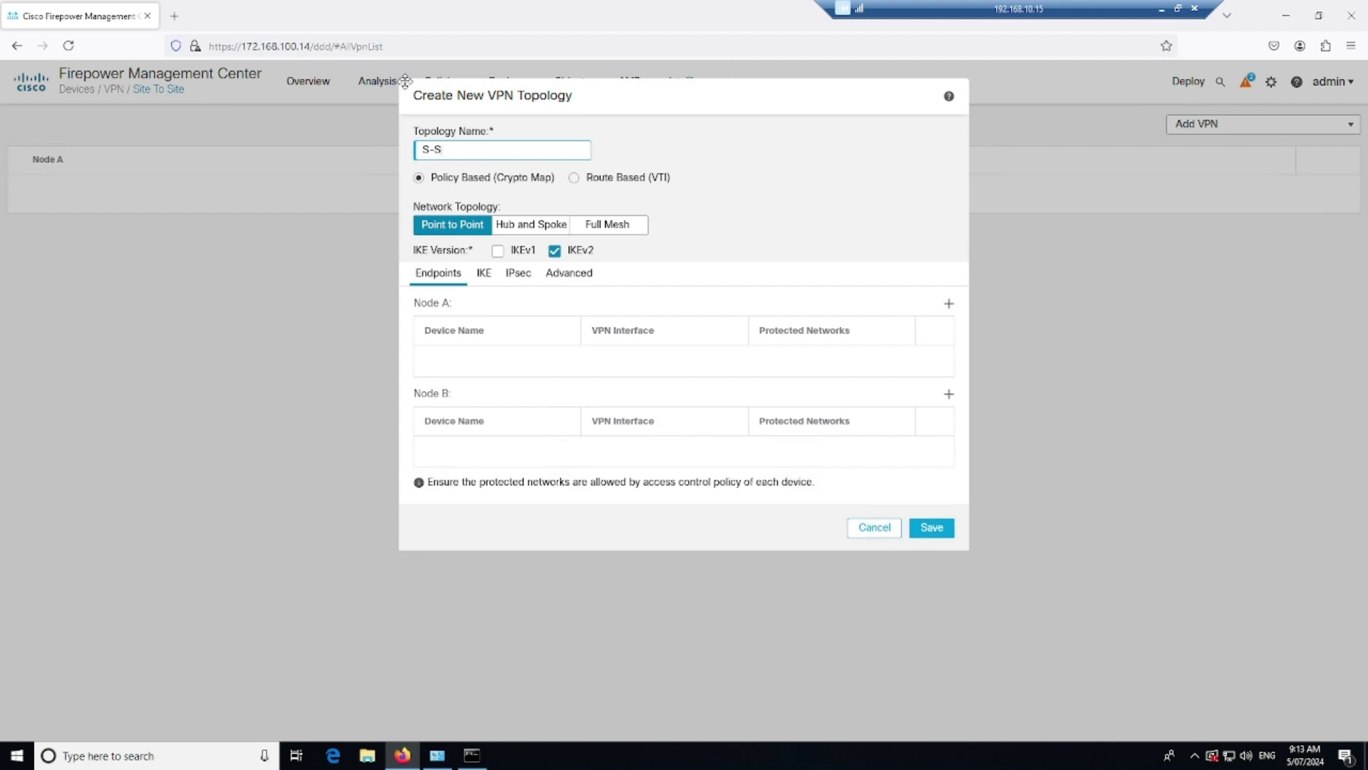
Add Node A endpoint FTD1 on its Outside interface with protected network FTD1_IN
click(949, 303)
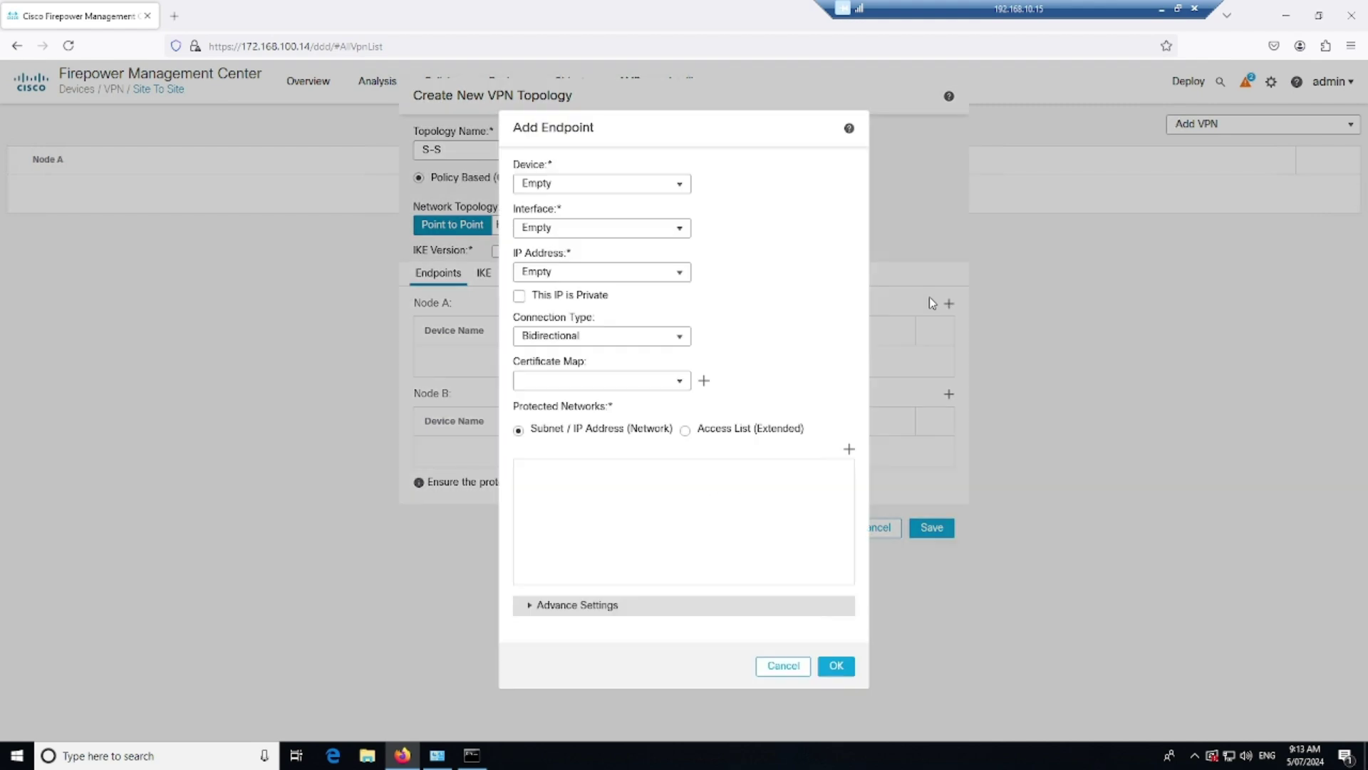
click(670, 180)
click(627, 201)
click(679, 229)
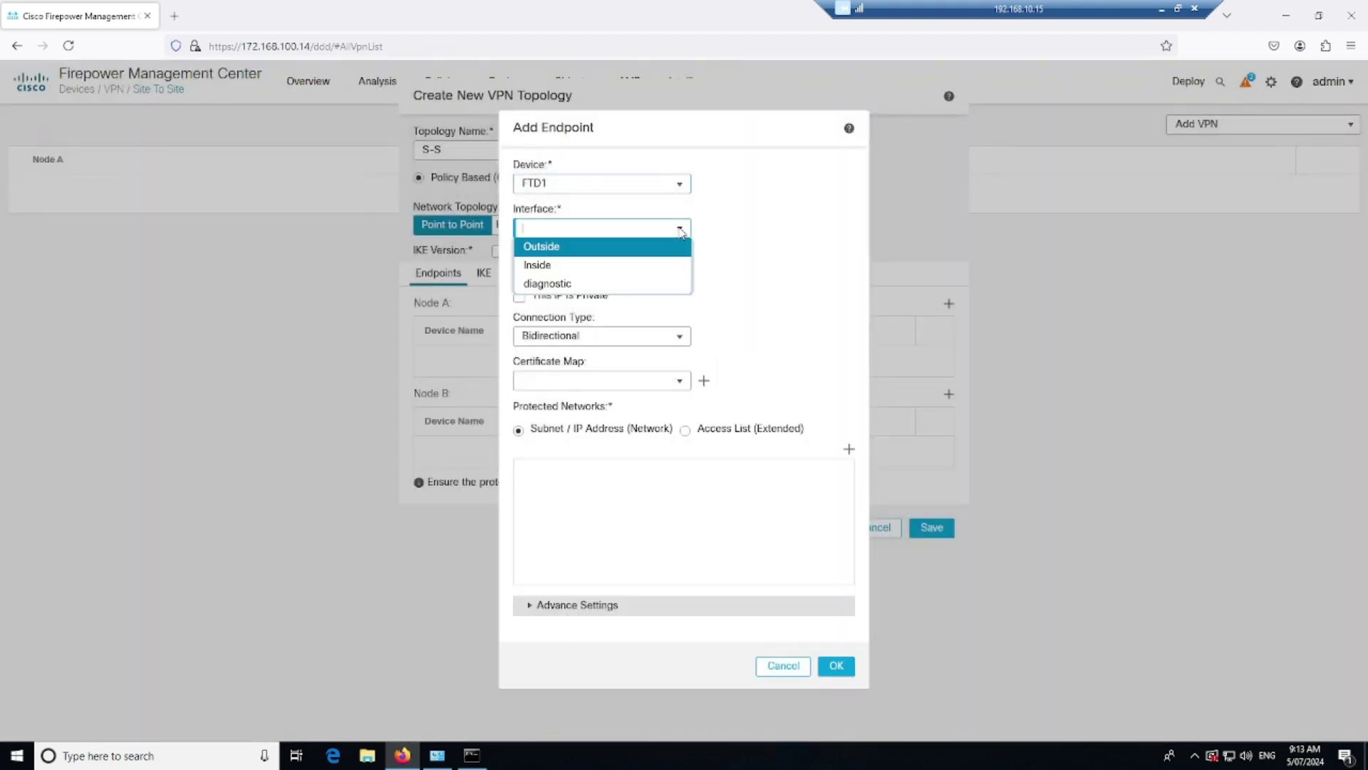
click(619, 246)
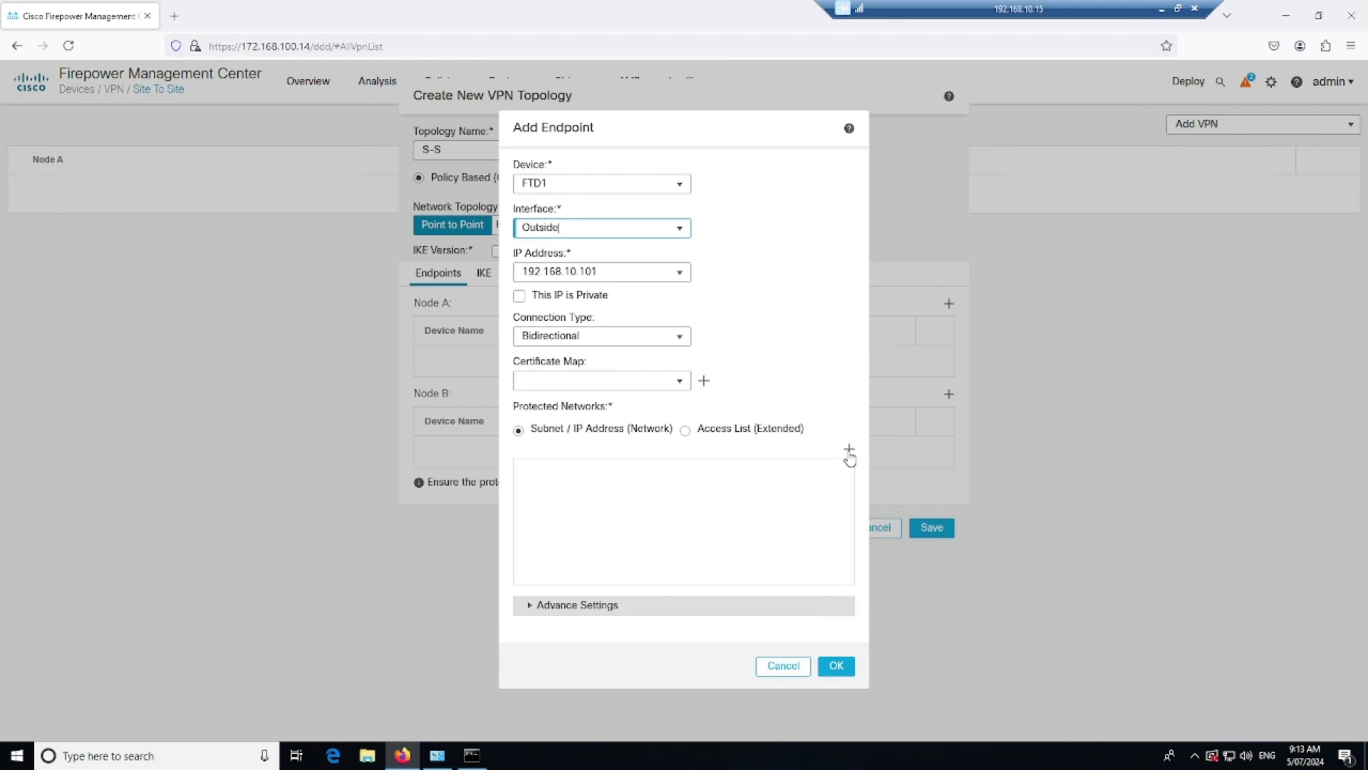
click(849, 449)
click(560, 421)
click(683, 352)
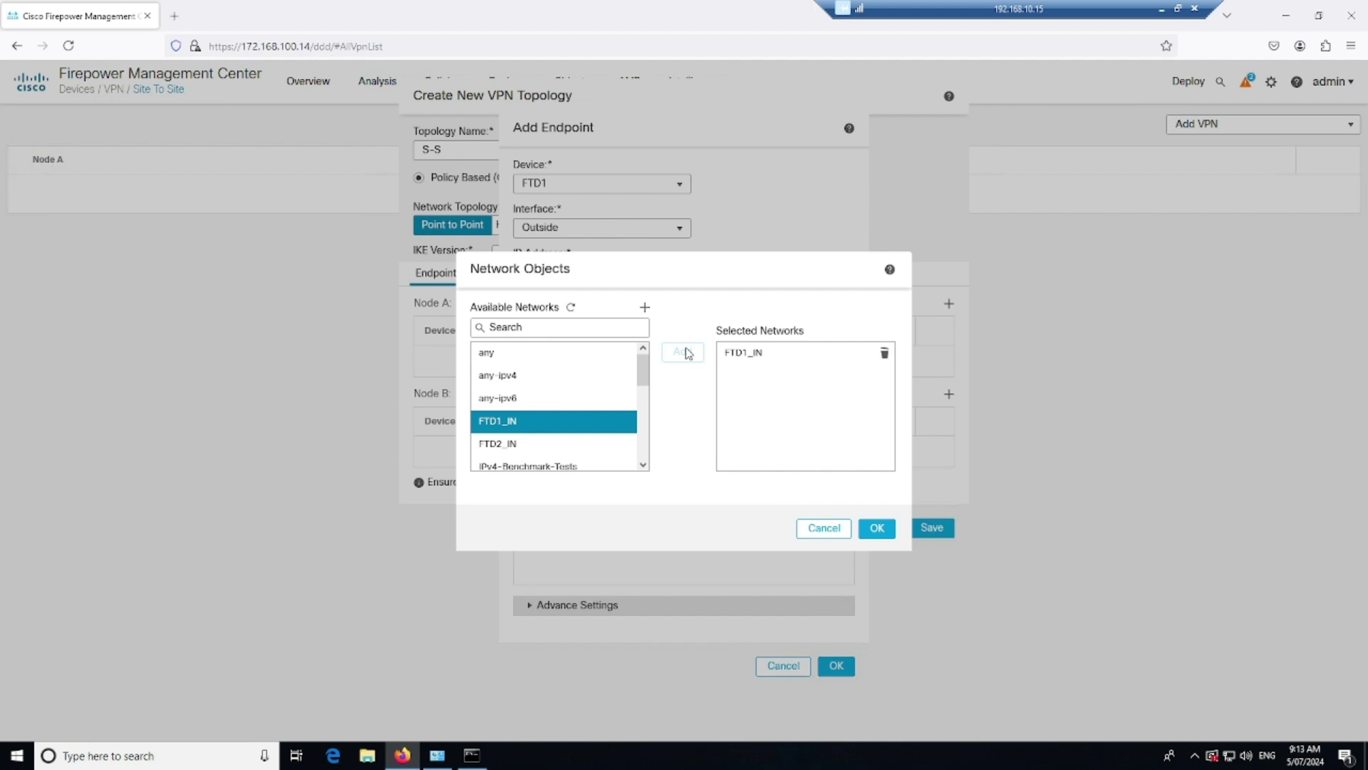
click(877, 528)
click(531, 605)
click(530, 606)
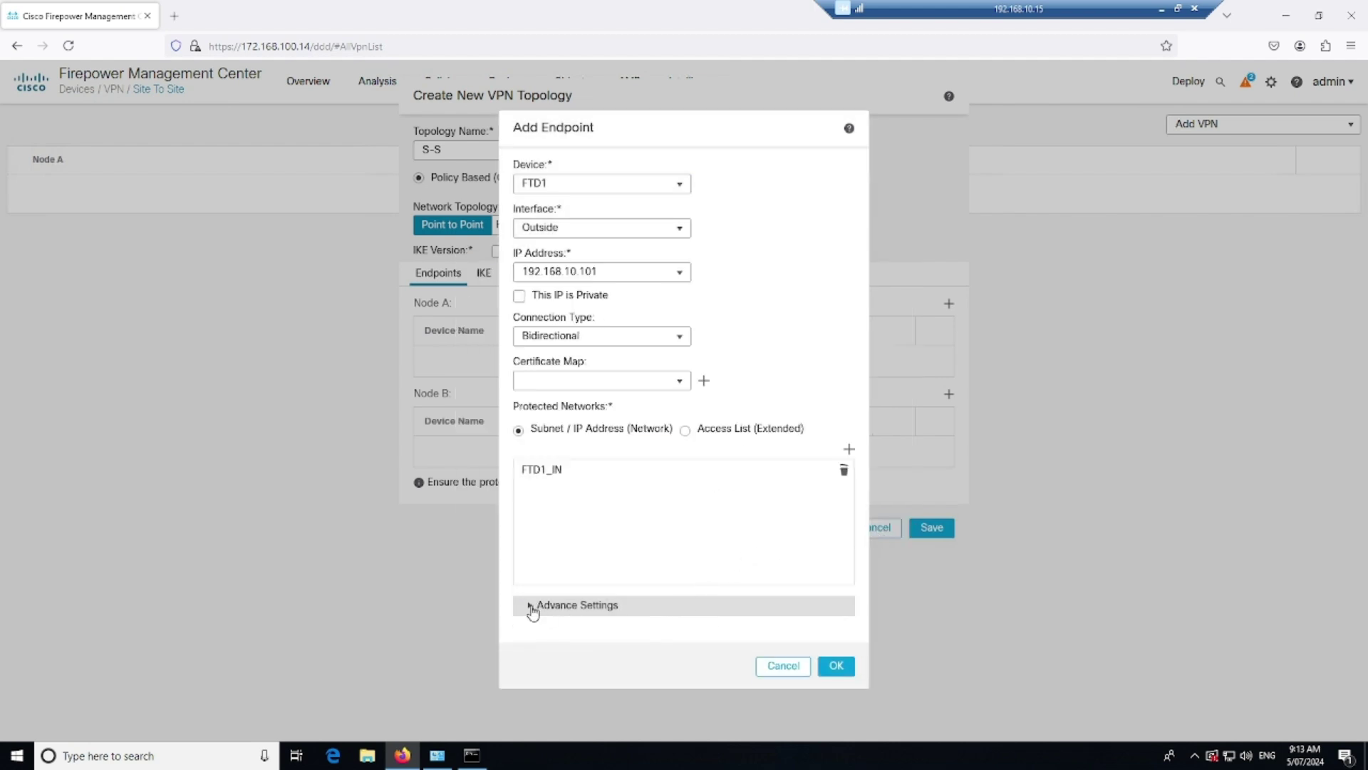
click(838, 666)
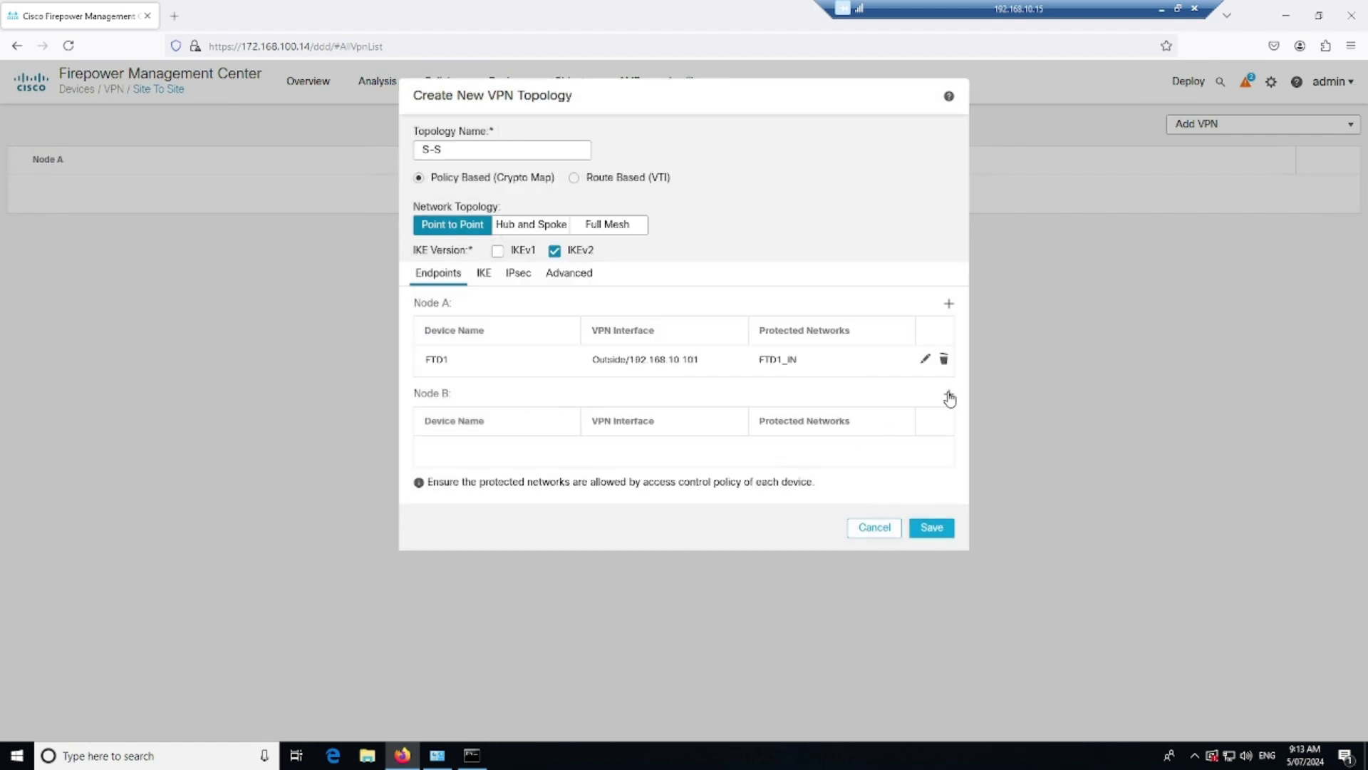
Add Node B endpoint FTD2 on its Outside interface with protected network FTD2_IN
click(949, 394)
click(681, 184)
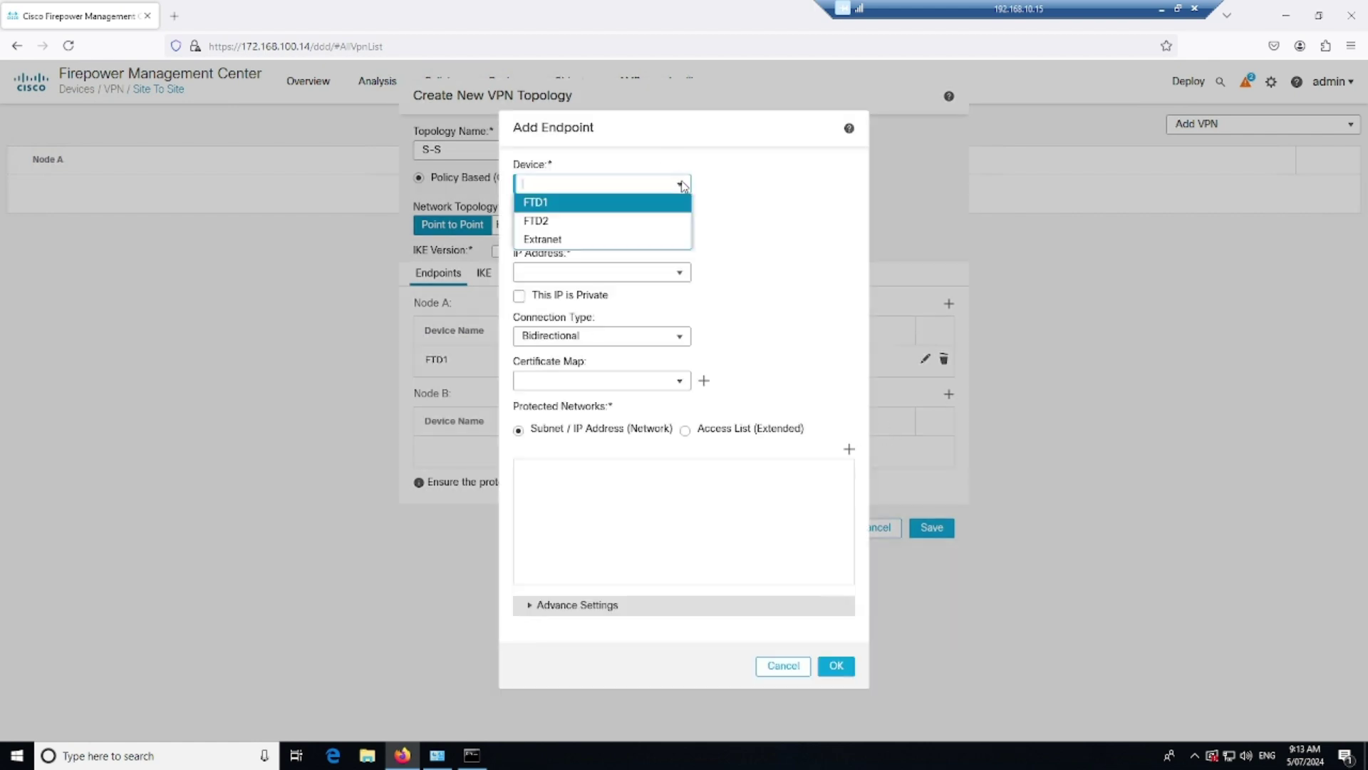
click(589, 222)
click(681, 229)
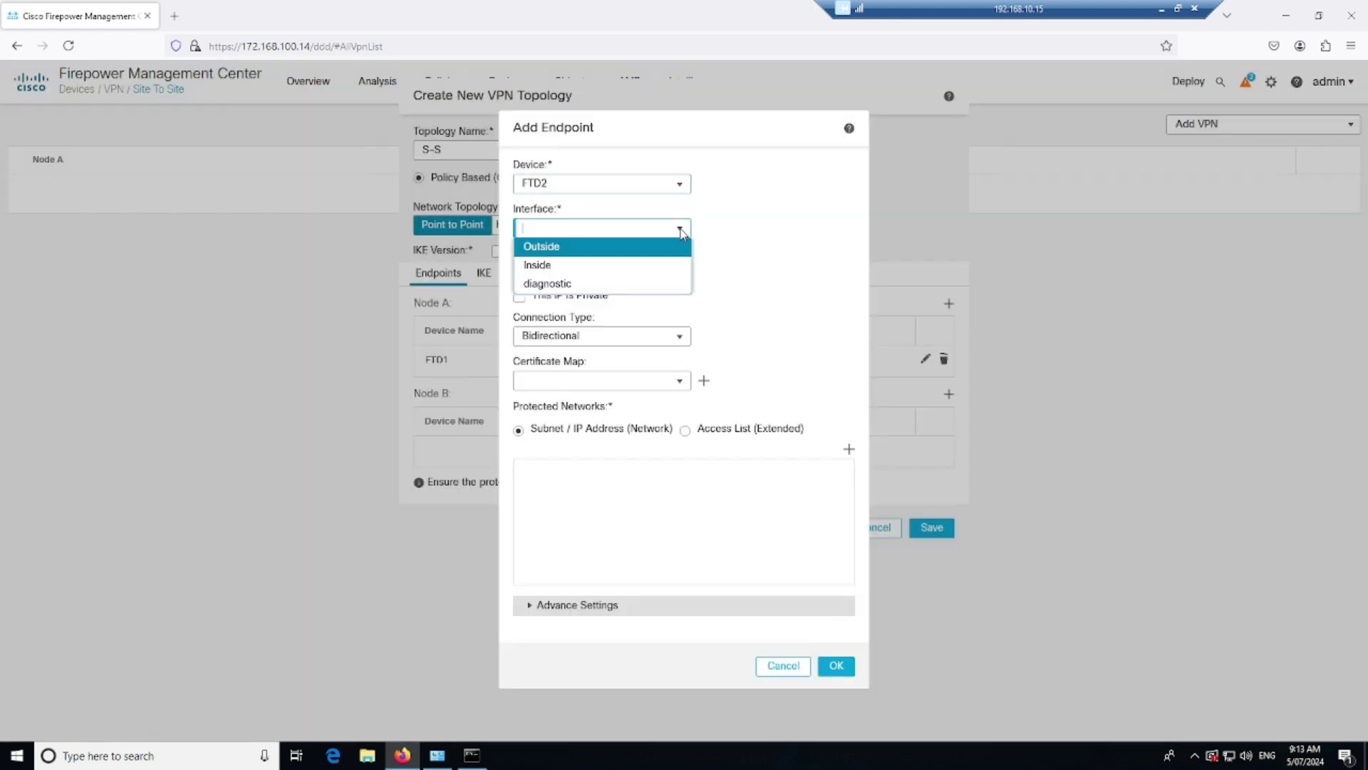
click(629, 248)
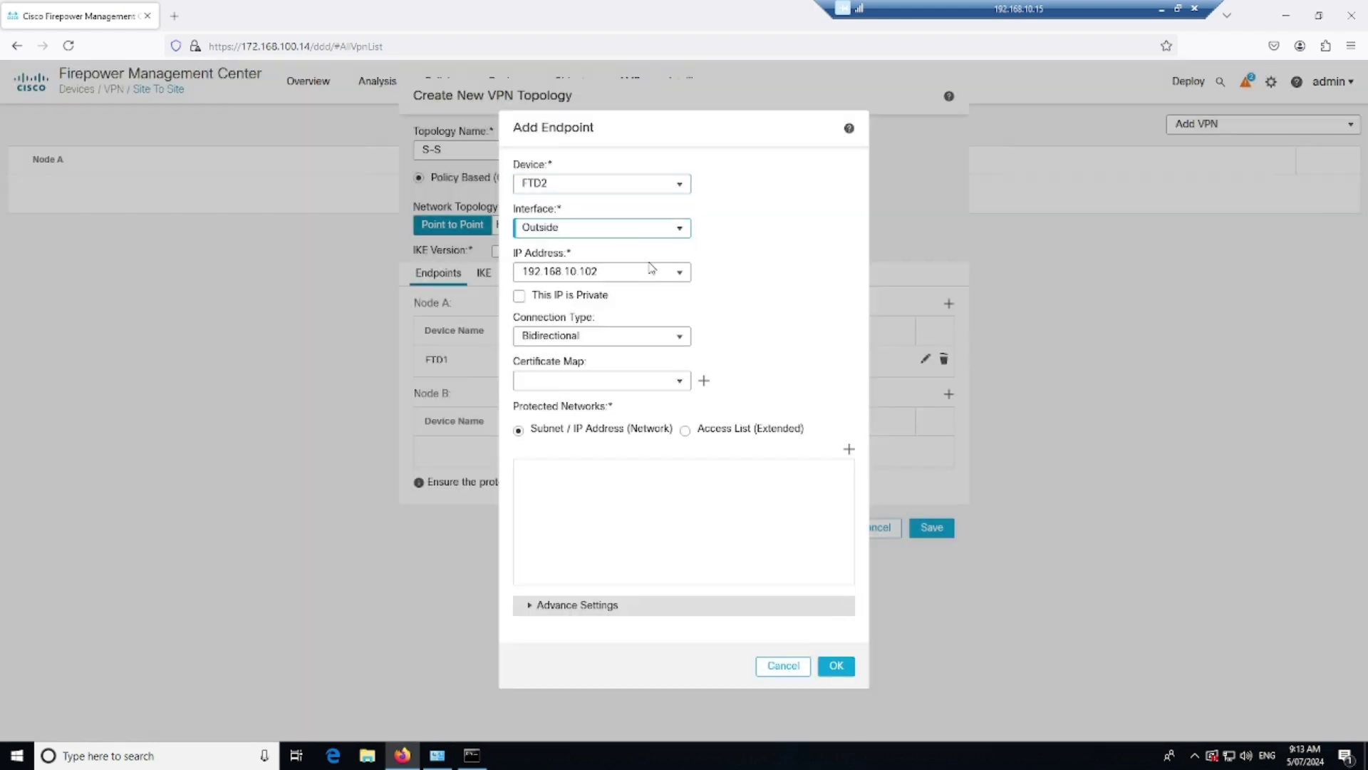
click(849, 449)
click(548, 387)
click(525, 421)
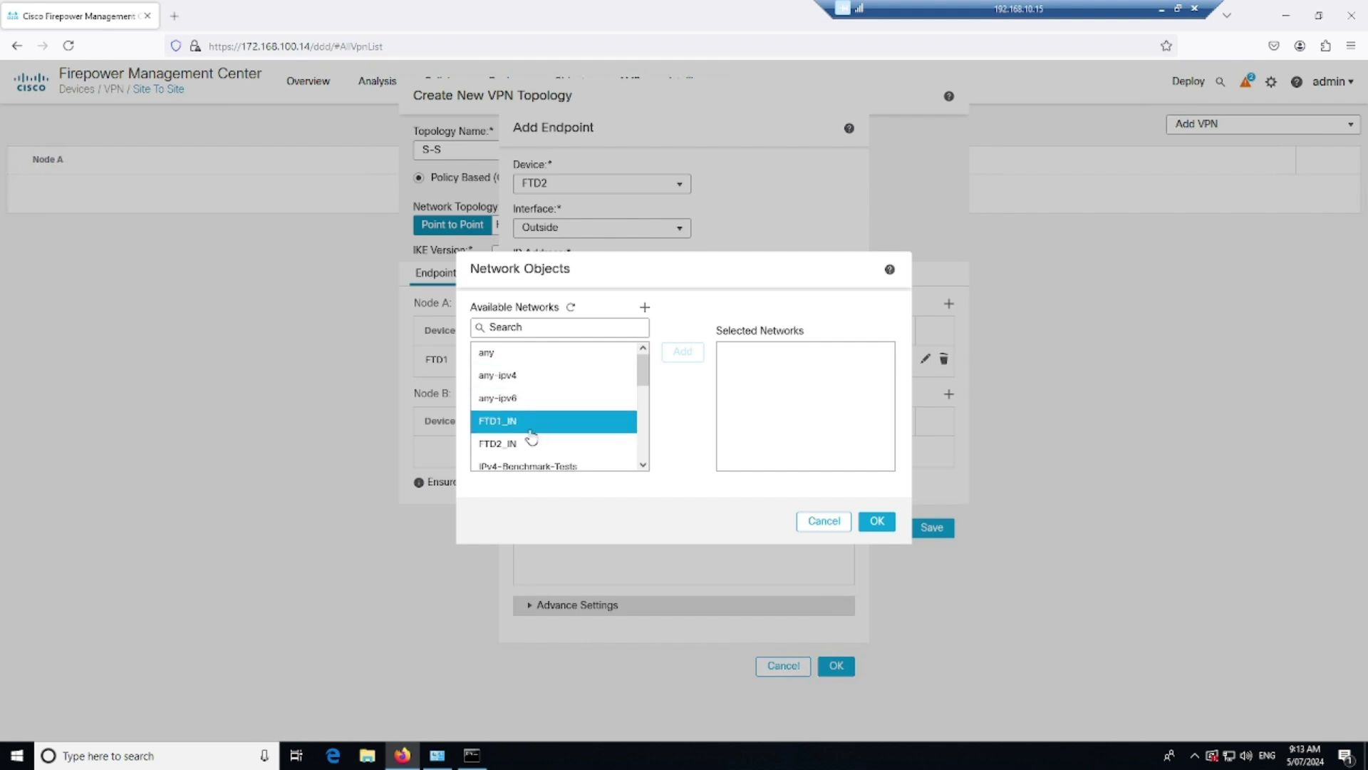
click(541, 442)
click(686, 353)
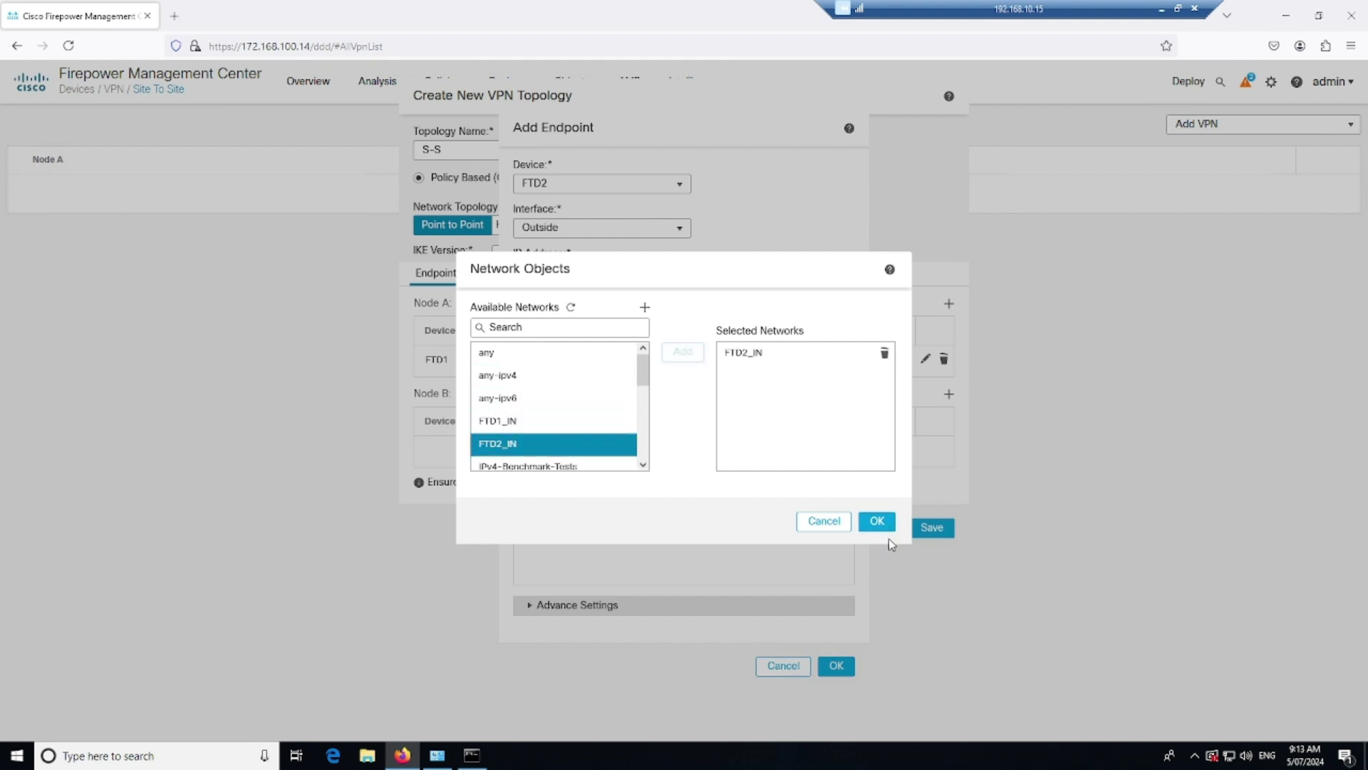
click(877, 521)
click(835, 670)
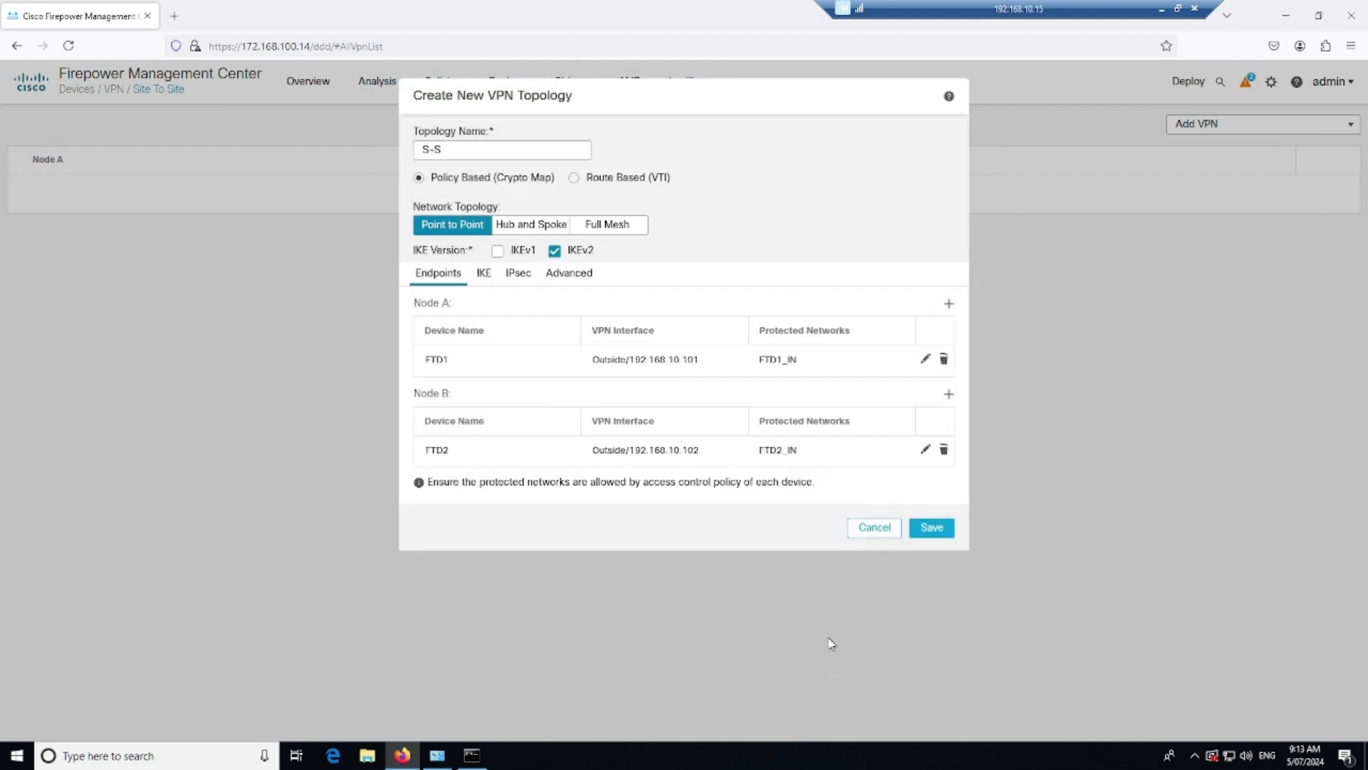
Review the IKE, IPsec and Advanced tabs, then save the S-S topology
click(487, 275)
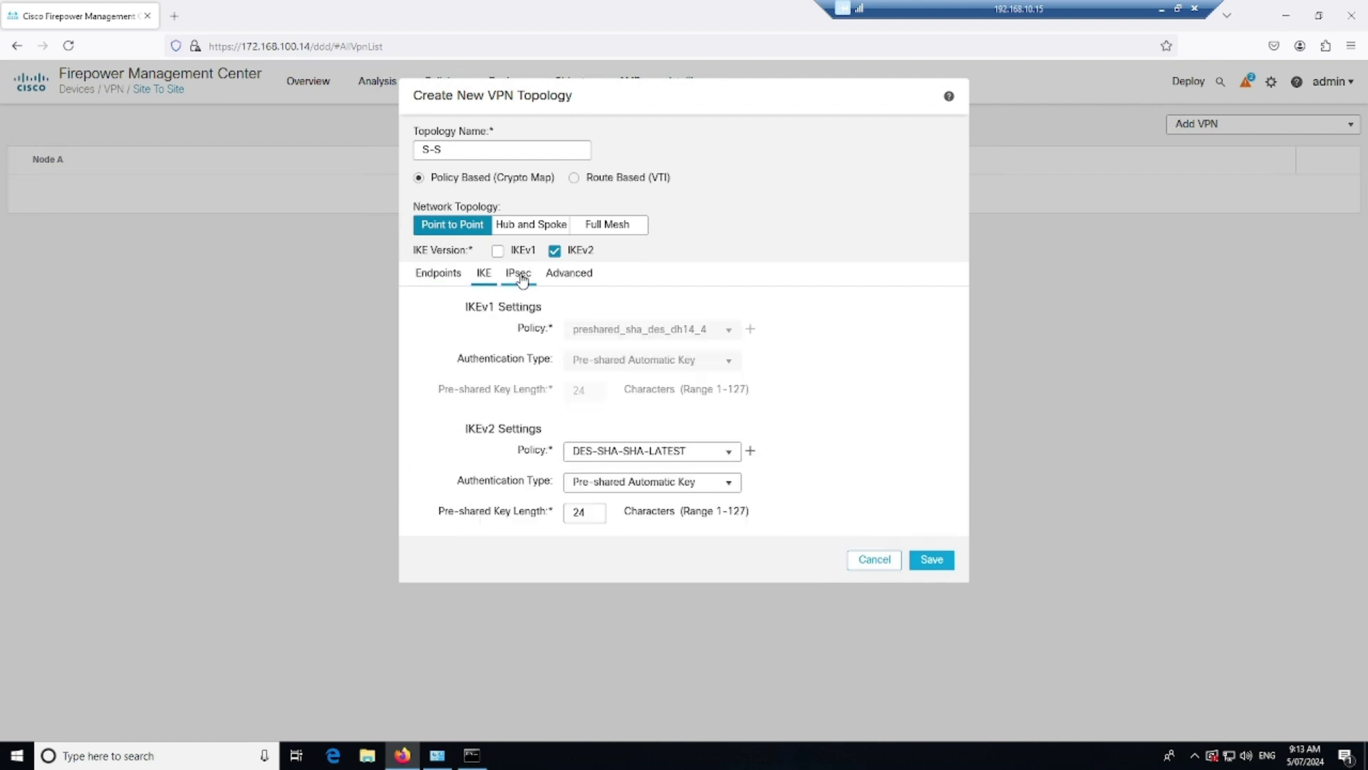
click(518, 275)
click(560, 278)
click(443, 356)
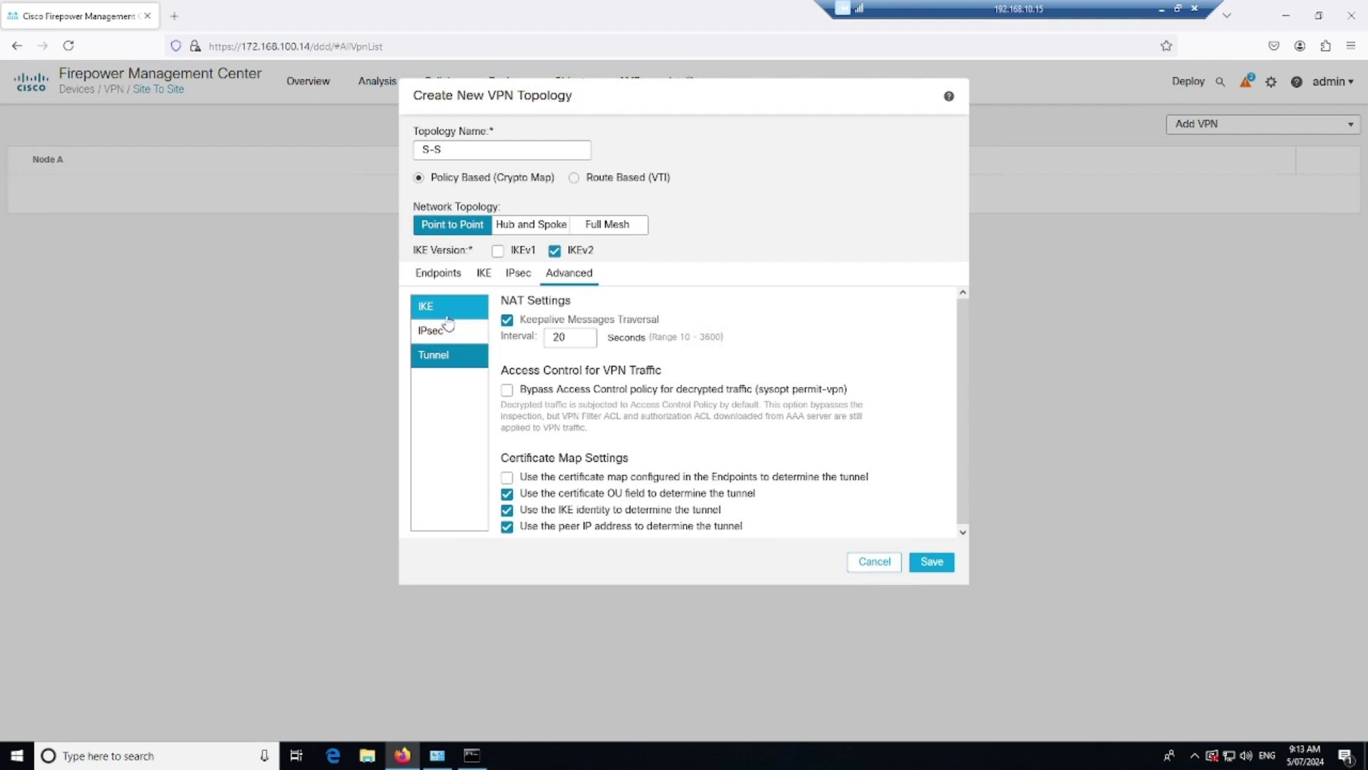
click(449, 307)
click(438, 274)
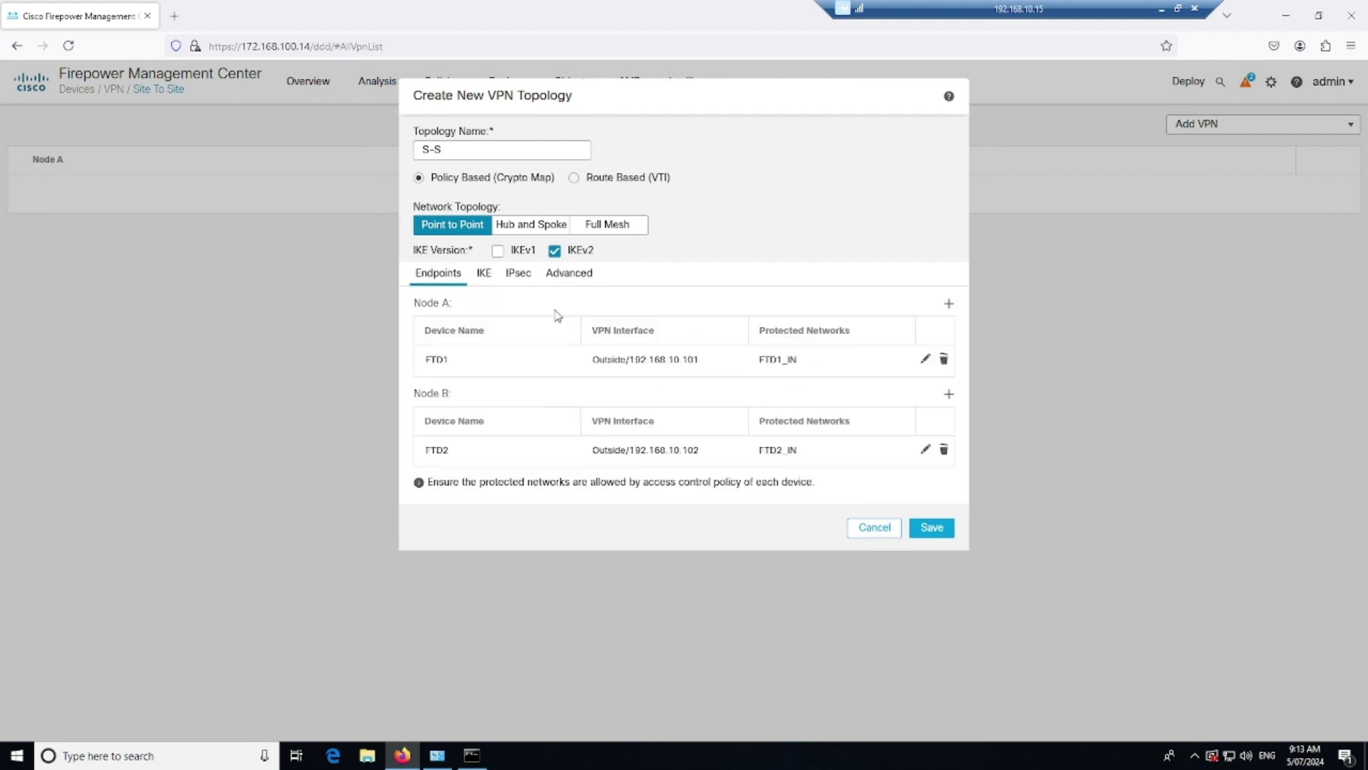
click(569, 275)
click(438, 355)
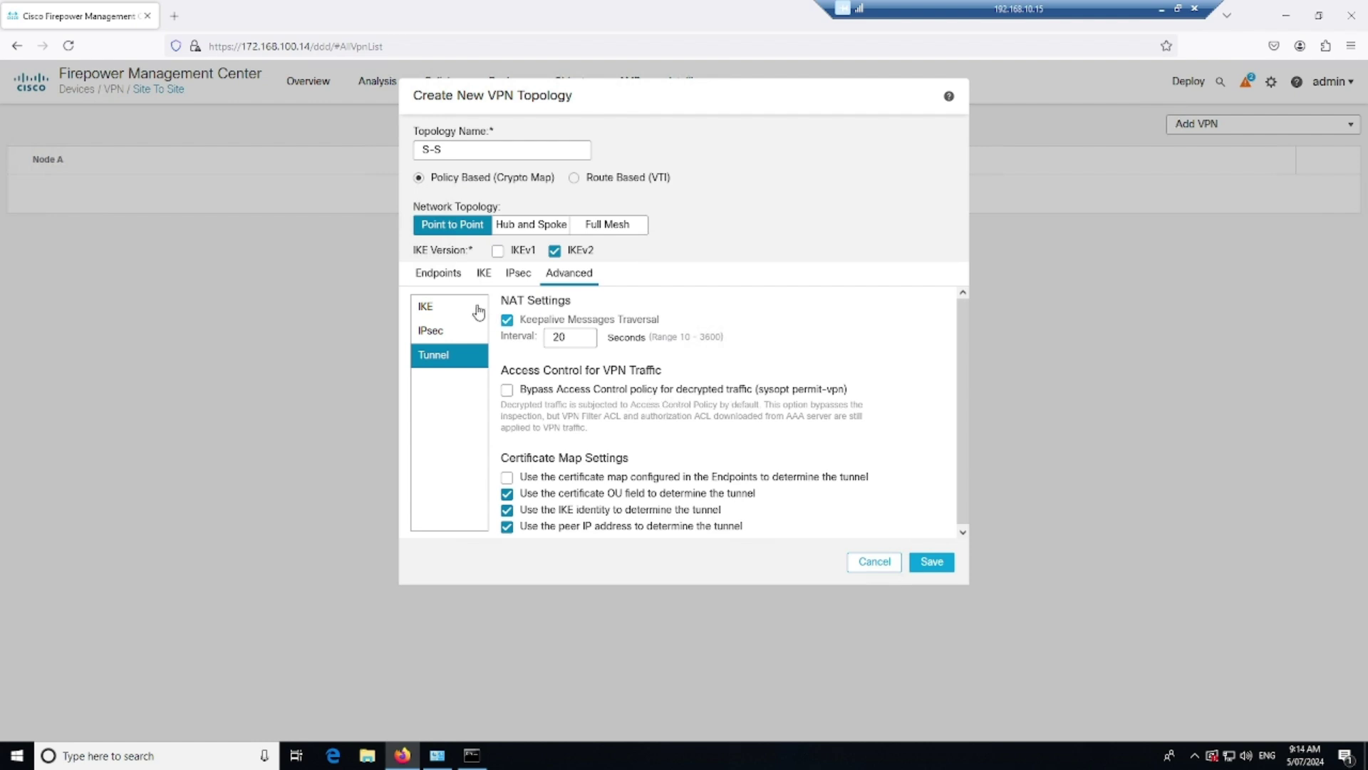
click(440, 275)
click(926, 529)
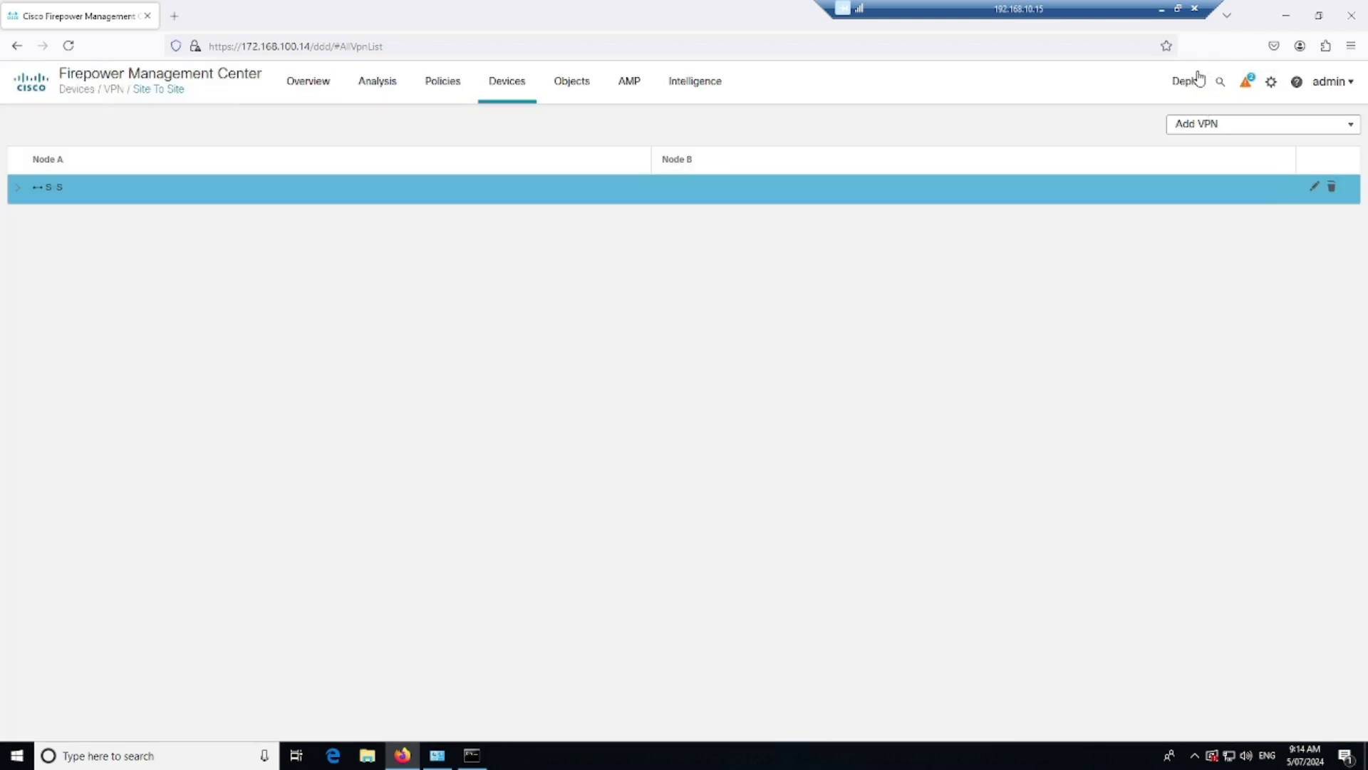
From the Deployment page, select FTD1 and FTD2, expand their pending changes, and confirm deployment
click(1190, 84)
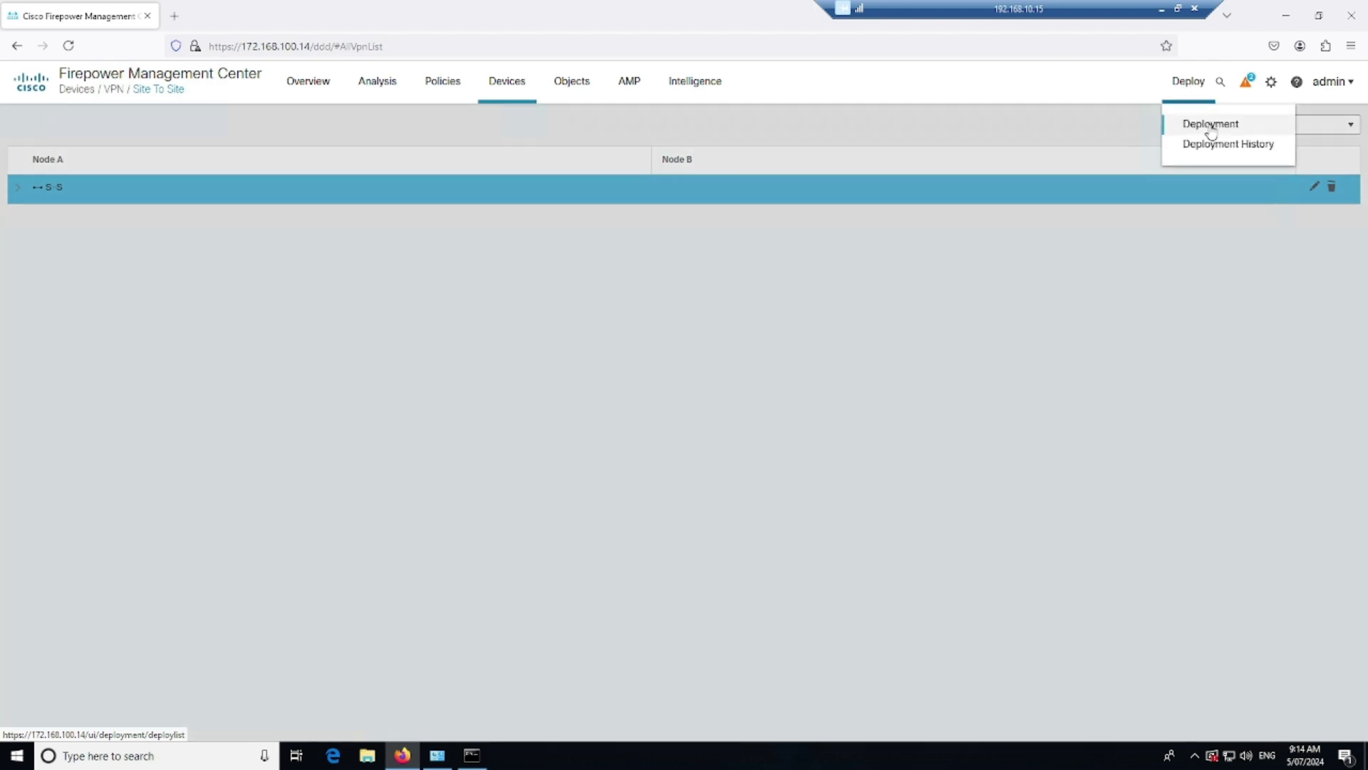
click(1206, 125)
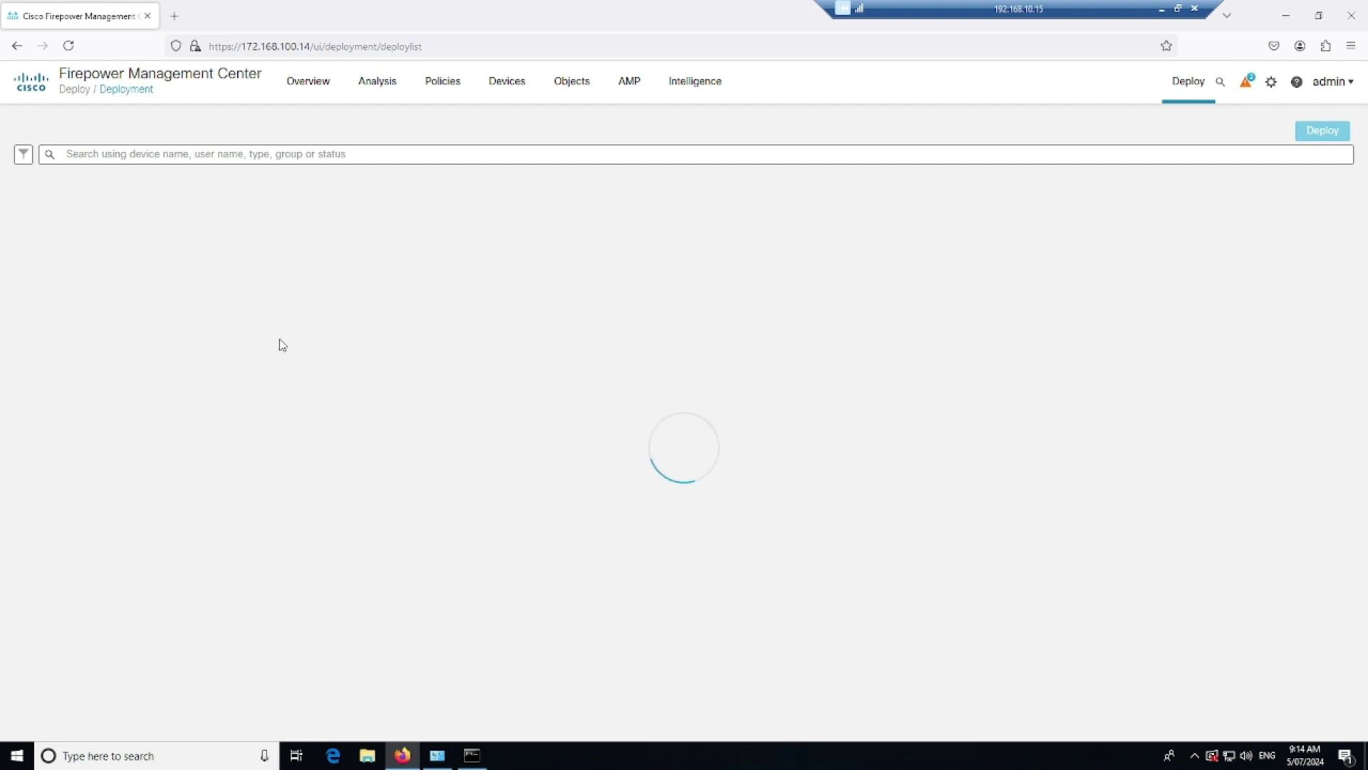
click(52, 179)
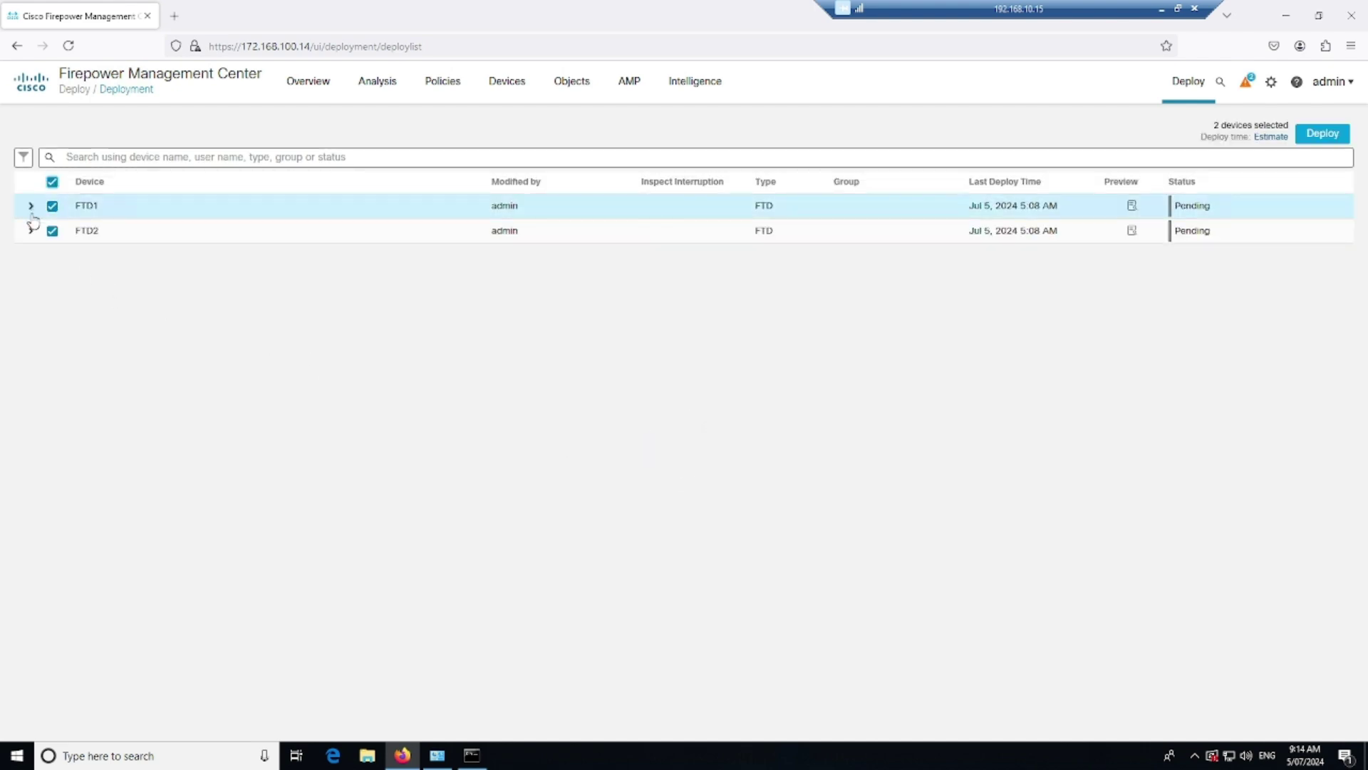
click(31, 203)
click(31, 317)
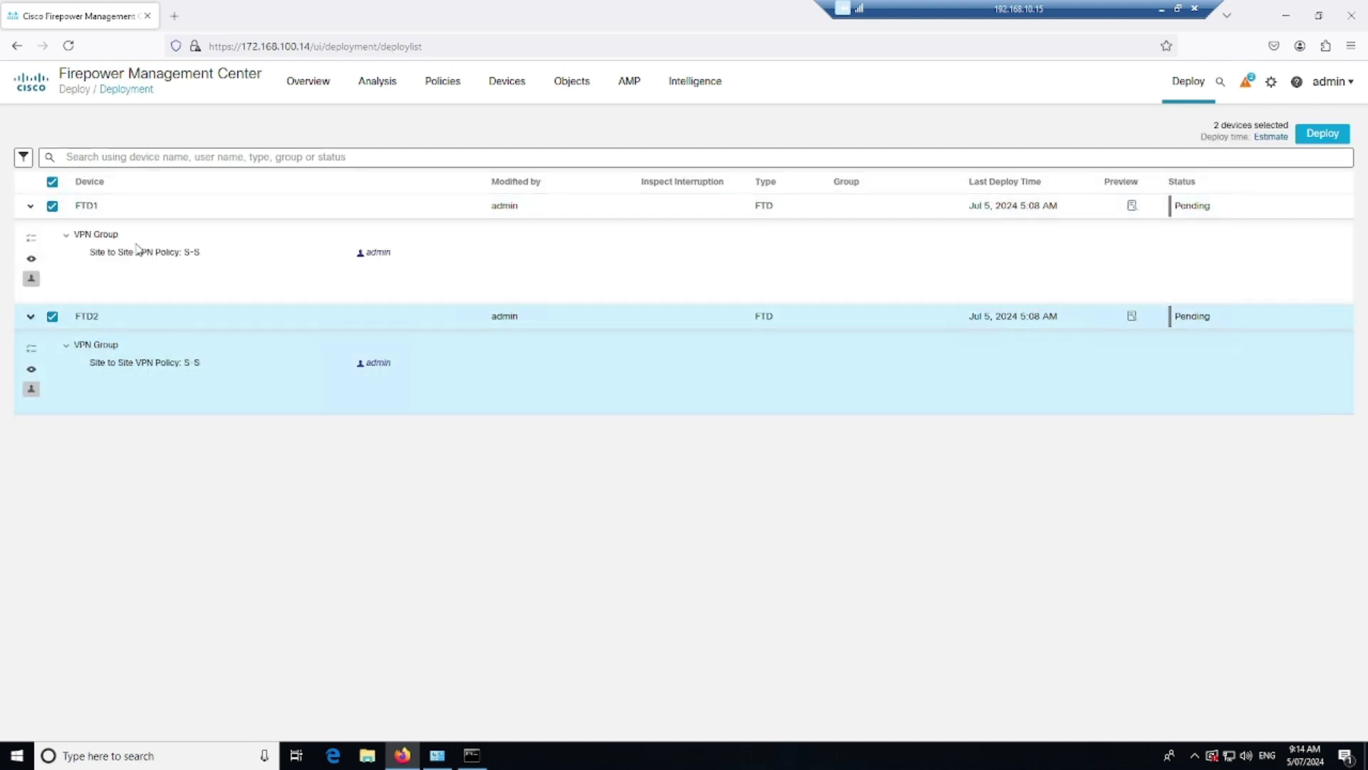
click(1322, 133)
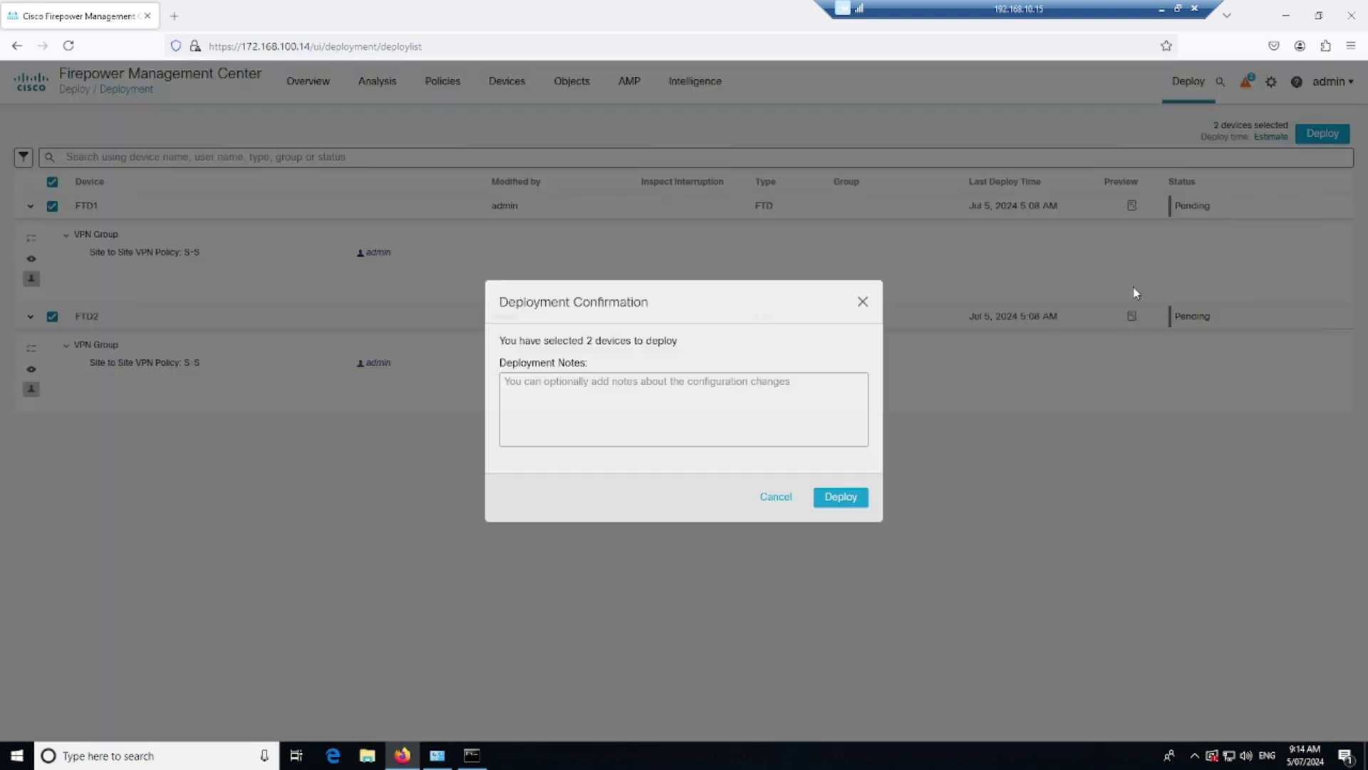
click(845, 502)
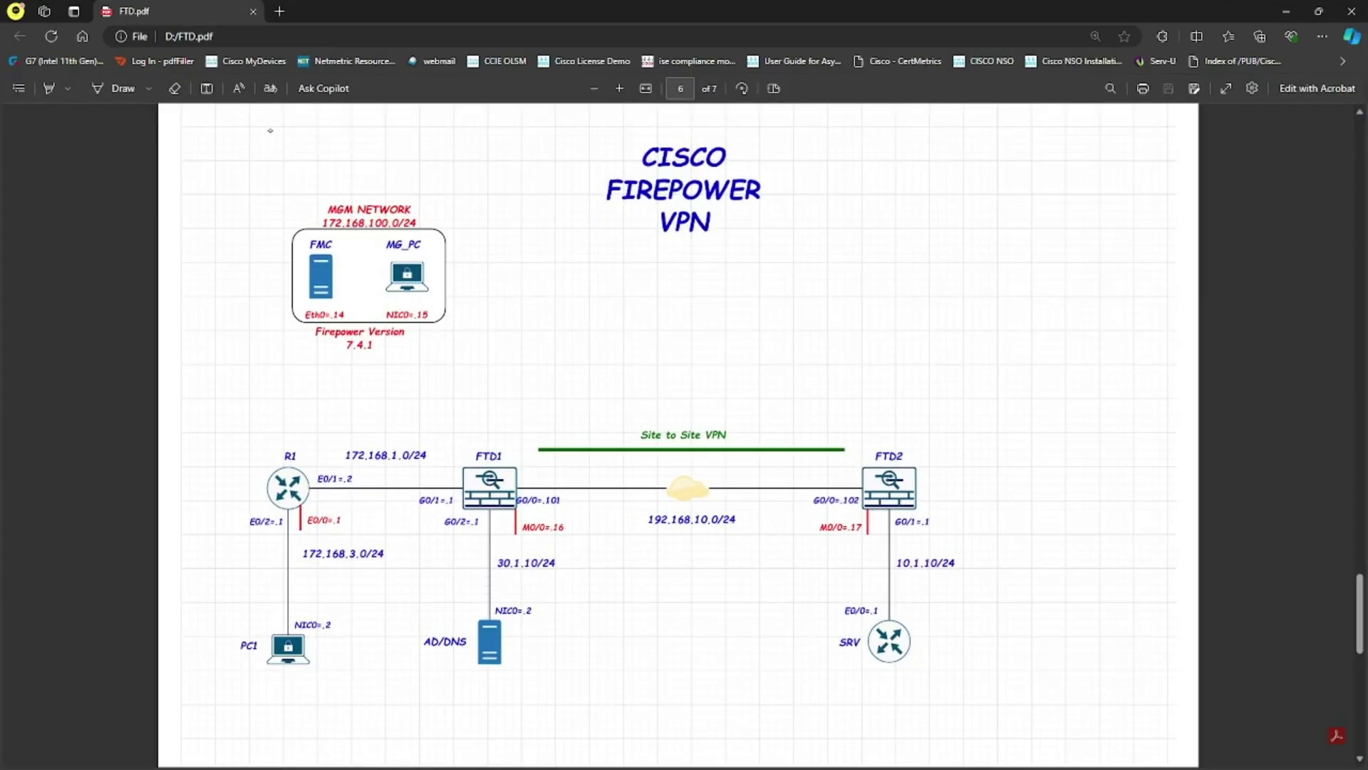
Set red freehand ink, then check FTD1 and write 10.1.1.0/29 above it
click(123, 89)
click(149, 88)
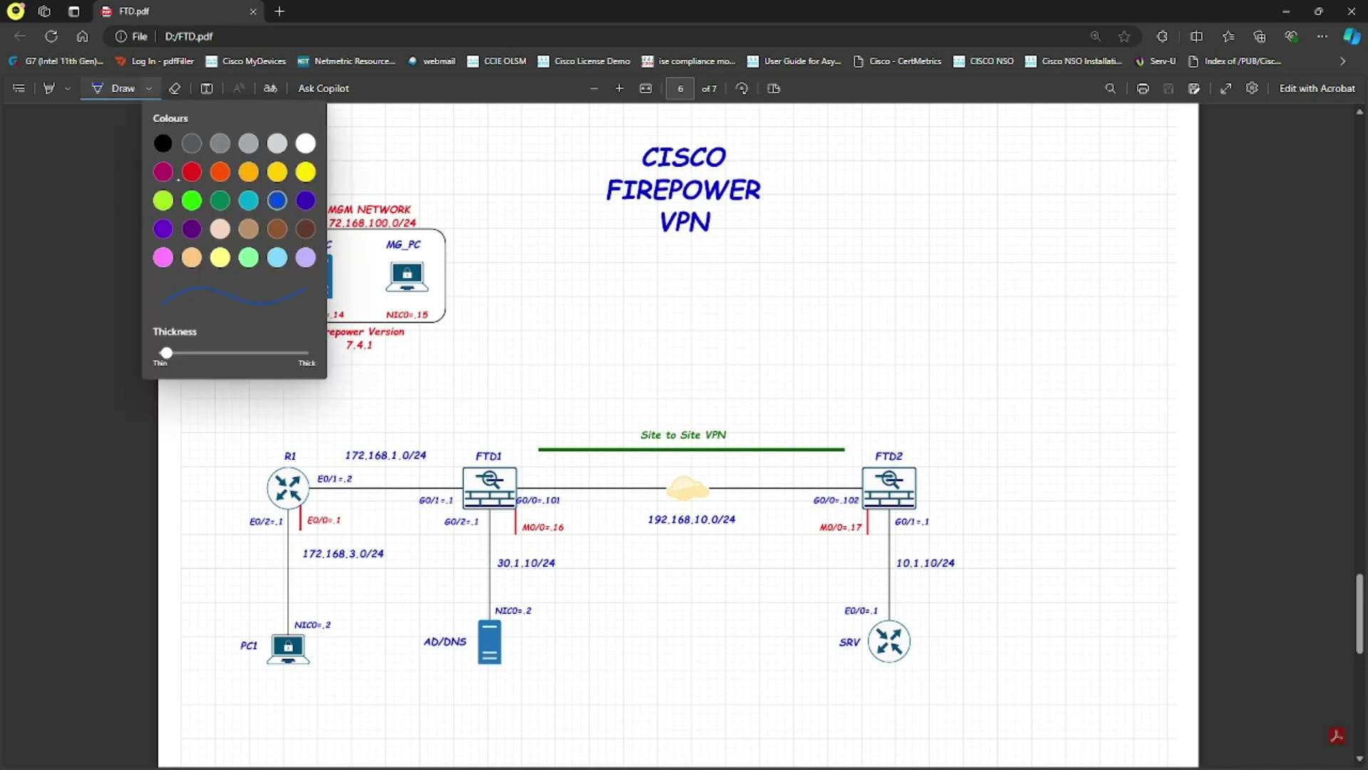
click(504, 425)
mouse_move(496, 416)
mouse_down()
mouse_move(506, 434)
mouse_move(517, 412)
mouse_move(480, 397)
mouse_move(535, 377)
mouse_up()
mouse_move(547, 365)
mouse_down()
mouse_move(542, 386)
mouse_move(570, 378)
mouse_up()
drag(437, 390, 448, 389)
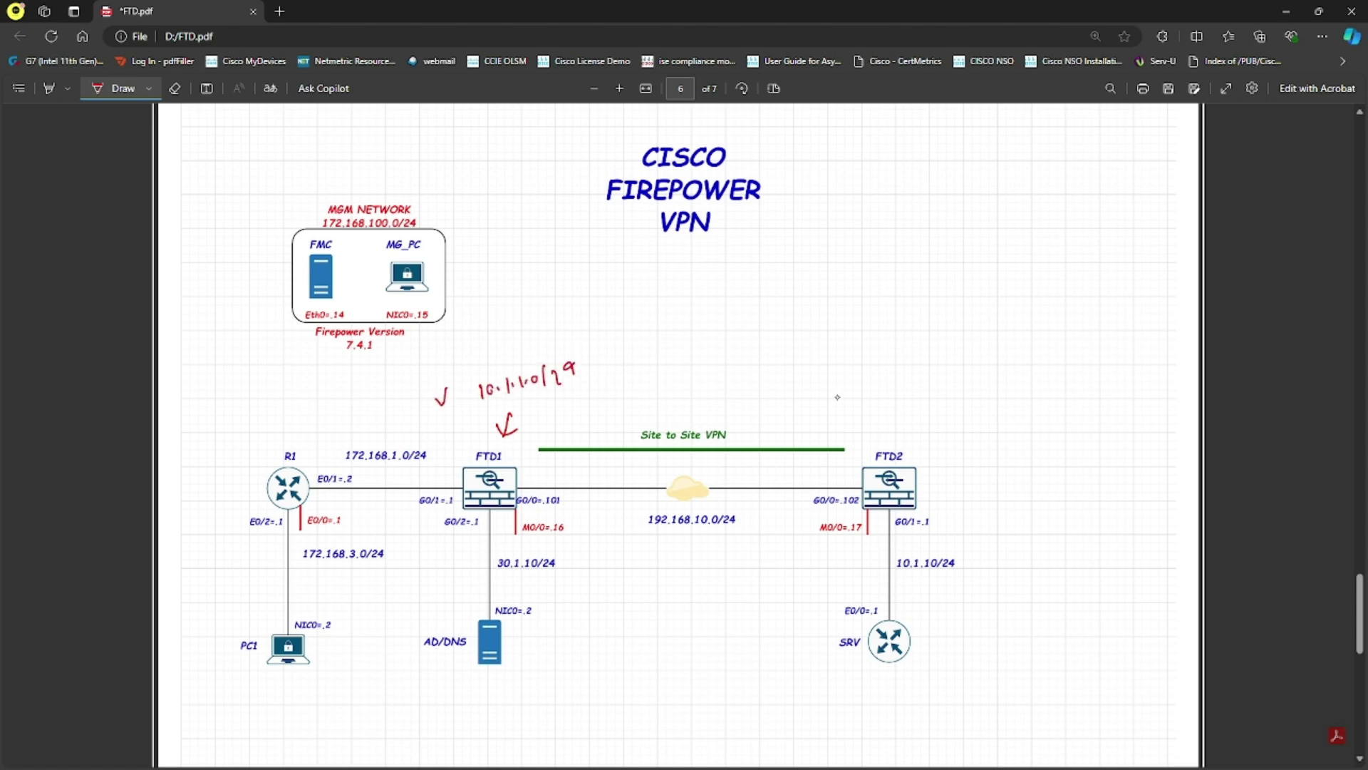
Write and underline 172.168.0.0/16 above FTD2
drag(861, 385, 888, 389)
drag(896, 375, 933, 377)
mouse_move(943, 355)
mouse_down()
mouse_move(948, 373)
mouse_move(1002, 350)
mouse_move(1041, 354)
mouse_up()
click(990, 356)
click(1012, 349)
drag(1056, 332, 1053, 344)
drag(899, 408, 957, 390)
drag(915, 403, 1012, 370)
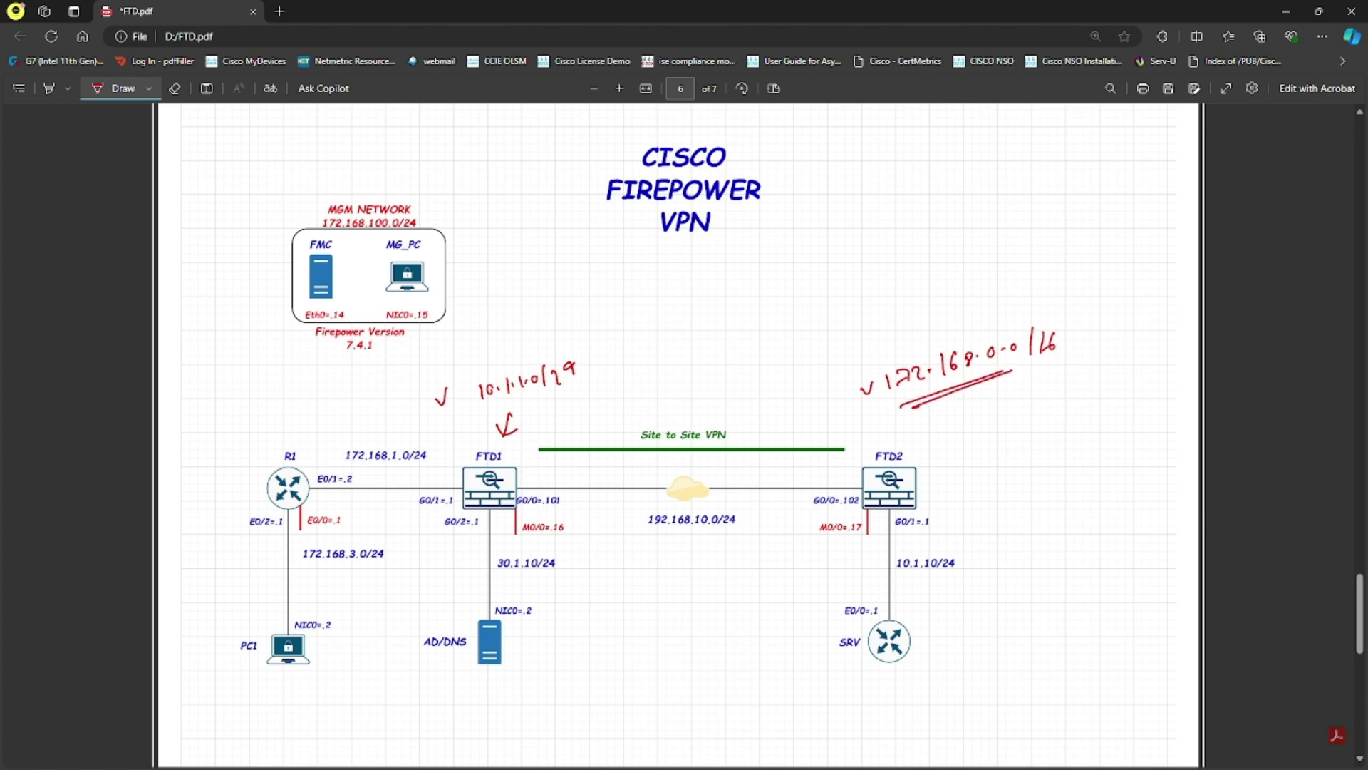
Draw traffic arrows PC1→FTD1→FTD2→SRV and a policy note beside FTD2
mouse_move(288, 637)
mouse_down()
mouse_move(294, 497)
mouse_move(545, 492)
mouse_move(533, 496)
mouse_move(550, 457)
mouse_up()
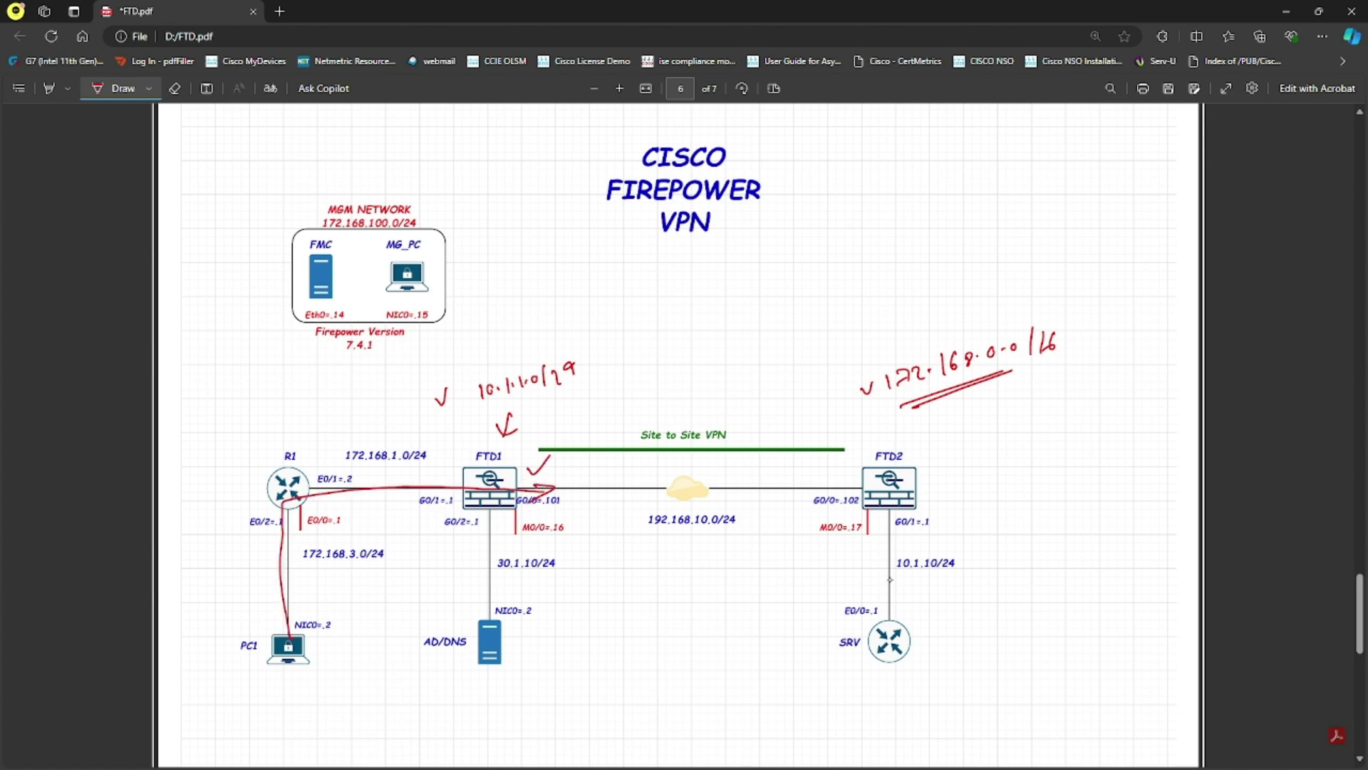
mouse_move(896, 634)
mouse_down()
mouse_move(895, 534)
mouse_move(784, 499)
mouse_move(768, 476)
mouse_move(786, 453)
mouse_up()
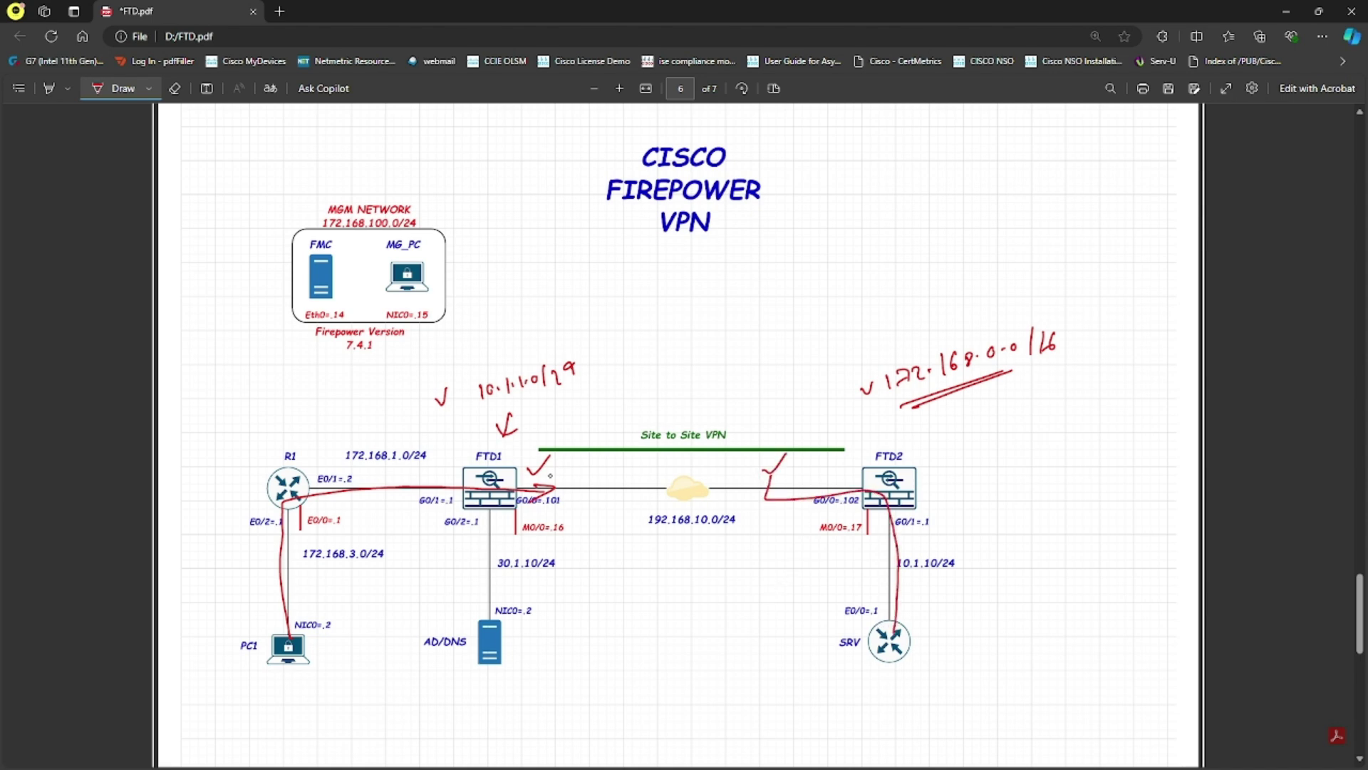
mouse_move(536, 488)
mouse_down()
mouse_move(836, 472)
mouse_move(825, 479)
mouse_move(902, 502)
mouse_move(906, 551)
mouse_move(924, 525)
mouse_up()
mouse_move(931, 542)
mouse_down()
mouse_move(946, 524)
mouse_move(955, 539)
mouse_up()
mouse_move(912, 473)
mouse_down()
mouse_move(980, 447)
mouse_move(1005, 456)
mouse_move(1070, 421)
mouse_move(1131, 416)
mouse_up()
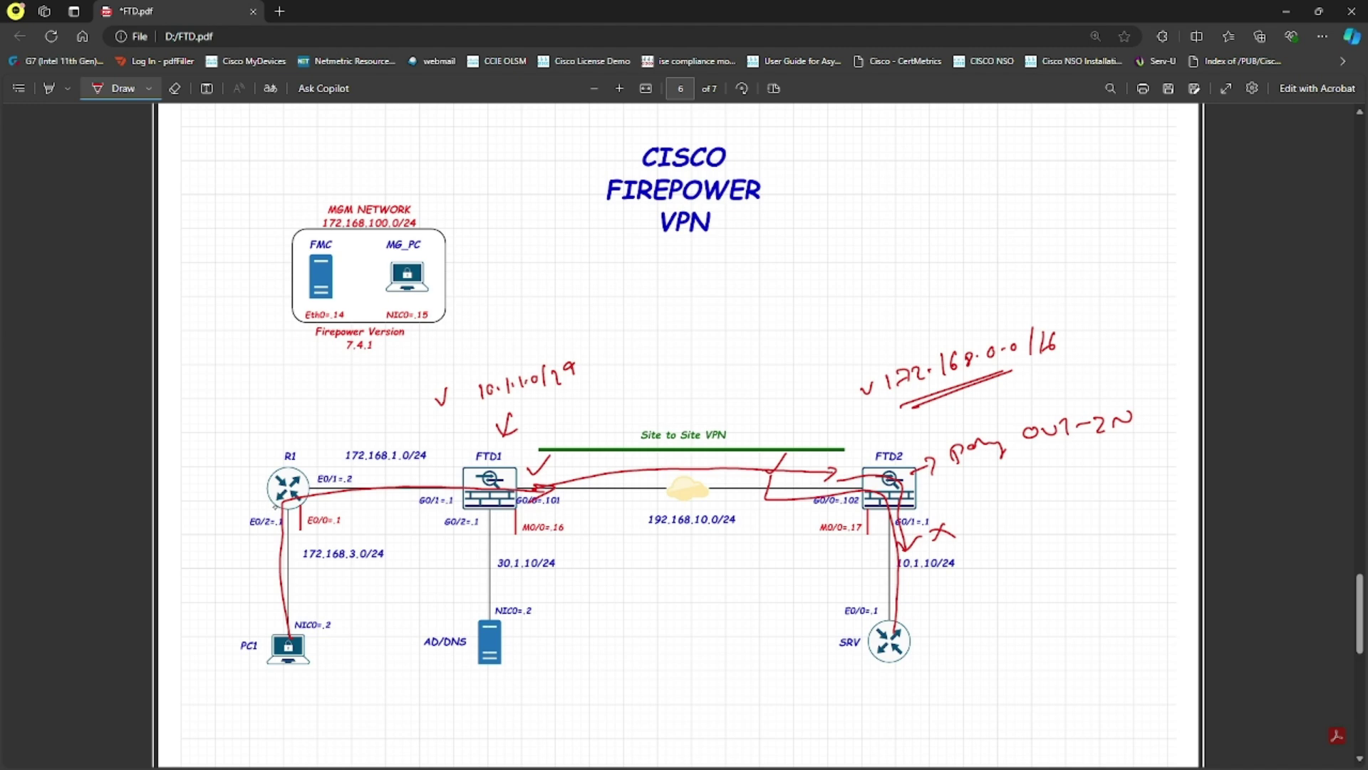
Write NAT above FTD1, circle G0/0=.101 and 172.168.0.0/16, and write 'NAT exemption'
click(465, 484)
mouse_move(546, 434)
mouse_down()
mouse_move(594, 409)
mouse_move(585, 428)
mouse_up()
mouse_move(540, 509)
mouse_down()
mouse_move(569, 505)
mouse_move(513, 499)
mouse_move(567, 514)
mouse_up()
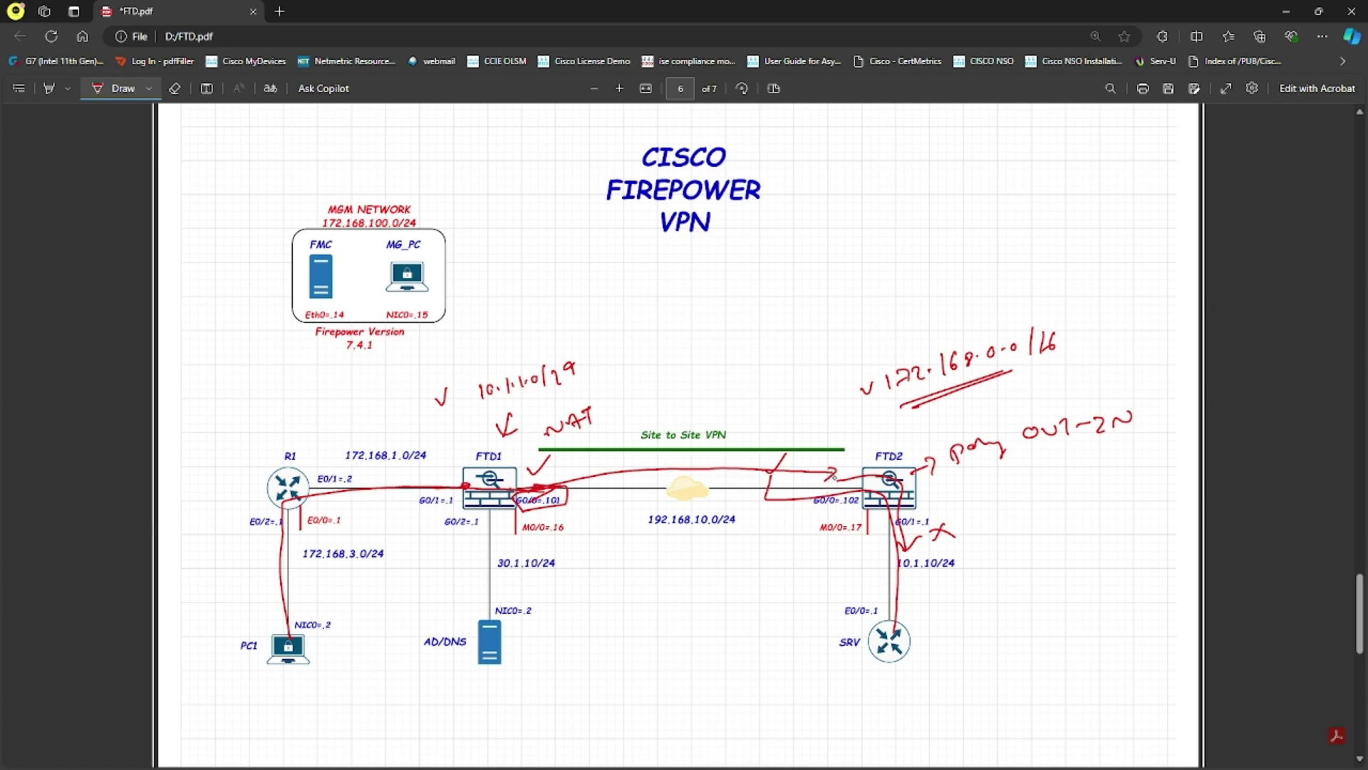
mouse_move(882, 363)
mouse_down()
mouse_move(899, 411)
mouse_move(1059, 363)
mouse_move(912, 335)
mouse_up()
drag(891, 388, 938, 327)
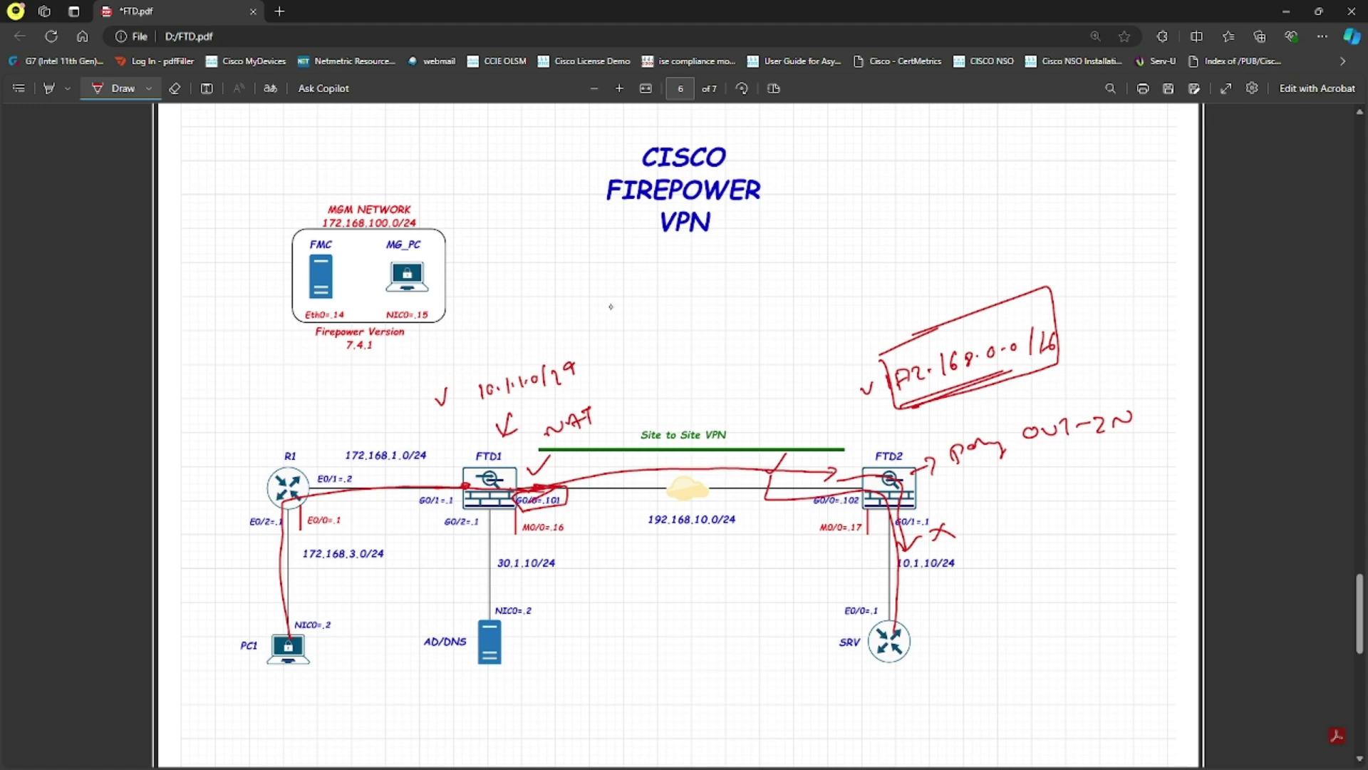
mouse_move(573, 306)
mouse_down()
mouse_move(607, 276)
mouse_move(610, 293)
mouse_up()
drag(597, 288, 610, 283)
drag(611, 273, 624, 271)
mouse_move(618, 273)
mouse_down()
mouse_move(617, 287)
mouse_move(754, 247)
mouse_up()
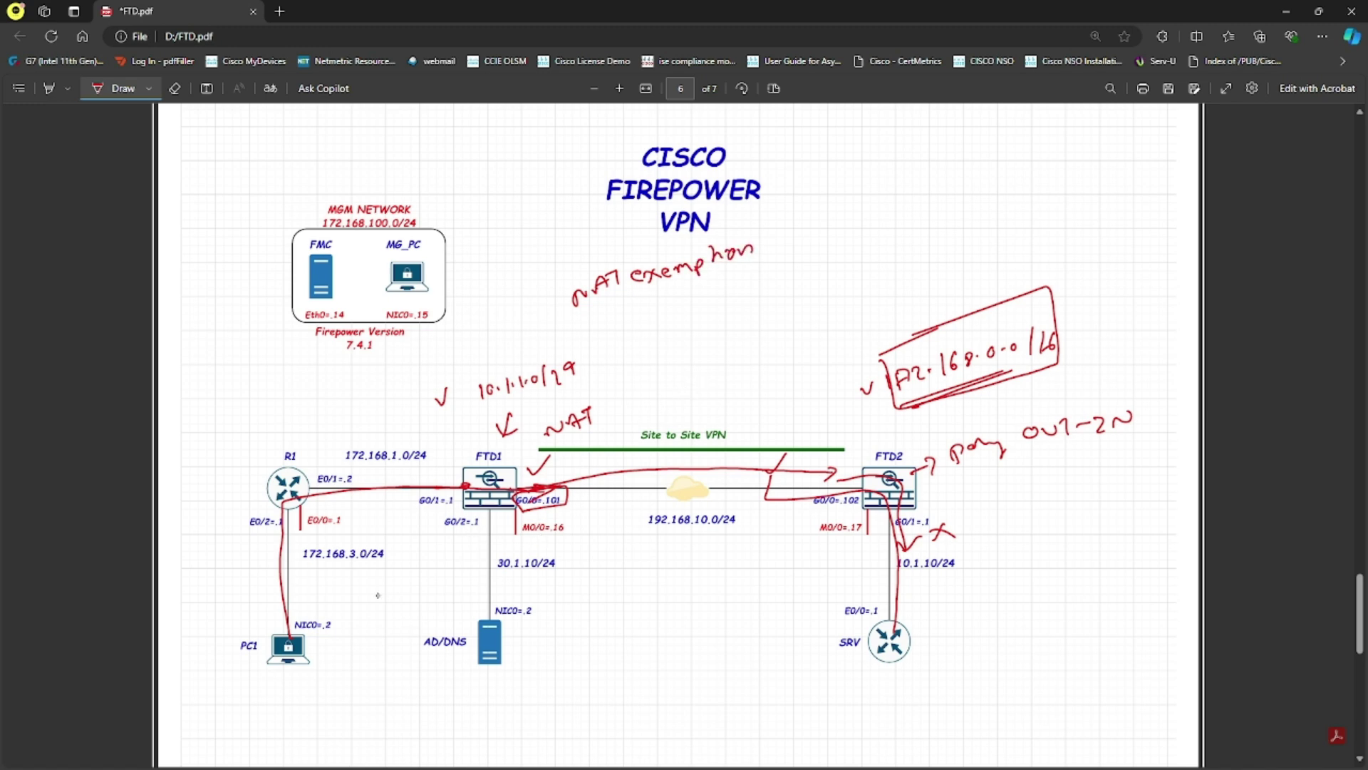
Handwrite the source subnet, an arrow and its translated address above R1
mouse_move(240, 387)
mouse_down()
mouse_move(254, 404)
mouse_move(336, 376)
mouse_move(370, 382)
mouse_up()
click(288, 390)
click(330, 373)
click(343, 372)
mouse_move(383, 358)
mouse_down()
mouse_move(380, 376)
mouse_move(469, 347)
mouse_up()
click(462, 346)
mouse_move(481, 325)
mouse_down()
mouse_move(476, 346)
mouse_move(490, 339)
mouse_up()
mouse_move(511, 316)
mouse_down()
mouse_move(518, 333)
mouse_move(549, 313)
mouse_up()
click(530, 321)
drag(560, 303, 561, 321)
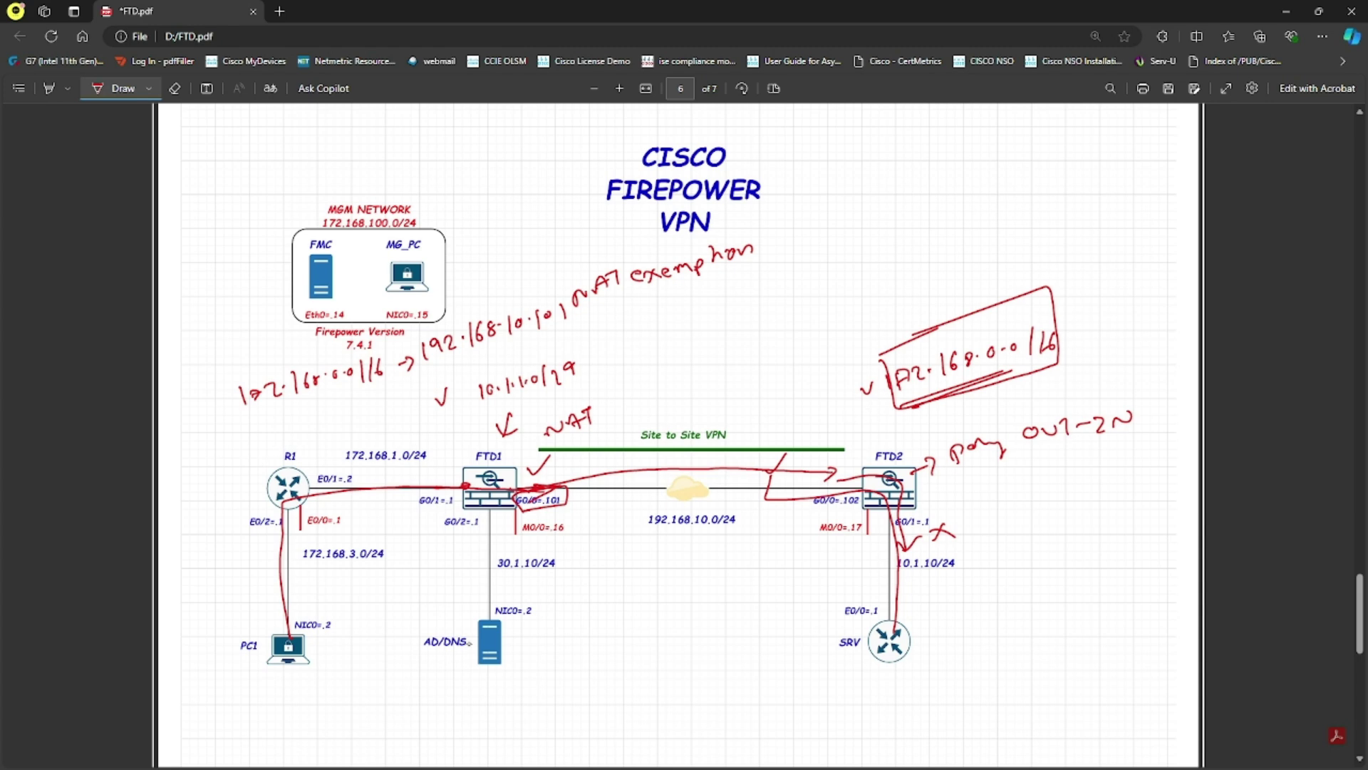
Write two subnet lines, the second being 10.1.1.0/29, below AD/DNS
drag(508, 683, 511, 704)
mouse_move(529, 684)
mouse_down()
mouse_move(522, 701)
mouse_move(630, 679)
mouse_up()
drag(645, 656, 644, 674)
drag(657, 658, 650, 674)
mouse_move(528, 710)
mouse_down()
mouse_move(525, 729)
mouse_move(540, 724)
mouse_up()
mouse_move(565, 710)
mouse_down()
mouse_move(562, 728)
mouse_move(579, 721)
mouse_up()
drag(597, 707, 603, 724)
drag(613, 702, 635, 713)
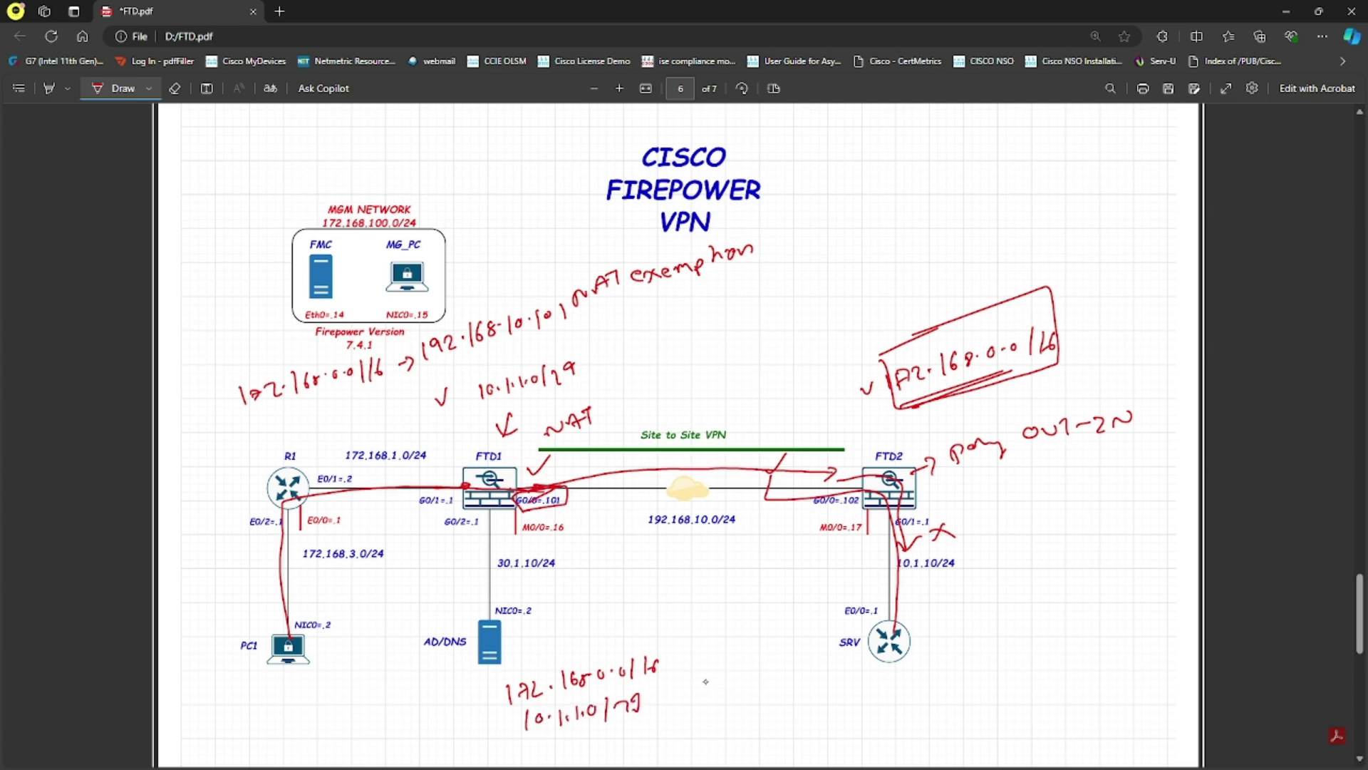
Add mapping arrows and mapped subnets after both subnet lines below AD/DNS
drag(677, 664, 707, 659)
mouse_move(679, 688)
mouse_down()
mouse_move(719, 650)
mouse_move(710, 664)
mouse_move(735, 666)
mouse_move(791, 648)
mouse_up()
mouse_move(799, 638)
mouse_down()
mouse_move(817, 646)
mouse_move(848, 621)
mouse_move(850, 637)
mouse_up()
drag(703, 675, 735, 687)
drag(746, 671, 783, 676)
click(757, 680)
click(774, 676)
drag(801, 664, 831, 673)
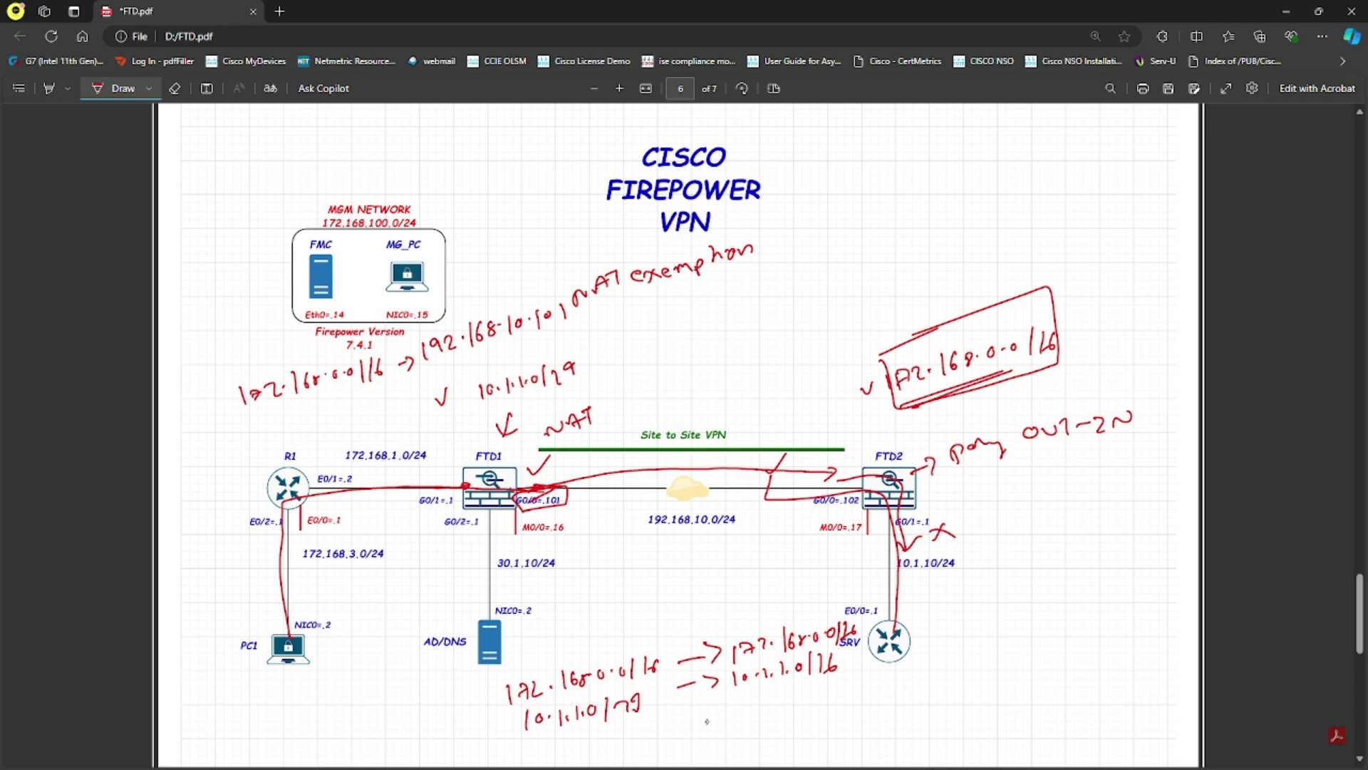
Bracket the two-line subnet note and retrace the PC1 and SRV paths
mouse_move(289, 631)
mouse_down()
mouse_move(274, 513)
mouse_move(513, 478)
mouse_move(484, 524)
mouse_up()
mouse_move(511, 670)
mouse_down()
mouse_move(490, 687)
mouse_move(531, 735)
mouse_up()
mouse_move(912, 598)
mouse_down()
mouse_move(903, 623)
mouse_move(875, 490)
mouse_move(843, 508)
mouse_up()
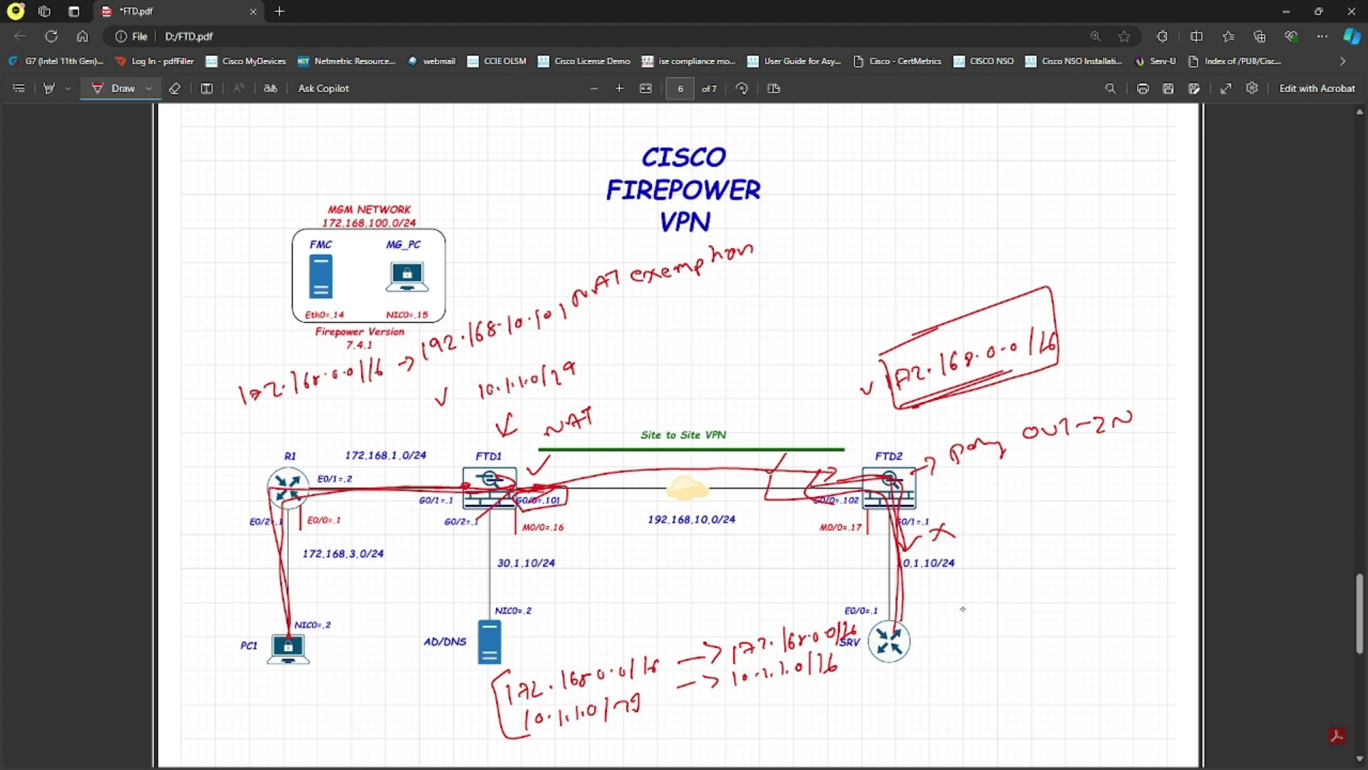
Handwrite the mapping 10.1.1.0/29 → 10.1.10/29 beside the SRV link
mouse_move(939, 592)
mouse_down()
mouse_move(942, 606)
mouse_move(1078, 584)
mouse_up()
click(1005, 596)
drag(1079, 578, 1099, 591)
drag(1109, 574, 1162, 590)
click(1117, 586)
click(1148, 583)
drag(1167, 577, 1179, 586)
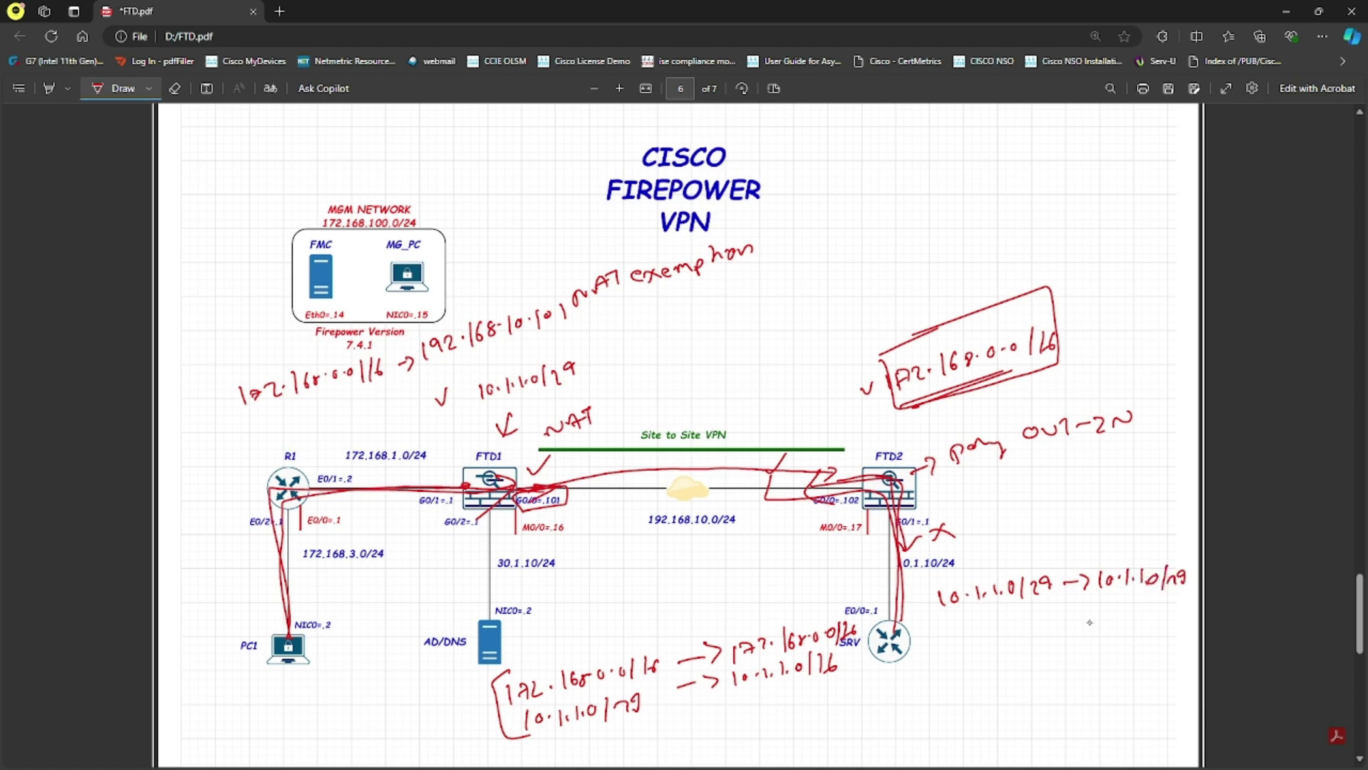
Write the second mapping 172.168.0.0/16 → 172.168.0.0/16 below the first
drag(931, 625, 934, 640)
drag(938, 627, 980, 631)
click(975, 632)
drag(997, 610, 994, 628)
mouse_move(1006, 614)
mouse_down()
mouse_move(1004, 627)
mouse_move(1044, 615)
mouse_move(1051, 627)
mouse_up()
click(1016, 621)
click(1037, 620)
mouse_move(1069, 603)
mouse_down()
mouse_move(1064, 619)
mouse_move(1085, 613)
mouse_move(1054, 626)
mouse_up()
drag(1079, 612, 1093, 618)
mouse_move(1102, 605)
mouse_down()
mouse_move(1099, 621)
mouse_move(1136, 619)
mouse_up()
click(1132, 615)
mouse_move(1149, 599)
mouse_down()
mouse_move(1146, 618)
mouse_move(1183, 622)
mouse_up()
click(1166, 616)
click(1177, 616)
click(1192, 616)
drag(1196, 606, 1193, 623)
Bracket both mappings, then minimize the PDF and dismiss the FMC notifications
drag(930, 594, 928, 632)
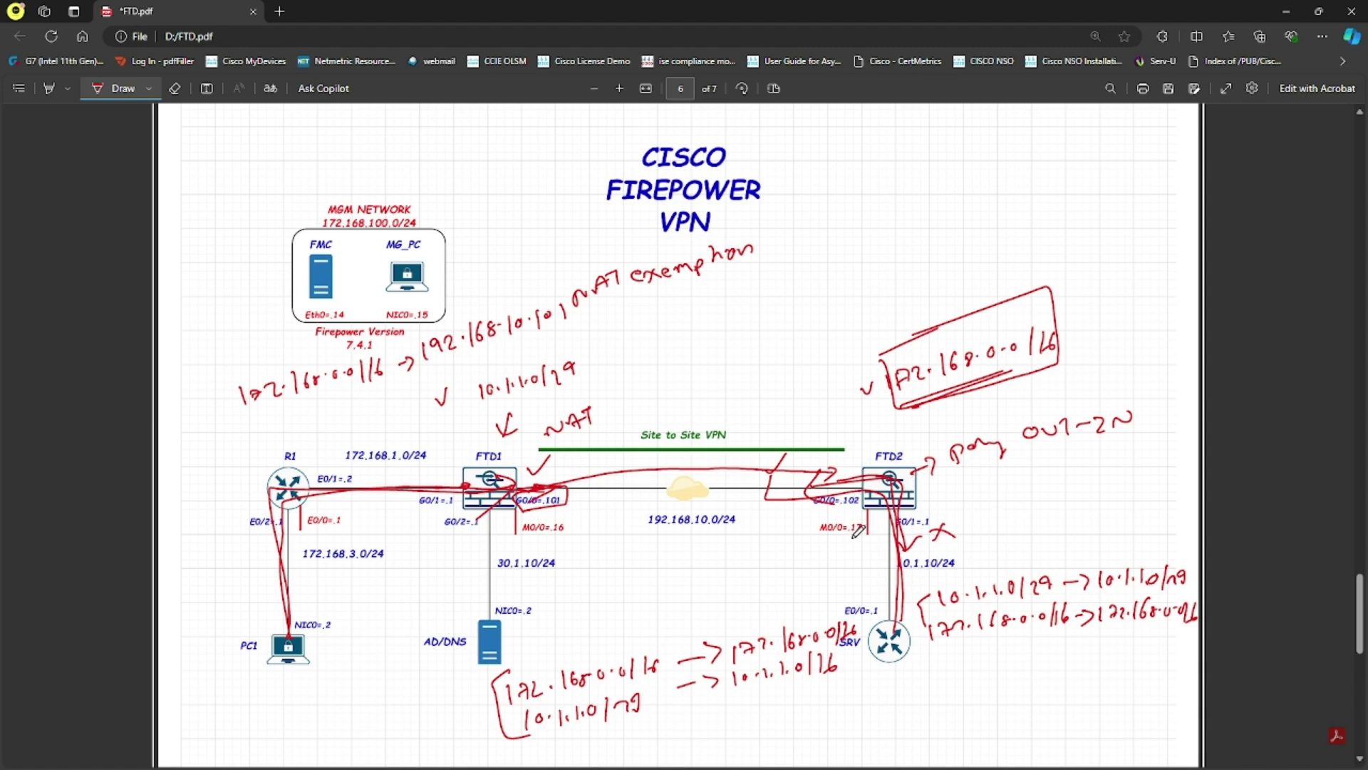
click(1286, 12)
click(1237, 125)
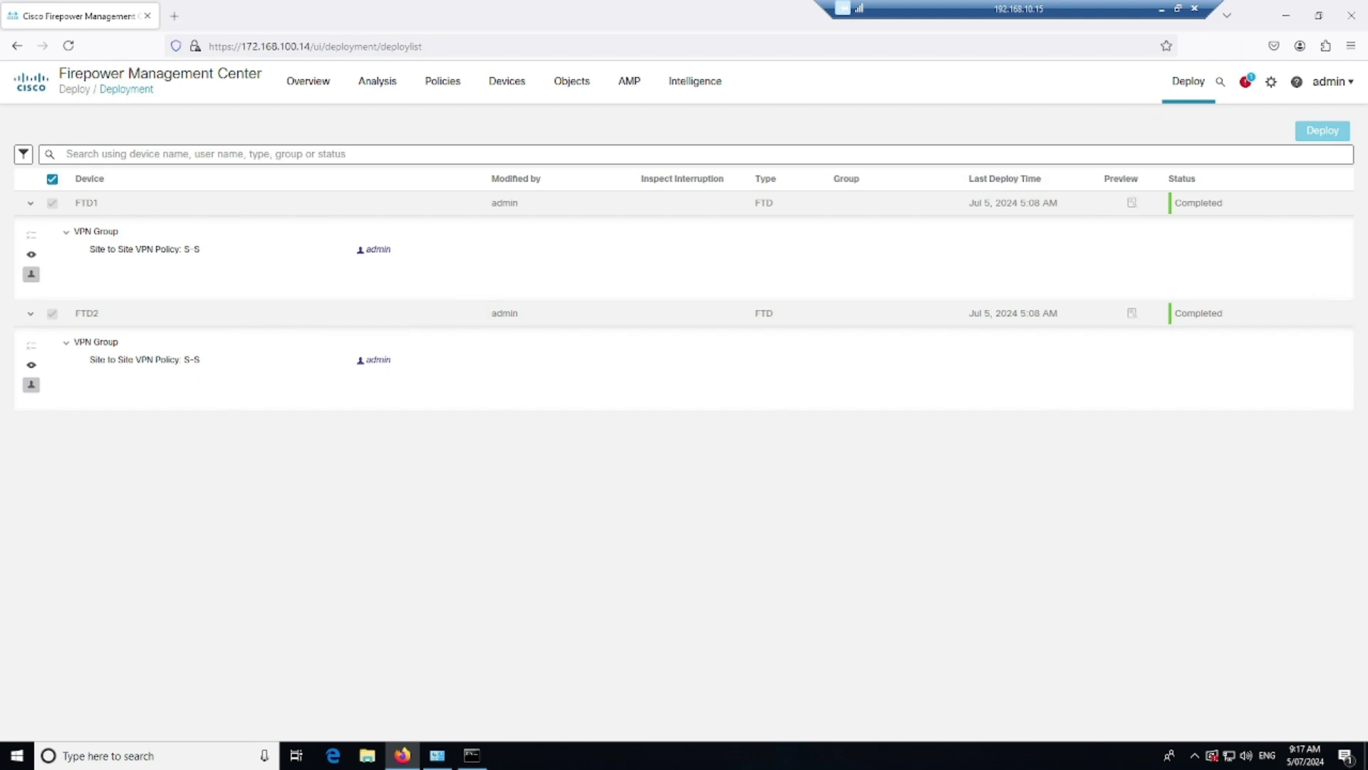
Run 'show route' on the FTD1 console
key(alt+Tab)
key(alt+Tab)
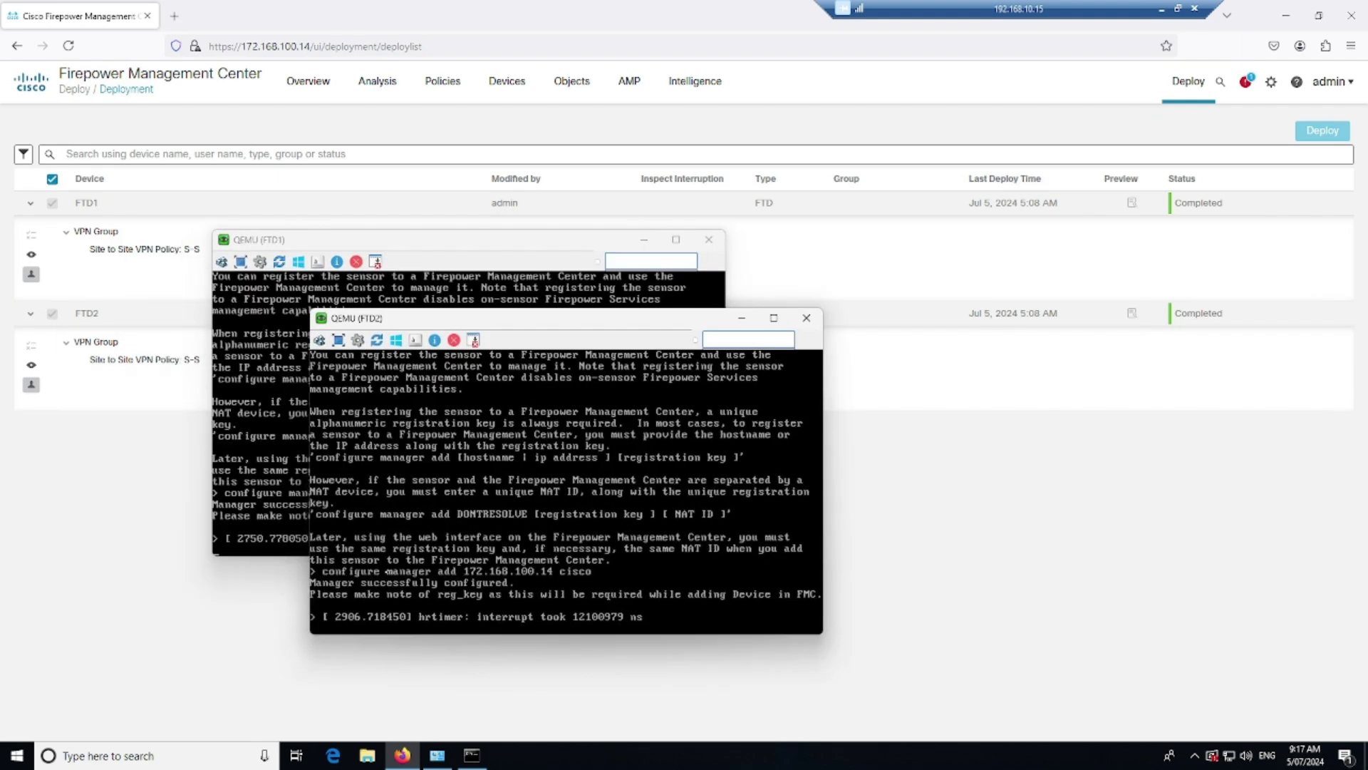
key(alt+Tab)
key(Return)
key(Return)
text(show)
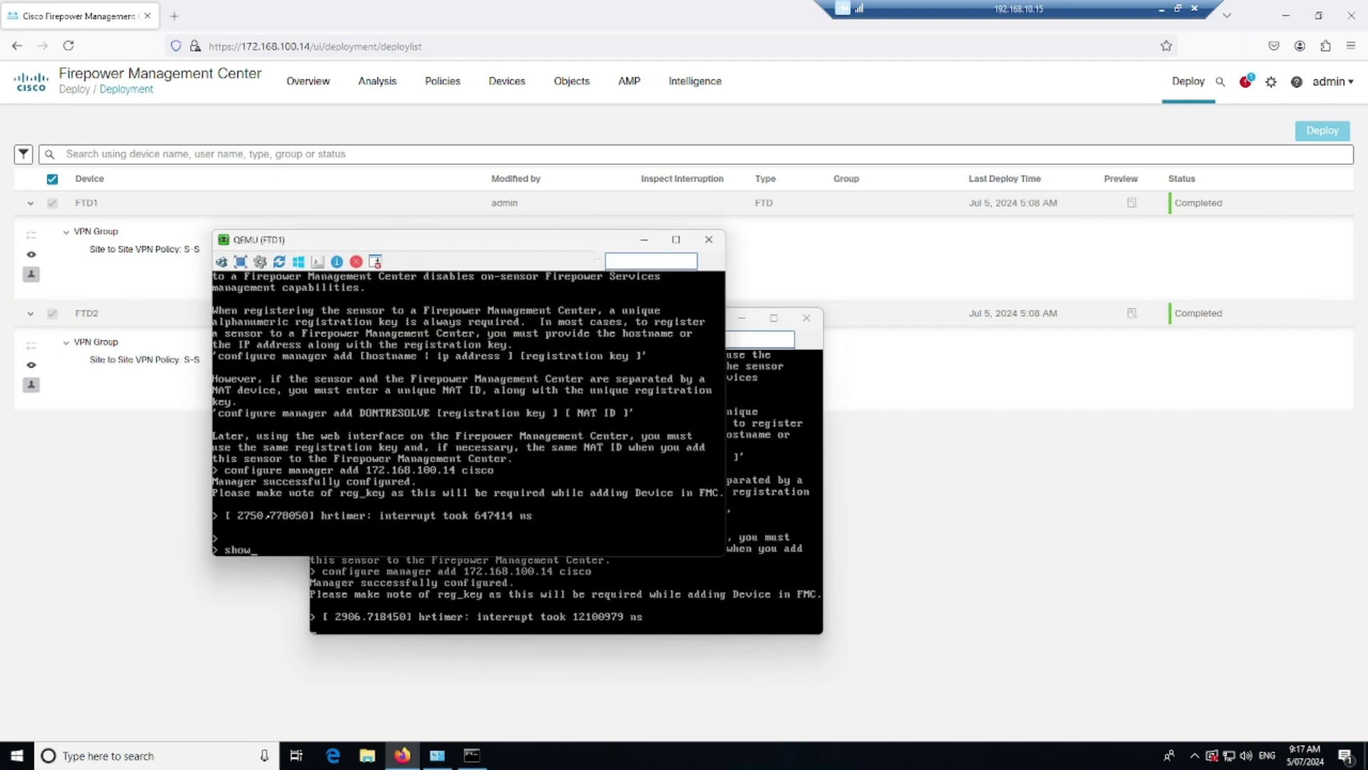
text( route)
key(Return)
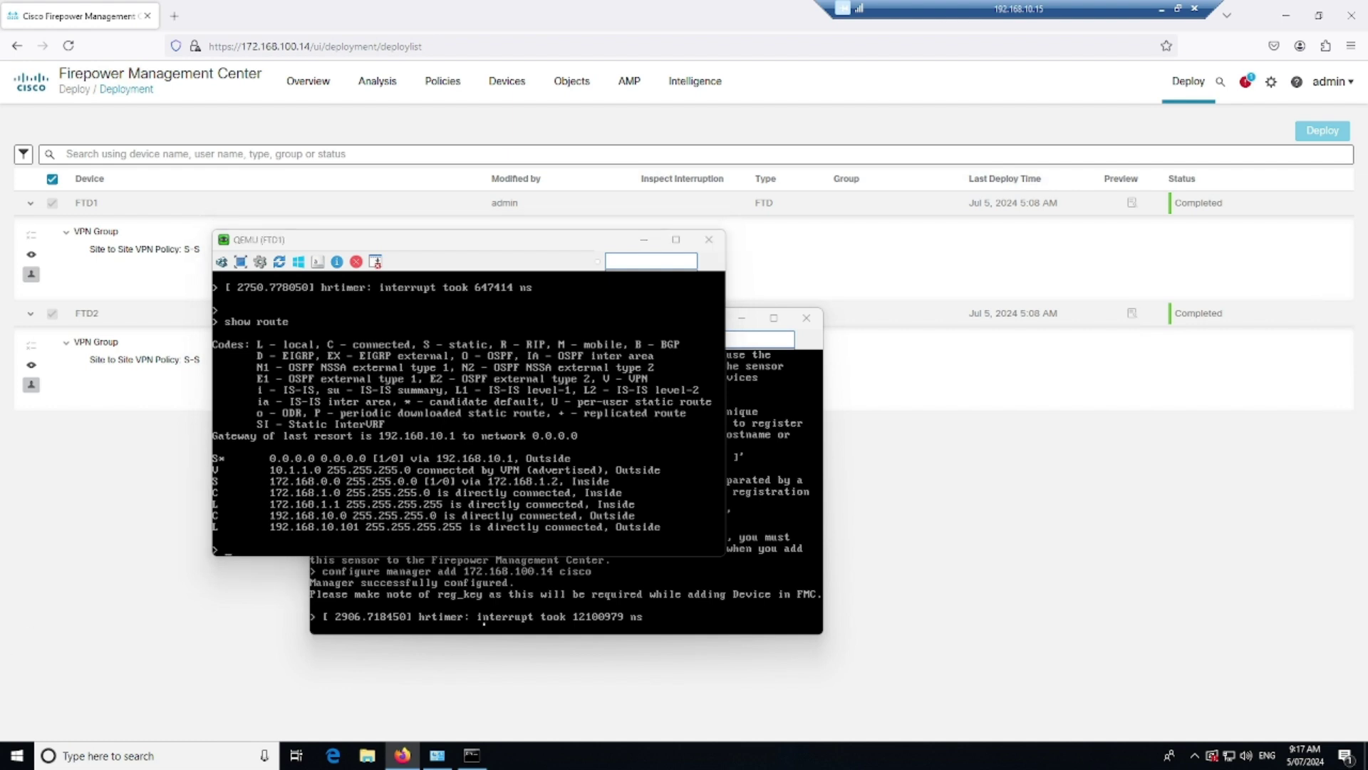
Run 'show route' on FTD2 and place its console beside FTD1's
click(588, 605)
text(show route)
key(Return)
drag(595, 325, 1027, 242)
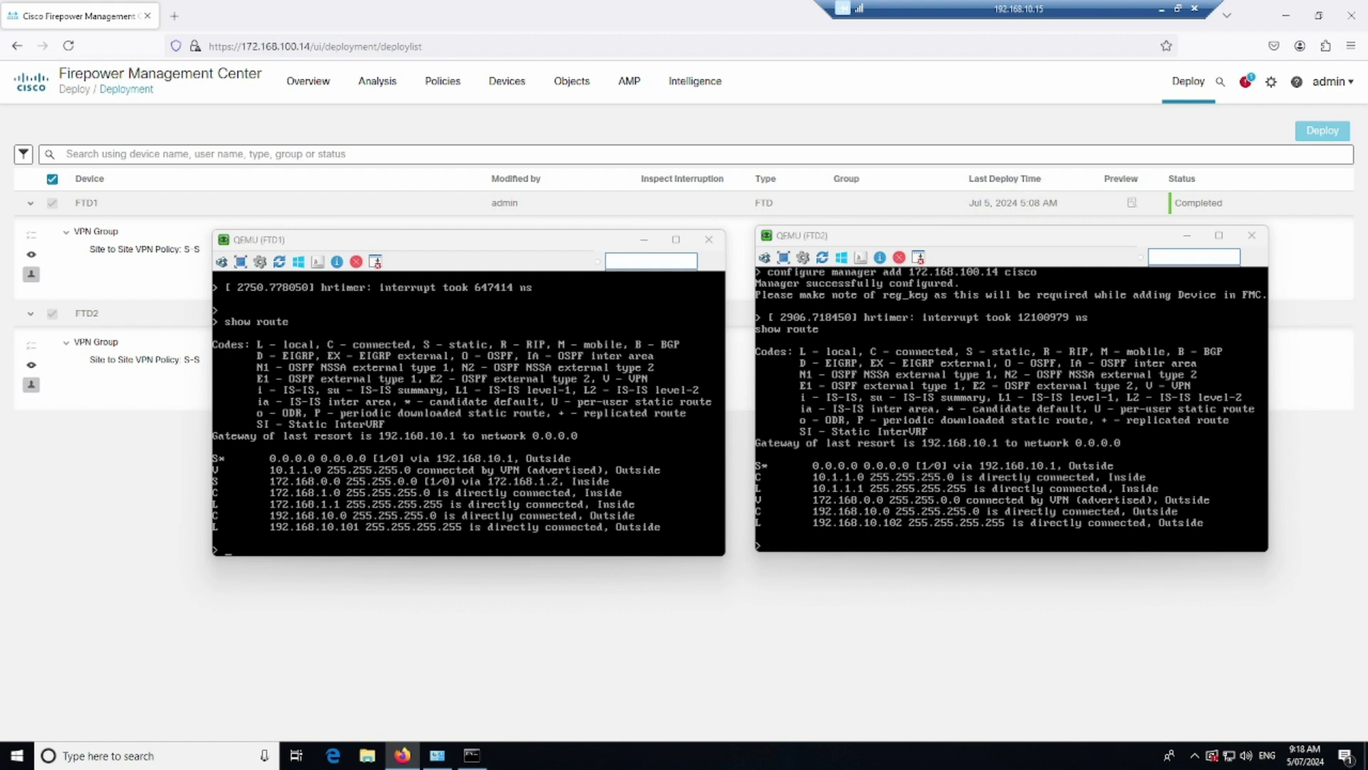
Underline the VPN routes 10.1.1.0/24 on FTD1 and 172.168.0.0/16 on FTD2, then clear the marks and return to FTD.pdf
drag(212, 472, 345, 478)
drag(757, 505, 889, 508)
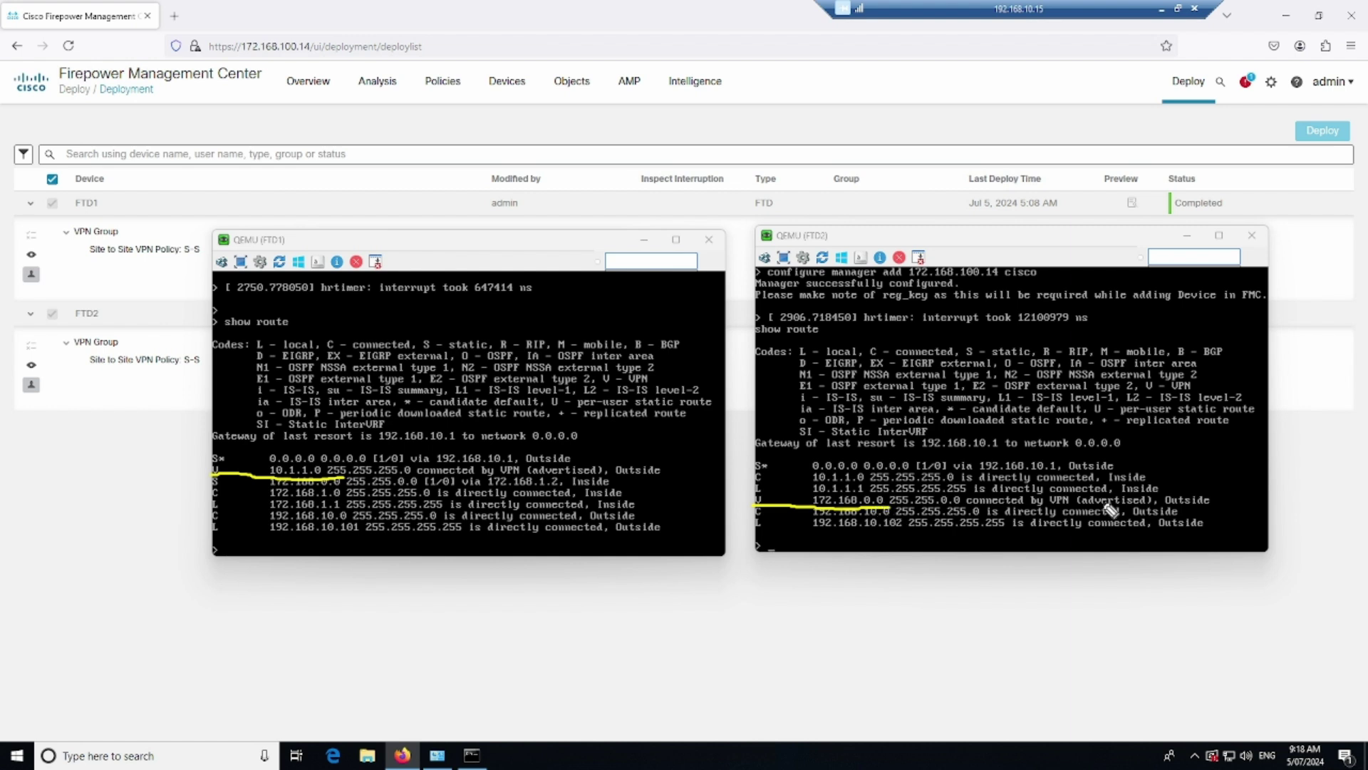
drag(1051, 507, 1100, 508)
mouse_move(499, 474)
mouse_down()
mouse_move(552, 474)
mouse_move(531, 487)
mouse_move(552, 487)
mouse_move(517, 485)
mouse_move(571, 476)
mouse_up()
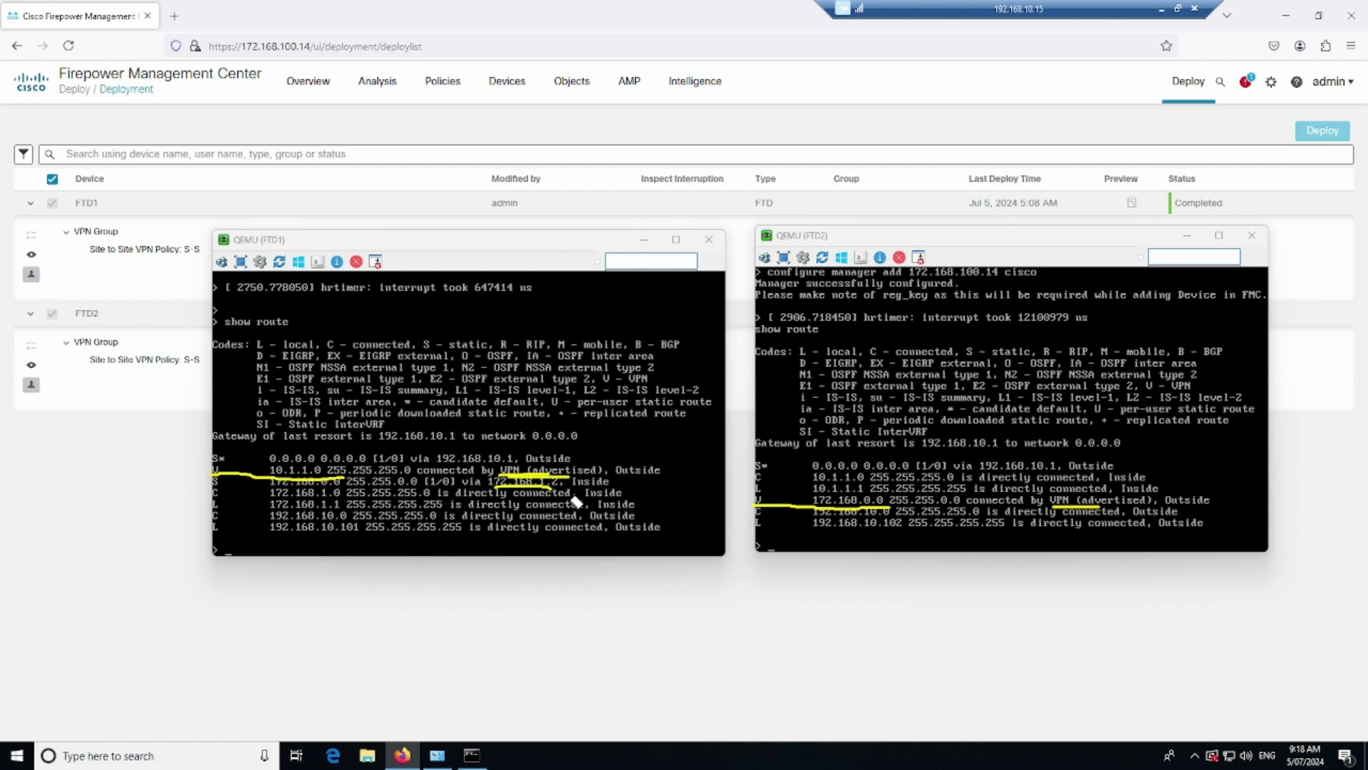
key(ctrl+z)
key(ctrl+z)
key(ctrl+z)
key(ctrl+z)
key(ctrl+z)
key(ctrl+z)
key(ctrl+z)
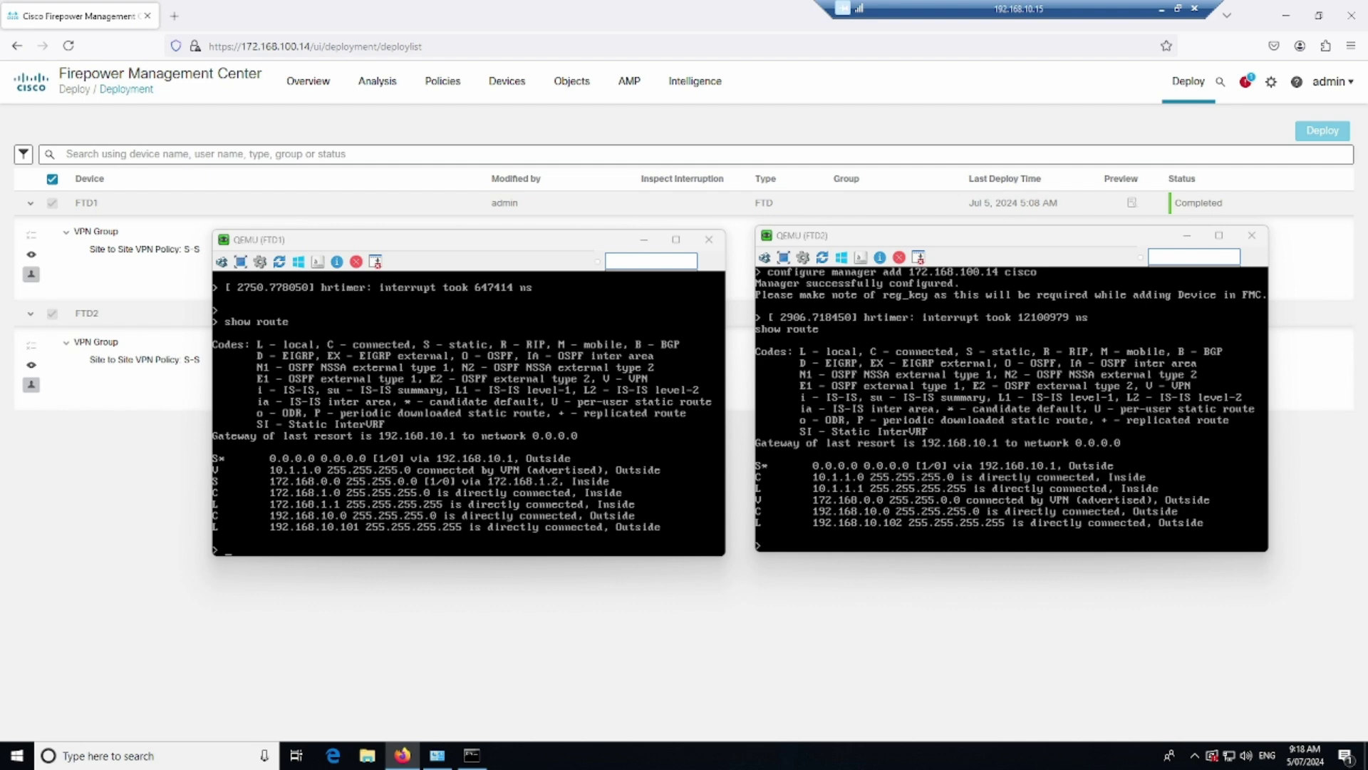
key(alt+Tab)
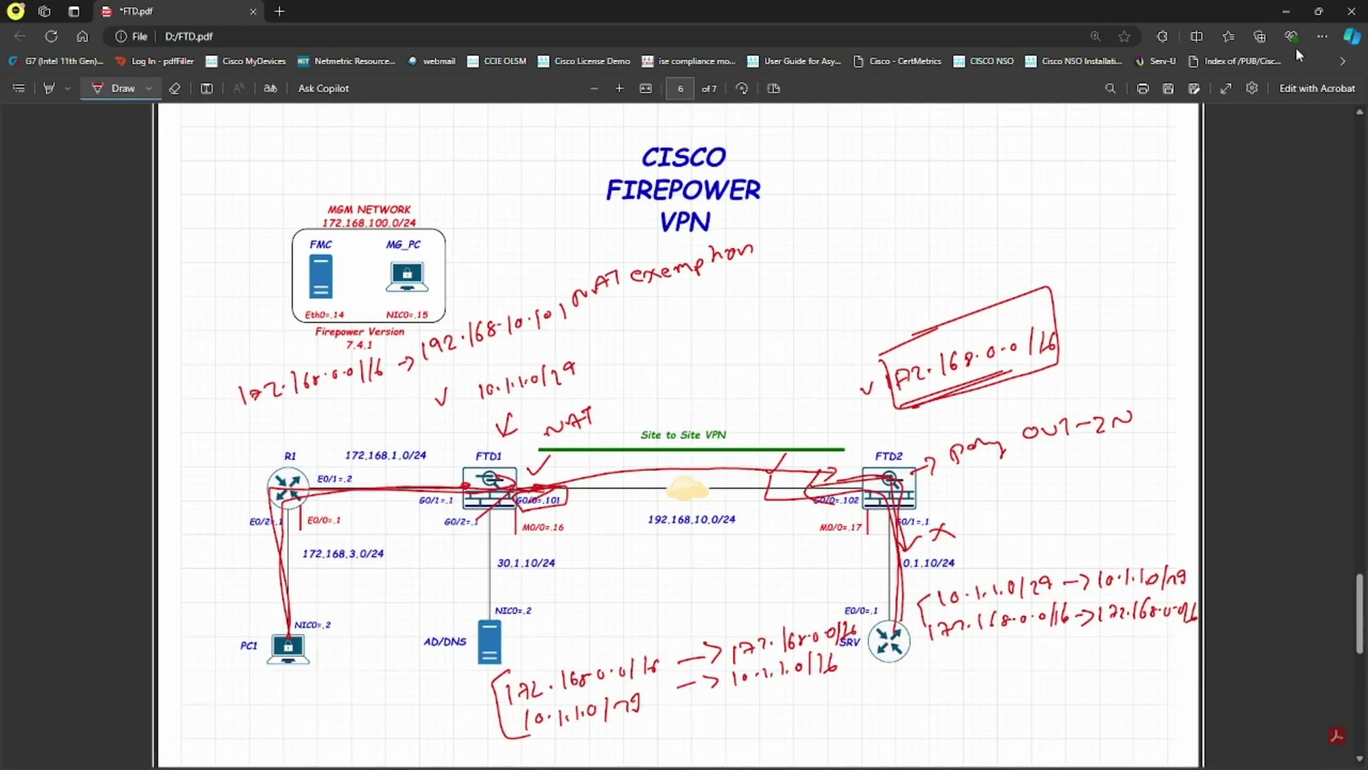
Back in FMC, open FTD2_POL for editing from the Access Control policy list
click(1286, 11)
click(423, 125)
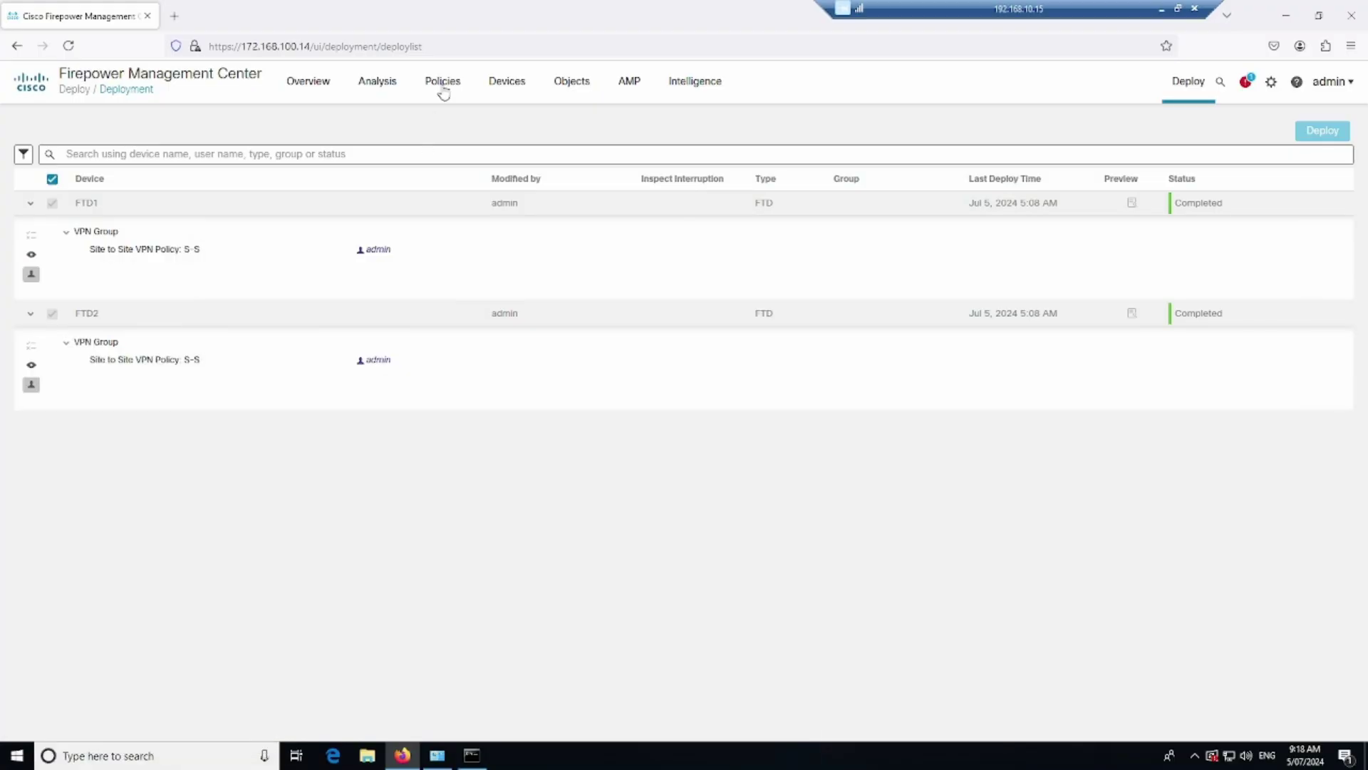
mouse_move(443, 89)
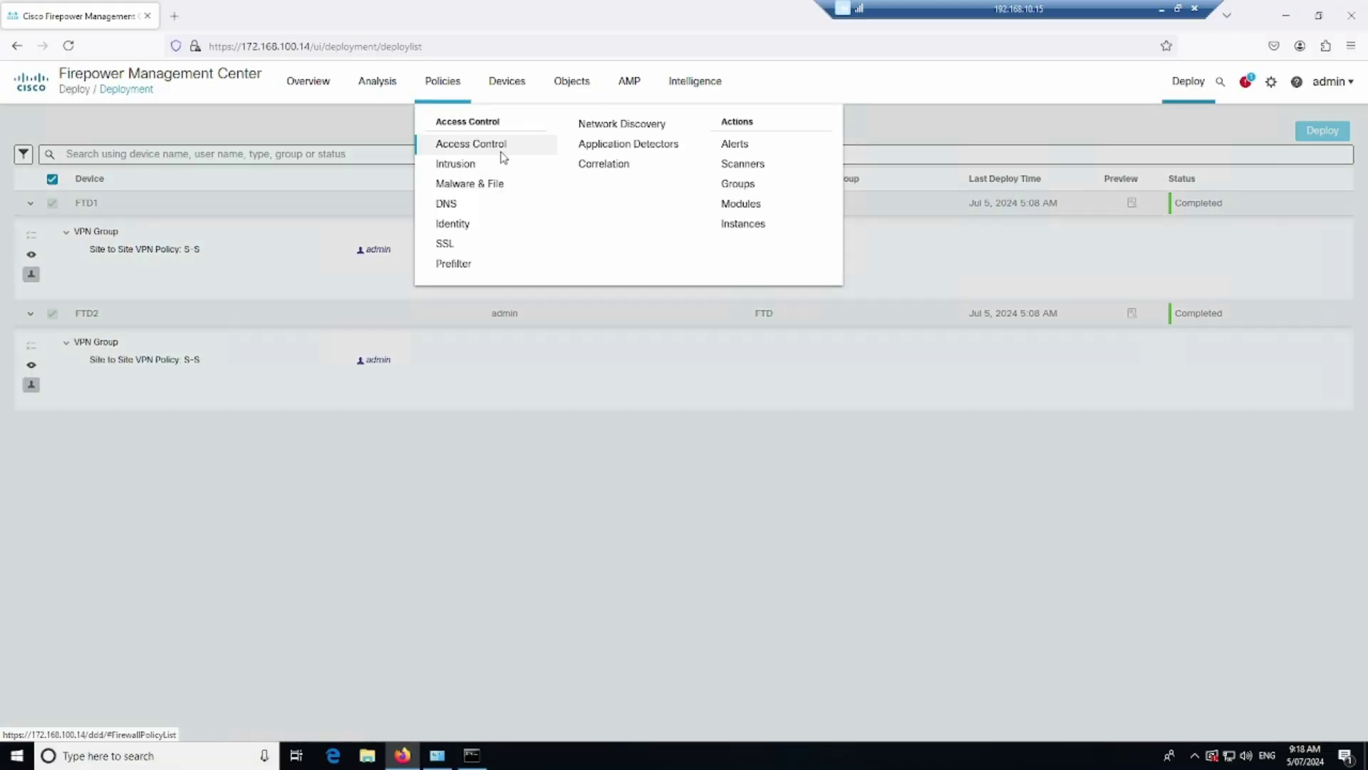
click(499, 143)
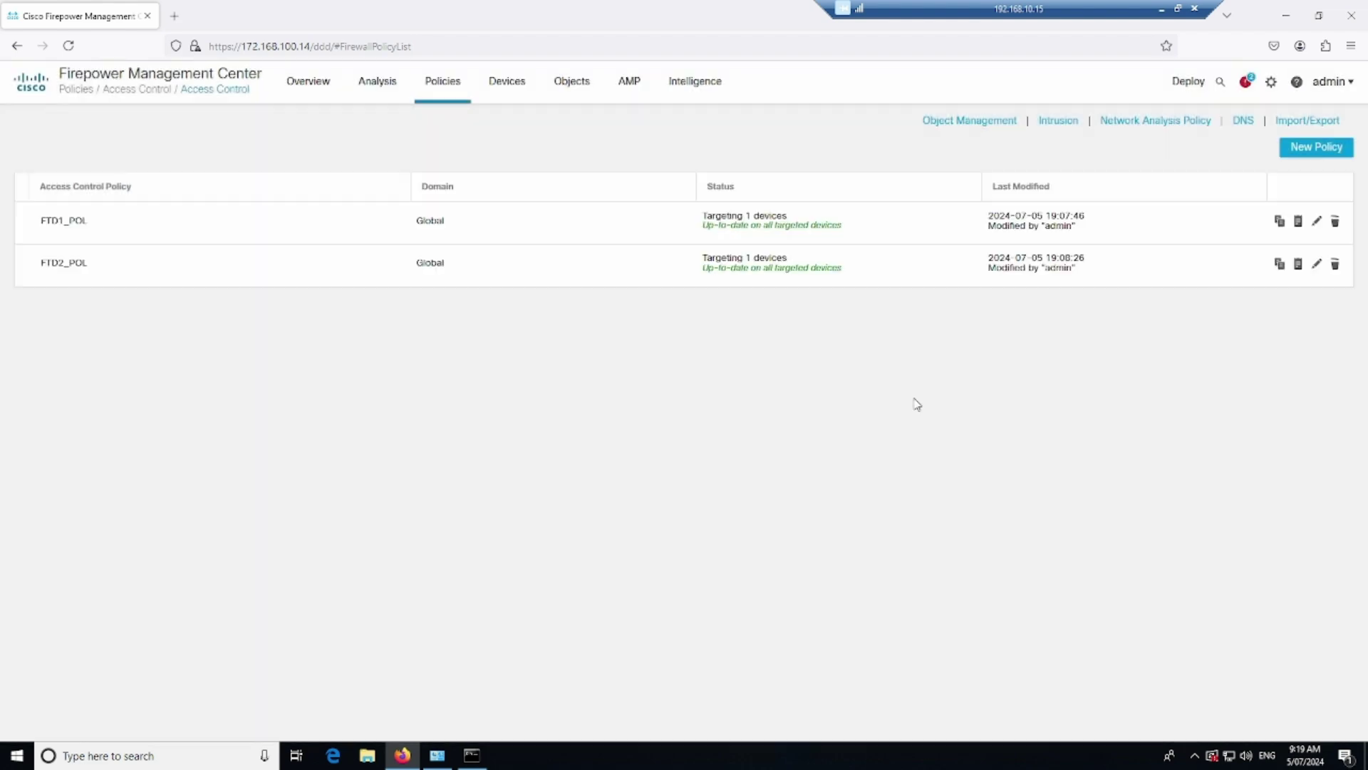
click(1316, 265)
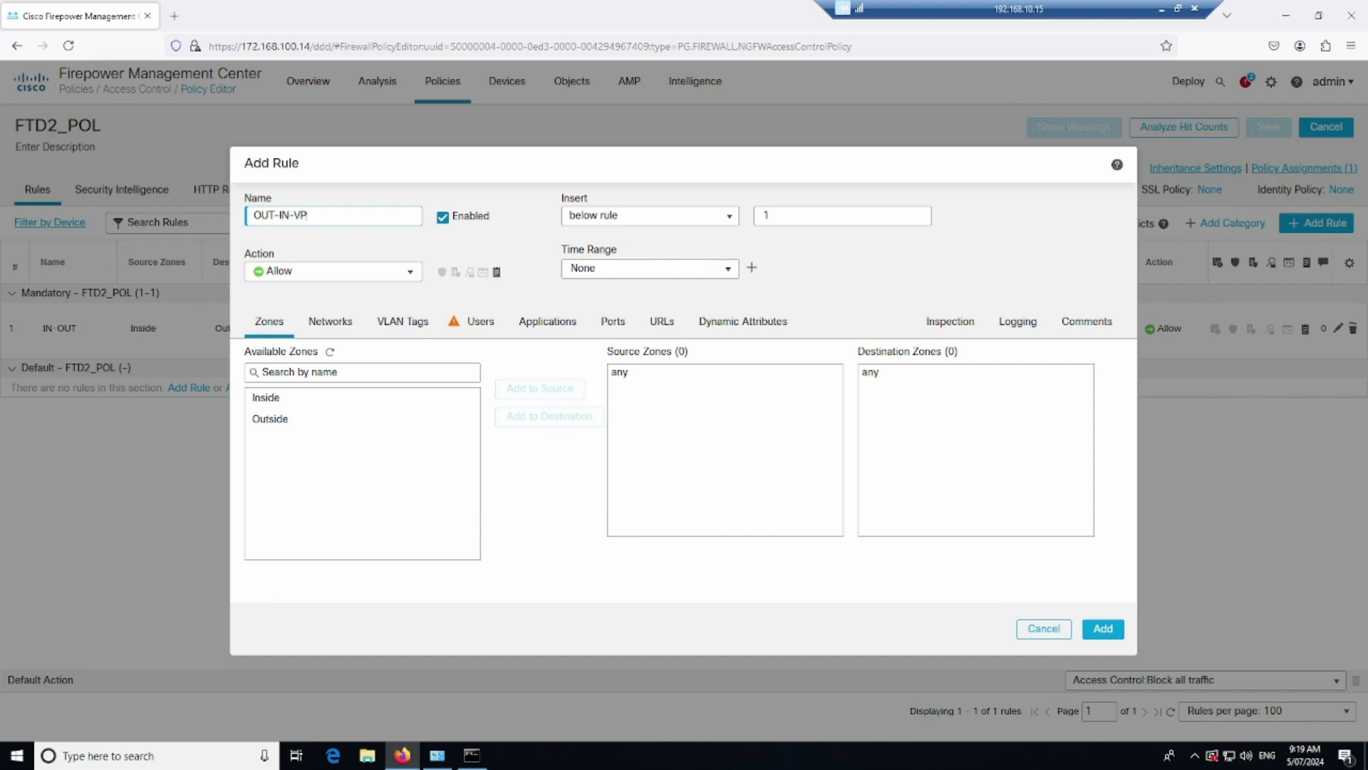
Set the rule's source zone to Outside and destination zone to Inside
click(365, 420)
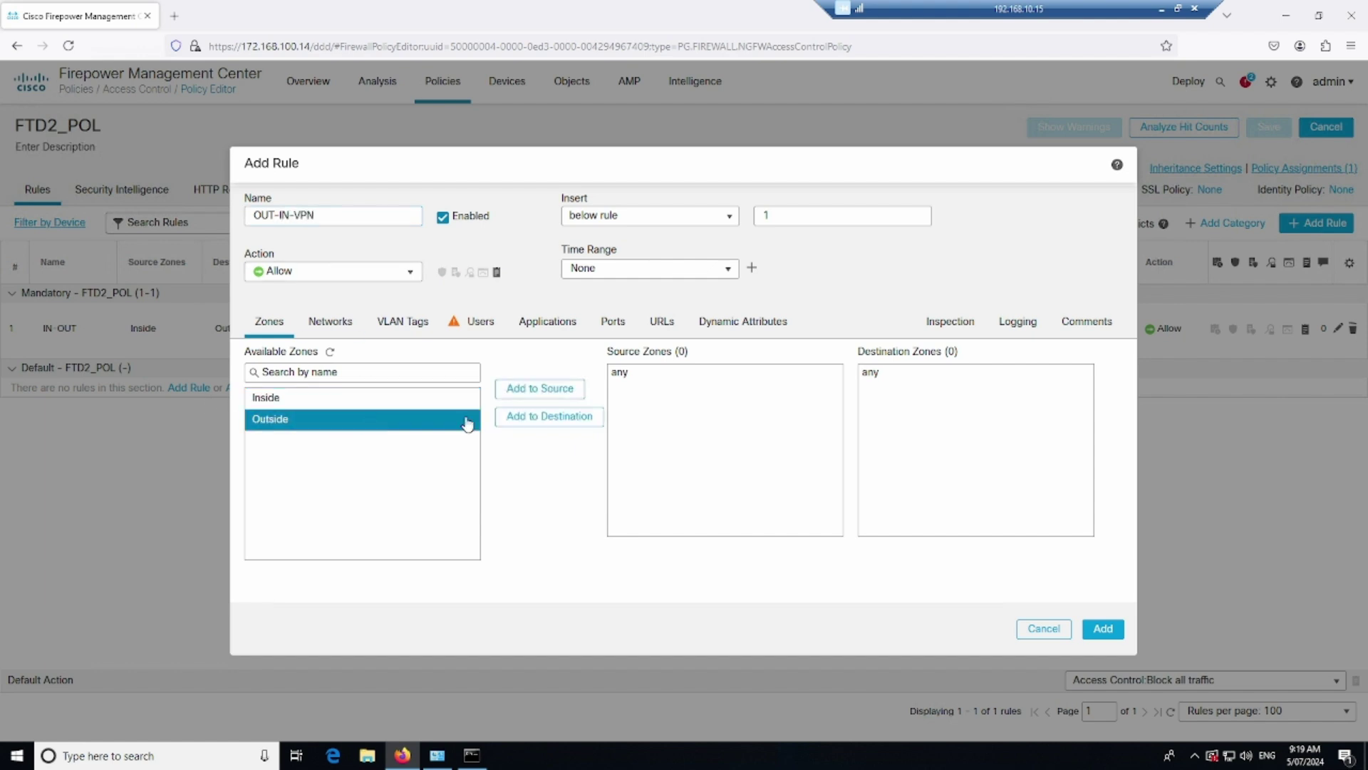
click(540, 388)
click(347, 401)
click(517, 418)
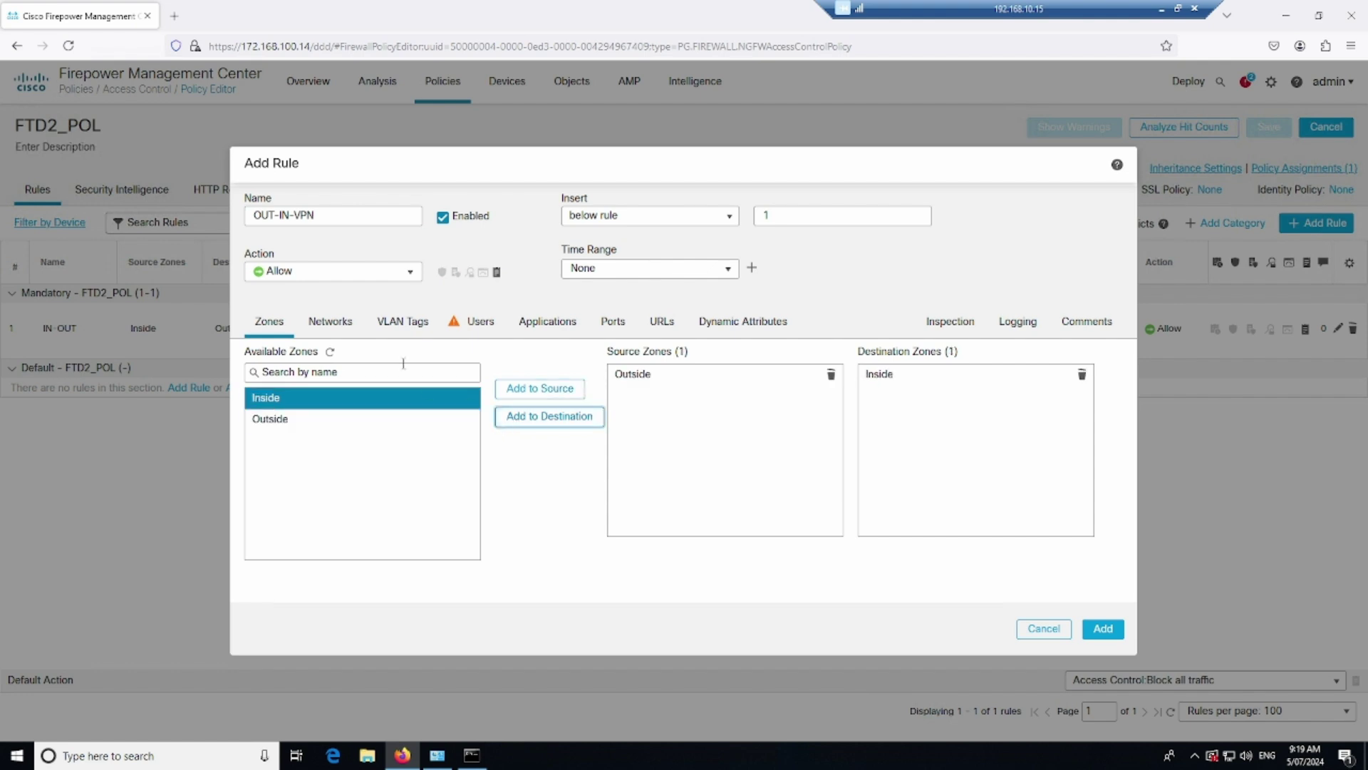
Set source network FTD1_IN and destination network FTD2_IN, then pick HTTP among ports
click(335, 327)
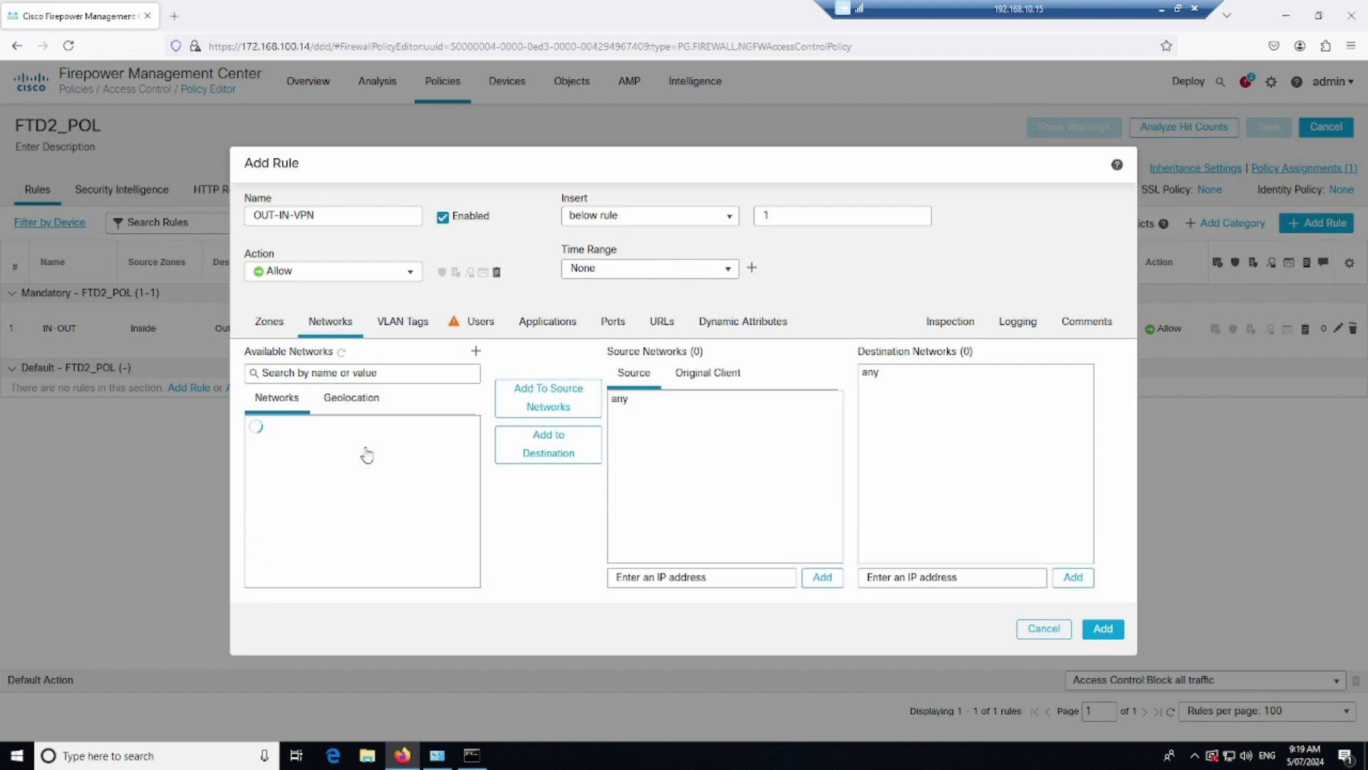
click(293, 492)
click(547, 399)
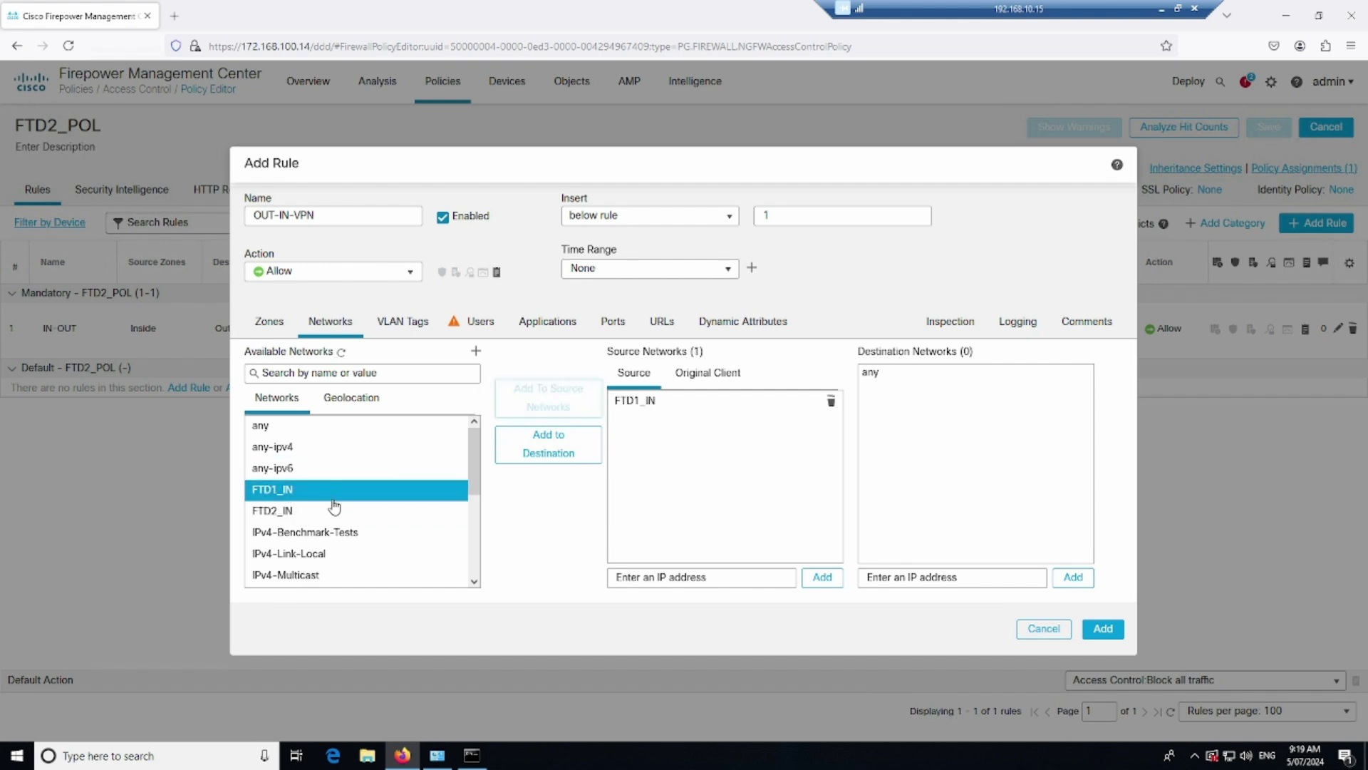
click(336, 509)
click(536, 451)
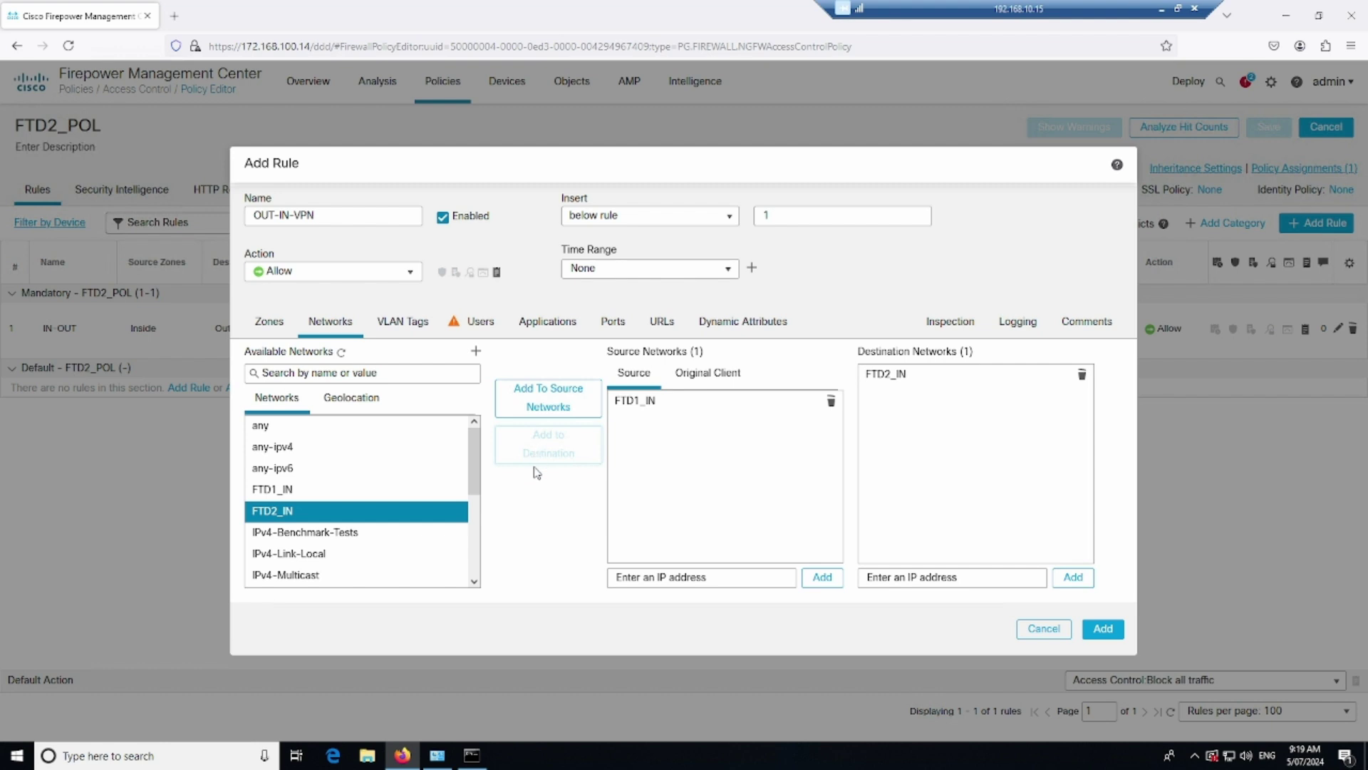
click(613, 322)
click(314, 510)
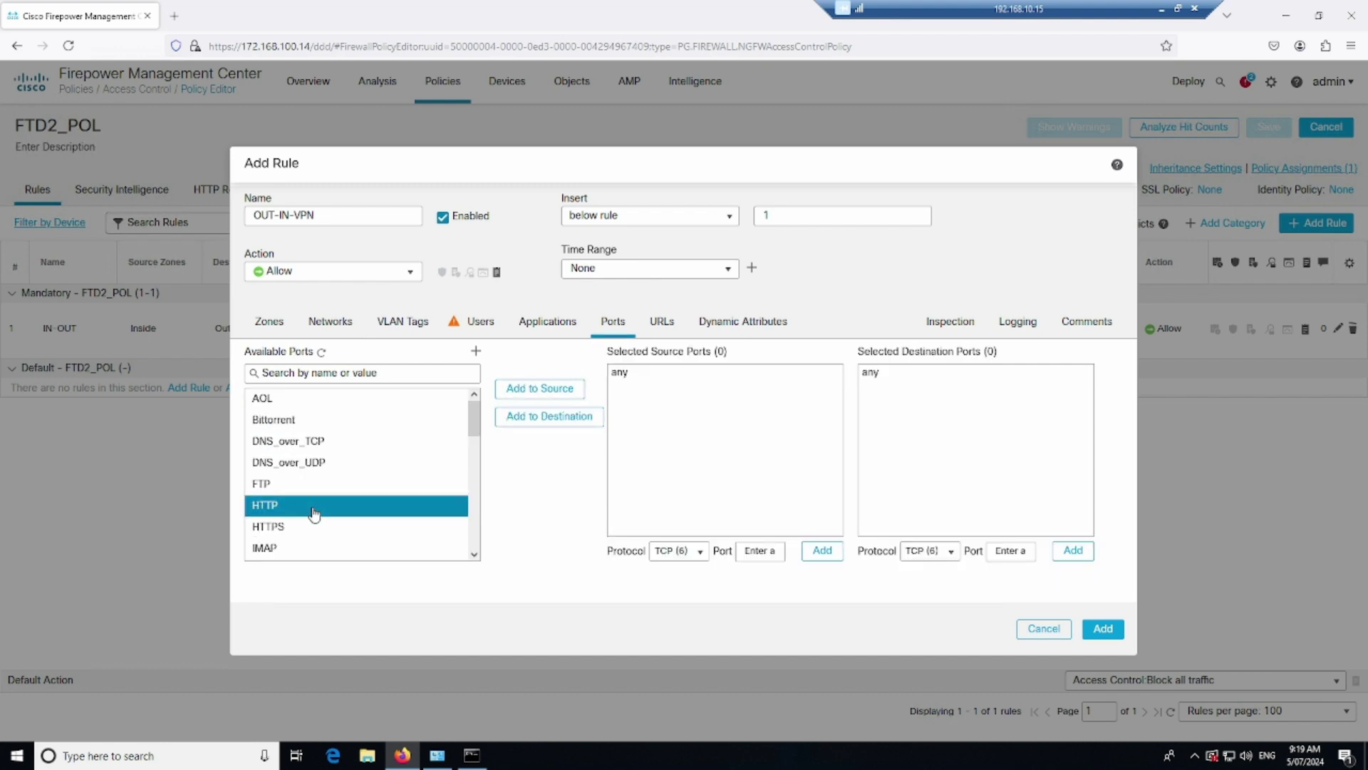
Add HTTP and ICMP (Any type) as the rule's destination ports
click(546, 417)
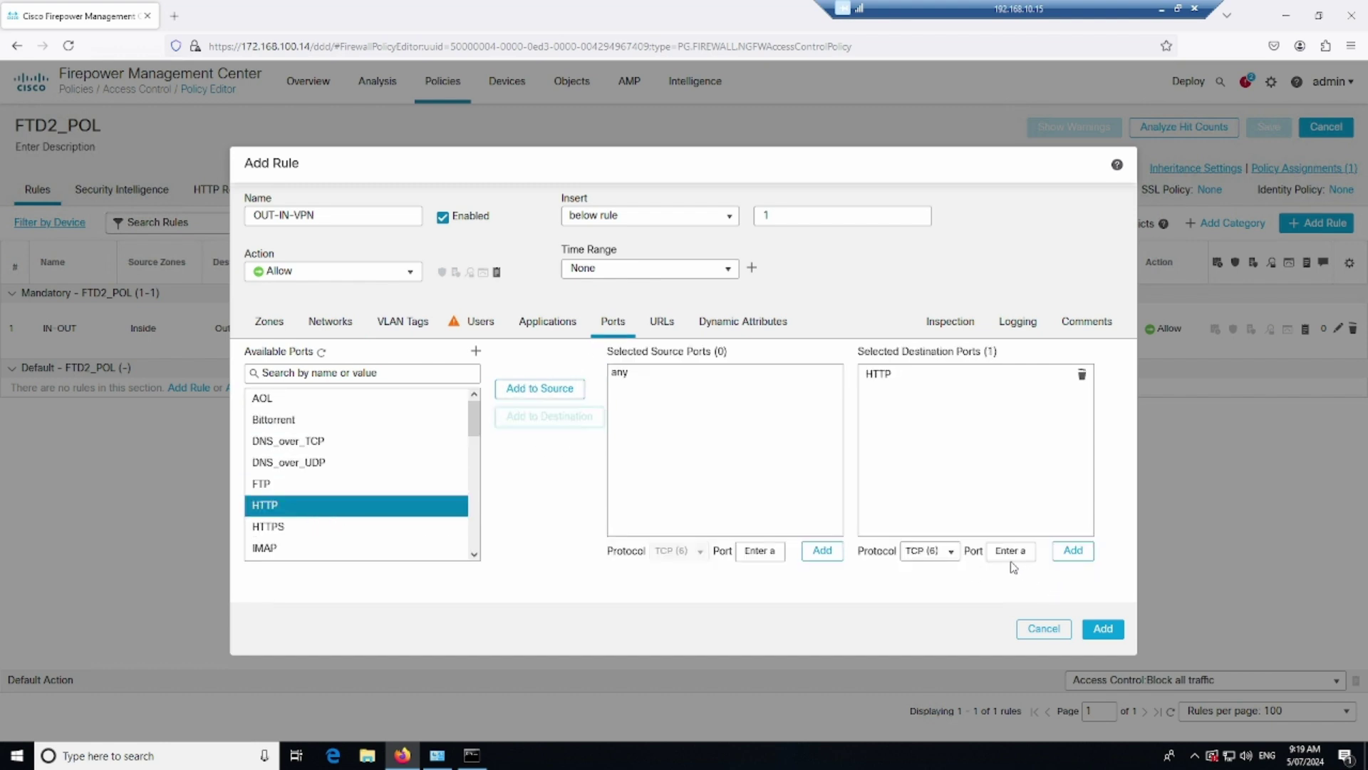
click(953, 551)
scroll(947, 467, up, 5)
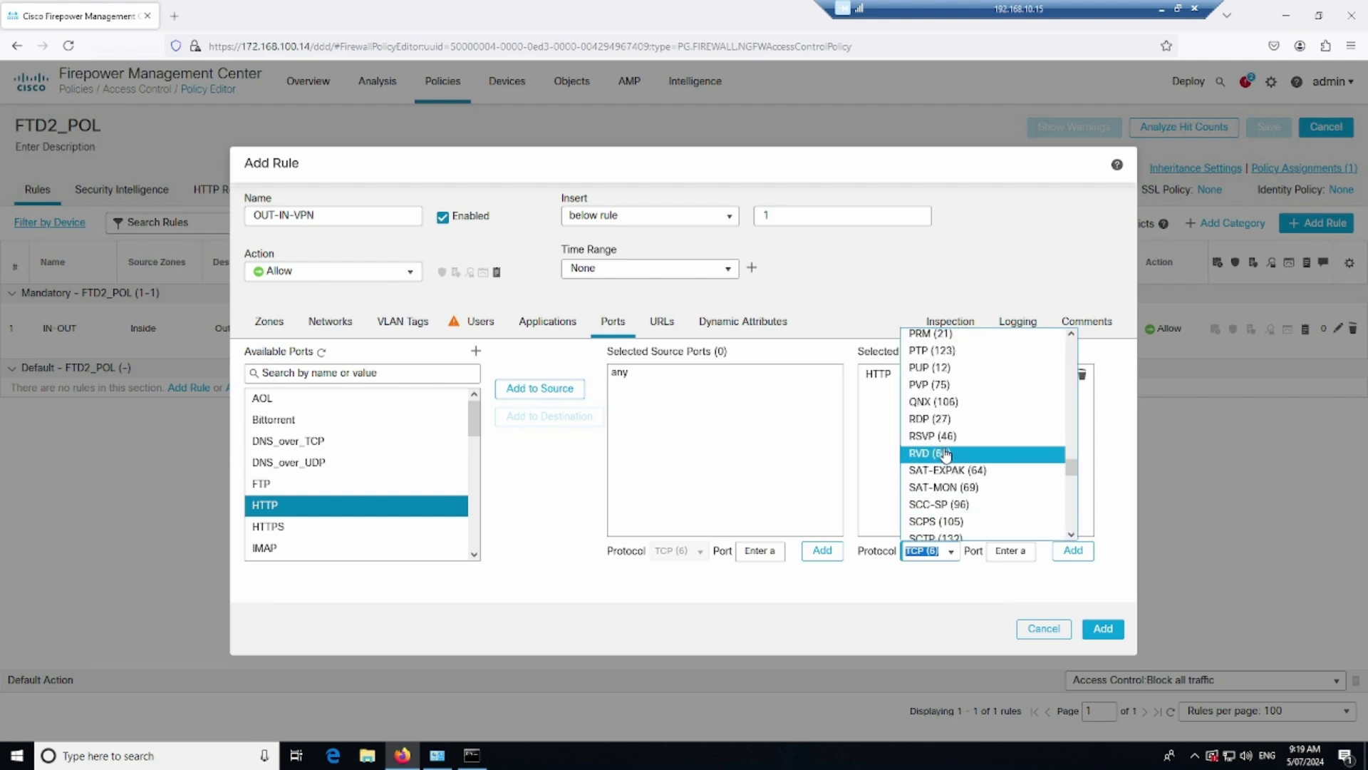
scroll(942, 457, up, 10)
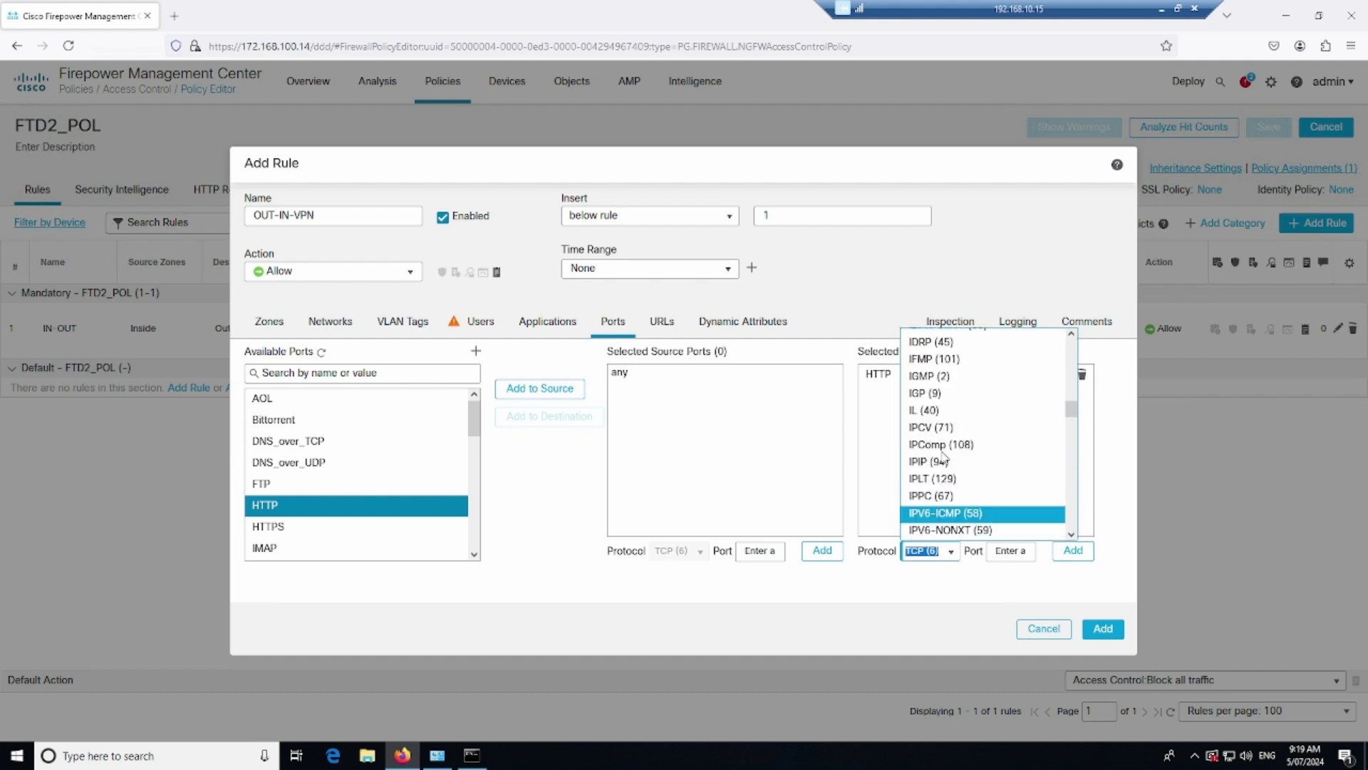
scroll(944, 458, up, 3)
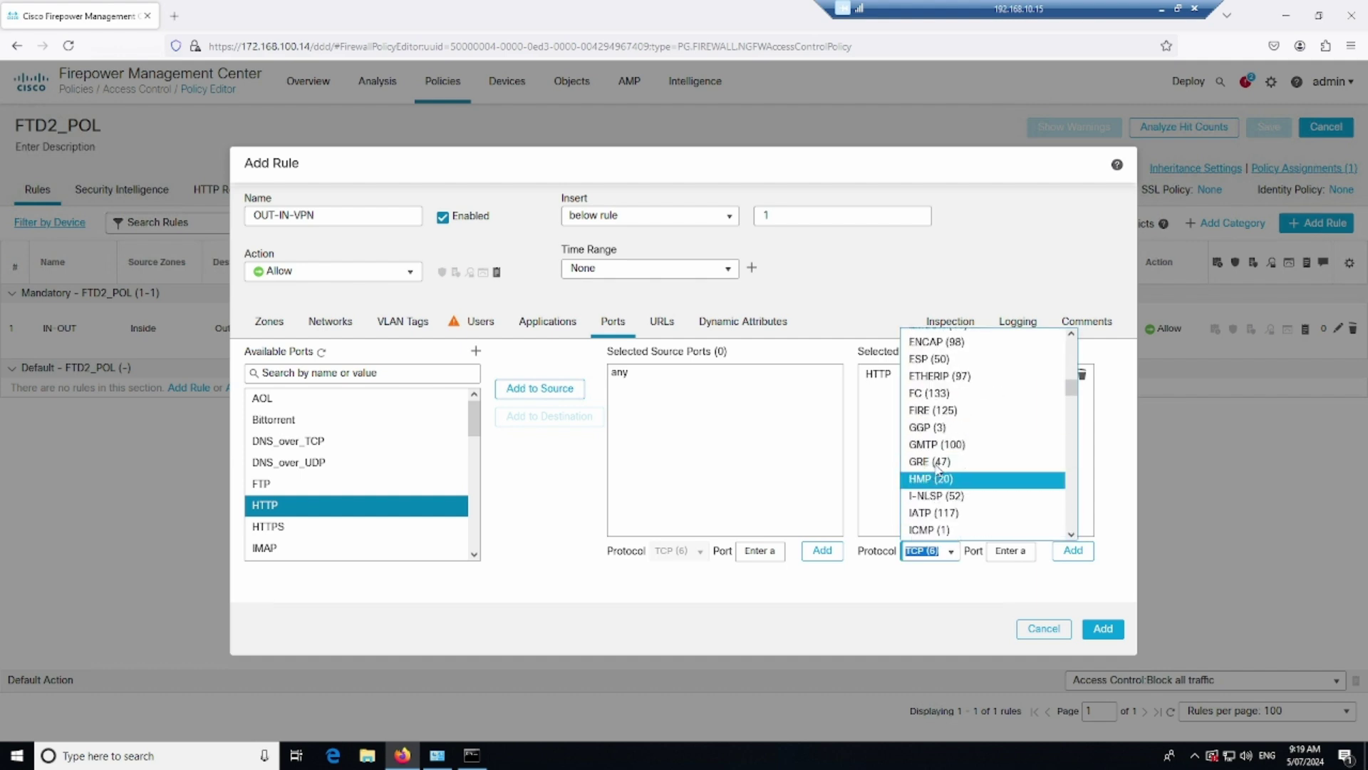
scroll(936, 476, down, 2)
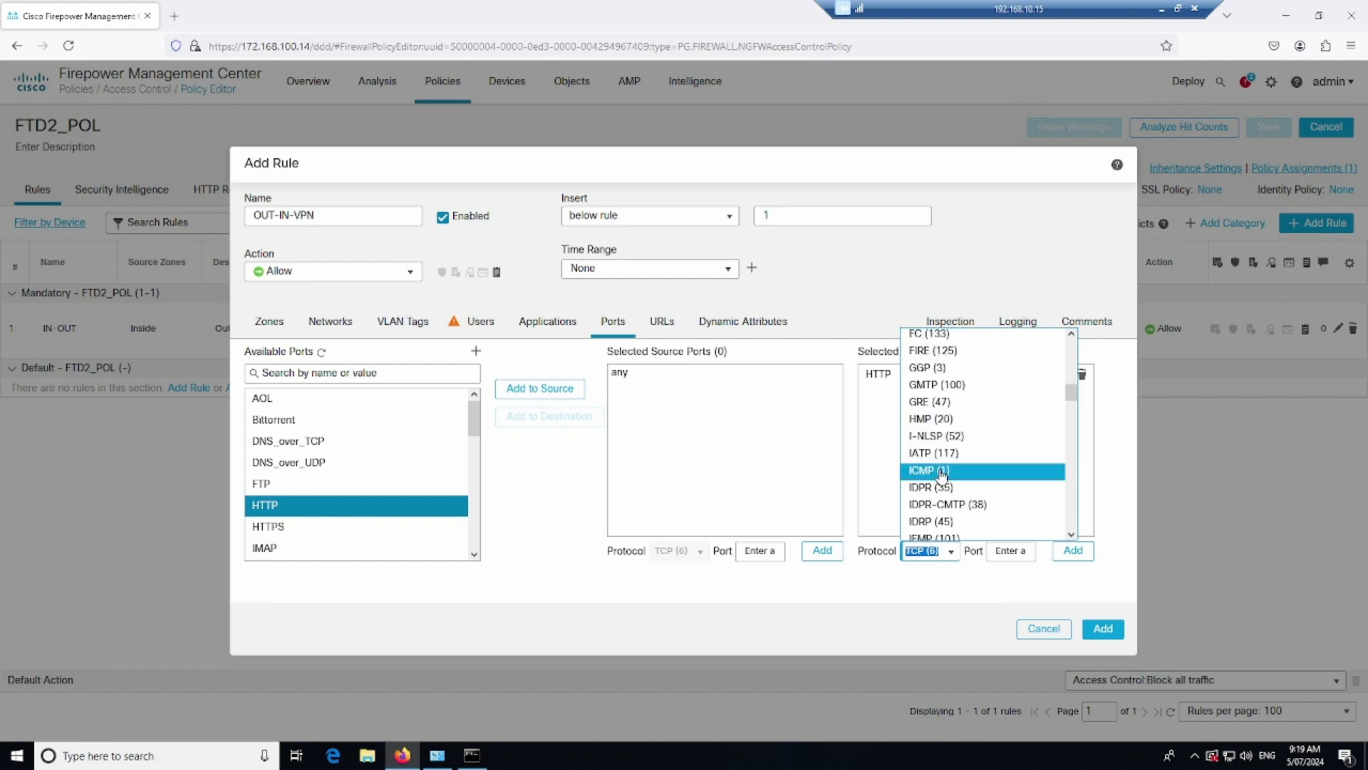
click(935, 472)
click(754, 477)
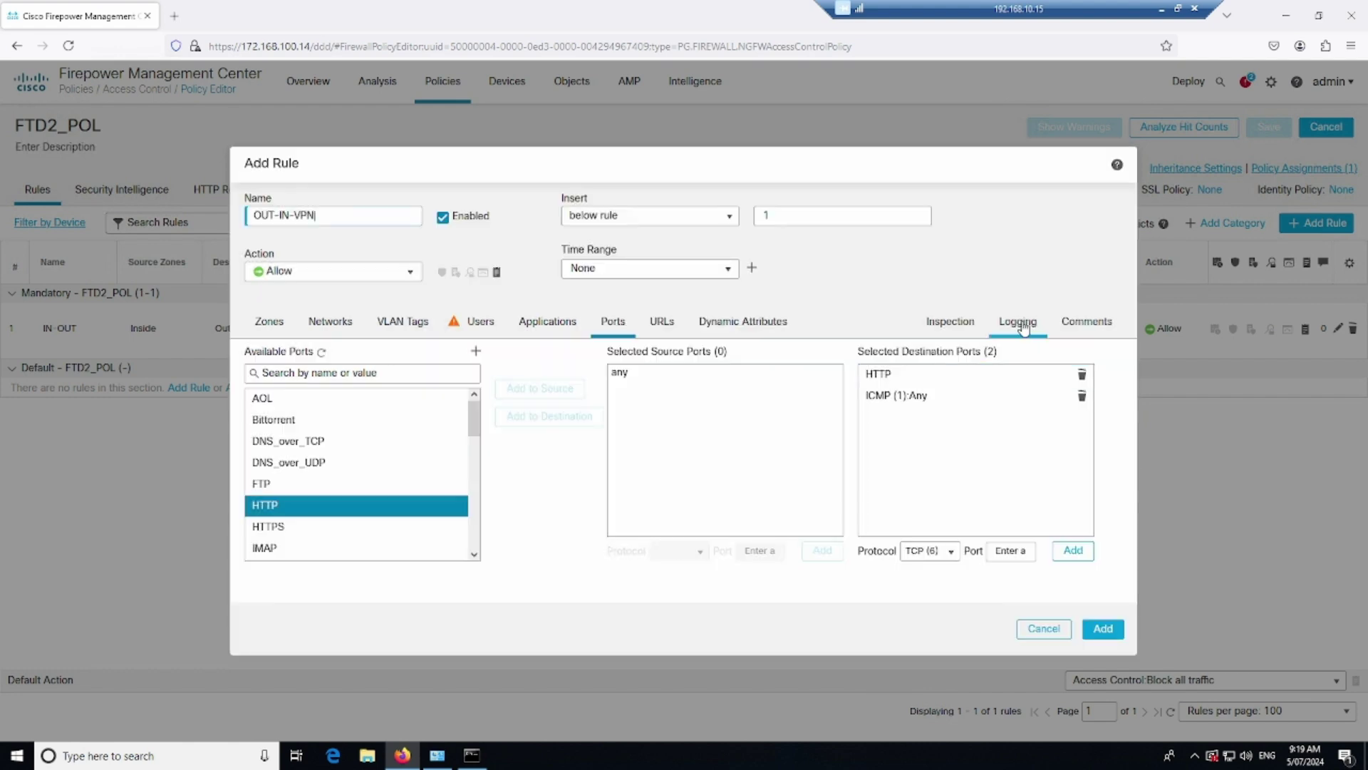
Insert the rule above rule 1 with Log at End of Connection, add it, and save FTD2_POL
click(690, 219)
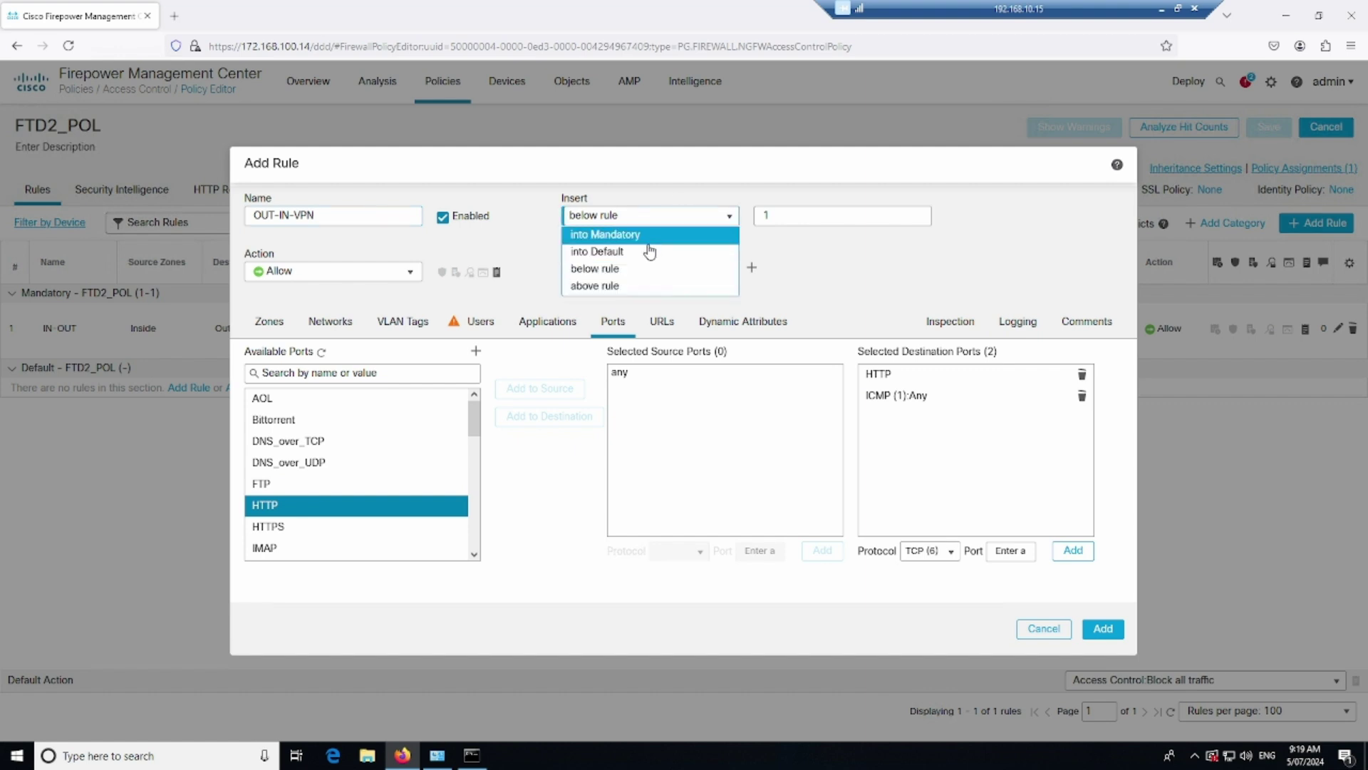
click(617, 287)
click(1017, 325)
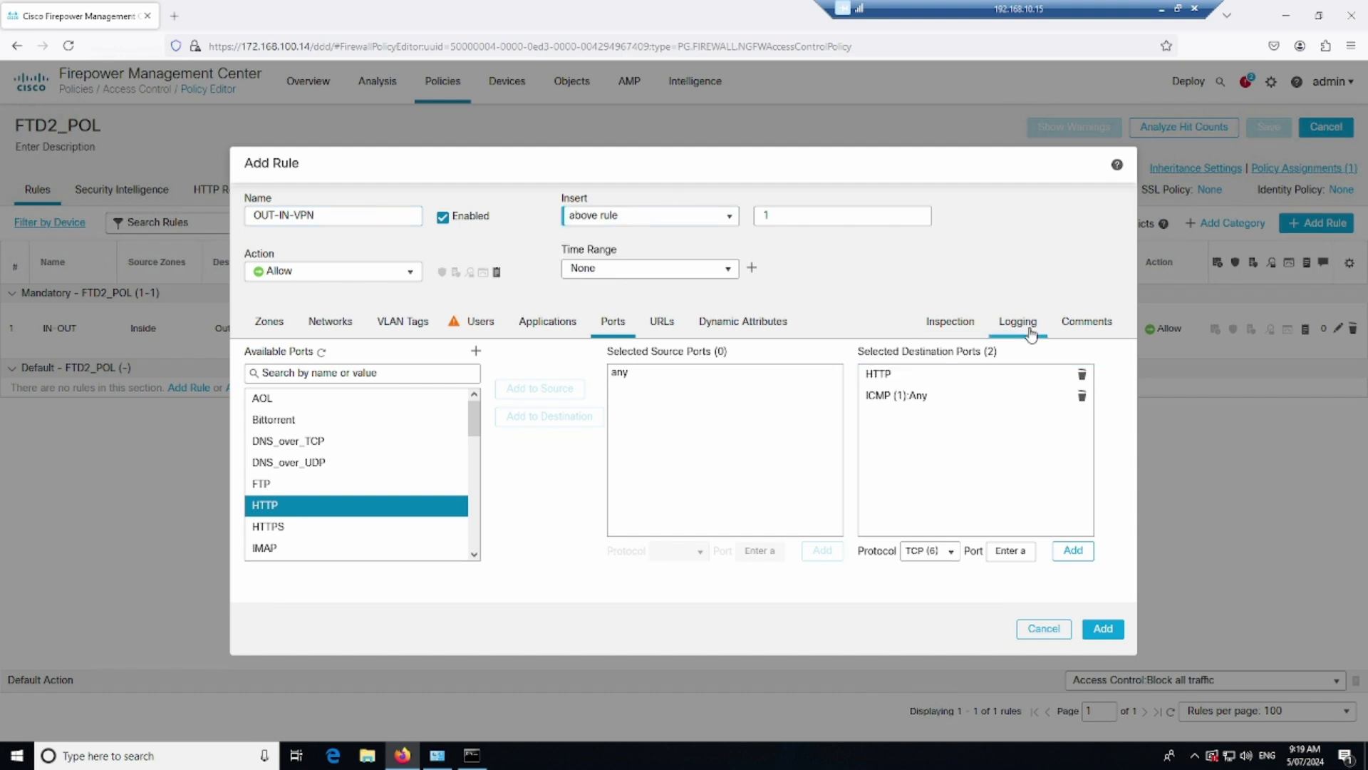
click(250, 375)
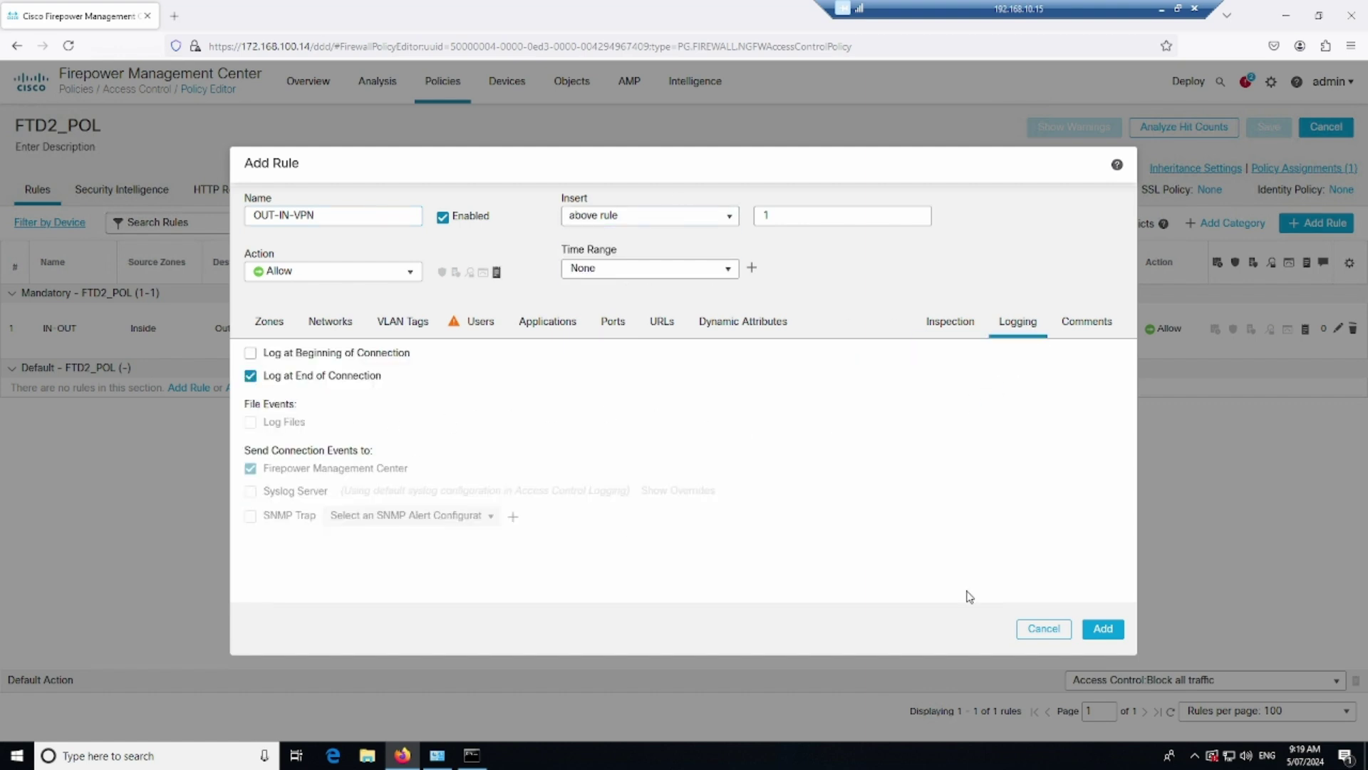
click(1103, 629)
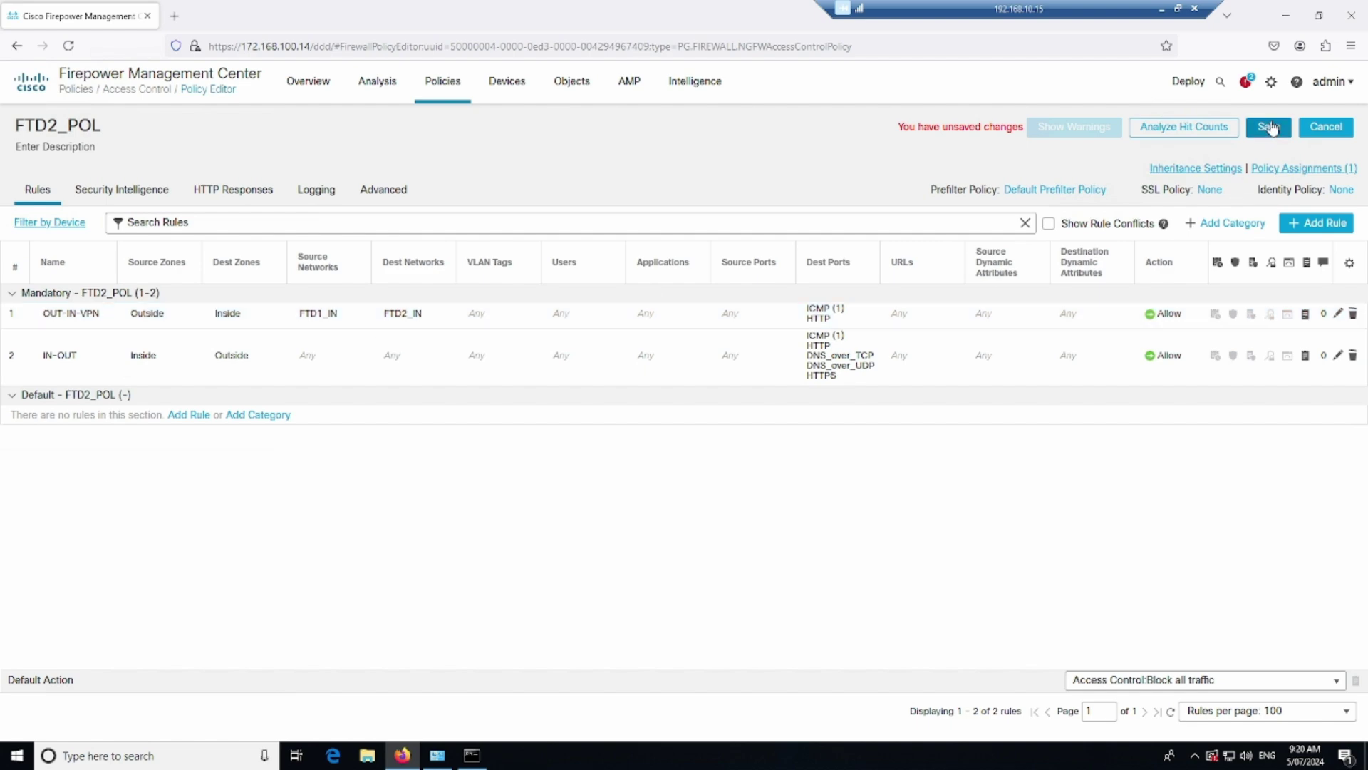
click(1268, 127)
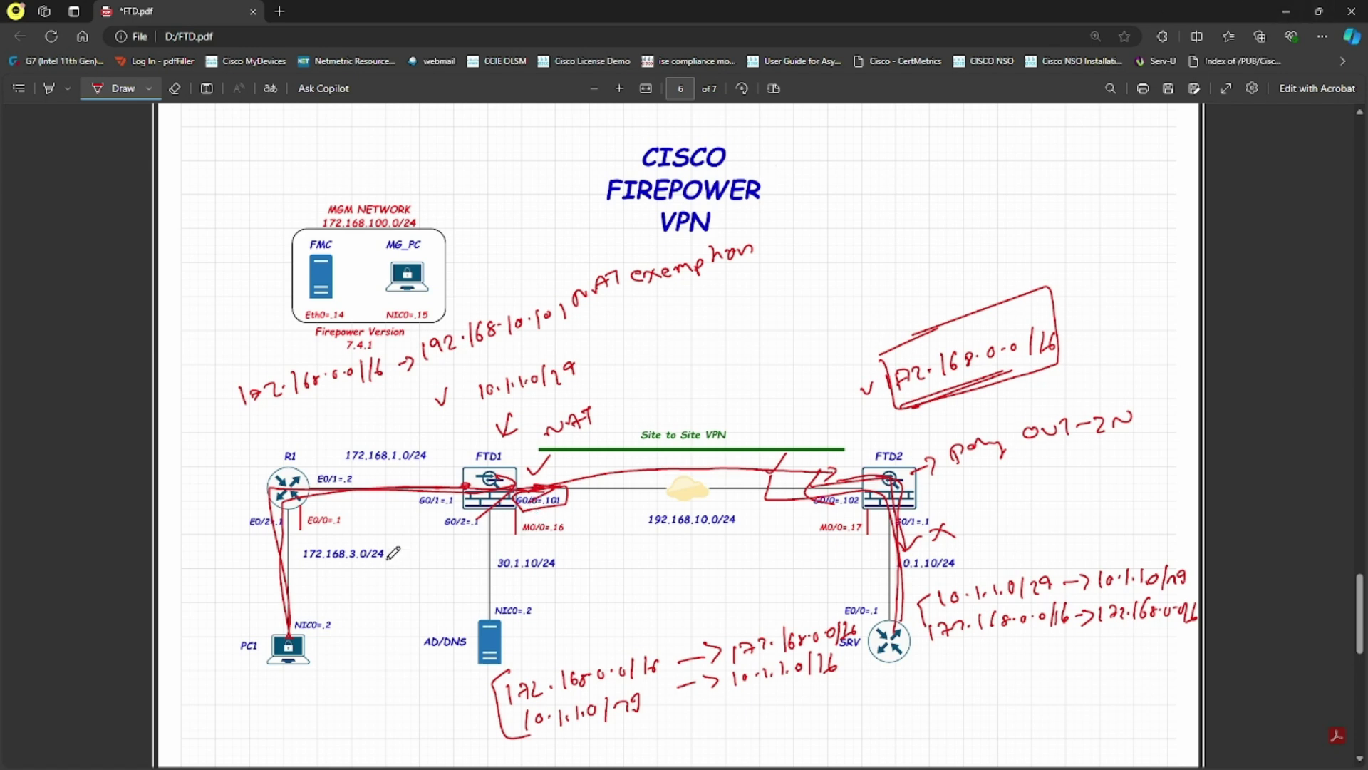
Box MG_PC in red with a line down to R1, then open a blank Firefox tab
mouse_move(399, 227)
mouse_down()
mouse_move(463, 322)
mouse_move(401, 218)
mouse_up()
mouse_move(407, 317)
mouse_down()
mouse_move(295, 479)
mouse_move(588, 479)
mouse_up()
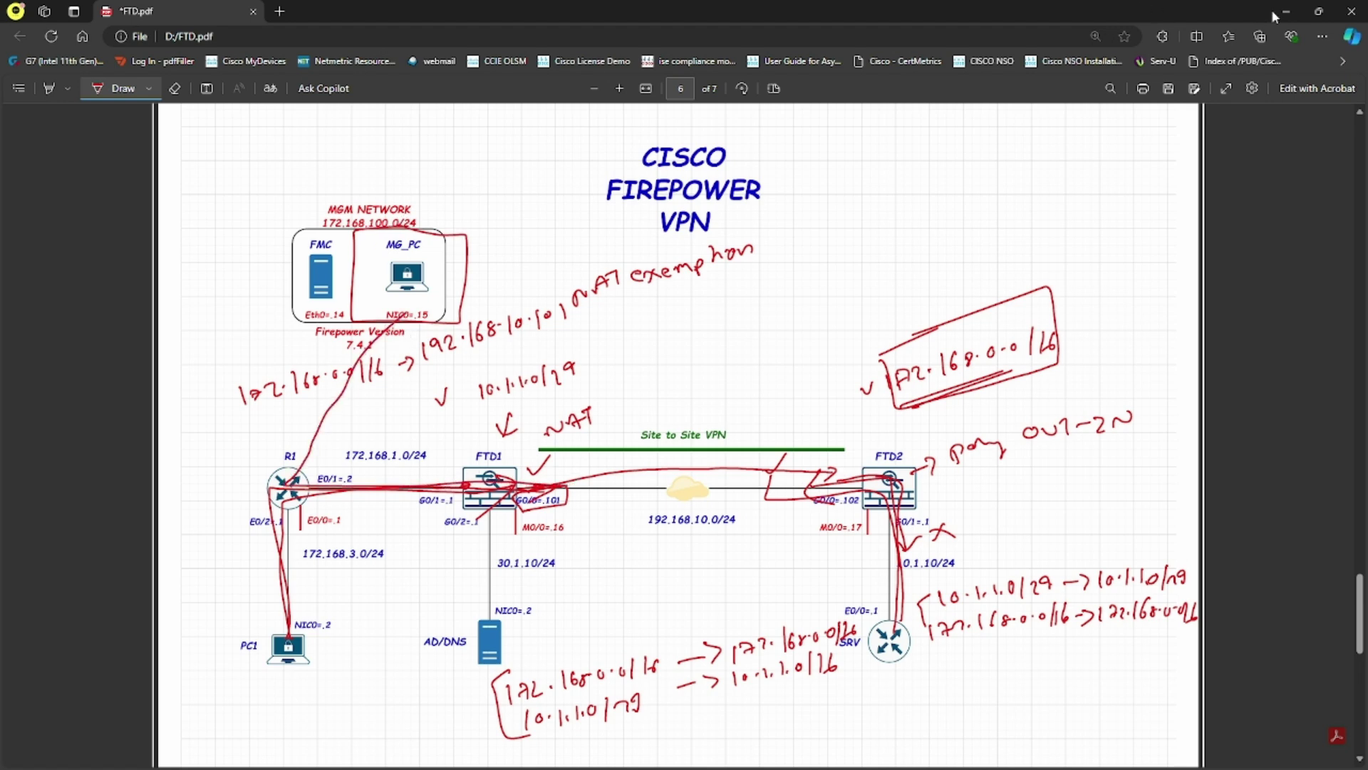
click(1272, 13)
click(174, 16)
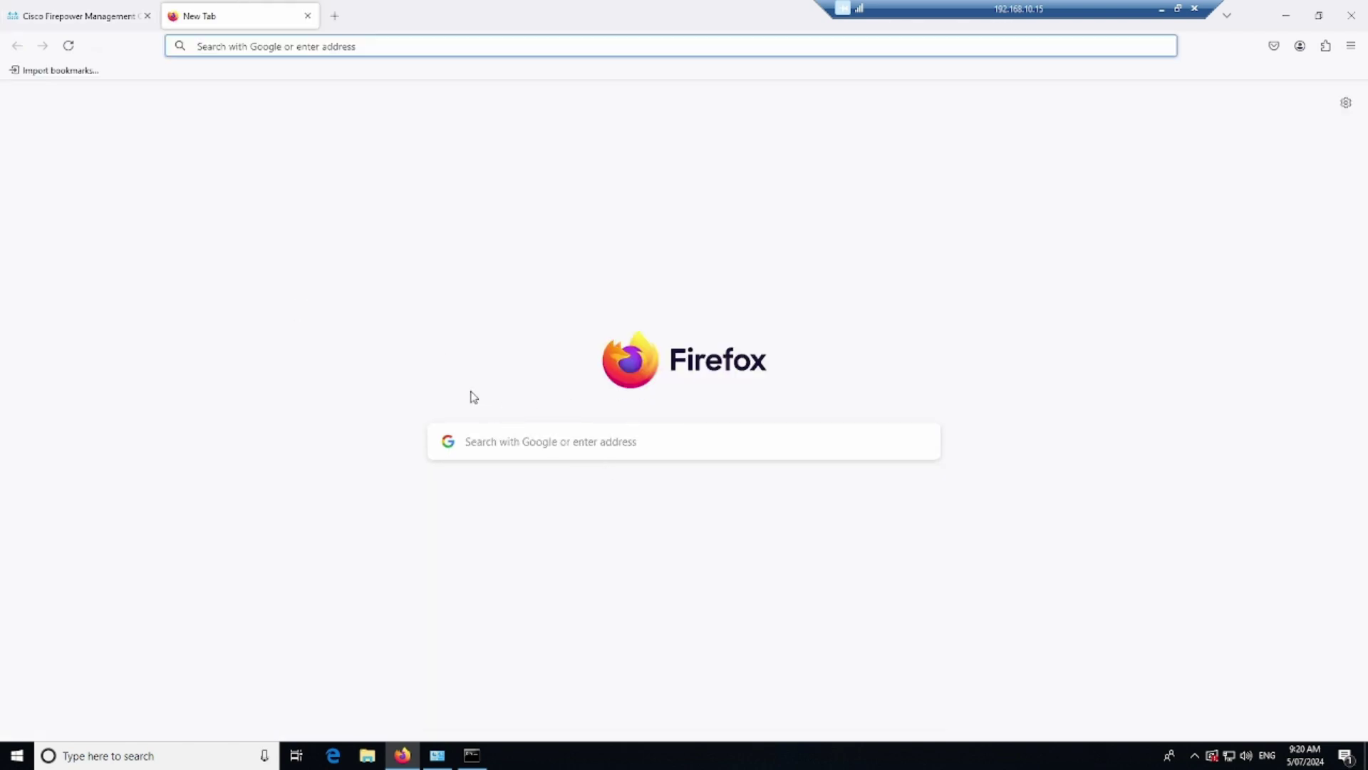
Search for 'facebook', then close the results tab
text(facebook)
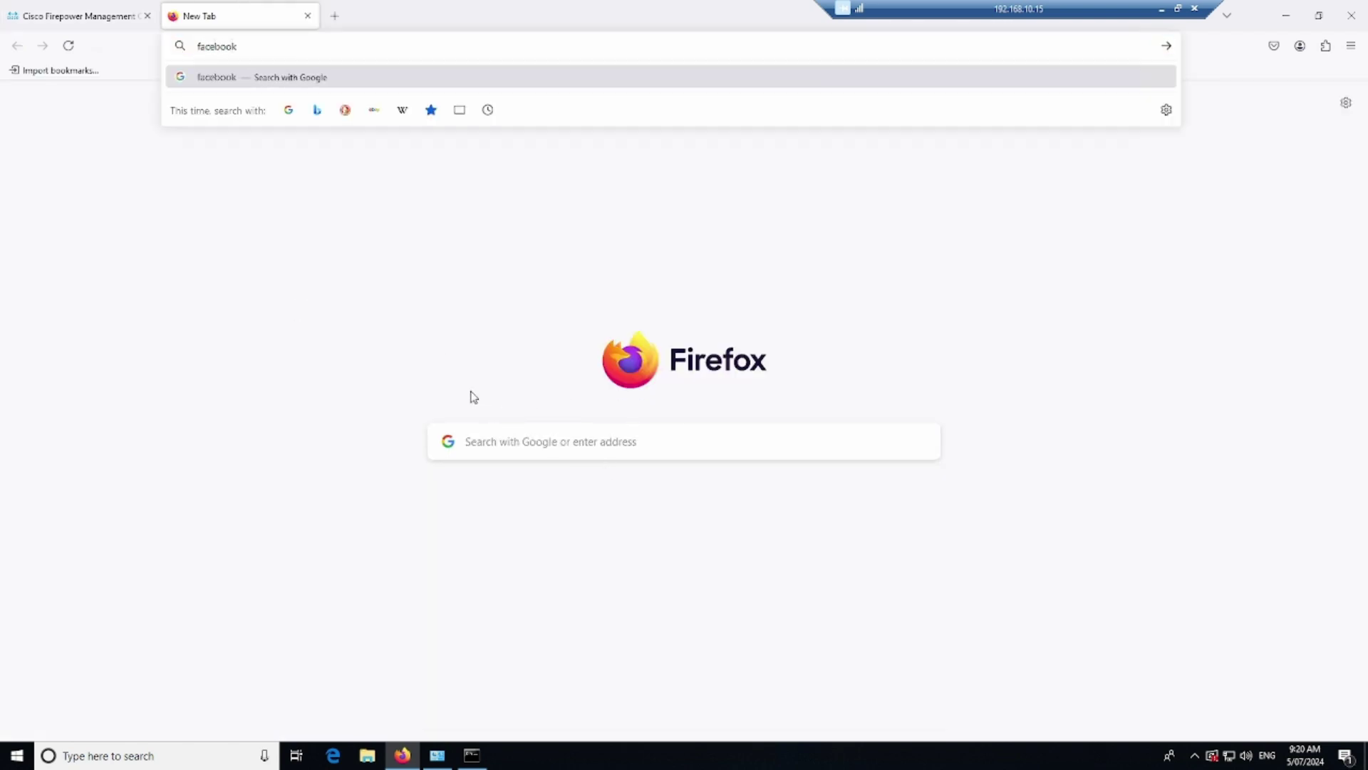
key(Return)
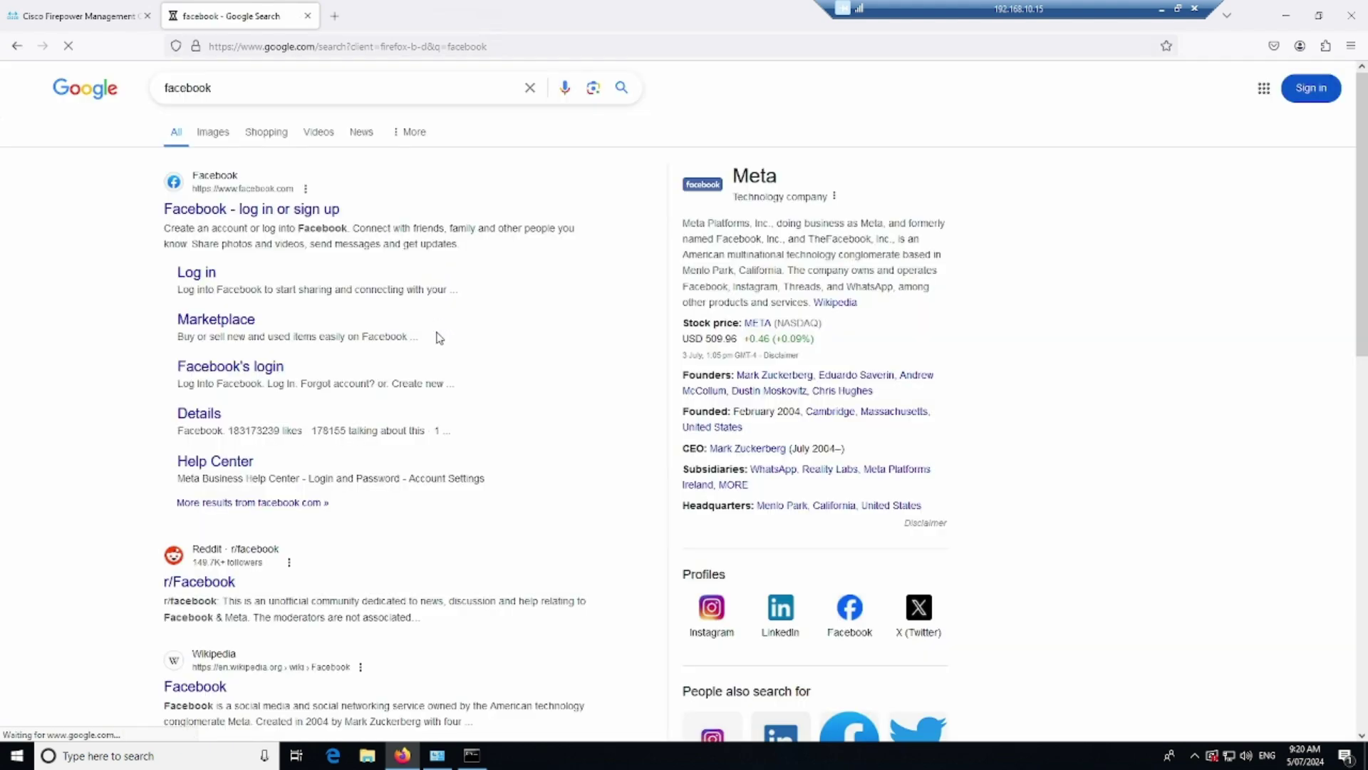
click(308, 15)
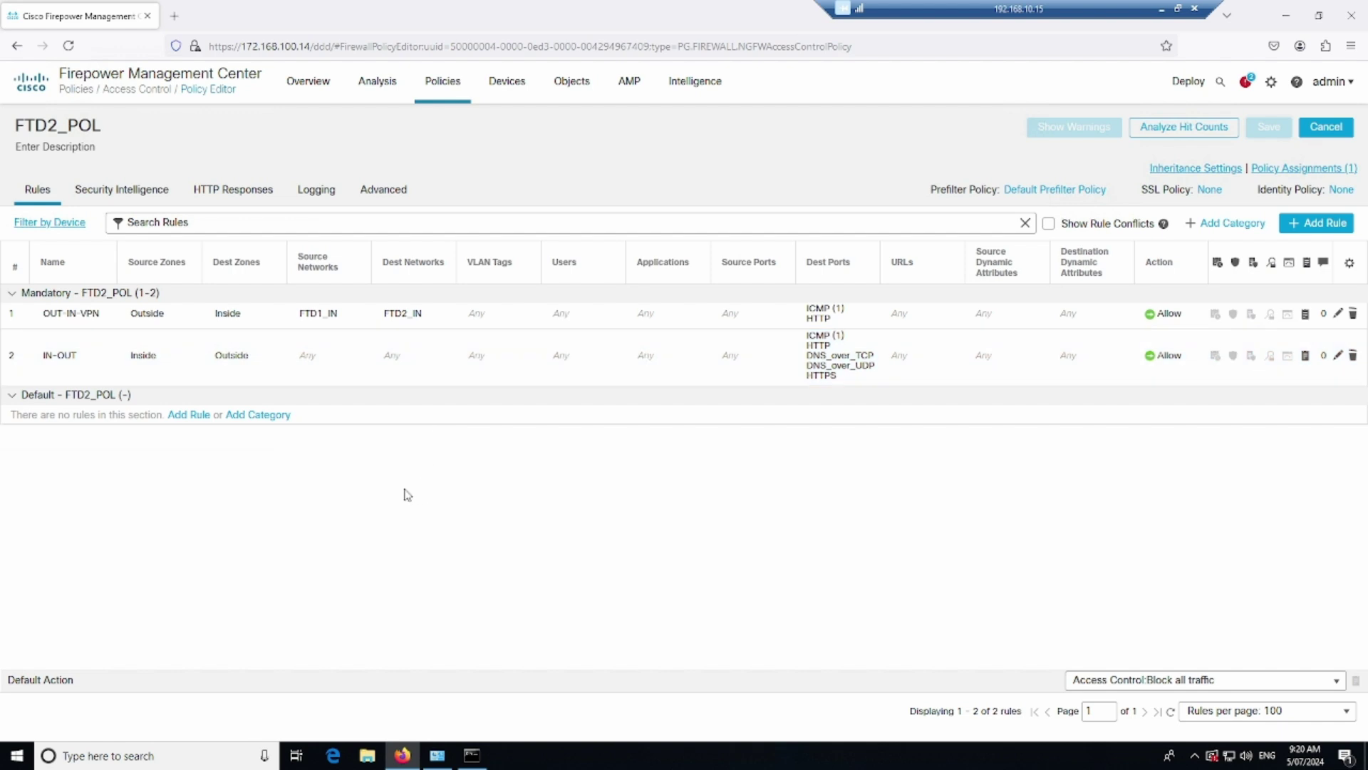
Go to NAT policies and start a new rule in FTD1_NAT, choosing the Inside interface
mouse_move(507, 90)
click(510, 165)
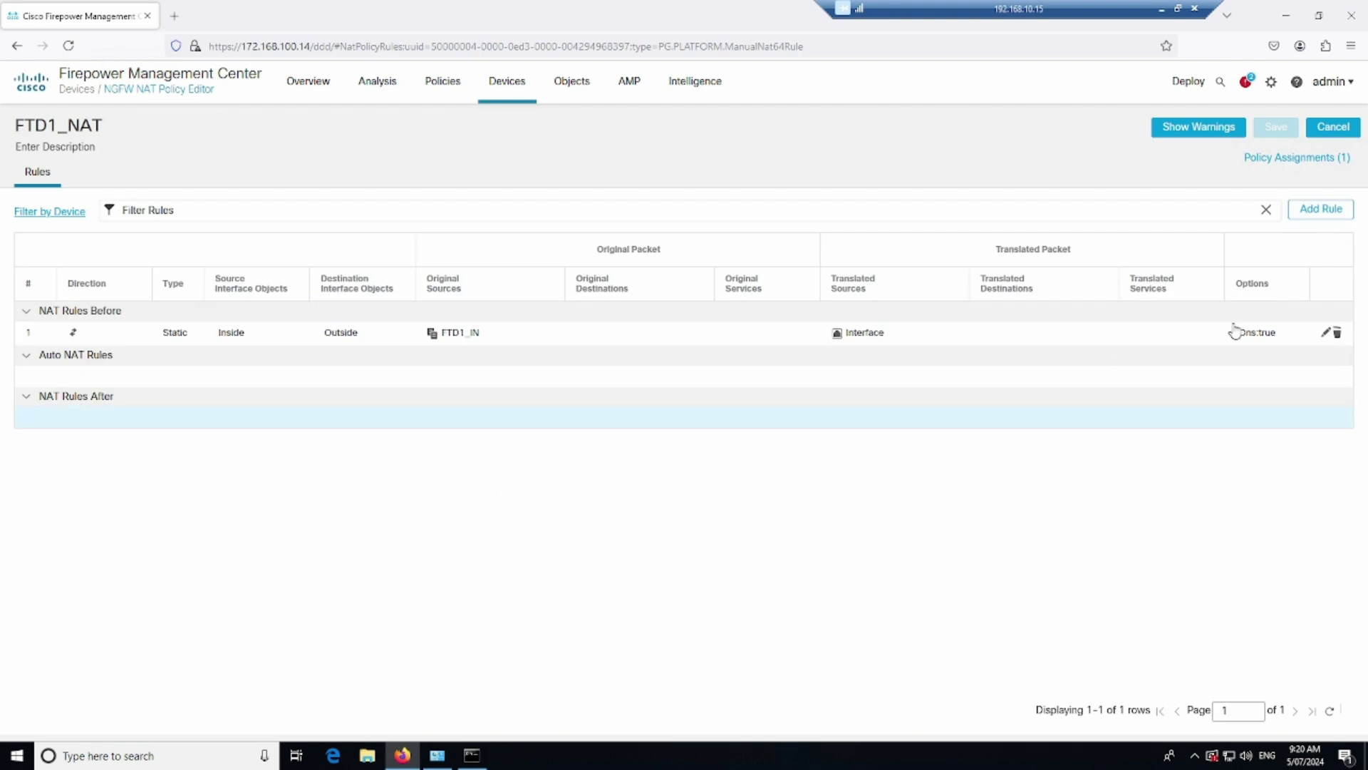
click(1327, 214)
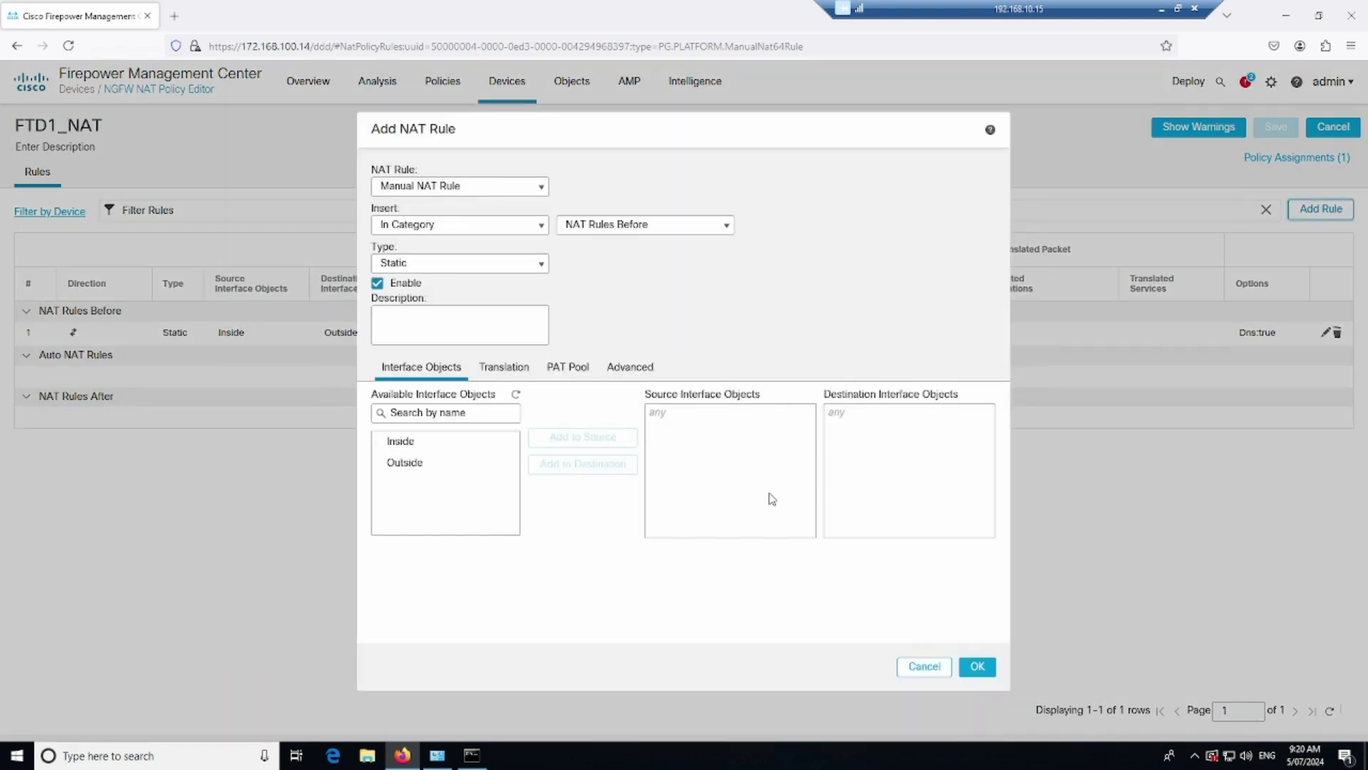
click(458, 442)
Set interfaces Inside to Outside, with original source FTD1_IN and original destination FTD2_IN
click(543, 437)
click(502, 464)
click(574, 466)
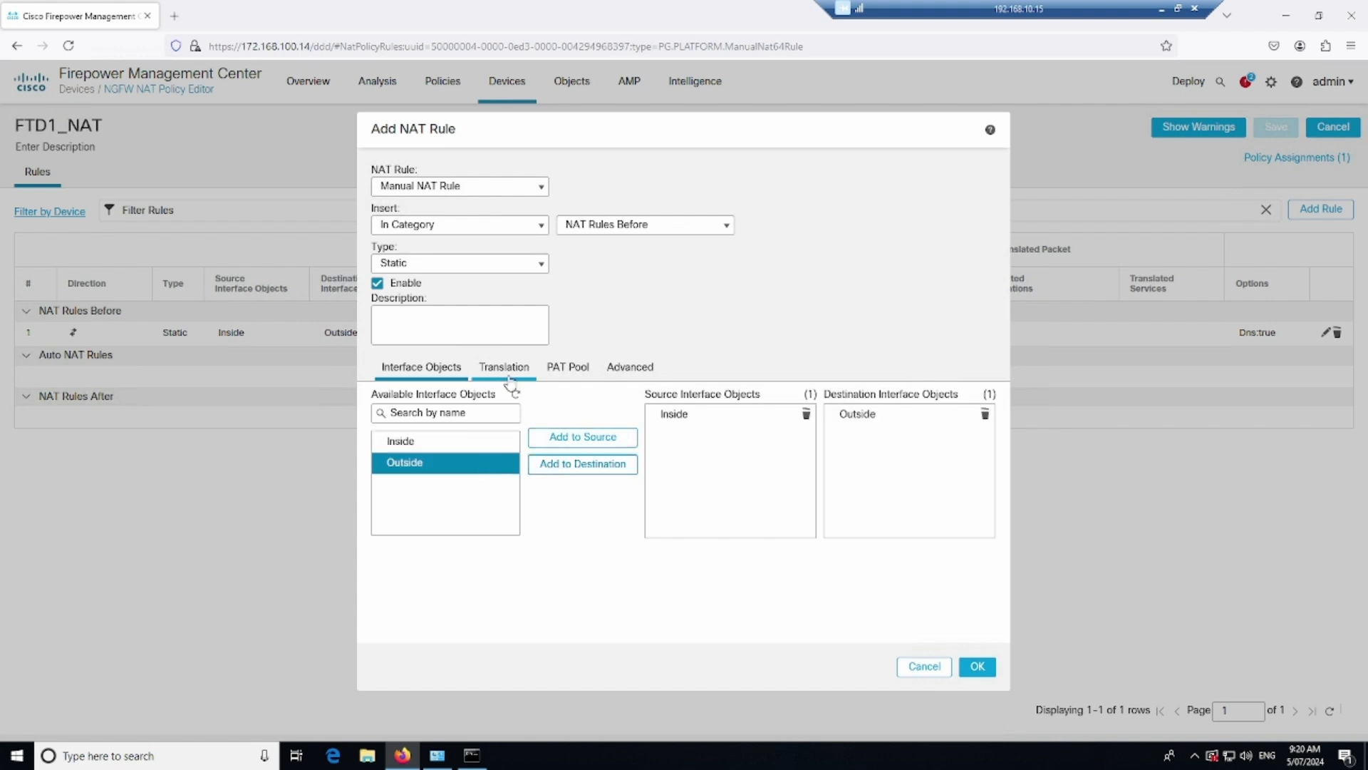
click(513, 372)
click(541, 443)
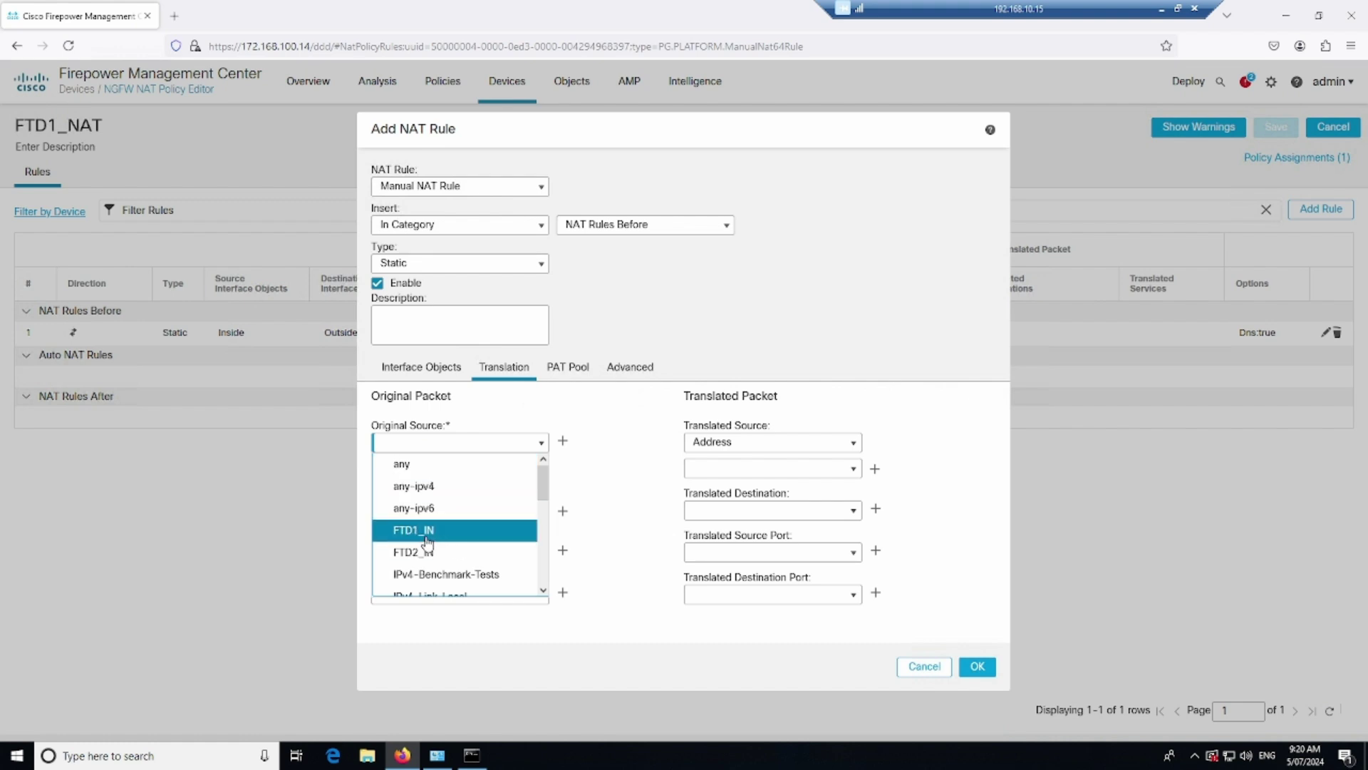
click(428, 533)
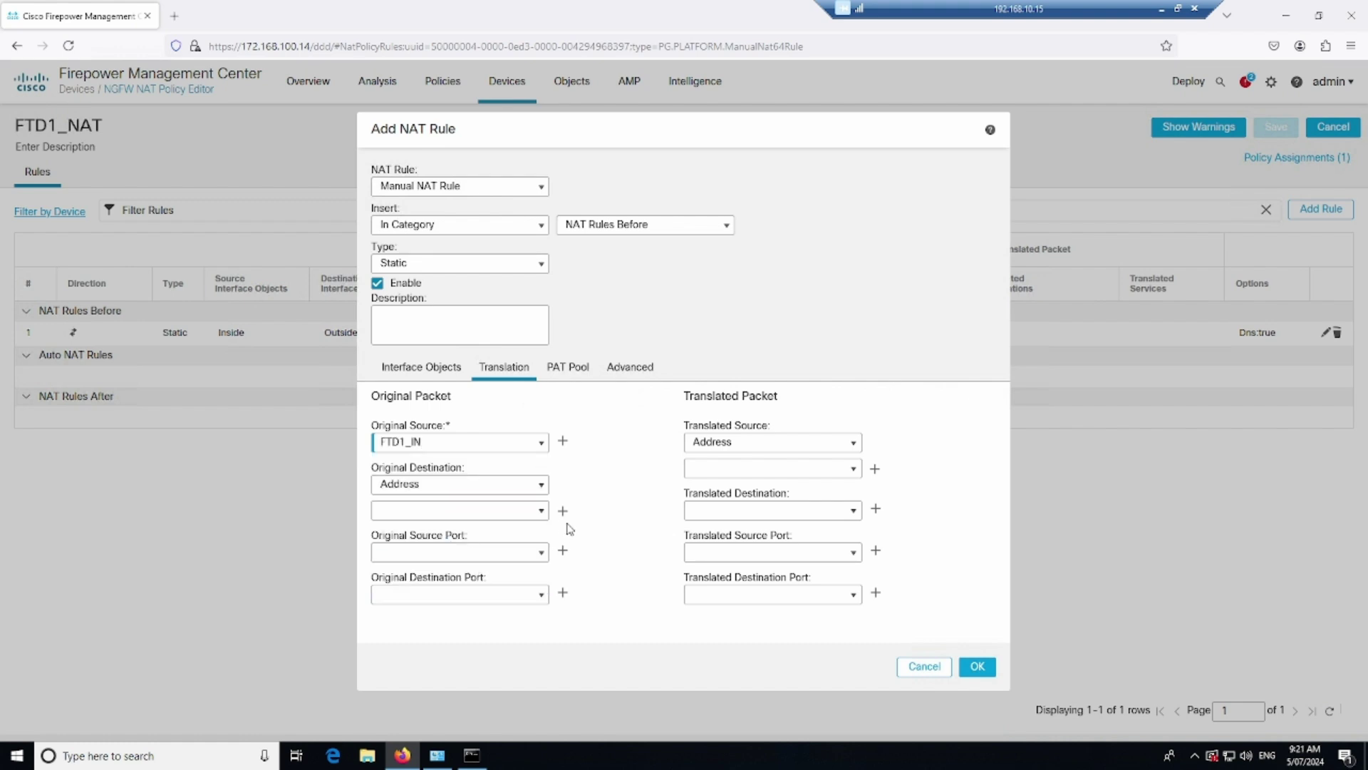
click(540, 516)
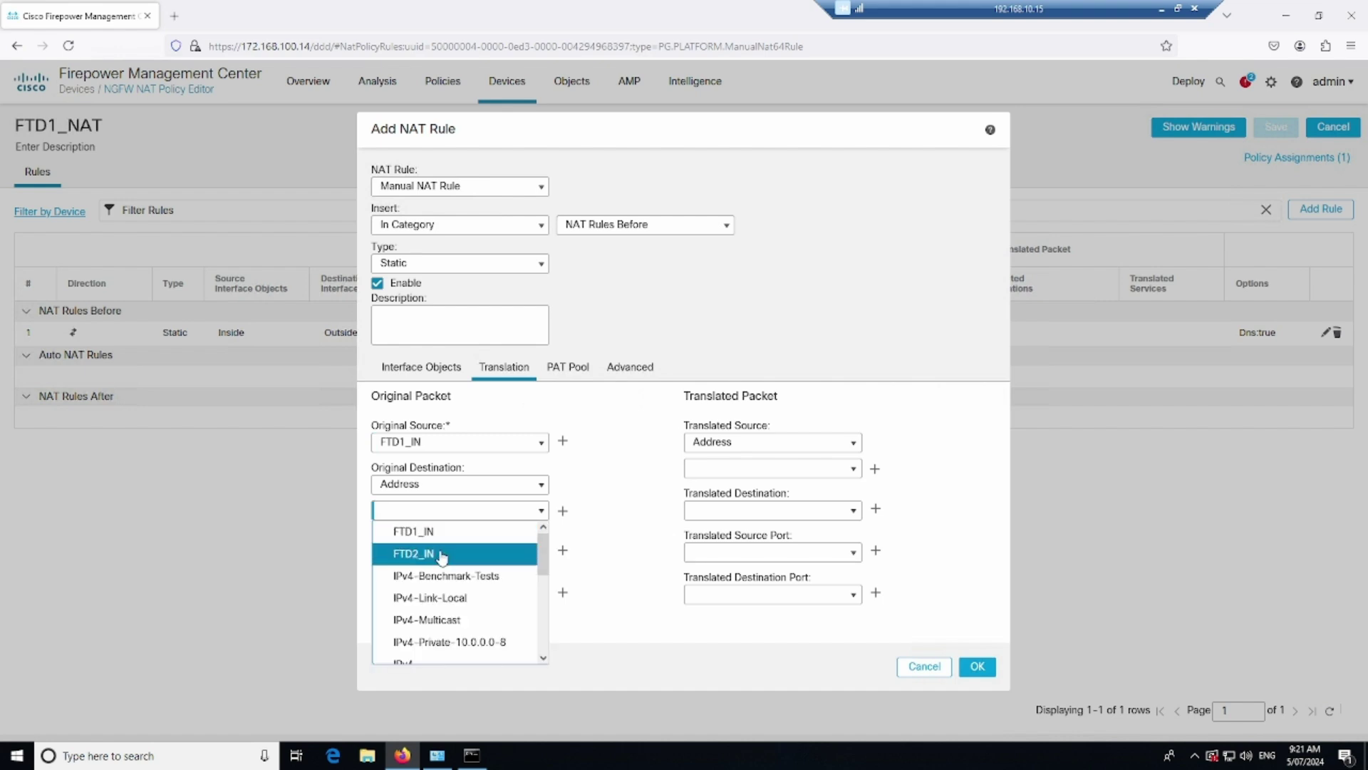
click(443, 552)
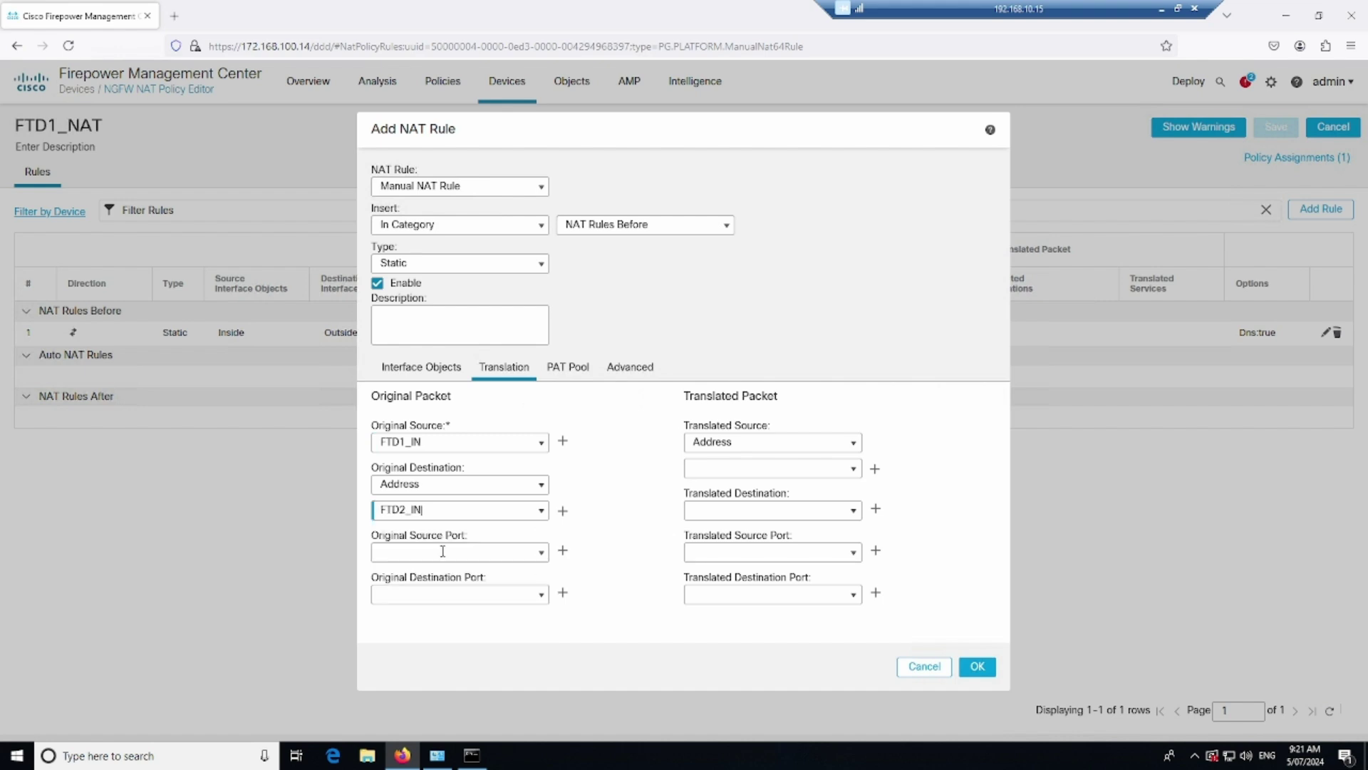
Set translated source FTD1_IN (Address type) and translated destination FTD2_IN
click(854, 443)
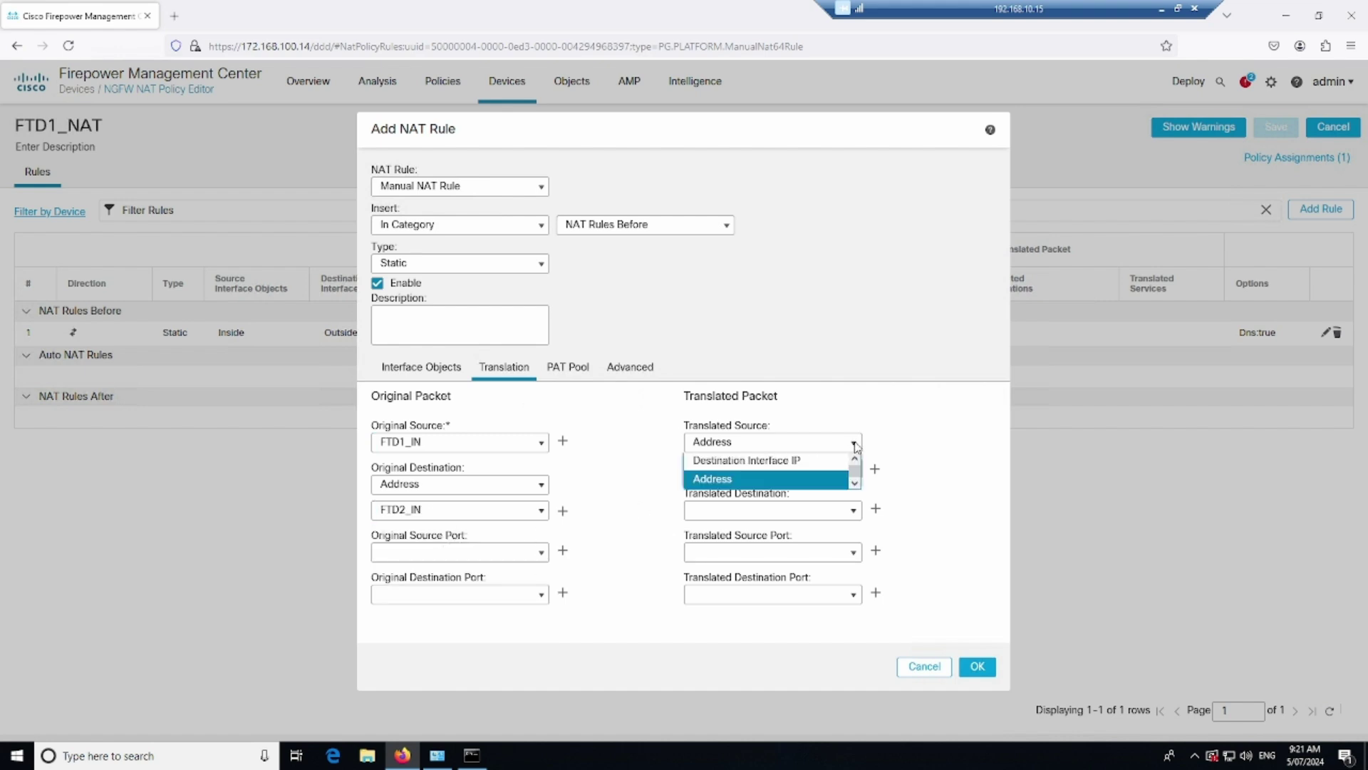
click(764, 481)
click(854, 470)
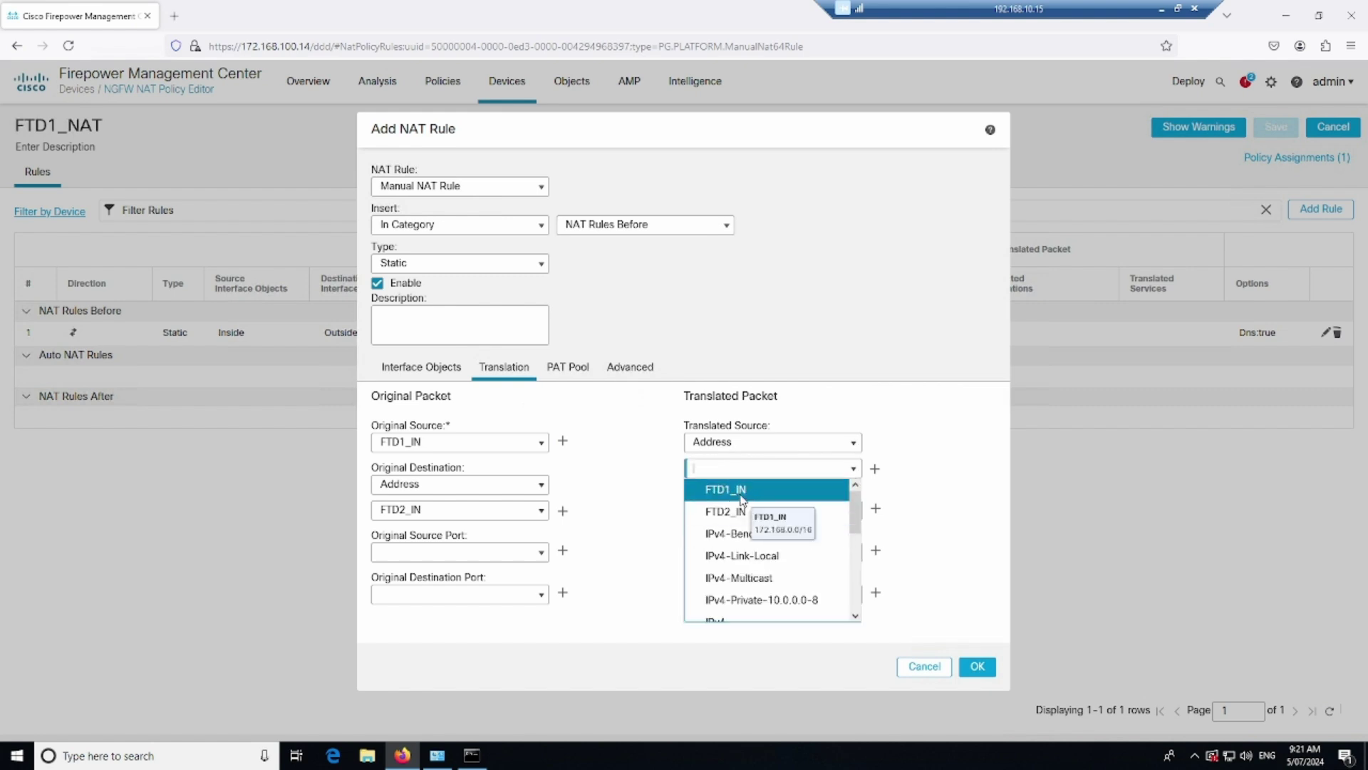
click(745, 498)
click(854, 511)
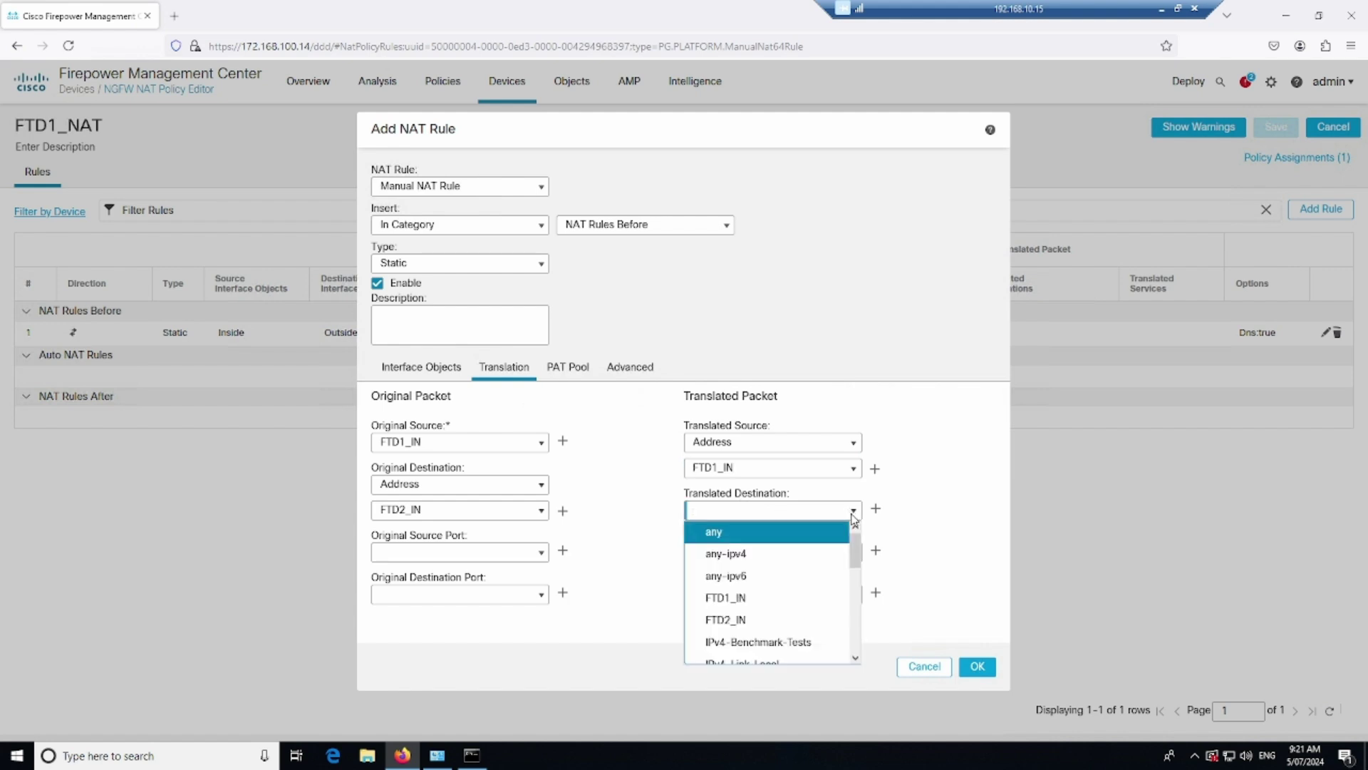
click(752, 625)
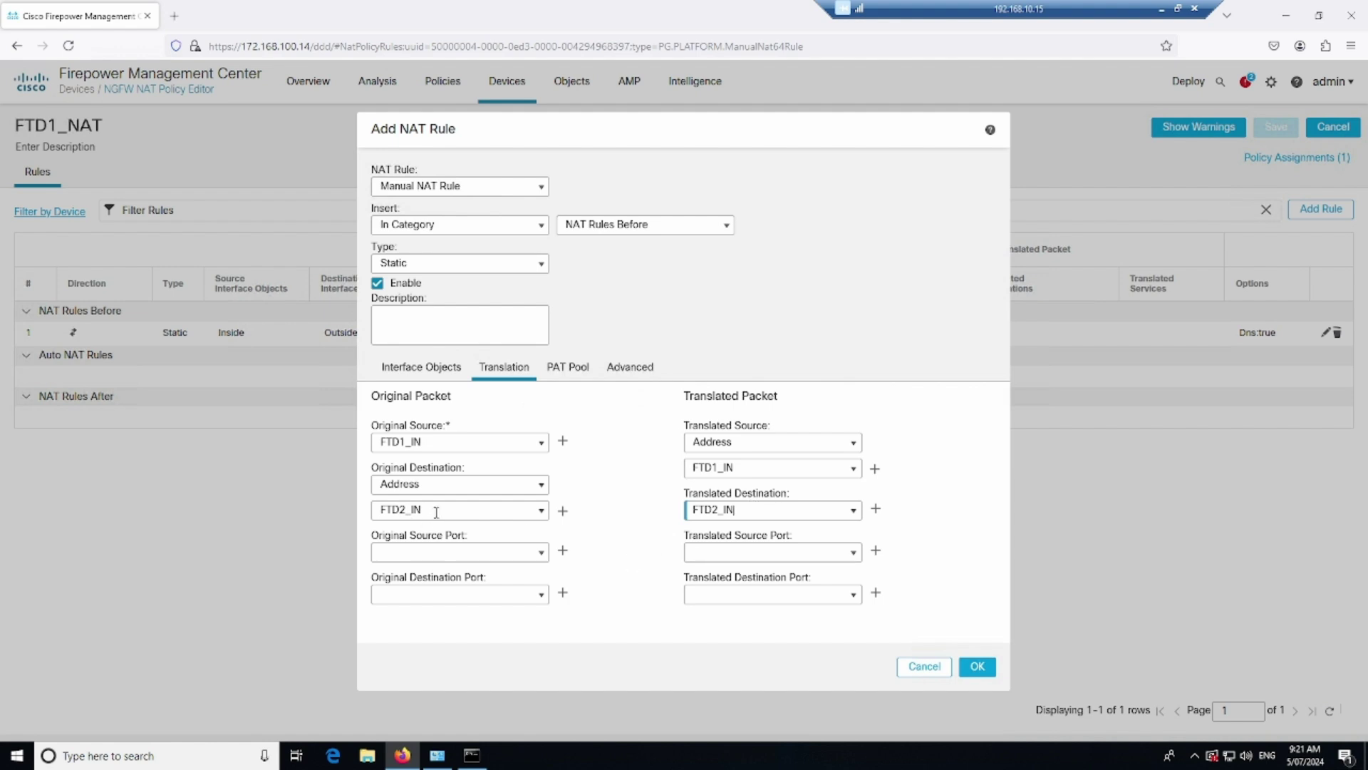
Insert the FTD1_IN-to-FTD2_IN exemption rule above rule 1, add it, and save FTD1_NAT
click(630, 367)
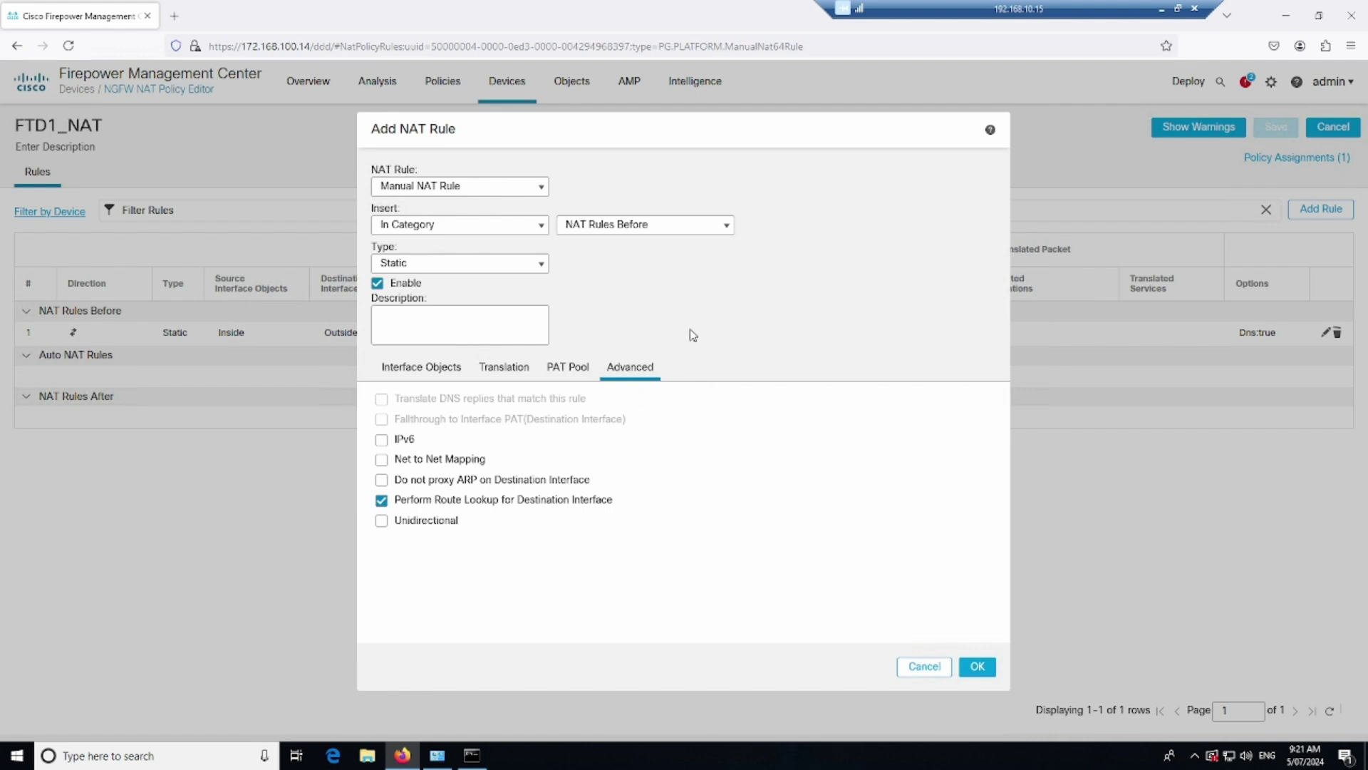
click(503, 228)
click(449, 276)
click(541, 226)
click(539, 233)
click(540, 229)
click(464, 262)
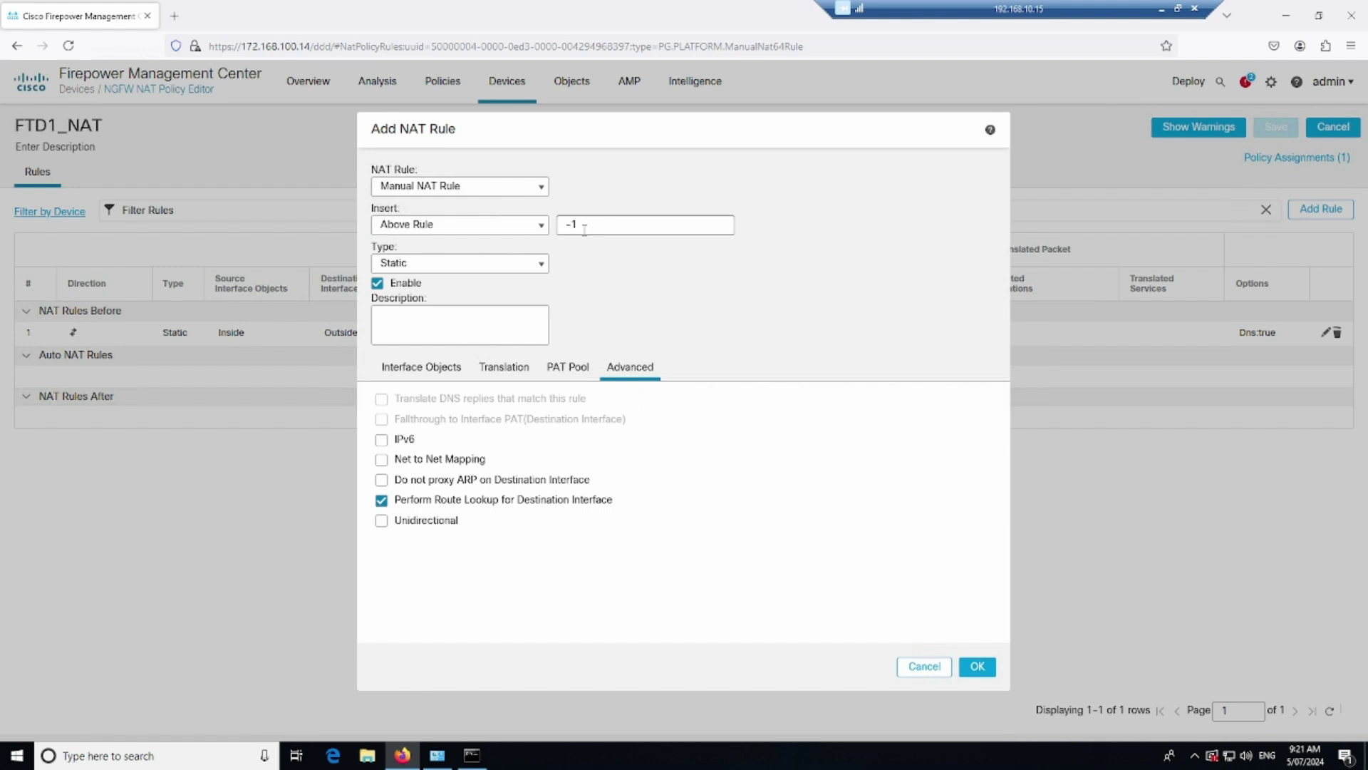
click(574, 225)
click(978, 666)
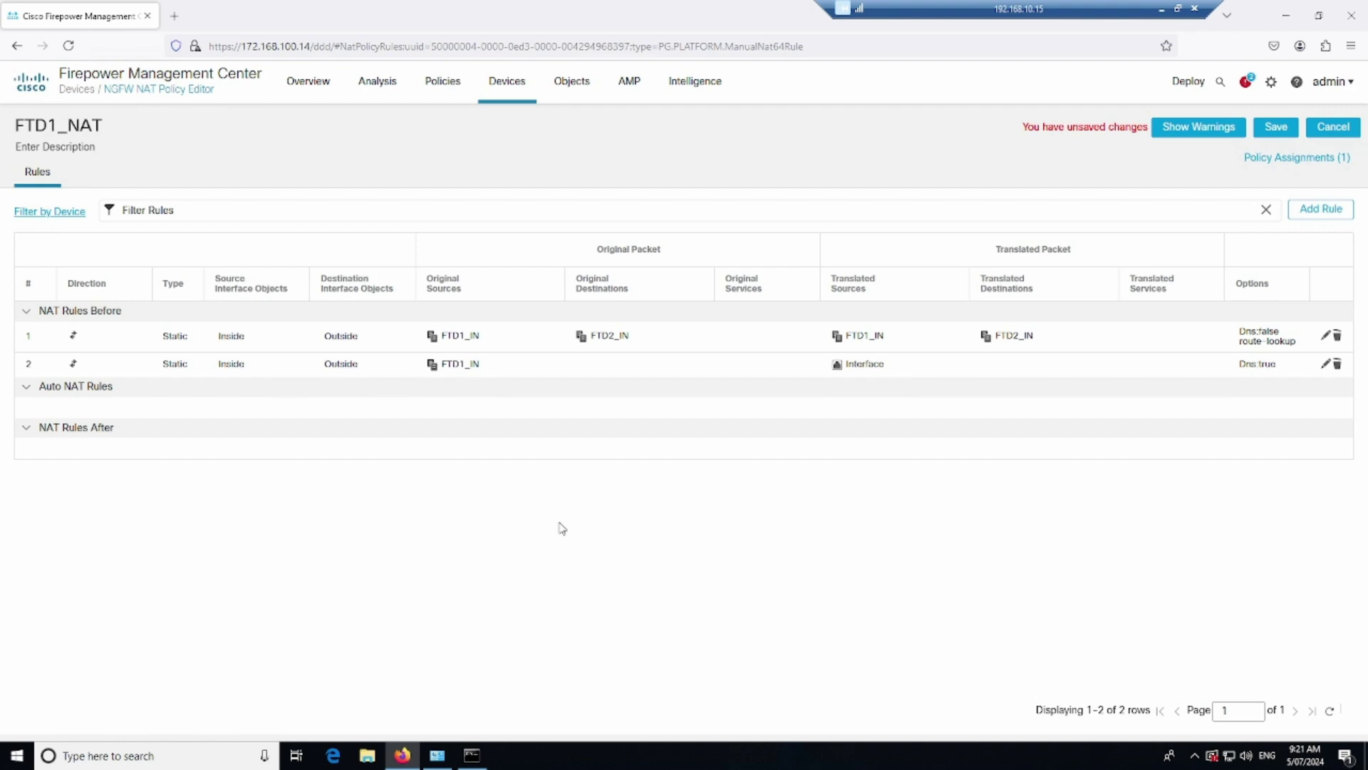
click(1274, 127)
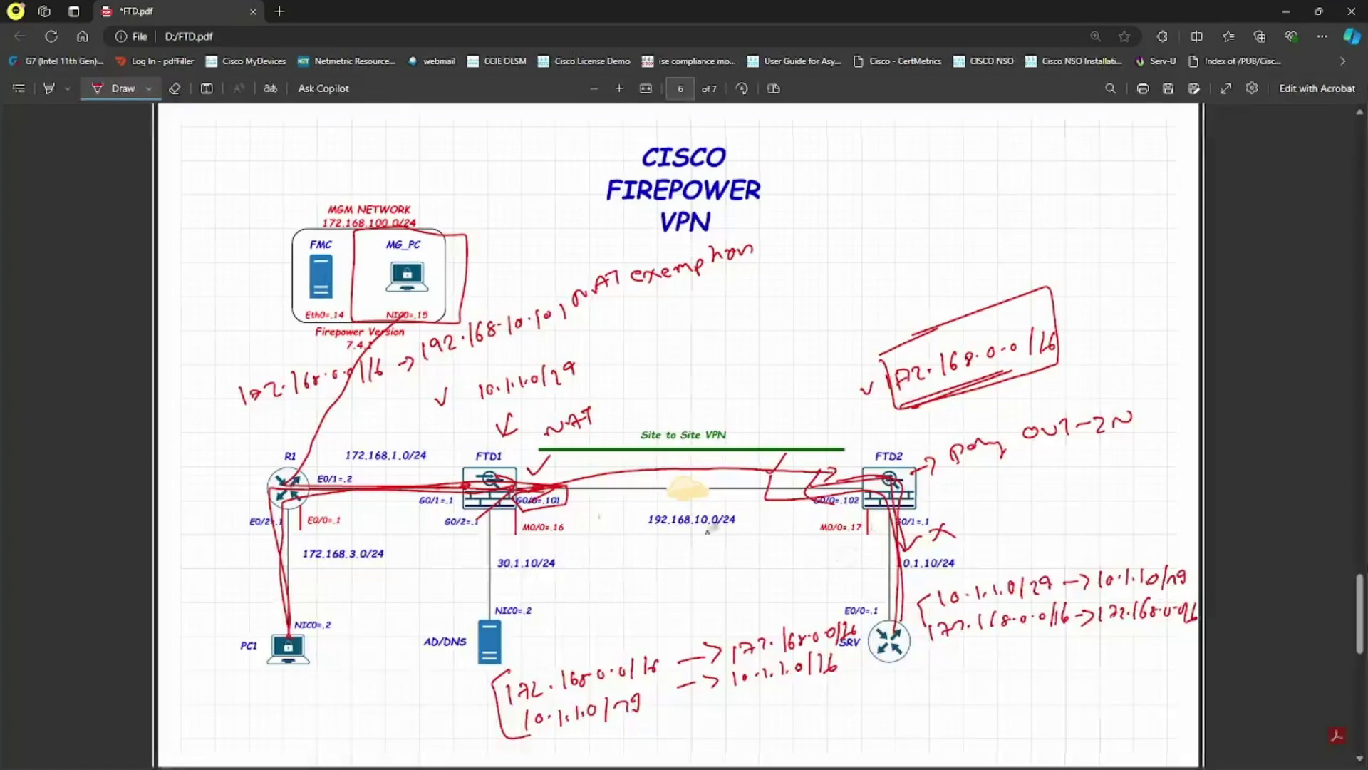
Draw red traces along R1–PC1, from SRV up into FTD2, and back over the VPN link
mouse_move(290, 628)
mouse_down()
mouse_move(292, 538)
mouse_move(451, 499)
mouse_move(559, 501)
mouse_up()
drag(879, 576, 966, 575)
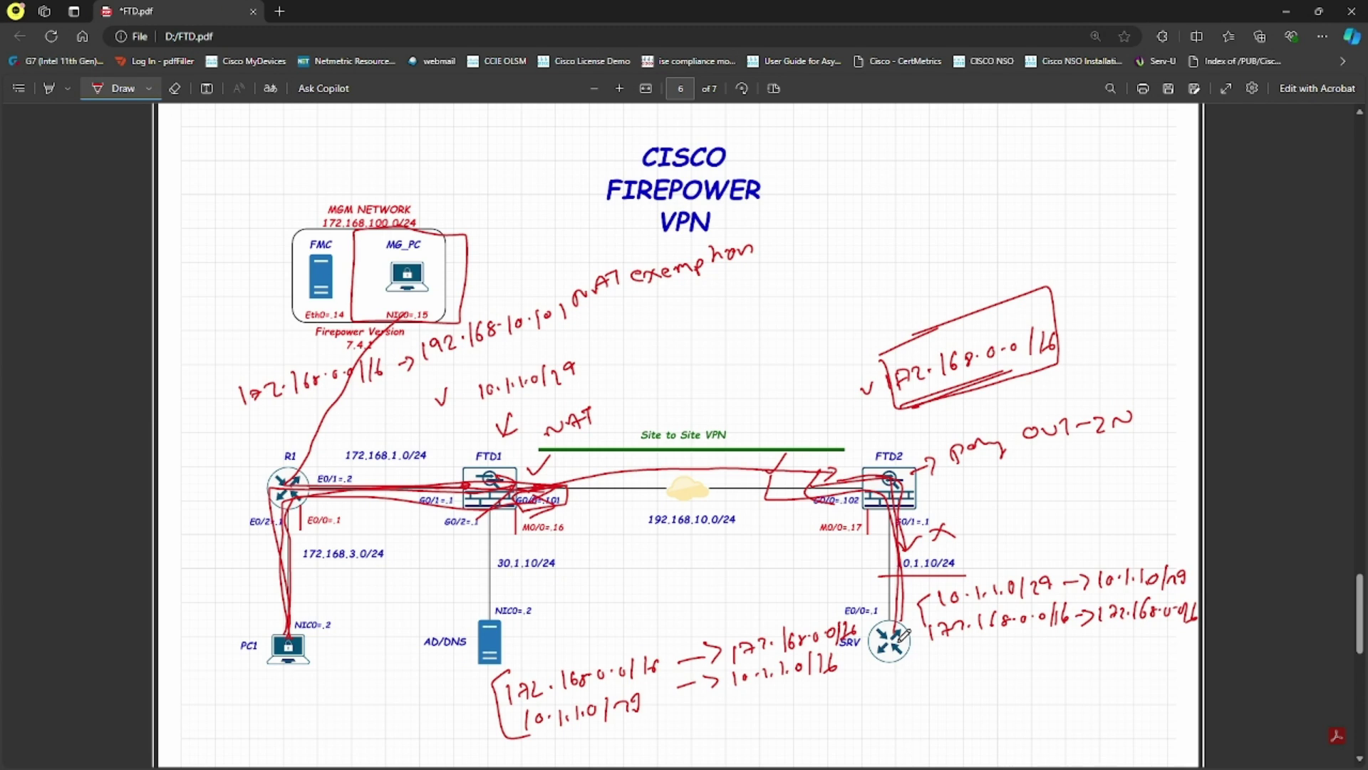
mouse_move(900, 643)
mouse_down()
mouse_move(900, 482)
mouse_move(848, 479)
mouse_up()
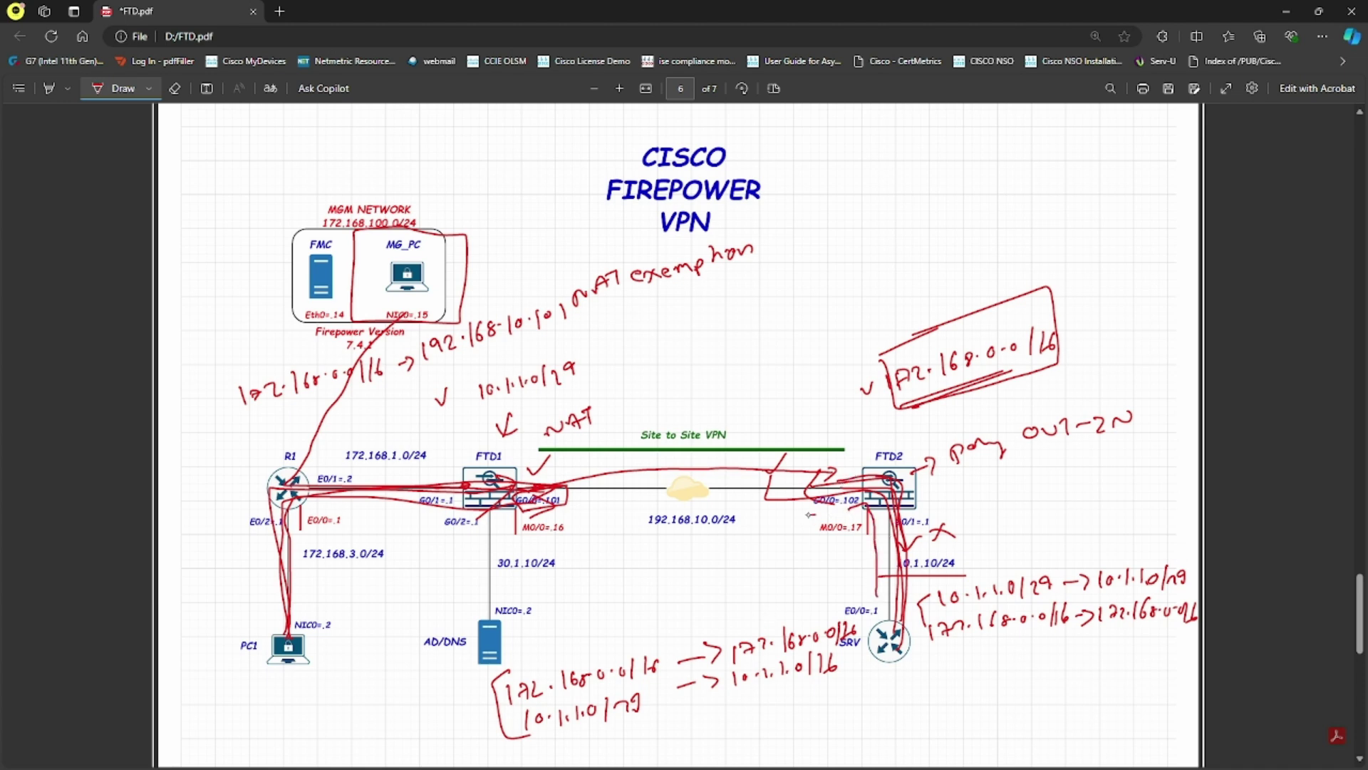
mouse_move(810, 511)
mouse_down()
mouse_move(778, 456)
mouse_move(811, 468)
mouse_up()
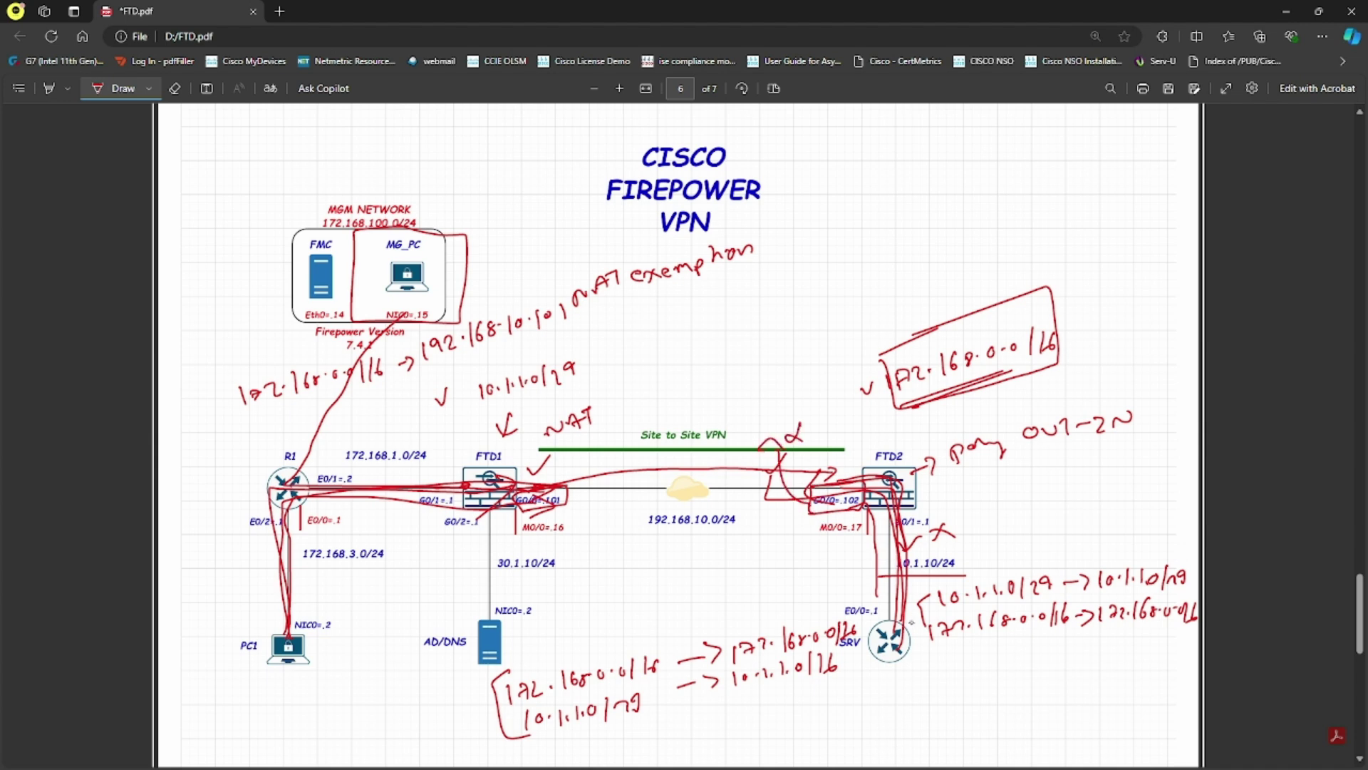
mouse_move(868, 594)
mouse_down()
mouse_move(868, 535)
mouse_move(795, 536)
mouse_move(809, 548)
mouse_up()
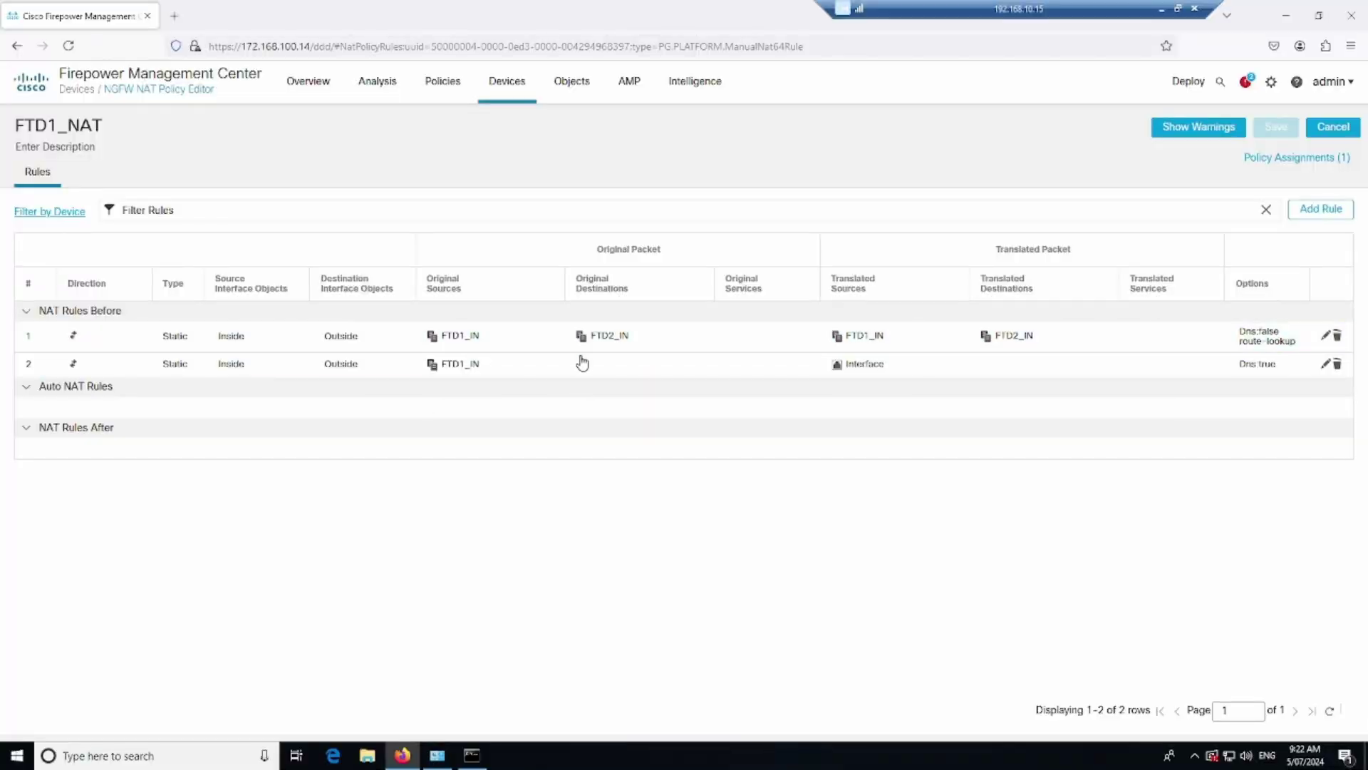
Open the FTD2_NAT policy for editing from the NAT policies list
mouse_move(508, 101)
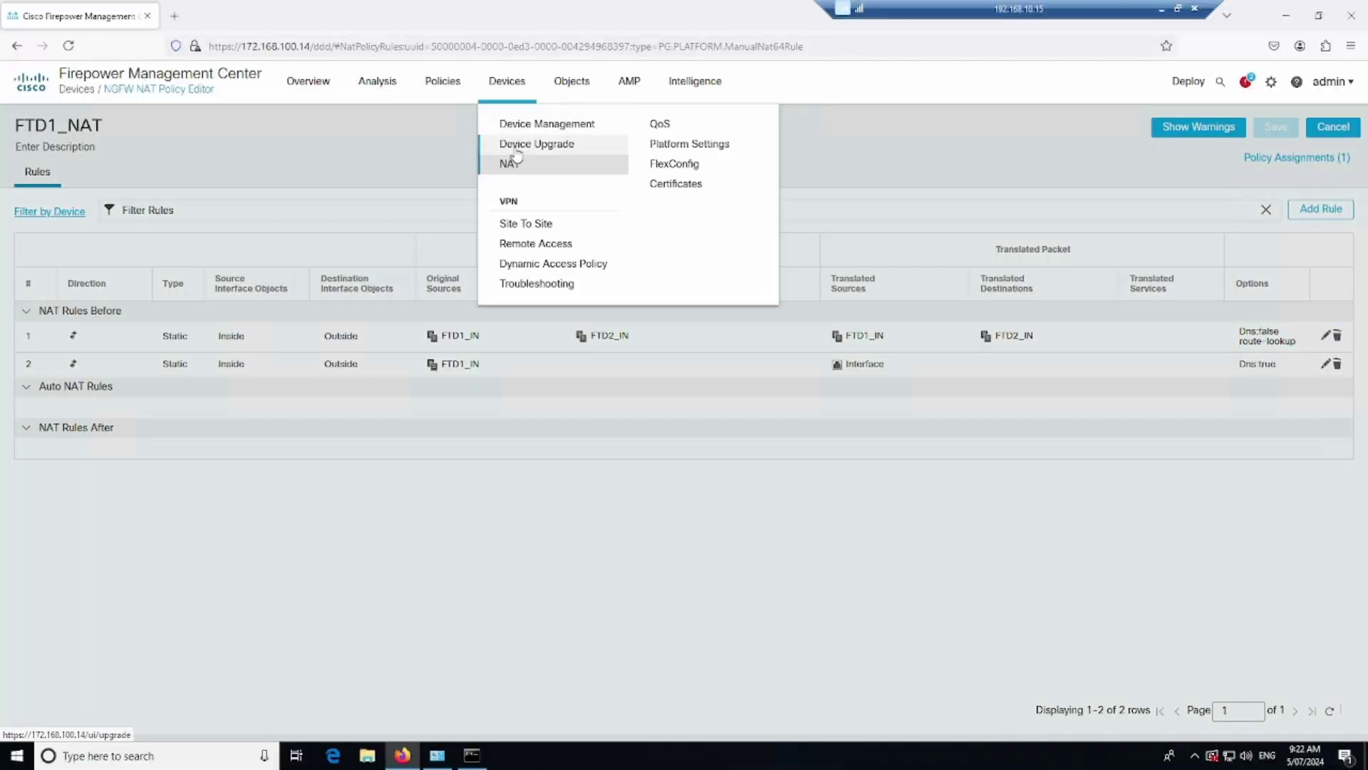
click(513, 162)
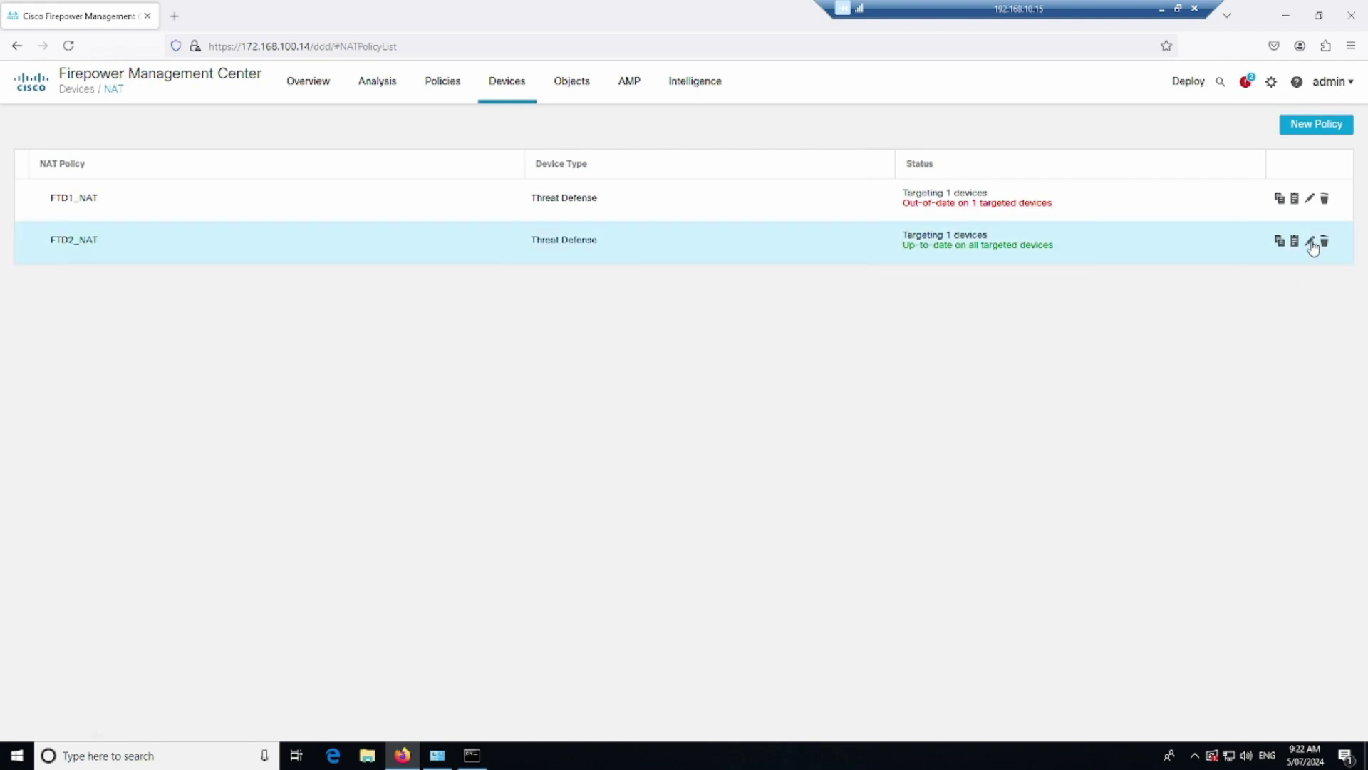
click(1312, 242)
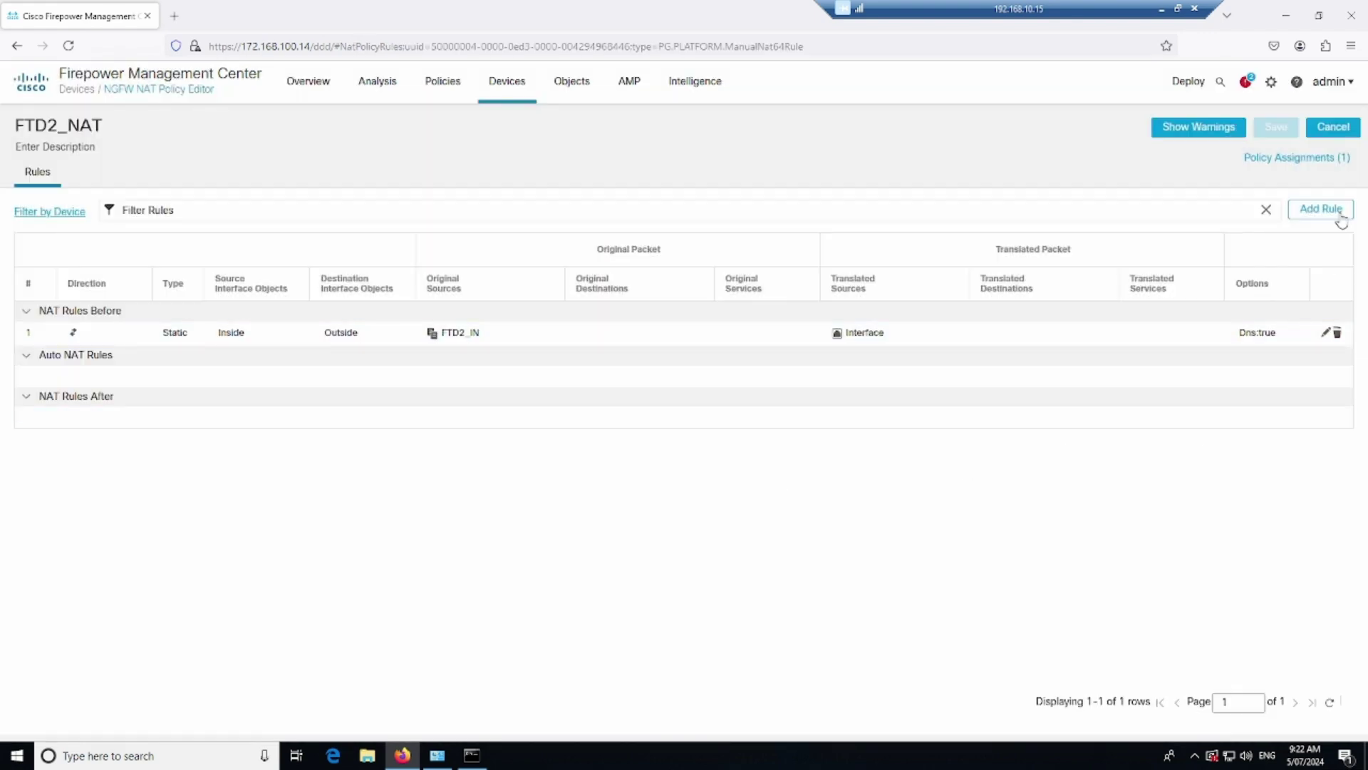
Start a new manual NAT rule in FTD2_NAT with source interface Inside and destination Outside
click(1321, 208)
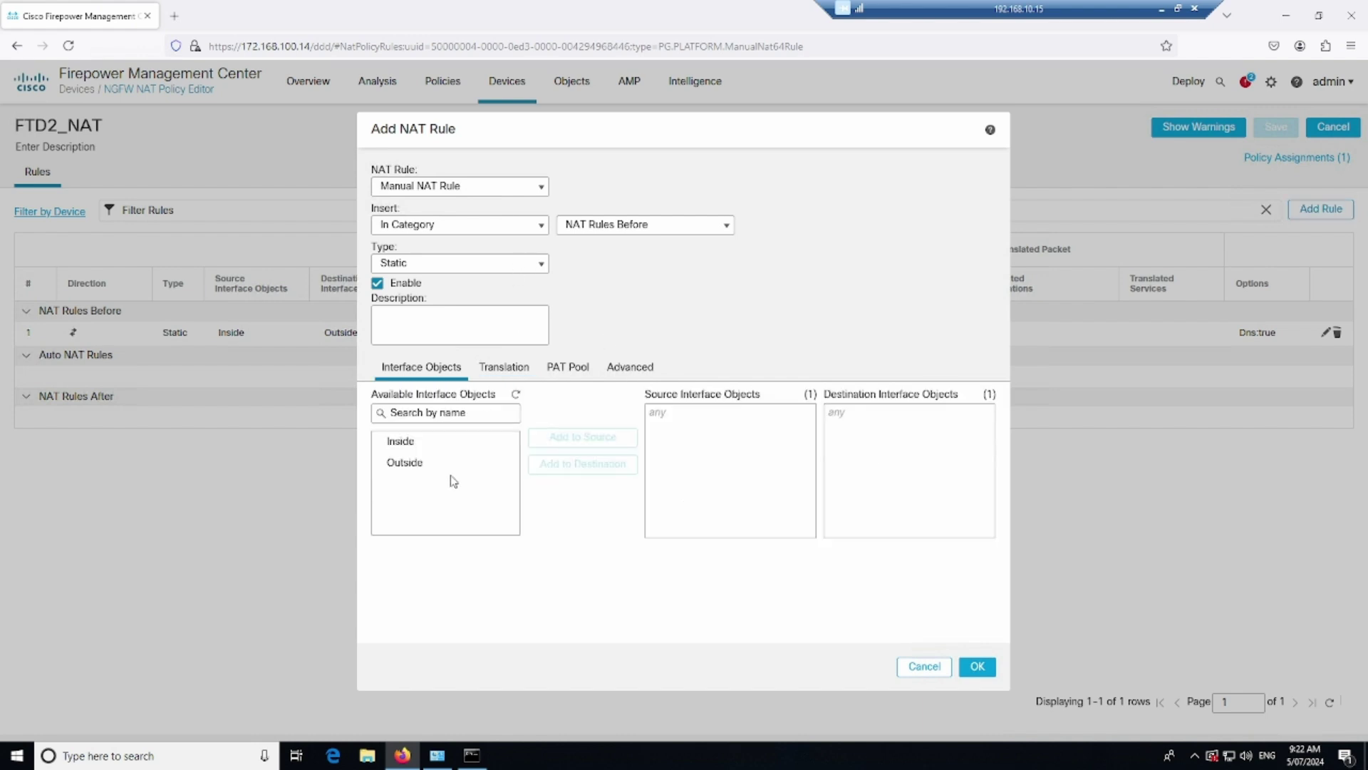
click(421, 442)
click(582, 437)
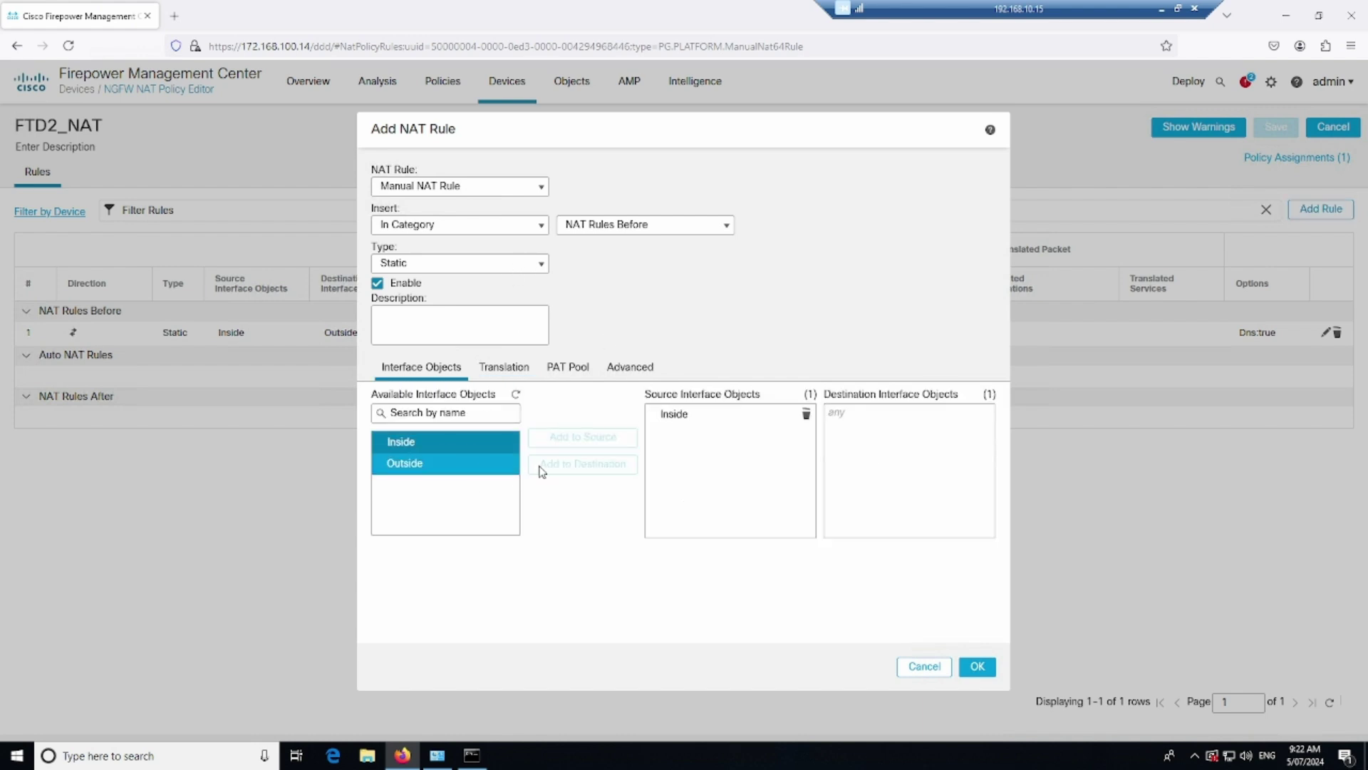
click(513, 463)
click(558, 465)
Set original and translated sources to FTD2_IN and original and translated destinations to FTD1_IN
click(508, 372)
click(544, 447)
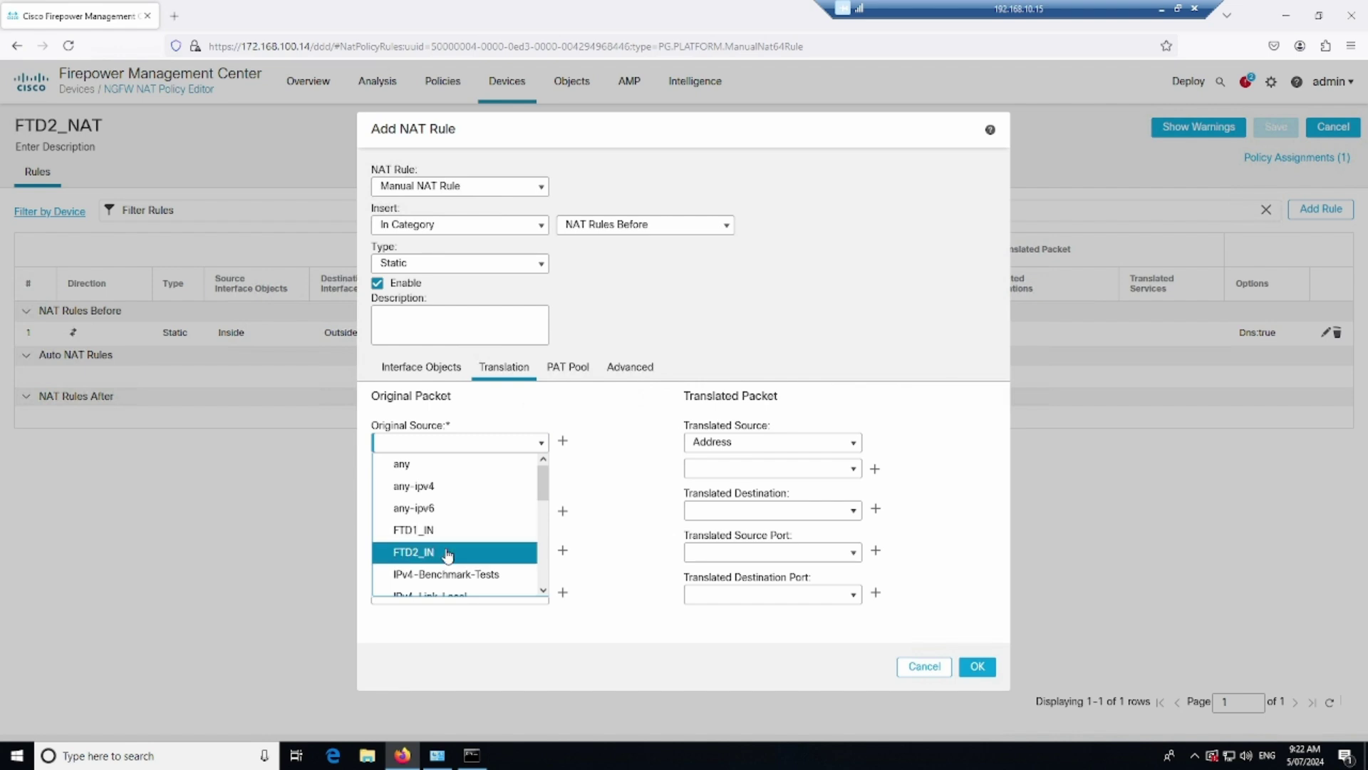
click(448, 553)
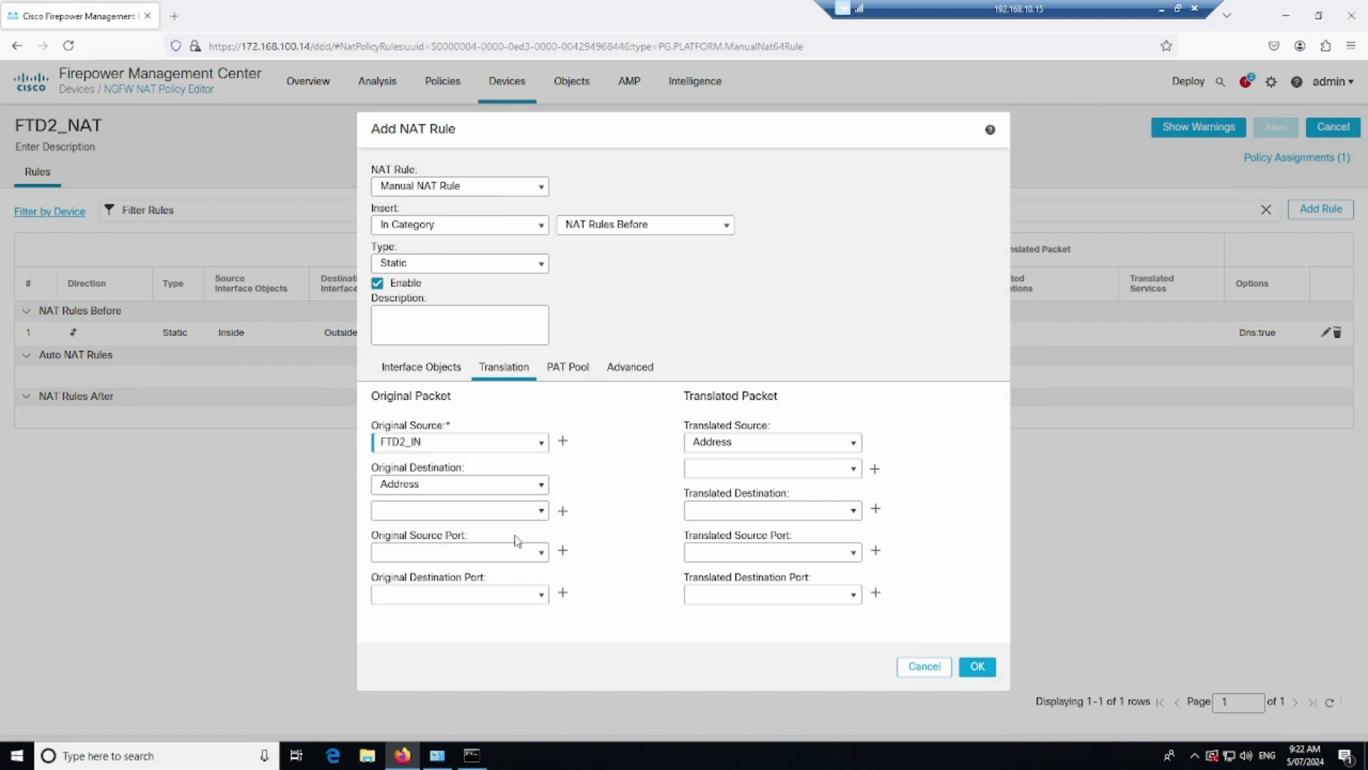
click(542, 511)
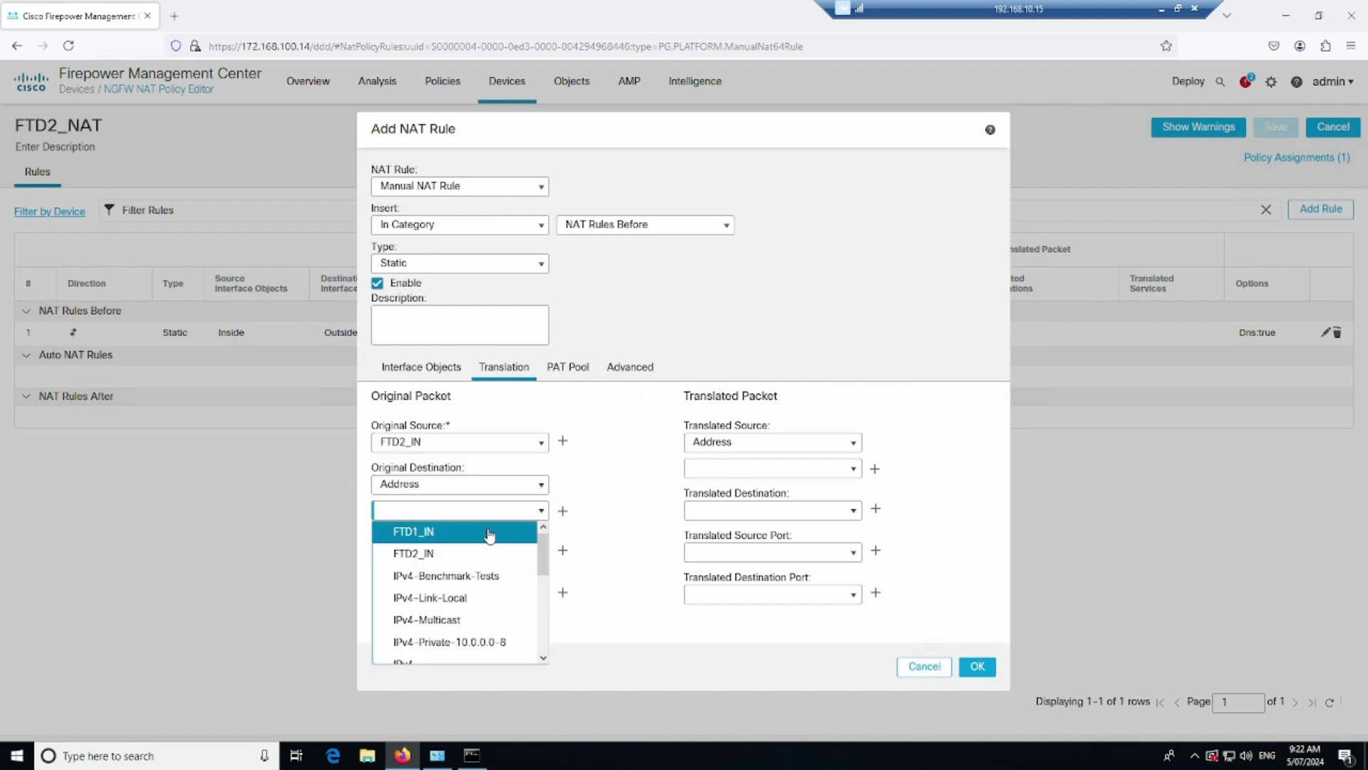
click(442, 534)
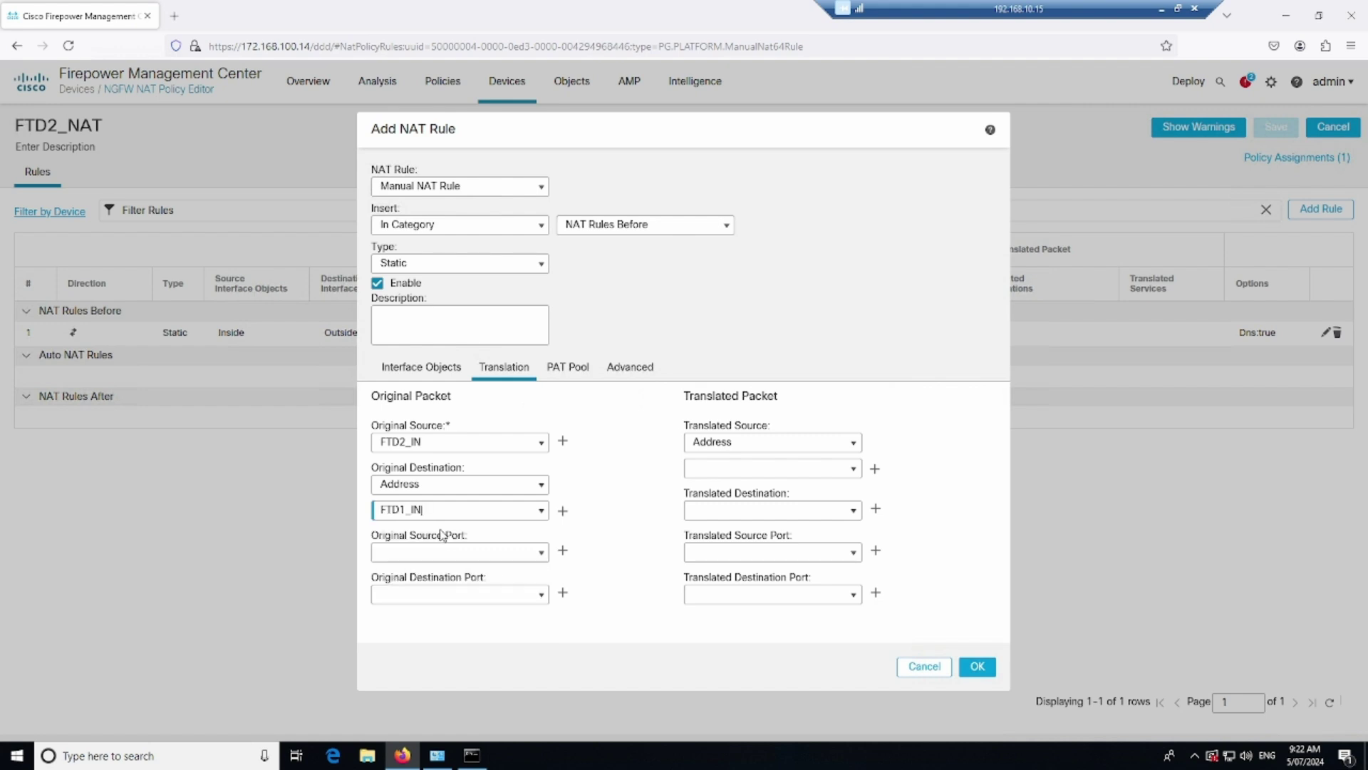
click(855, 446)
click(856, 475)
click(855, 472)
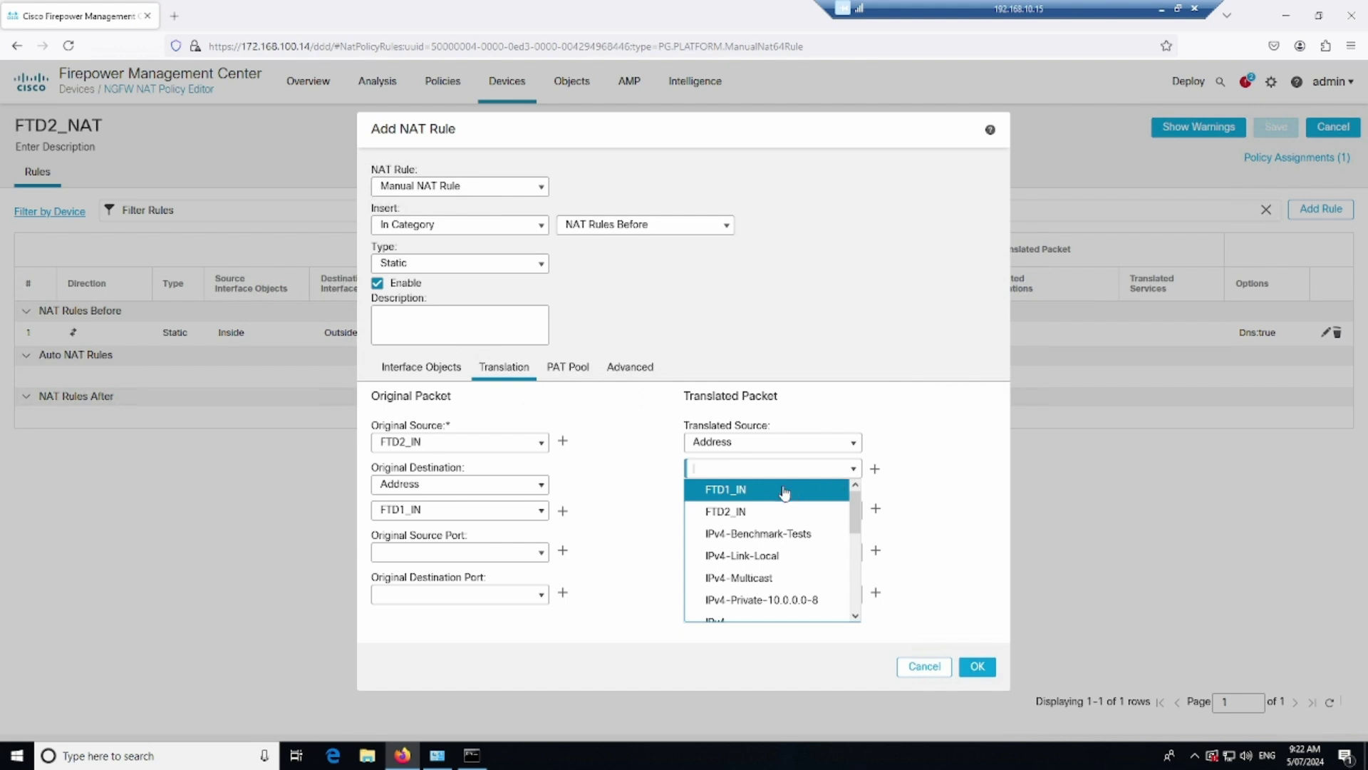
click(754, 518)
click(854, 511)
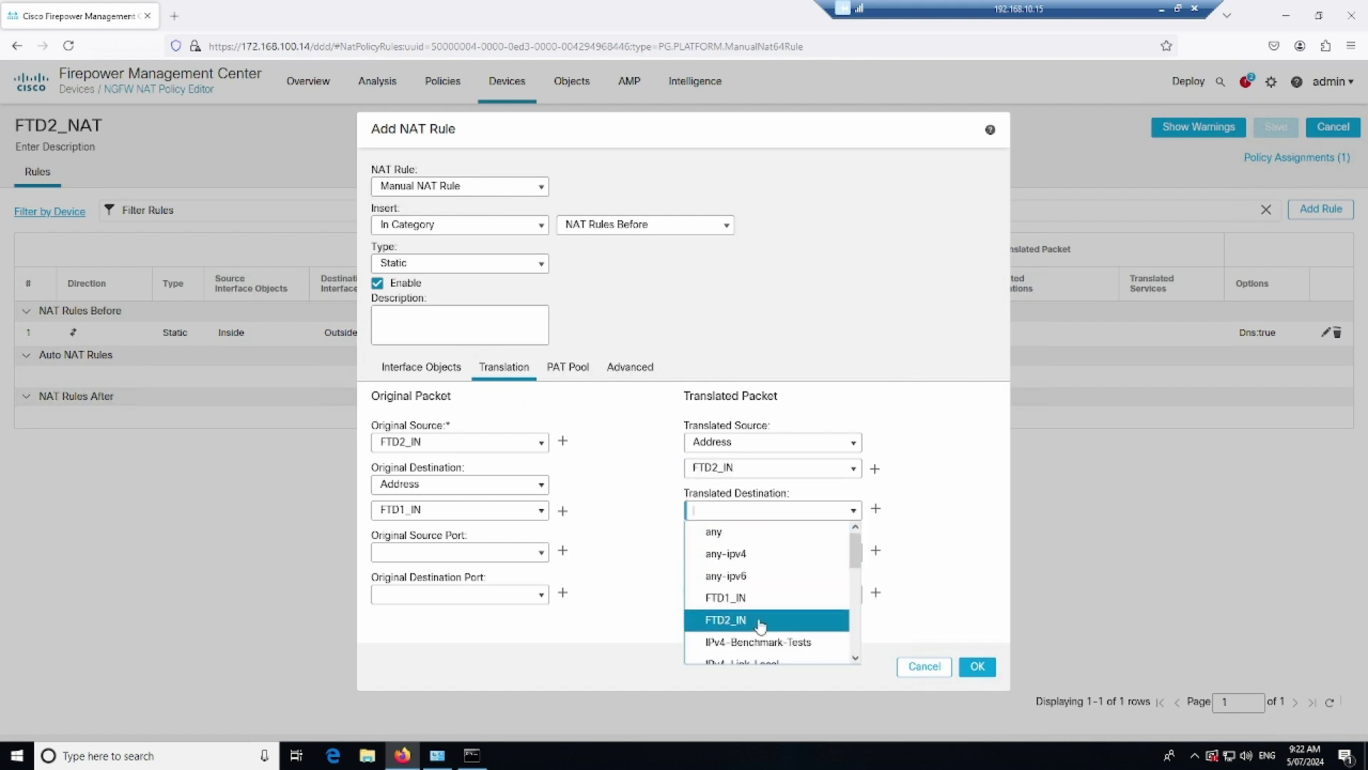
click(762, 598)
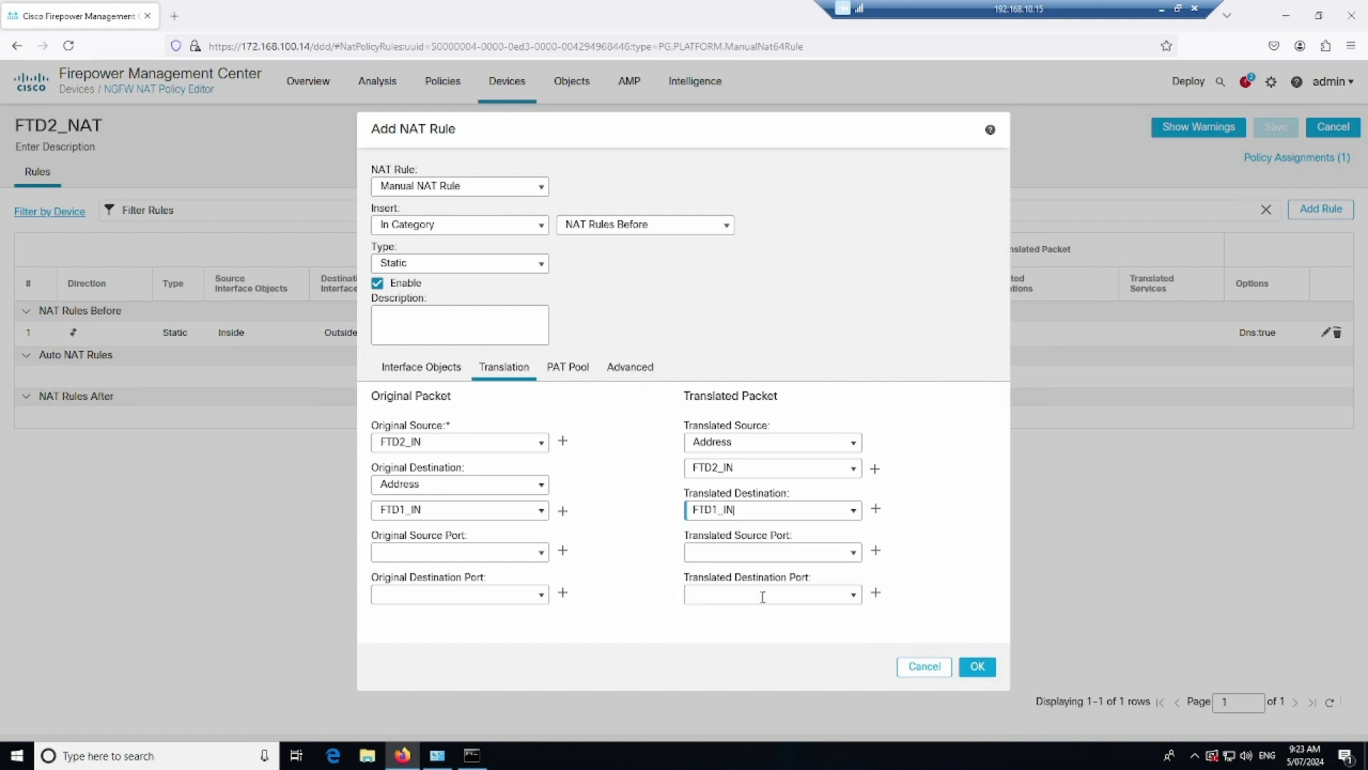
Enable Perform Route Lookup, place the rule above rule 1, and add it
click(630, 368)
click(382, 501)
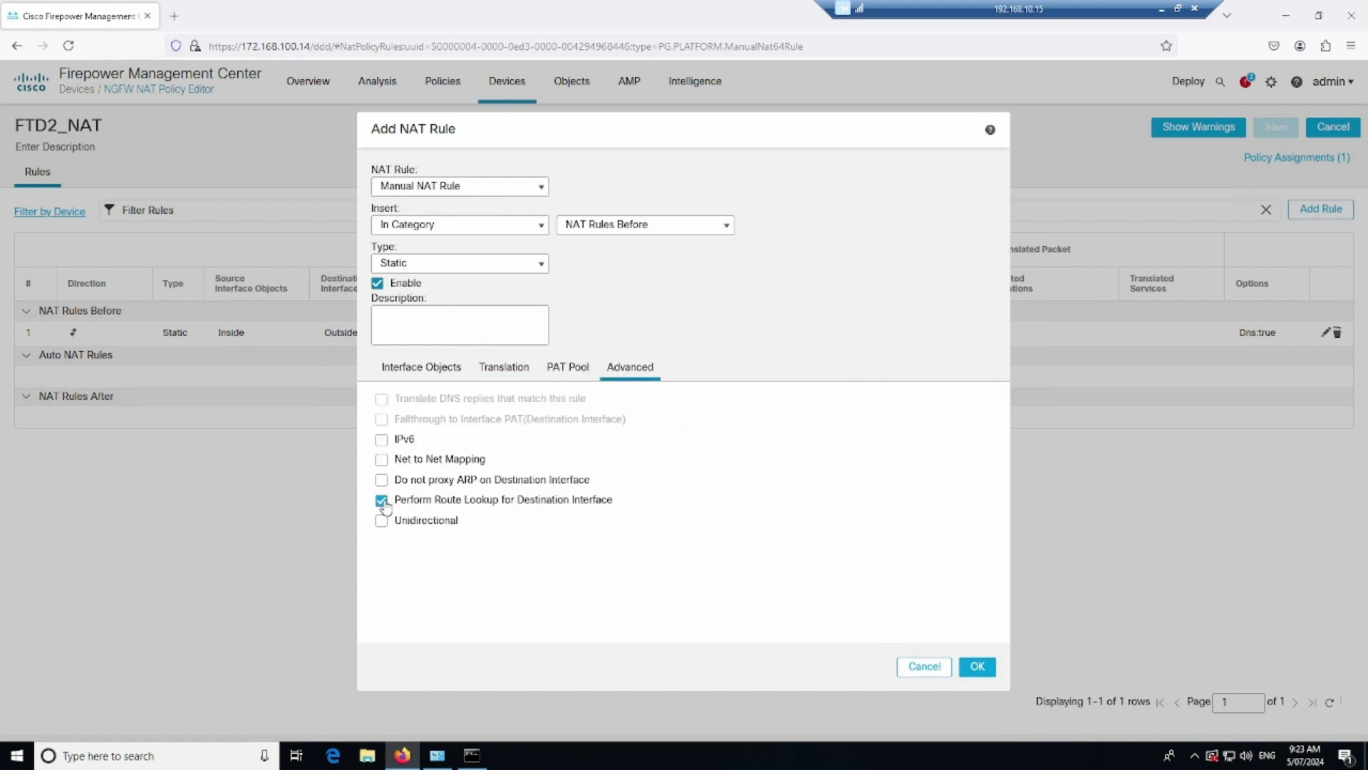
click(545, 230)
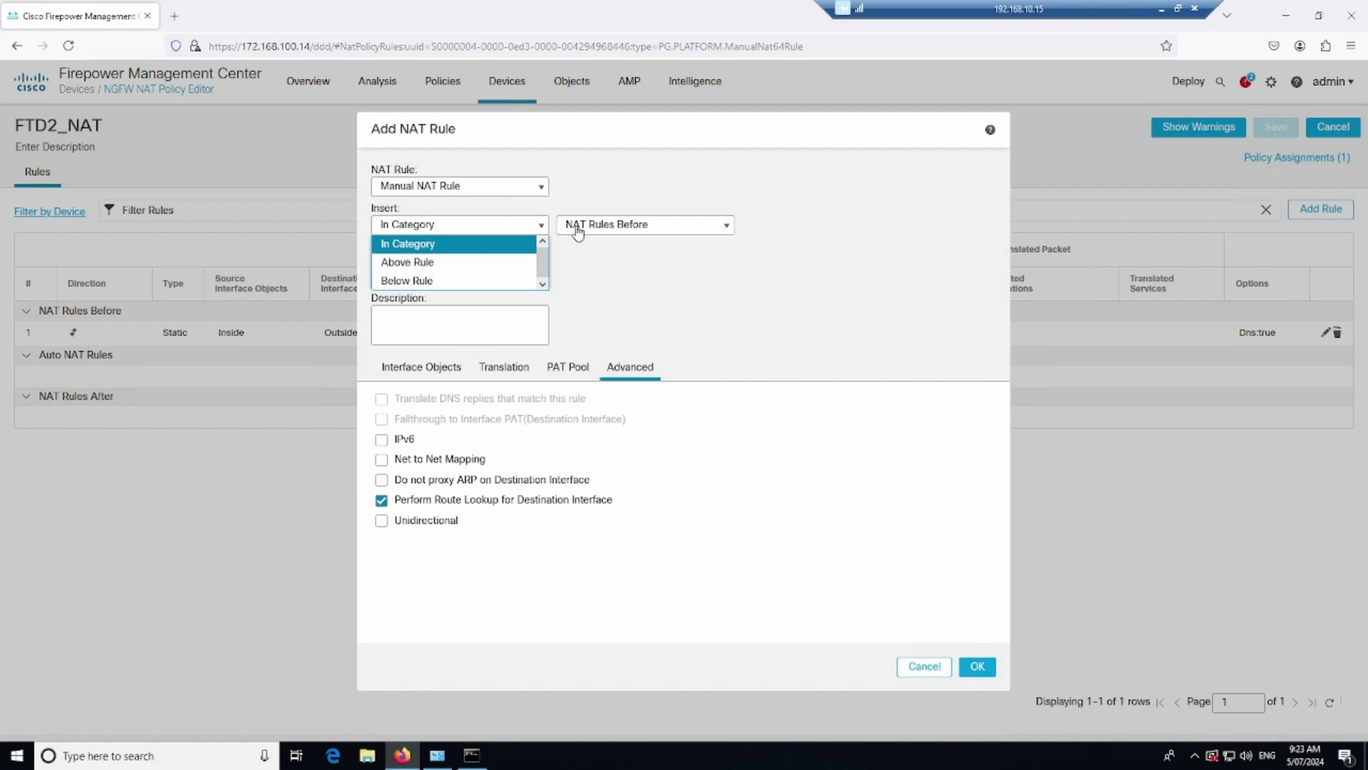
click(447, 263)
click(574, 225)
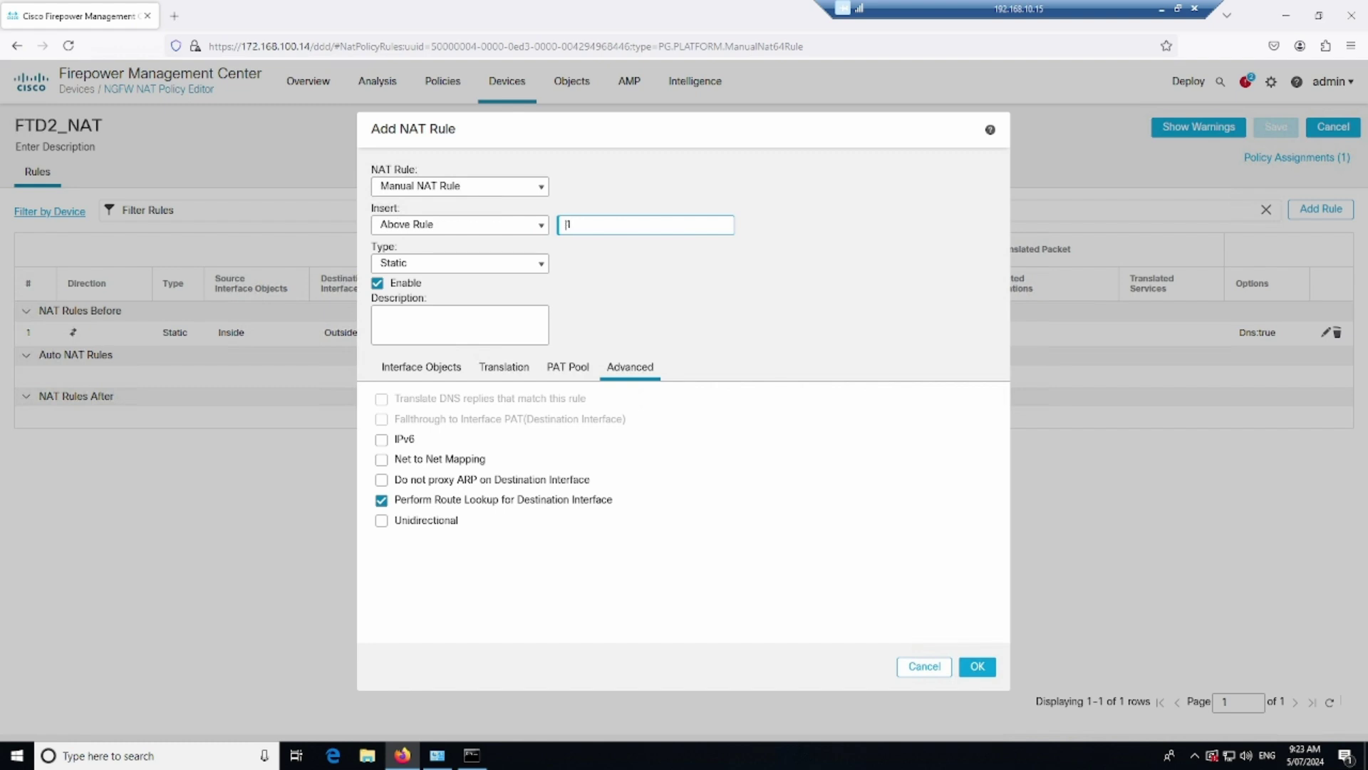
click(969, 665)
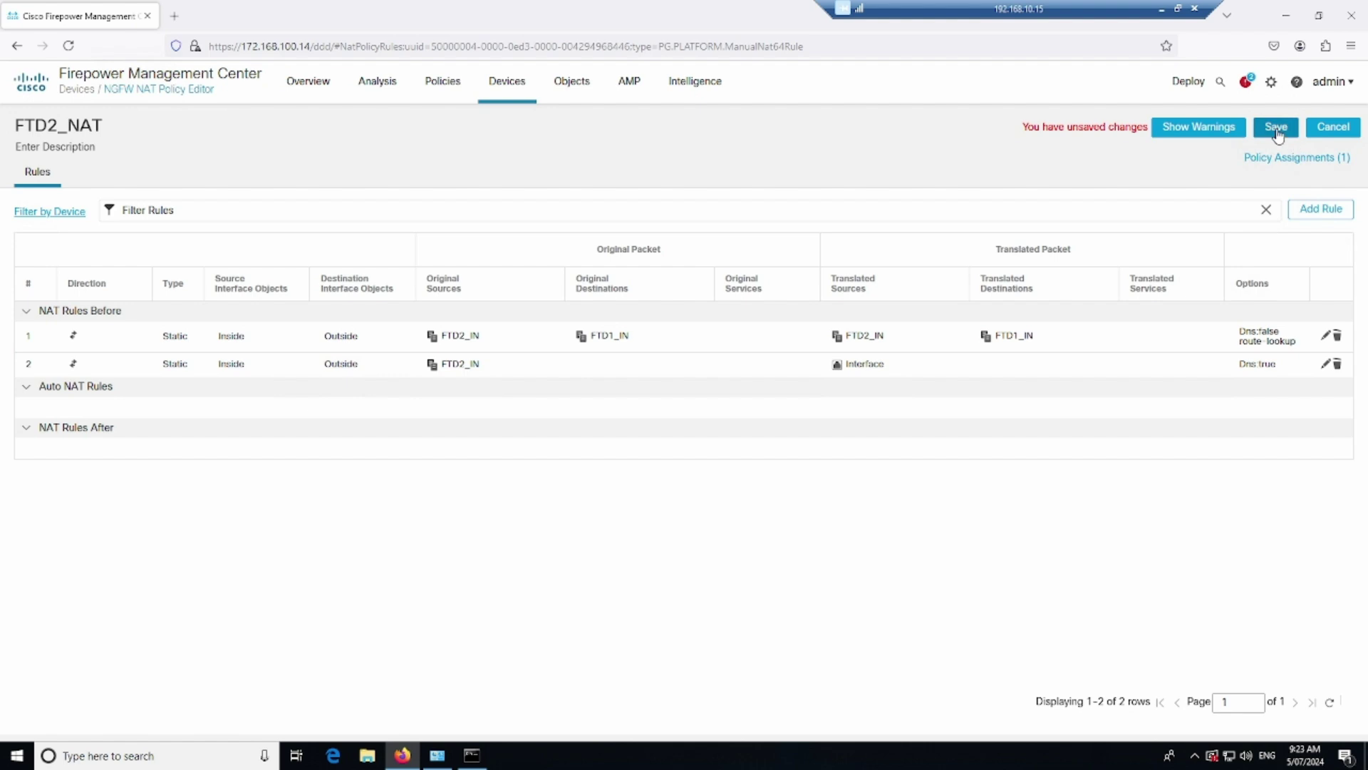
Save FTD2_NAT and deploy the pending changes to FTD2 and FTD1
click(1275, 129)
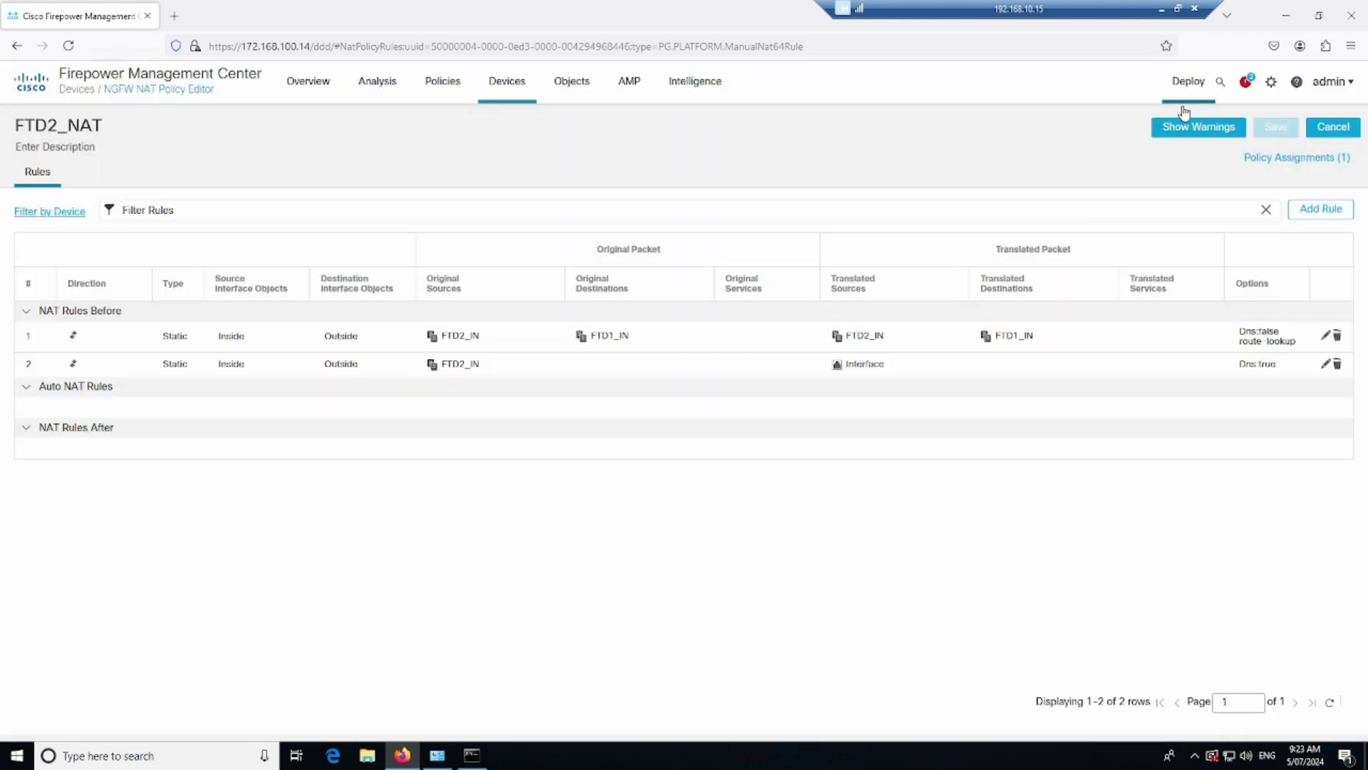
click(1187, 84)
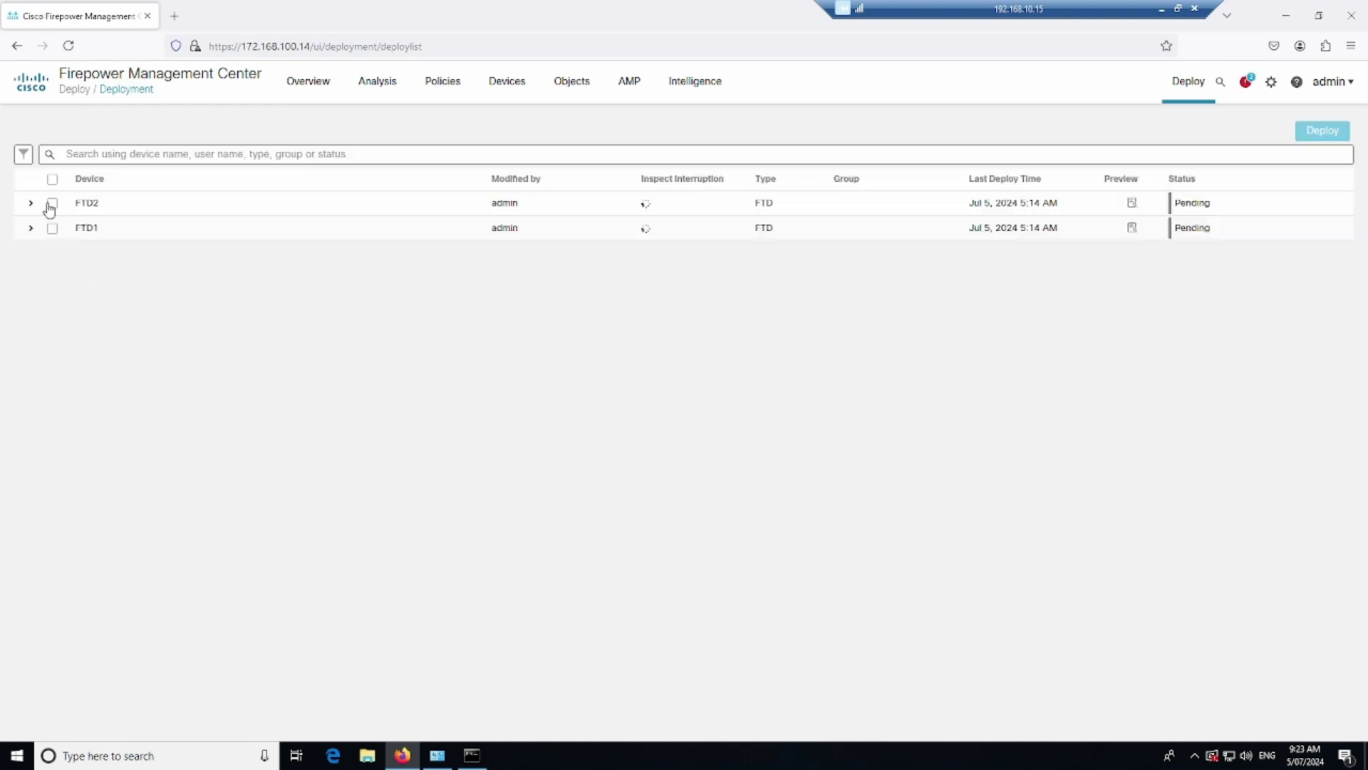
click(51, 183)
click(31, 207)
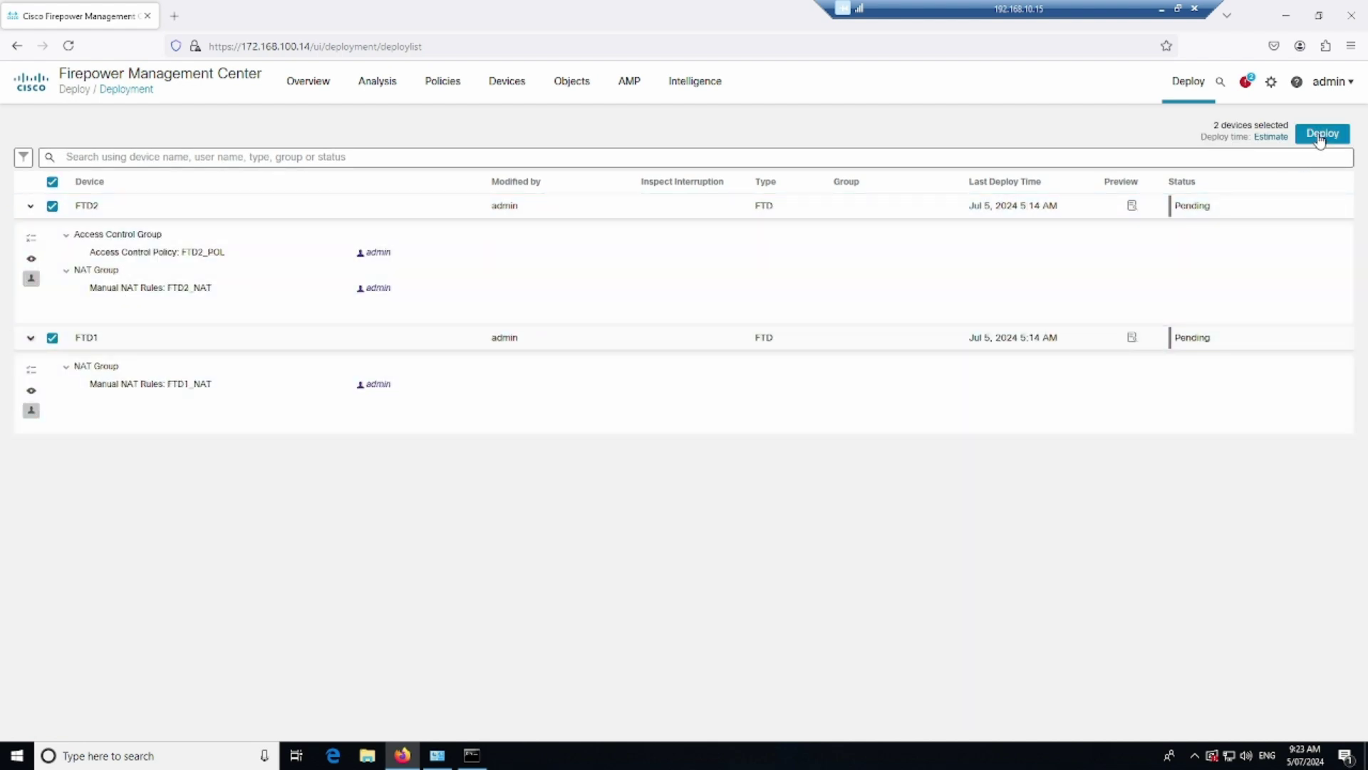
click(1320, 137)
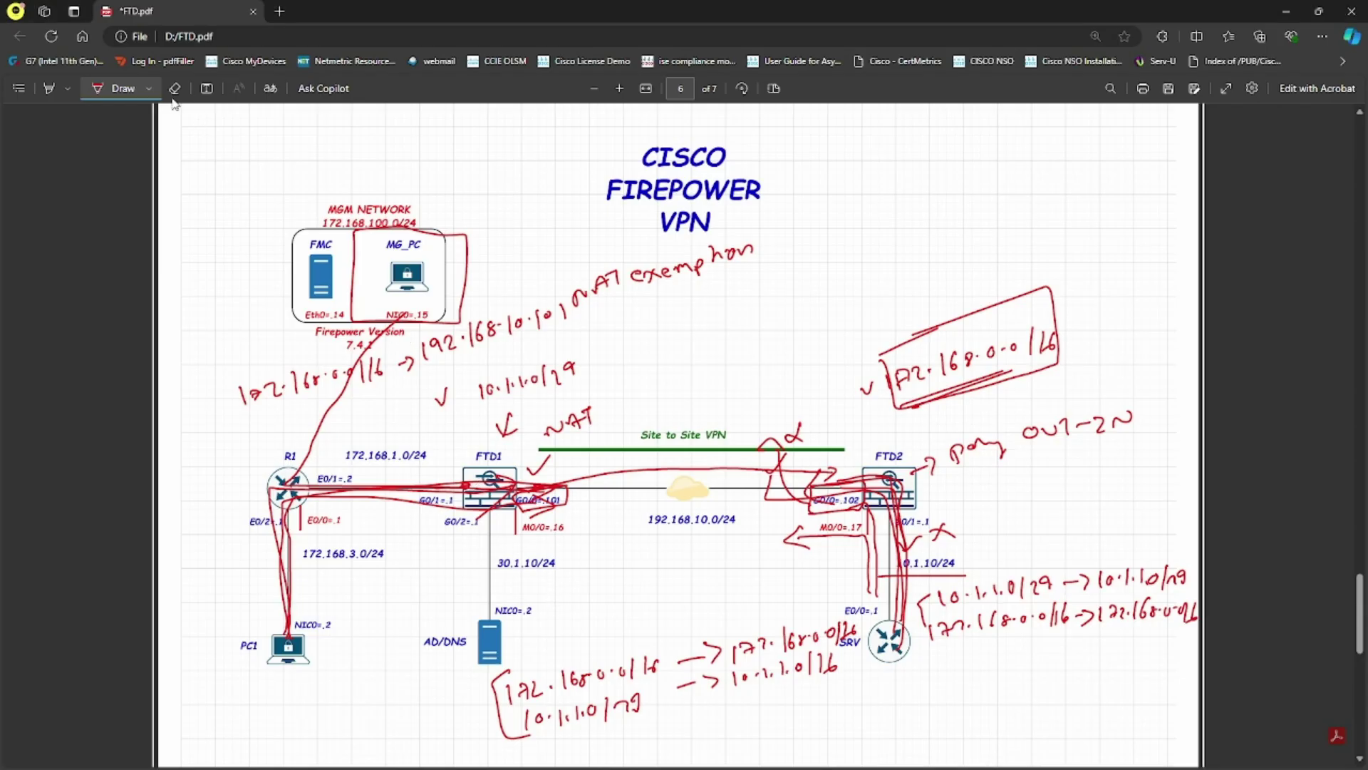
Erase the red marks around PC1, R1, FTD1, FTD2 and the subnet note below FTD1
click(175, 88)
mouse_move(391, 559)
mouse_down()
mouse_move(309, 381)
mouse_move(351, 428)
mouse_up()
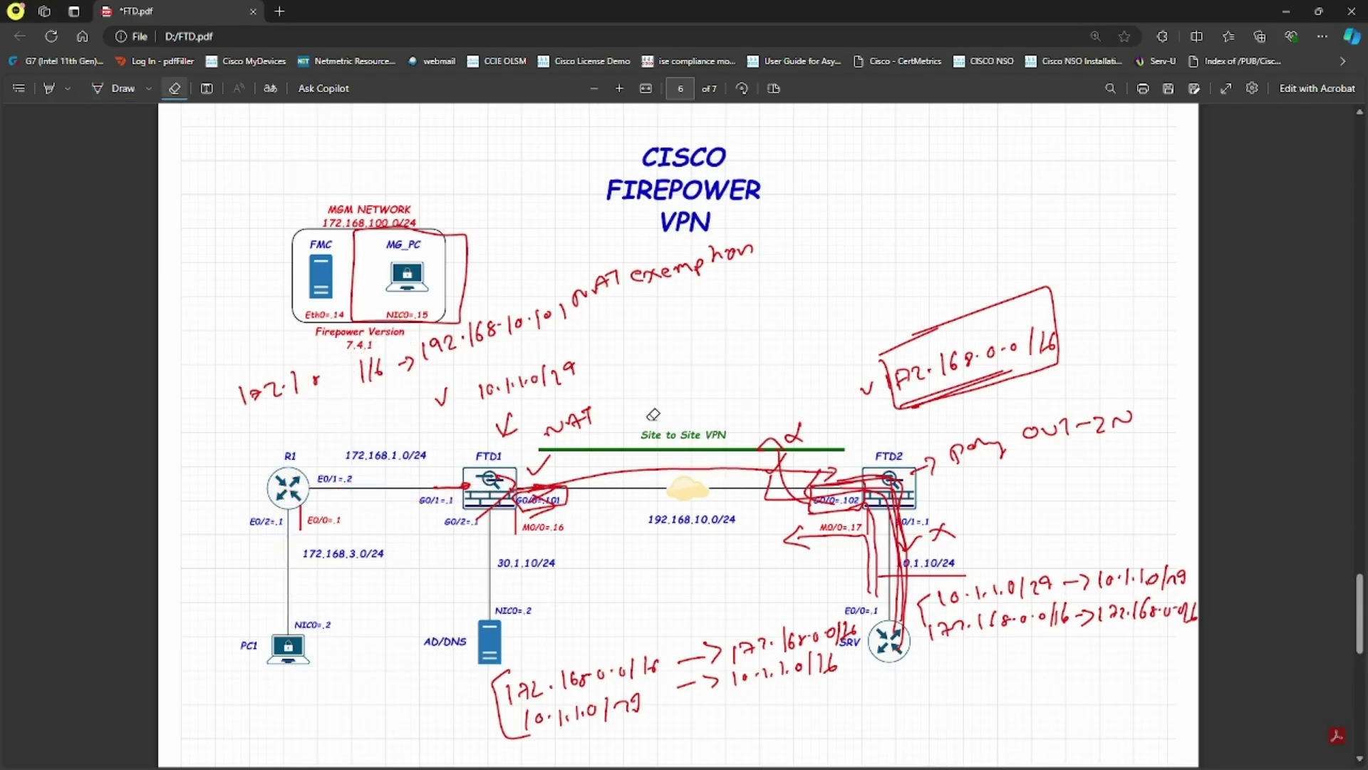
mouse_move(520, 496)
mouse_down()
mouse_move(545, 490)
mouse_move(485, 460)
mouse_move(585, 413)
mouse_move(562, 436)
mouse_move(567, 419)
mouse_up()
mouse_move(993, 437)
mouse_down()
mouse_move(779, 470)
mouse_move(793, 422)
mouse_move(780, 476)
mouse_move(848, 490)
mouse_move(791, 540)
mouse_up()
mouse_move(736, 650)
mouse_down()
mouse_move(601, 669)
mouse_move(524, 713)
mouse_move(453, 691)
mouse_move(571, 673)
mouse_move(598, 702)
mouse_move(830, 649)
mouse_move(774, 630)
mouse_move(860, 627)
mouse_move(746, 647)
mouse_move(688, 699)
mouse_up()
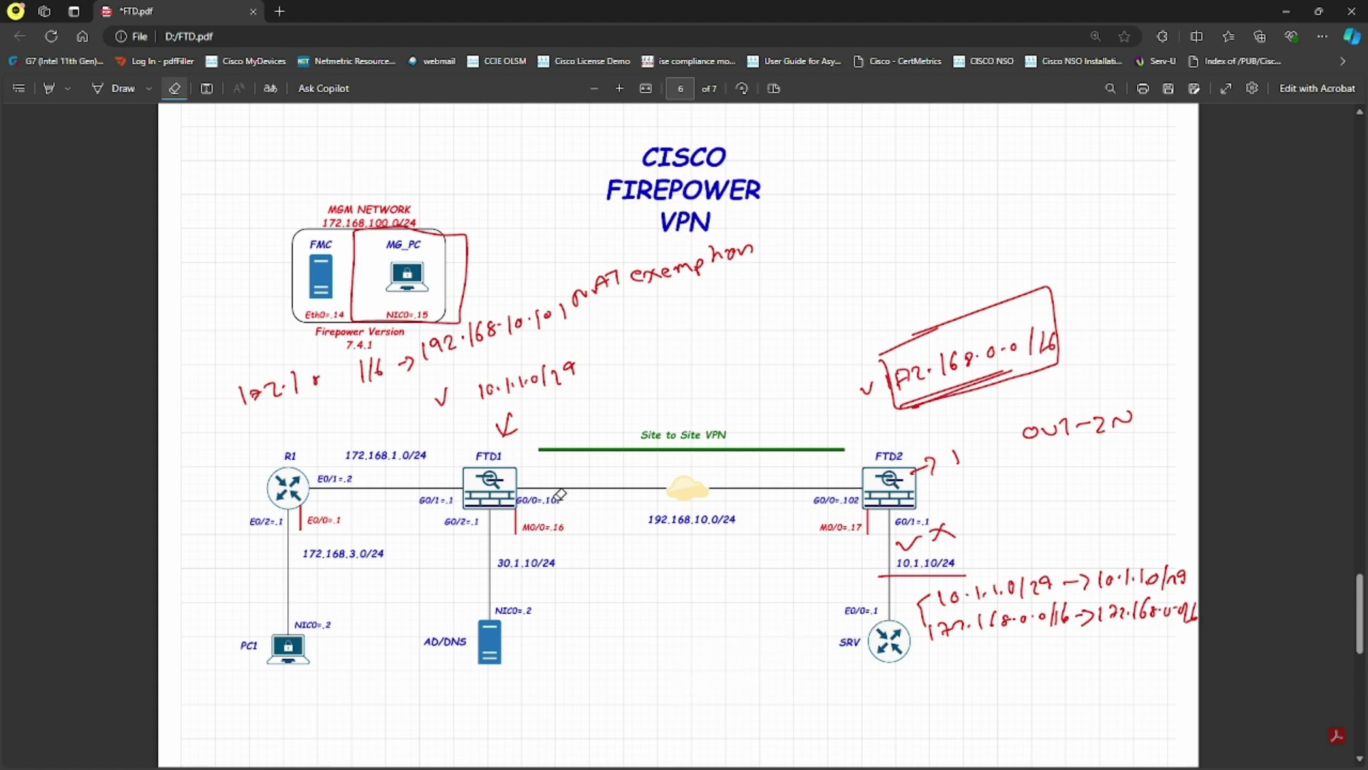
mouse_move(952, 544)
mouse_down()
mouse_move(878, 547)
mouse_move(920, 470)
mouse_move(957, 451)
mouse_move(964, 541)
mouse_move(948, 583)
mouse_move(1179, 567)
mouse_move(929, 606)
mouse_move(1010, 617)
mouse_move(1185, 605)
mouse_move(1061, 428)
mouse_move(1144, 413)
mouse_move(922, 354)
mouse_move(934, 342)
mouse_move(875, 400)
mouse_move(898, 373)
mouse_move(1050, 339)
mouse_up()
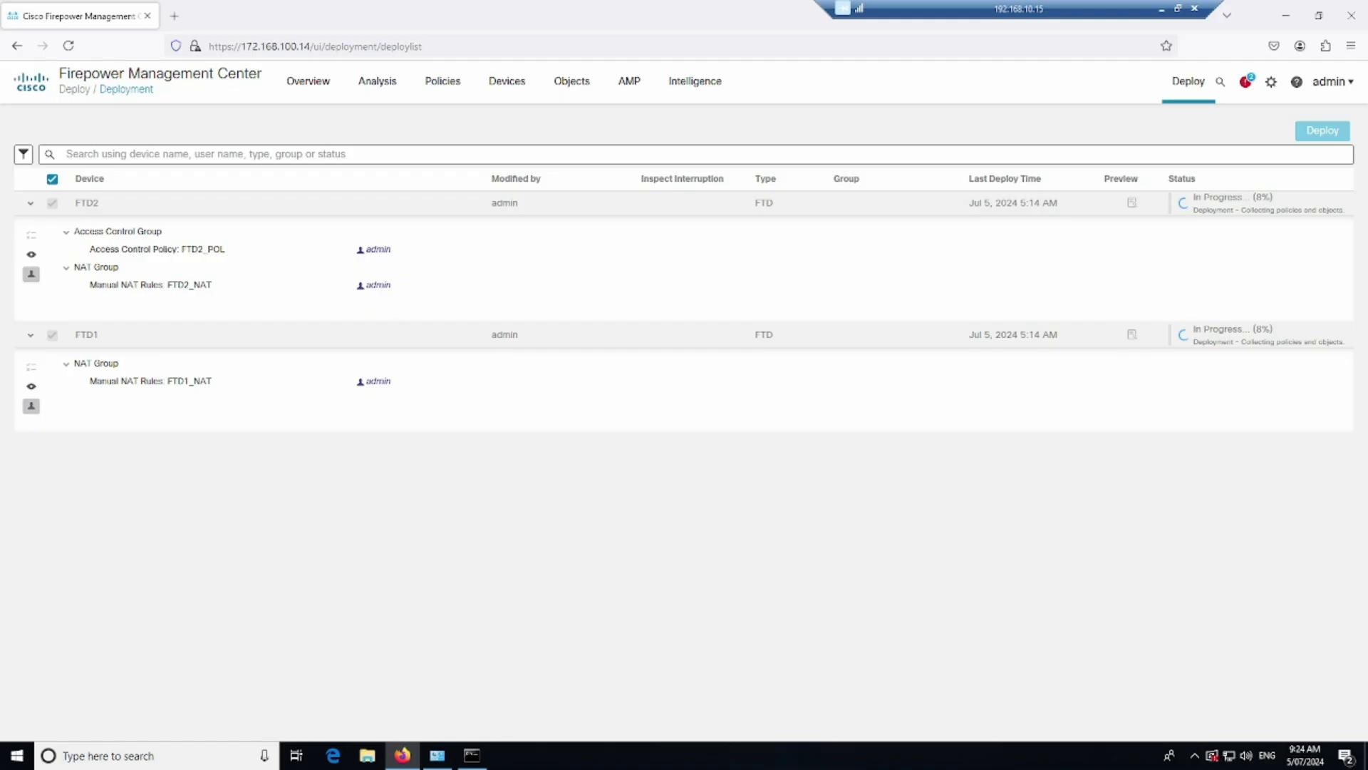
click(122, 748)
text(putty)
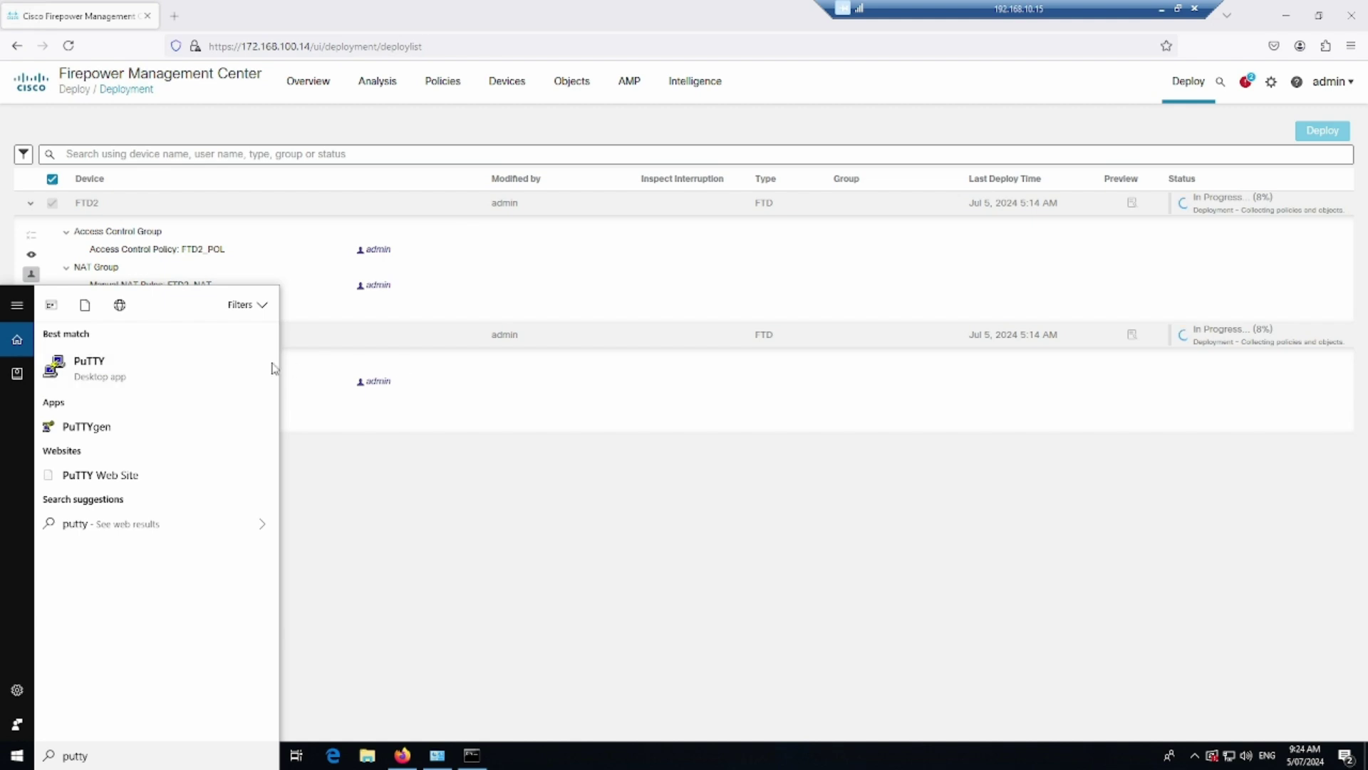
click(171, 369)
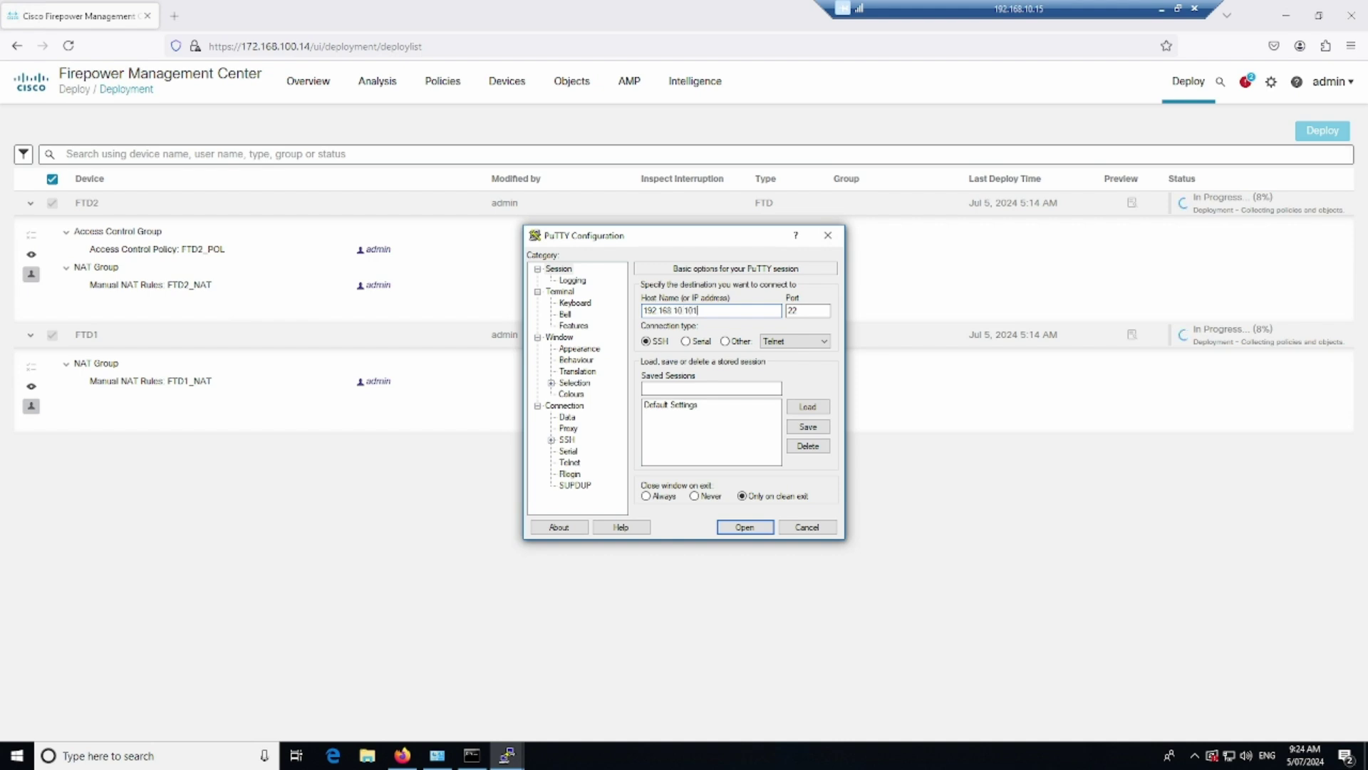
key(Return)
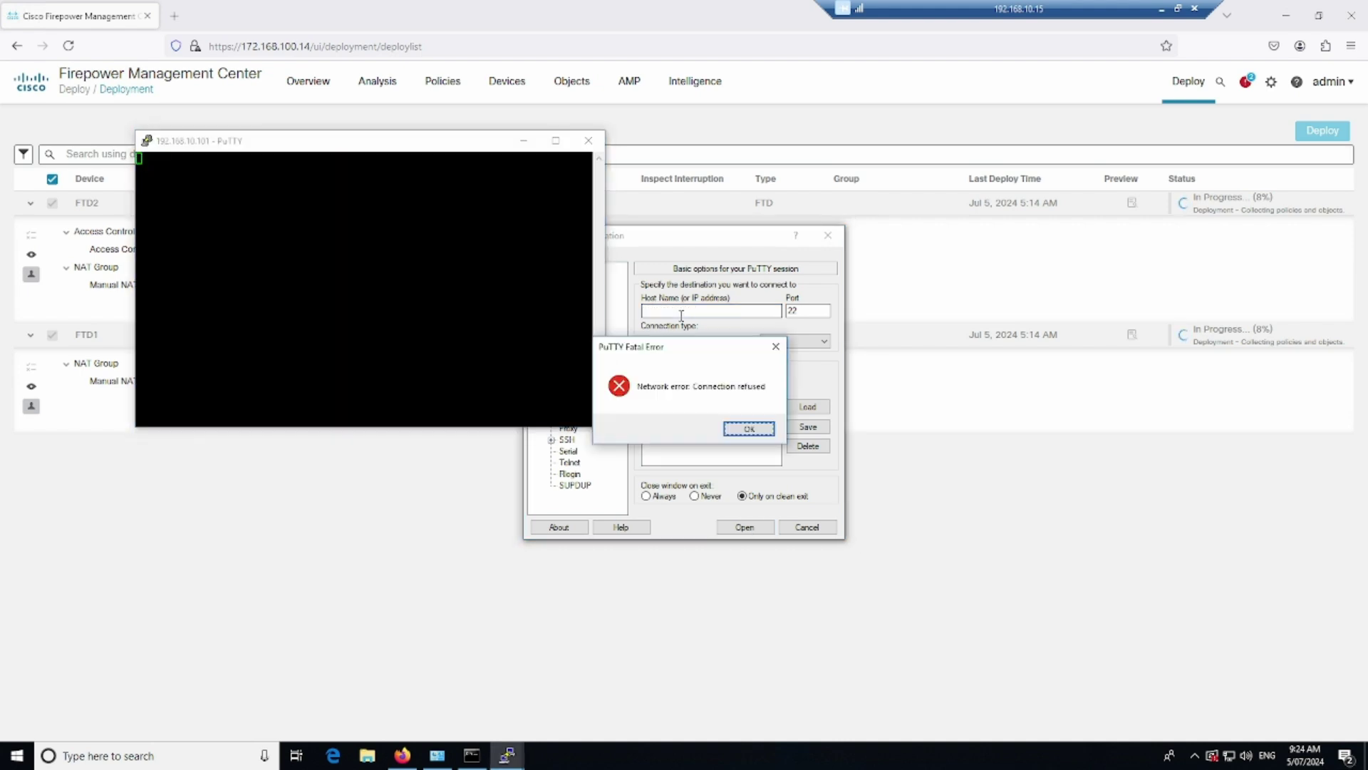
click(746, 430)
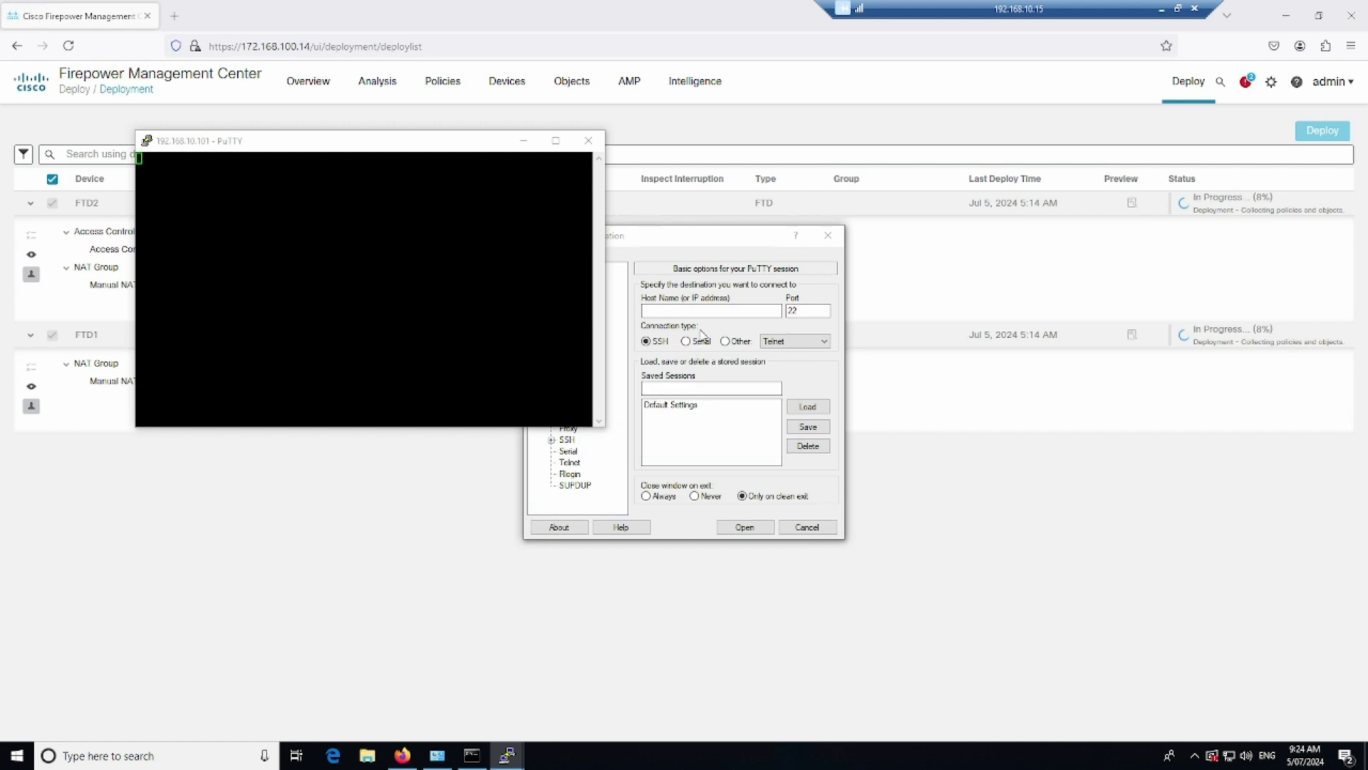
click(590, 141)
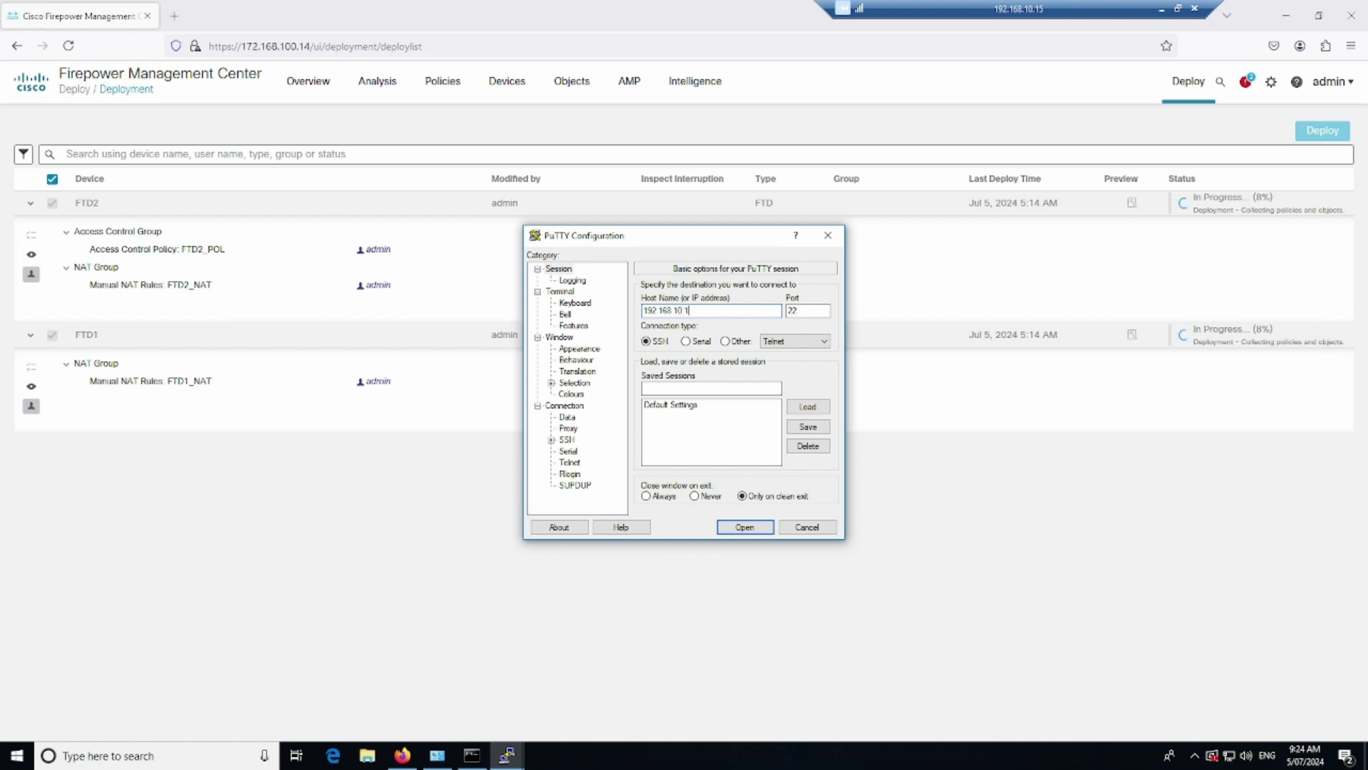
text(01)
key(Return)
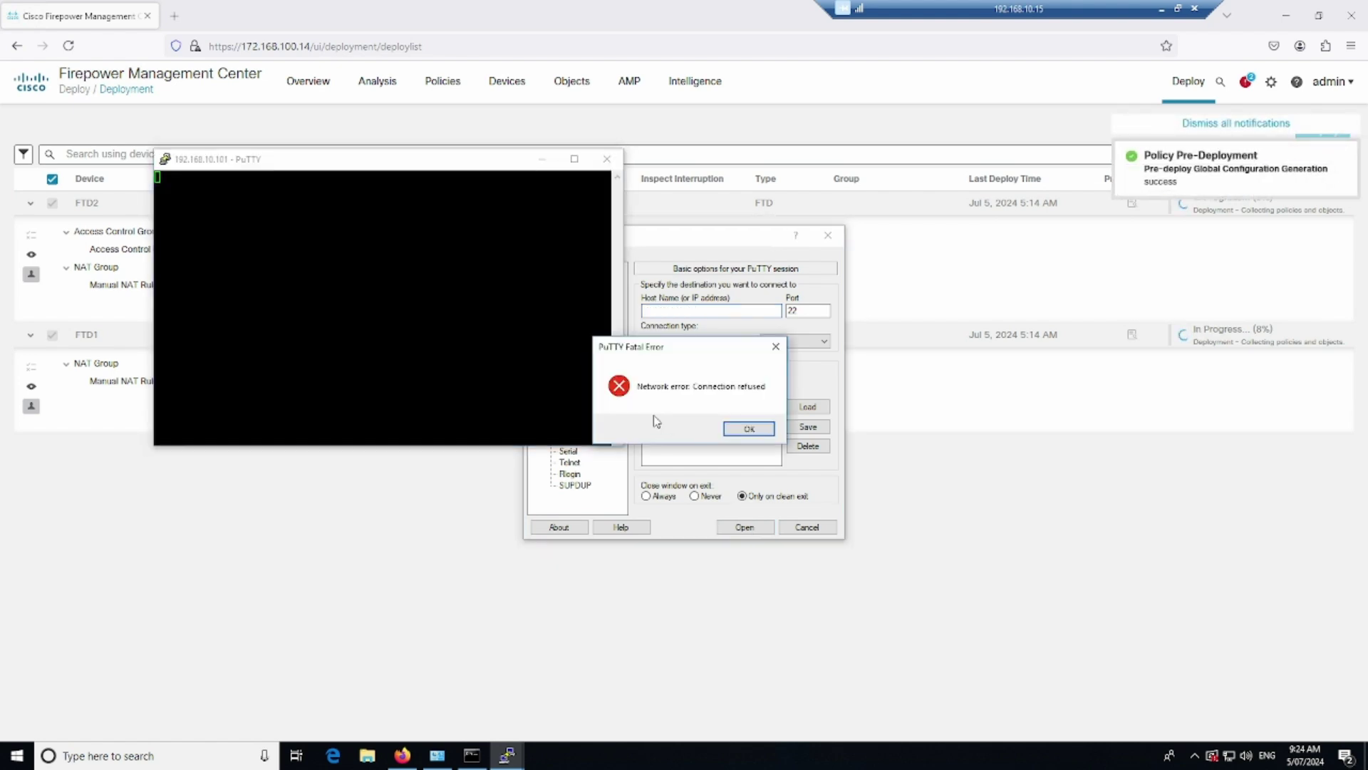
click(746, 429)
click(607, 159)
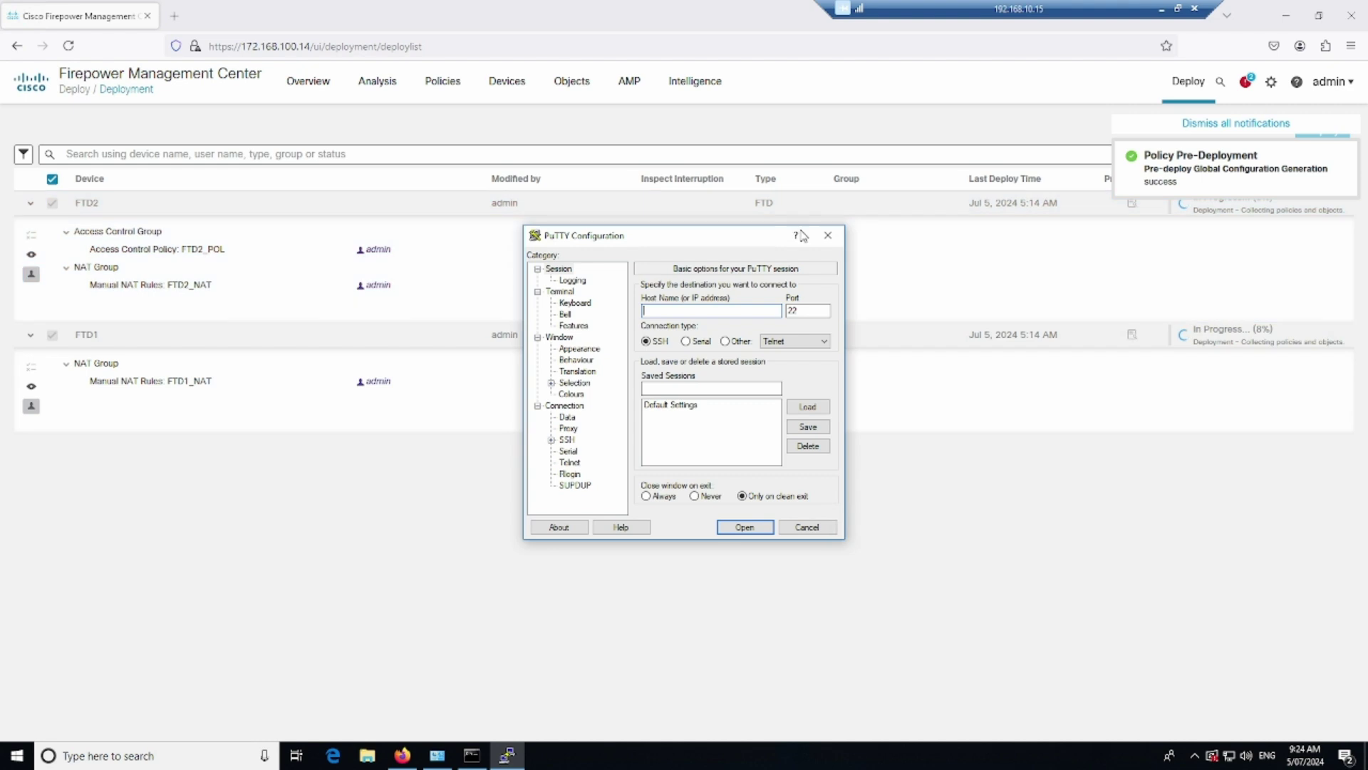
click(827, 235)
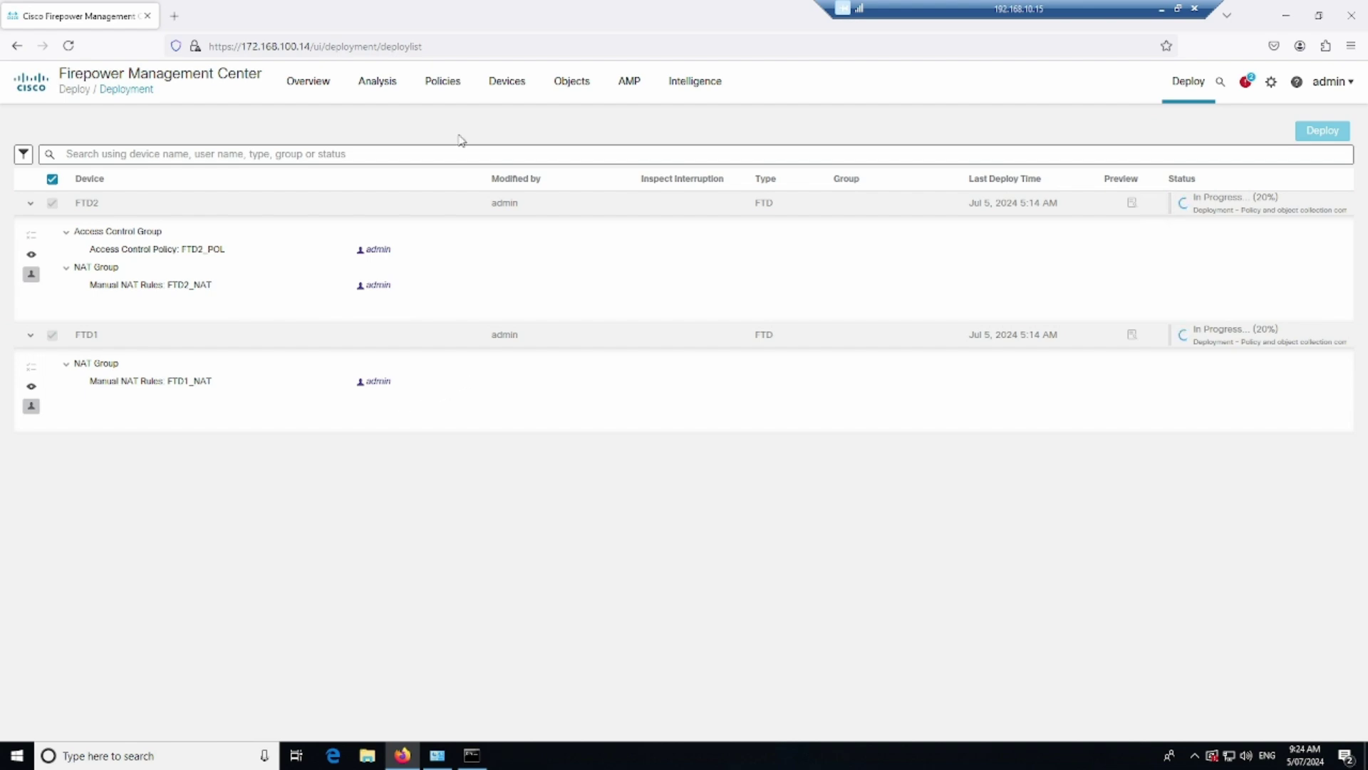
In PLT's SSH Access, swap the Outside zone for Inside for any-ipv4 and save
click(502, 101)
click(690, 145)
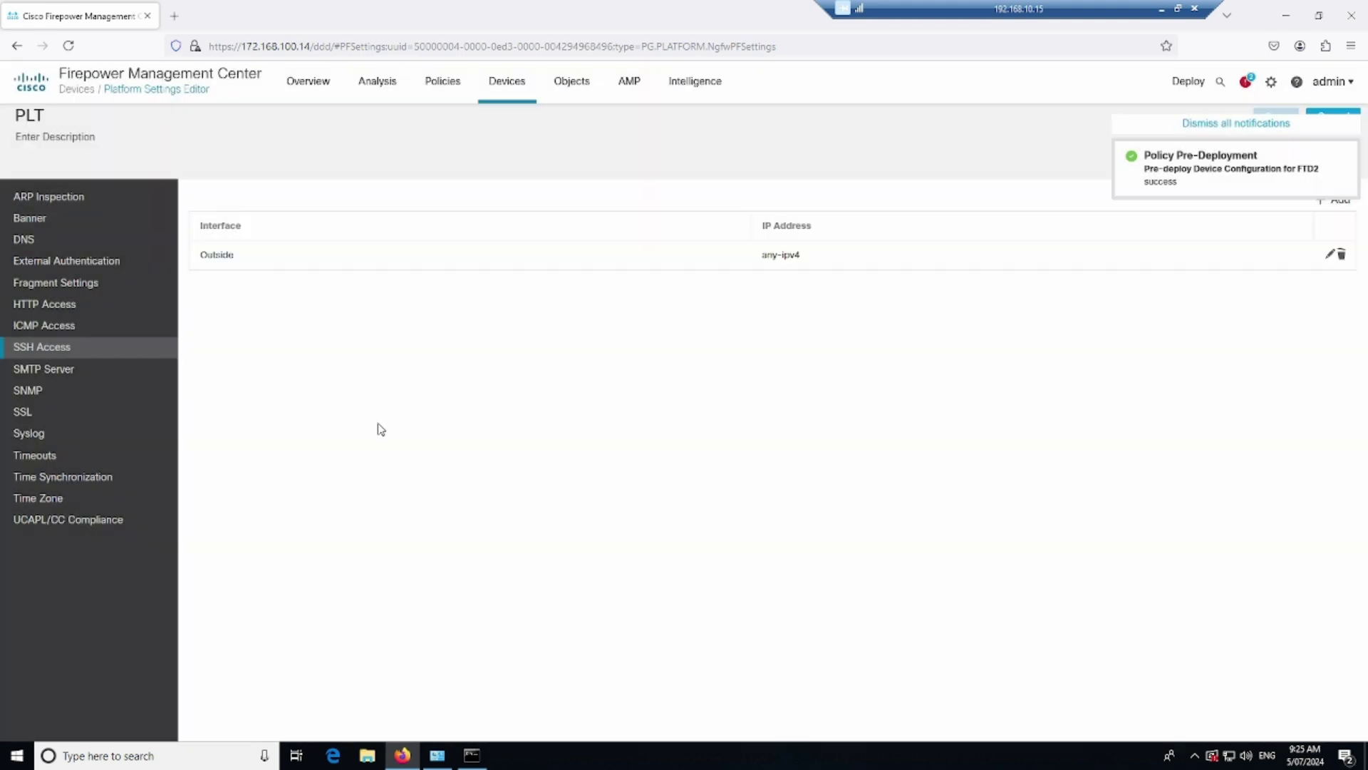
click(1330, 255)
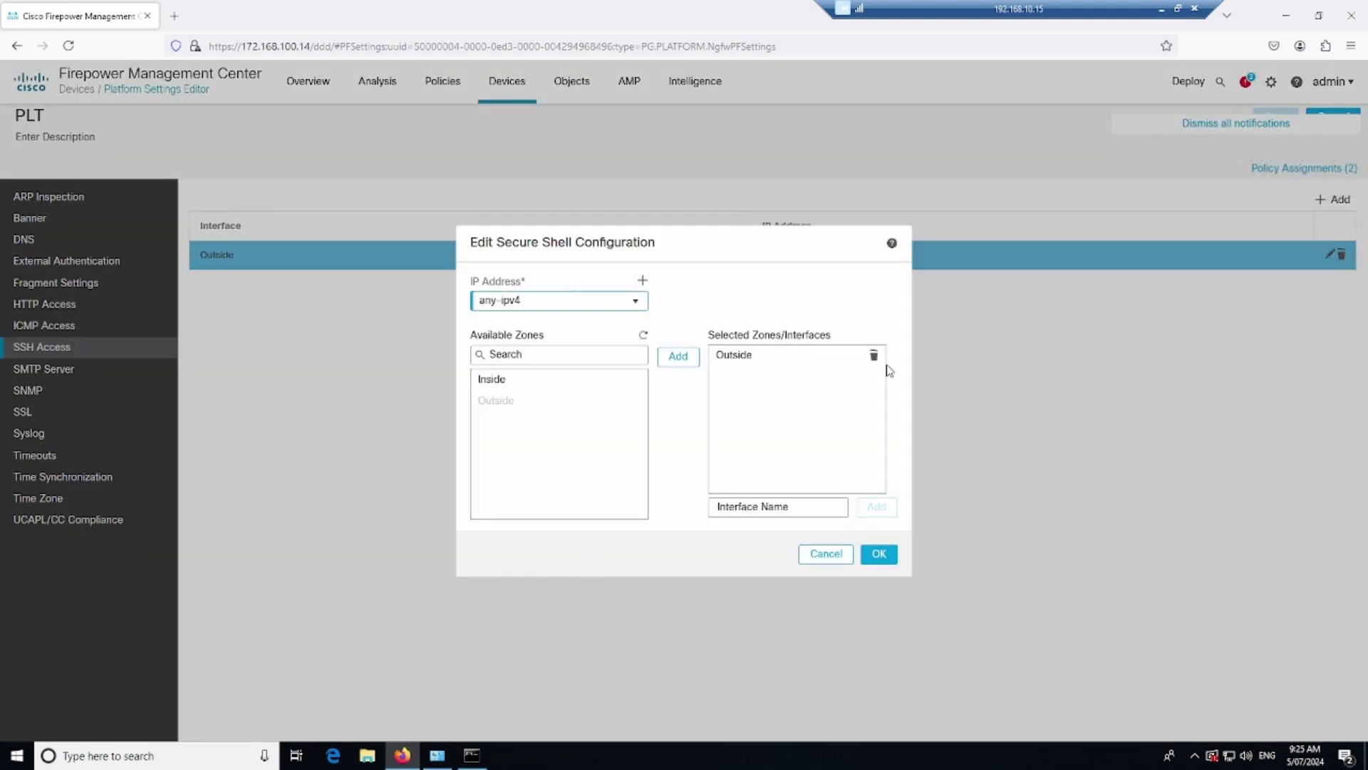
click(880, 356)
click(550, 383)
click(678, 356)
click(877, 556)
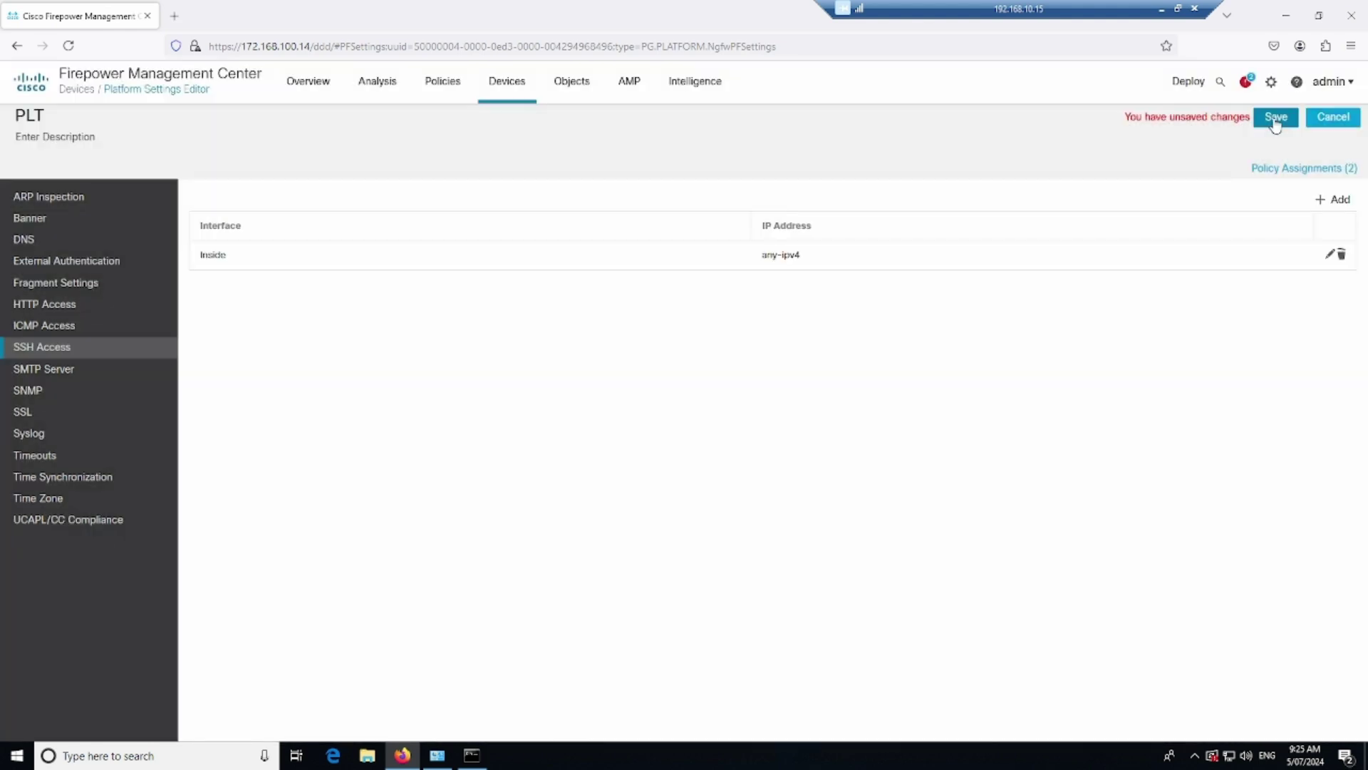
click(1276, 119)
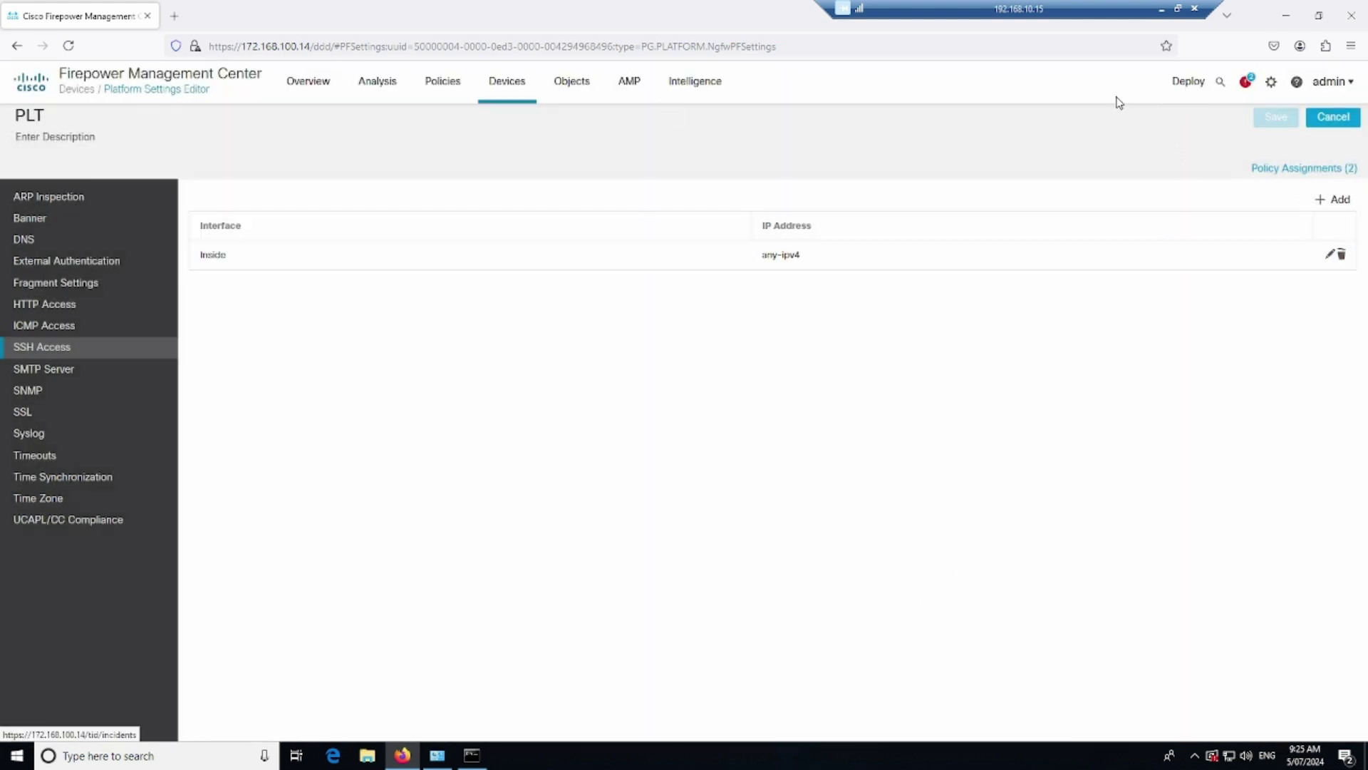
Open the Deployment list and expand FTD1 to view its pending PLT platform settings change
click(1186, 88)
click(1197, 128)
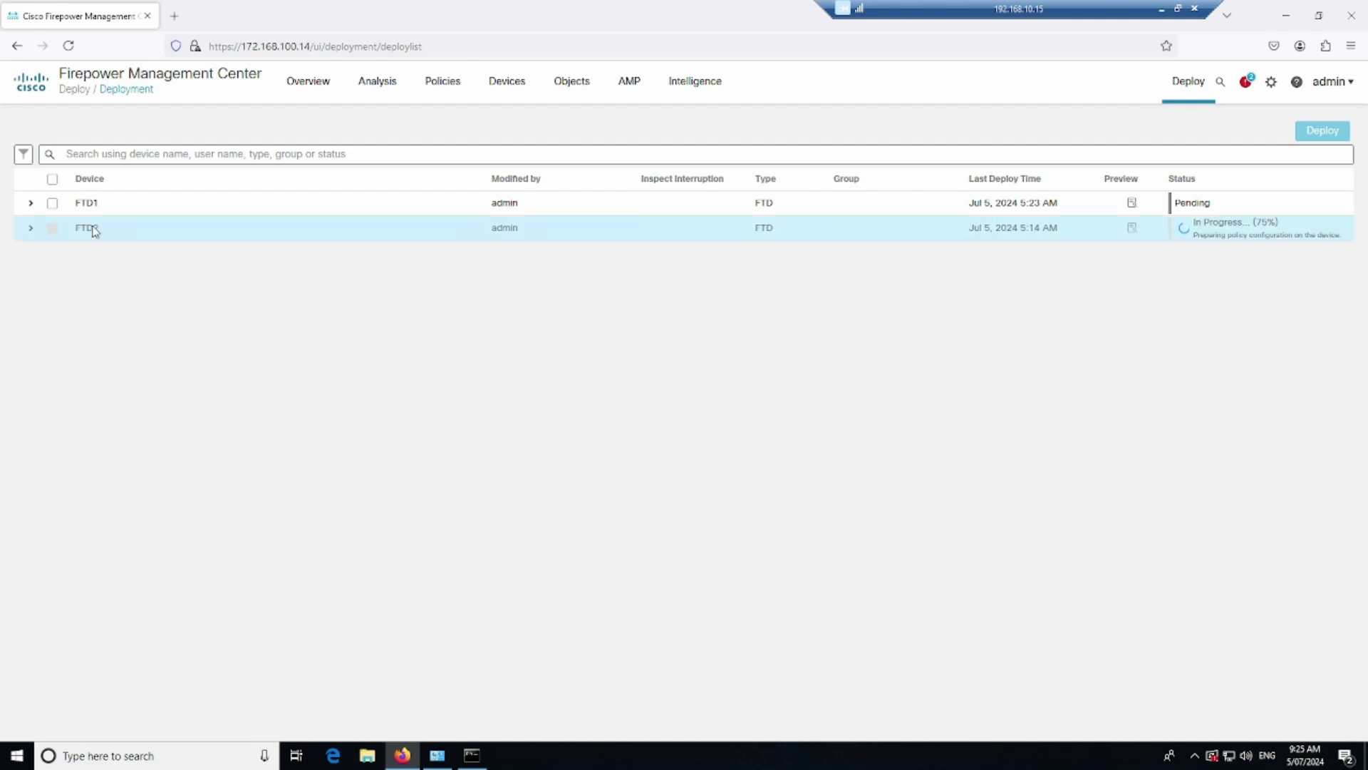
click(30, 204)
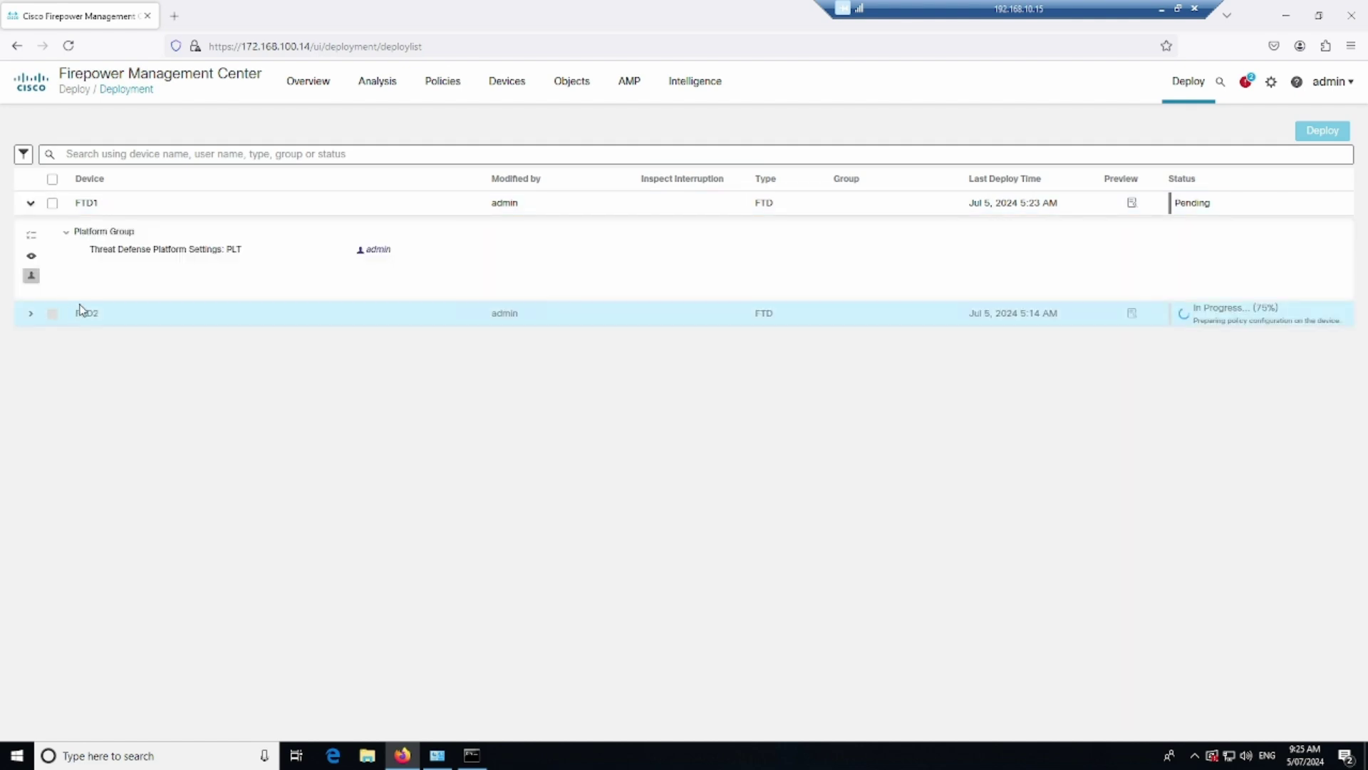
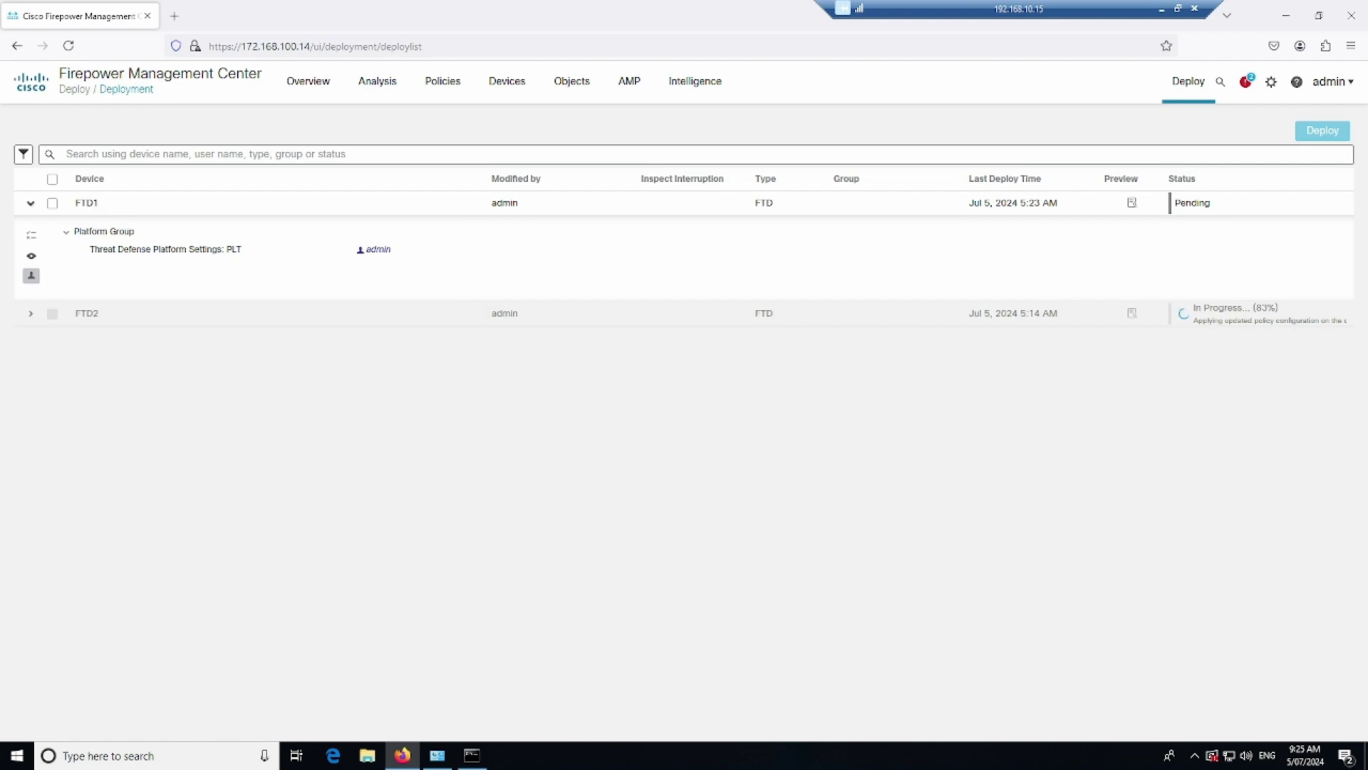
Erase the red box around MG_PC on the FTD.pdf topology diagram
key(alt+Tab)
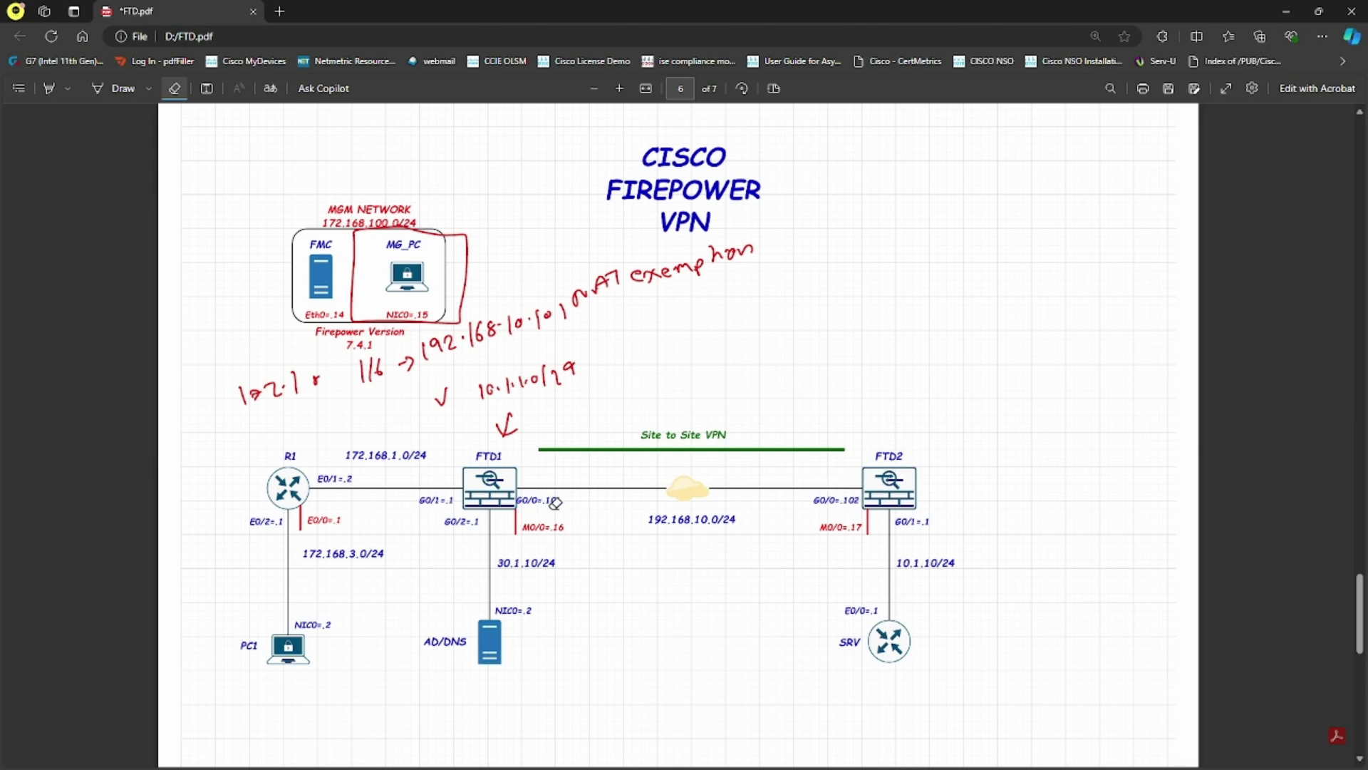
drag(402, 242, 401, 300)
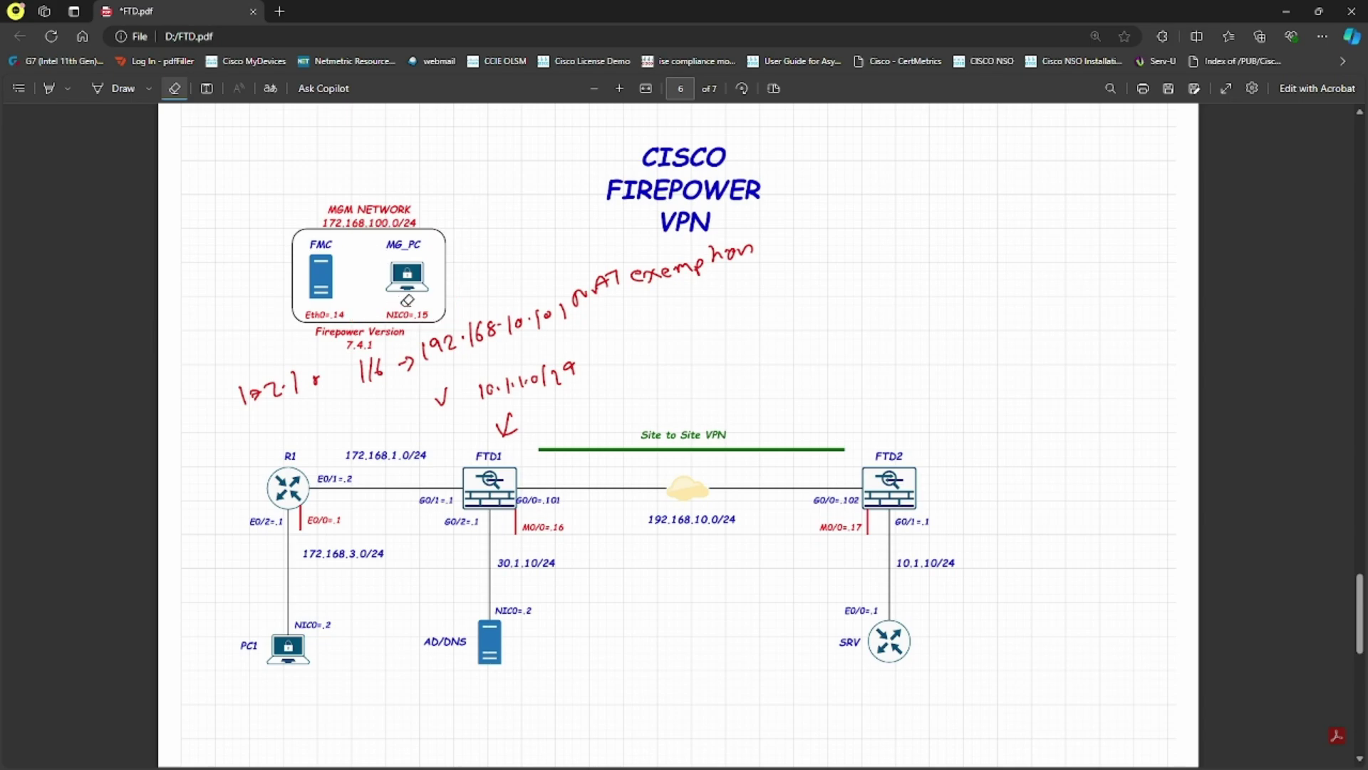
click(1286, 12)
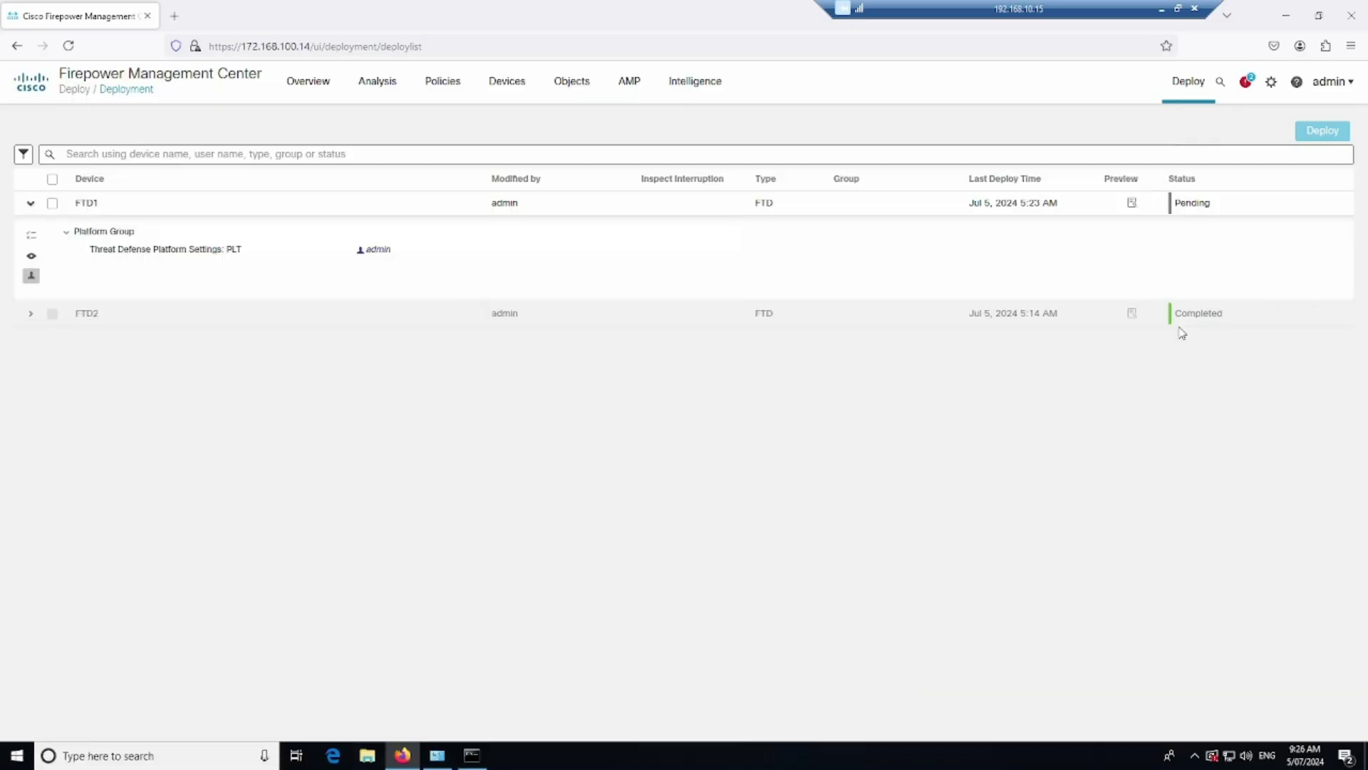
Check the deployment history, then deploy the pending changes to both FTD1 and FTD2
mouse_move(1195, 110)
click(1198, 142)
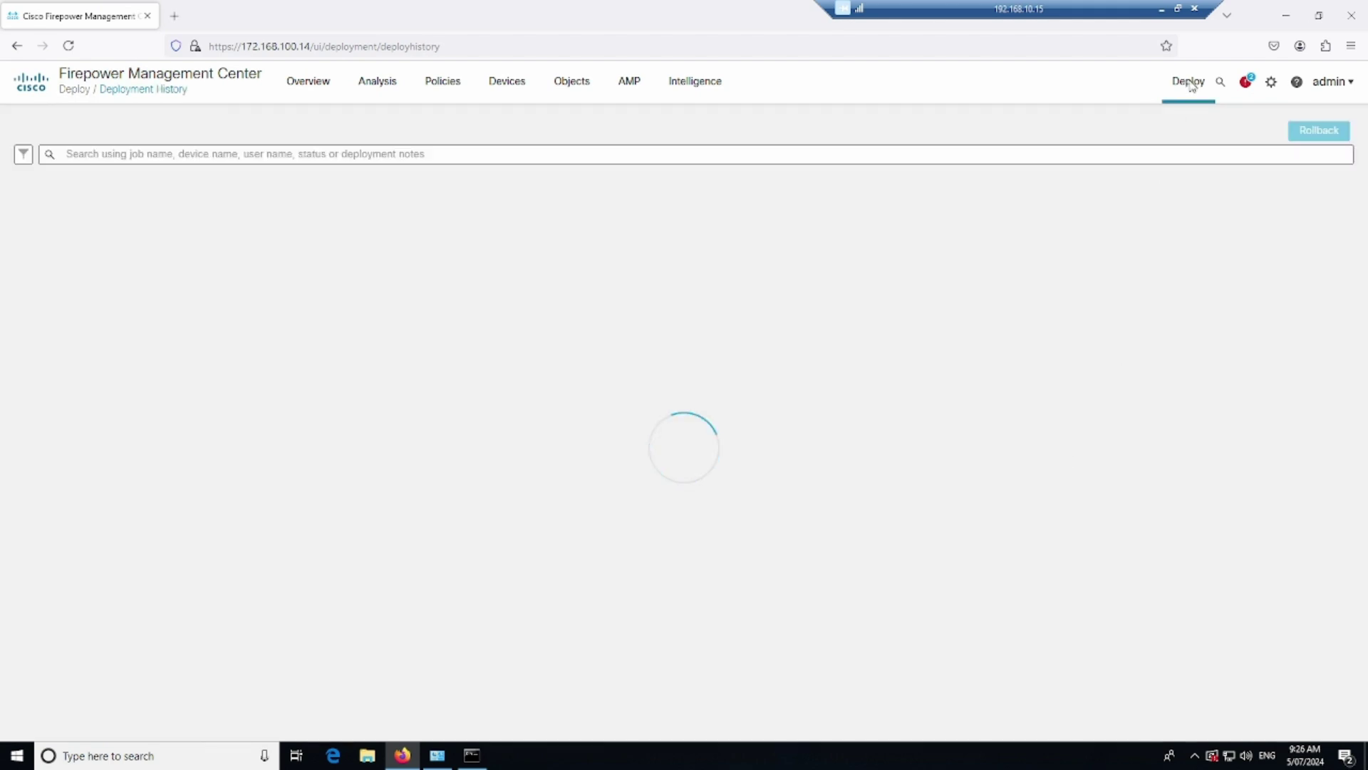
mouse_move(1192, 91)
click(1209, 125)
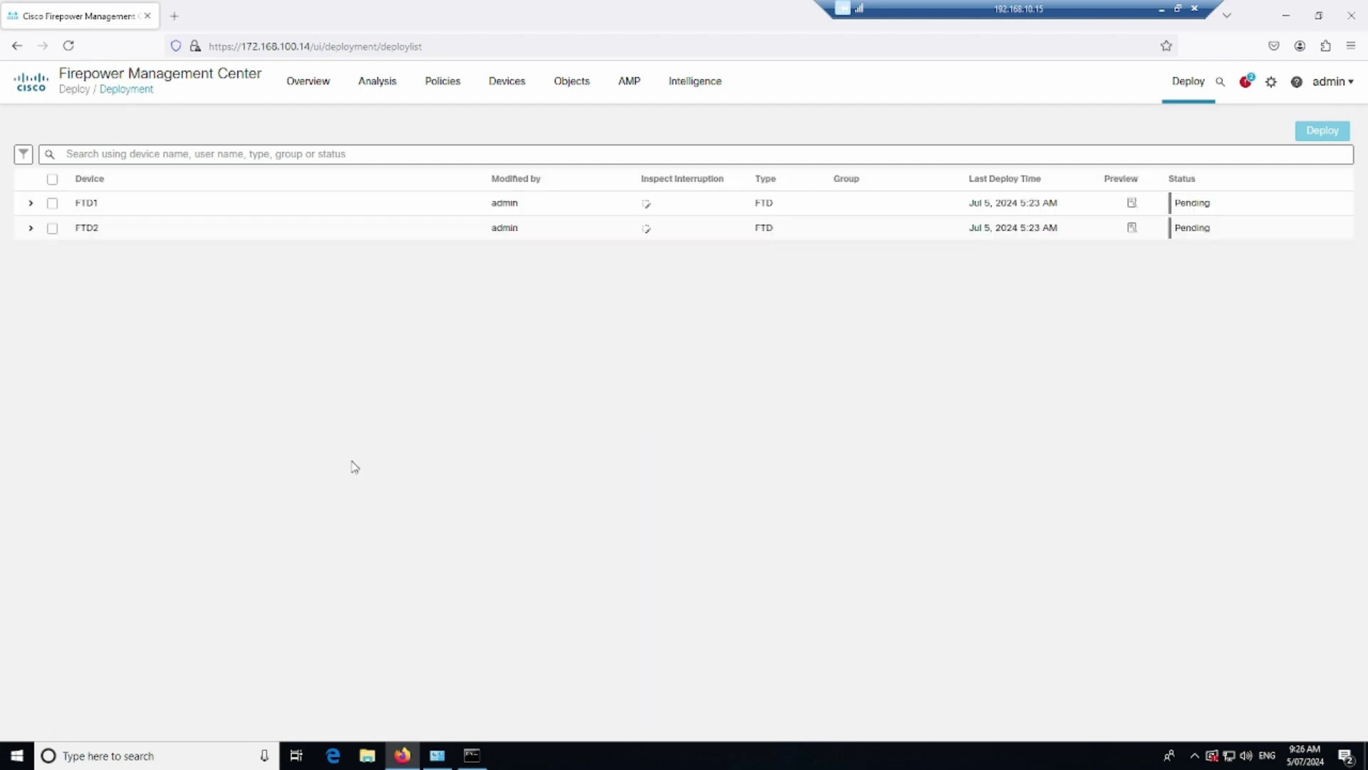
click(52, 179)
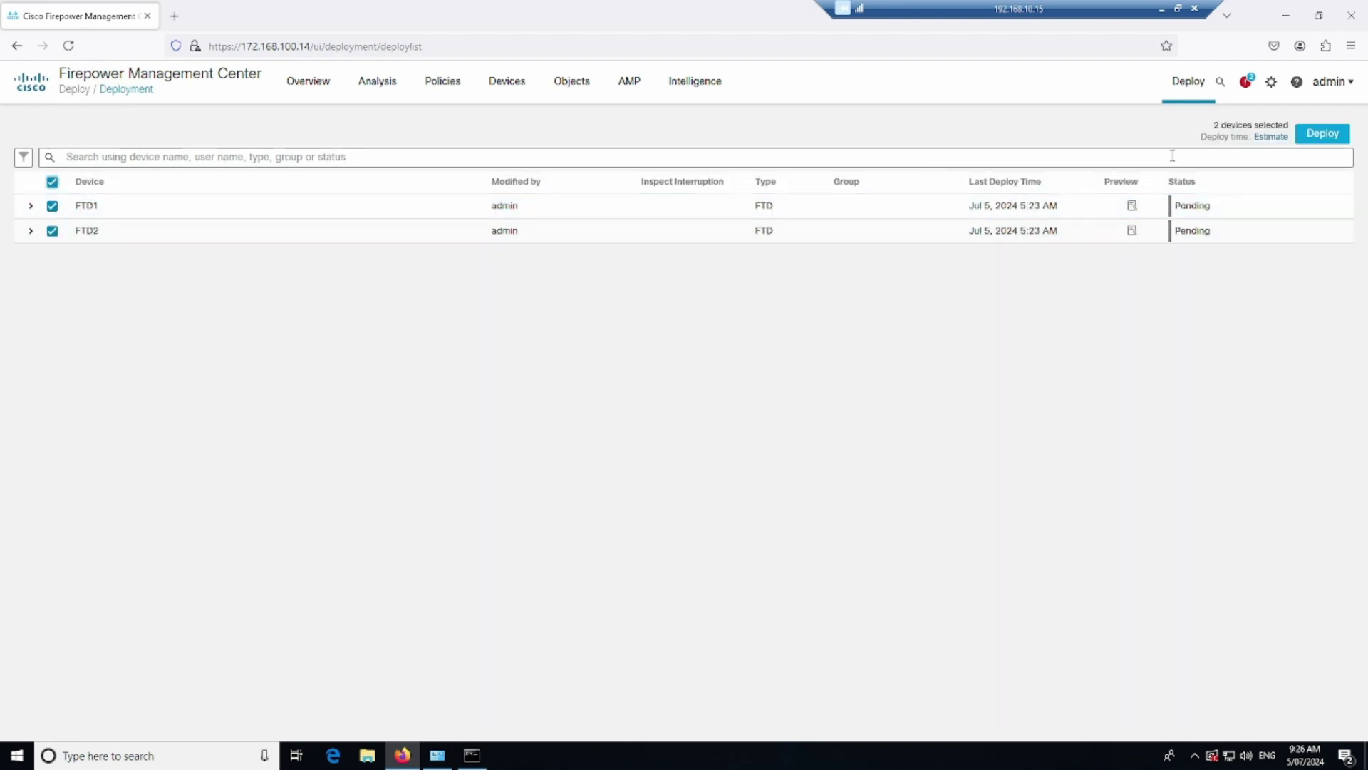
click(1325, 137)
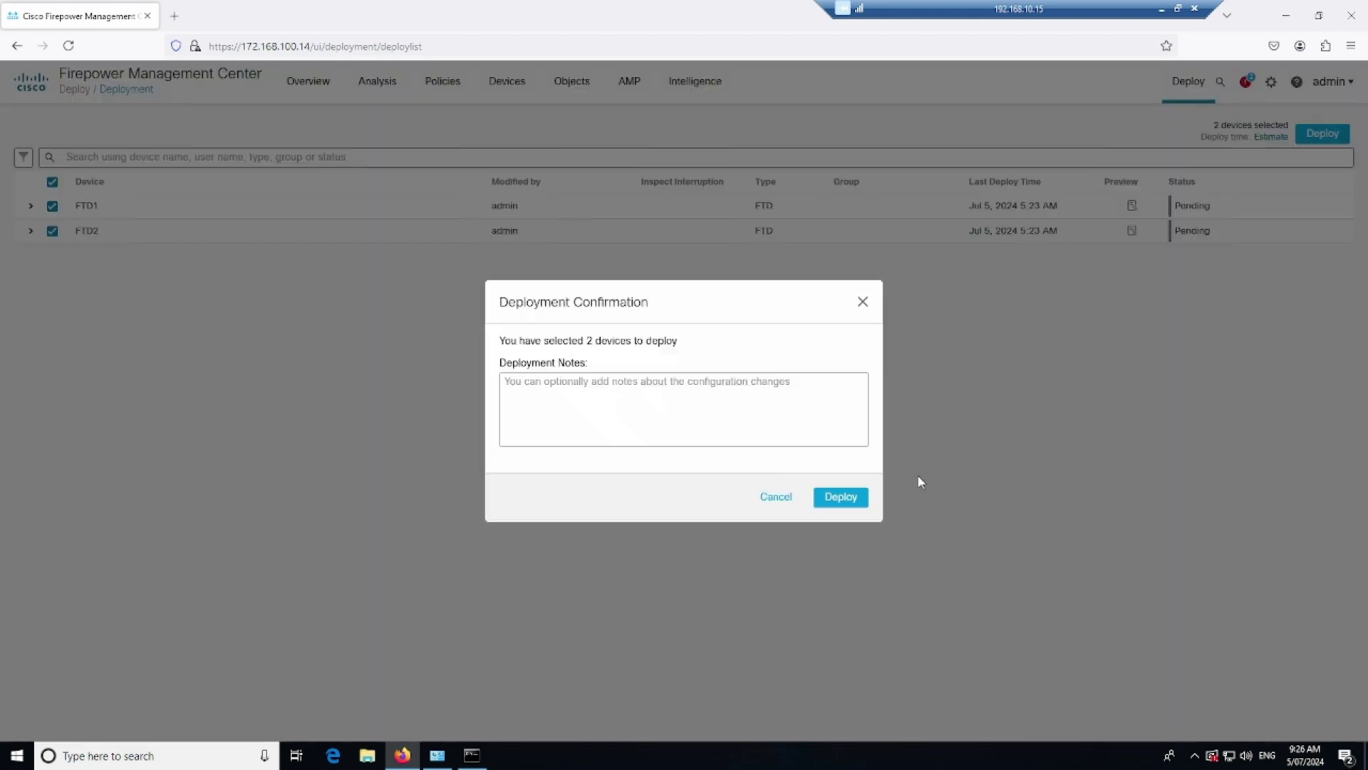
click(841, 496)
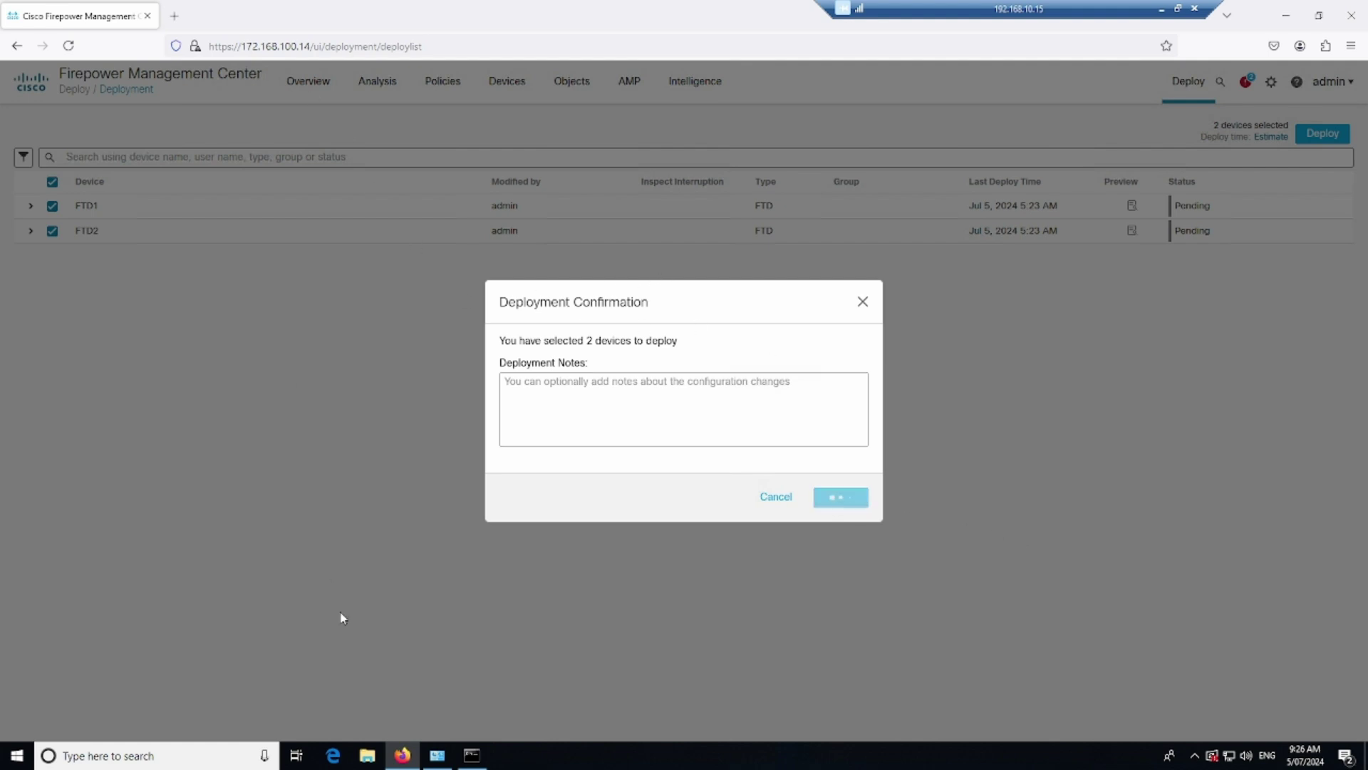
click(476, 760)
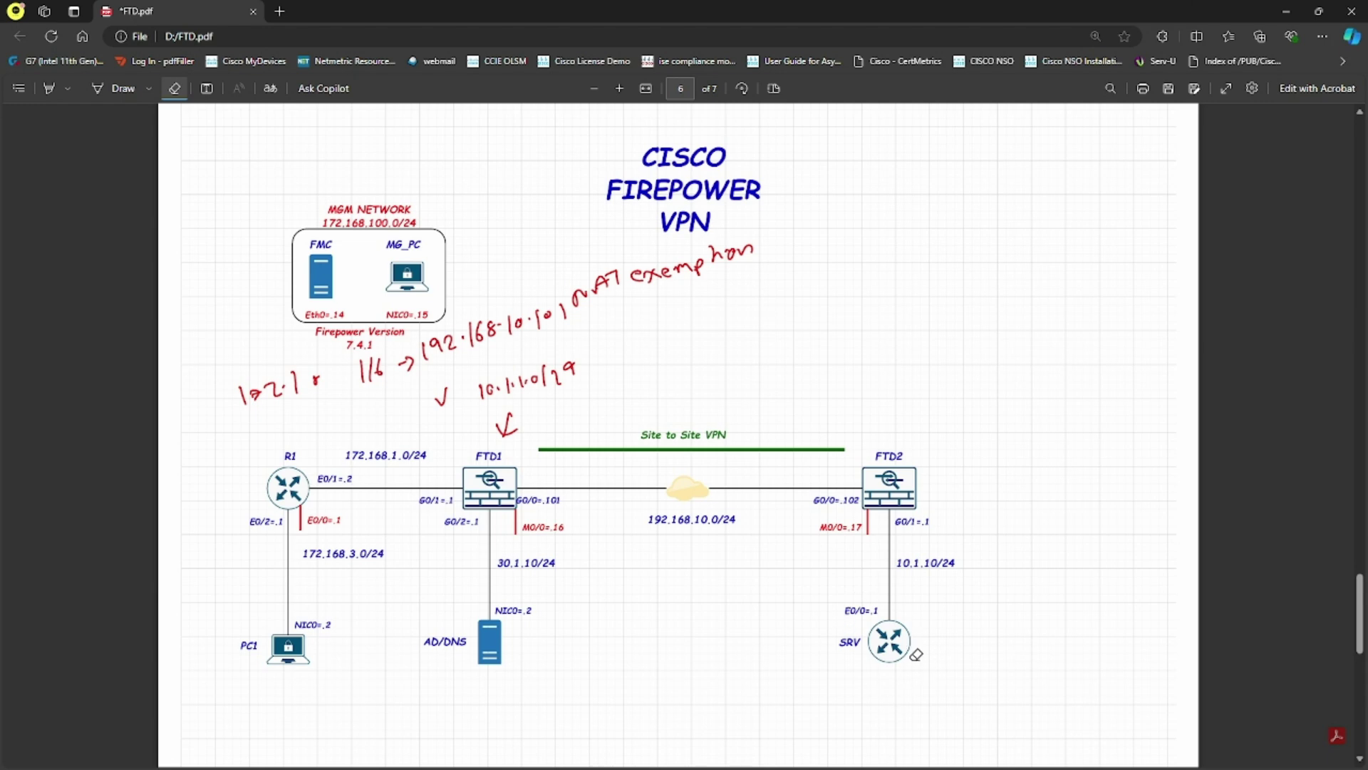
Hide the topology PDF and ping 10.1.1.2 from Command Prompt
click(1287, 11)
text(ping 10.1.1.2)
key(Return)
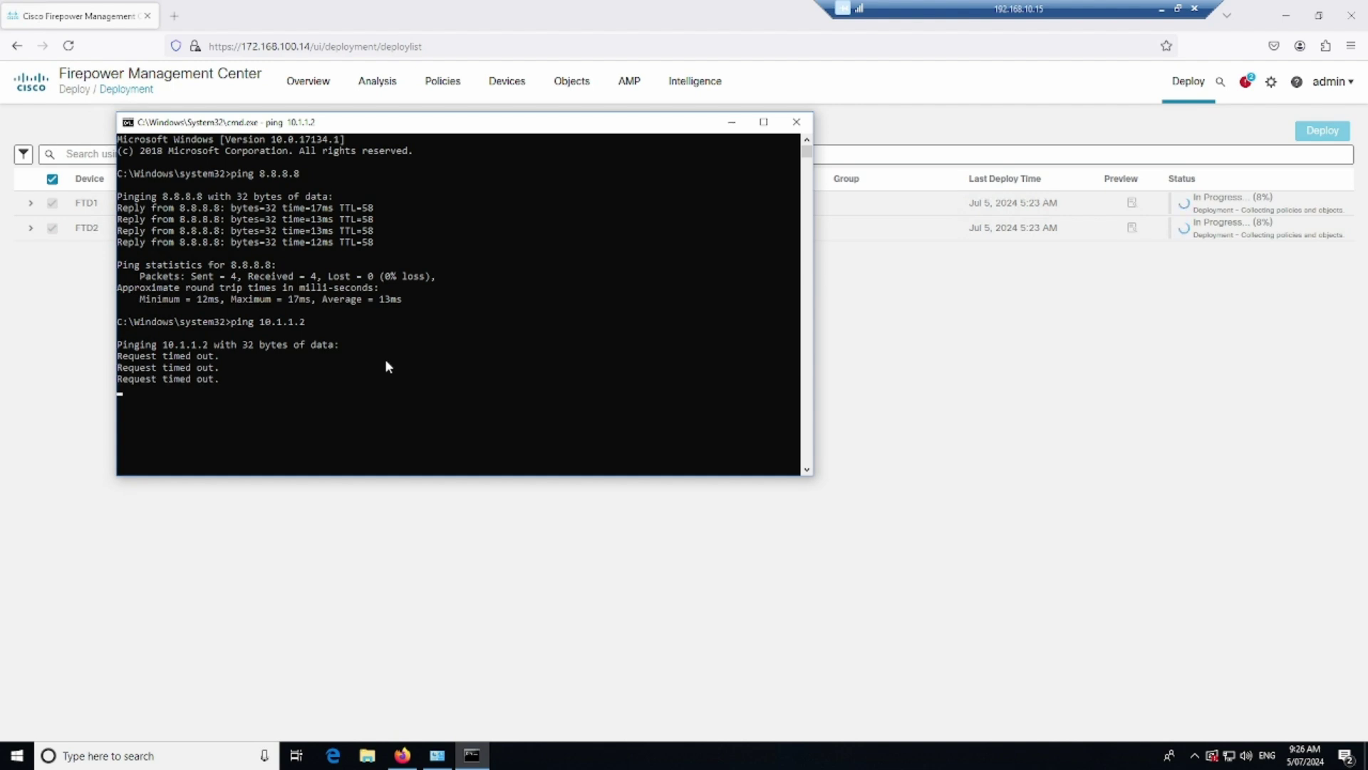
Ping 172.168.1.1 successfully, then retry the ping to 10.1.1.2
click(382, 404)
key(Escape)
text(p)
key(Return)
key(Return)
key(Return)
key(Return)
text(ping 172.168.1.1)
key(Return)
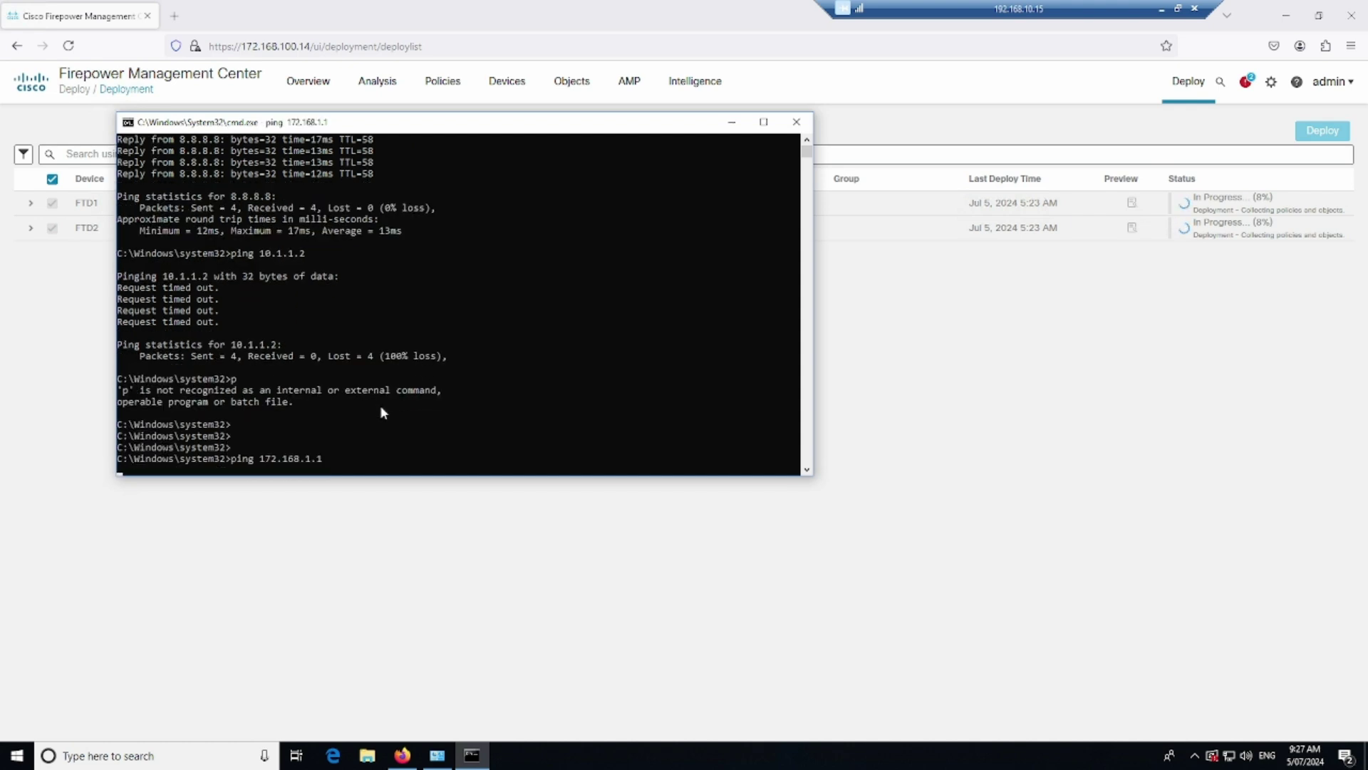
key(ctrl+c)
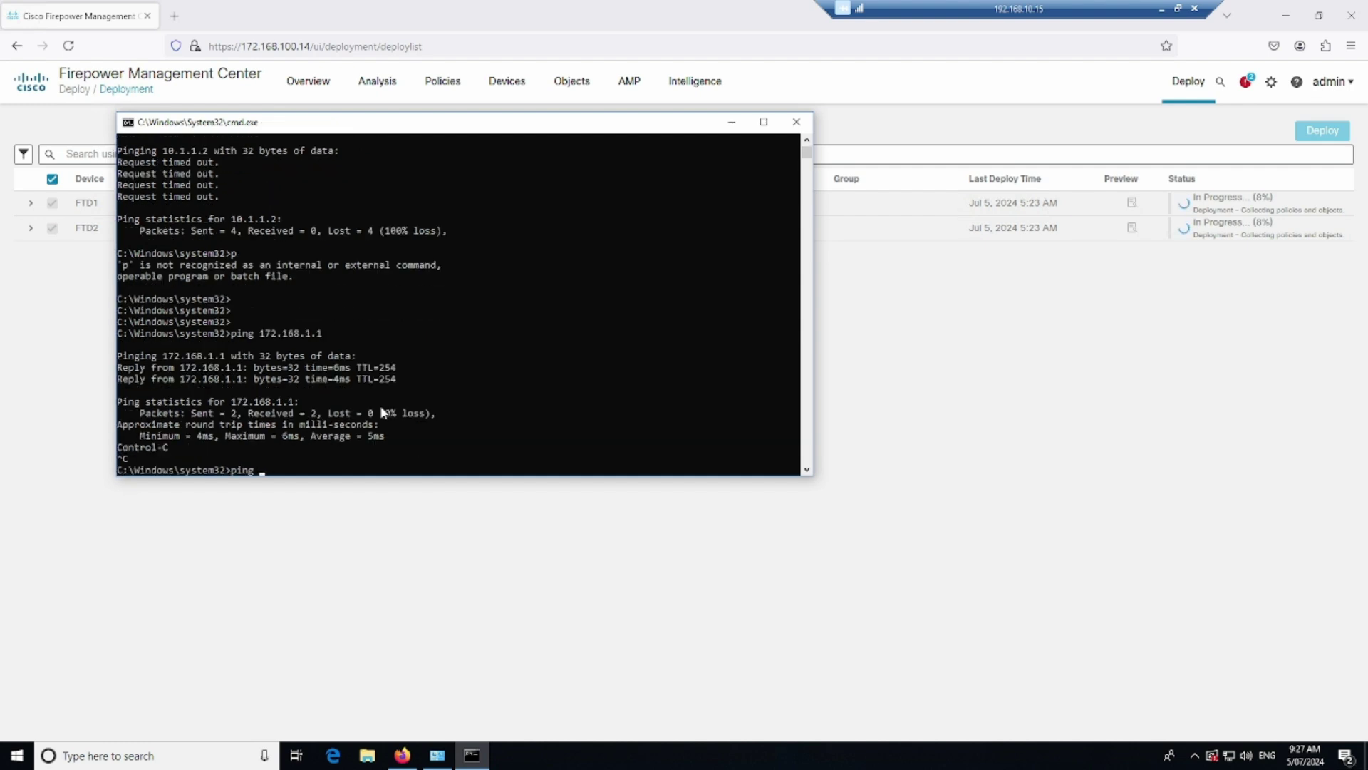
text(ping 10.1.1.2)
key(Return)
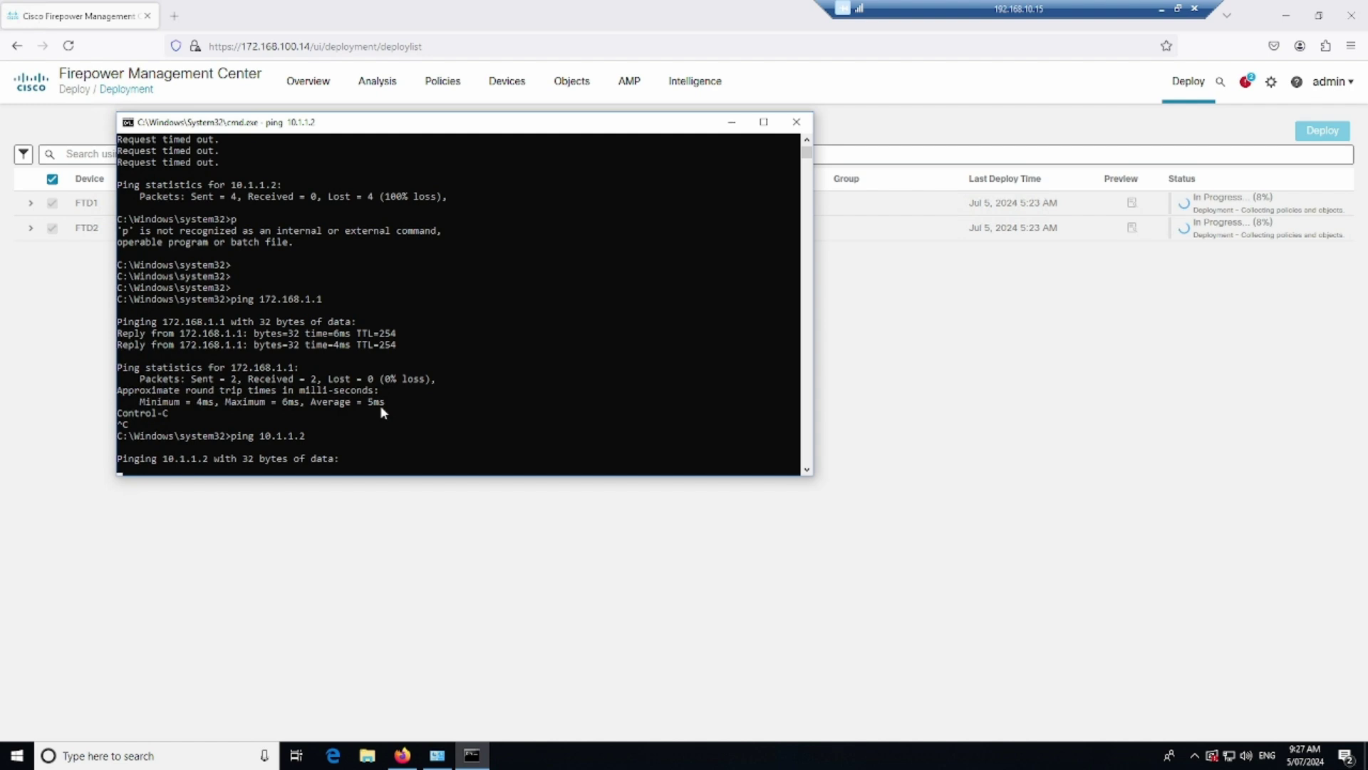
click(548, 613)
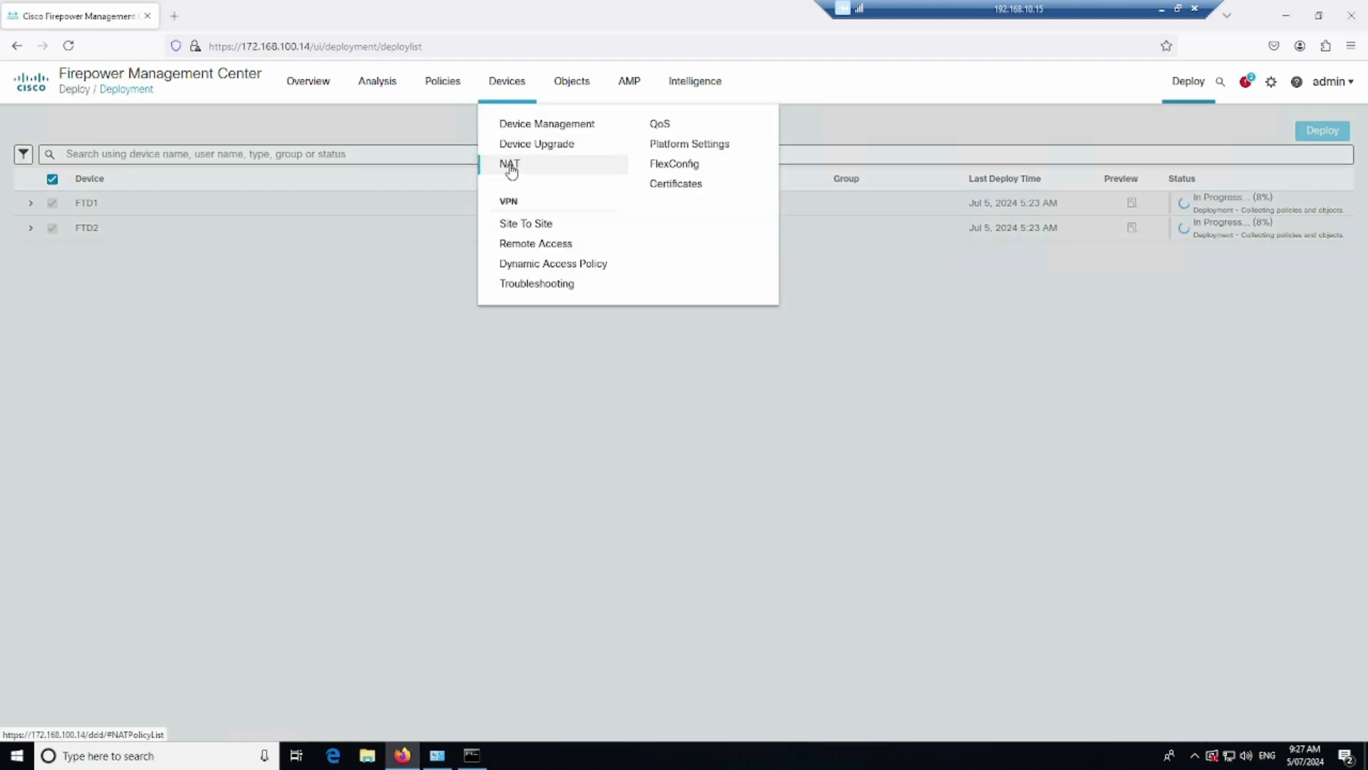
Remove FTD1 from the FTD1_NAT policy assignments and save the policy
click(510, 166)
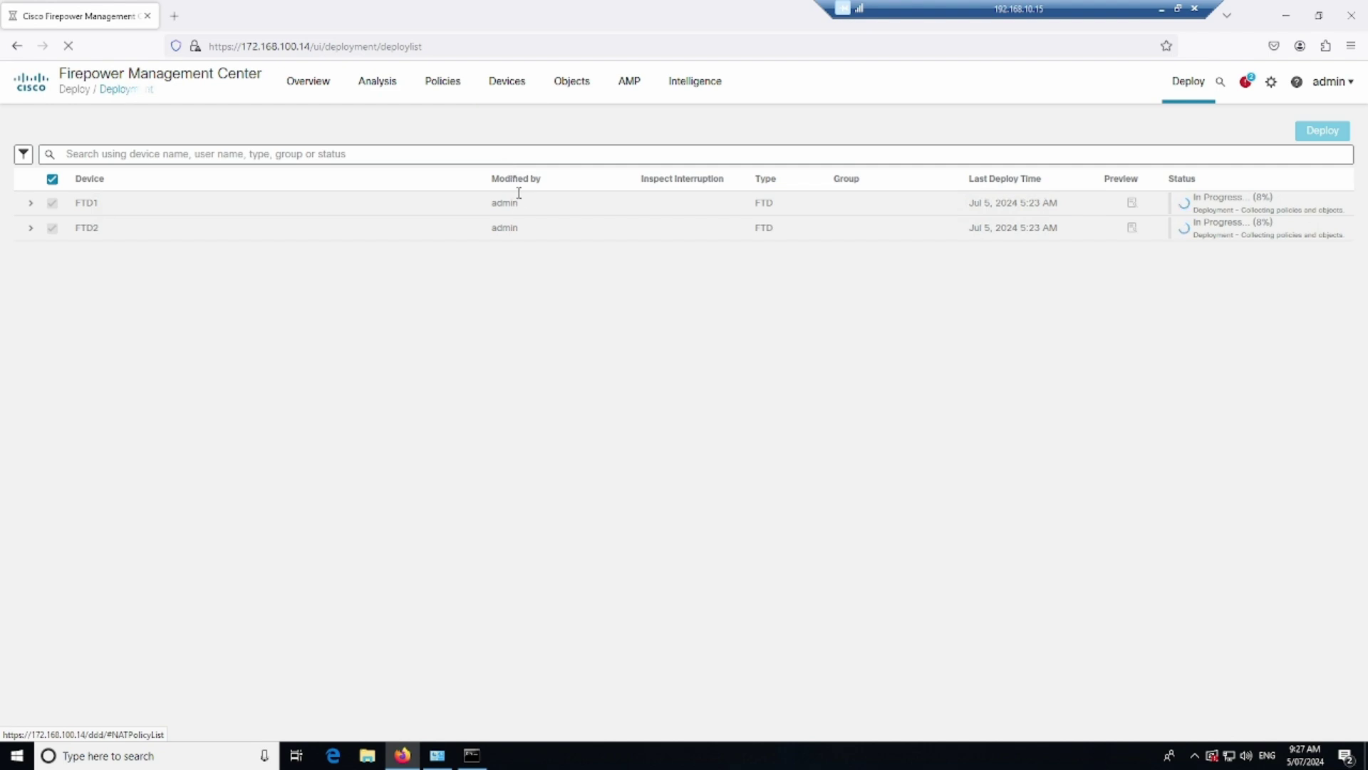
click(518, 109)
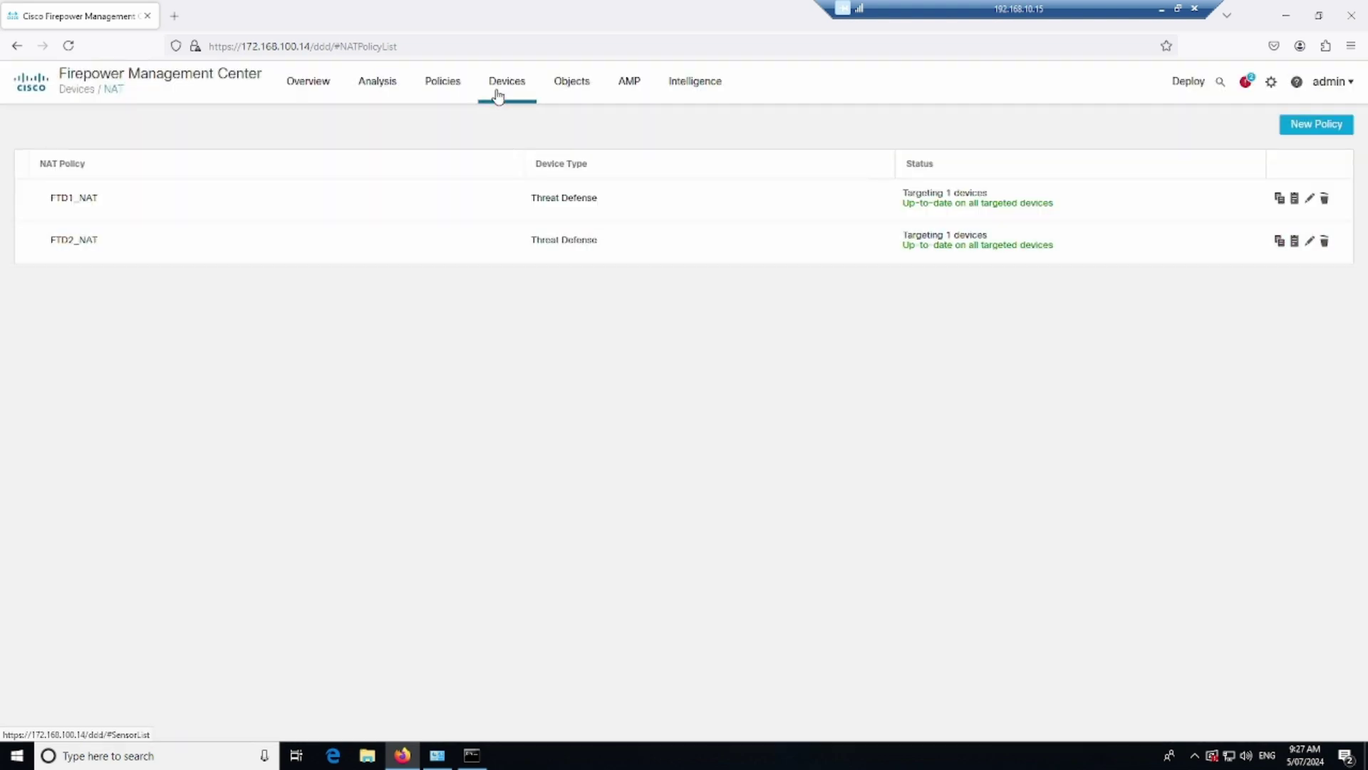
mouse_move(497, 103)
click(526, 223)
click(1311, 200)
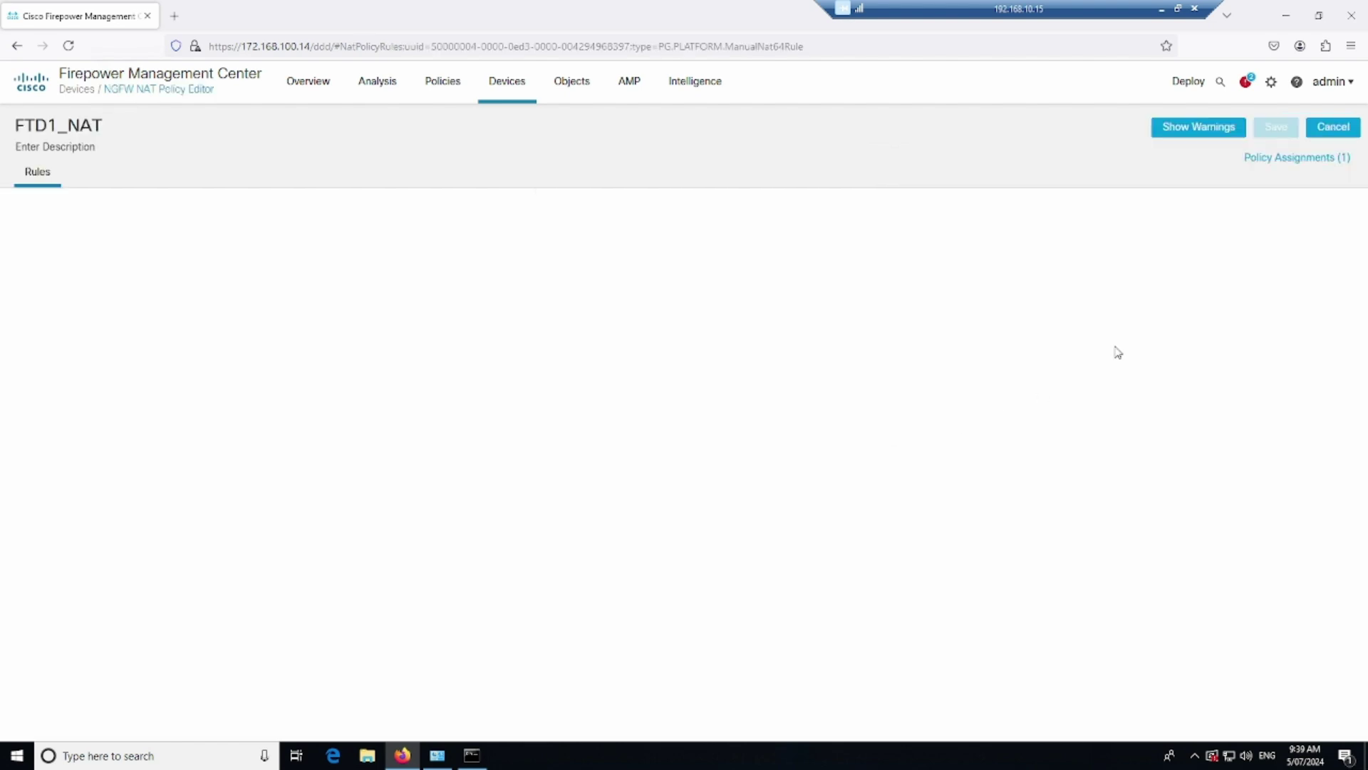
click(1317, 158)
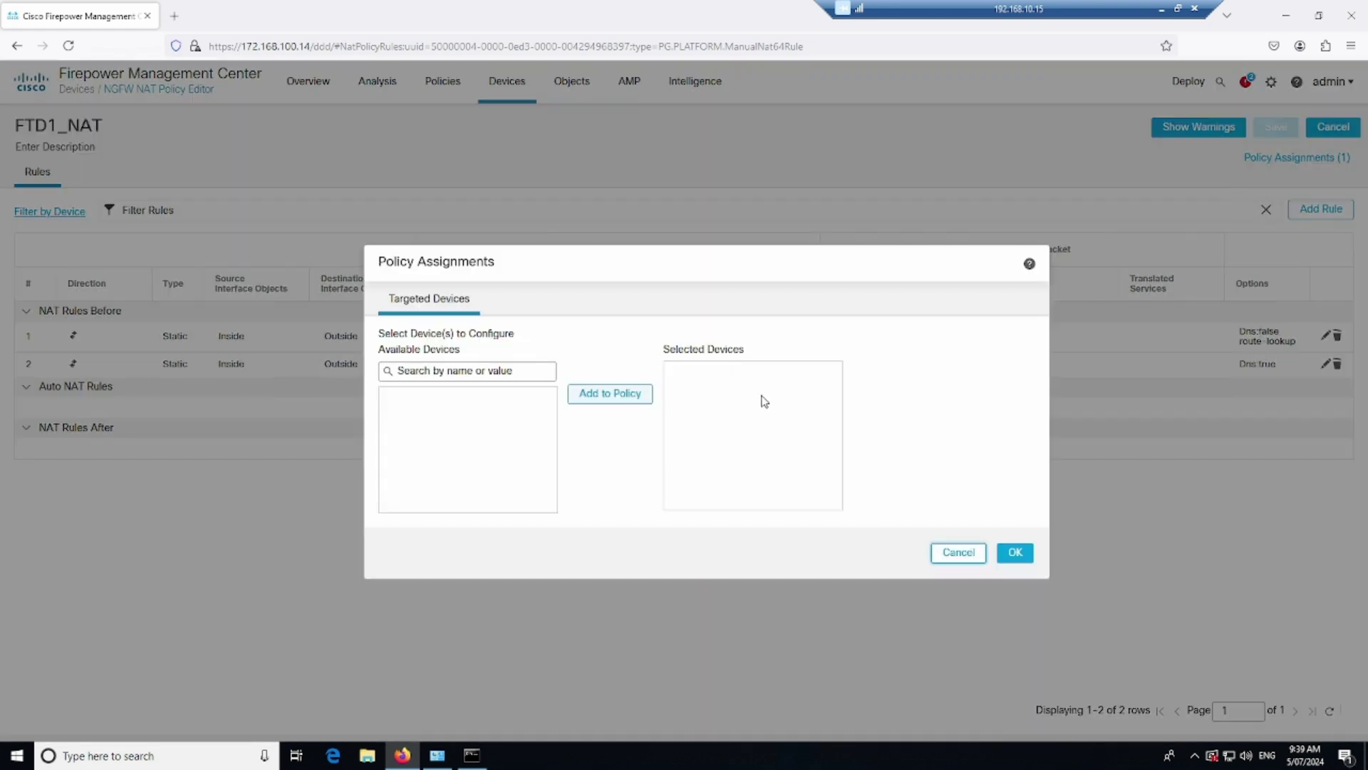
click(832, 375)
click(1014, 552)
click(1275, 127)
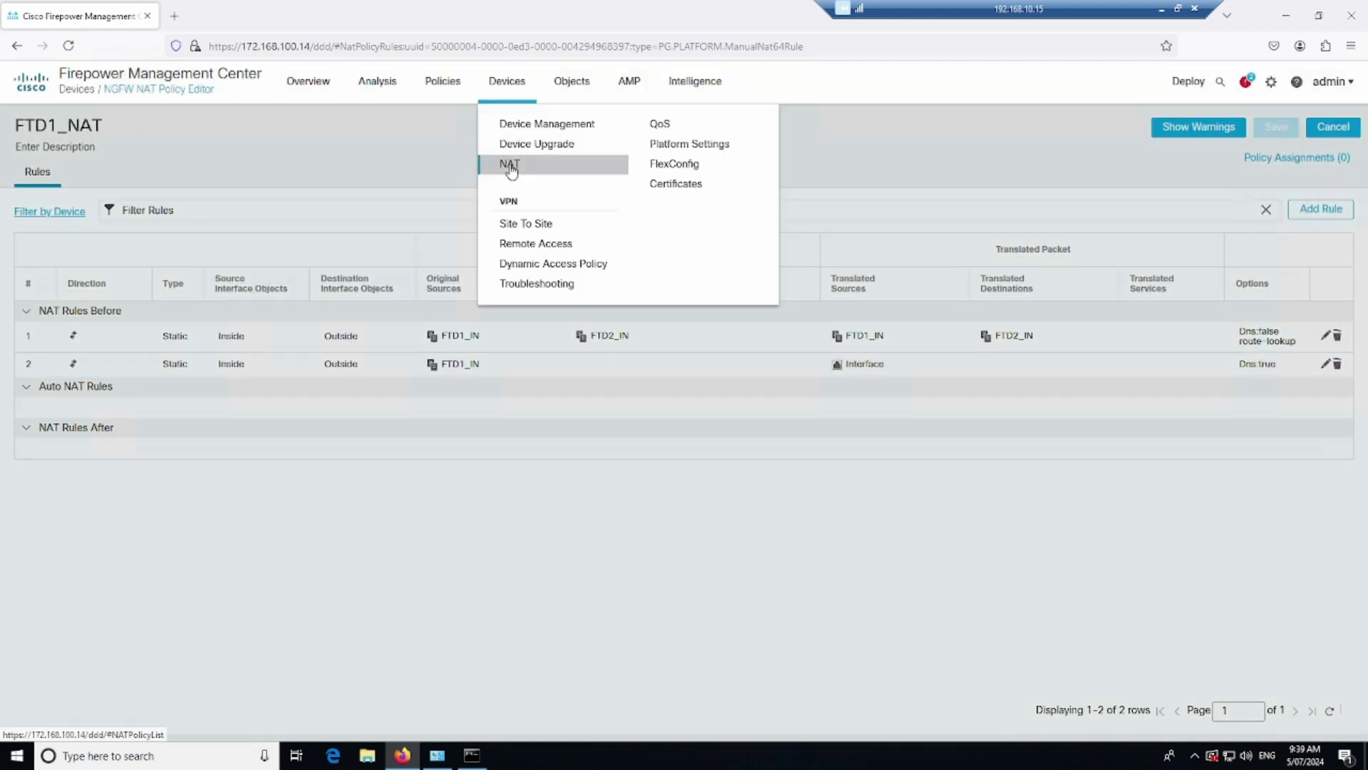
Remove FTD2 from the FTD2_NAT policy assignments and save the policy
click(509, 168)
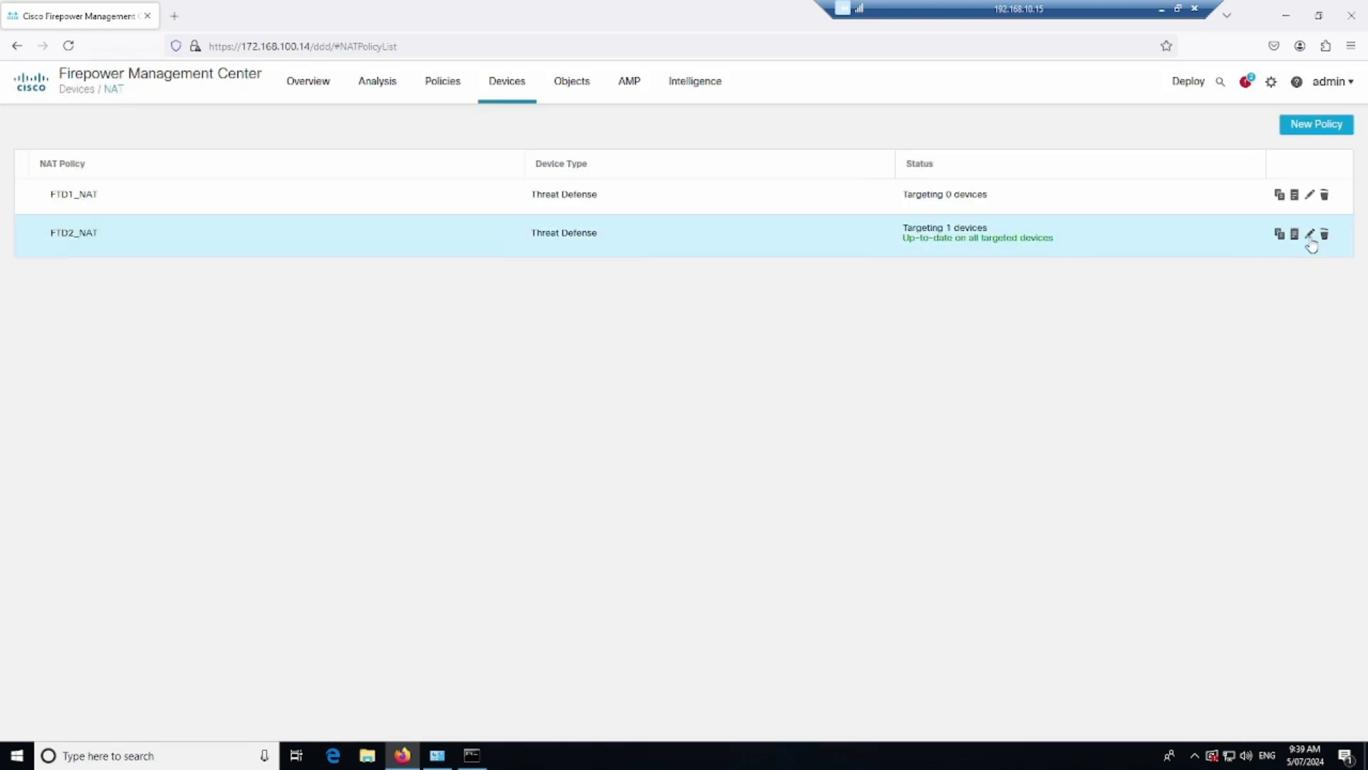
click(1311, 235)
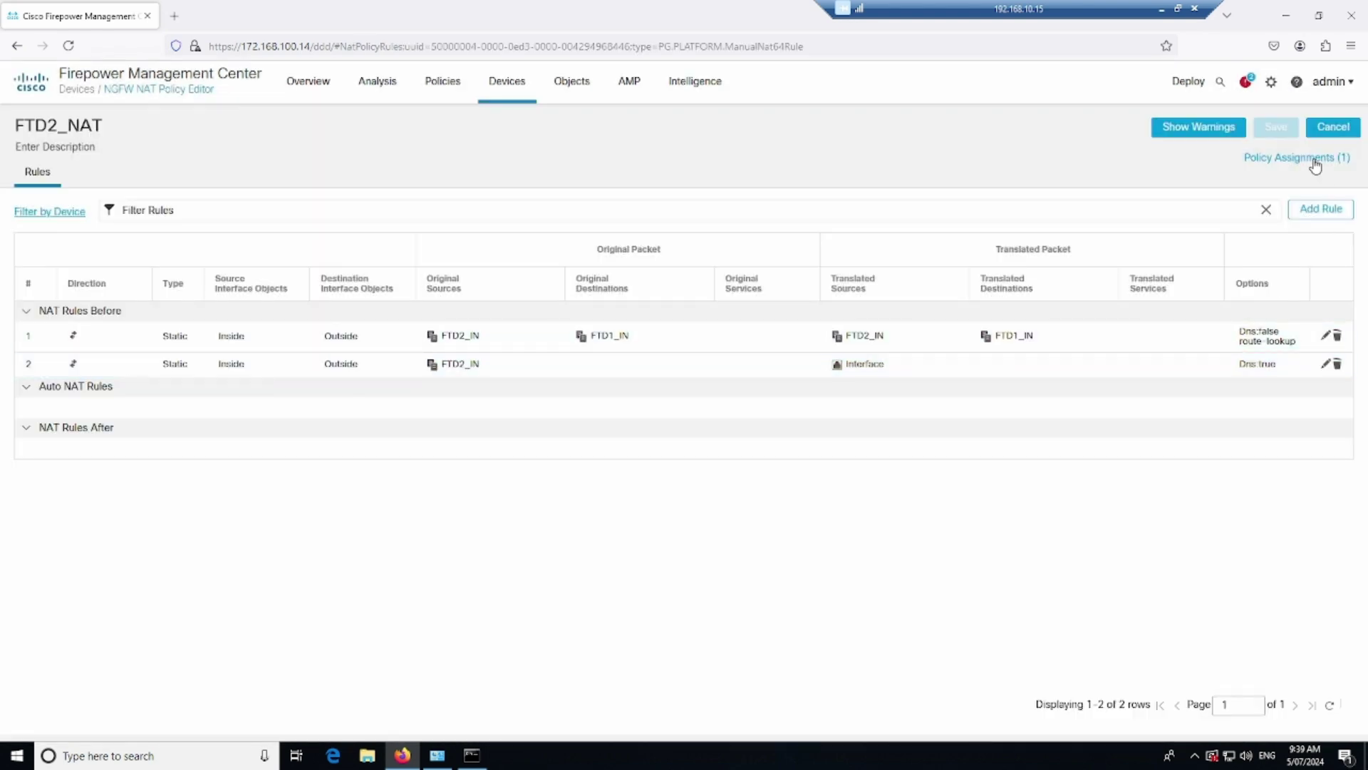
click(1315, 160)
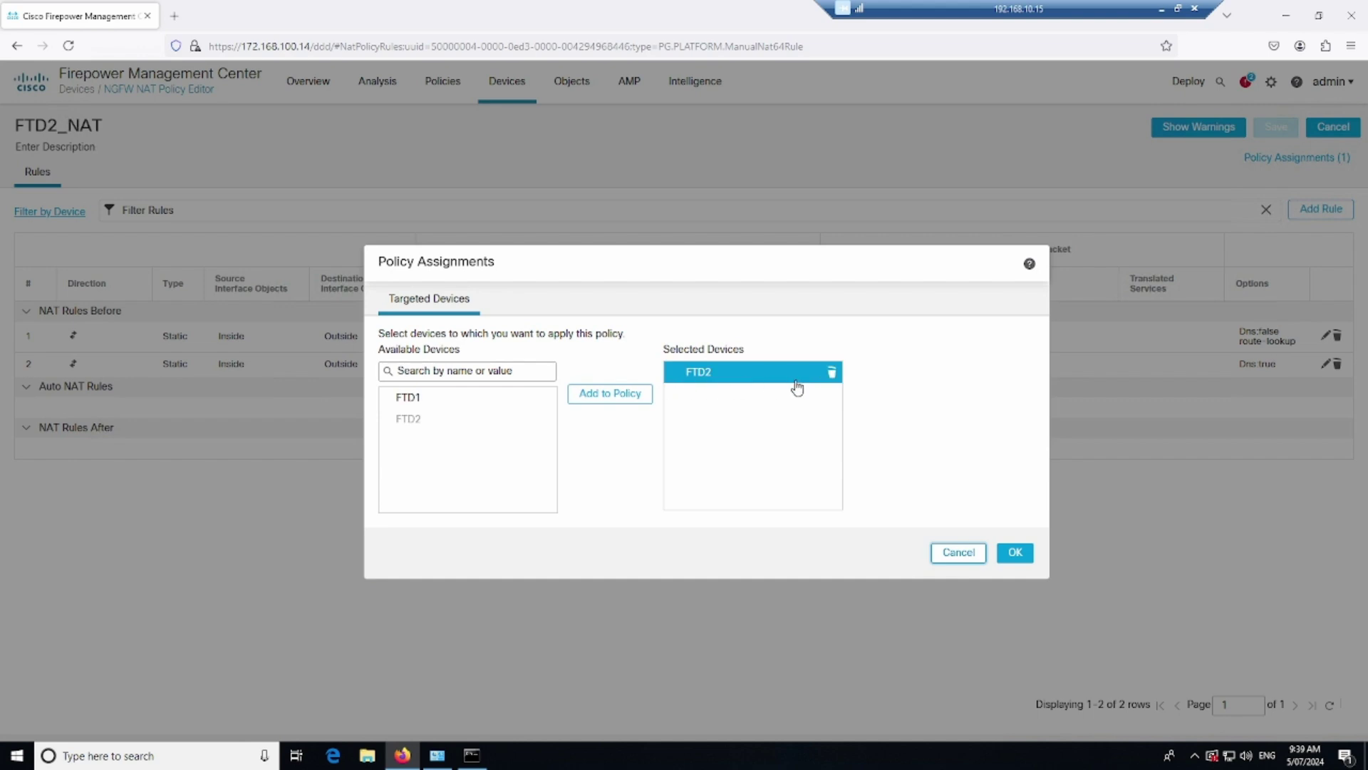
click(831, 371)
click(1015, 552)
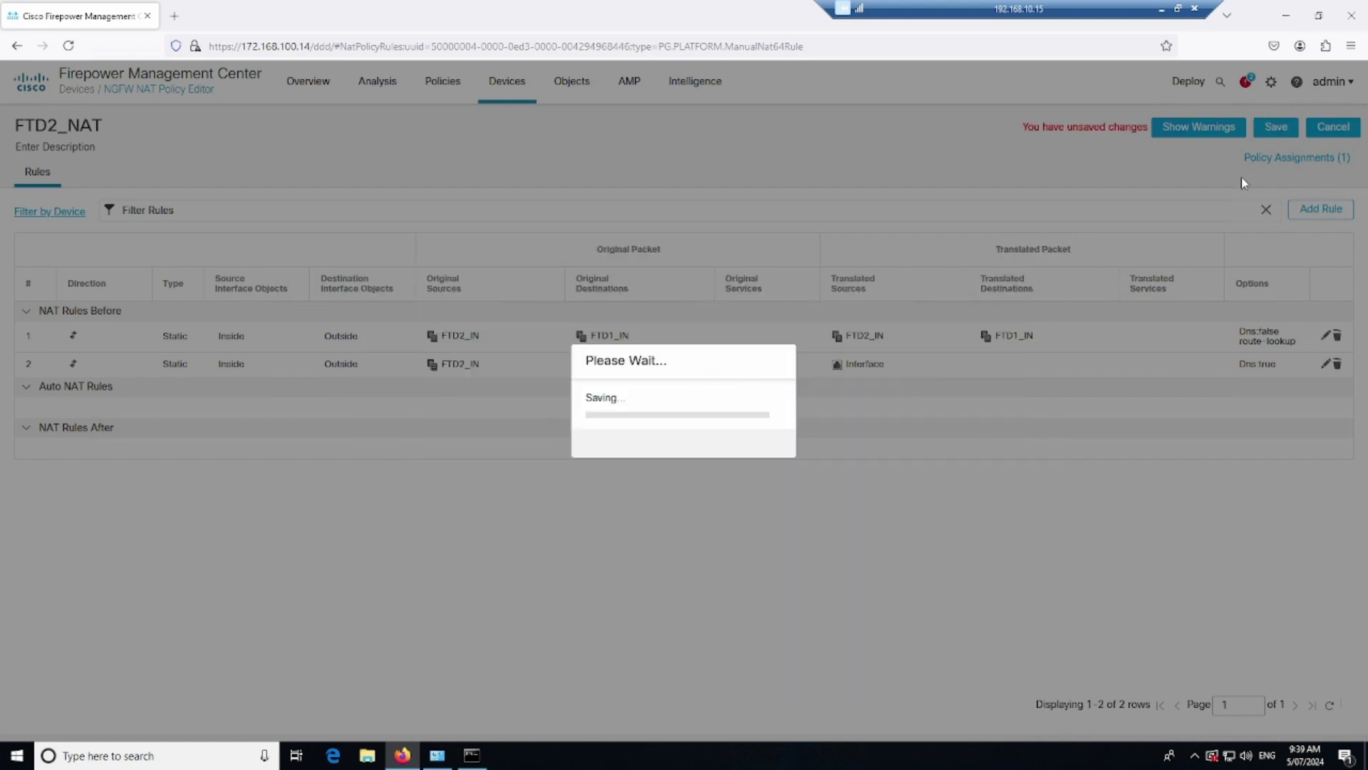
click(1276, 127)
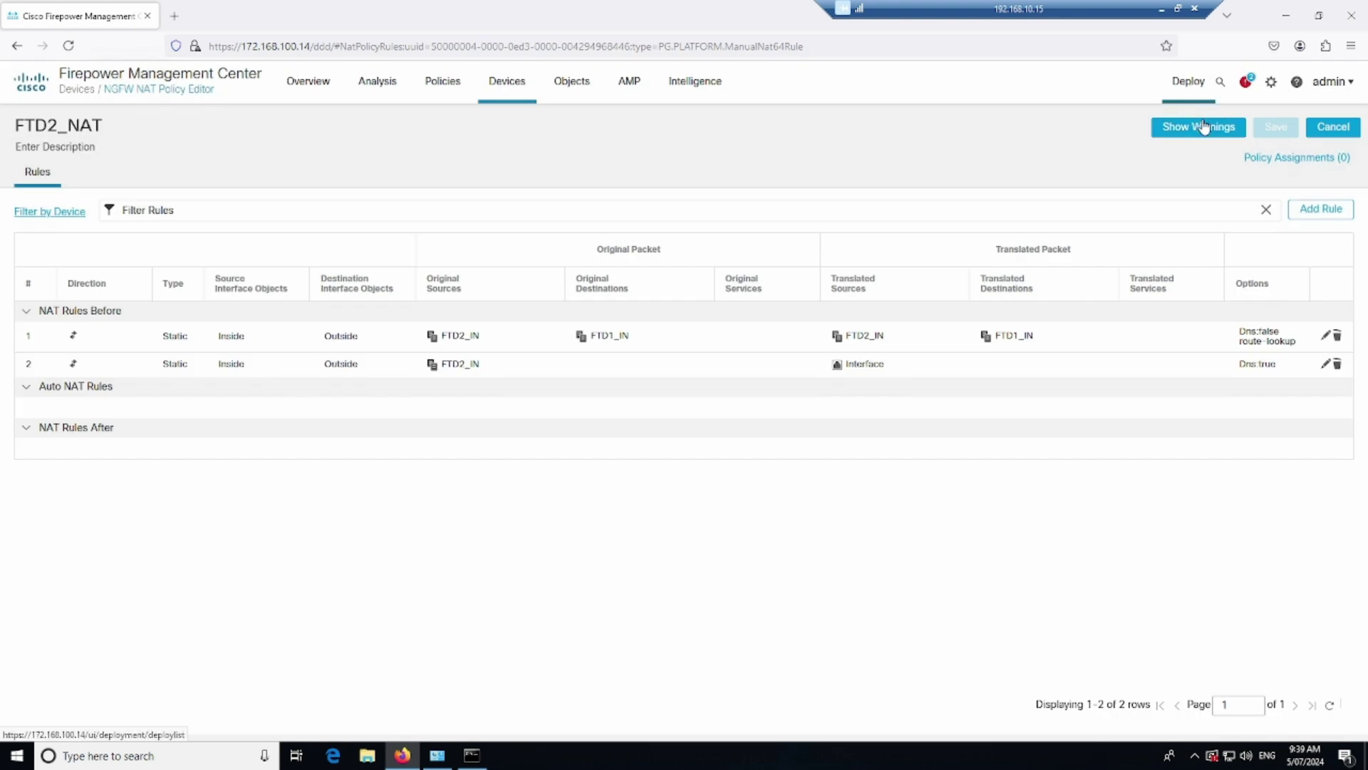
mouse_move(1189, 83)
click(1210, 125)
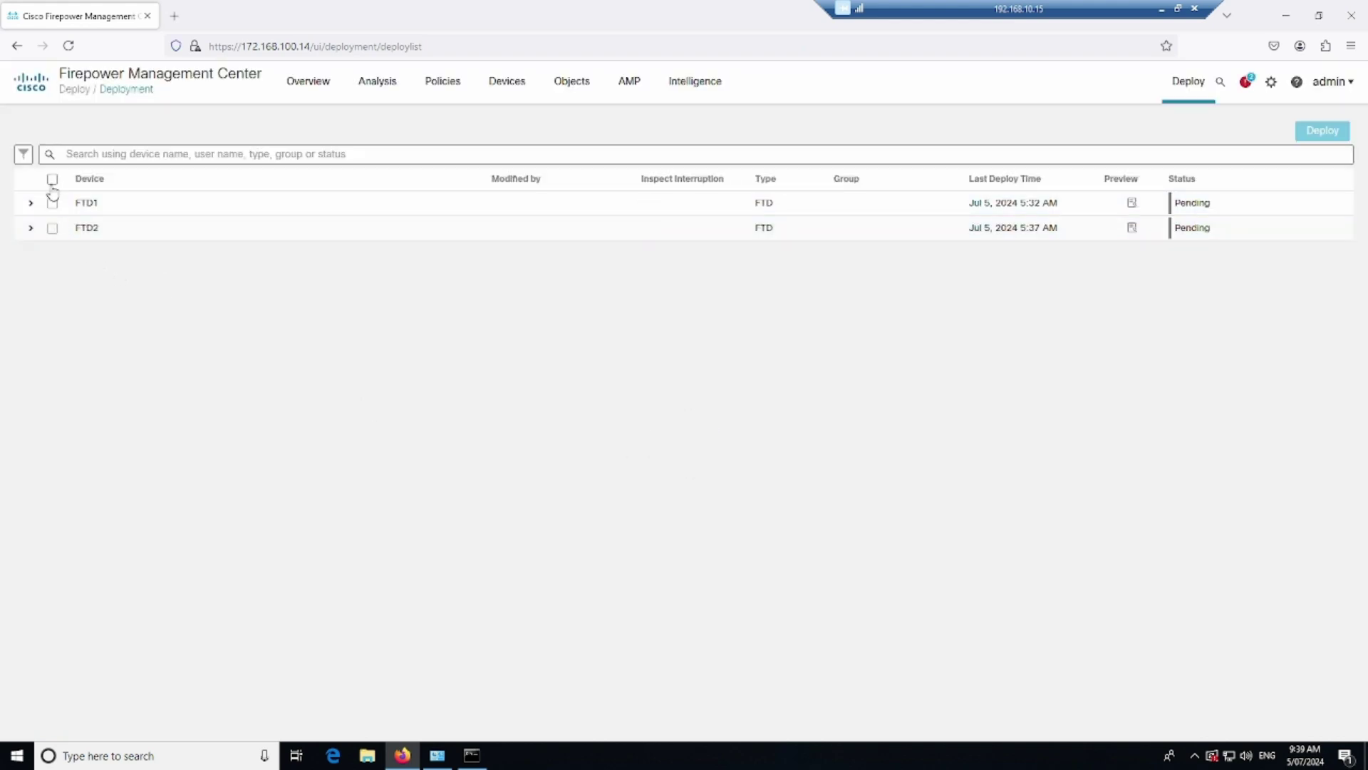
Select both FTD1 and FTD2 and confirm deploying their pending changes
click(52, 182)
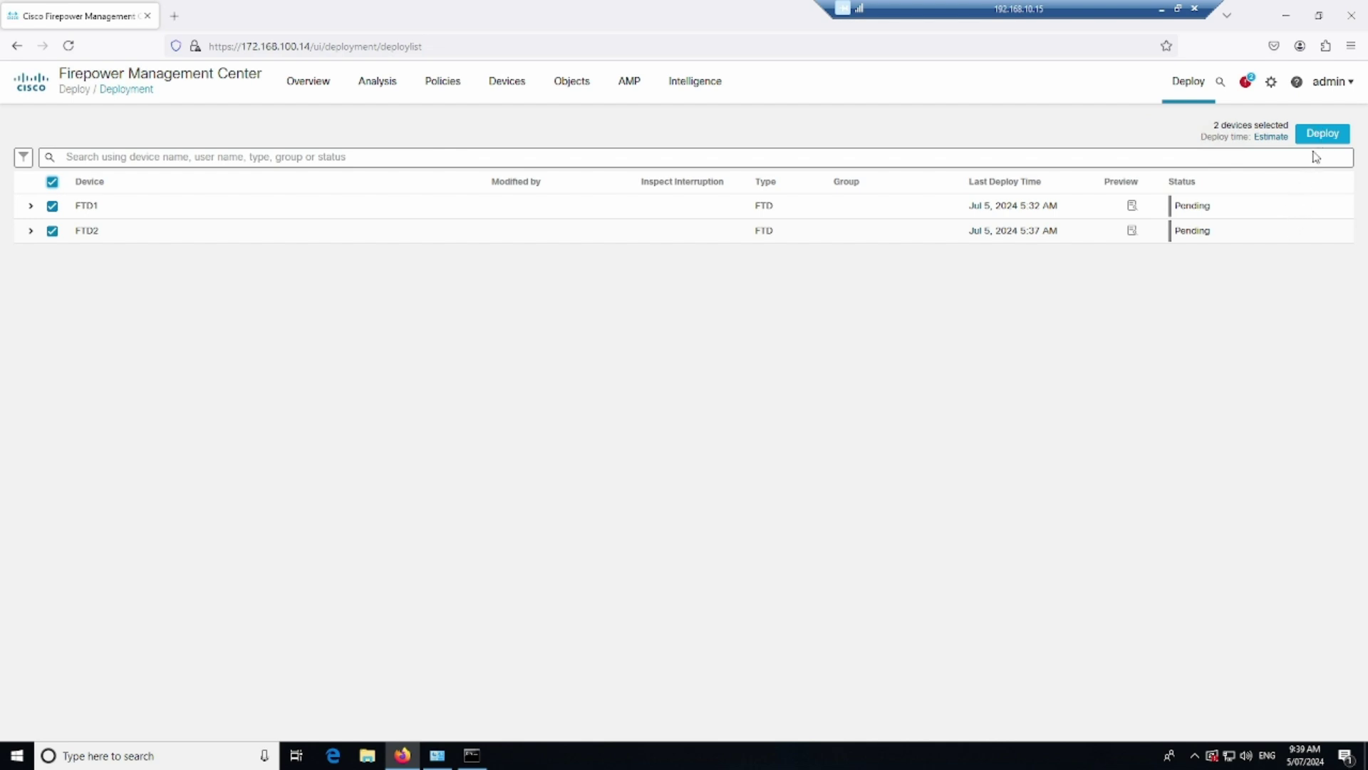
click(1323, 135)
click(842, 499)
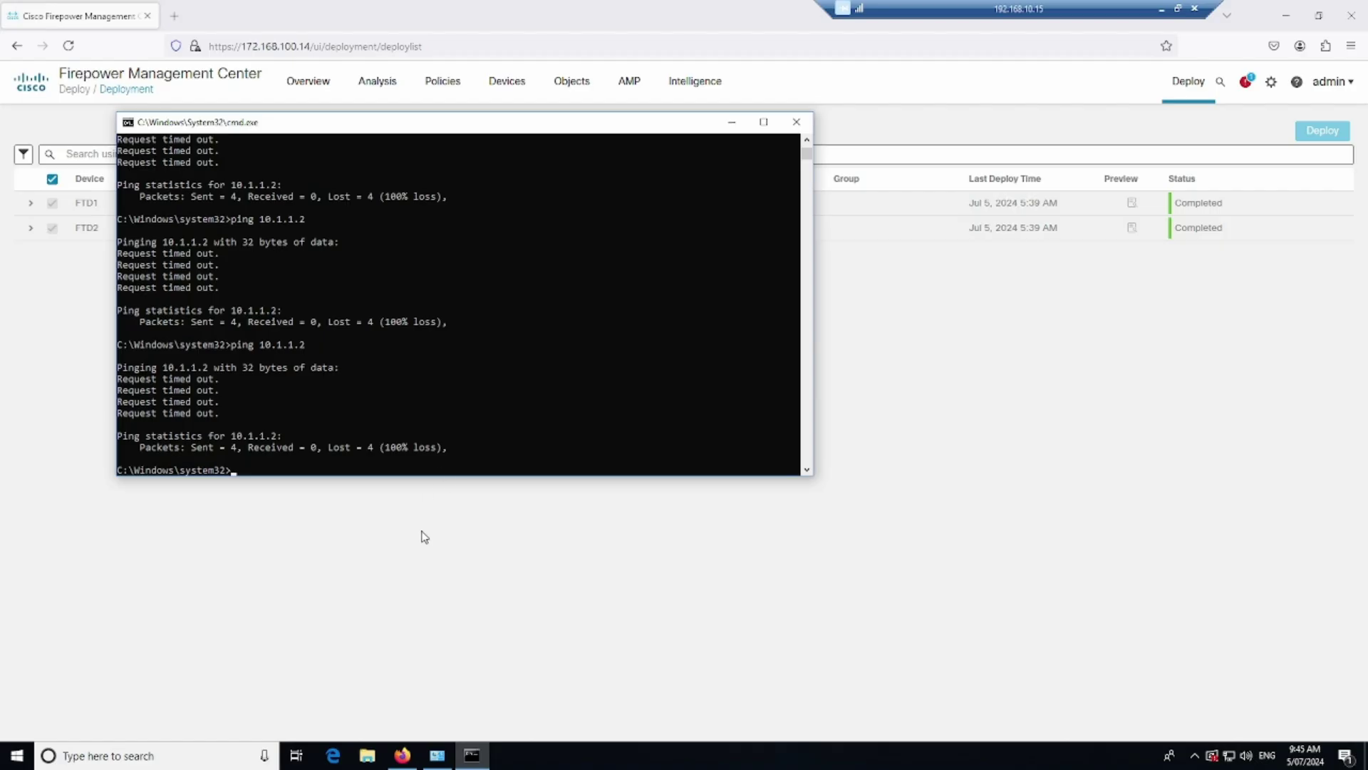
Rerun ping 10.1.1.2 in Command Prompt, now getting replies with 0% loss
click(388, 368)
key(Escape)
key(Up)
key(Return)
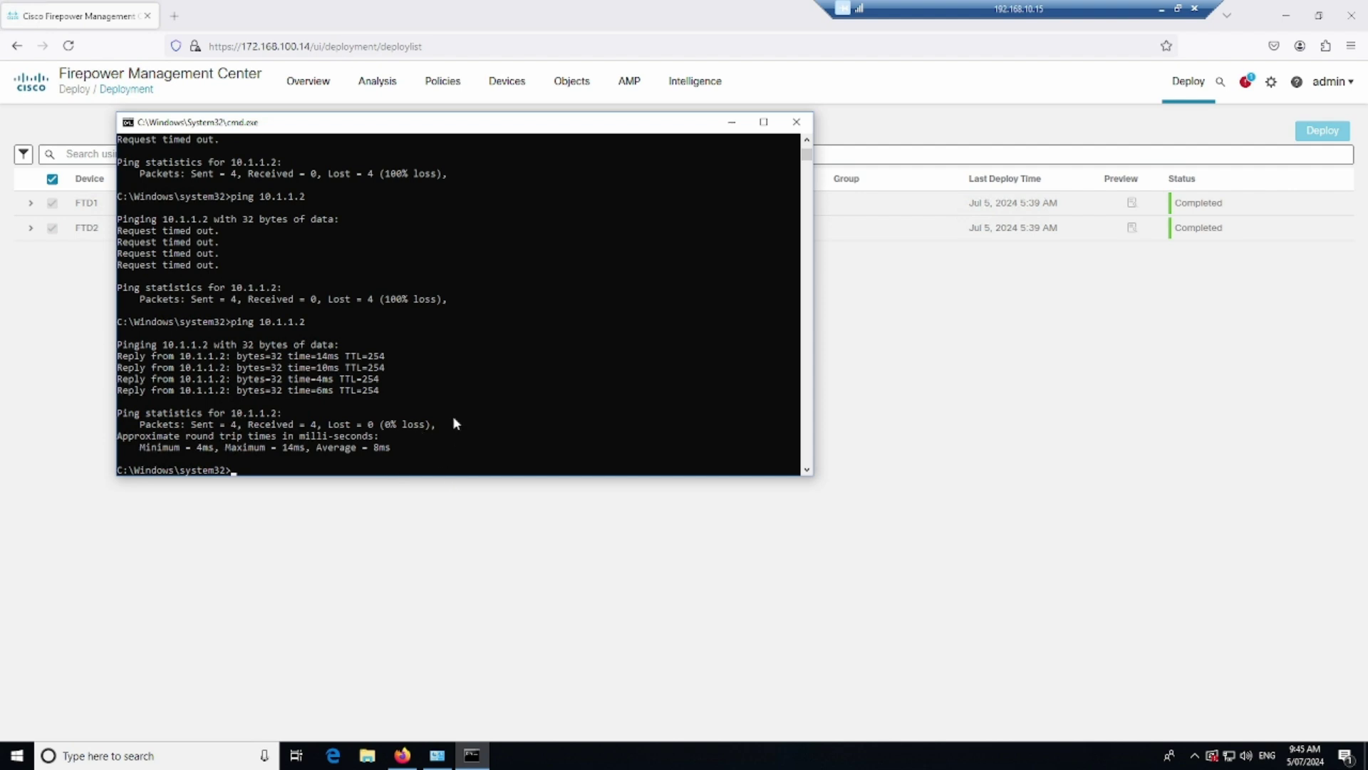
click(179, 757)
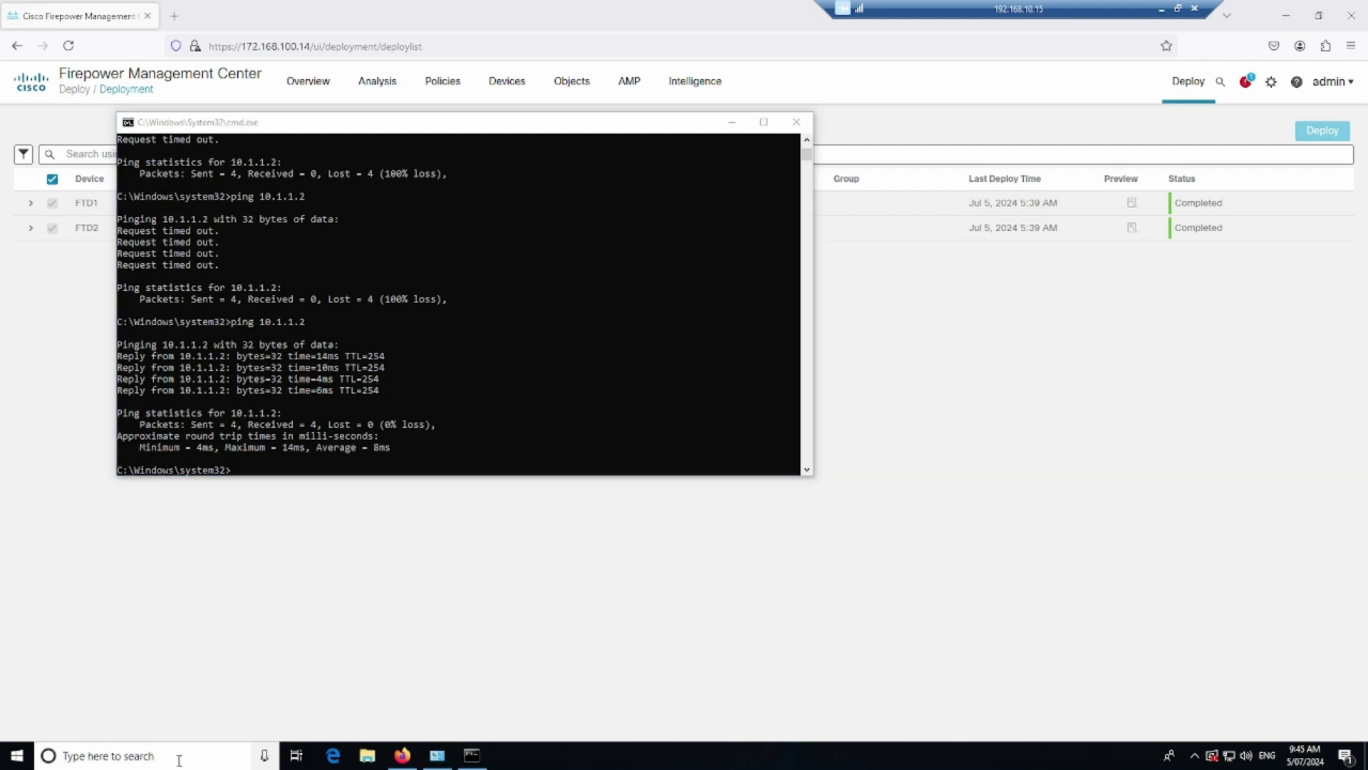
text(putty)
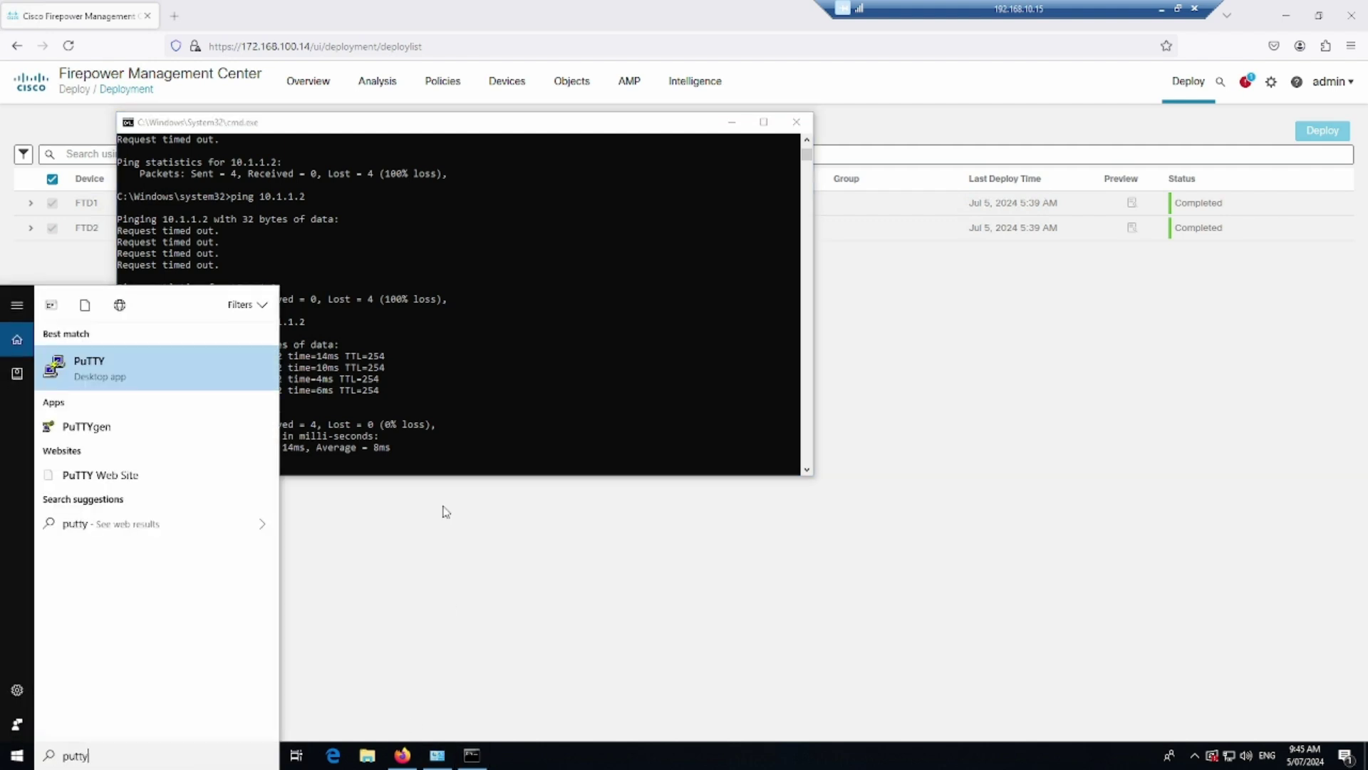
key(Return)
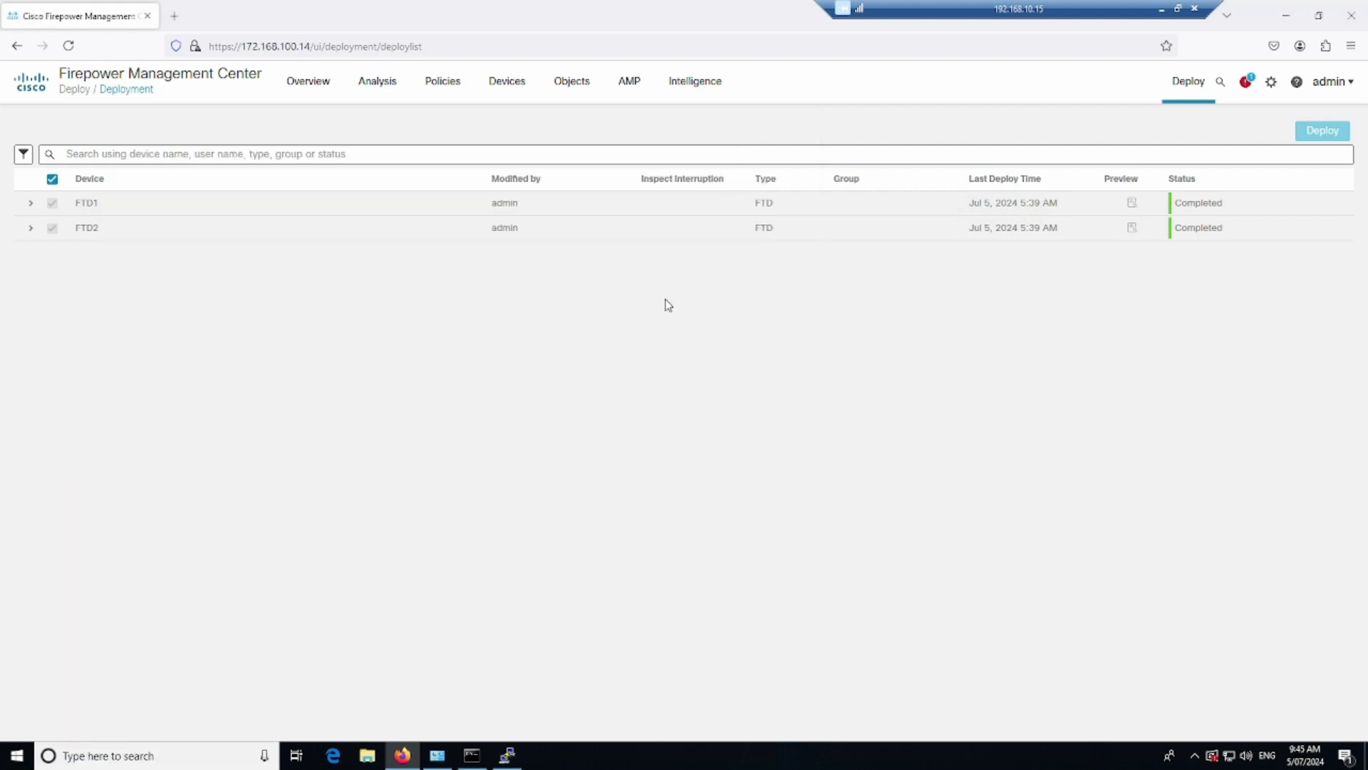
click(511, 754)
text(172.168.1.1)
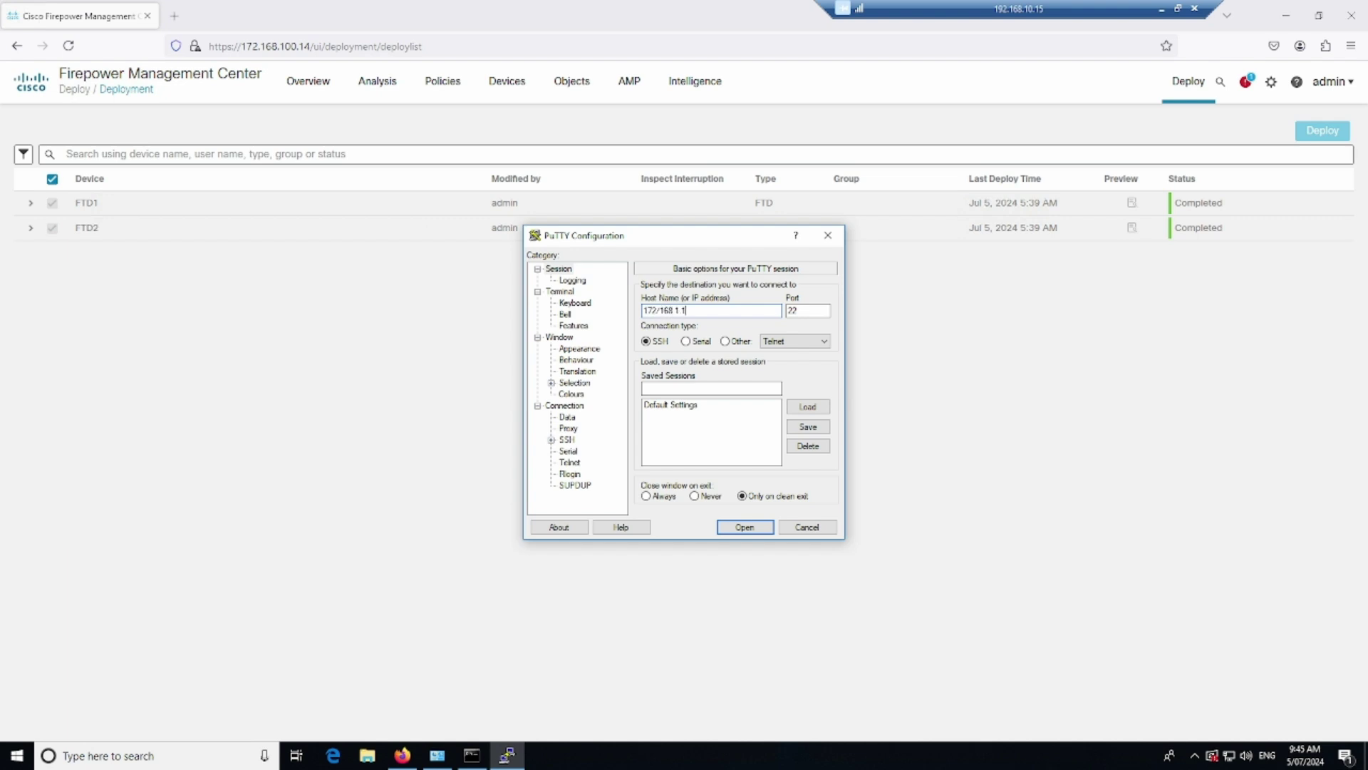
key(Return)
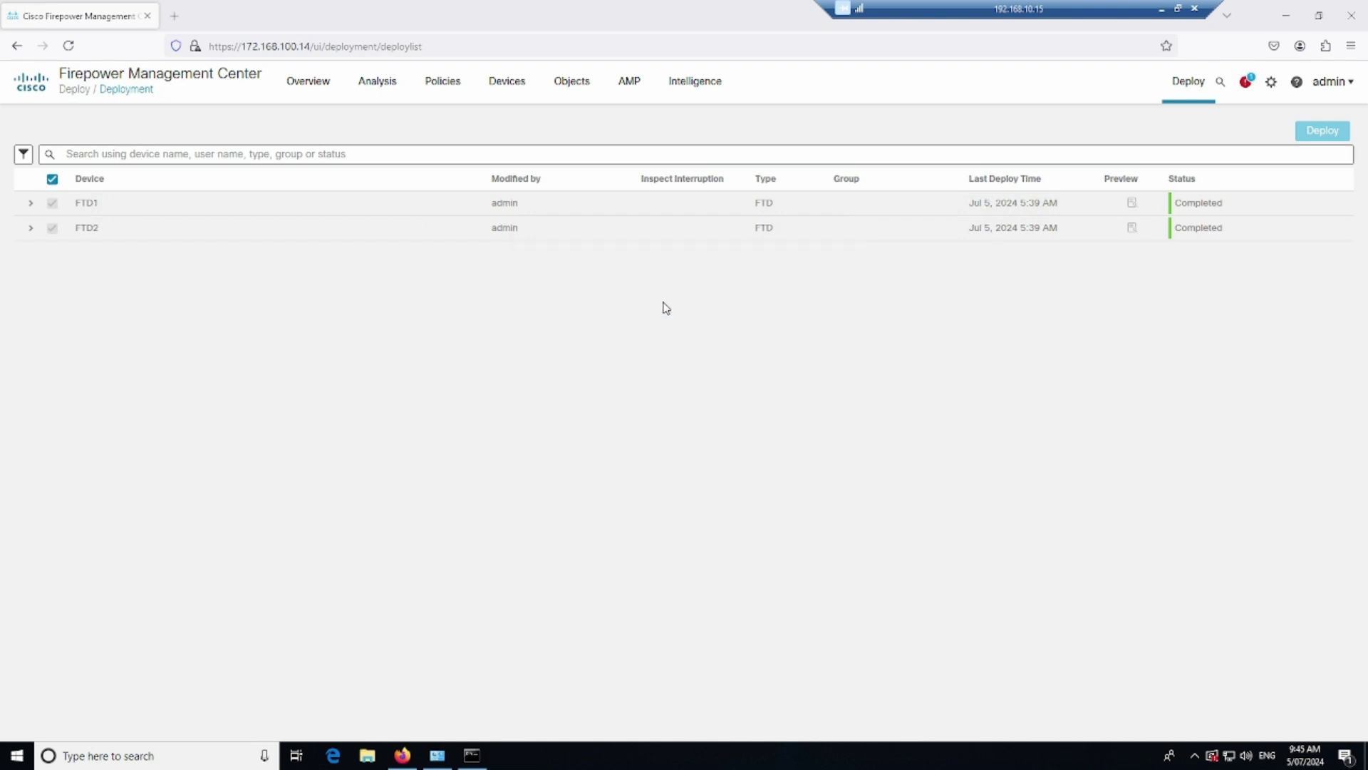
key(Return)
click(149, 755)
text(putty)
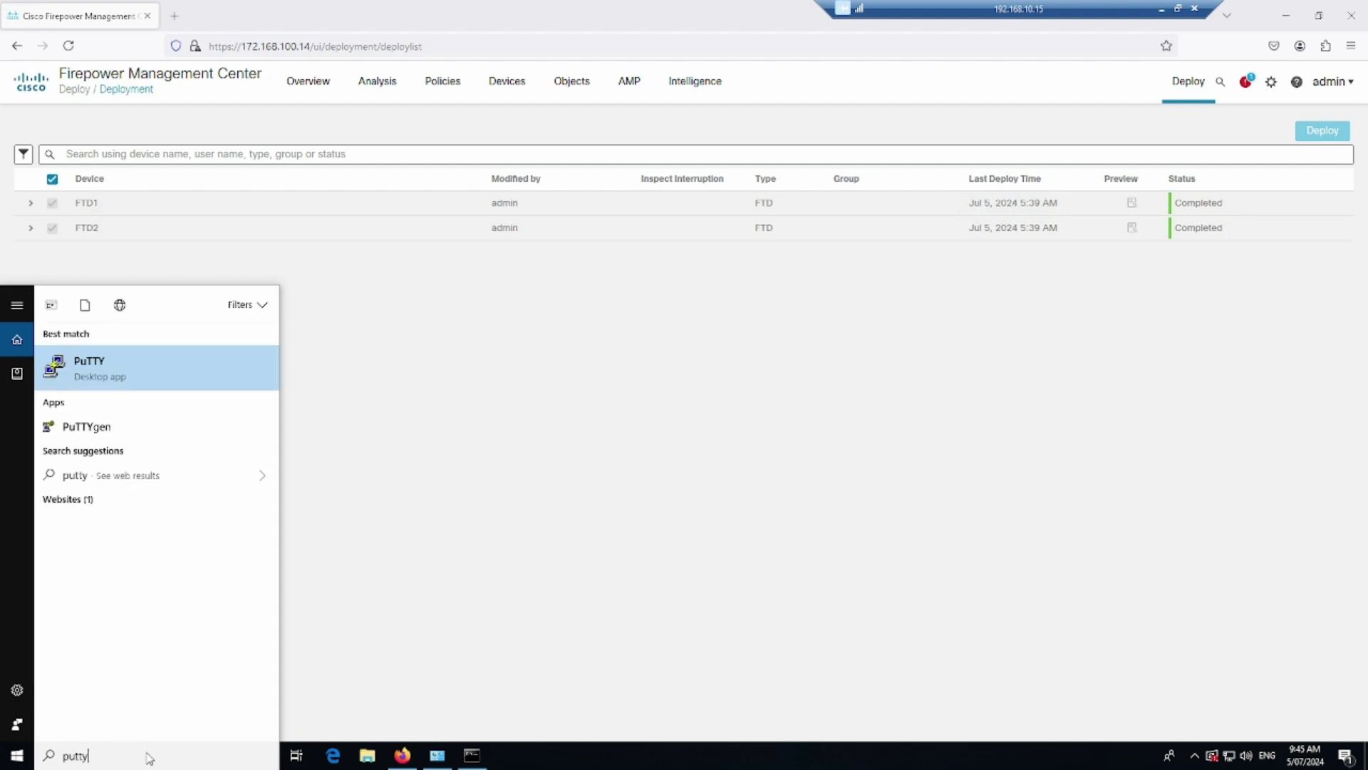
click(173, 374)
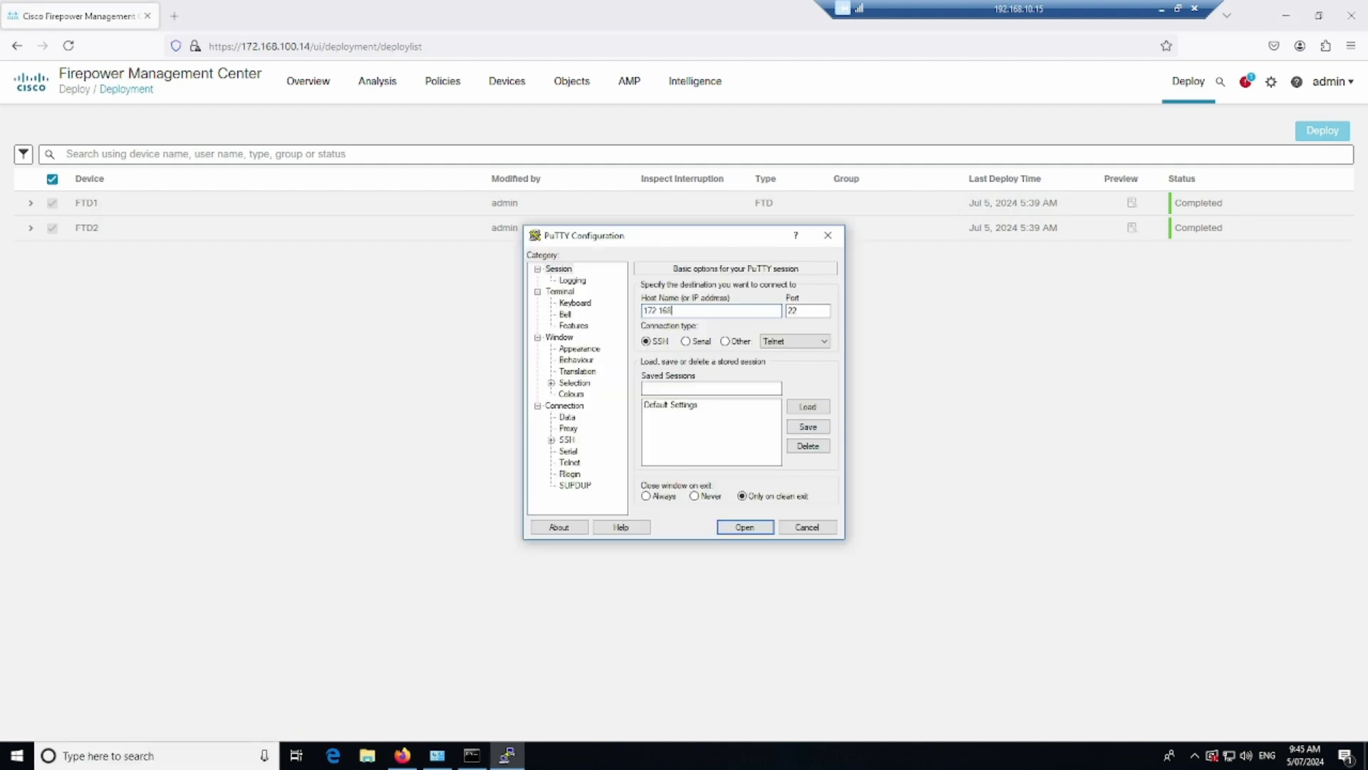
key(Return)
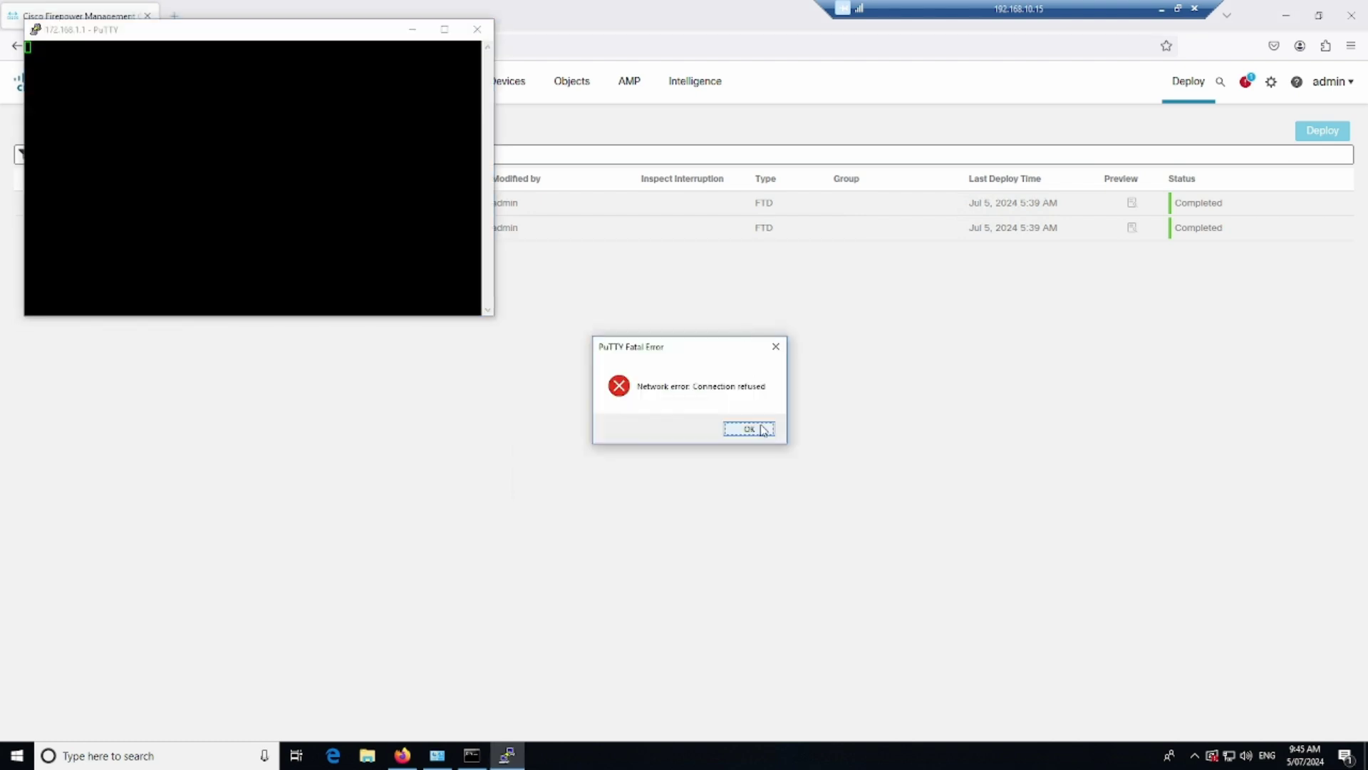
click(747, 431)
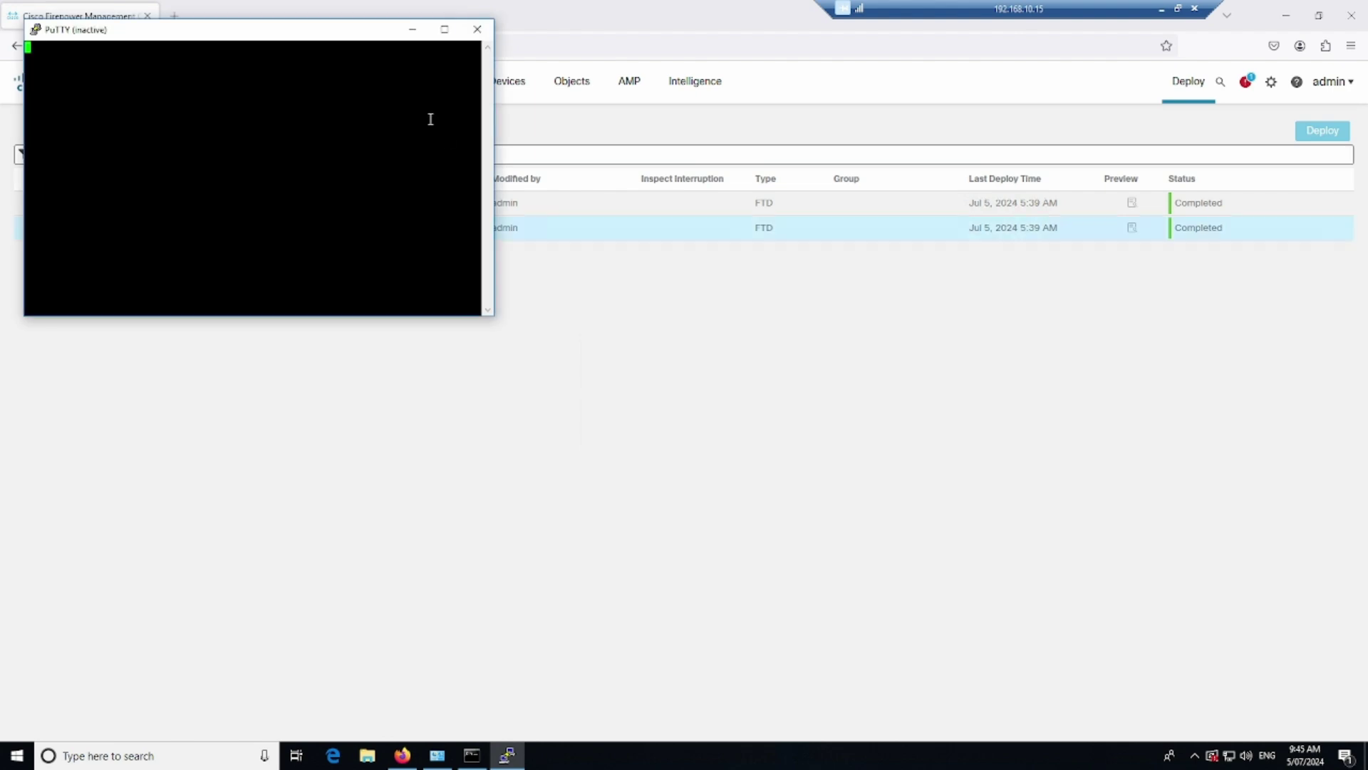
drag(357, 36, 632, 262)
click(753, 258)
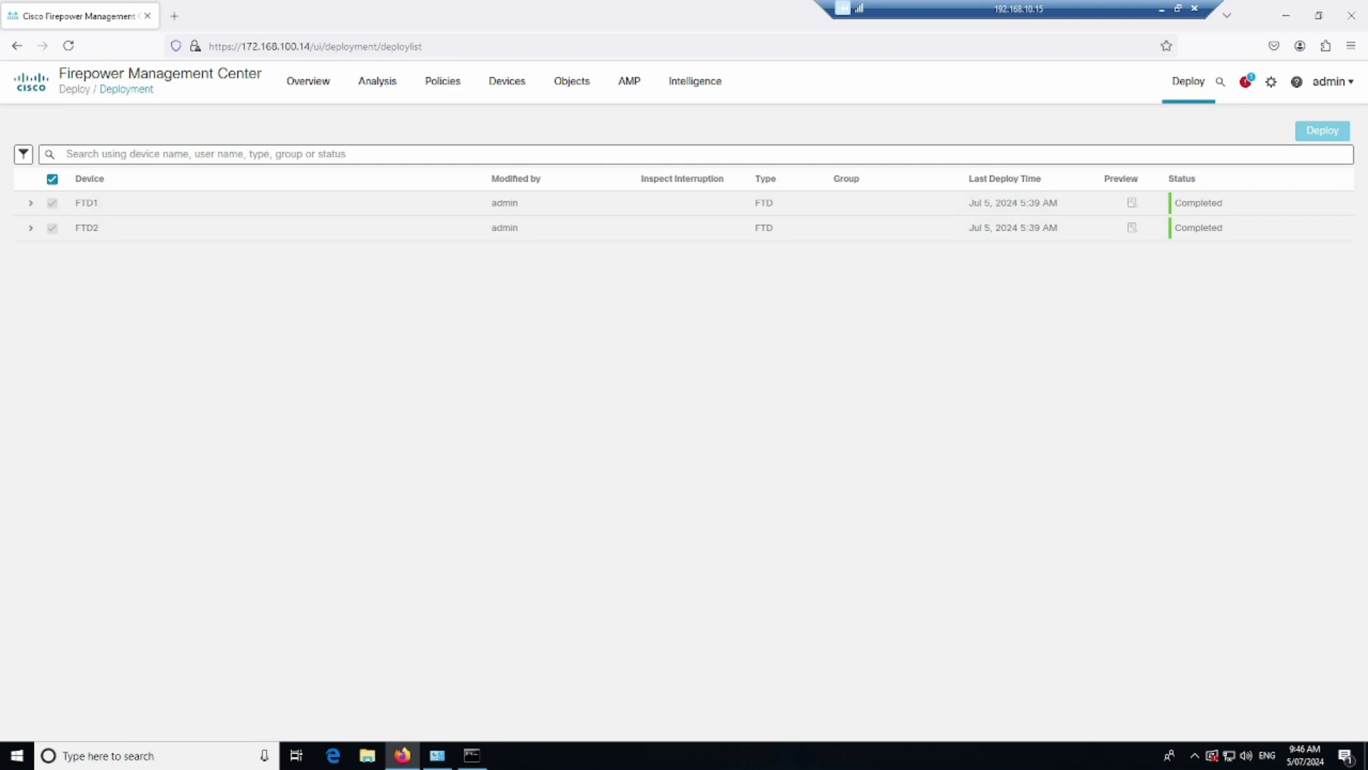
Run show crypto ikev2 sa and show crypto ipsec sa on the FTD1 console
key(alt+Tab)
click(396, 393)
key(alt+Tab)
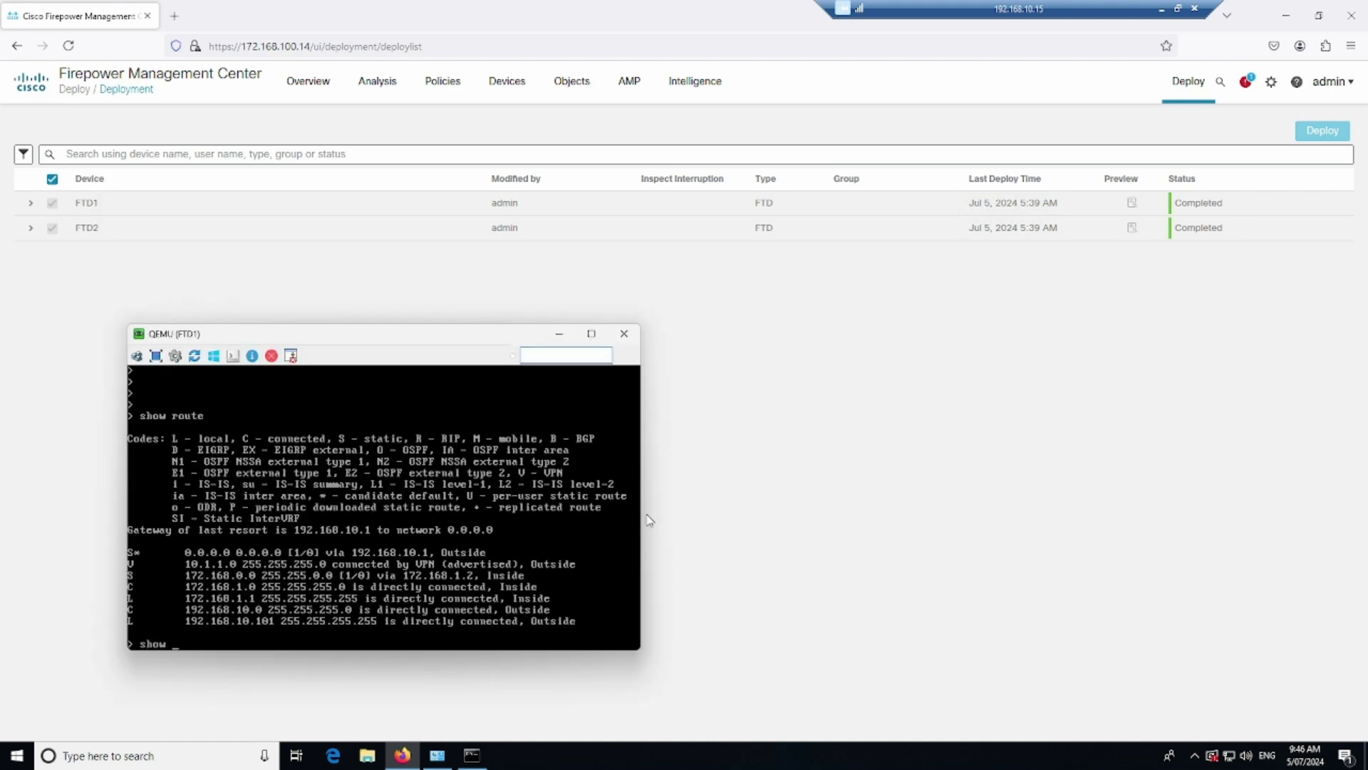
text(ikev2 sa)
key(Return)
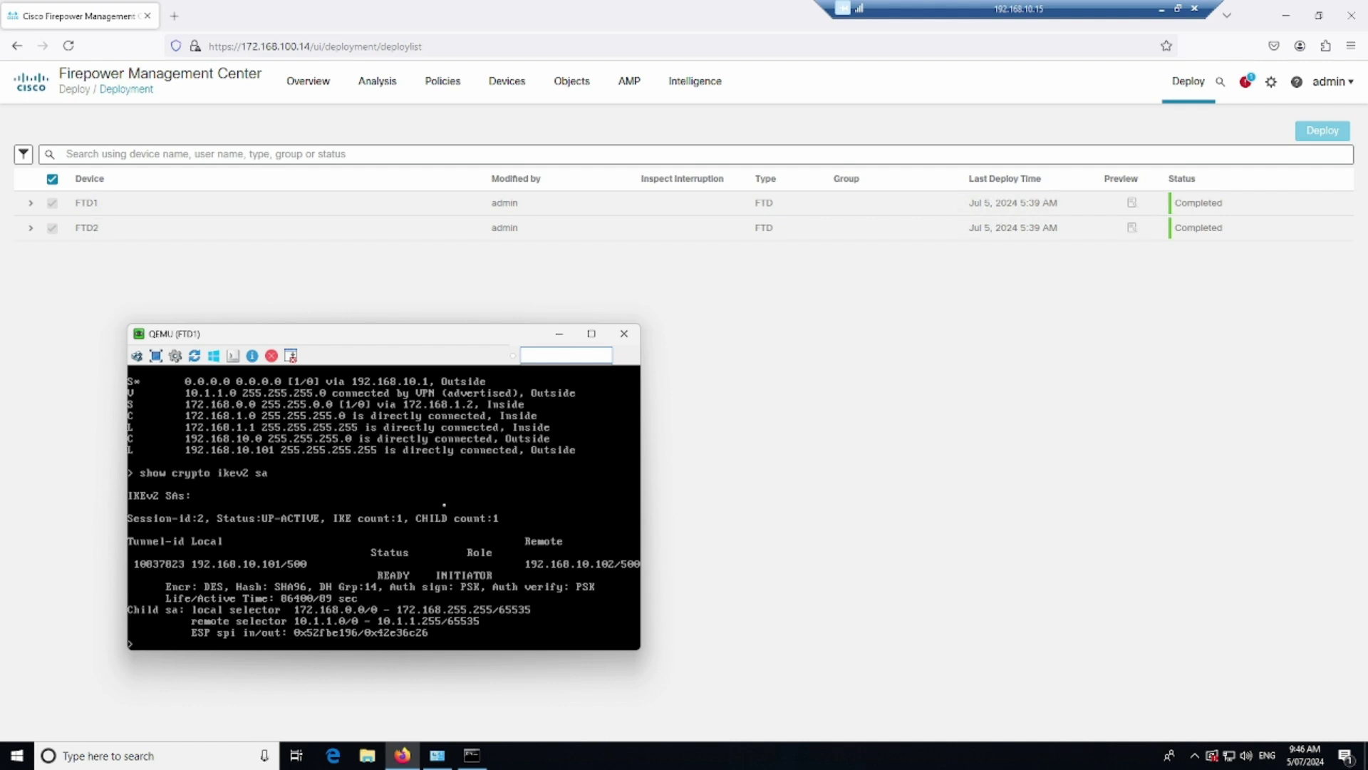
key(Return)
key(Return)
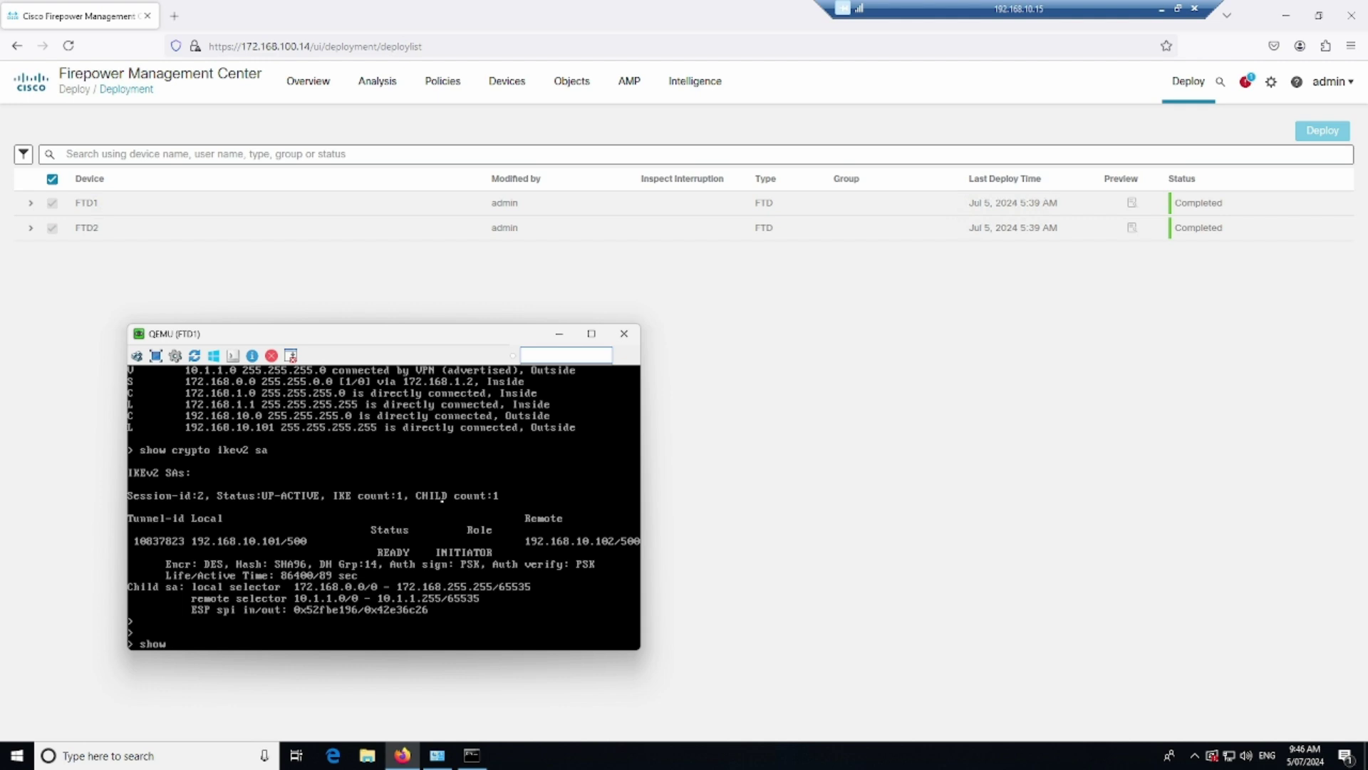
text(show crypto ipsec sa)
key(Return)
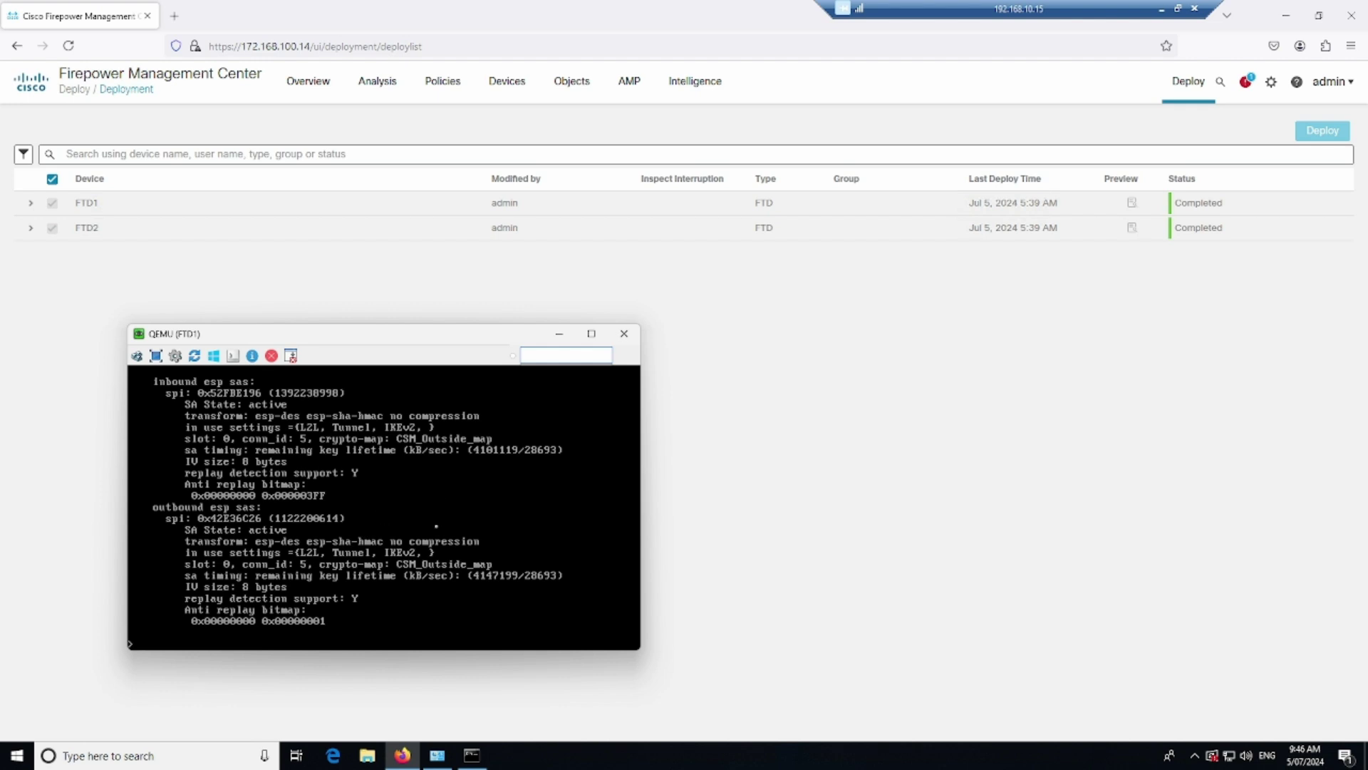
click(921, 503)
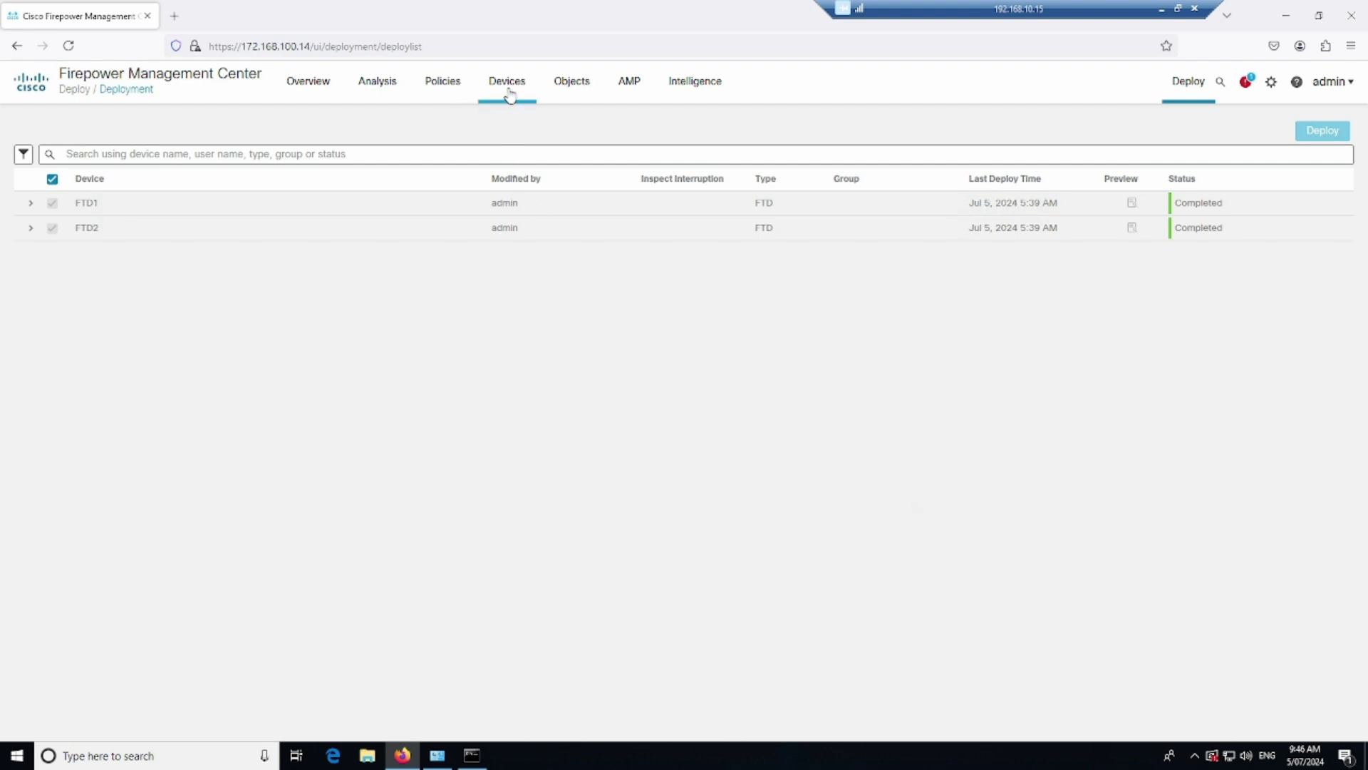
Open FTD1_NAT for editing and view its device assignments
mouse_move(511, 124)
click(519, 164)
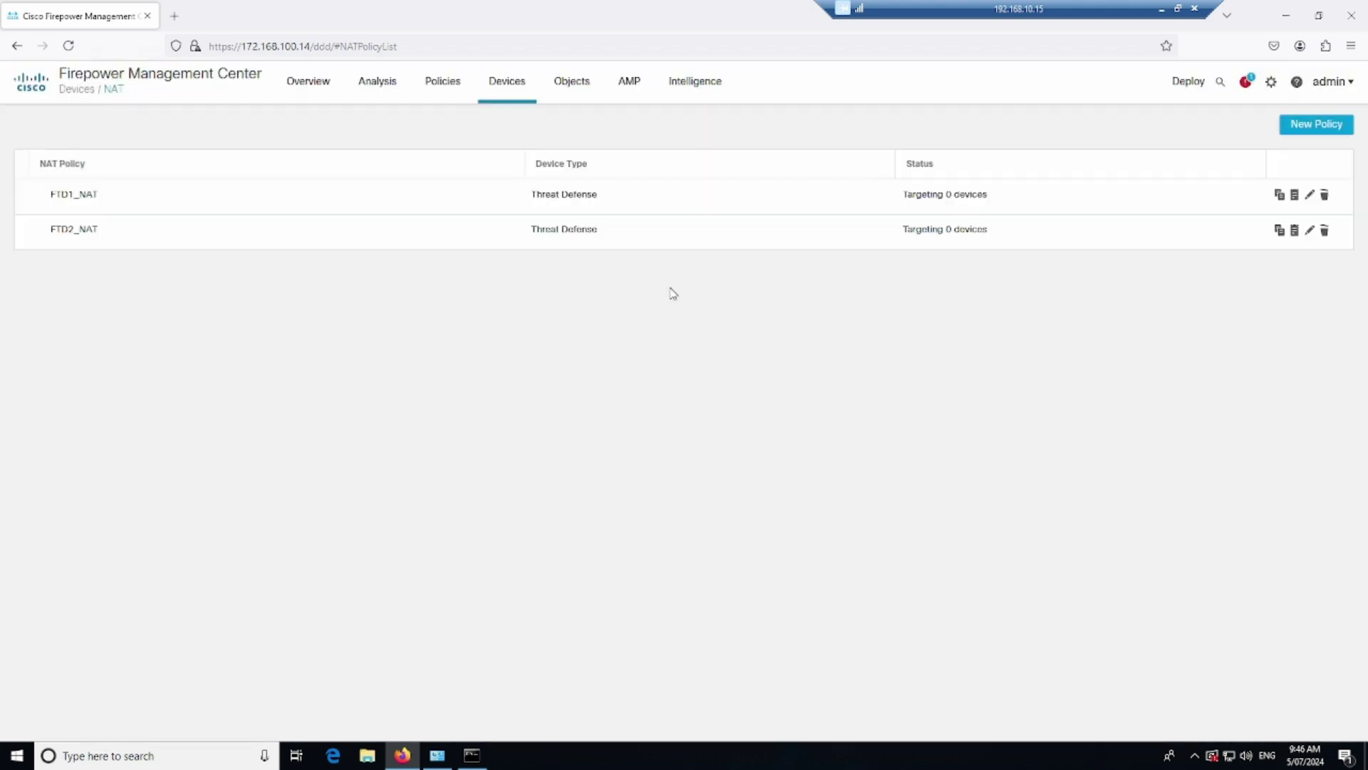
click(1310, 196)
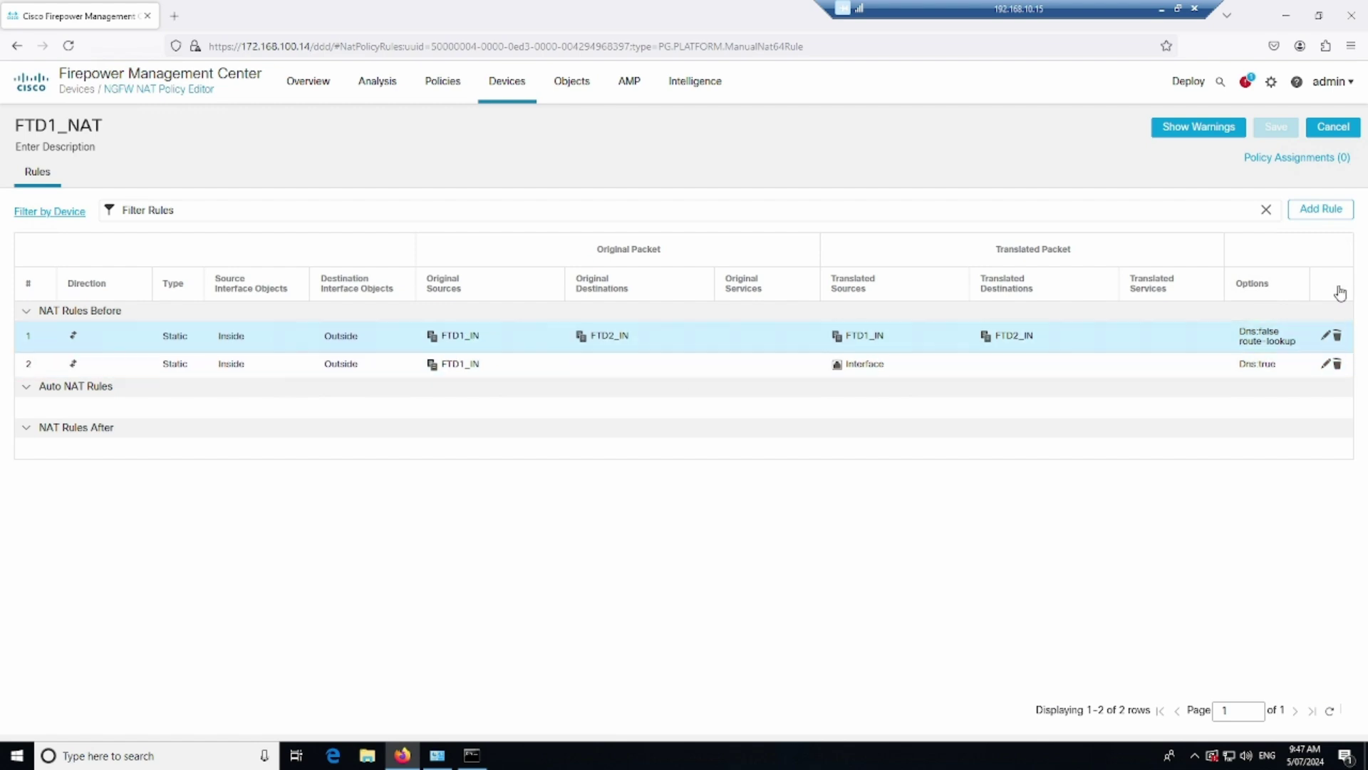
click(1309, 159)
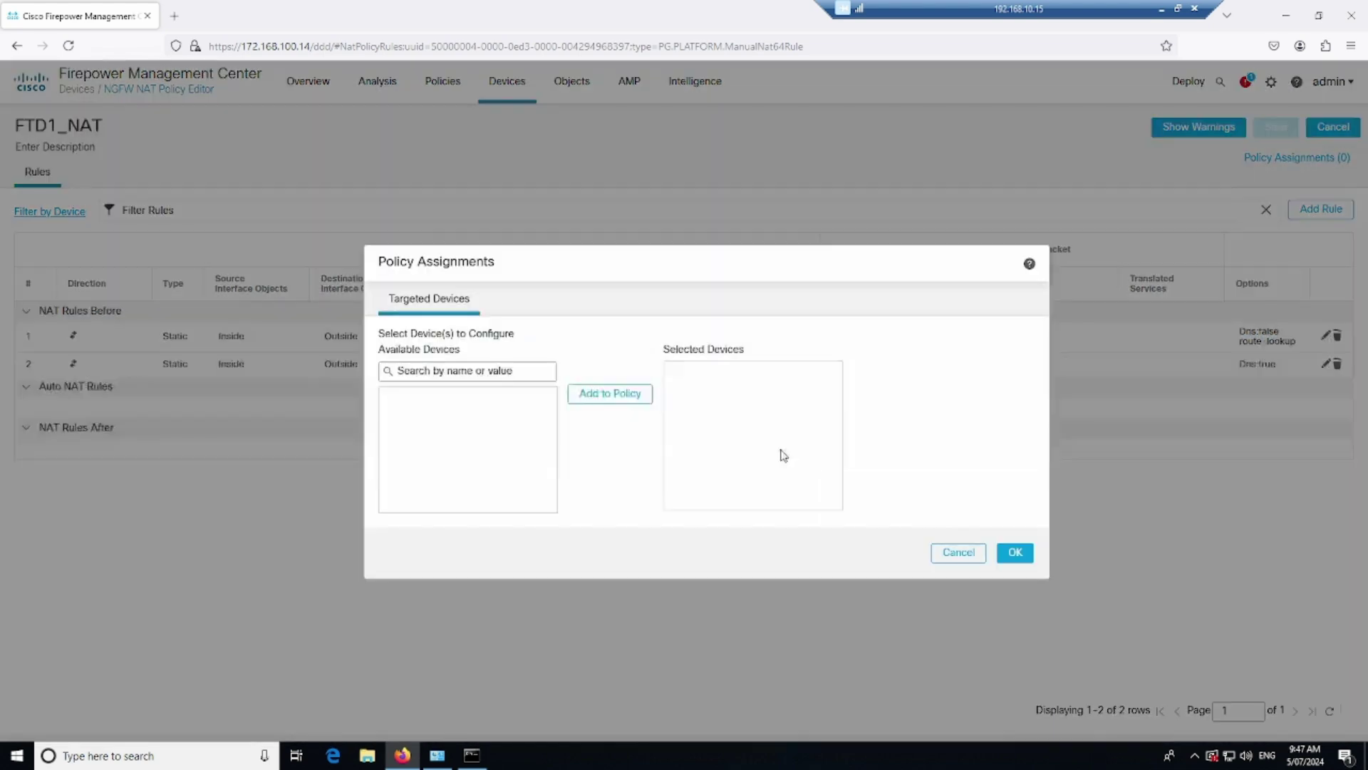
Assign FTD1 to FTD1_NAT and clear rule 1's FTD2_IN translated destination
click(545, 403)
click(610, 393)
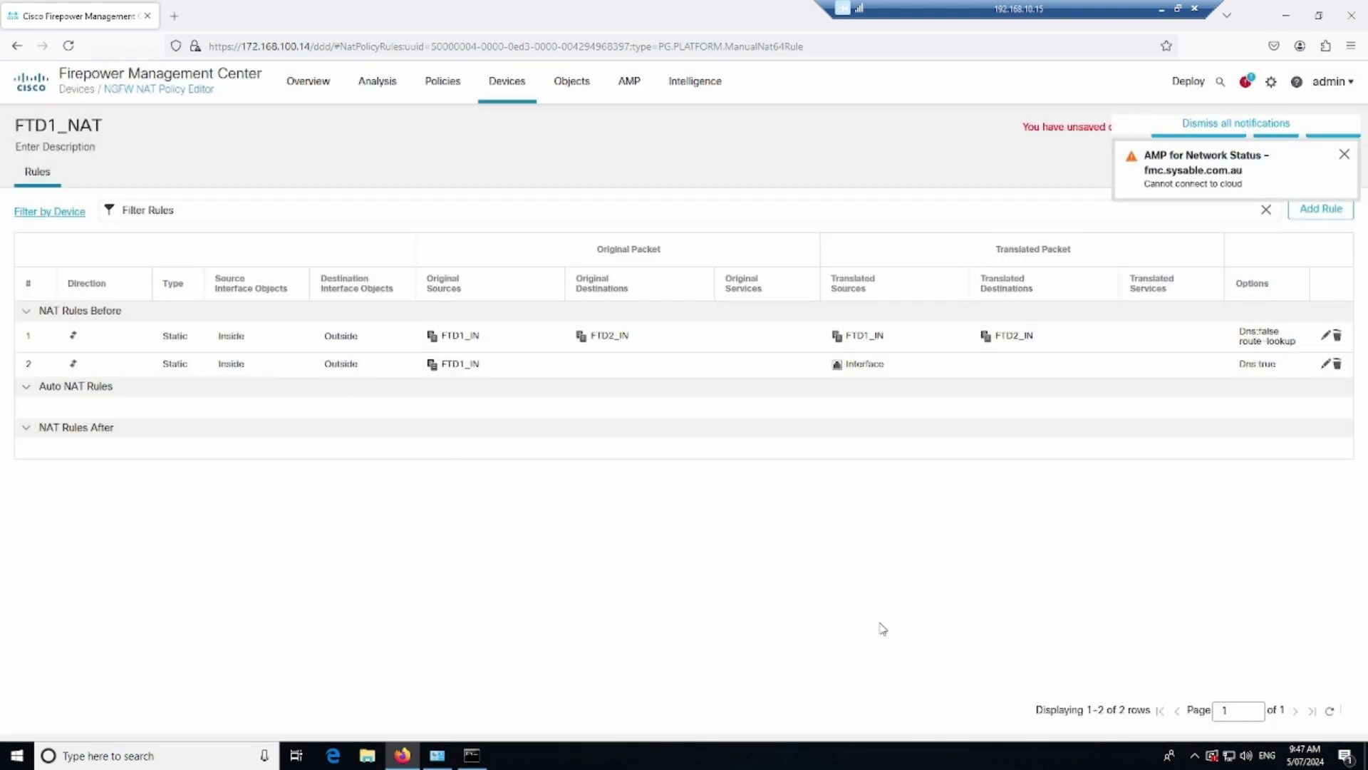
click(1319, 345)
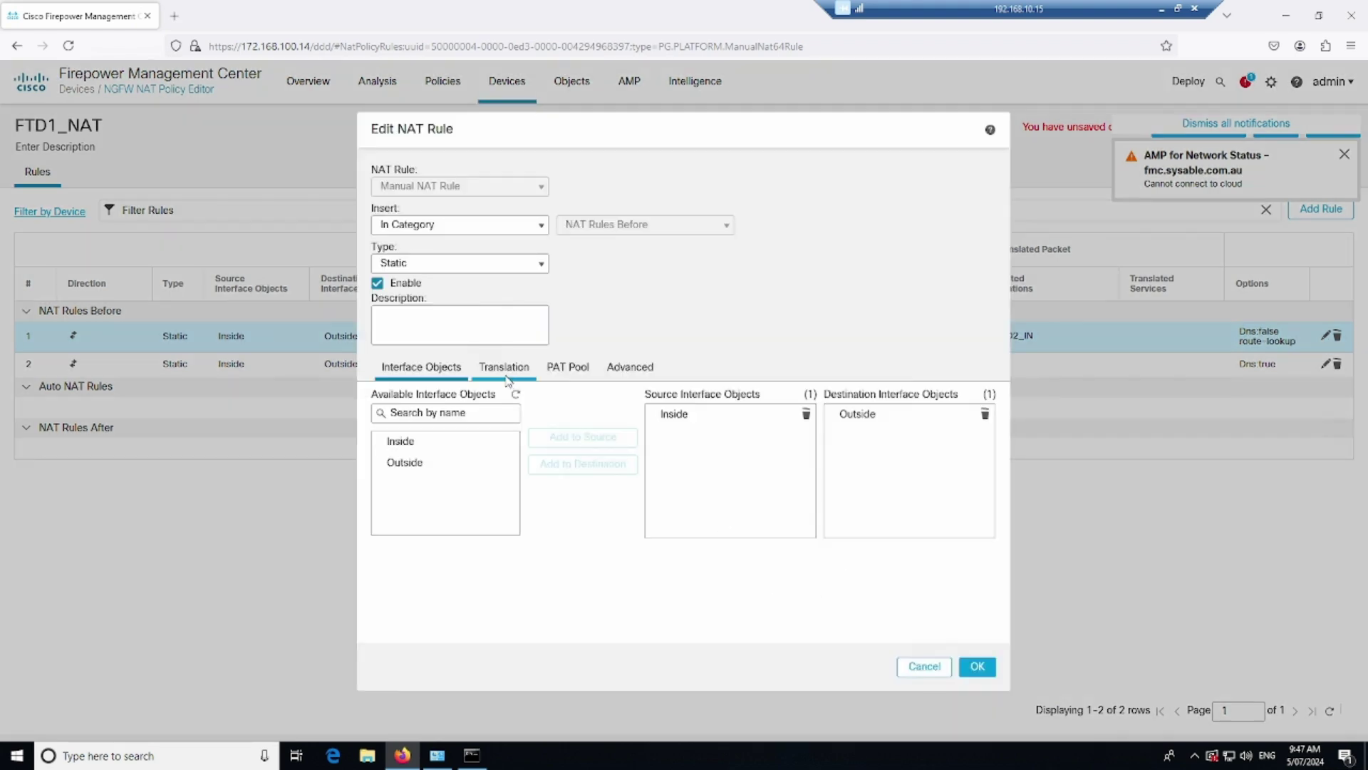
click(504, 370)
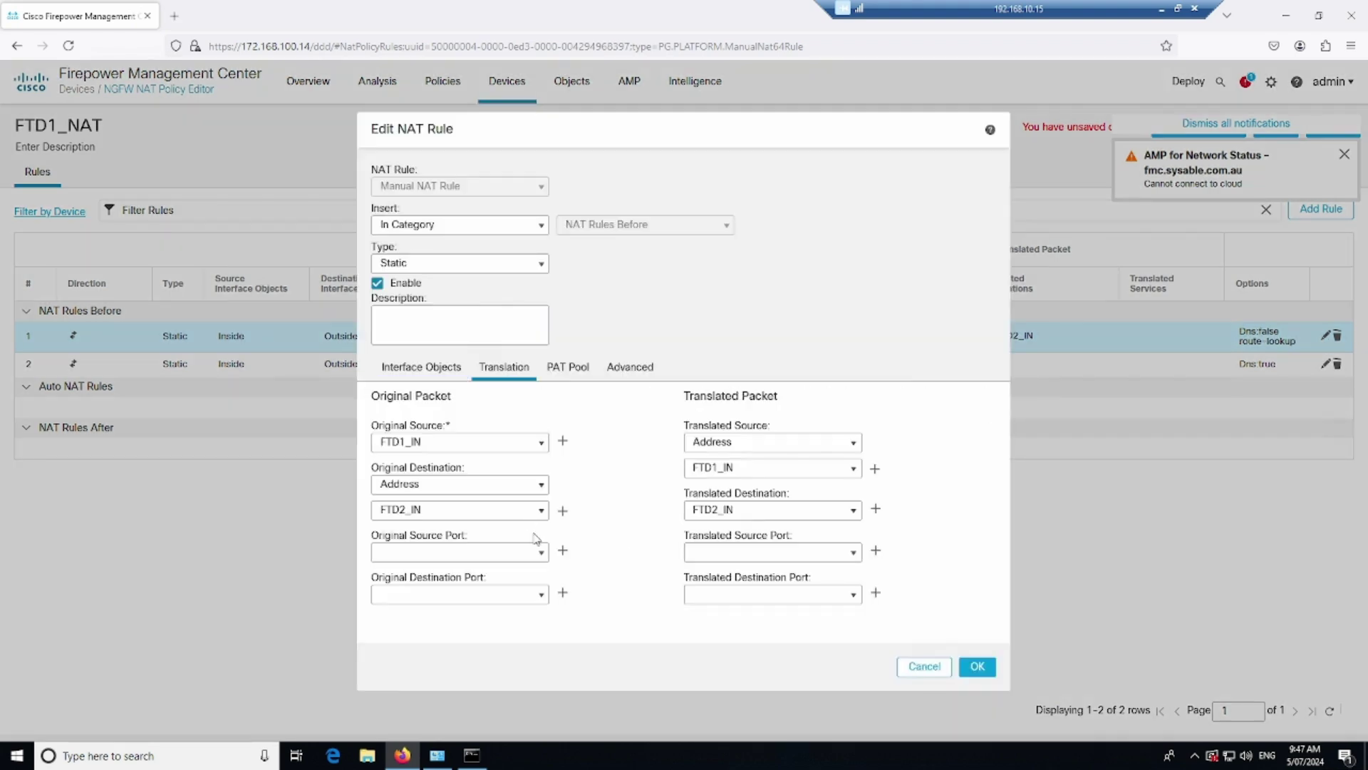
click(858, 513)
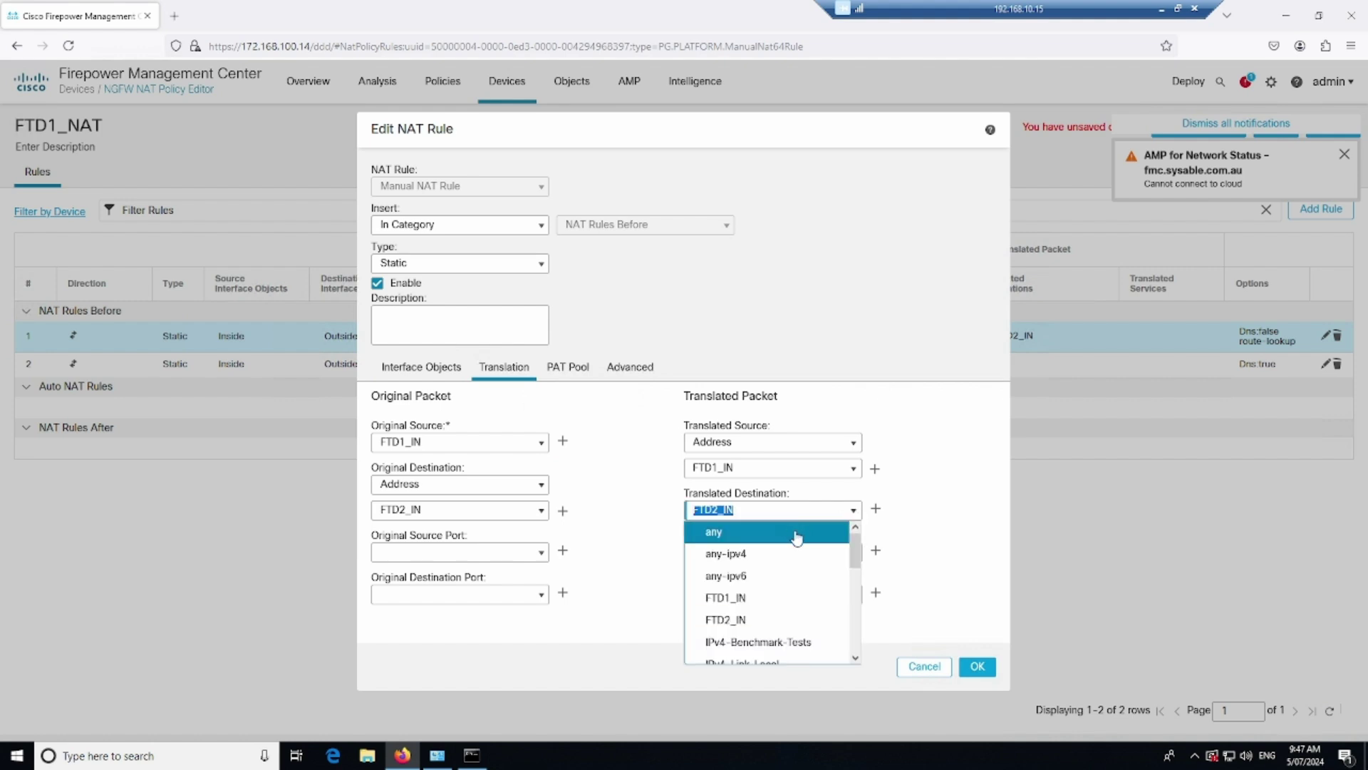
click(936, 529)
drag(791, 510, 608, 504)
key(BackSpace)
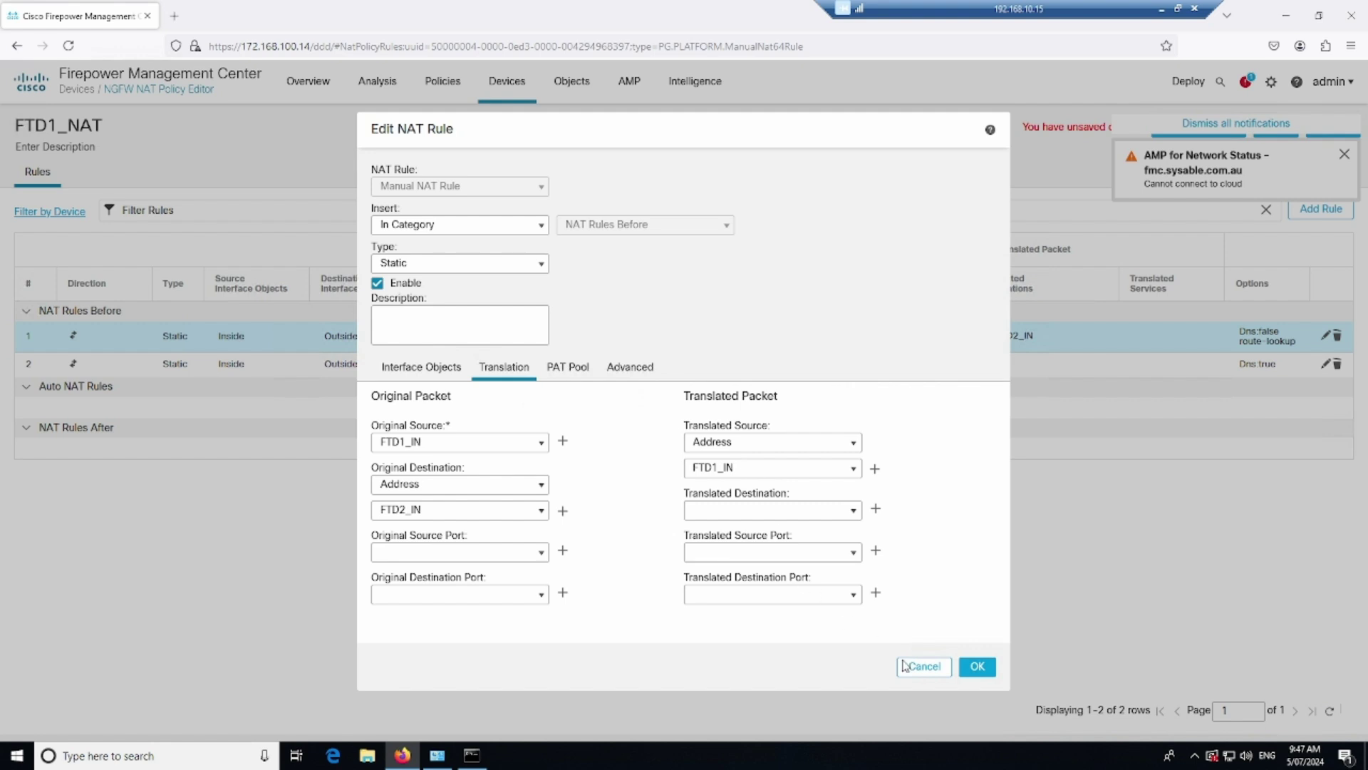
click(629, 368)
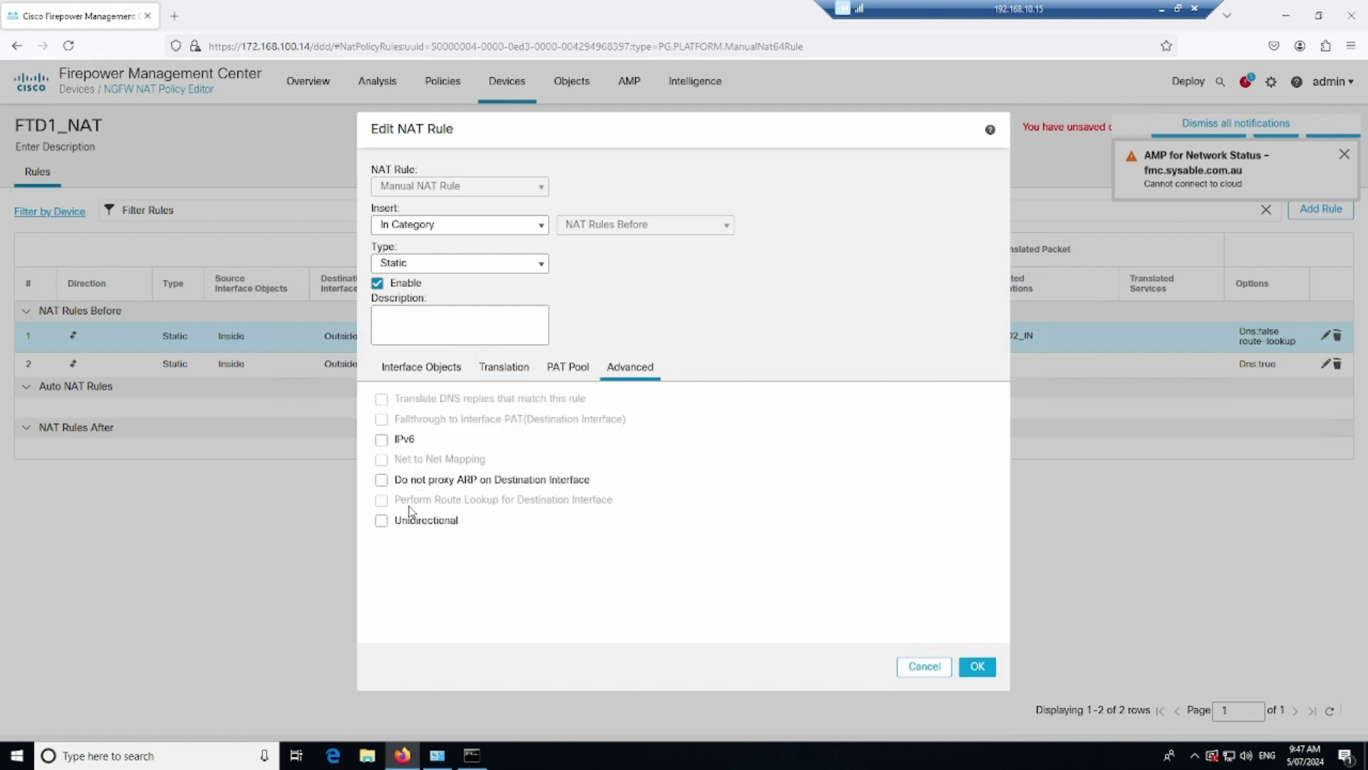
click(382, 481)
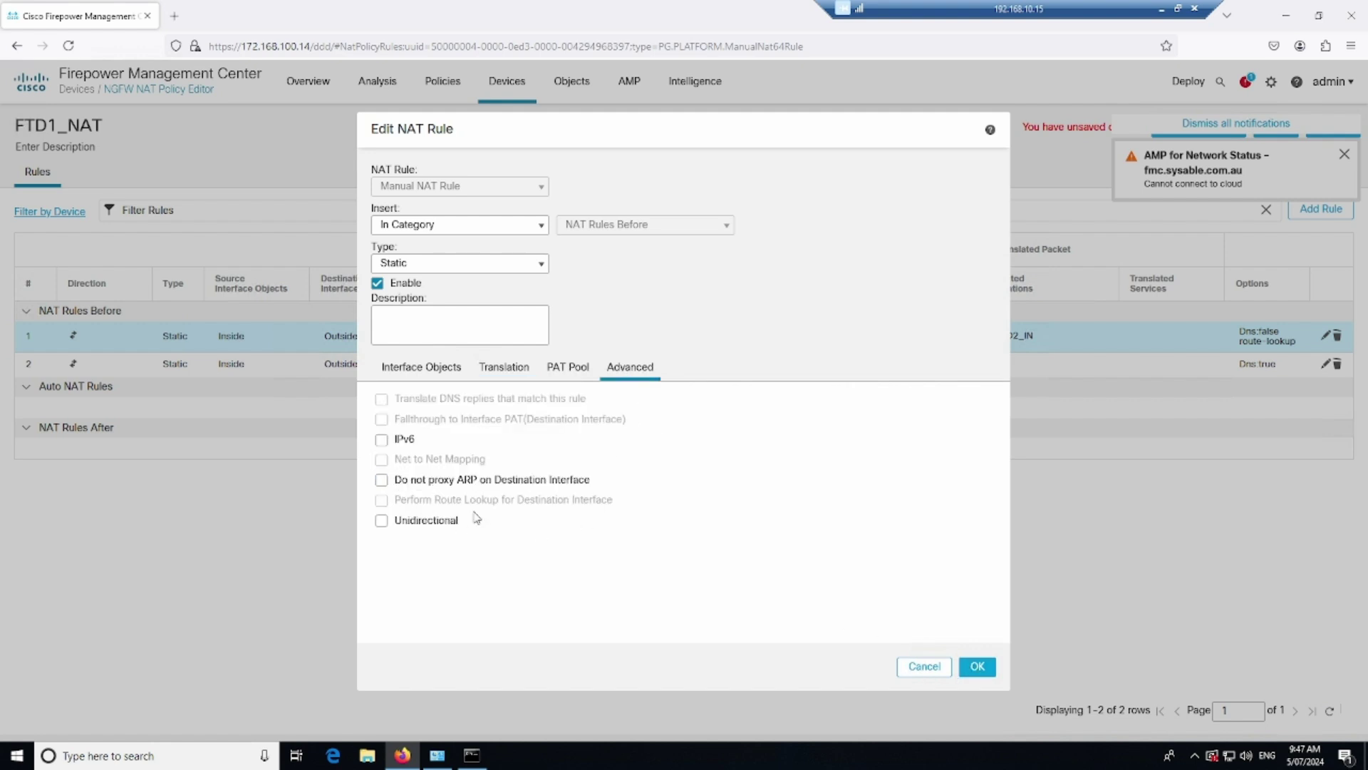
click(983, 666)
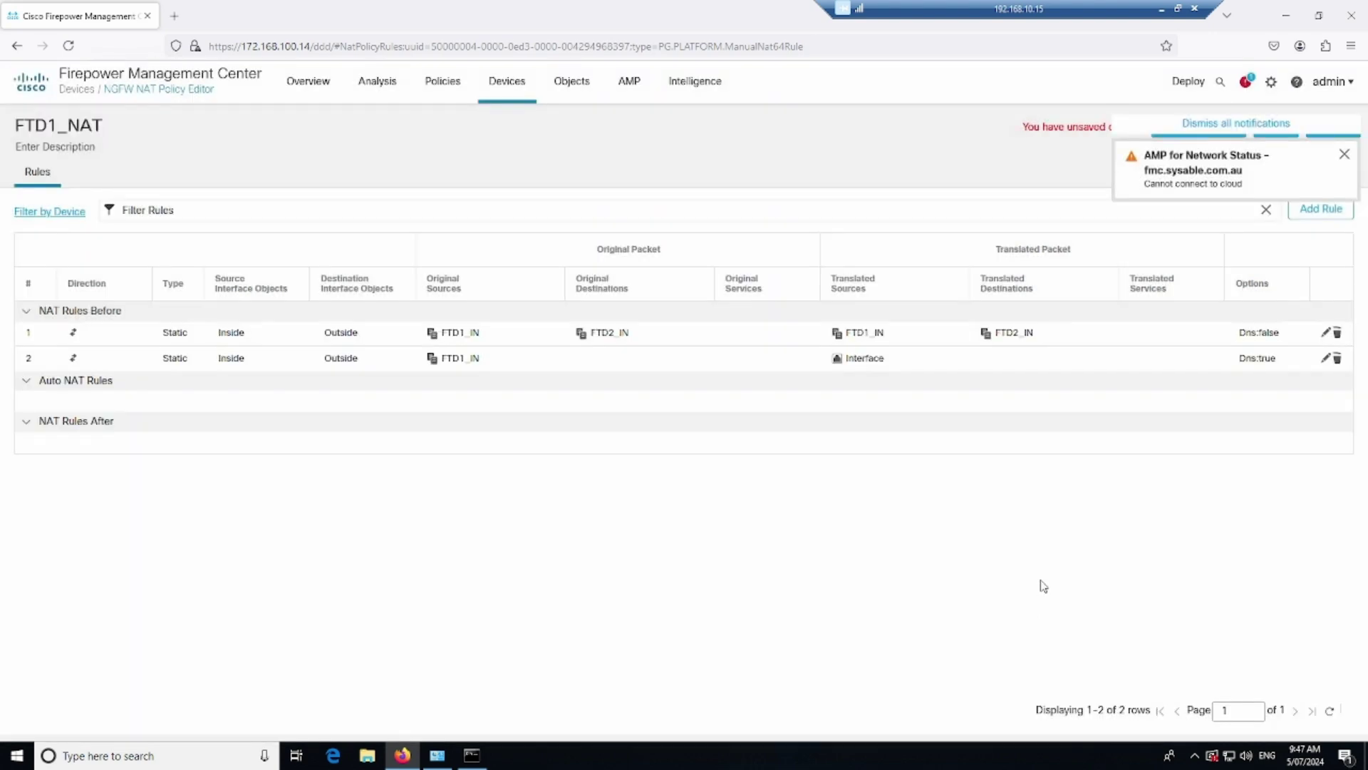
Enable Perform Route Lookup for Destination Interface on rule 1 and save FTD1_NAT
click(1327, 333)
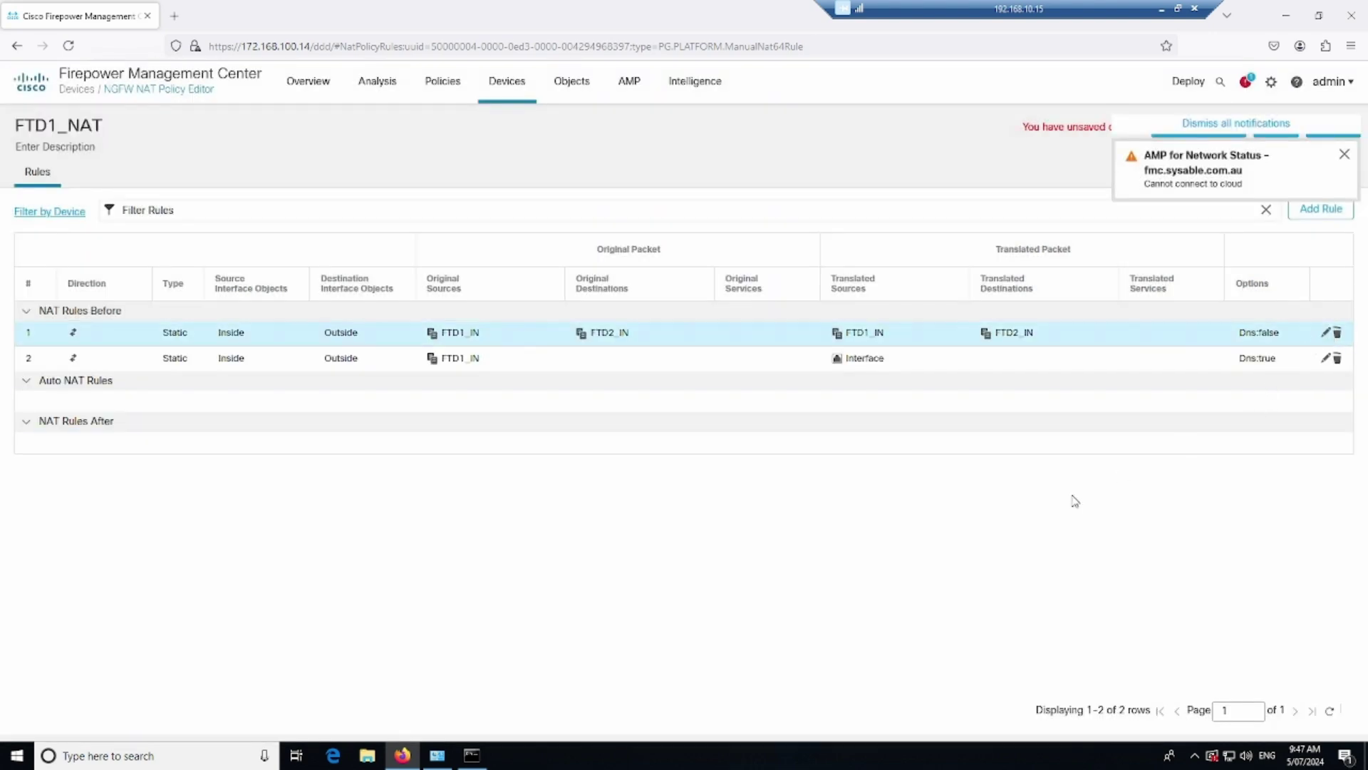
click(630, 366)
click(381, 499)
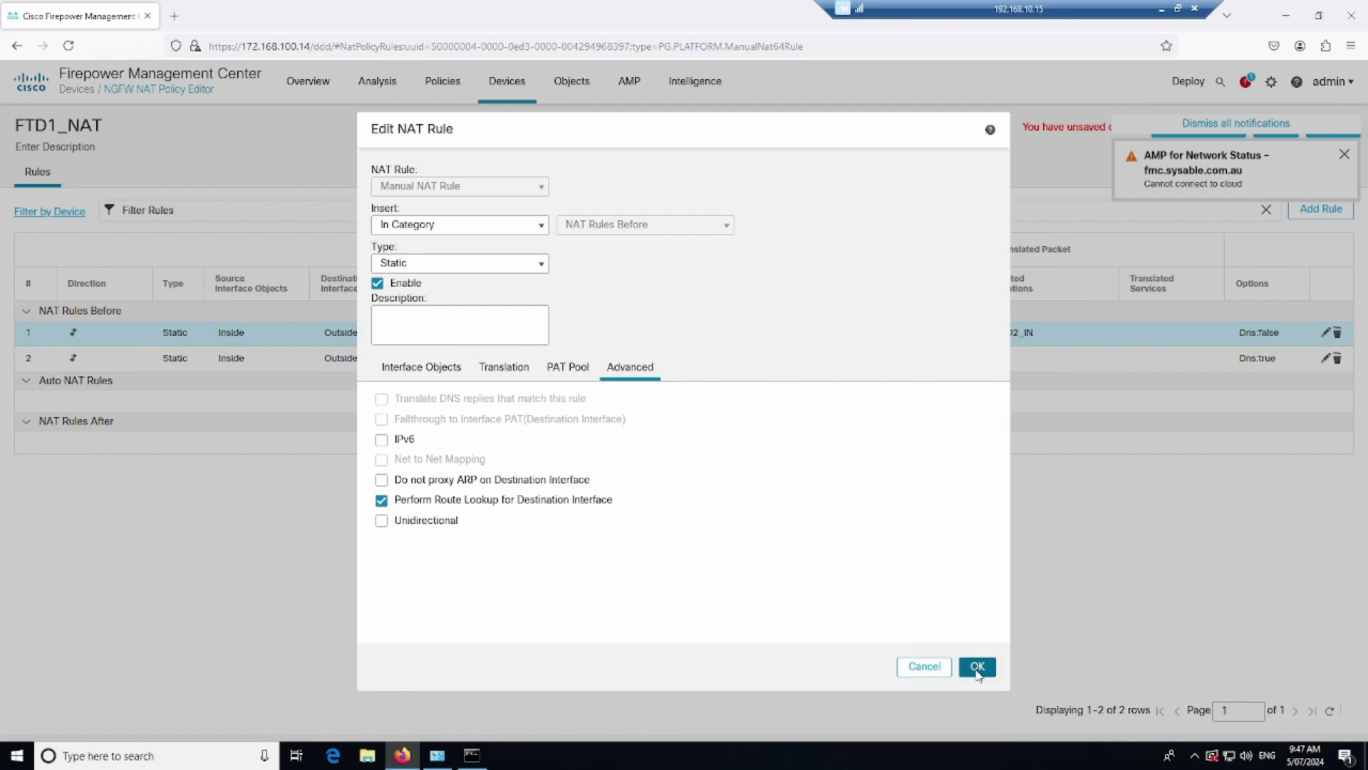
click(978, 667)
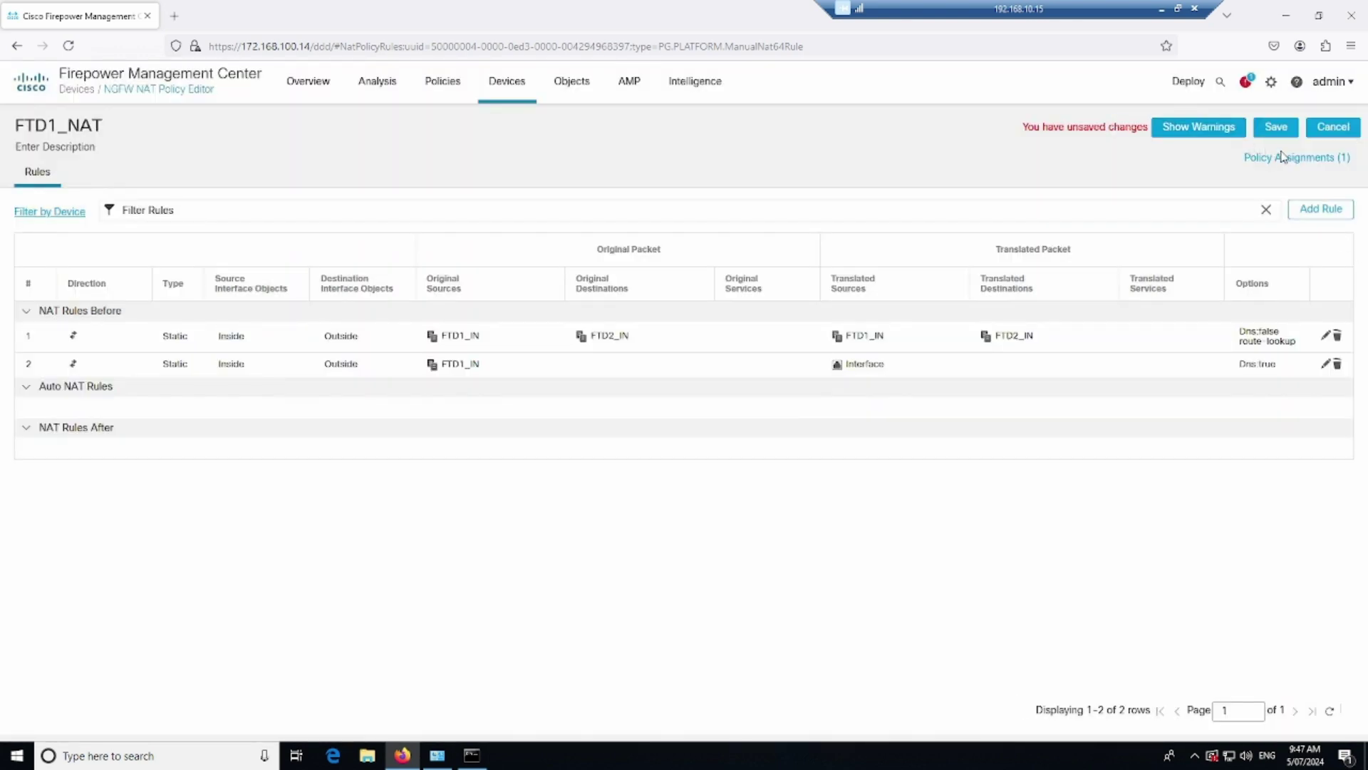
click(1277, 127)
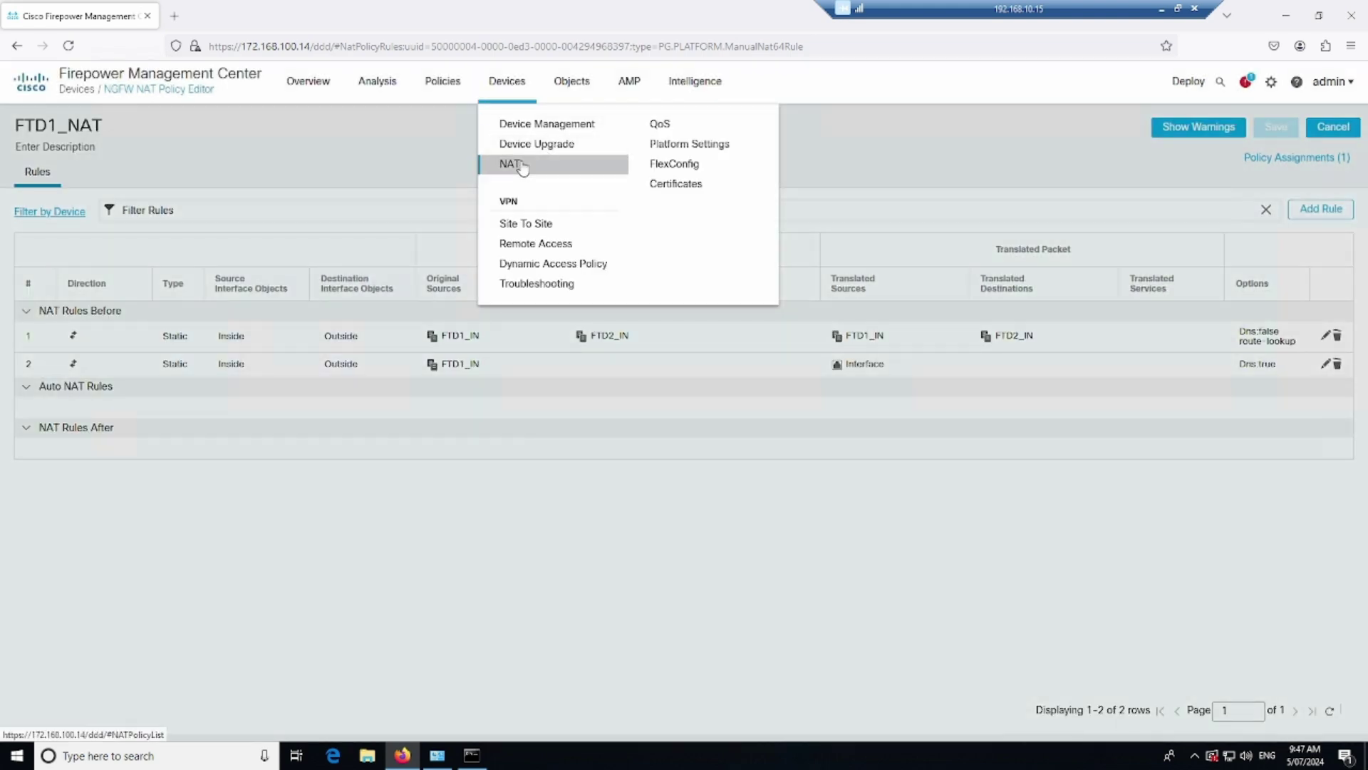
click(523, 166)
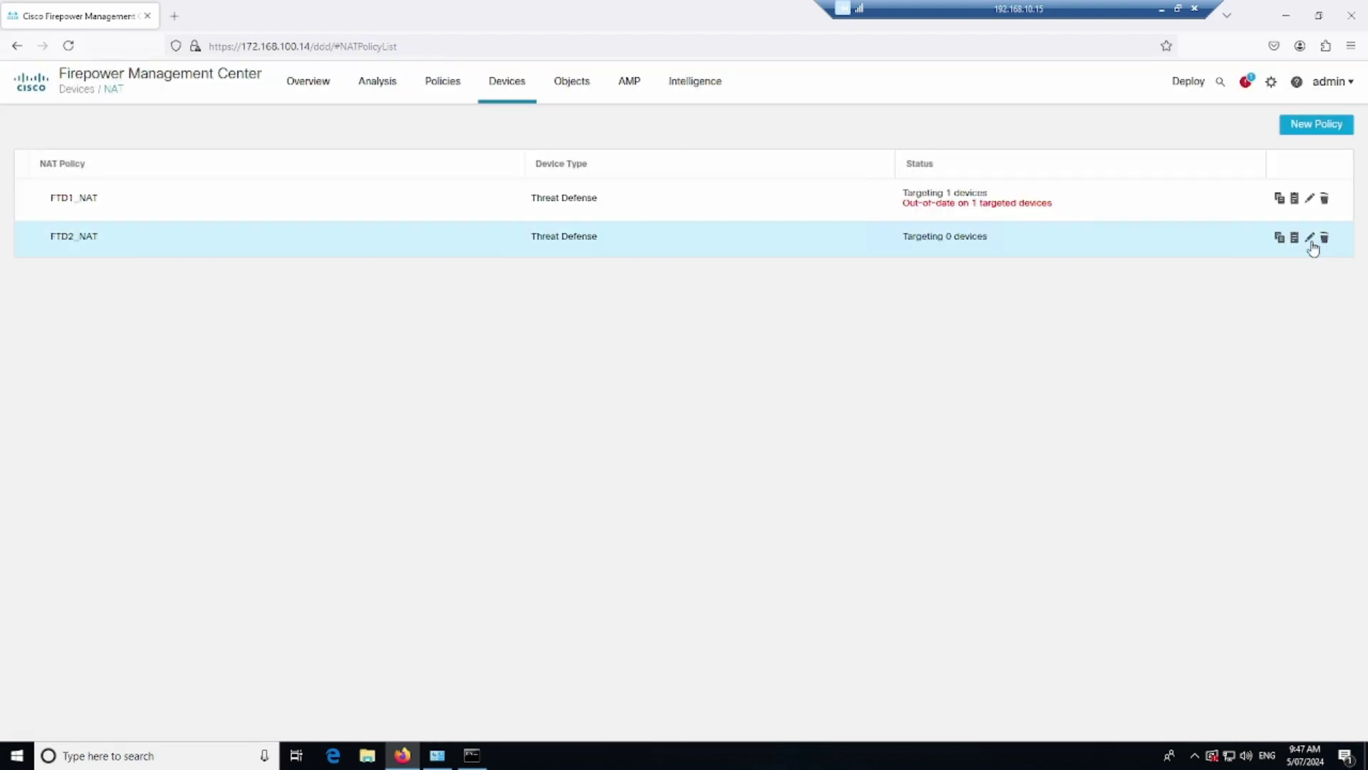
Clear the FTD1_IN translated destination from rule 1 of FTD2_NAT
click(1310, 239)
click(1282, 348)
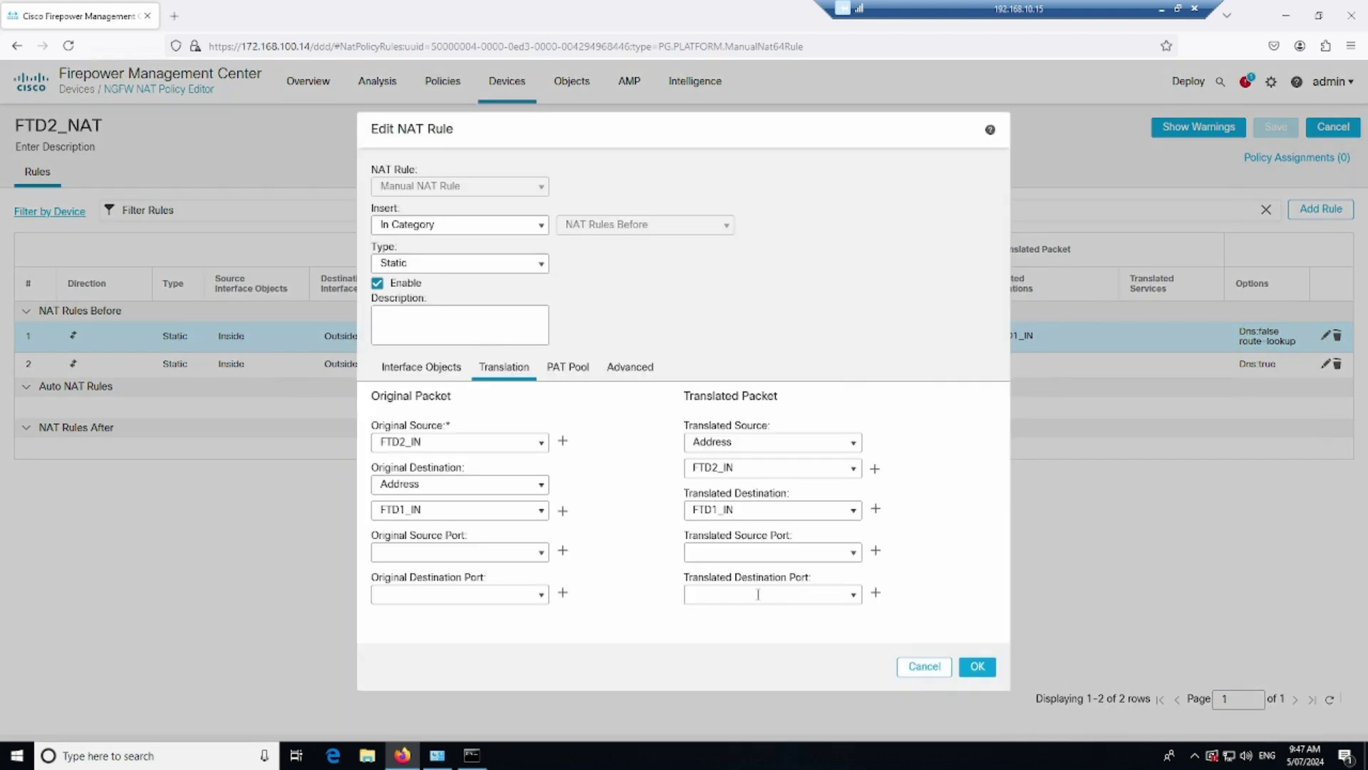
drag(753, 511, 657, 504)
key(BackSpace)
click(630, 367)
click(975, 667)
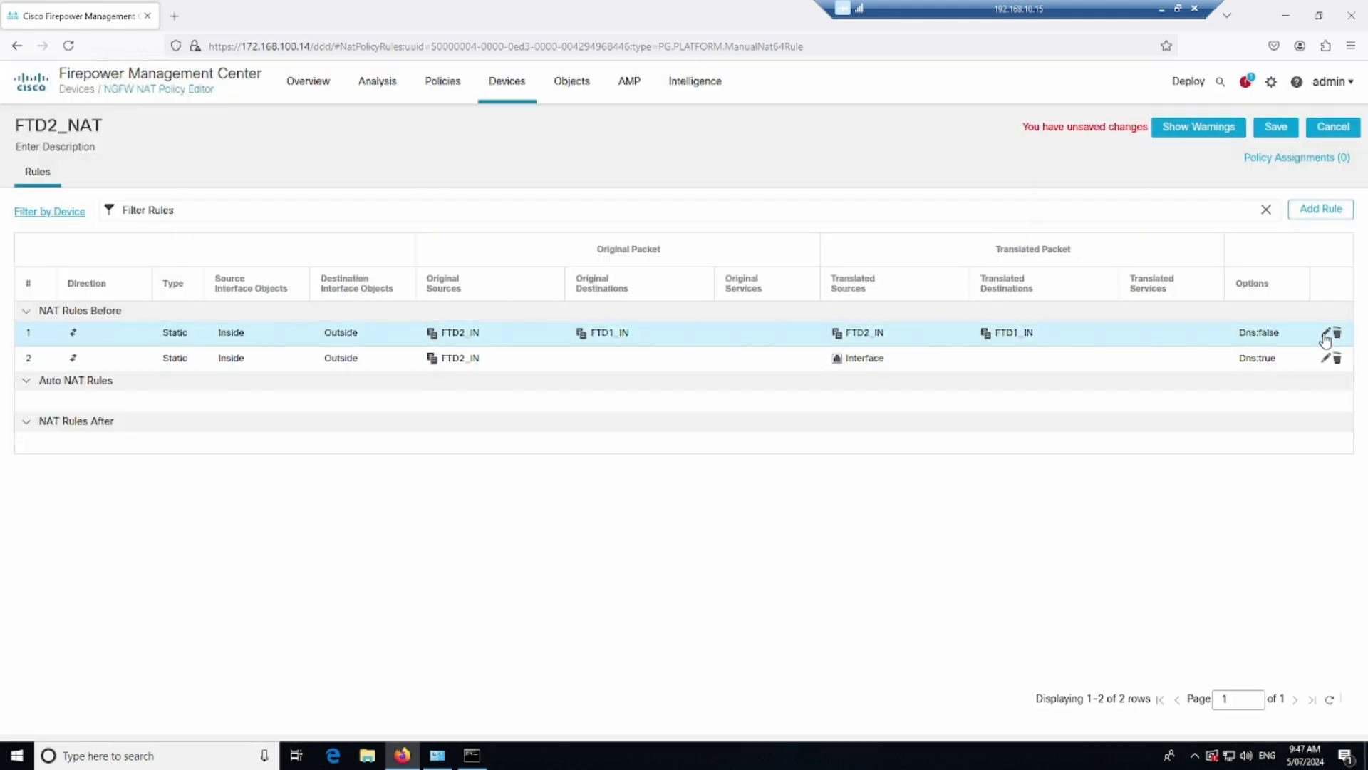
Enable Perform Route Lookup for Destination Interface on rule 1 and save FTD2_NAT
click(1325, 334)
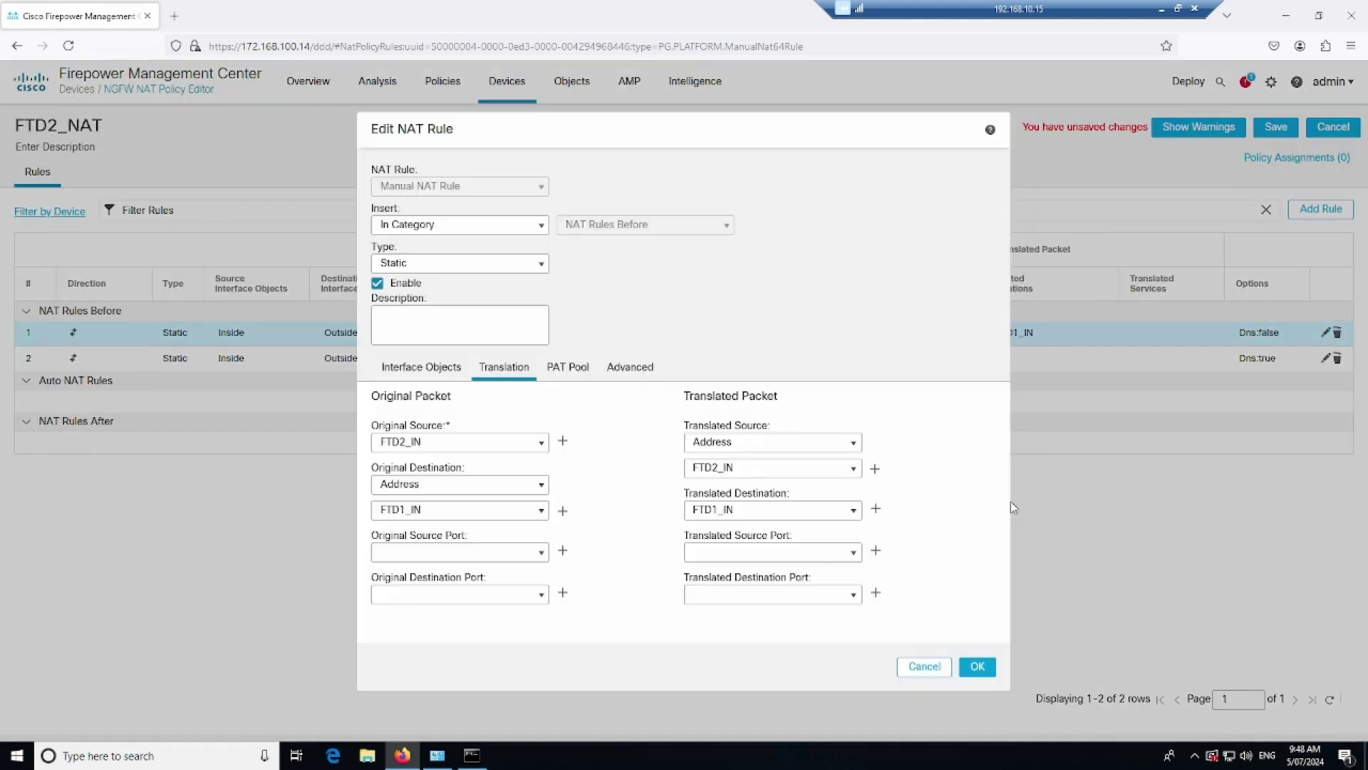
click(621, 372)
click(381, 501)
click(963, 666)
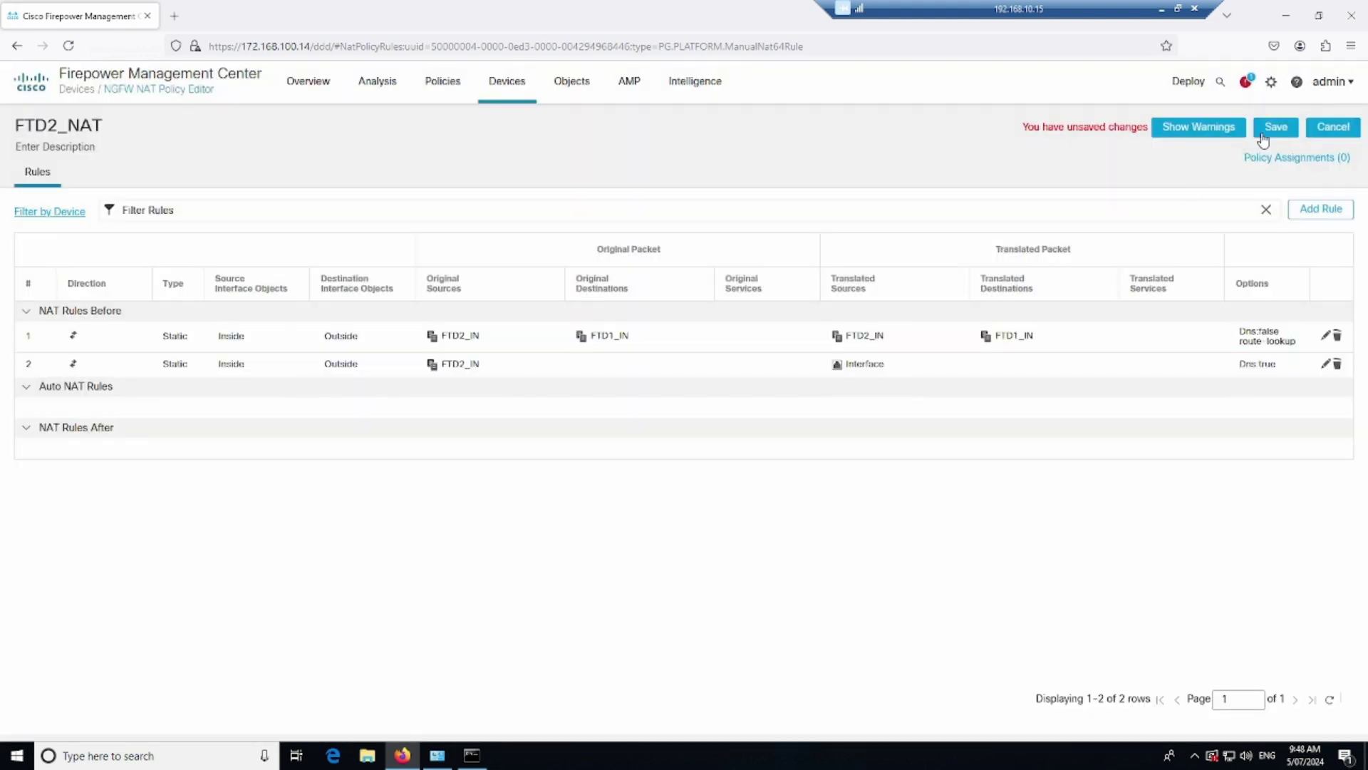
click(1275, 128)
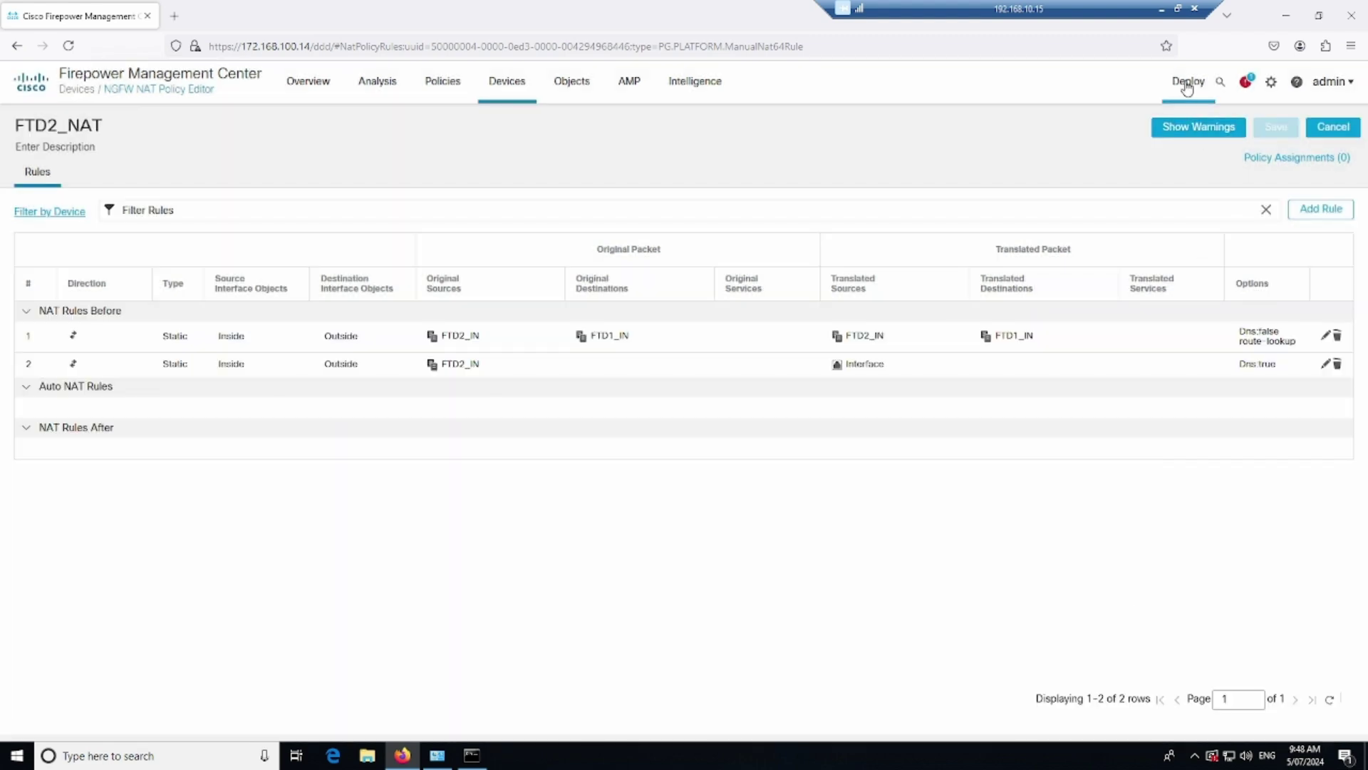
click(1187, 84)
click(1212, 125)
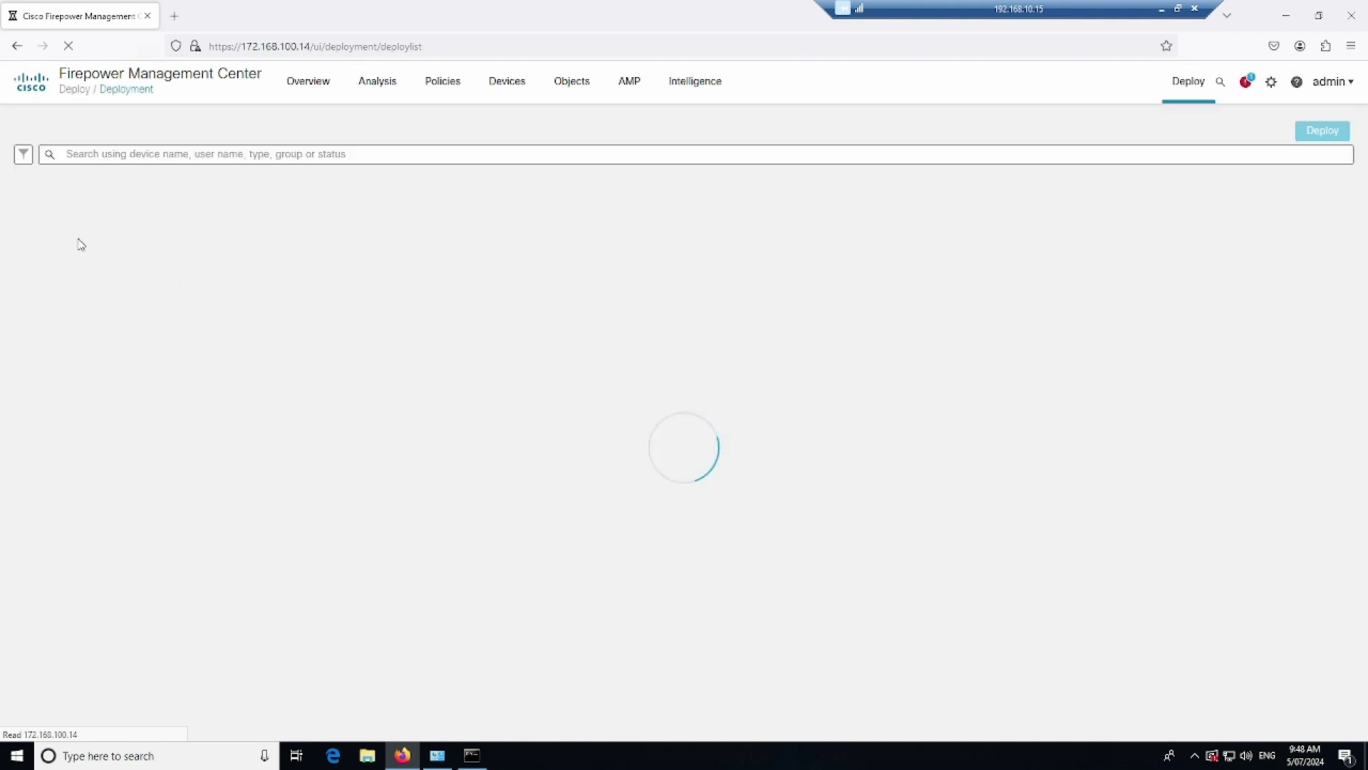
Review FTD1's pending deployment changes, then select FTD2 in FTD2_NAT's device assignments
click(52, 205)
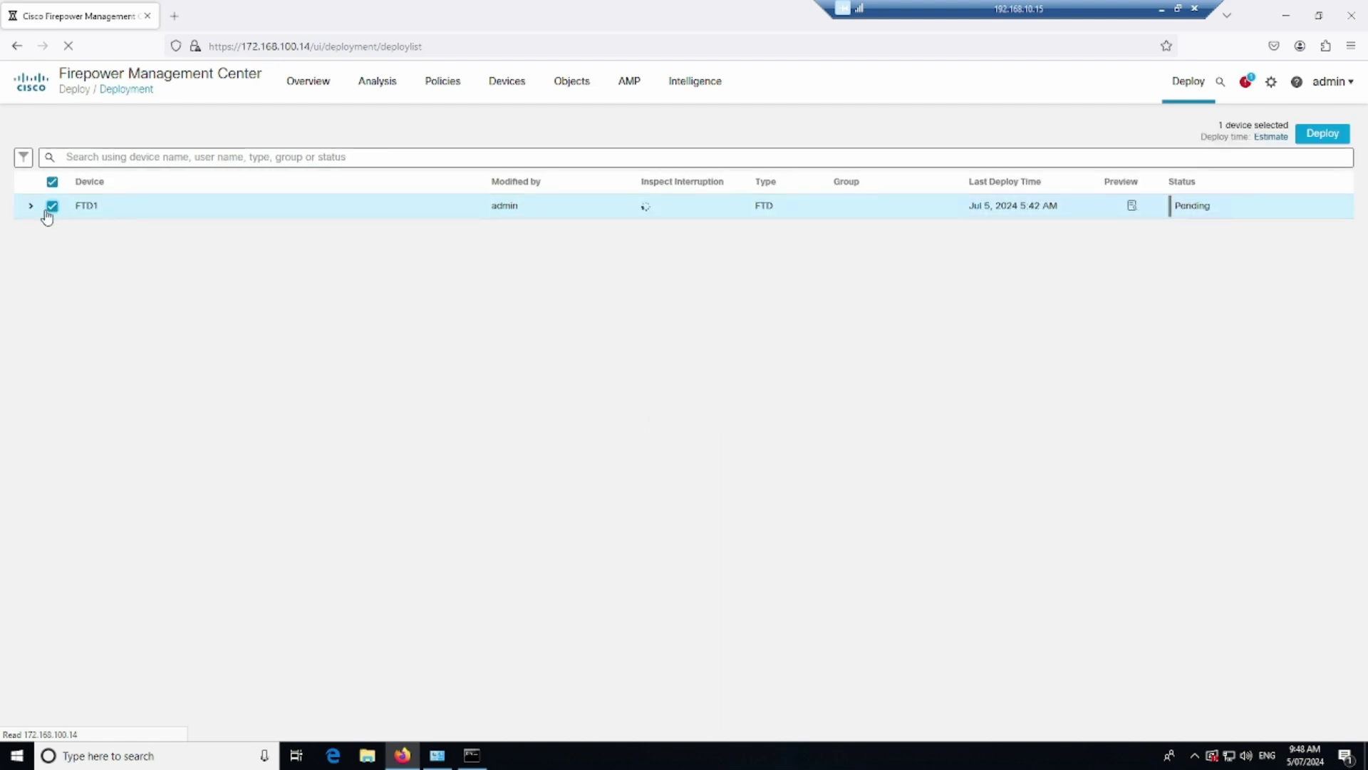
click(31, 206)
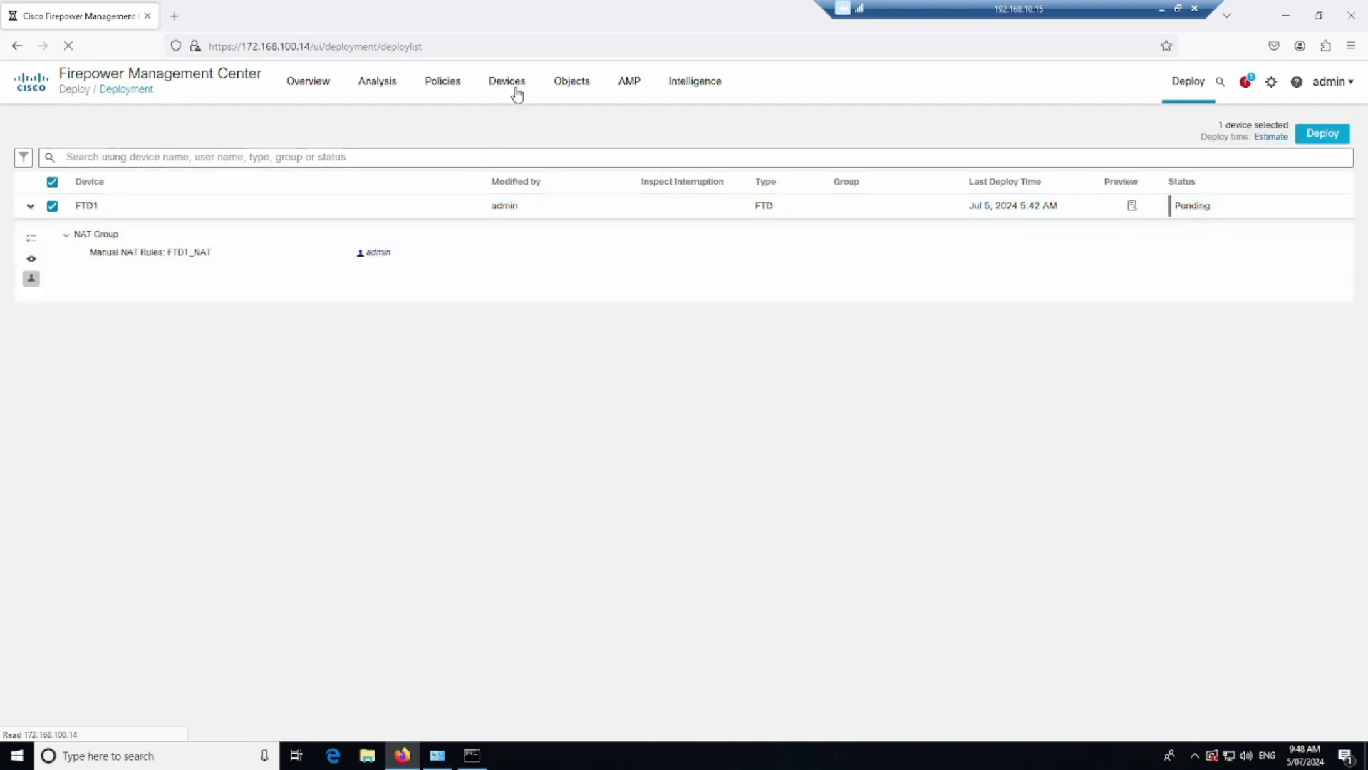
mouse_move(517, 95)
click(522, 164)
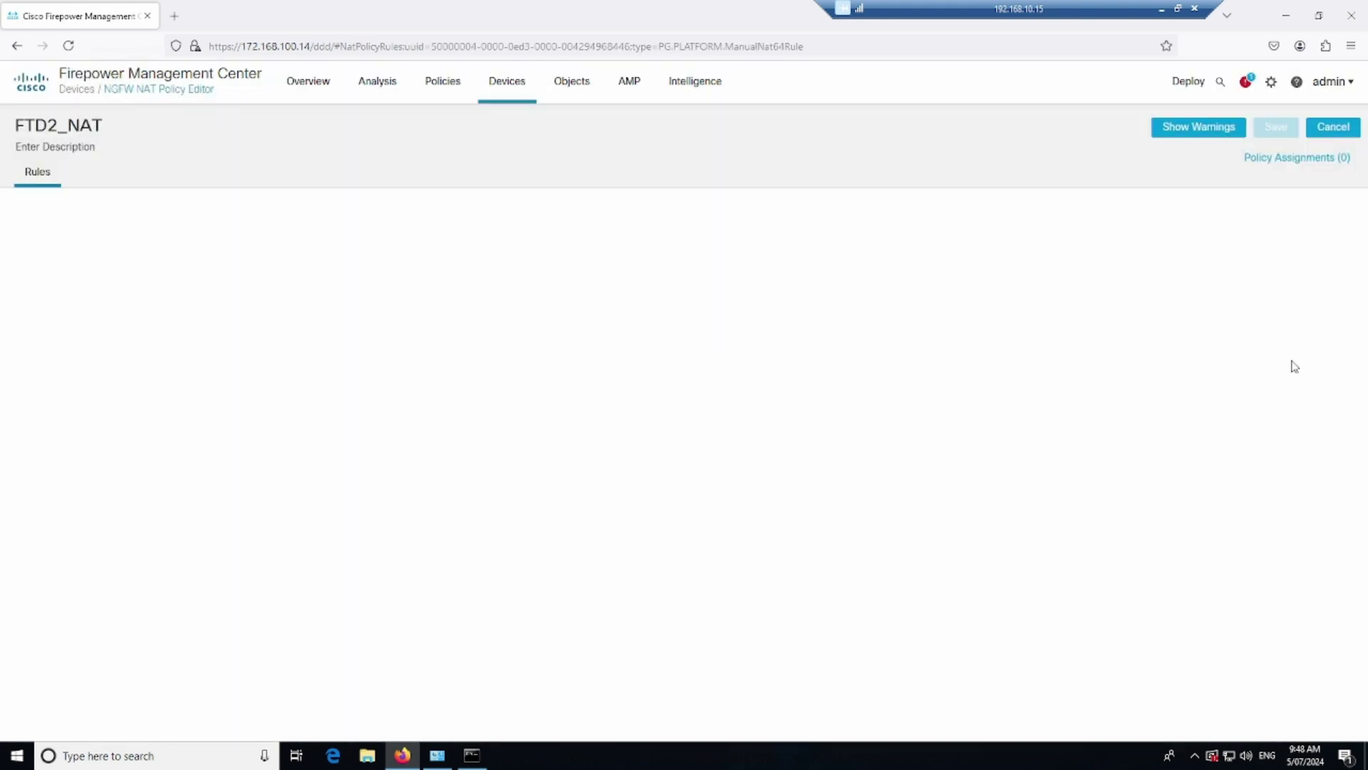
click(1315, 164)
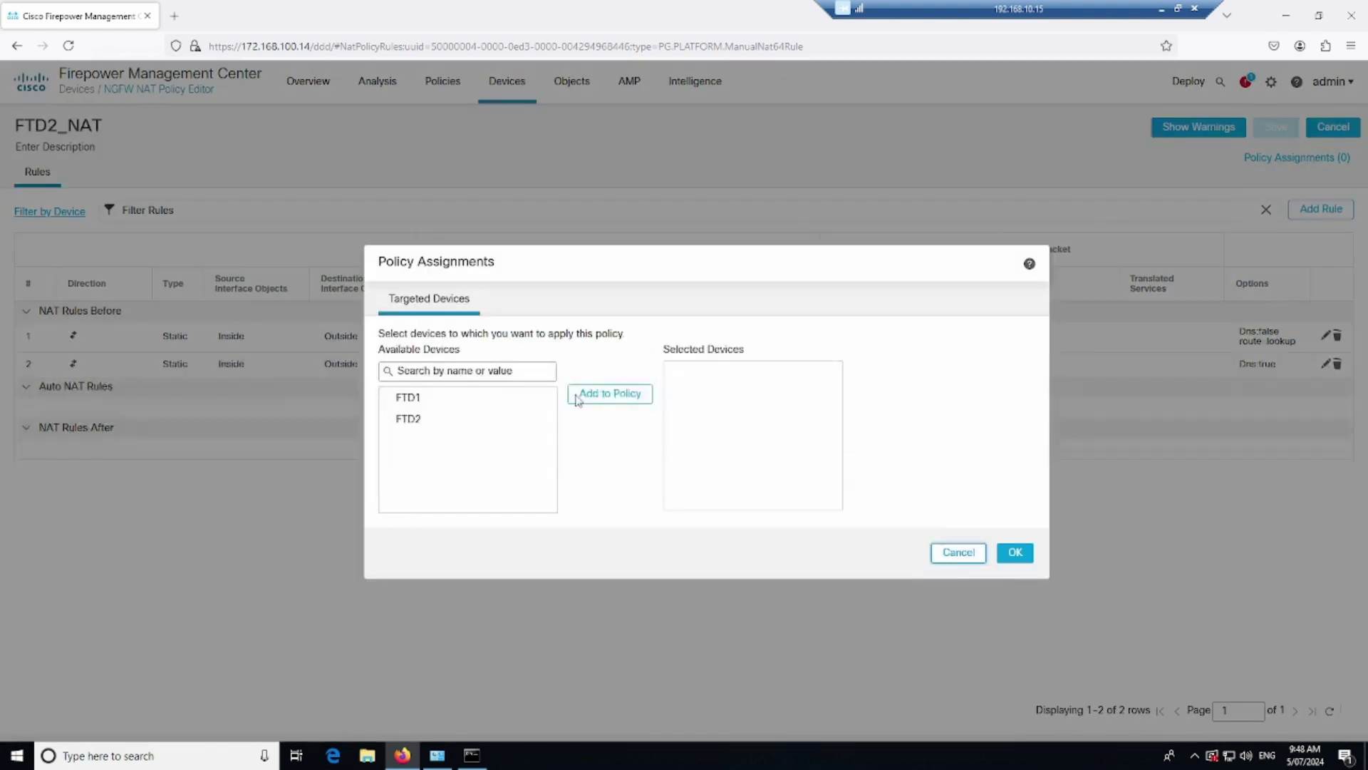
click(494, 421)
Add FTD2 to the FTD2_NAT policy assignments and save the policy
click(610, 394)
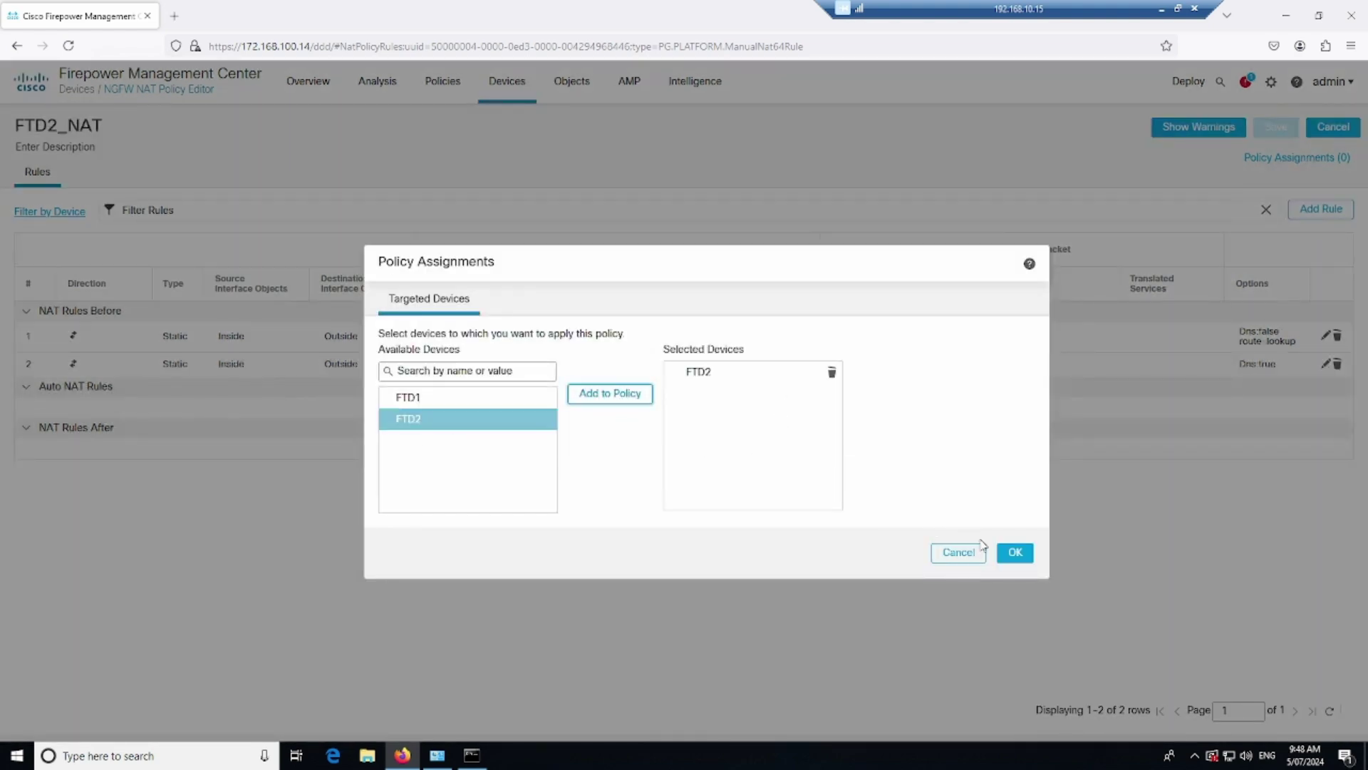
click(1015, 553)
click(1276, 127)
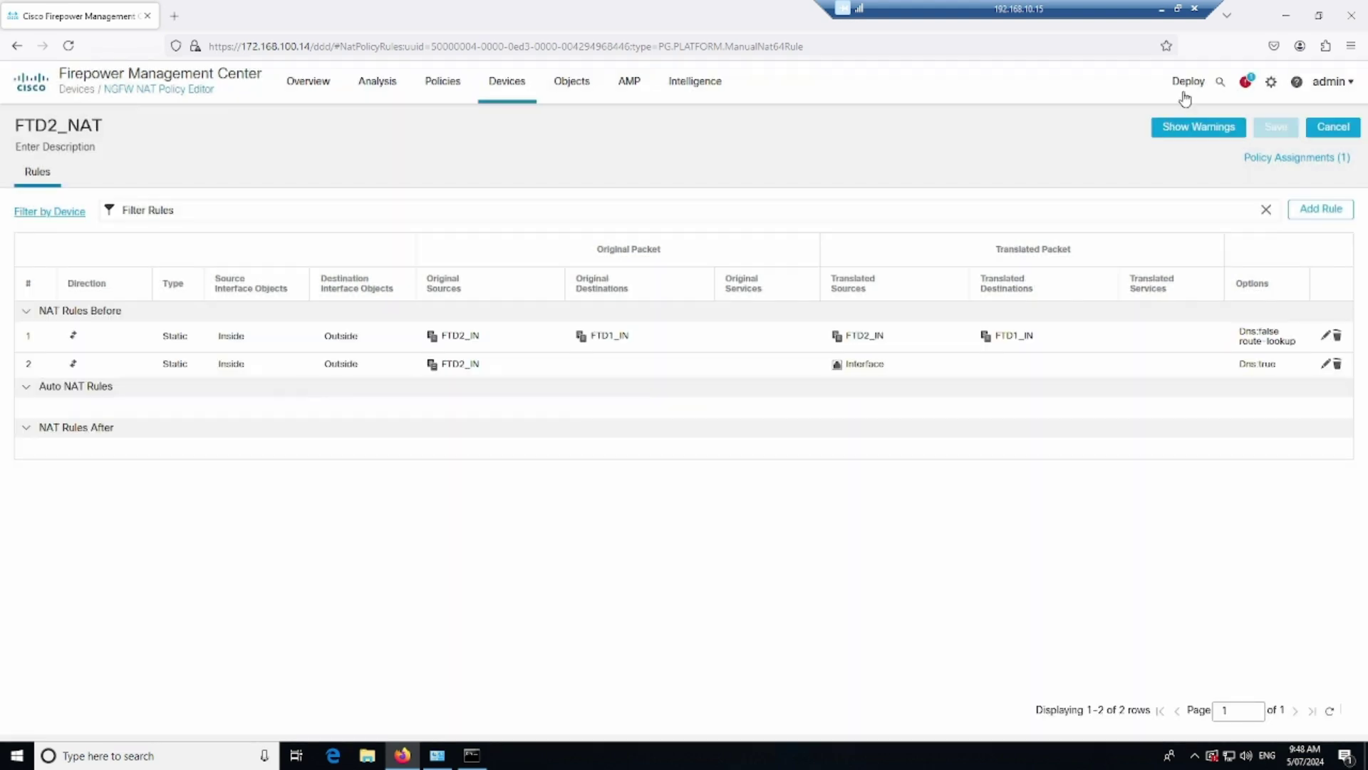
Deploy the NAT changes to both FTD1 and FTD2 and inspect each device's deployed changes
click(1188, 81)
click(1201, 124)
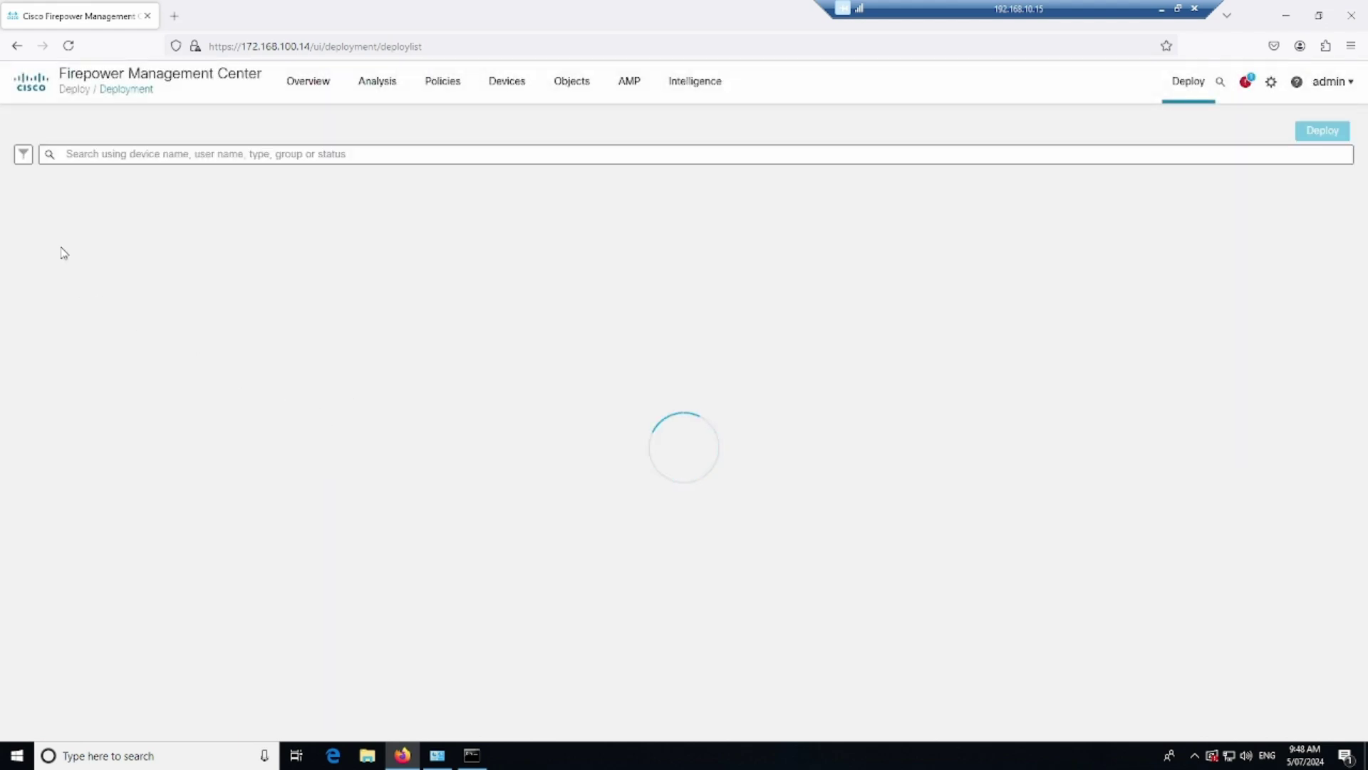
click(52, 179)
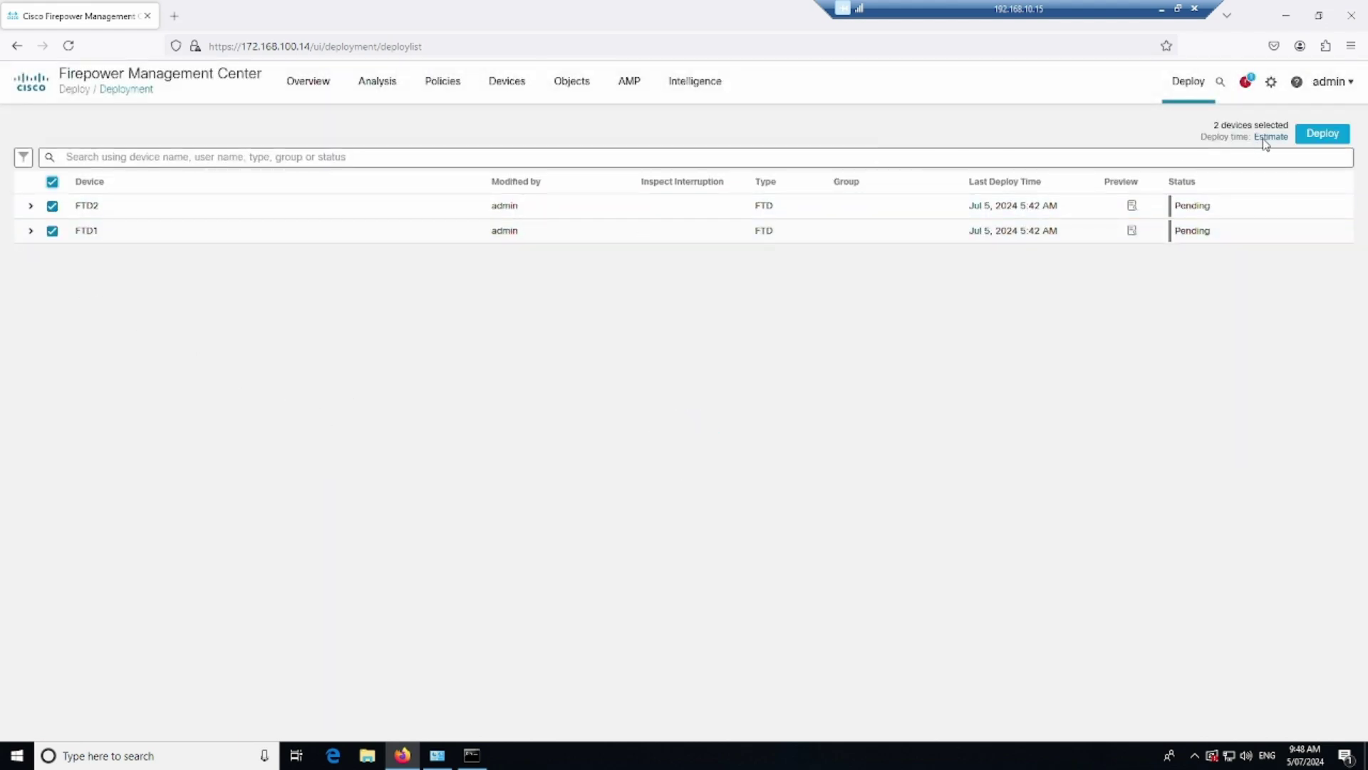
click(1317, 137)
click(846, 503)
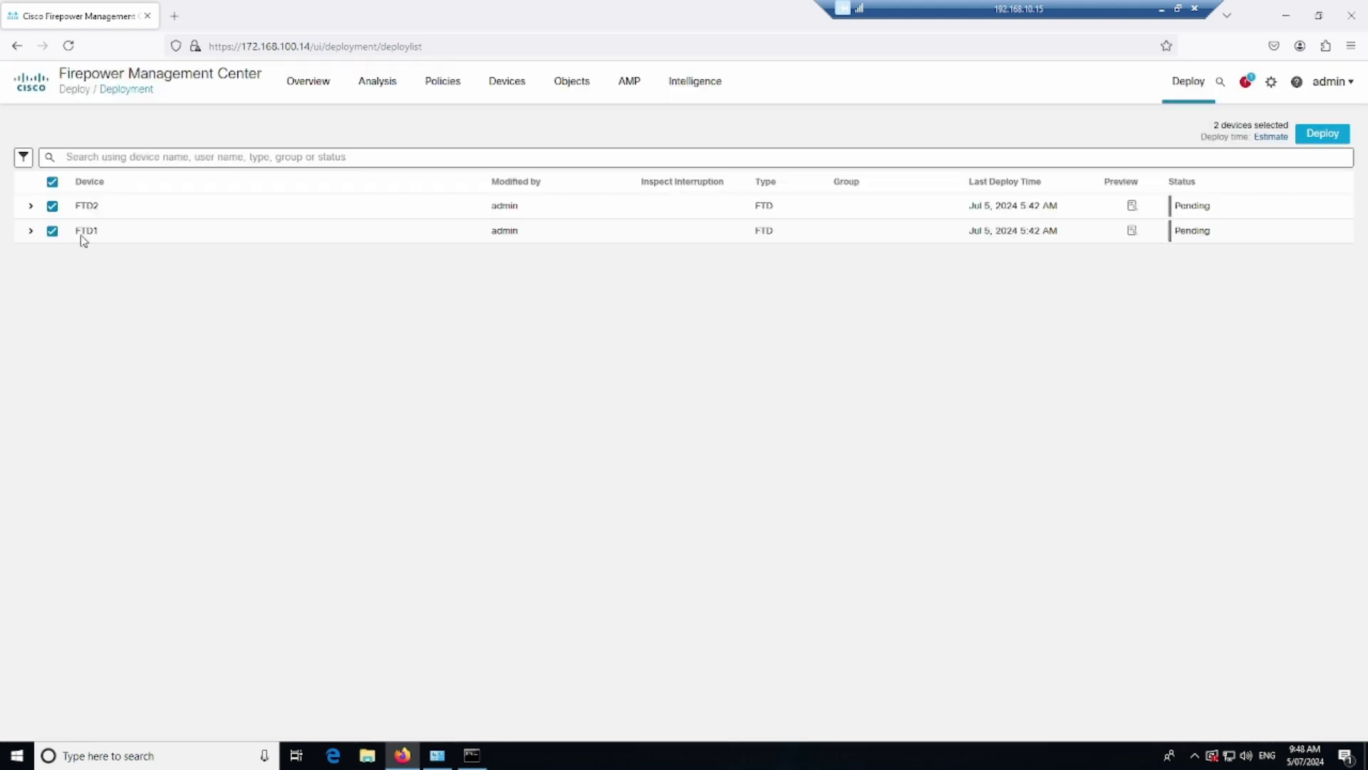
click(31, 206)
click(31, 318)
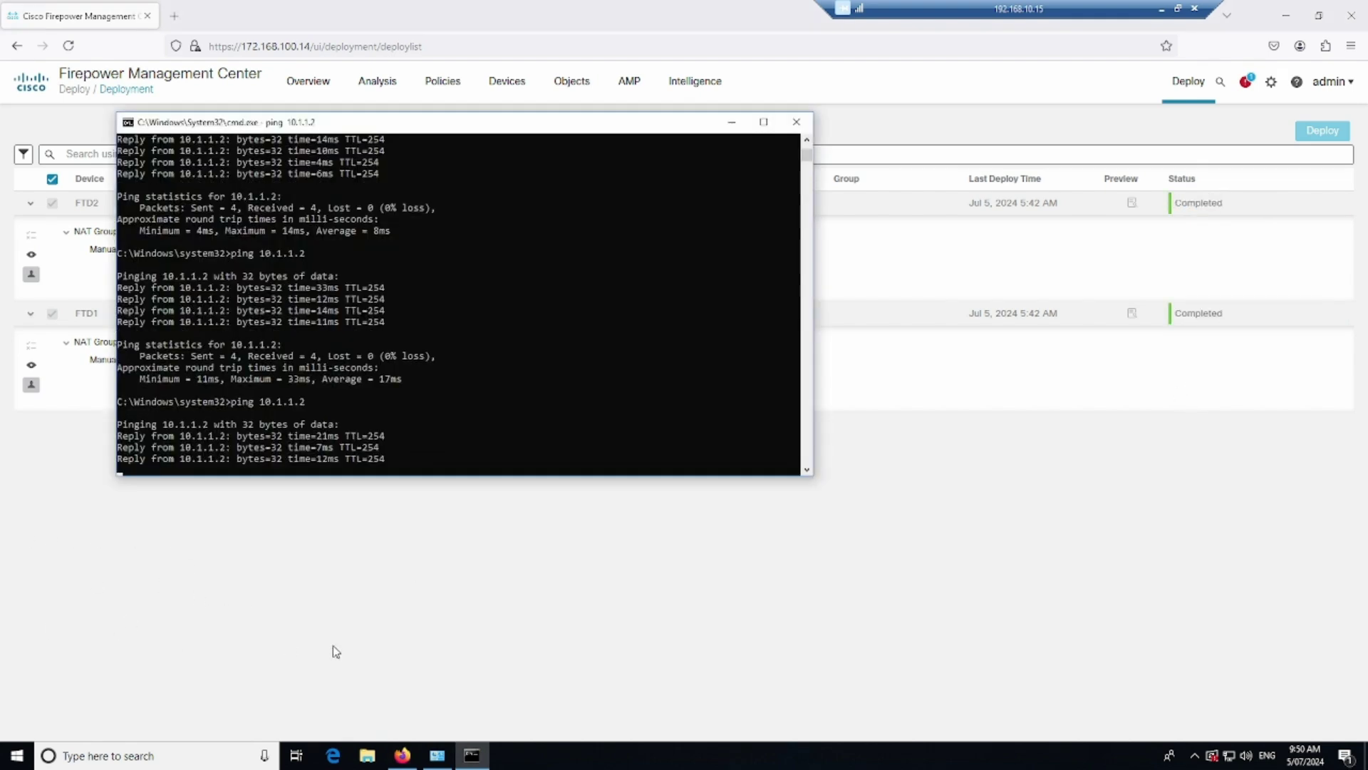
Check the translation settings of FTD1_NAT's first rule, closing it unchanged
click(398, 613)
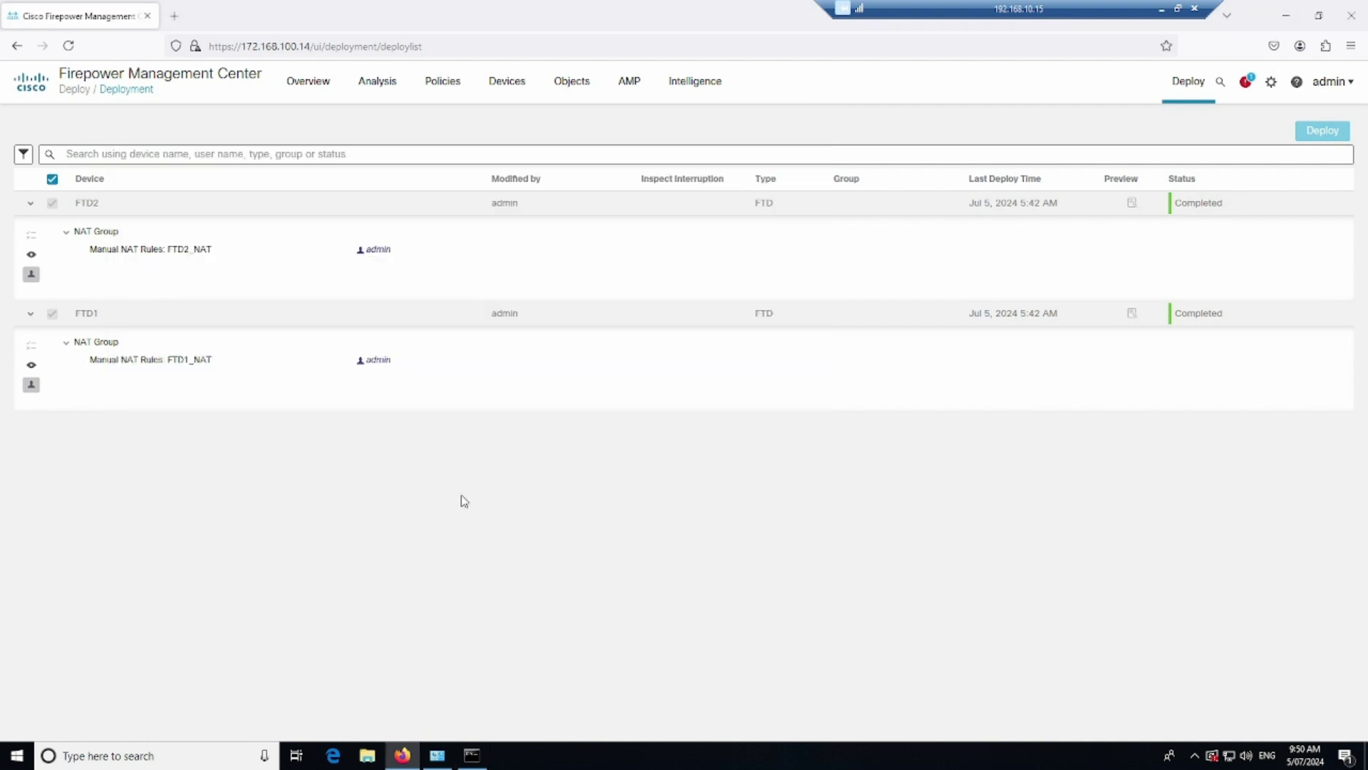
mouse_move(507, 84)
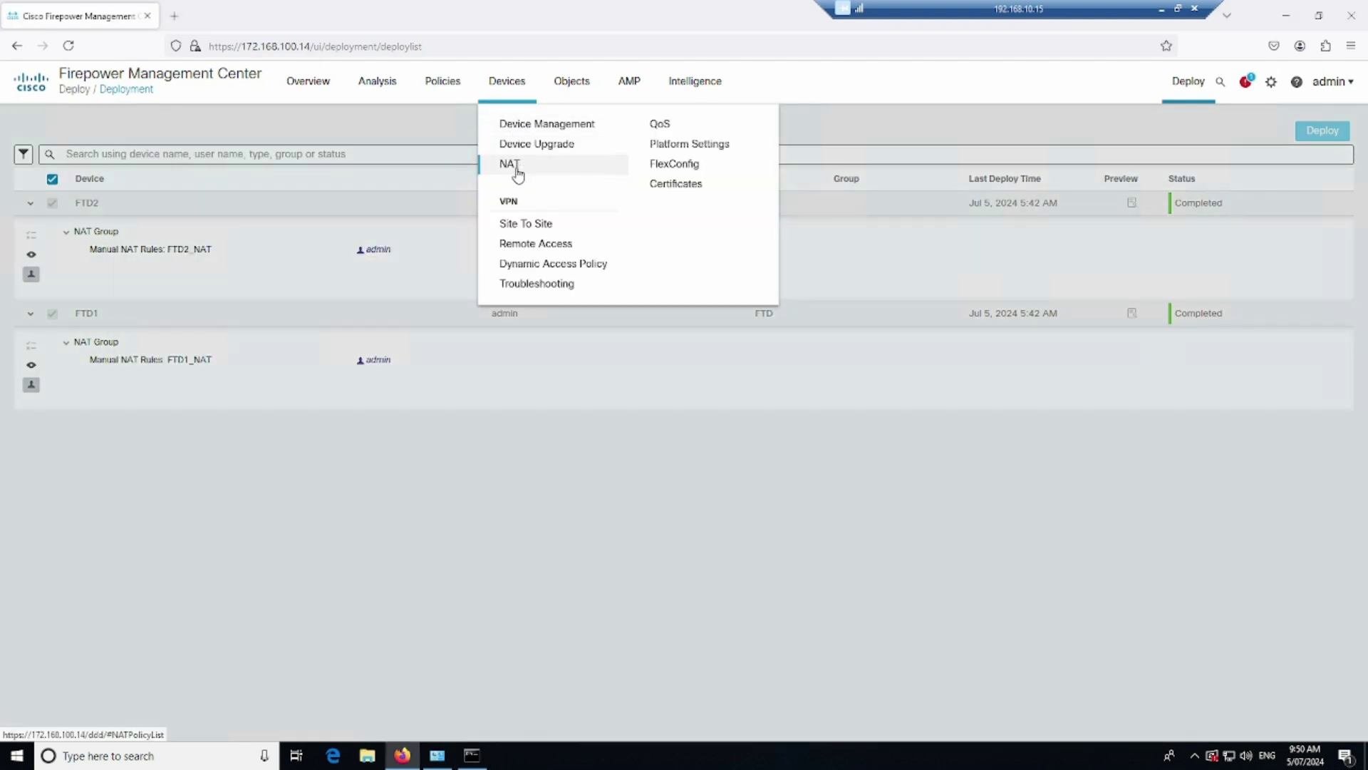
click(513, 165)
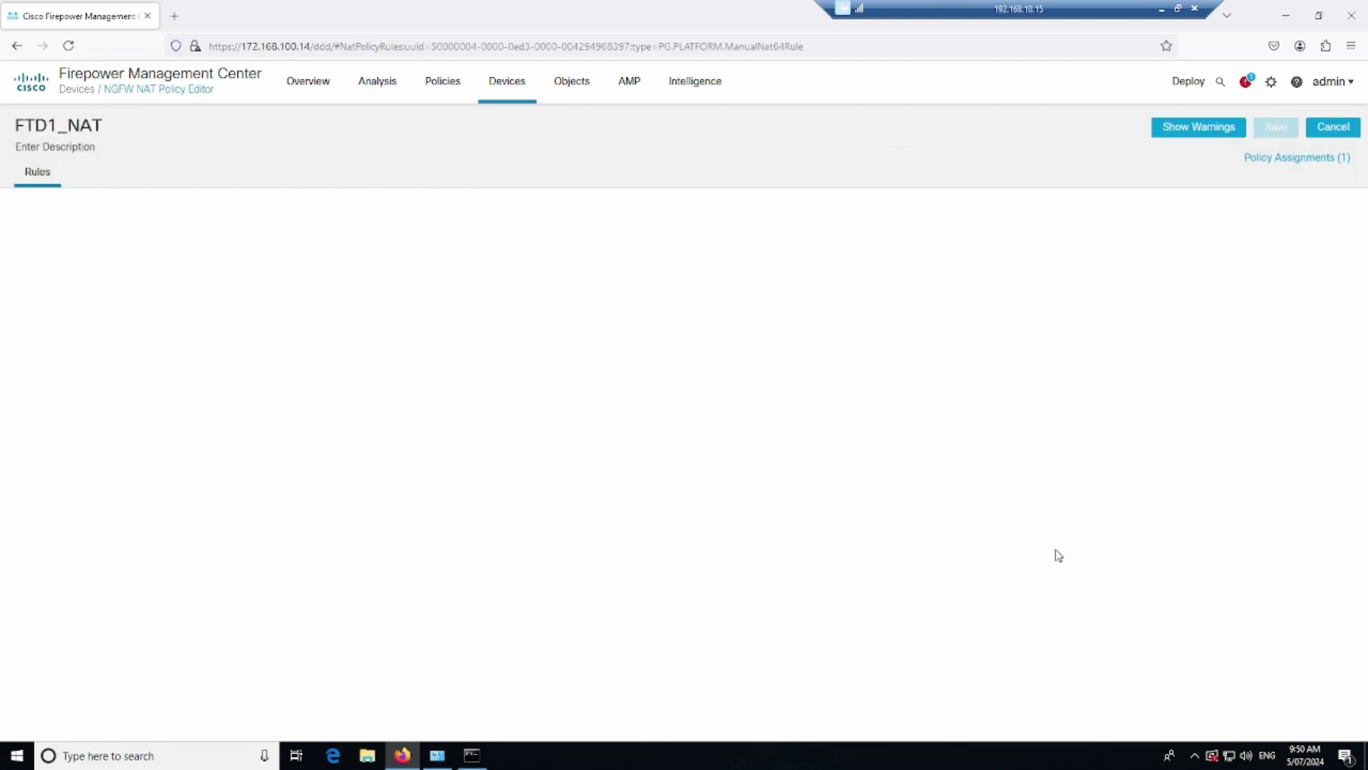
click(1325, 338)
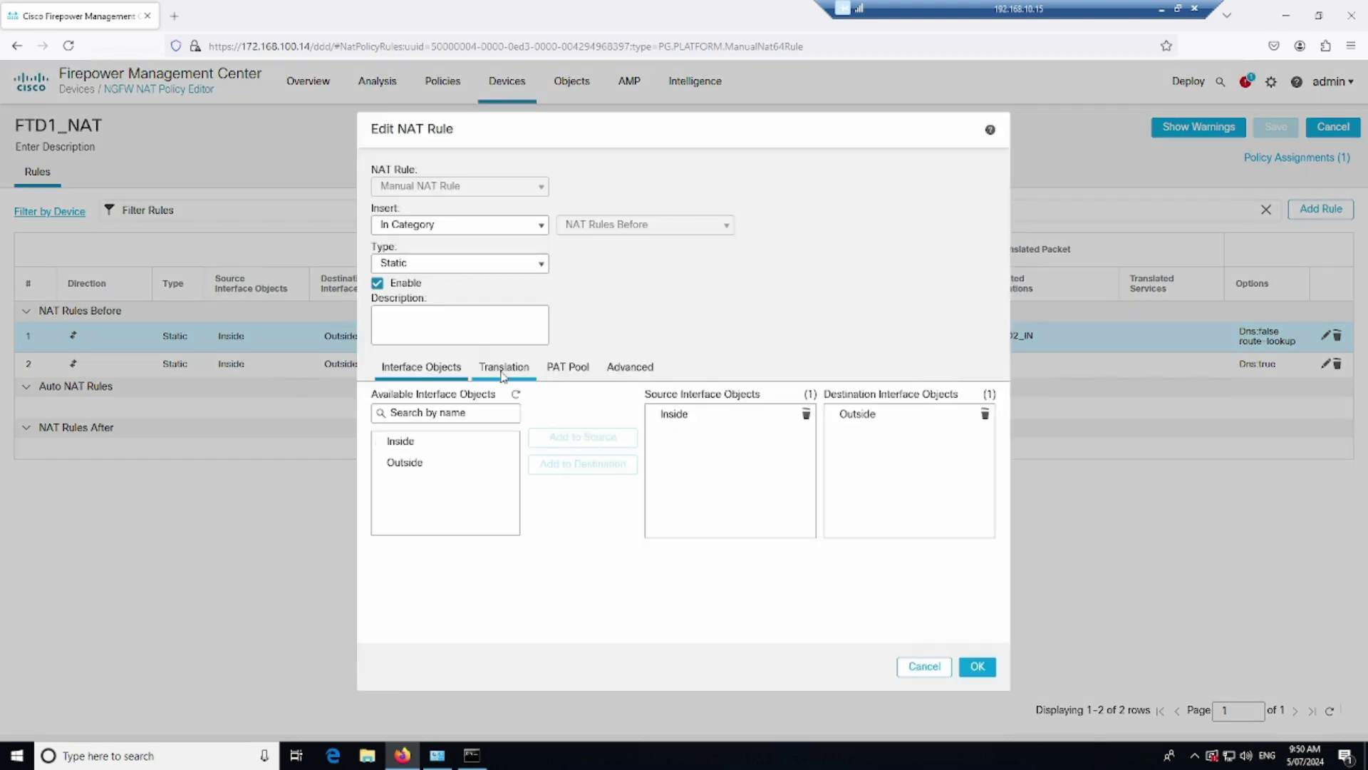
click(502, 374)
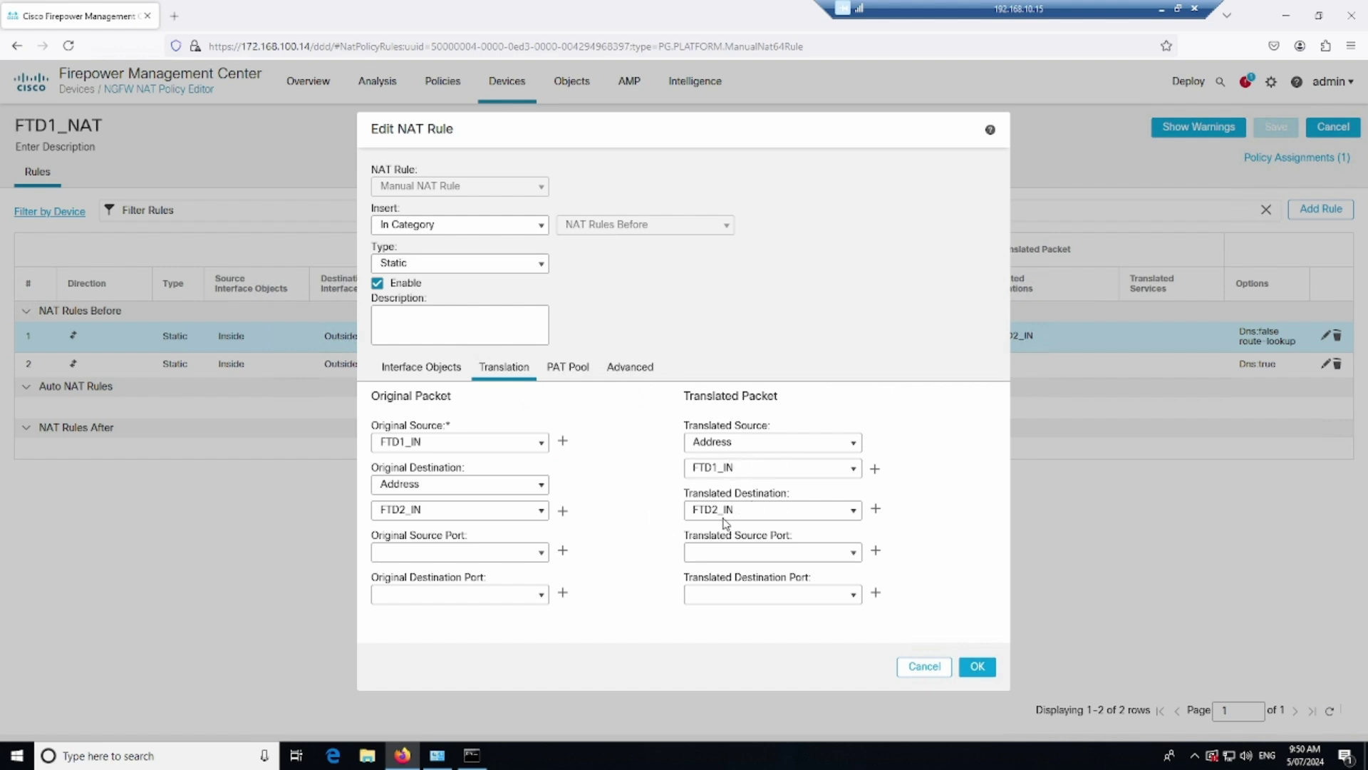
click(914, 667)
Open rule 1 of the FTD2_NAT policy for review
mouse_move(510, 123)
click(509, 170)
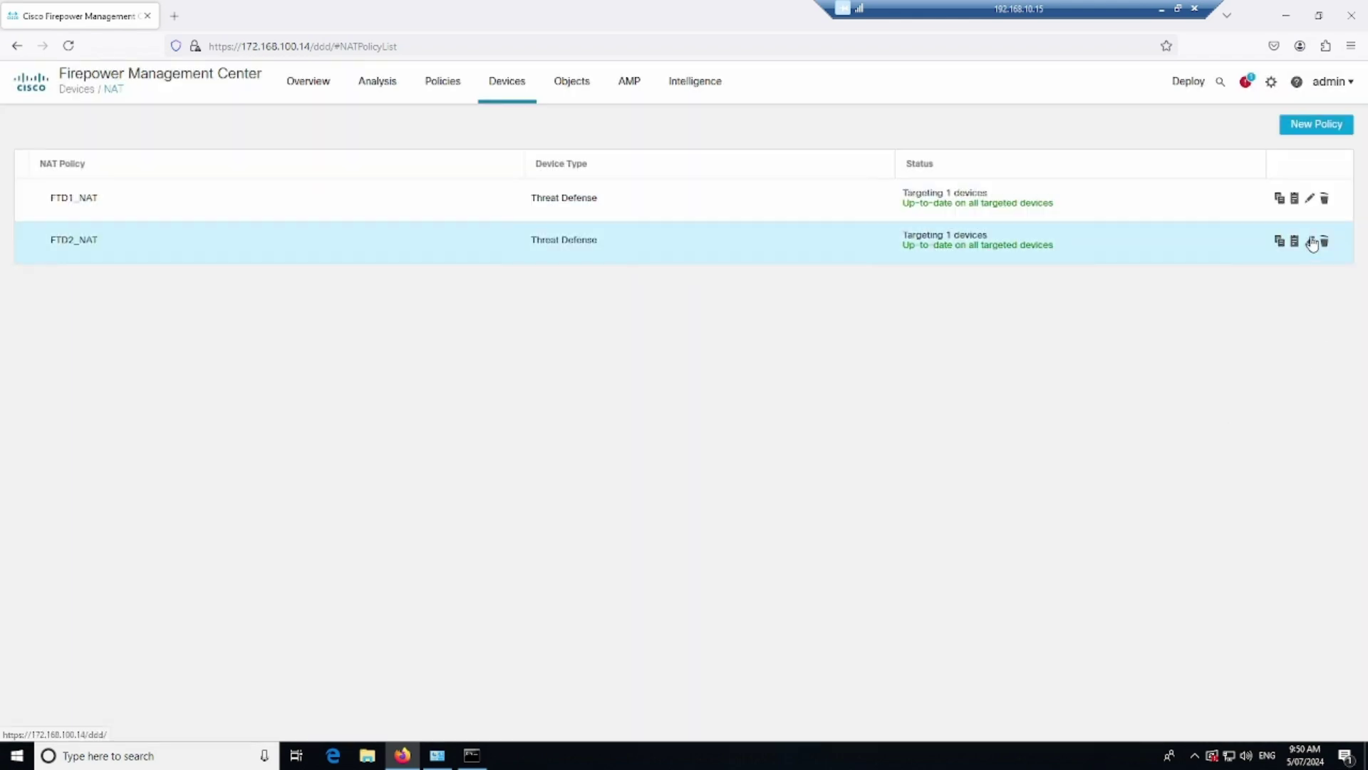
click(1310, 241)
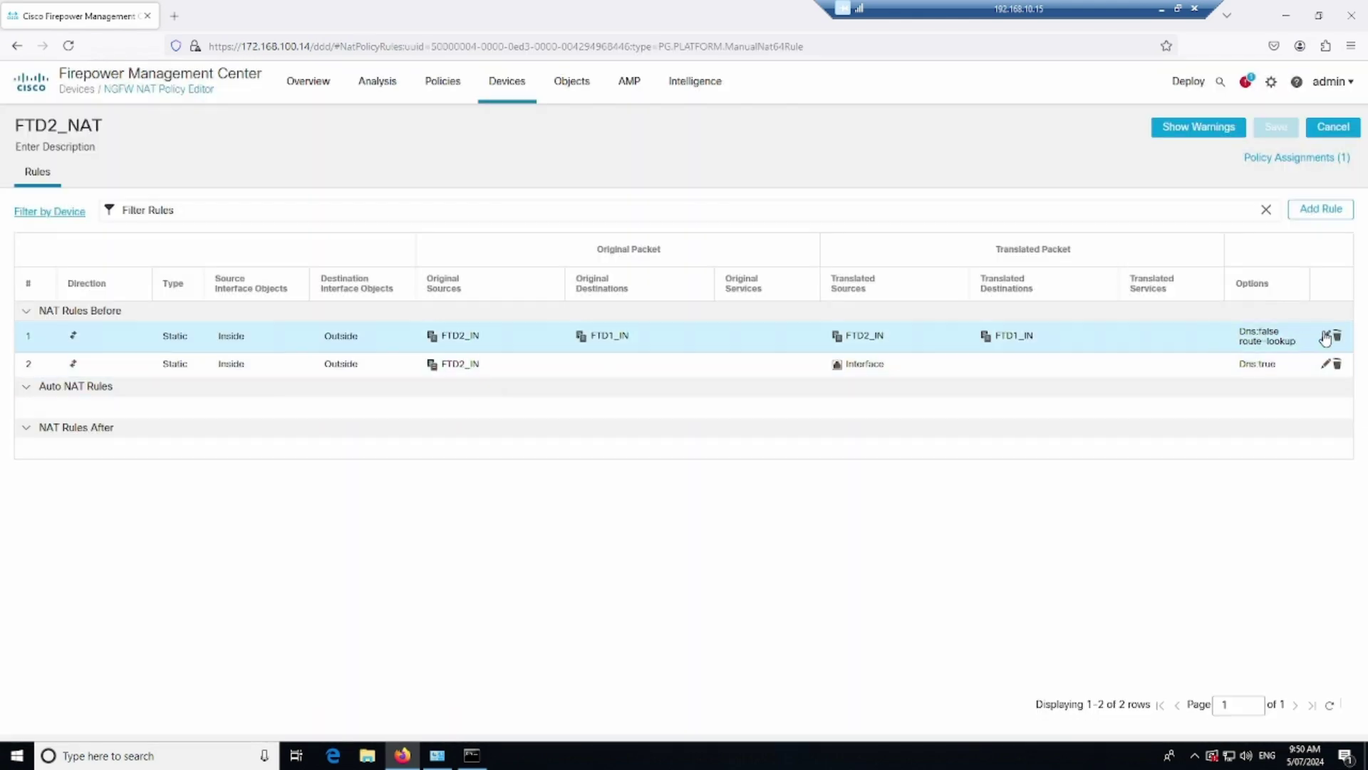
click(1325, 336)
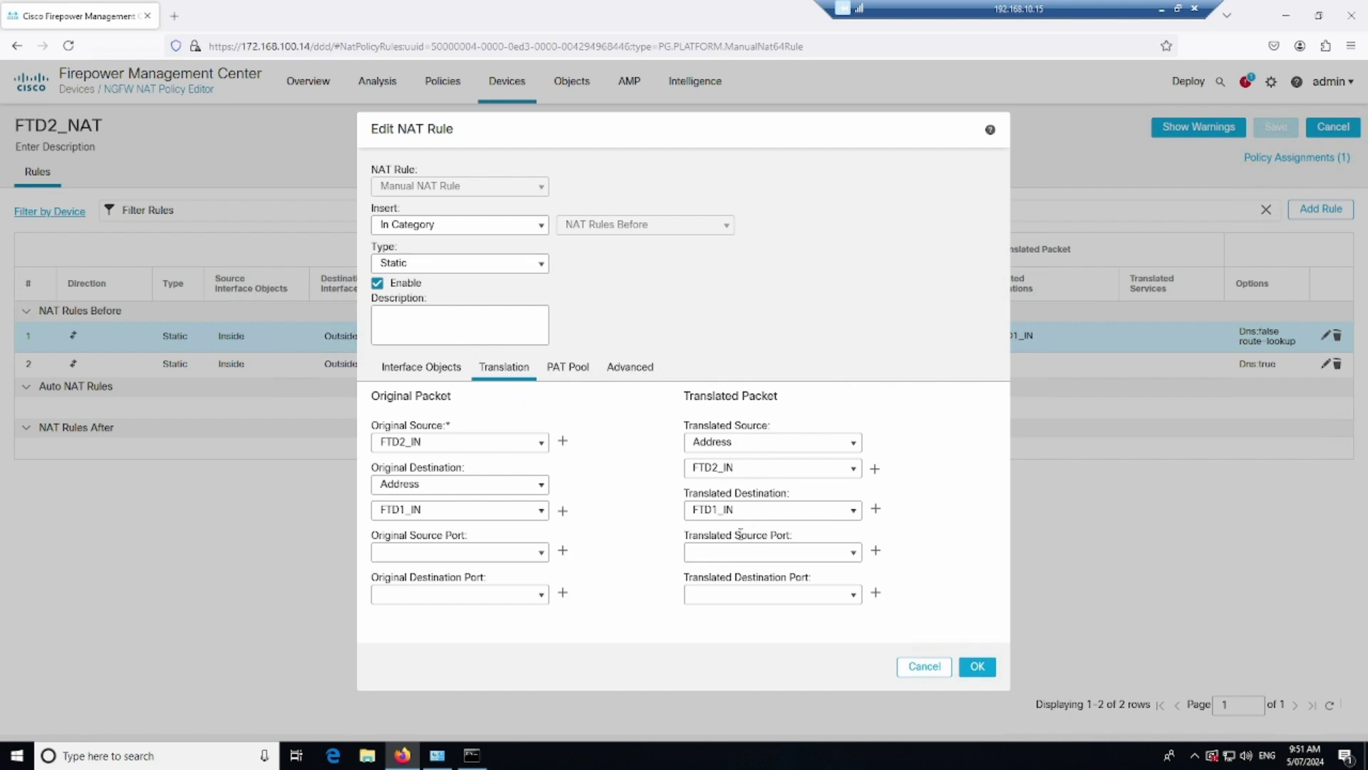
Close the rule unchanged and rerun ping 10.1.1.2 from the Windows command prompt
click(920, 667)
click(472, 754)
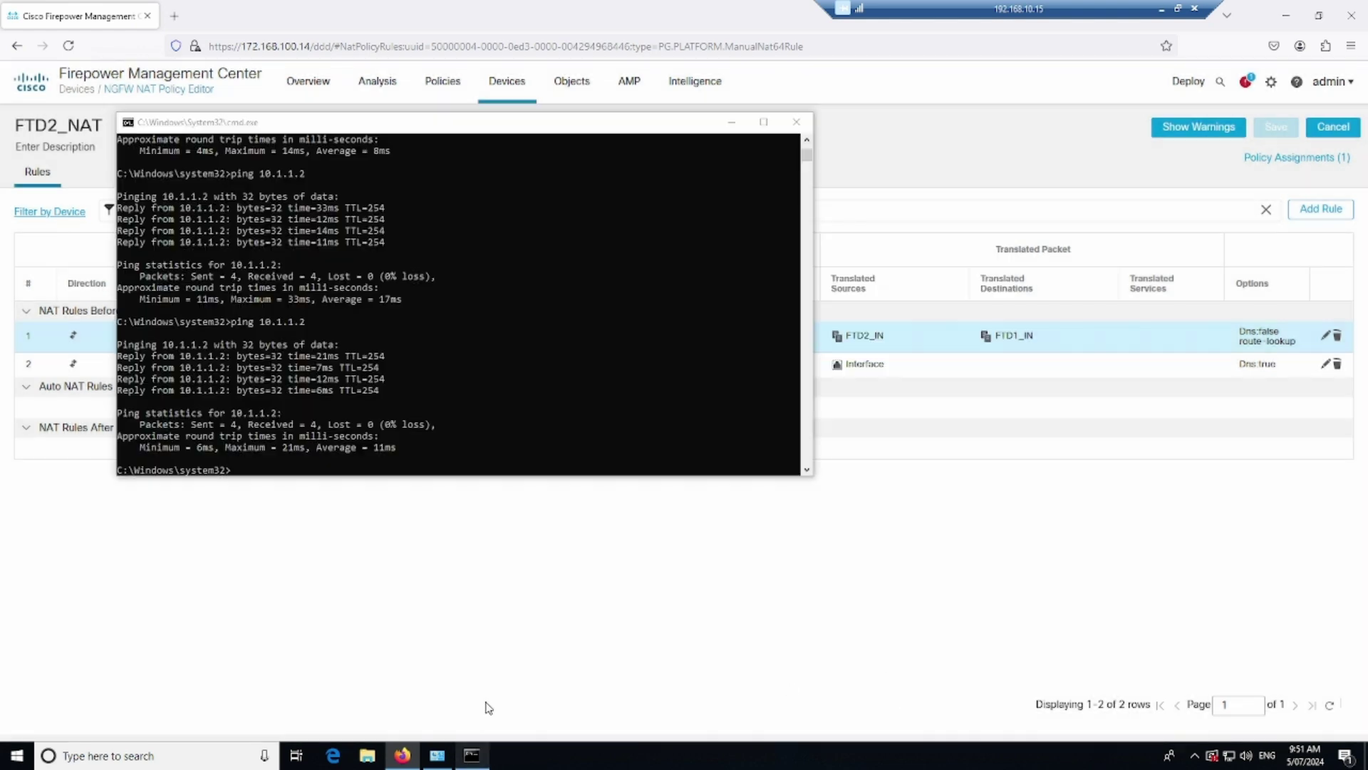
key(Up)
key(Return)
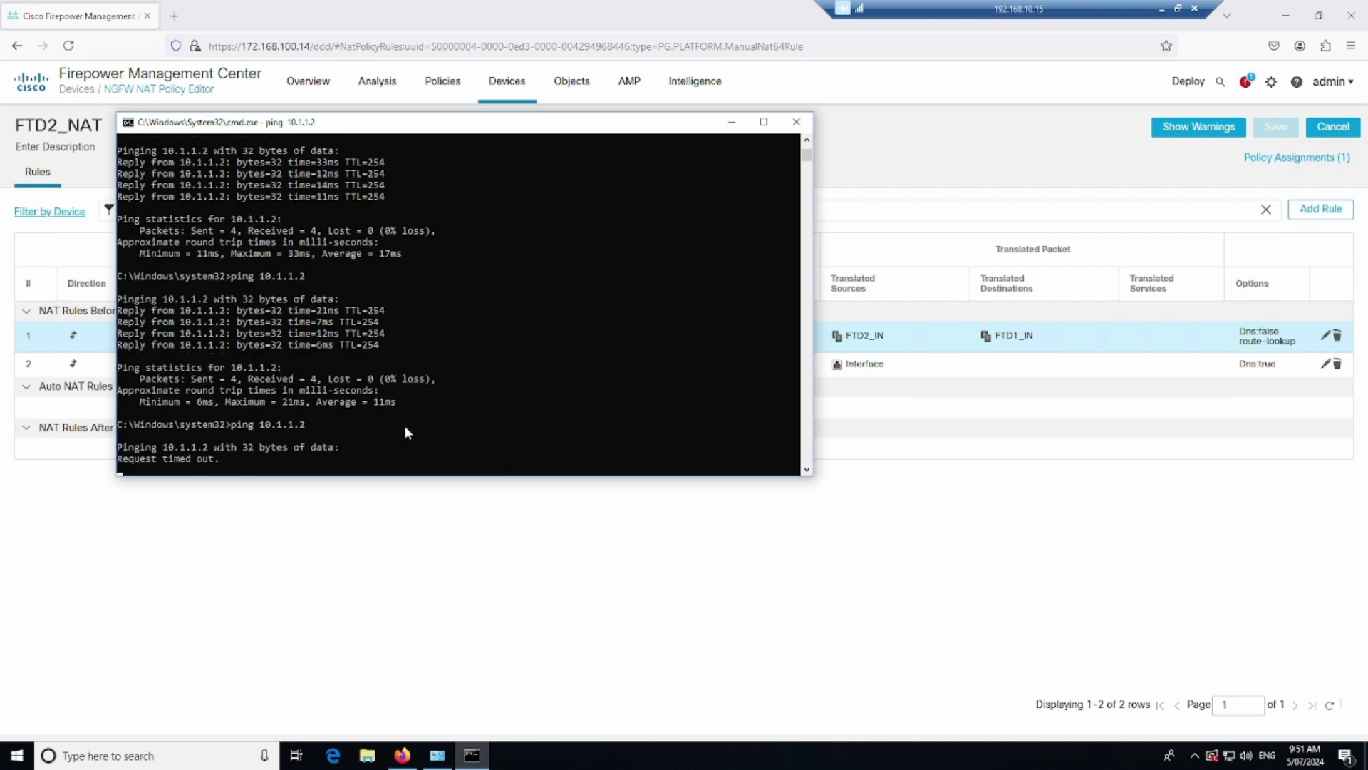
drag(141, 310, 319, 358)
click(411, 356)
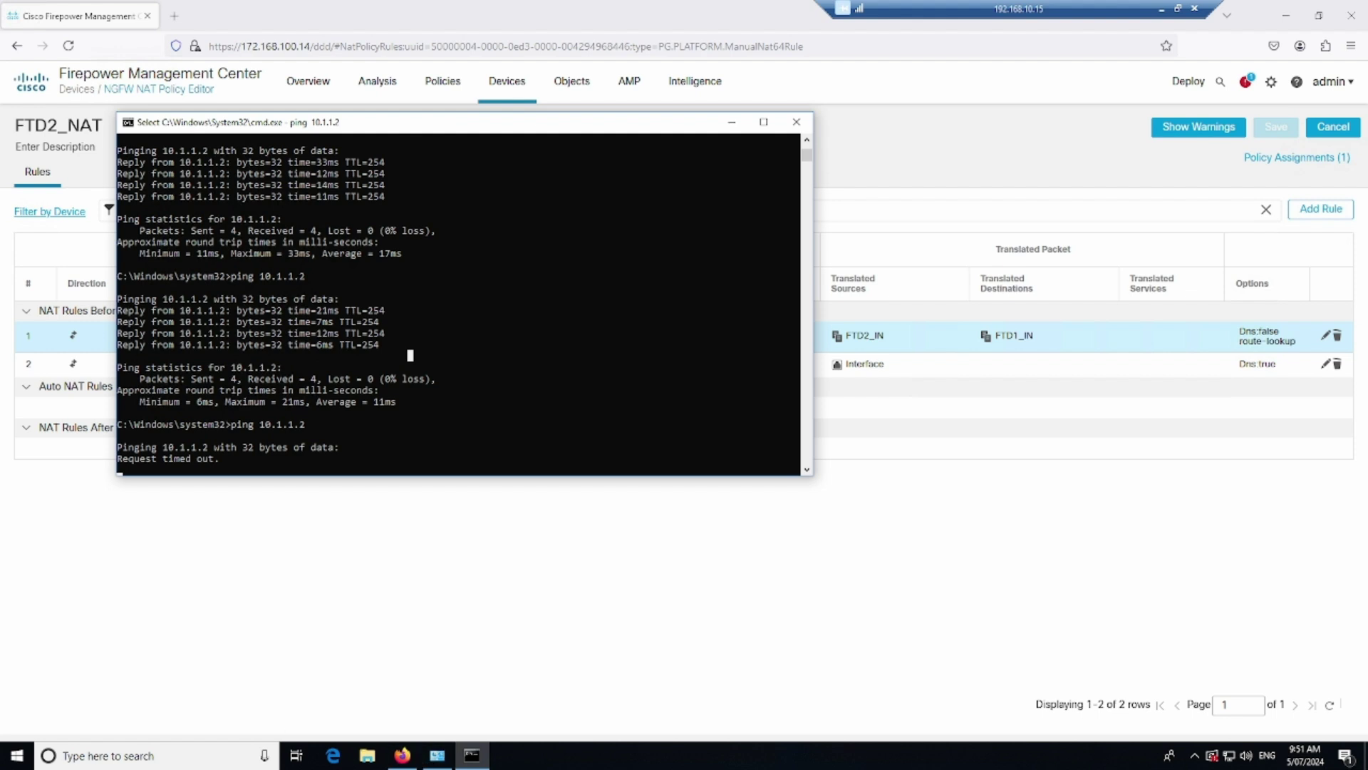
Ping 10.1.1.2 twice from router R1 and confirm the successful replies
key(alt+Tab)
key(Up)
key(Return)
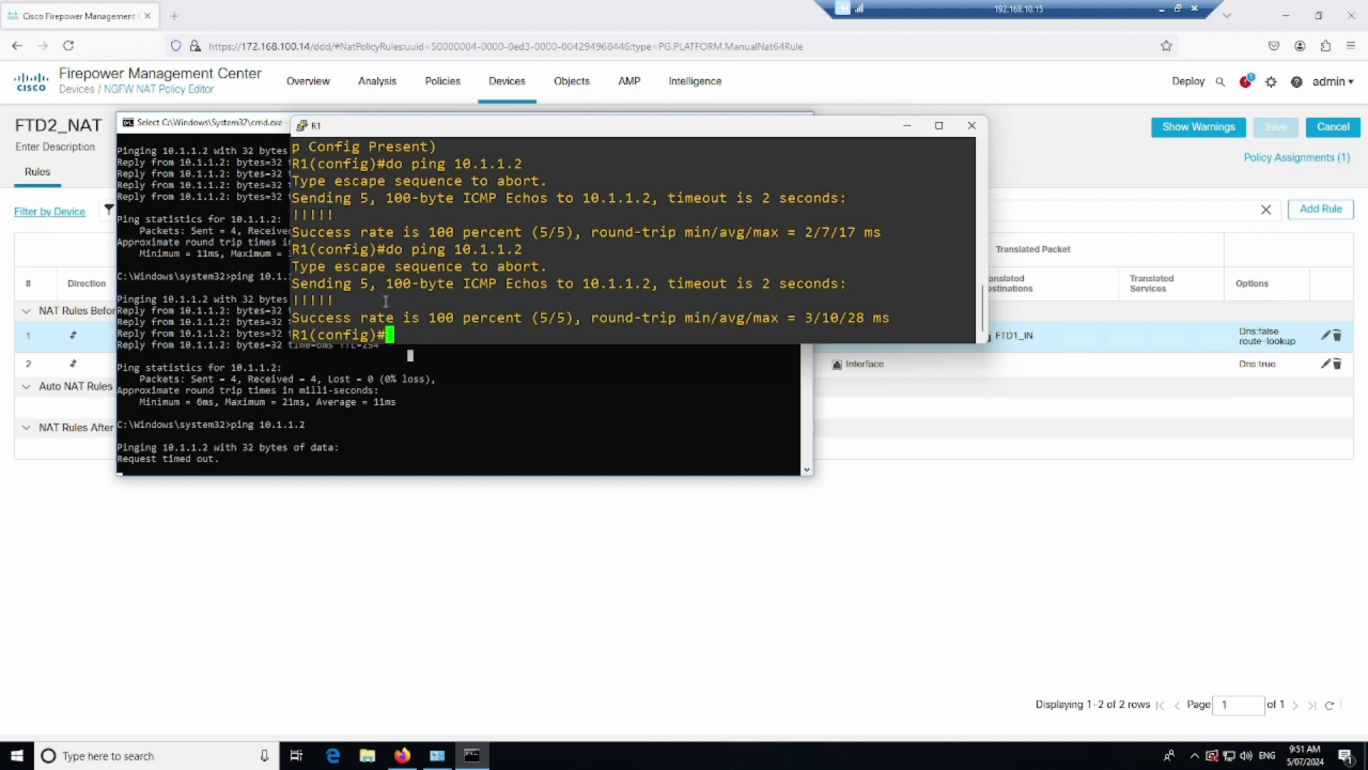
drag(397, 301, 314, 302)
click(414, 305)
key(Up)
key(Return)
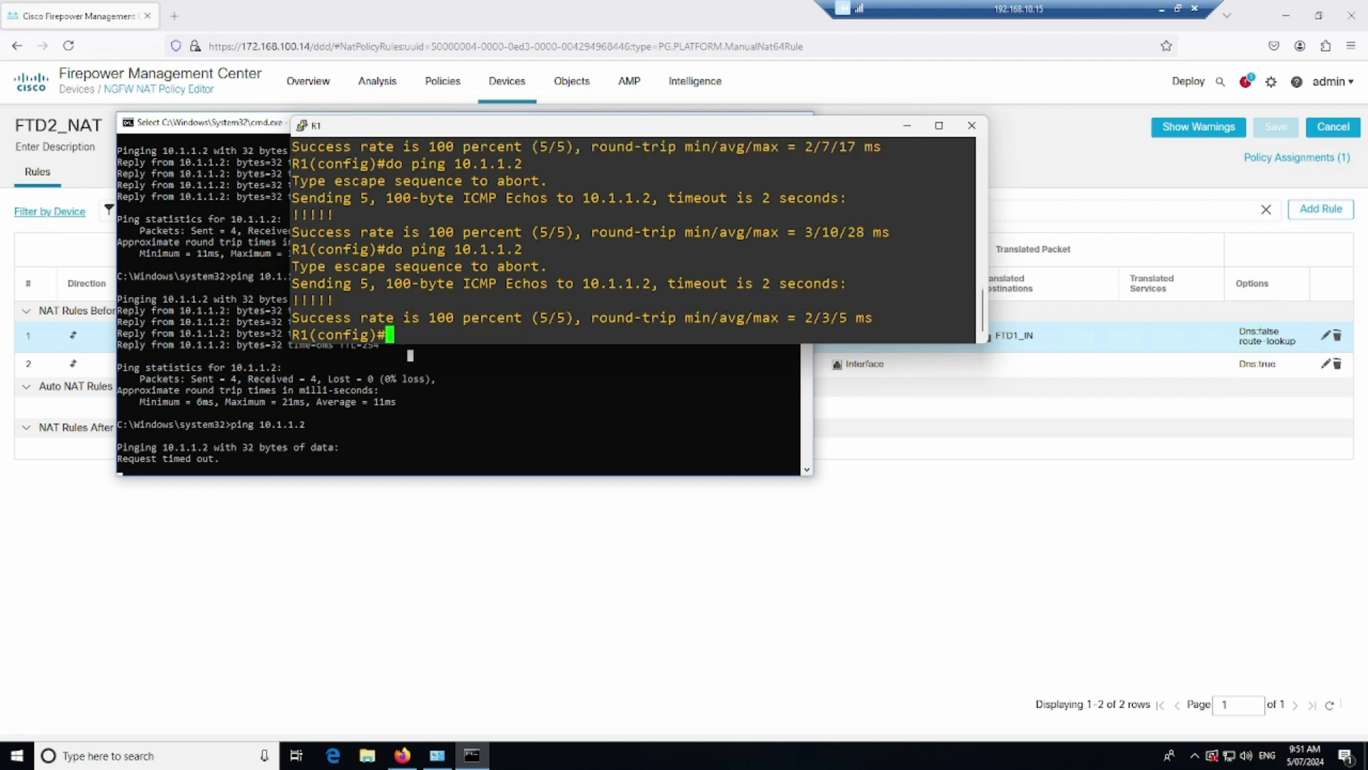
Ping 172.168.1.2 from the SRV router, running it twice
key(alt+Tab)
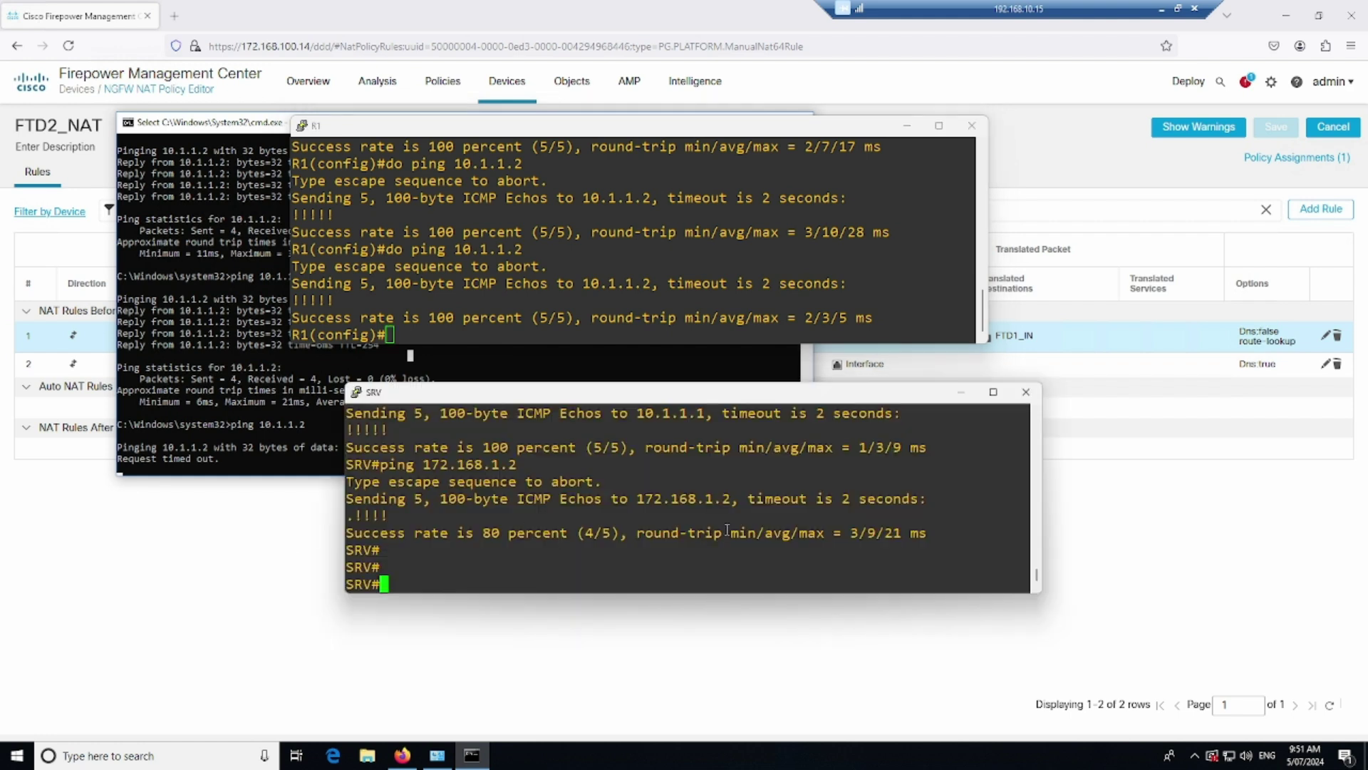
text(ping 172.168.1.2)
key(Return)
key(Up)
key(Return)
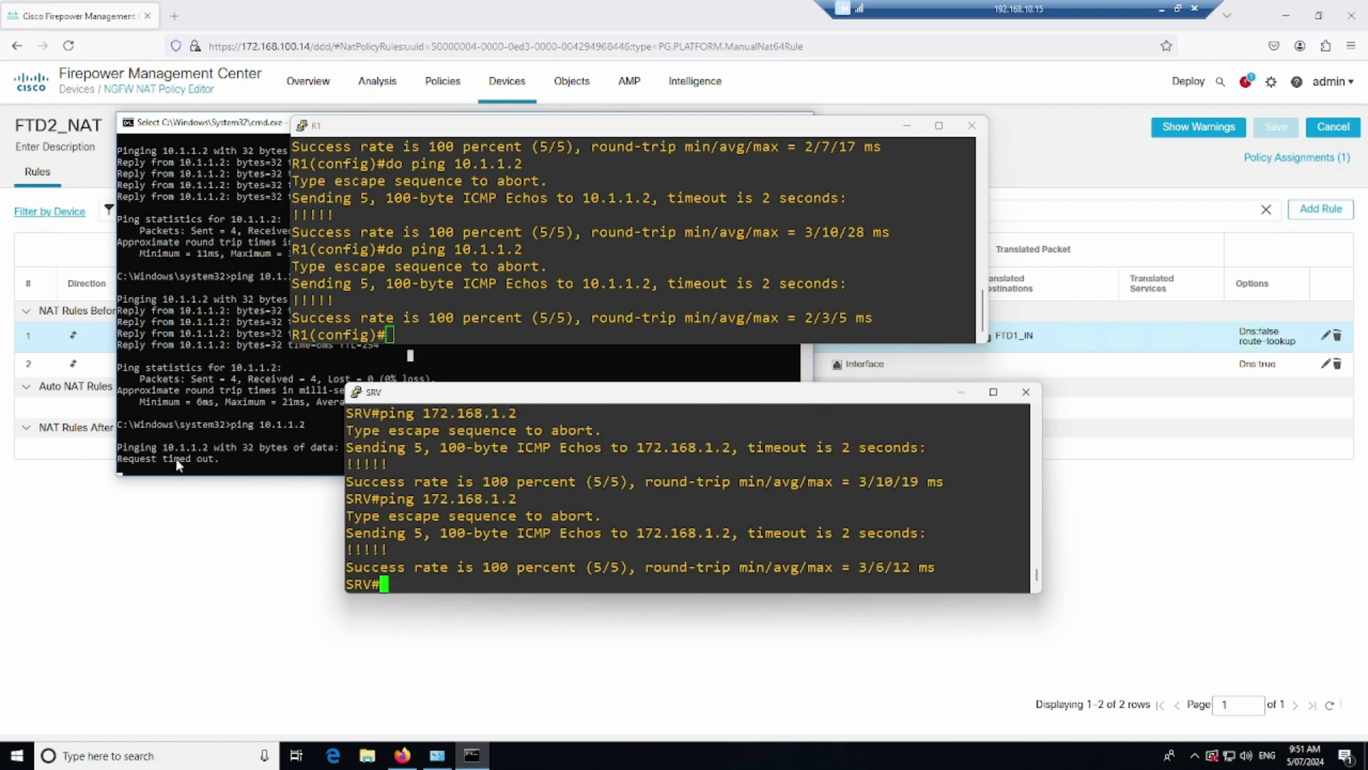
Resume the Windows prompt and ping 10.1.1.2 once more
click(185, 439)
key(Escape)
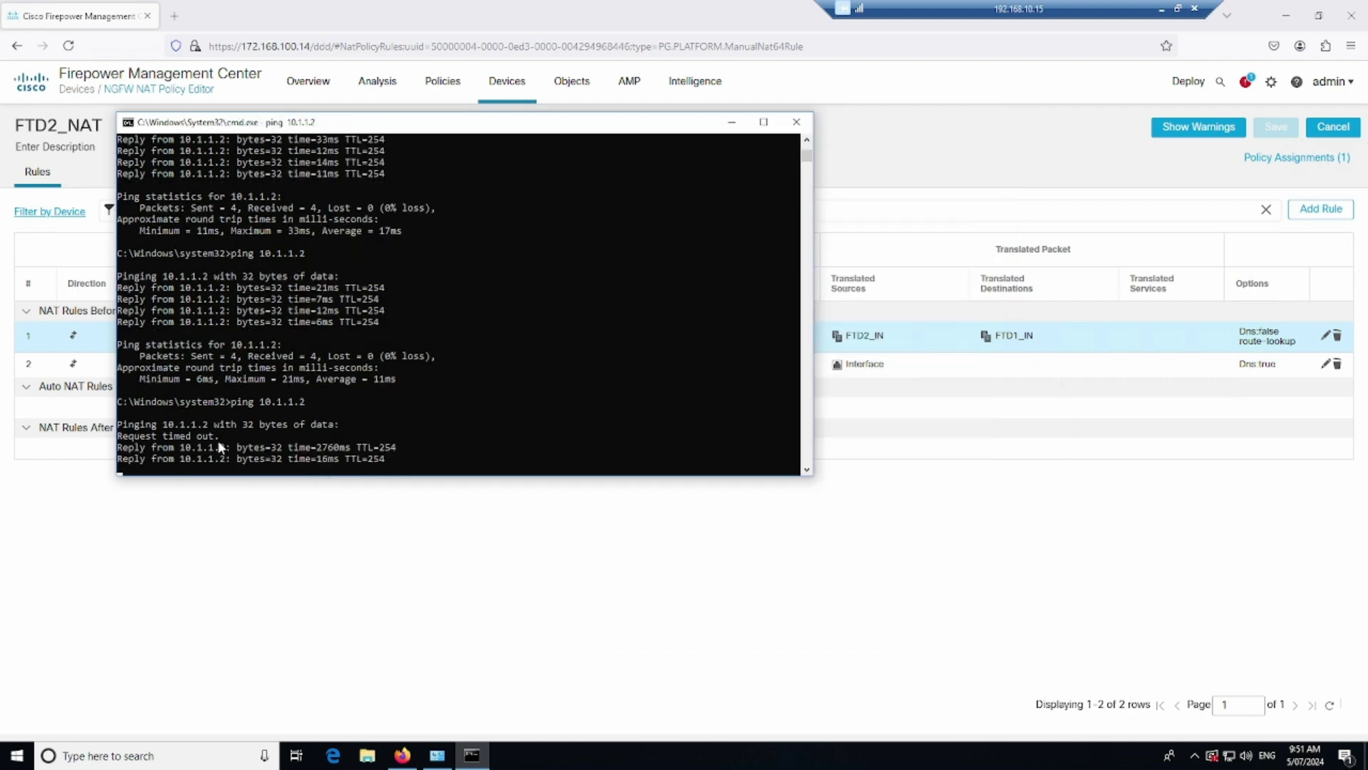
key(Up)
key(Return)
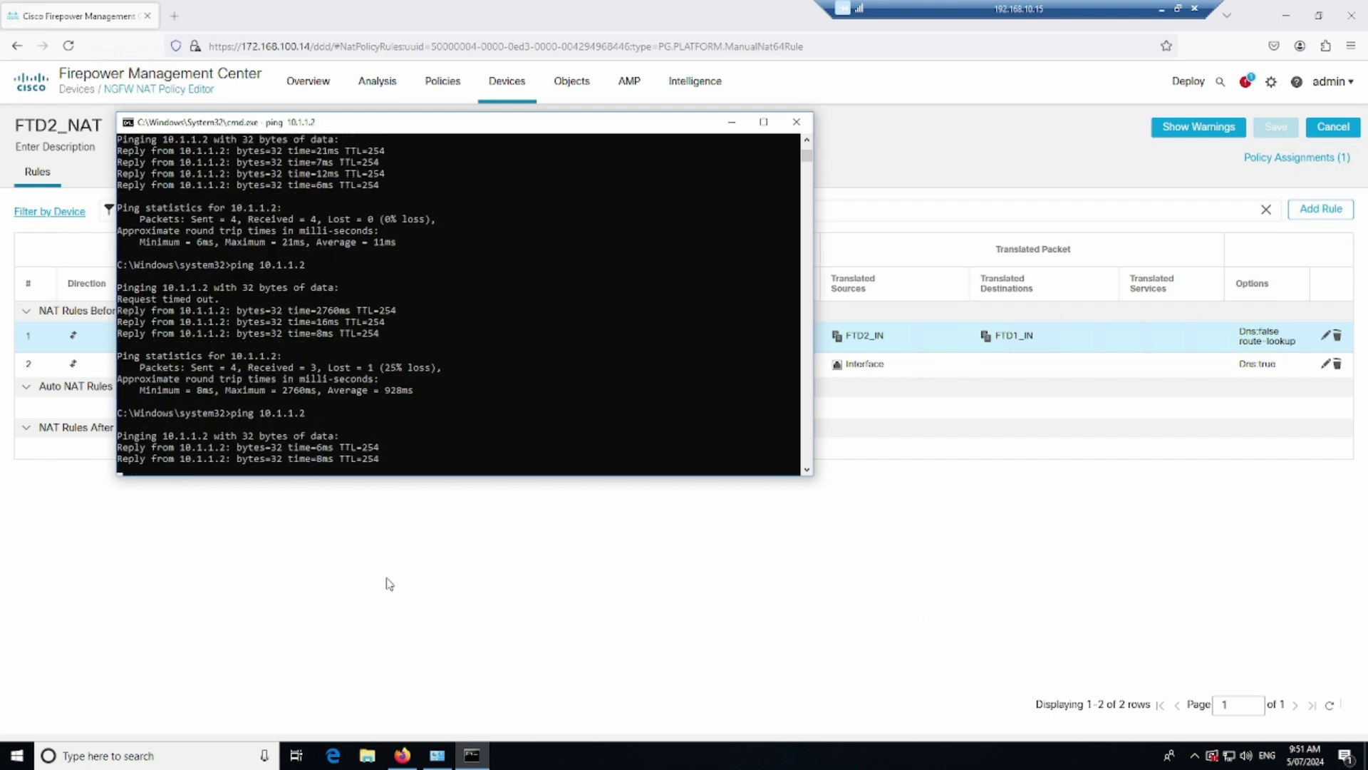
key(alt+Tab)
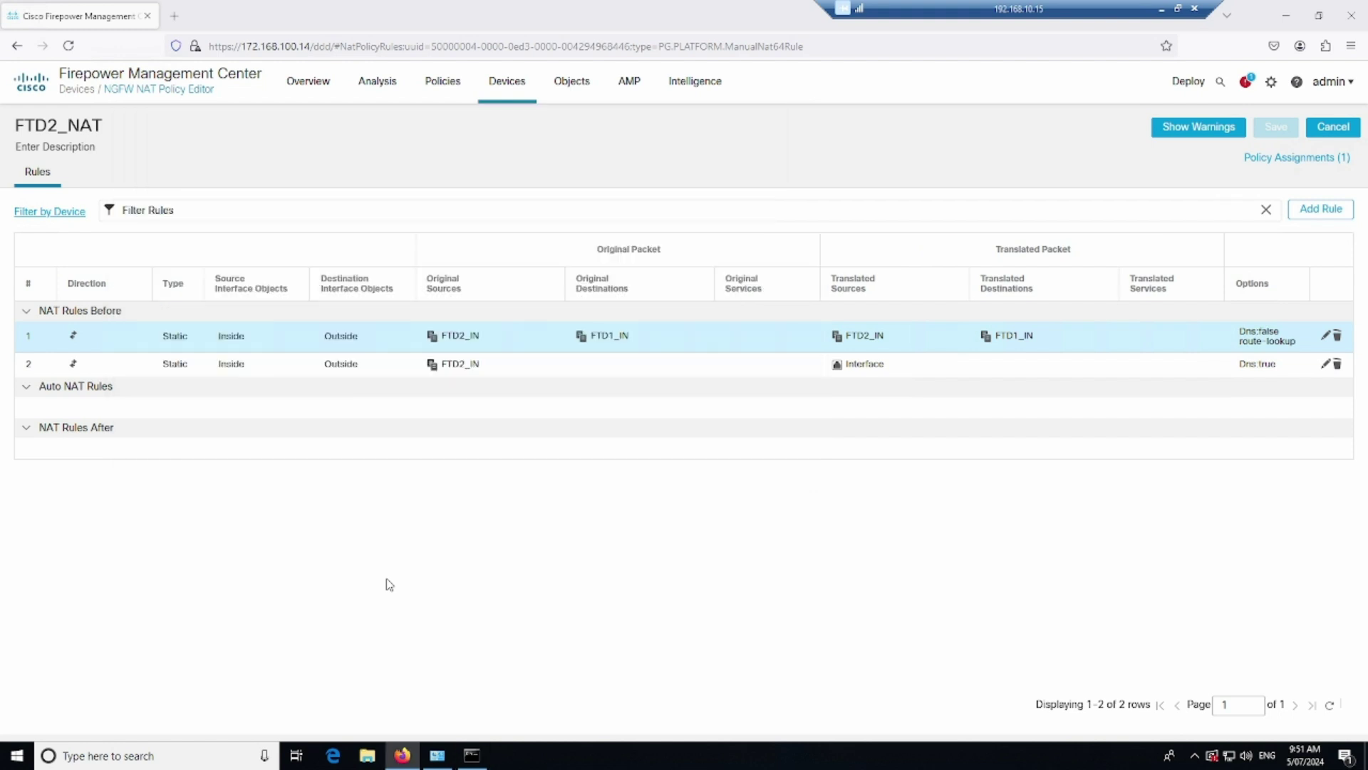
Load the SRV web page at 10.1.1.2 in a new tab and sign in with the router's credentials
click(174, 16)
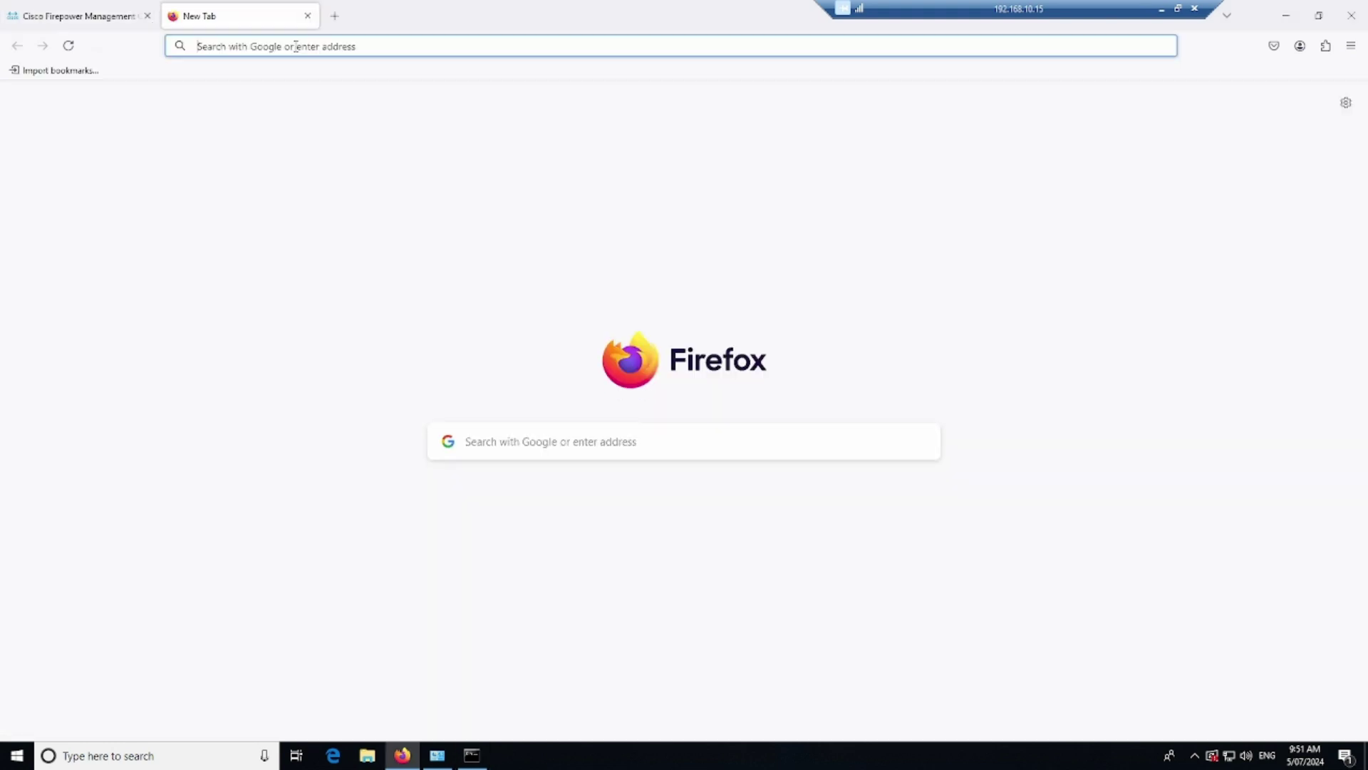
text(10.1.1.2)
key(Return)
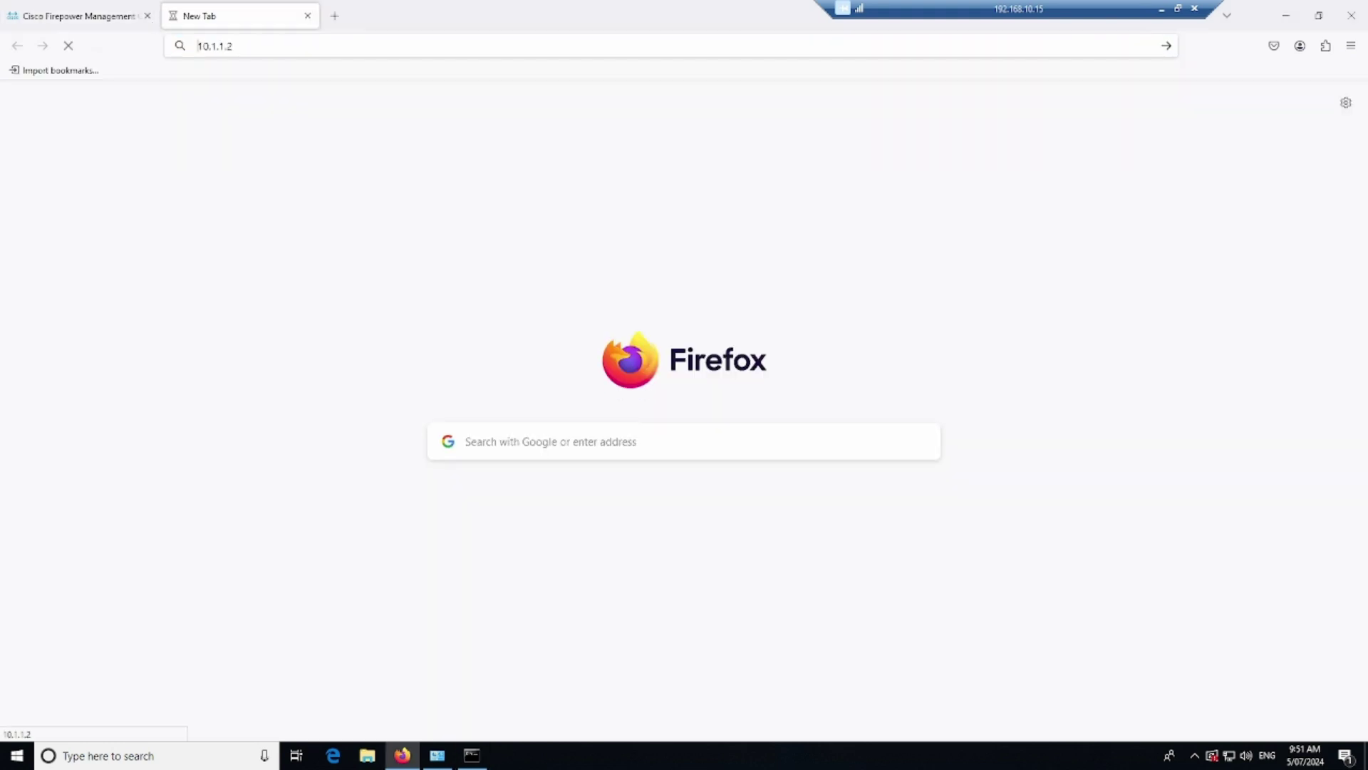
text(cisco)
key(Tab)
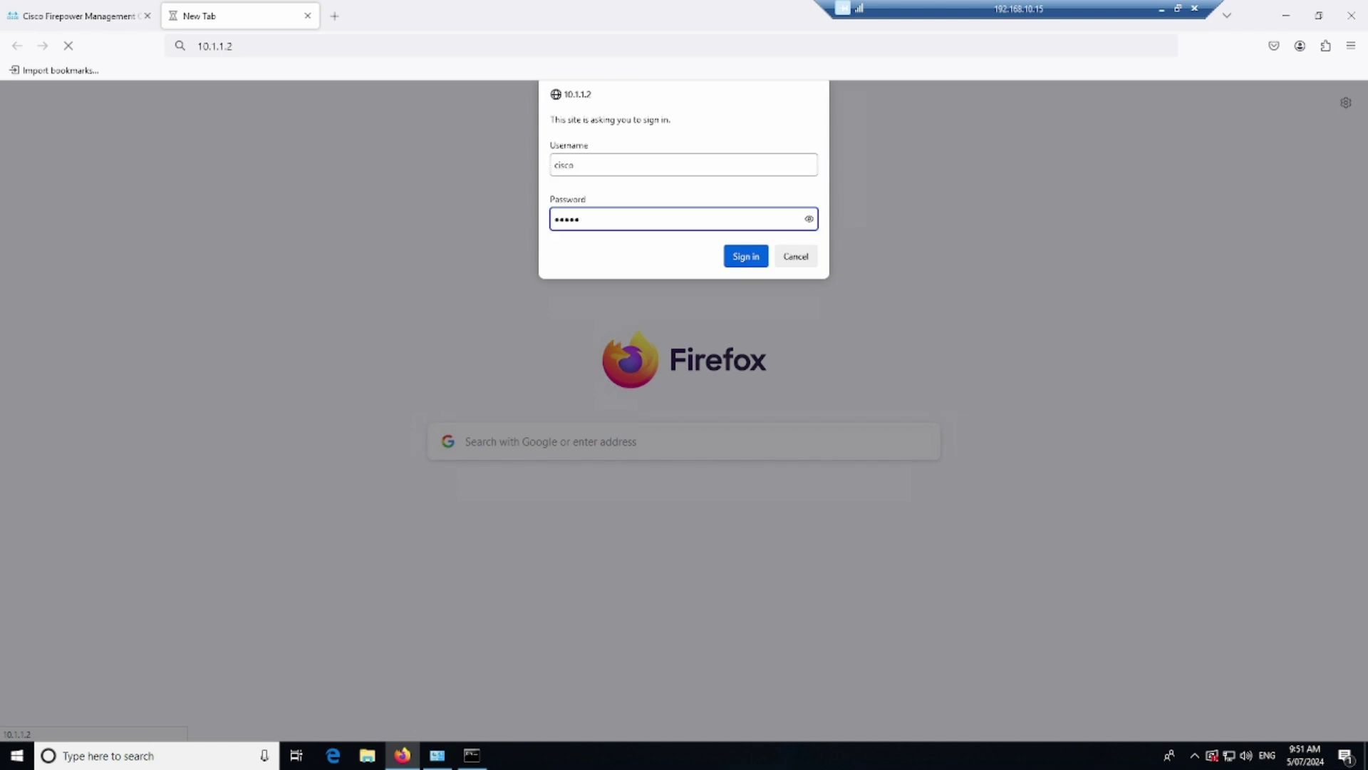
text(cisco)
key(Return)
Run 'sh ip http server his' at level 15 and check the connections from 172.168.100.15
click(532, 166)
click(205, 159)
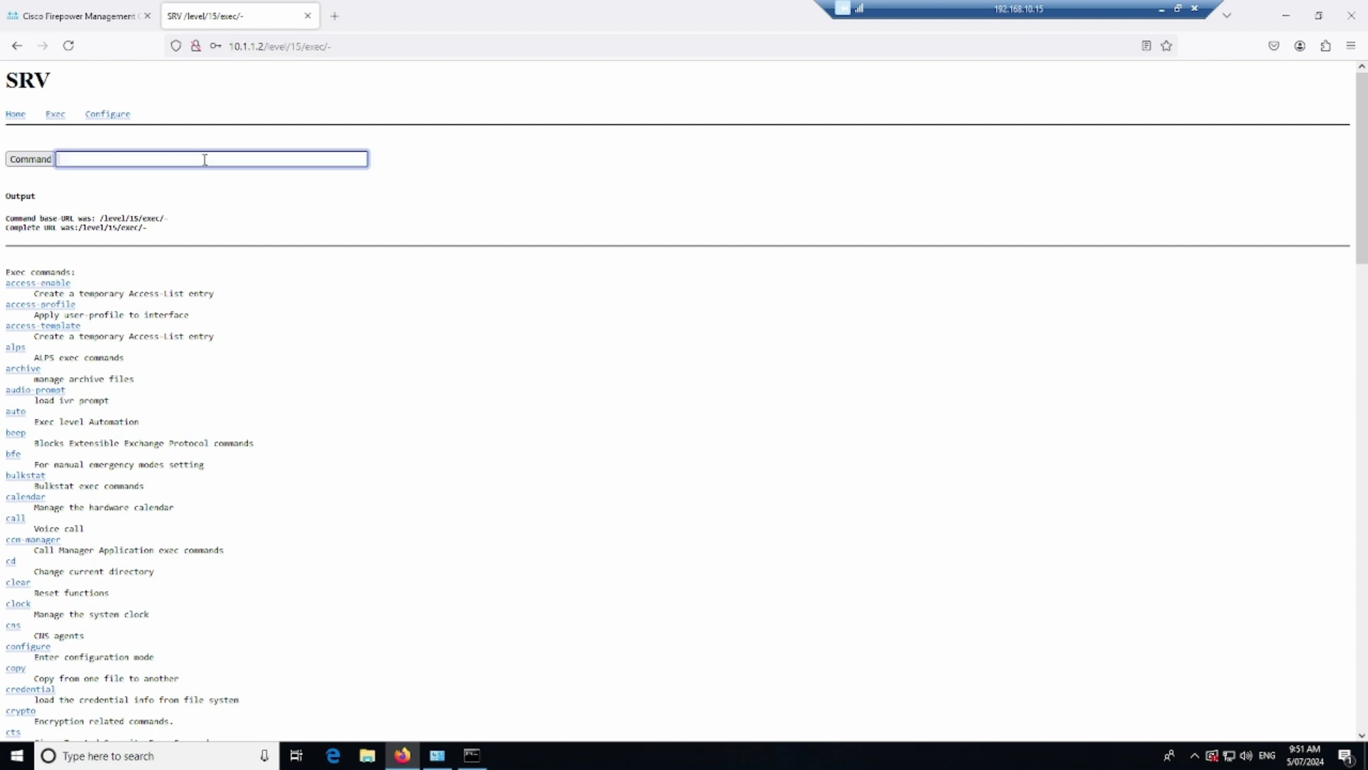
text(sh ip http server his)
key(Return)
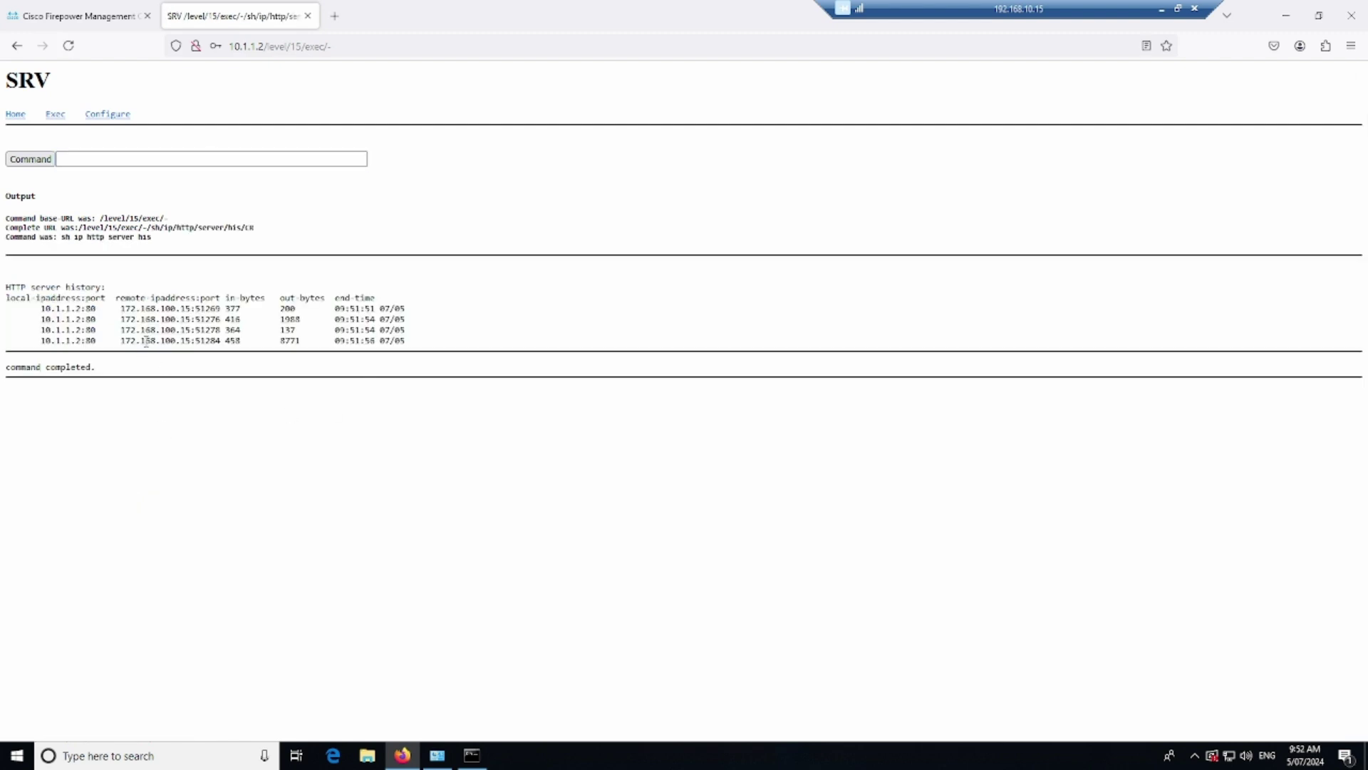
drag(114, 309, 227, 343)
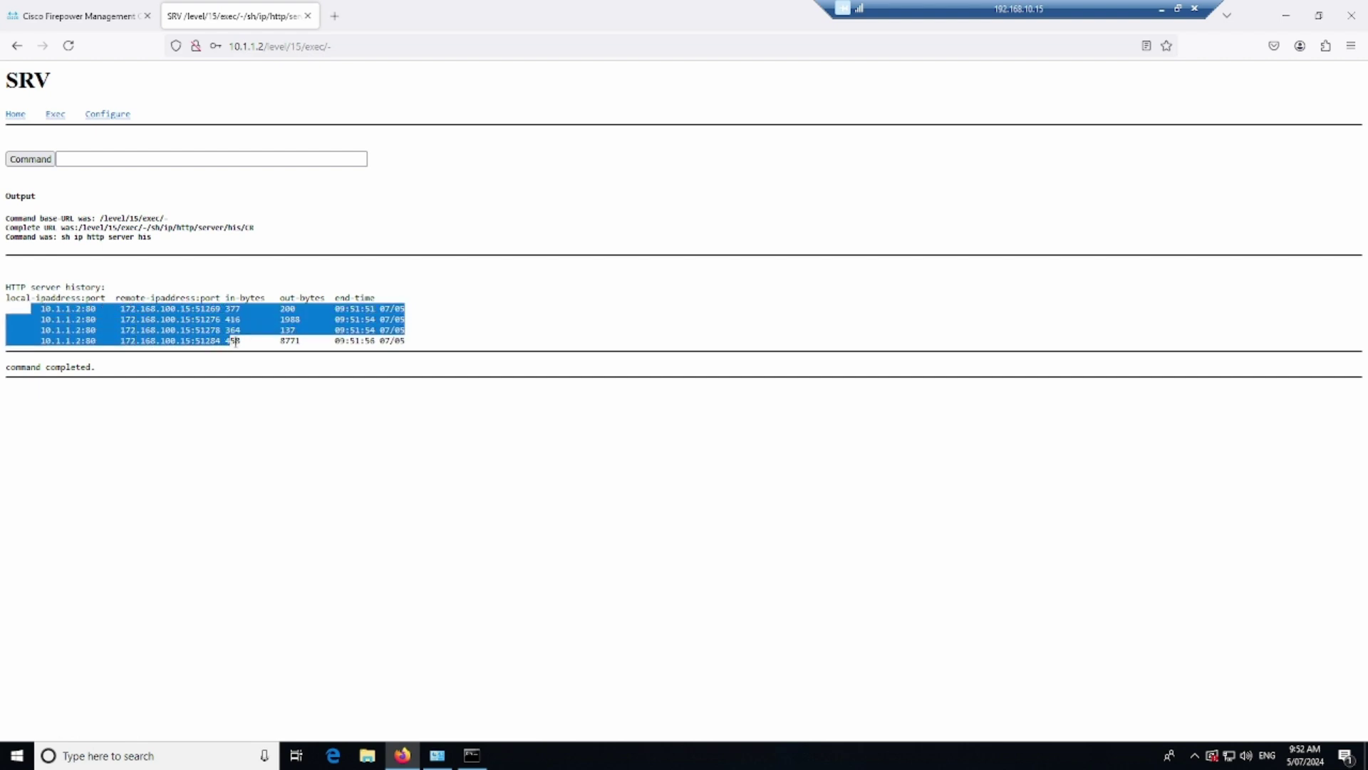
click(305, 425)
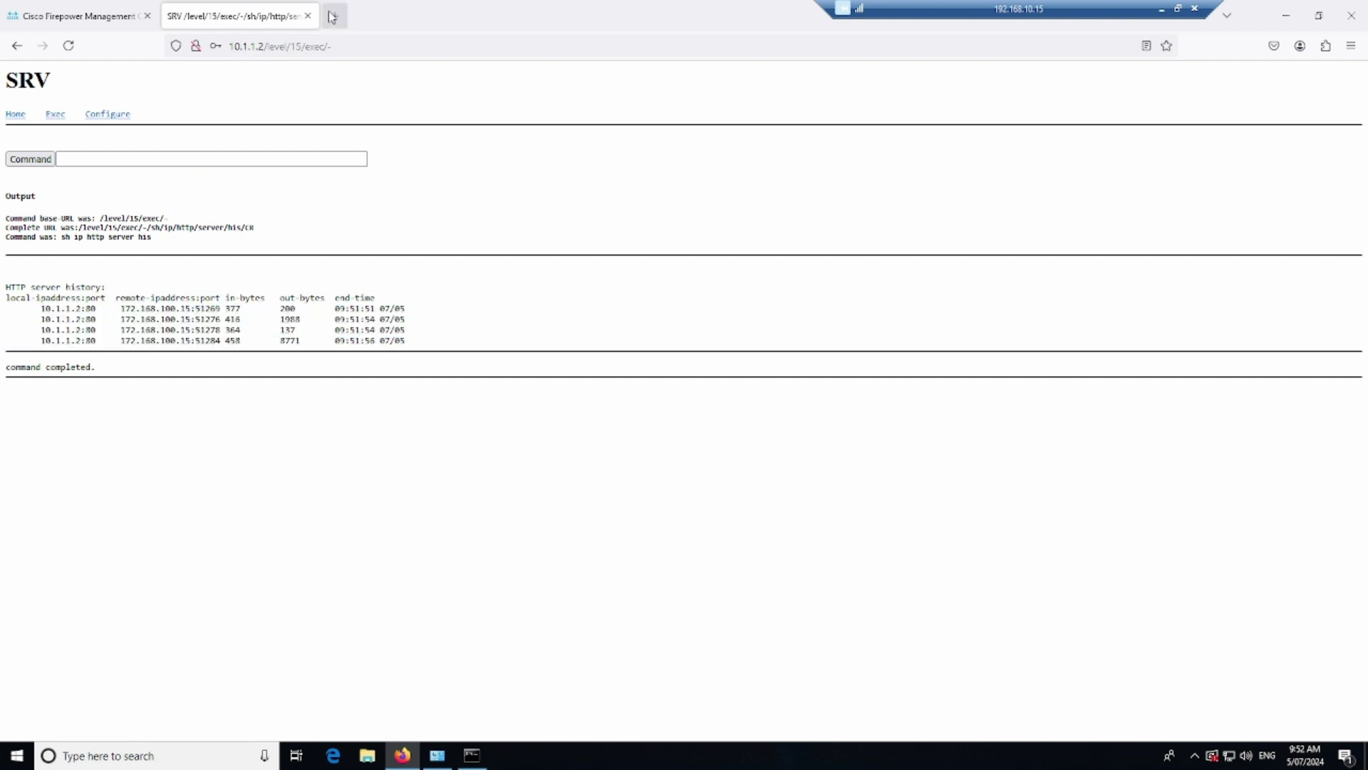
Search Google for 'facebook' in a third browser tab
key(ctrl+t)
text(facebook)
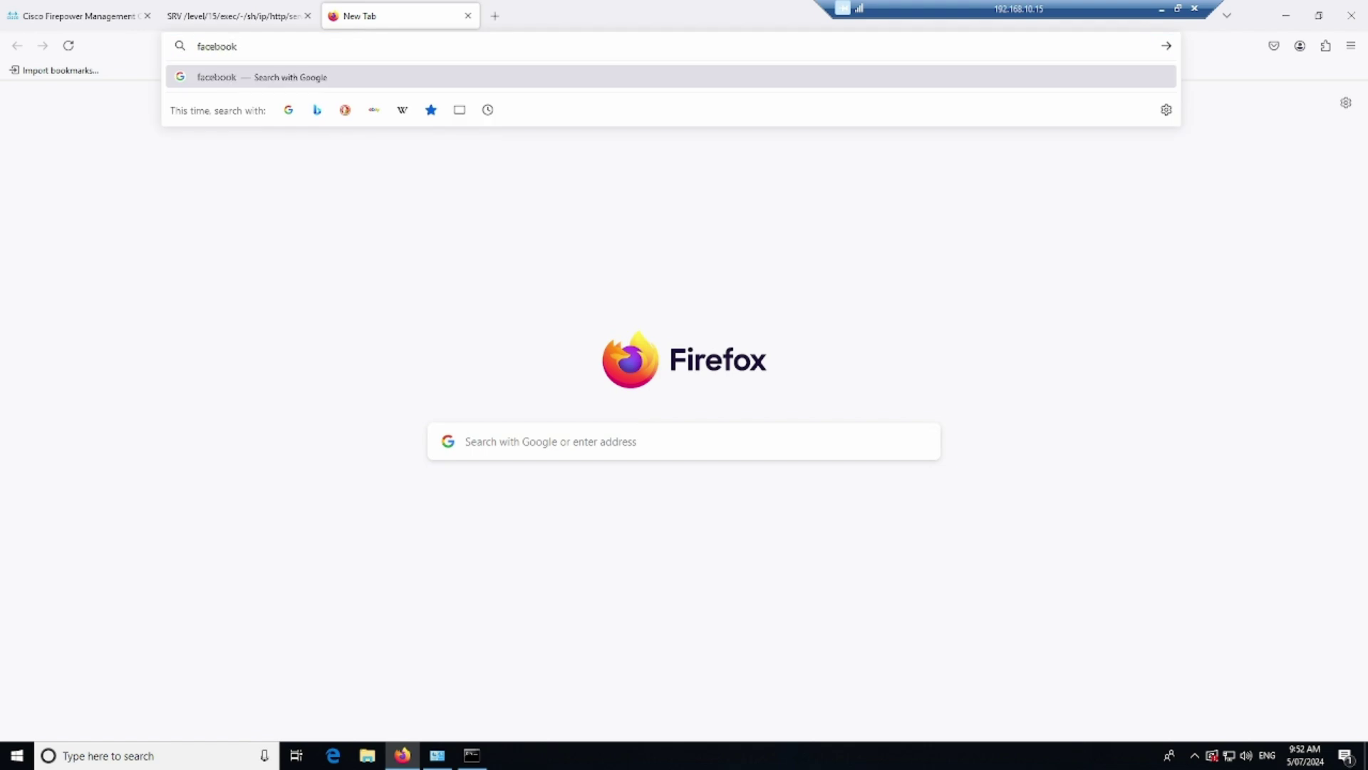
key(Return)
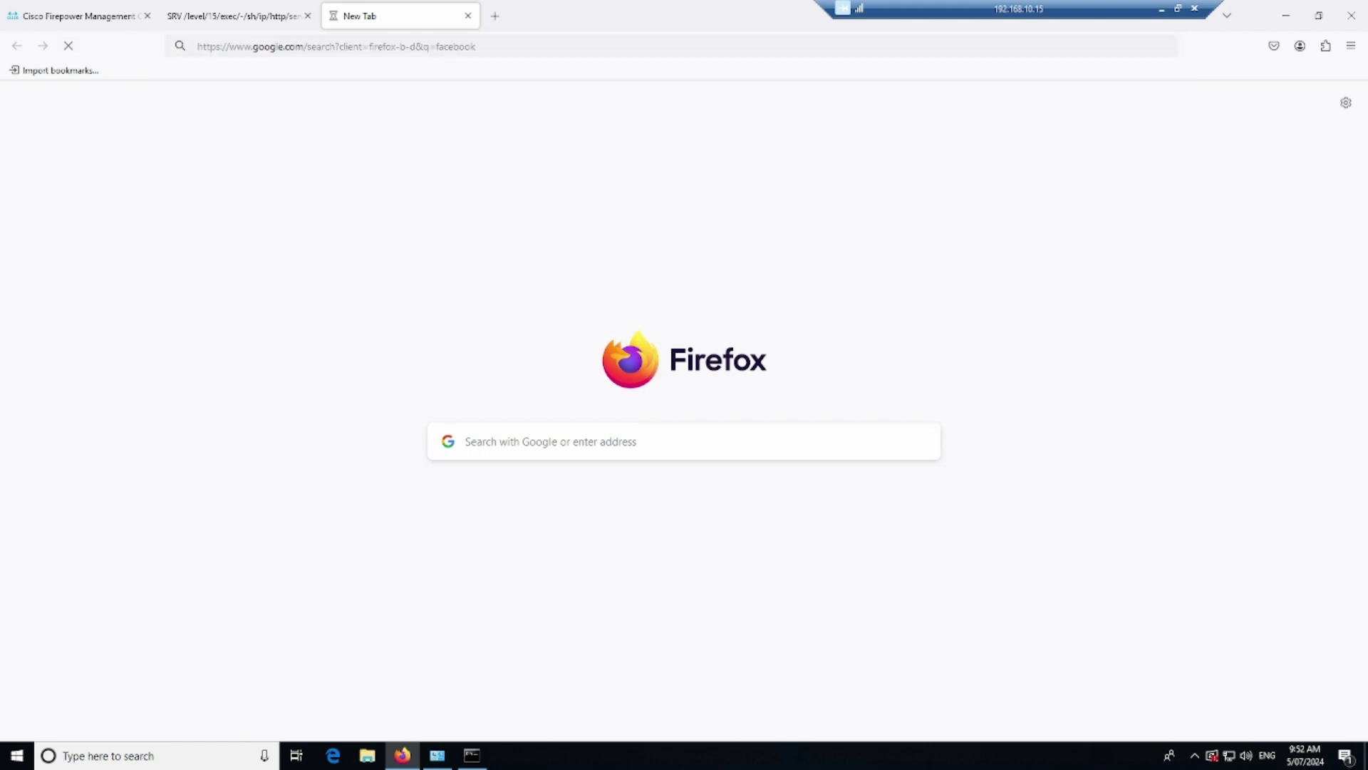
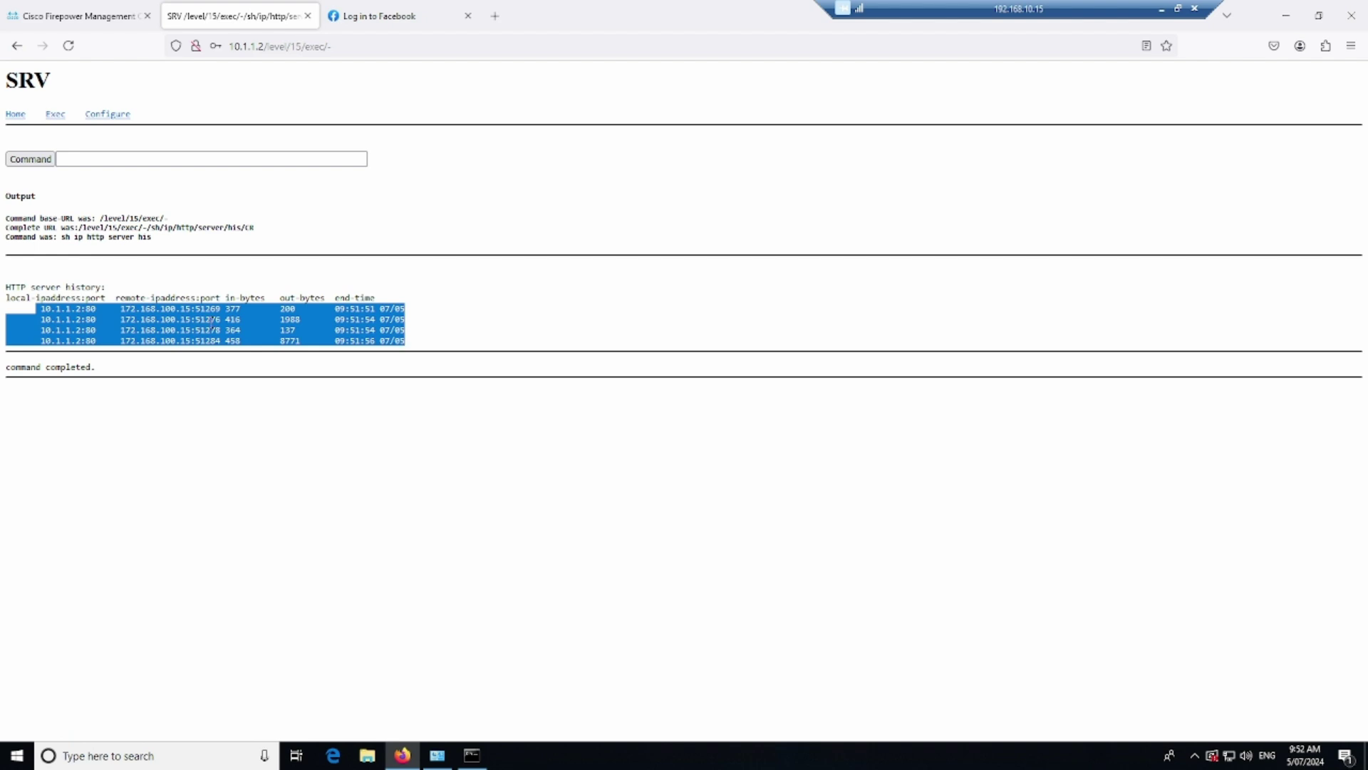
Switch to the 'Log in to Facebook' browser tab, leaving the router's HTTP server history page
click(425, 47)
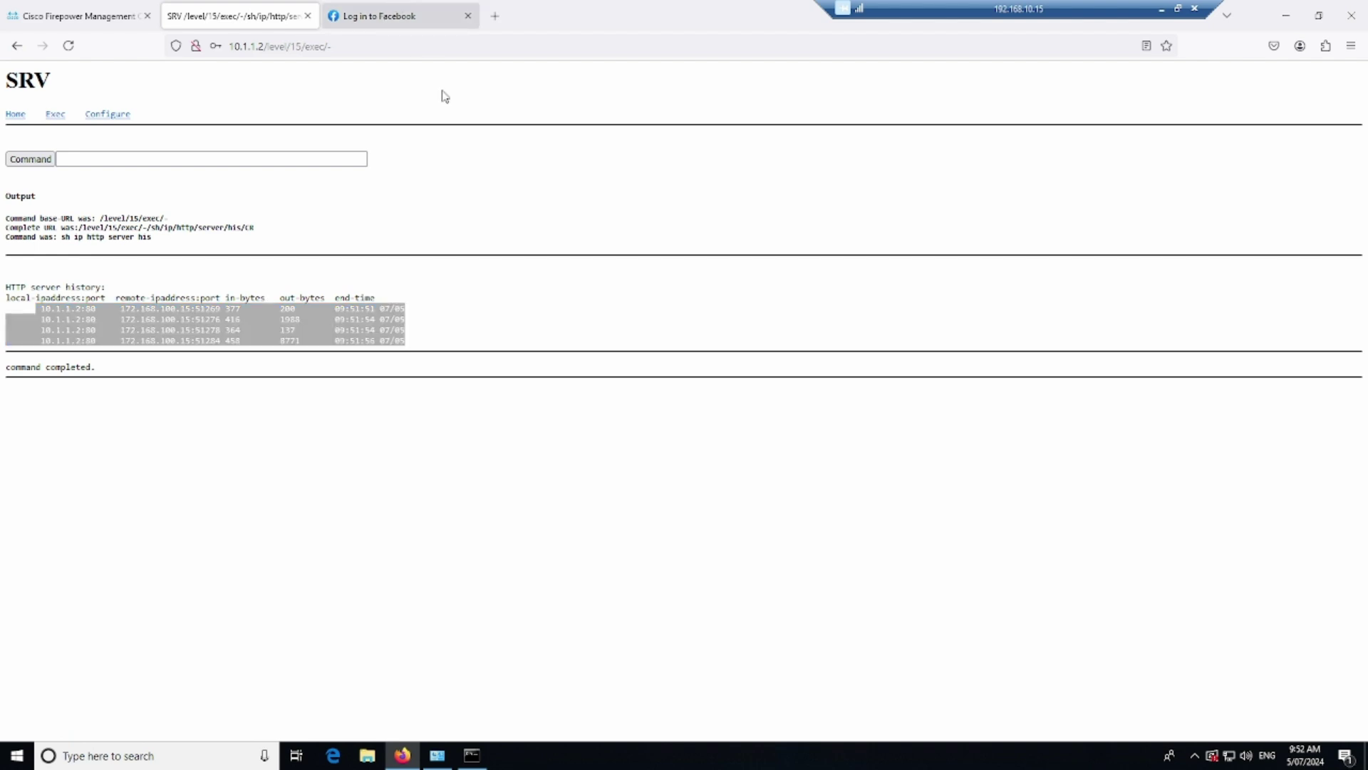
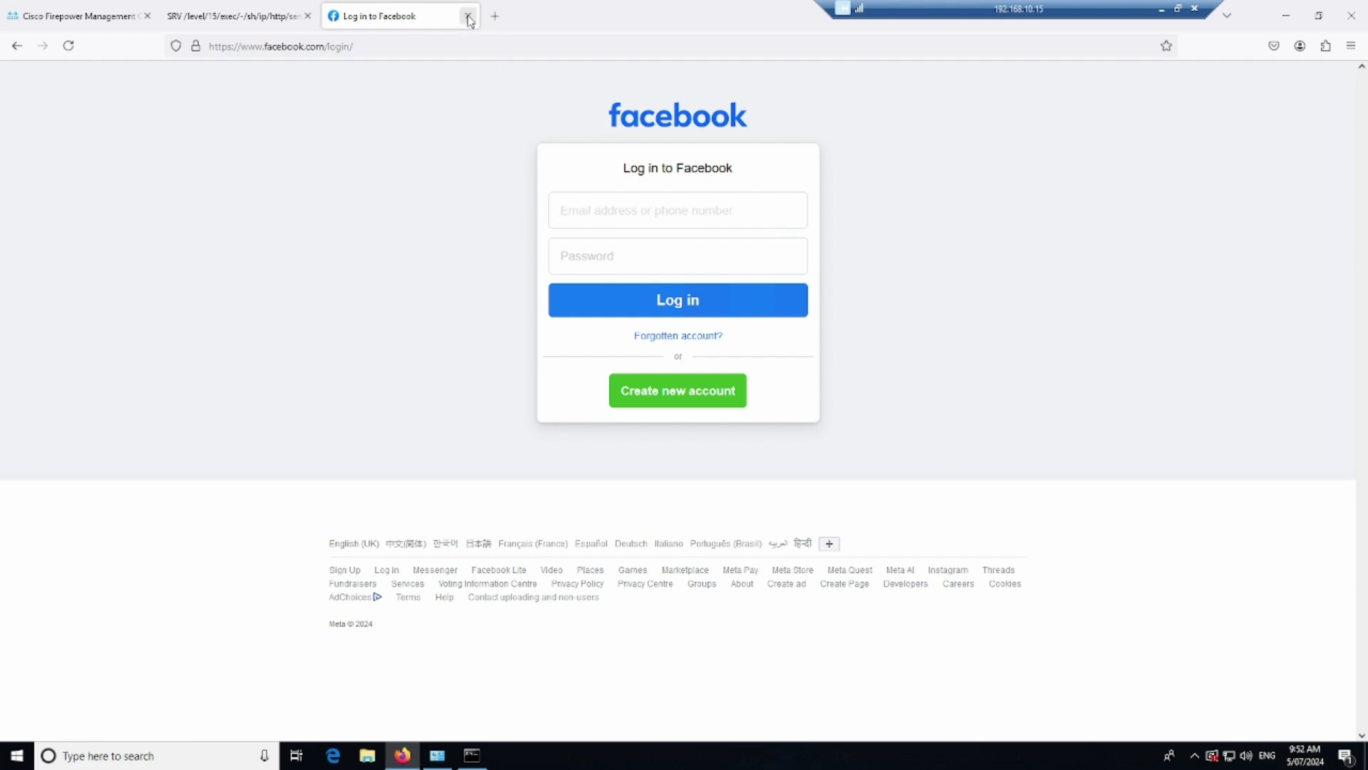
Close the Facebook login tab and the SRV tab in Firefox
click(467, 16)
click(307, 16)
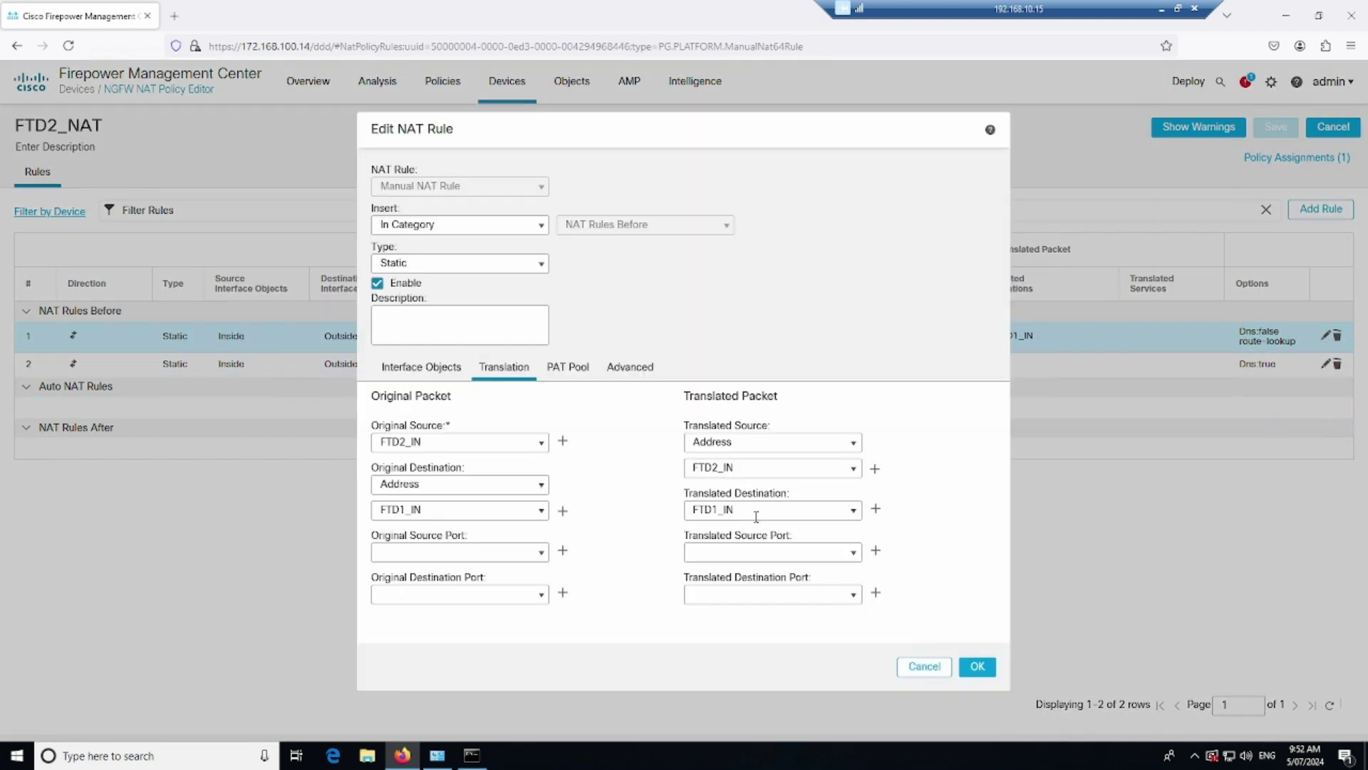
drag(741, 508, 677, 508)
click(646, 650)
drag(748, 509, 637, 507)
click(917, 668)
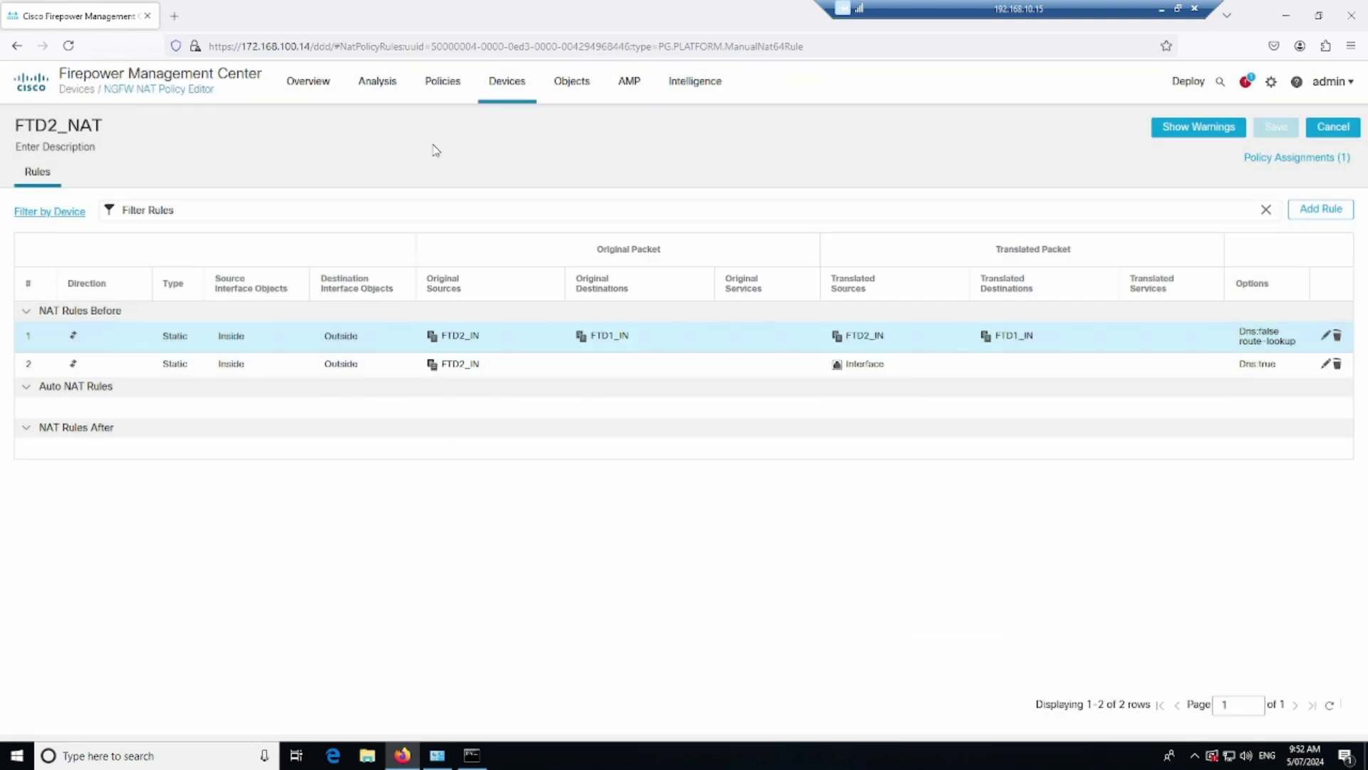
On the FTD1 console, run 'show xlate' and then 'show nat'
key(alt+Tab)
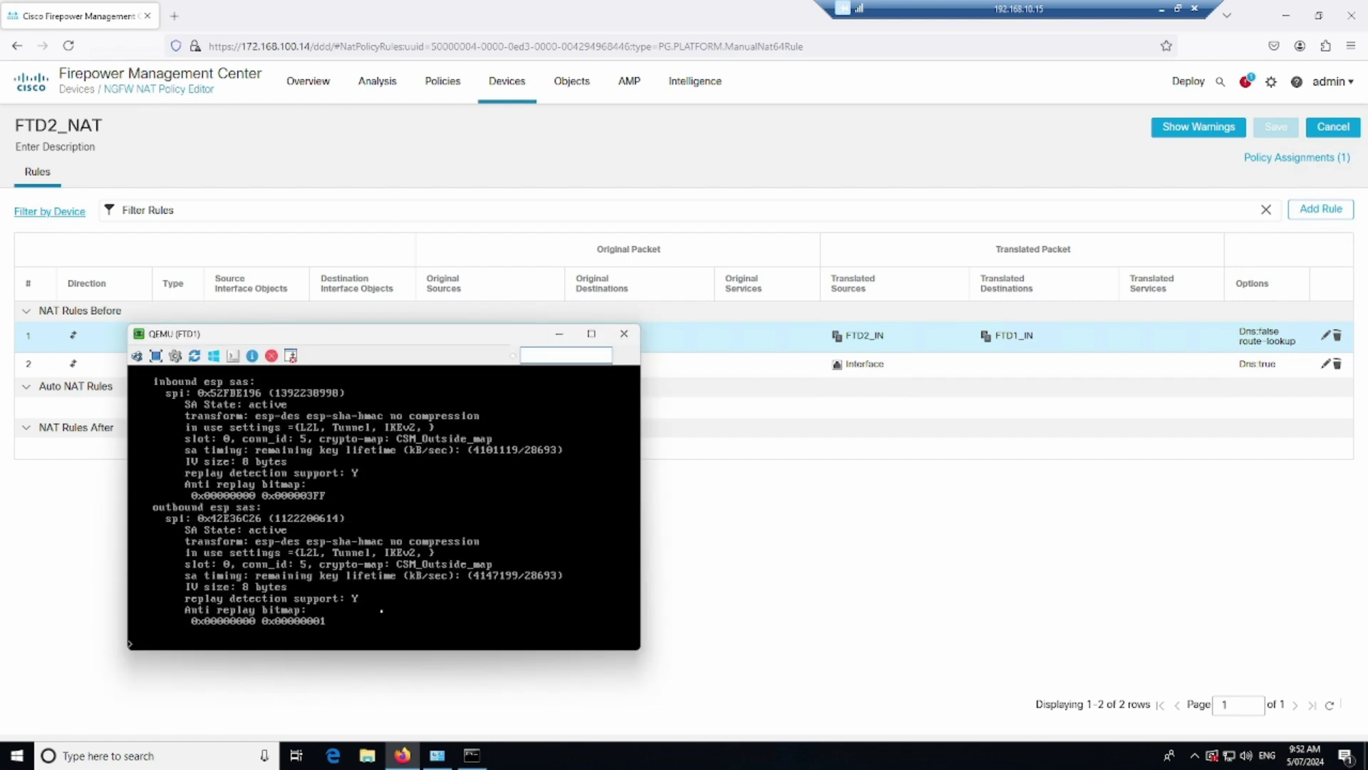
text(show xlate)
key(Return)
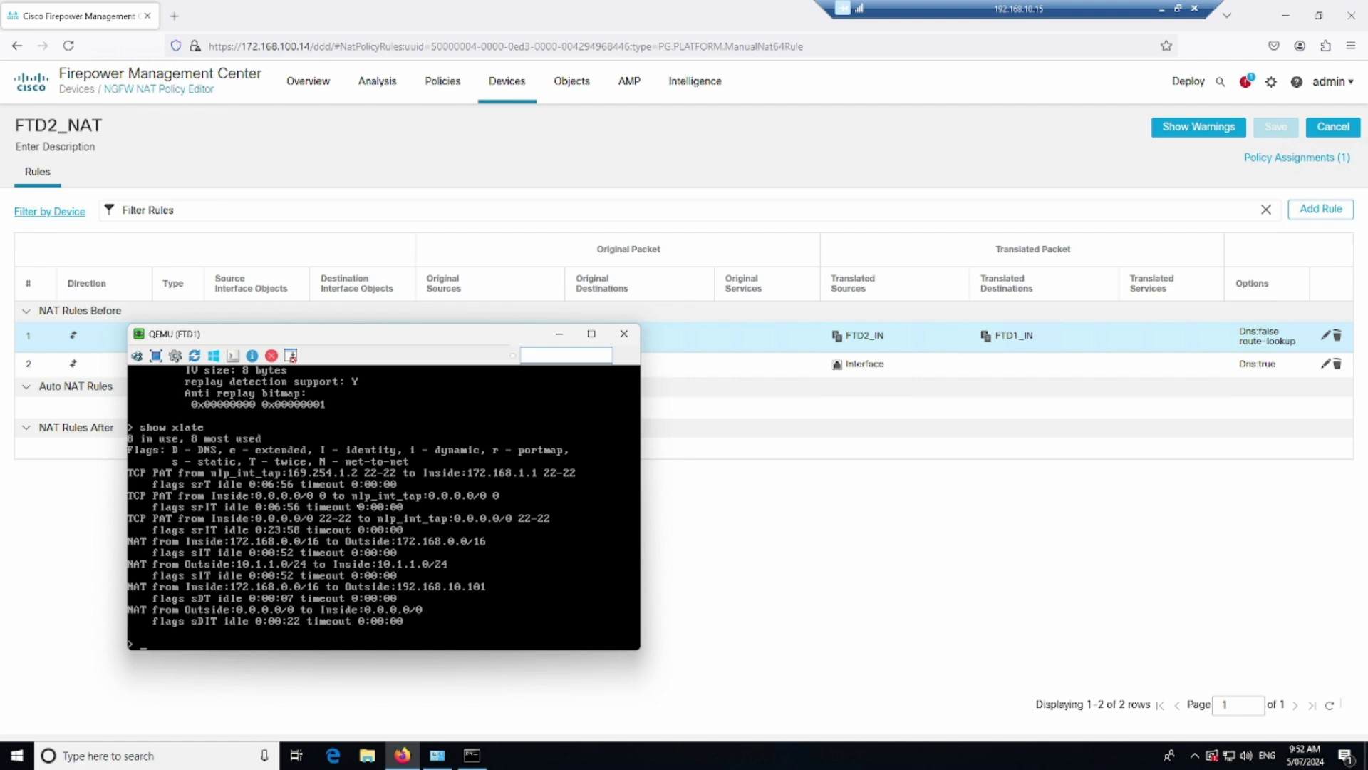
key(Return)
key(Return)
text(show nat)
key(Return)
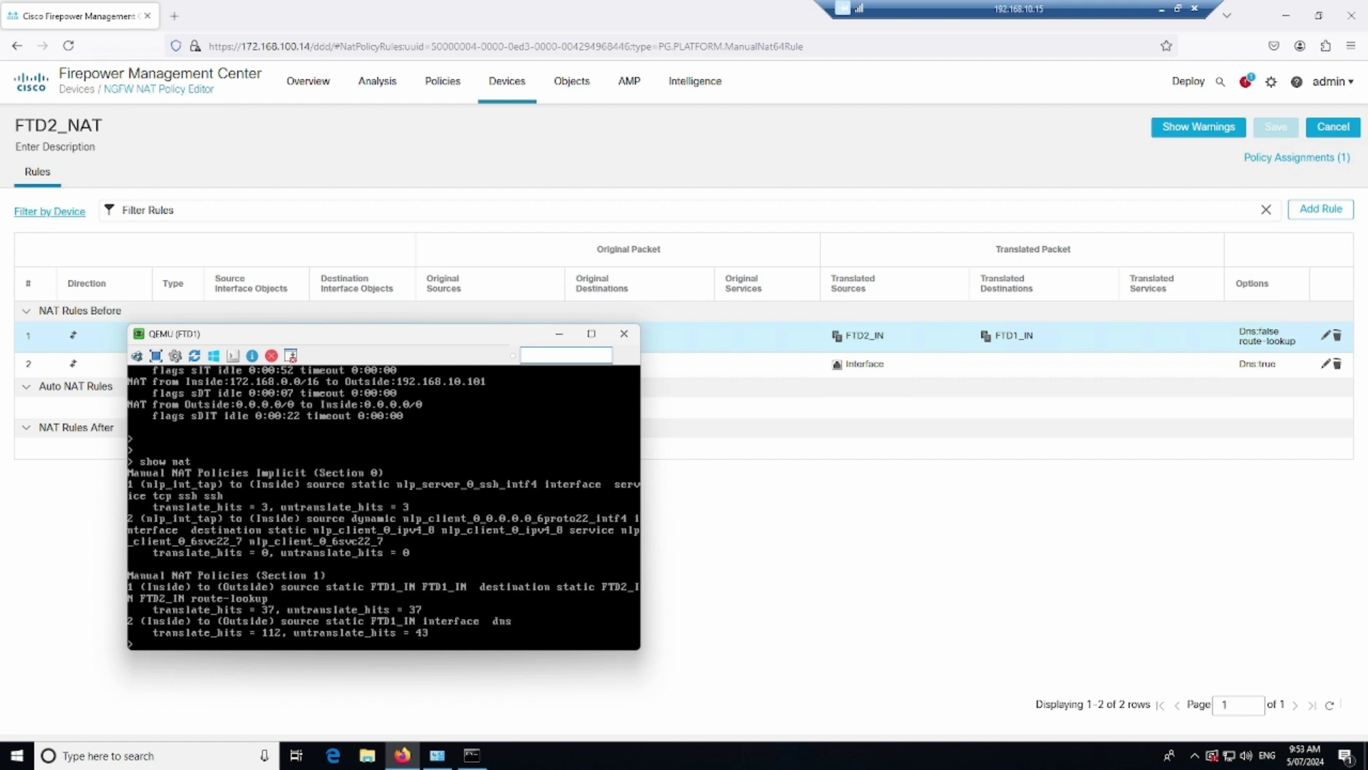
Underline the Inside-to-Outside FTD1_IN static rule and its 37 translate/untranslate hits
drag(149, 591, 275, 592)
drag(372, 593, 468, 592)
drag(260, 615, 280, 614)
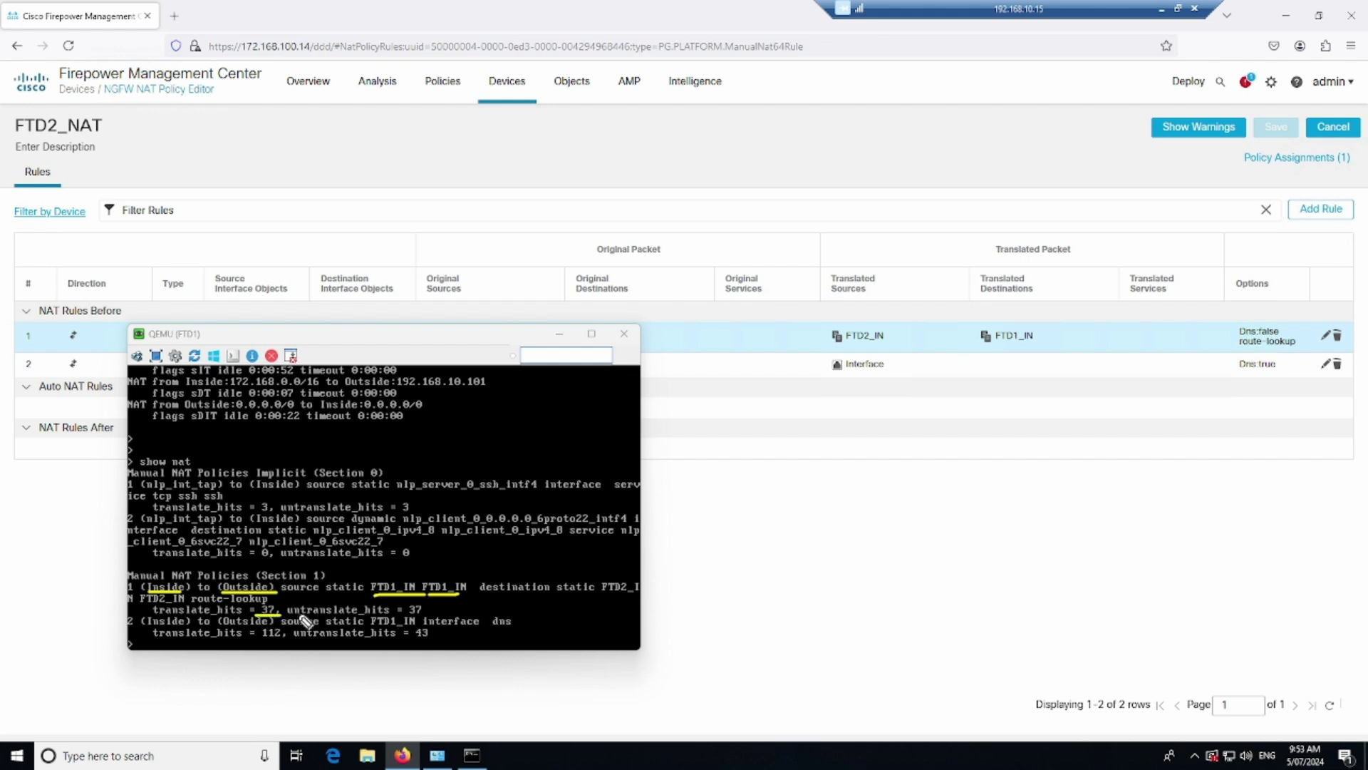
drag(406, 614, 431, 613)
Run 'show nat' on the FTD2 console
key(alt+Tab)
text(show)
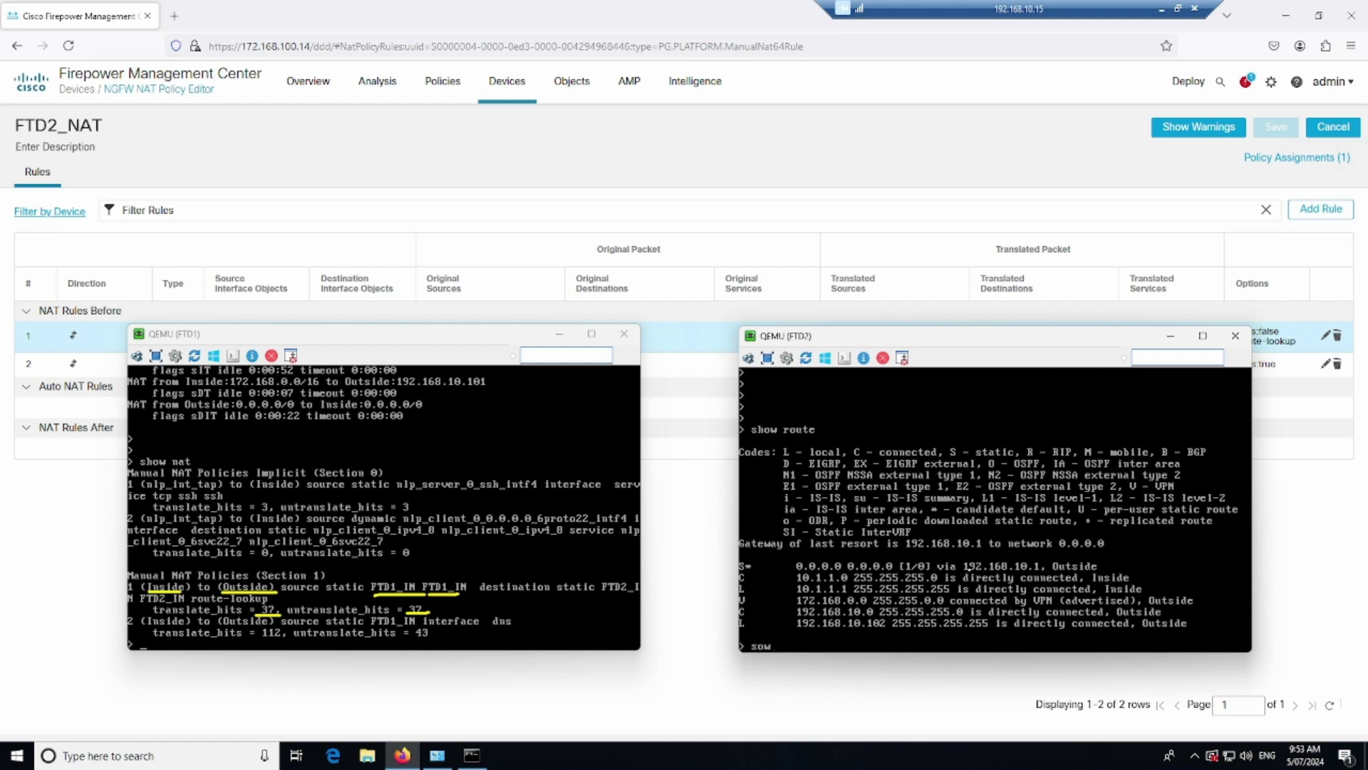
text( nat)
key(Return)
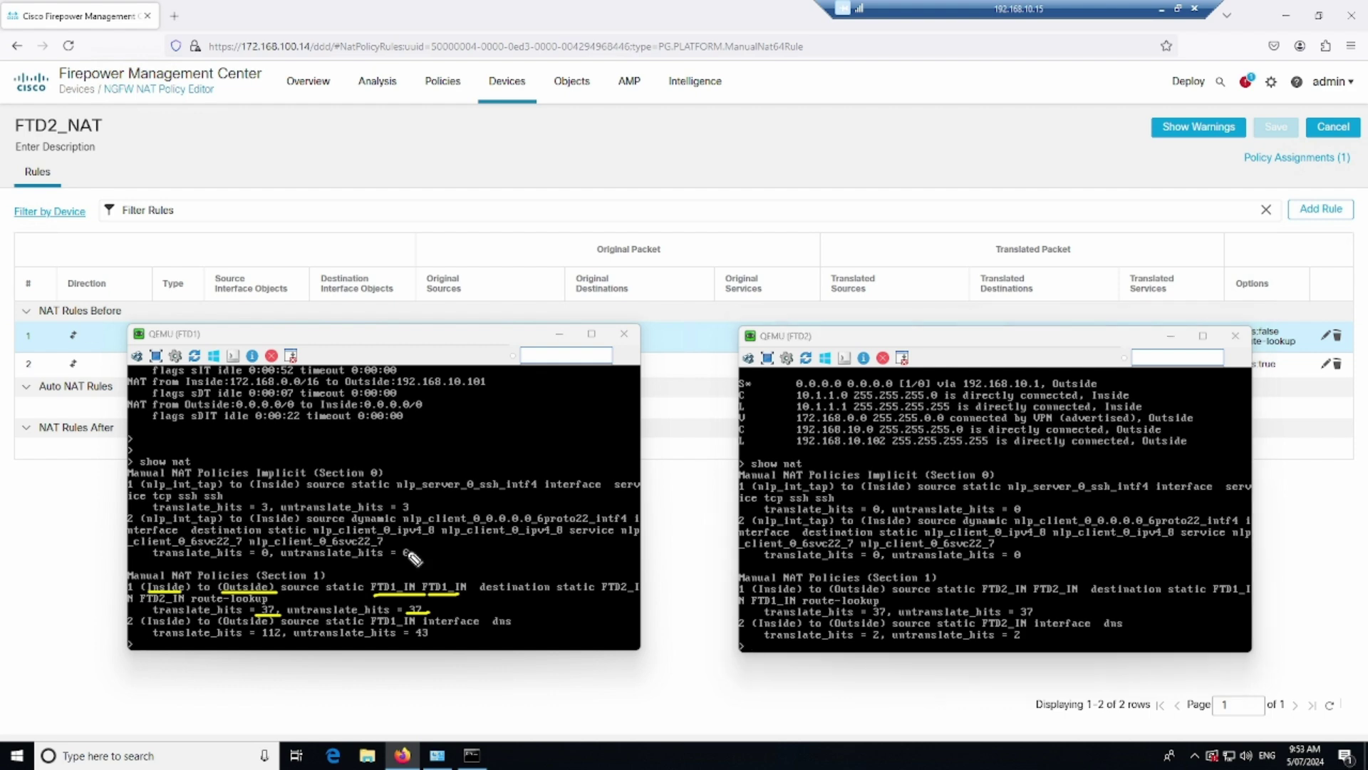
Underline FTD2's 37 translate and untranslate hits, then clear annotations and return to FTD2_NAT
drag(865, 615, 893, 614)
mouse_move(1034, 618)
mouse_down()
mouse_move(1017, 617)
mouse_move(1018, 595)
mouse_move(1078, 599)
mouse_up()
key(Escape)
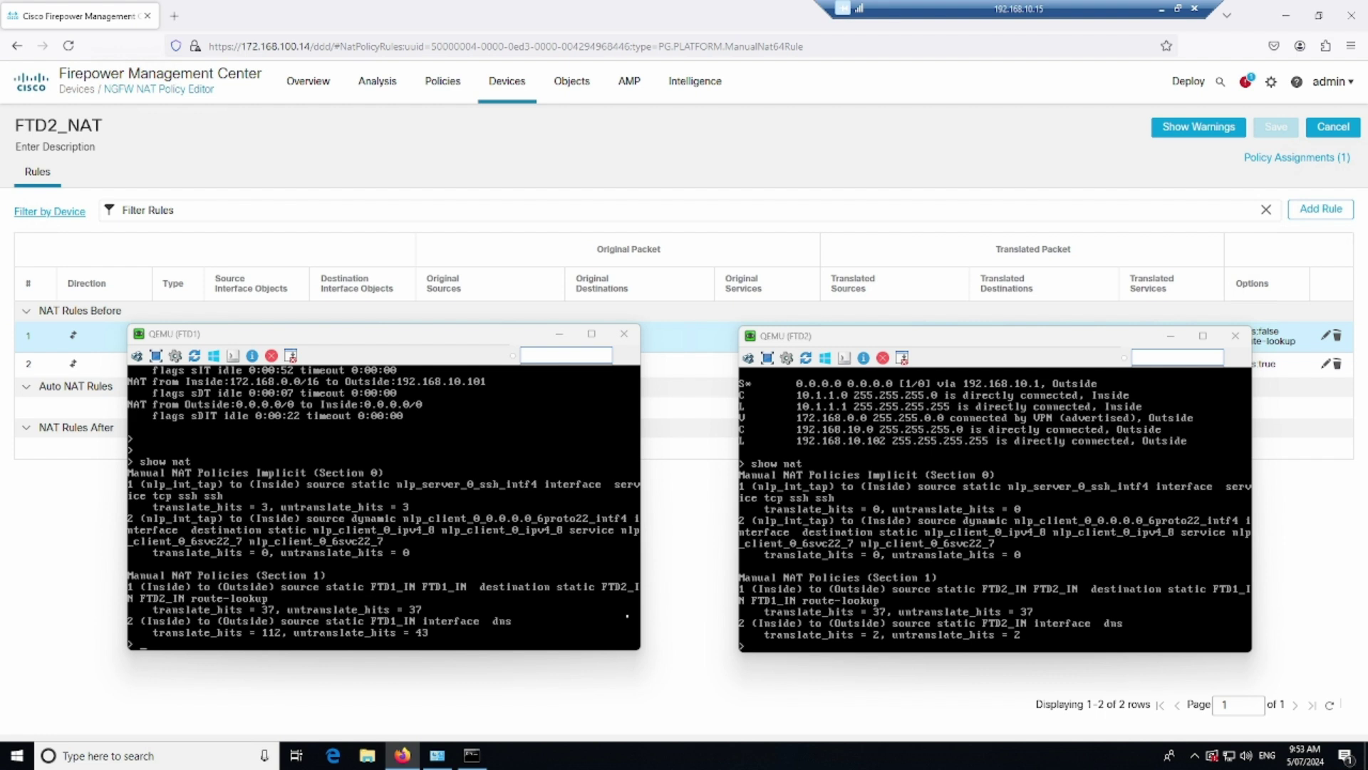
click(498, 722)
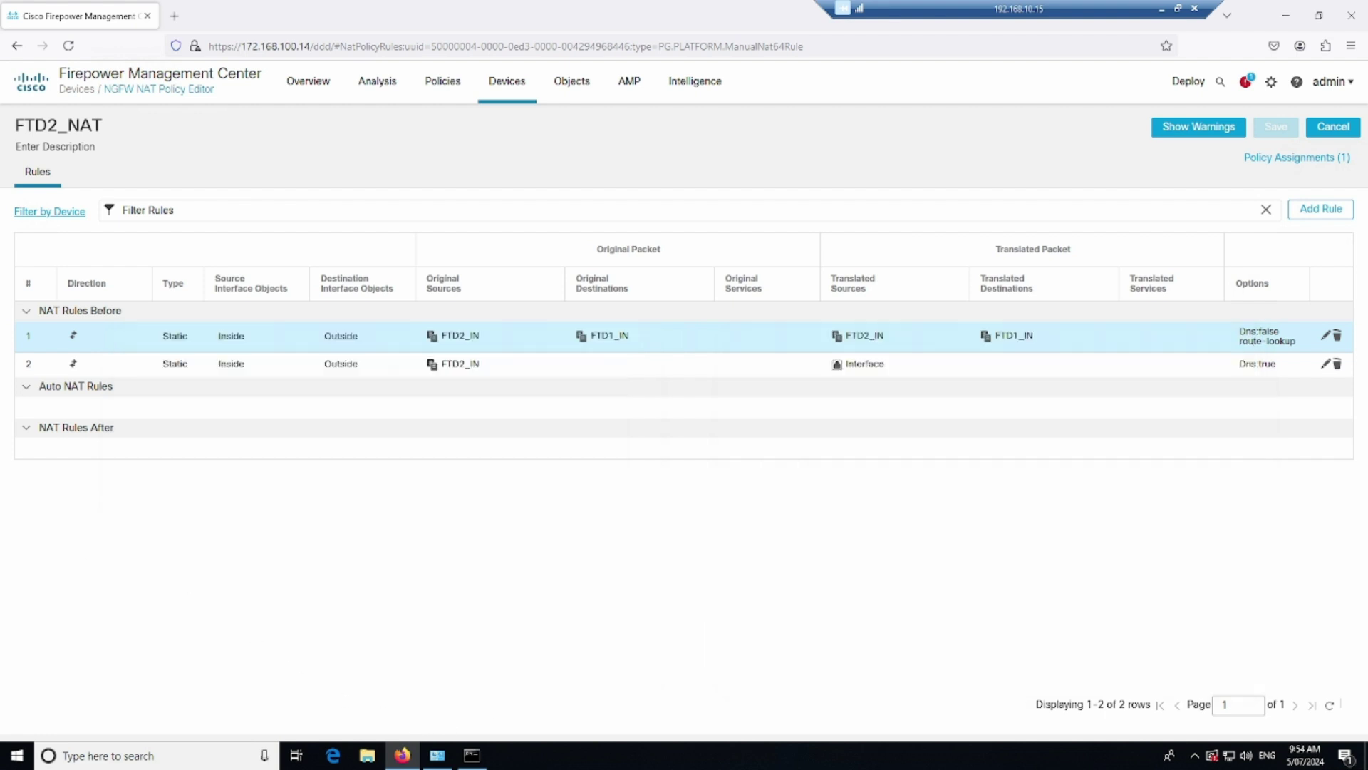